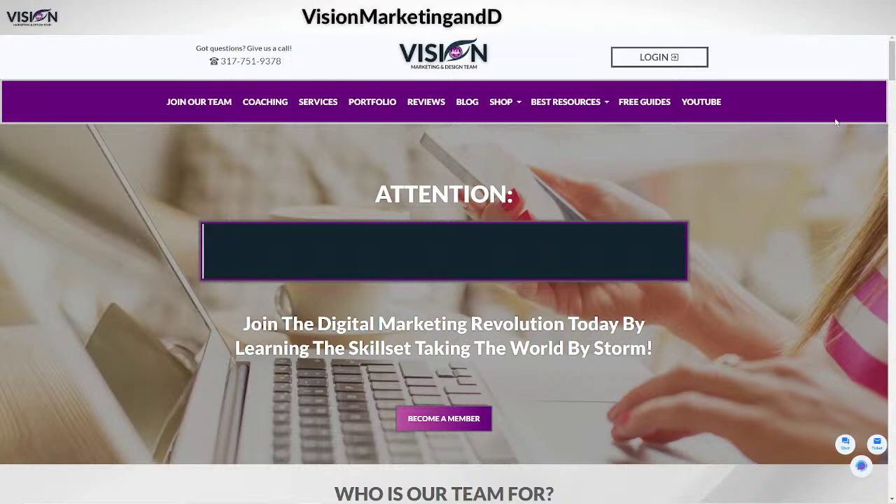
# Enter the Team Vision Members training program from the members login page and open its daily LIVE Broadcast page
pyautogui.click(659, 56)
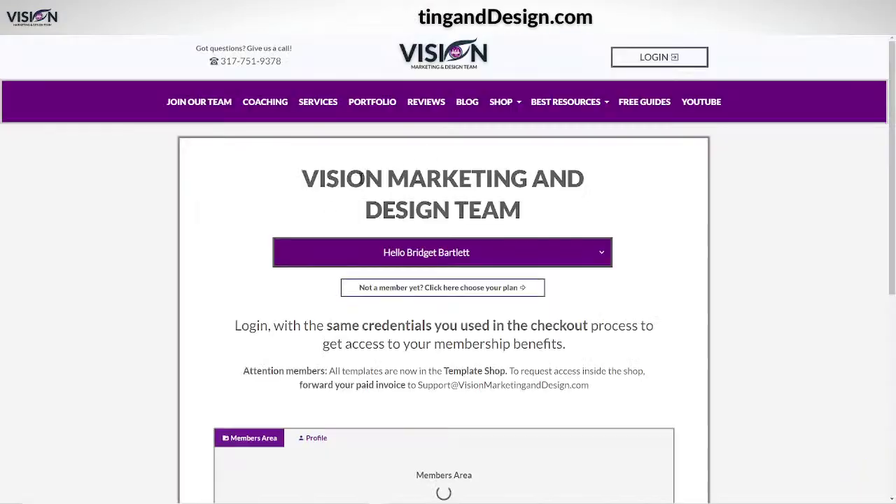
pyautogui.scroll(-3, 620, 392)
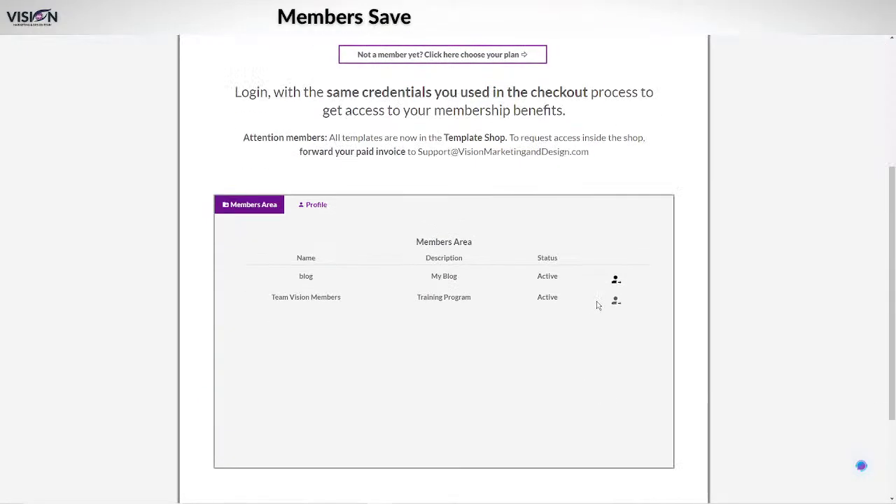
pyautogui.click(616, 300)
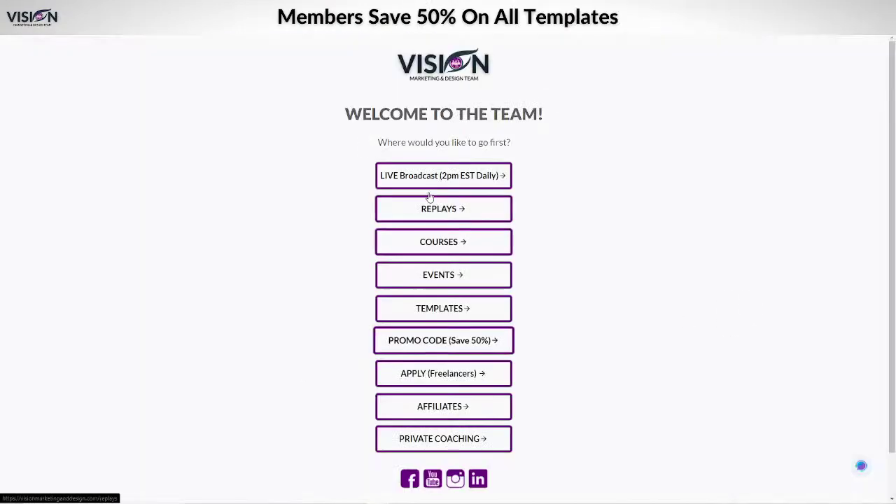
pyautogui.click(434, 175)
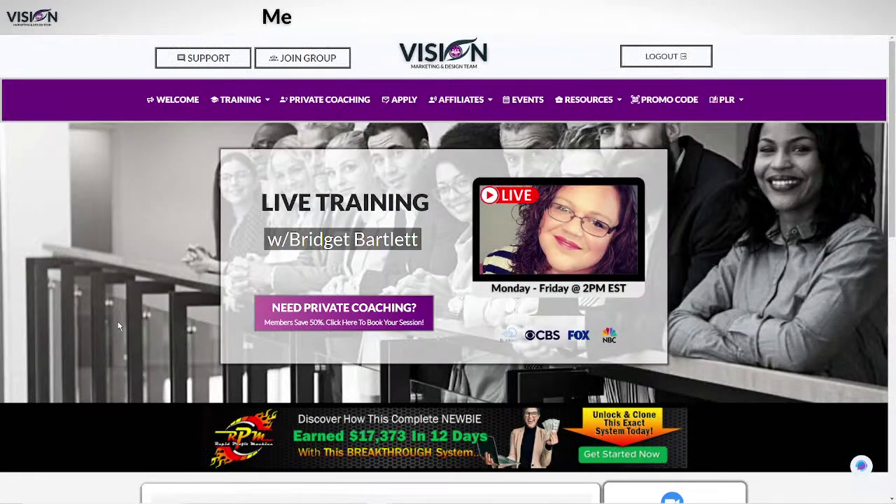
# Join the live webinar under the presenter's saved full name and mute the embedded live video
pyautogui.scroll(-5, 118, 326)
pyautogui.click(300, 340)
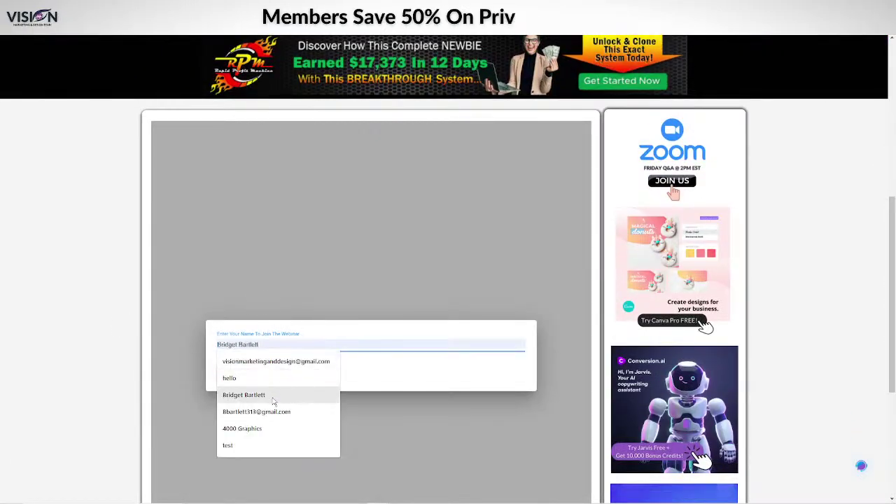
pyautogui.click(274, 394)
pyautogui.click(231, 374)
pyautogui.scroll(-2, 280, 280)
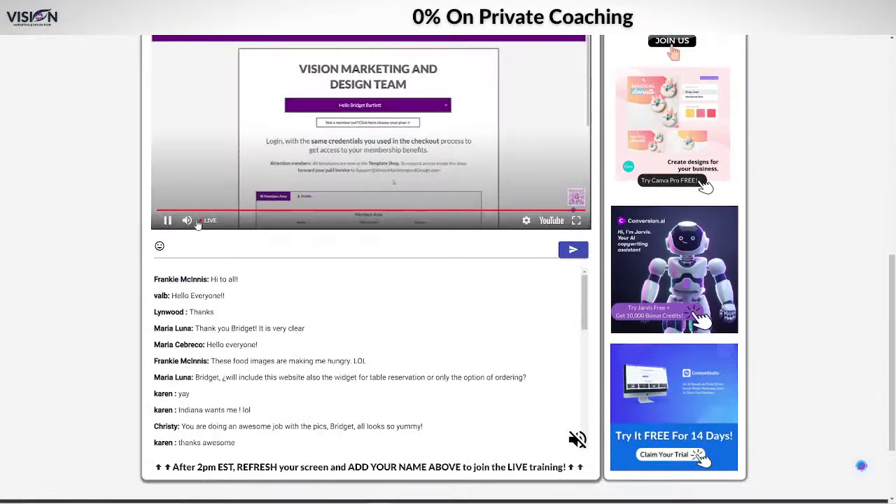
pyautogui.click(187, 219)
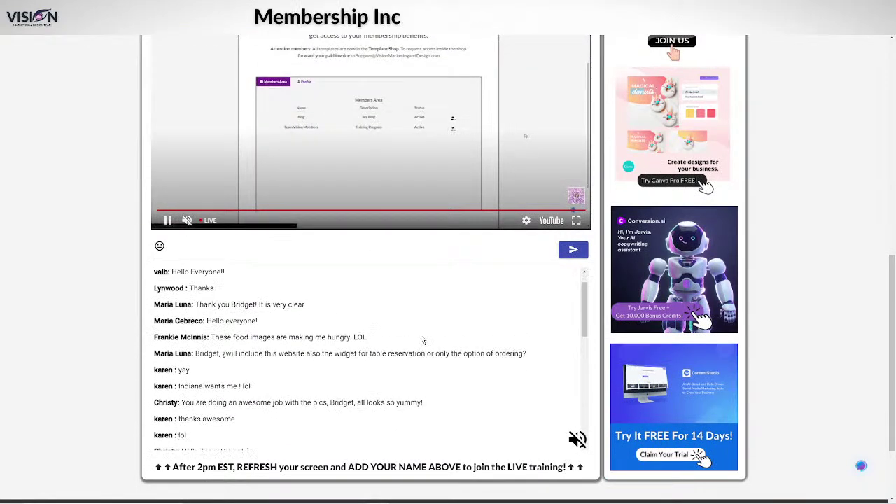
pyautogui.scroll(-1, 810, 315)
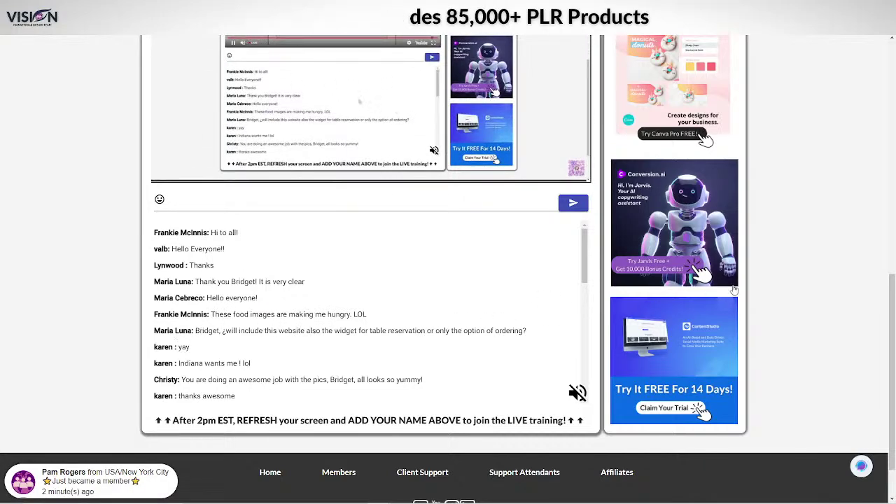
pyautogui.scroll(6, 761, 281)
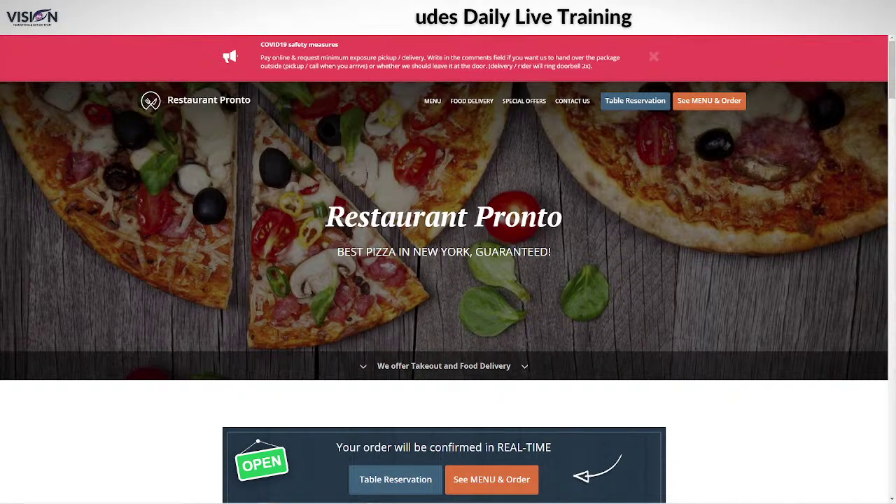
# Examine the layout of the Restaurant Pronto sample site, including its special offers, food gallery, opening hours, delivery map and job listings
pyautogui.scroll(-7, 736, 370)
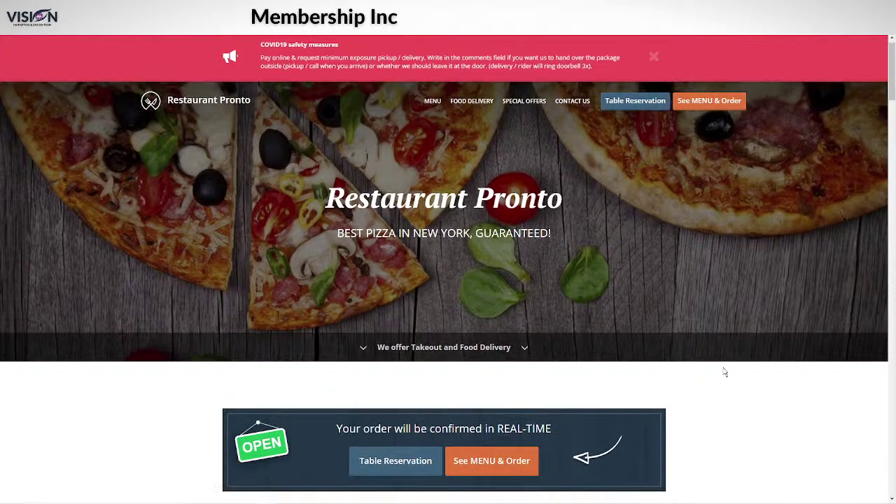
pyautogui.scroll(-10, 749, 348)
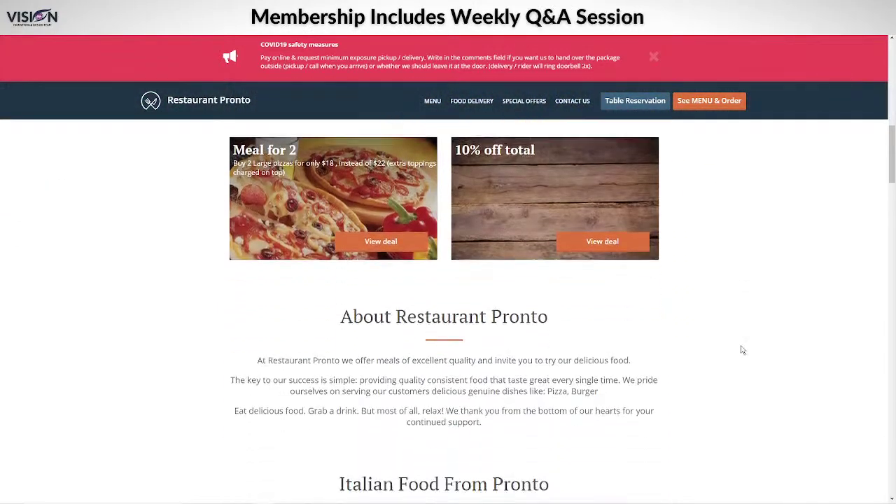
pyautogui.scroll(-12, 763, 342)
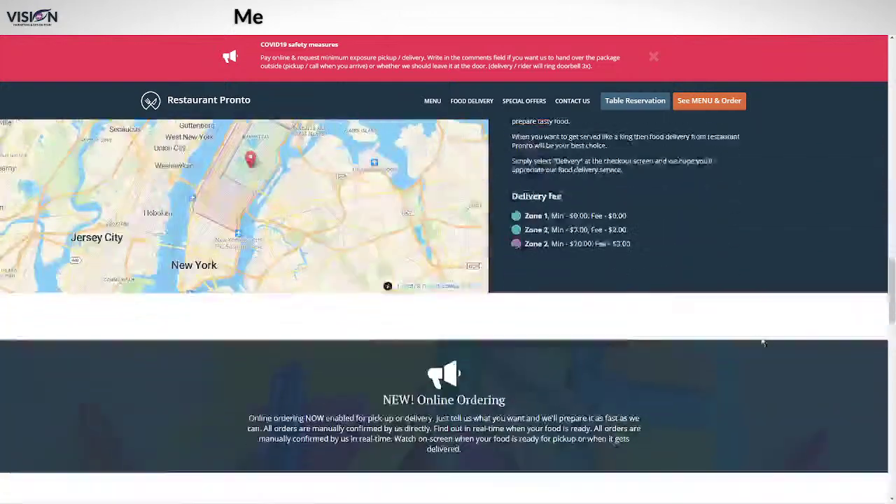
pyautogui.scroll(-10, 770, 345)
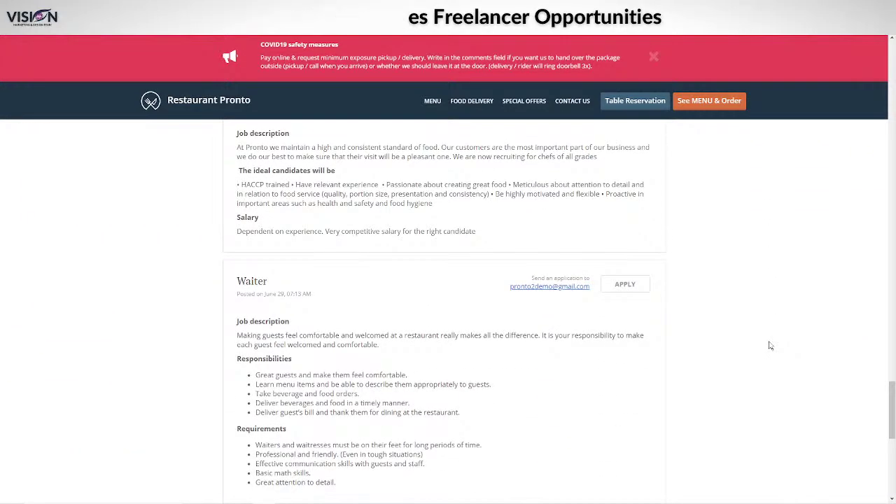
pyautogui.scroll(-8, 770, 346)
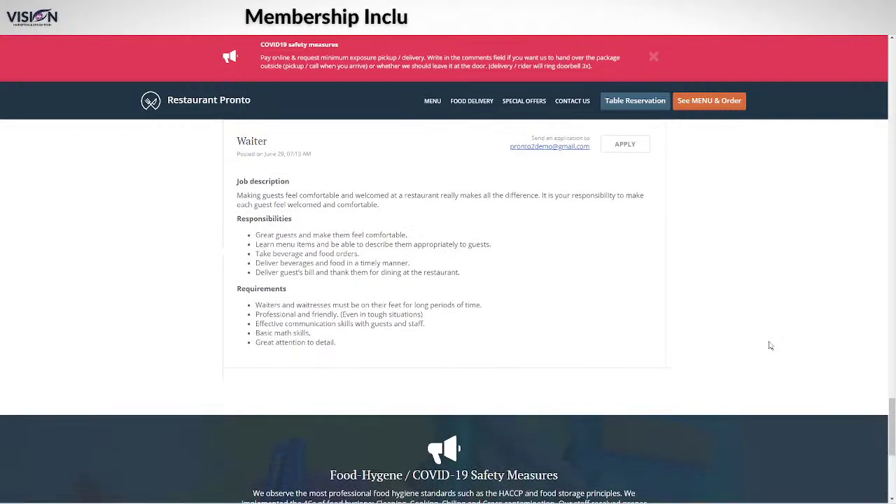
pyautogui.scroll(10, 770, 345)
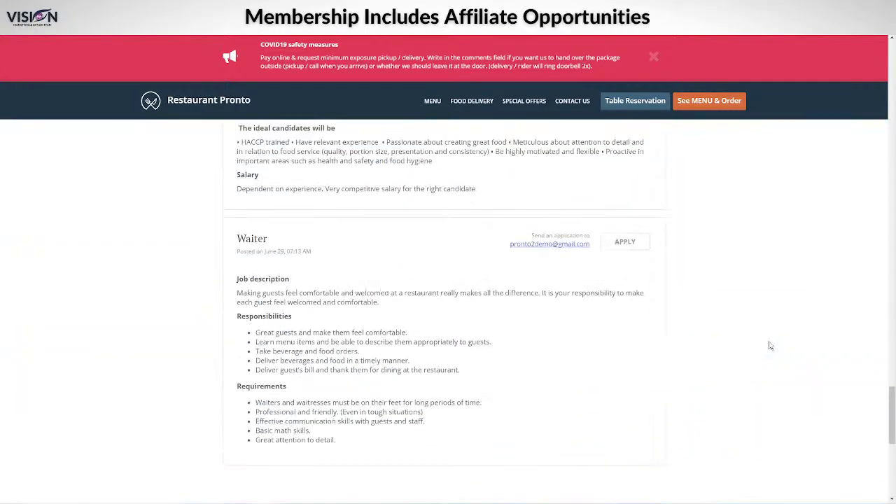
pyautogui.scroll(8, 770, 345)
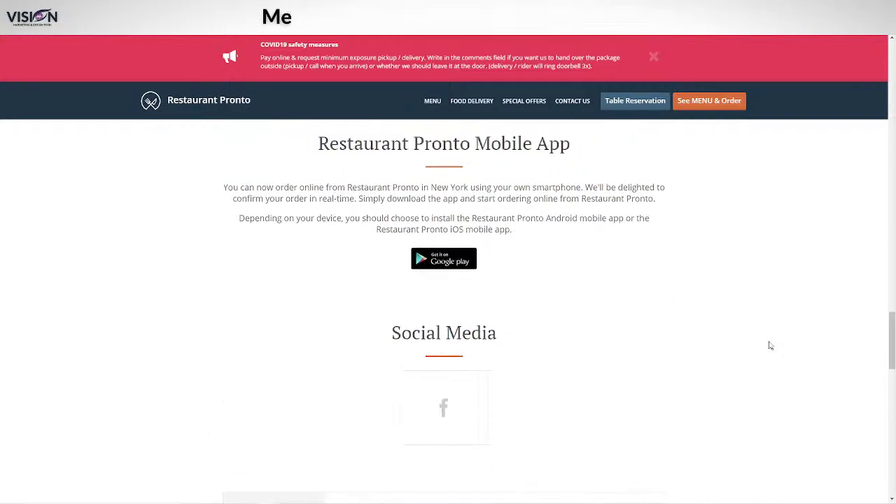
pyautogui.scroll(8, 770, 345)
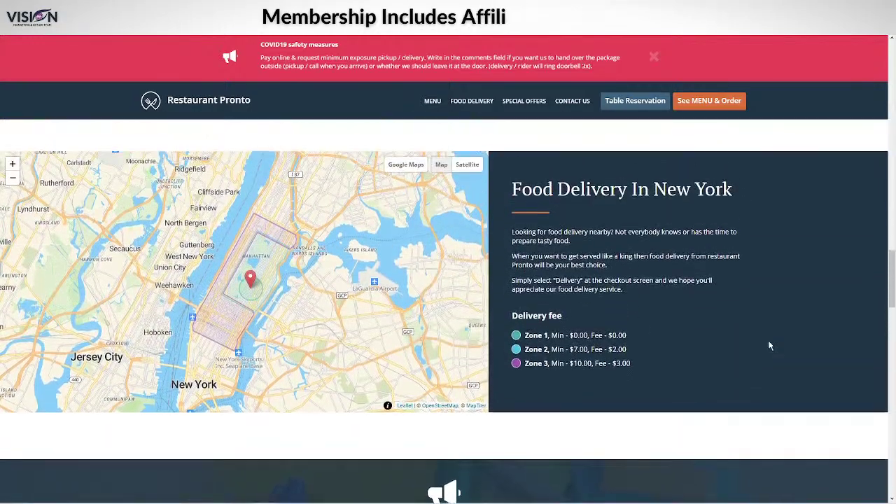
pyautogui.scroll(3, 770, 345)
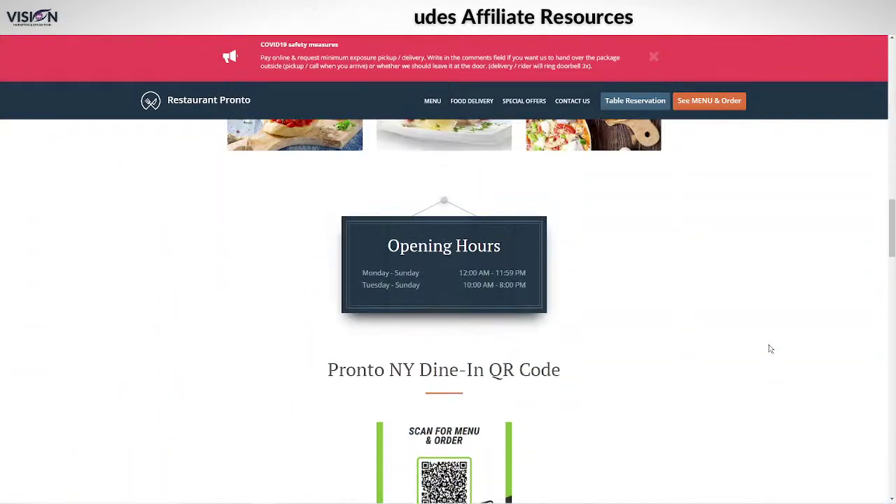
pyautogui.scroll(5, 768, 348)
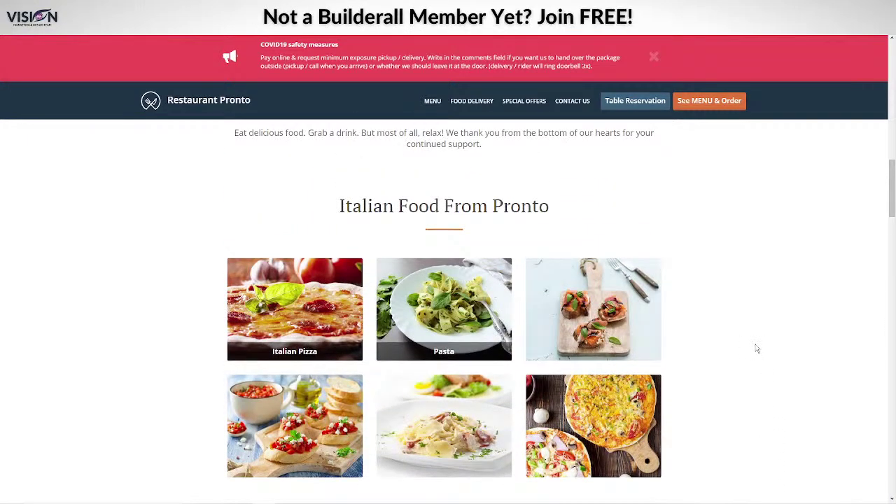
pyautogui.scroll(2, 758, 348)
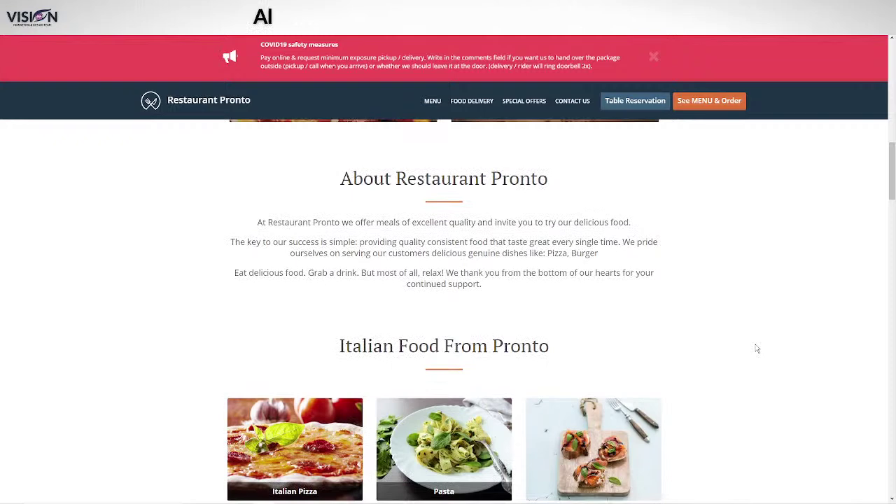
pyautogui.scroll(5, 756, 348)
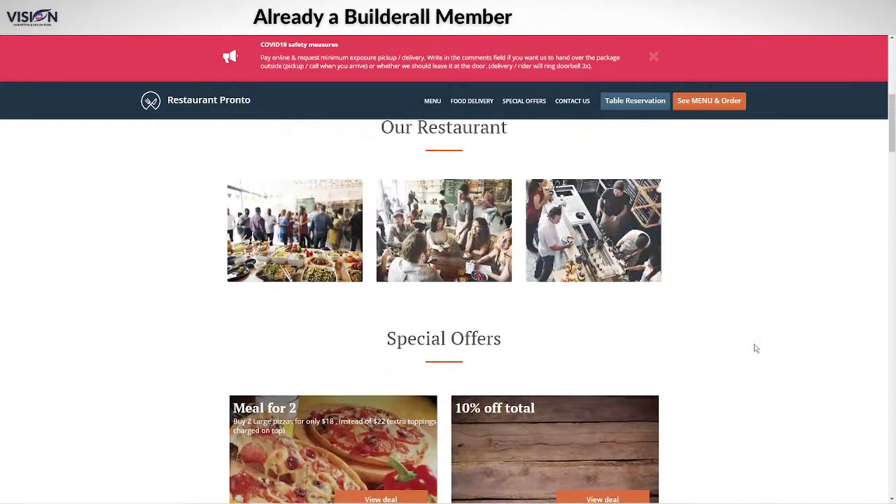
pyautogui.scroll(-1, 425, 203)
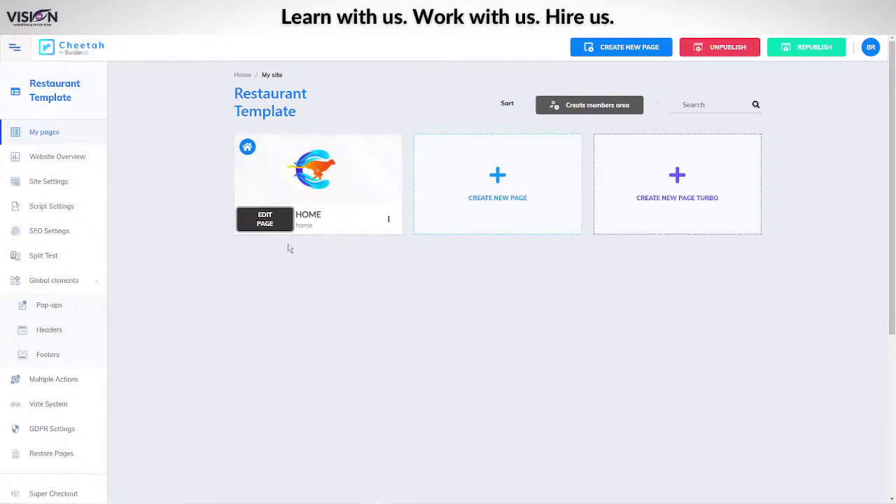
# Open the Restaurant Template's HOME page for editing and also view the page outside the editor
pyautogui.click(242, 224)
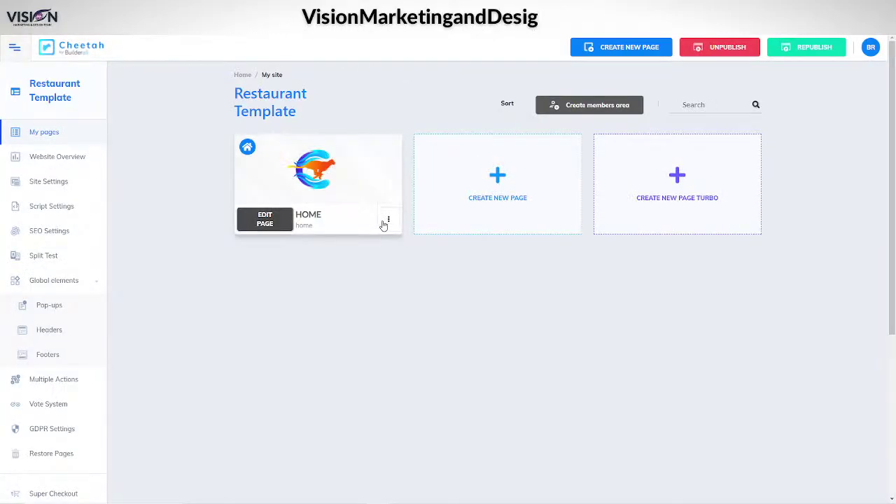
pyautogui.click(389, 219)
pyautogui.click(365, 279)
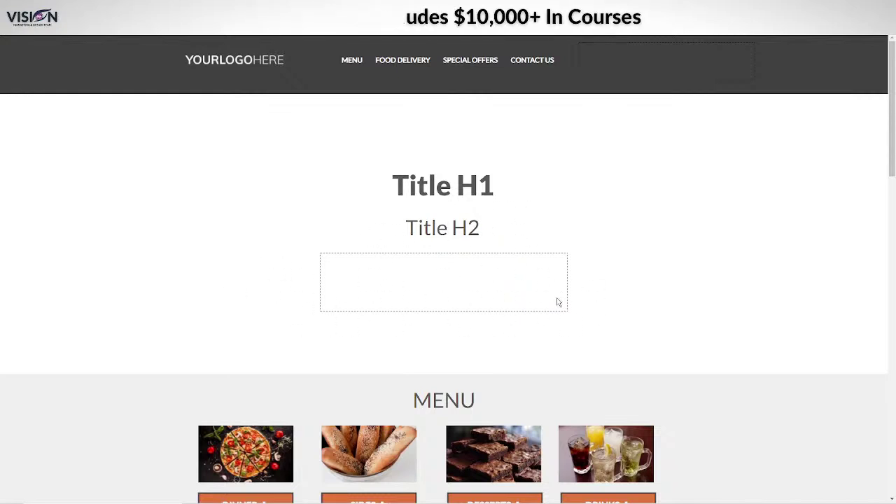
# Check the template page's MENU section by switching through the Sides, Desserts and Drinks lists
pyautogui.scroll(-4, 794, 280)
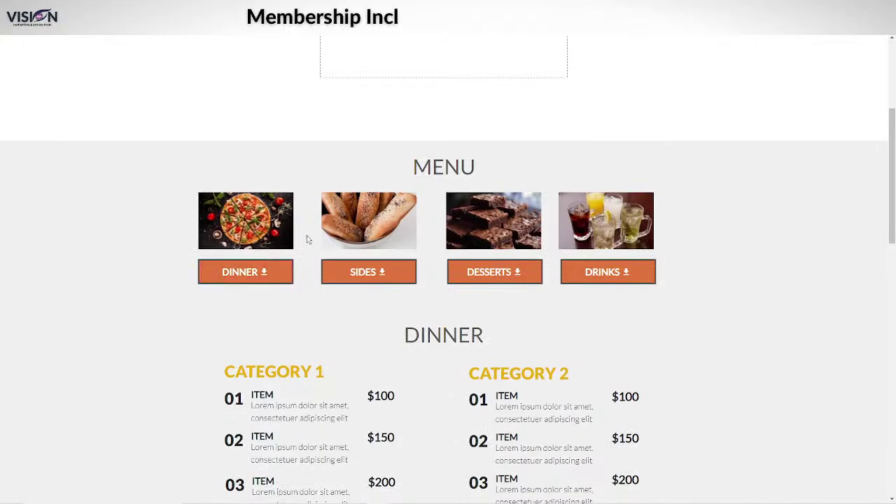
pyautogui.scroll(-2, 704, 222)
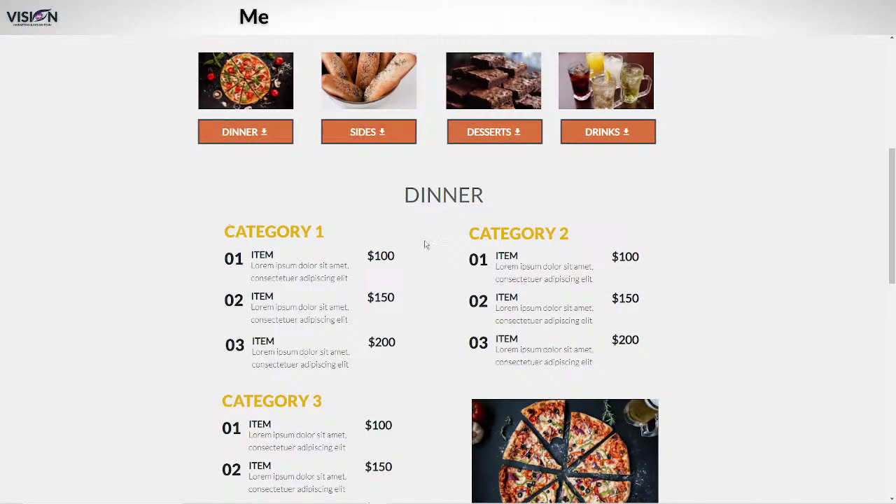
pyautogui.scroll(-2, 346, 330)
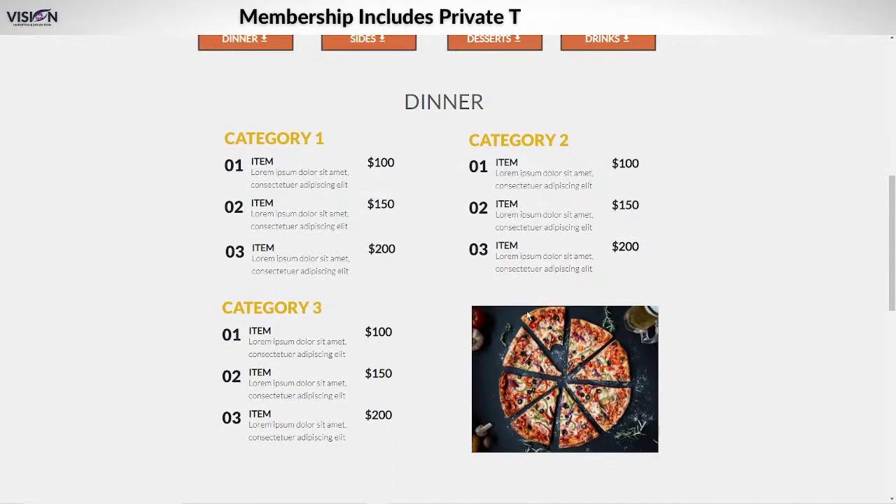
pyautogui.scroll(2, 400, 194)
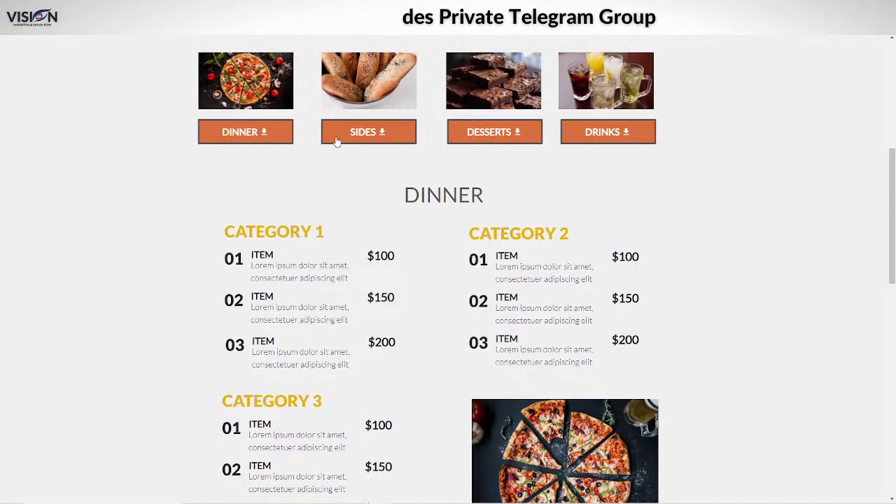
pyautogui.click(410, 139)
pyautogui.click(490, 135)
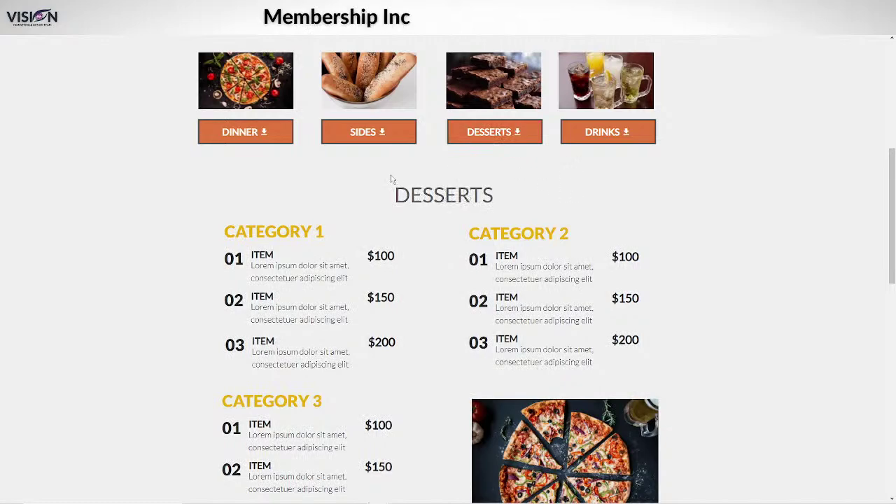
pyautogui.click(619, 138)
pyautogui.scroll(-2, 740, 334)
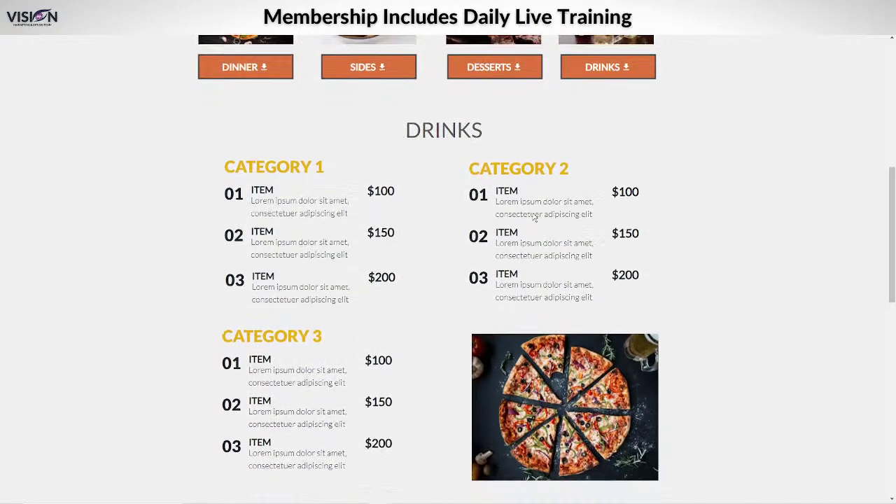
# Compare the template's Our Restaurant and Special Offers sections with the matching sections of the Restaurant Pronto sample site
pyautogui.scroll(-5, 742, 277)
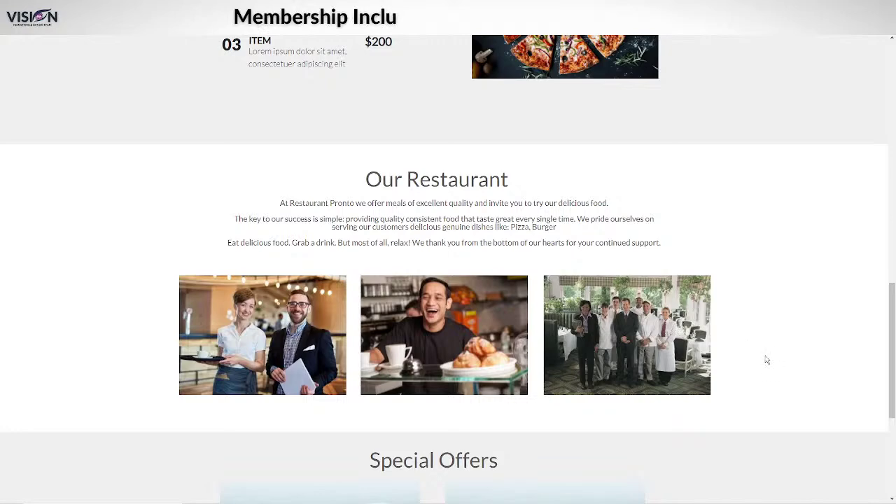
pyautogui.scroll(-1, 780, 359)
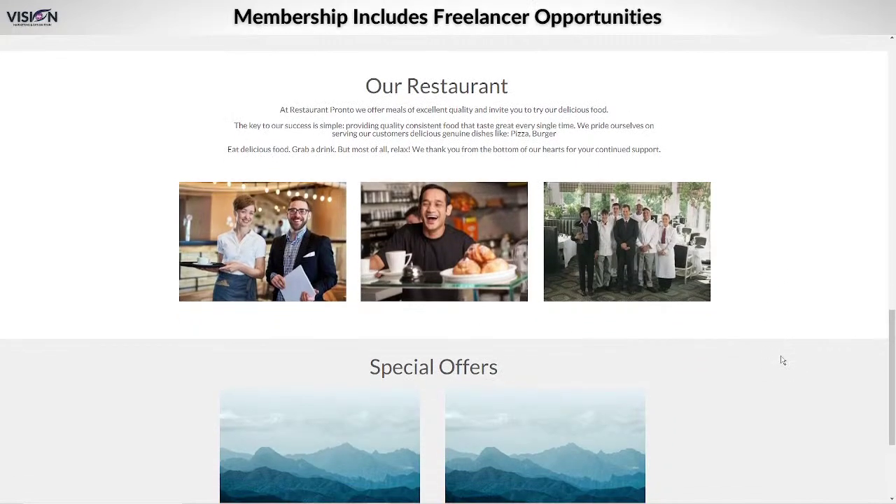
pyautogui.scroll(-2, 777, 359)
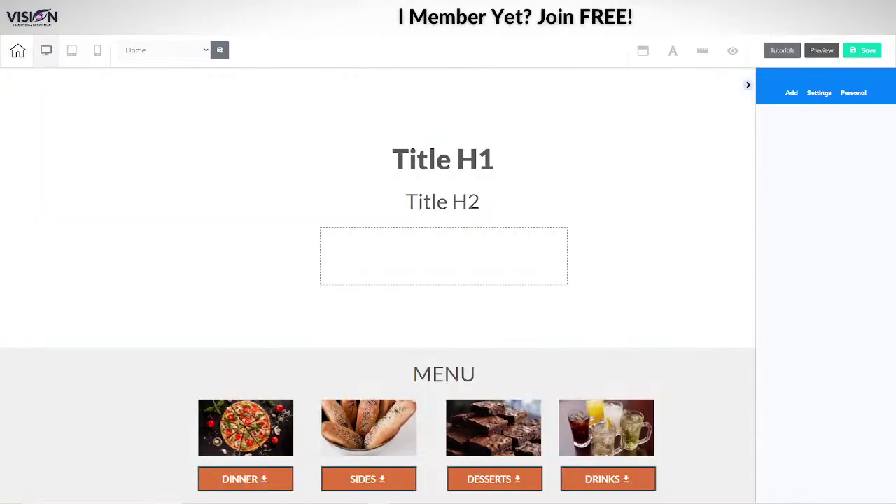
pyautogui.scroll(-10, 684, 343)
pyautogui.scroll(-3, 700, 343)
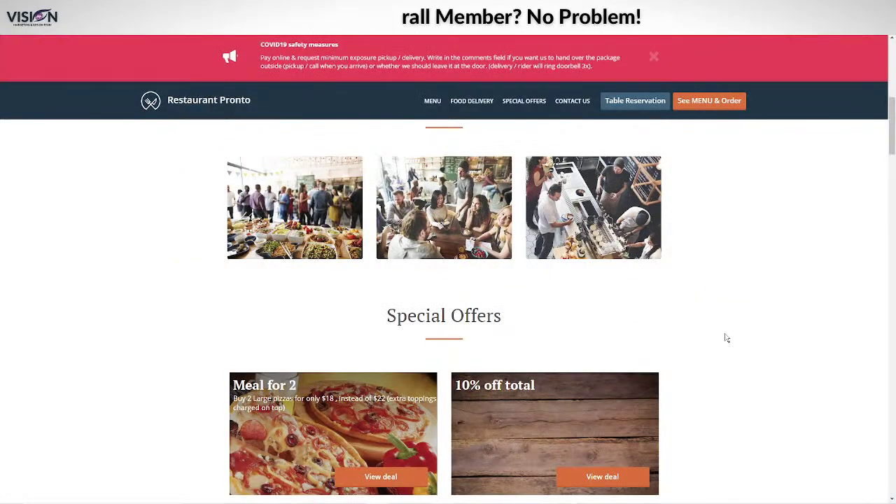
pyautogui.scroll(-3, 726, 340)
pyautogui.scroll(-5, 726, 341)
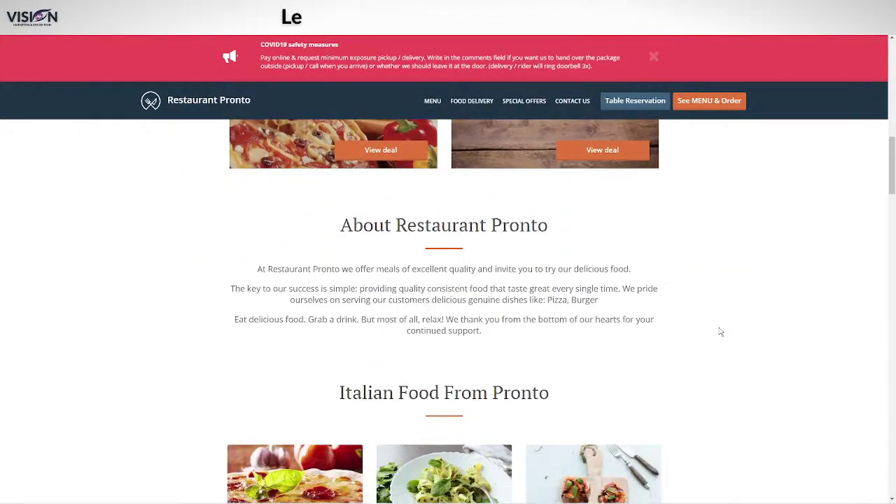
# Examine the Restaurant Pronto sample site's food gallery, opening hours, QR code, delivery map, online ordering and mobile app sections
pyautogui.scroll(-2, 590, 285)
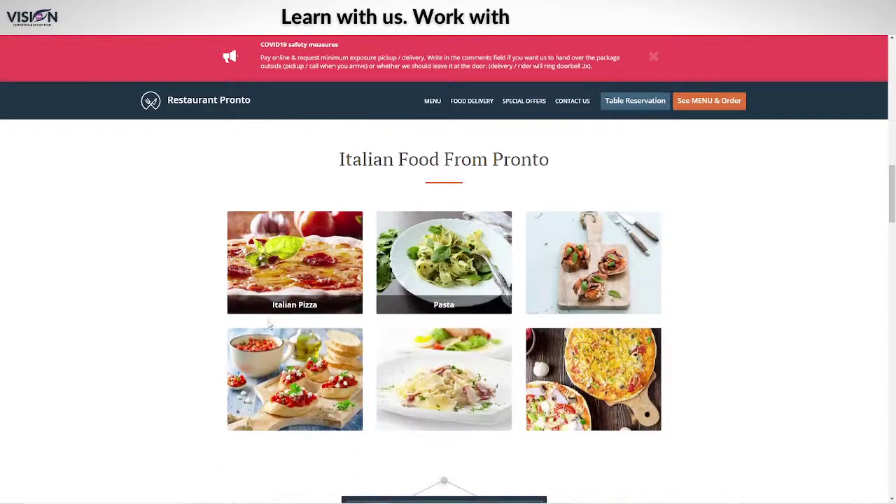
pyautogui.scroll(-5, 724, 348)
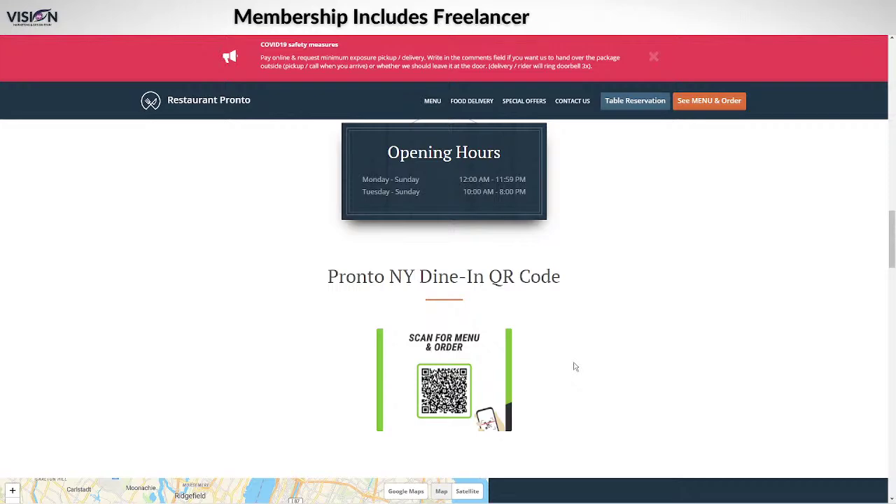
pyautogui.scroll(-1, 575, 369)
pyautogui.scroll(-1, 574, 370)
pyautogui.scroll(-1, 565, 374)
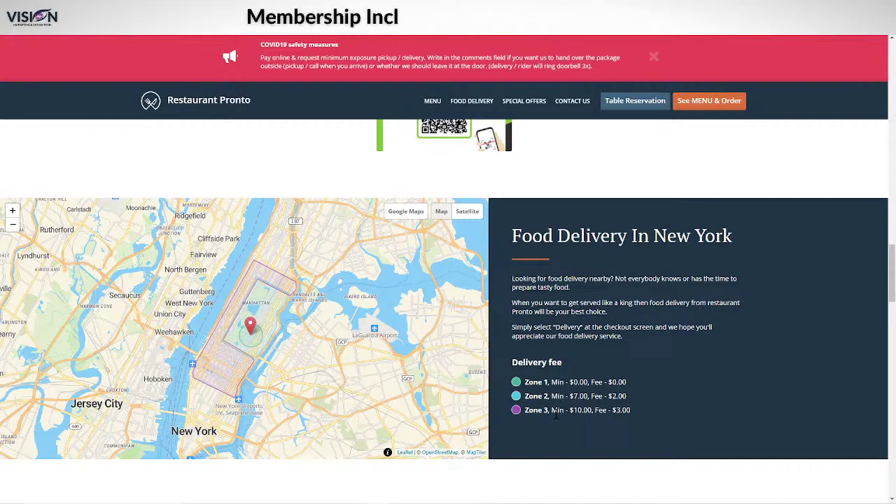
pyautogui.scroll(-3, 556, 414)
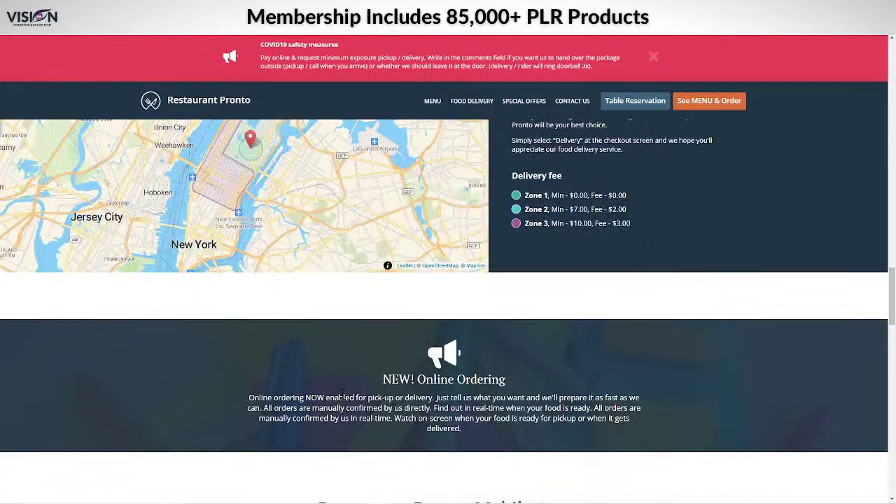
pyautogui.scroll(-2, 350, 315)
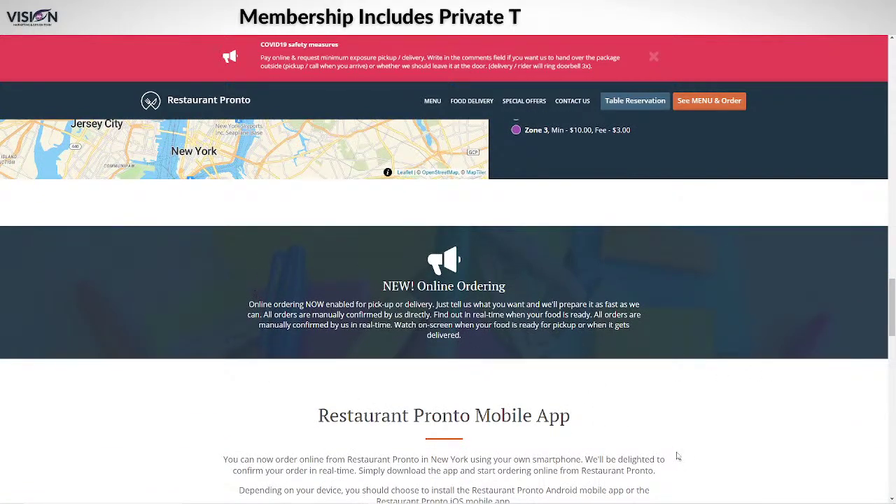
pyautogui.scroll(-3, 676, 456)
pyautogui.scroll(-2, 608, 380)
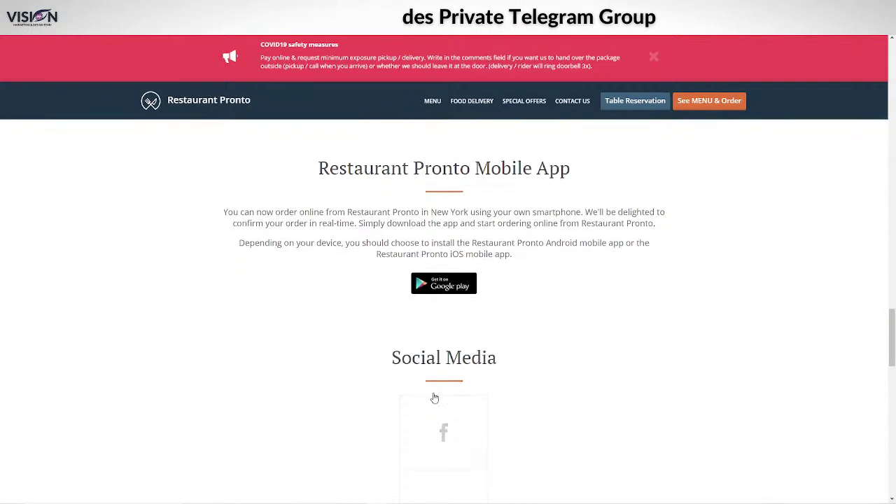
pyautogui.scroll(2, 655, 341)
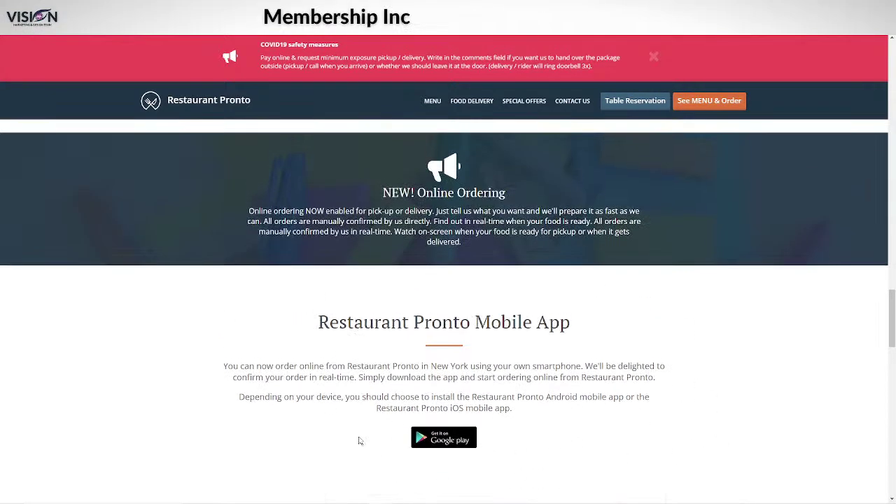
pyautogui.scroll(-6, 378, 336)
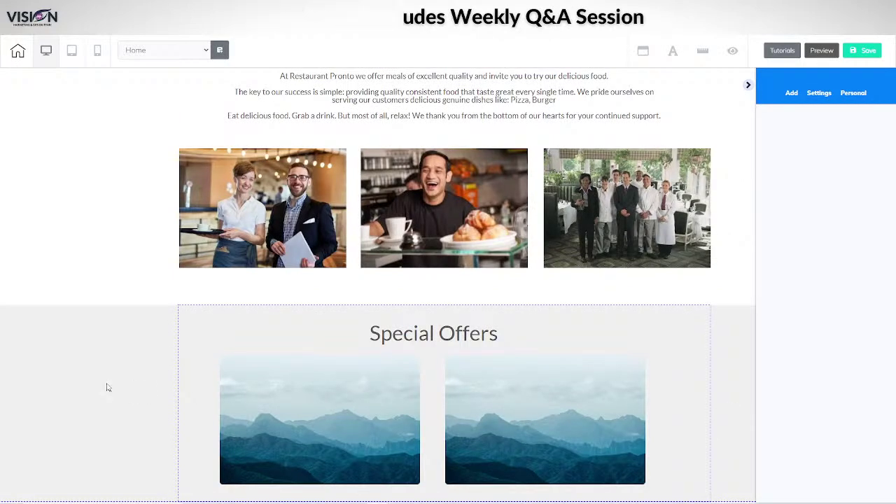
# Add a blank panel directly below the Special Offers section of the template's Home page
pyautogui.click(147, 336)
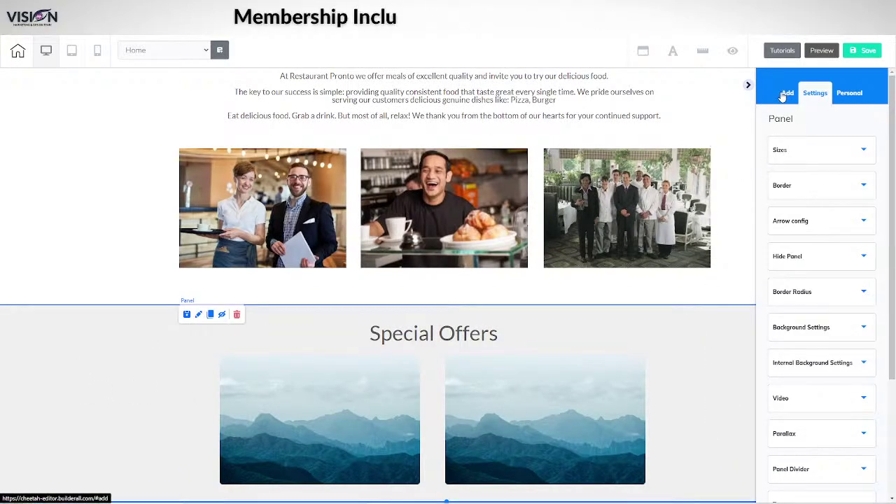
pyautogui.click(787, 94)
pyautogui.click(799, 120)
pyautogui.click(816, 179)
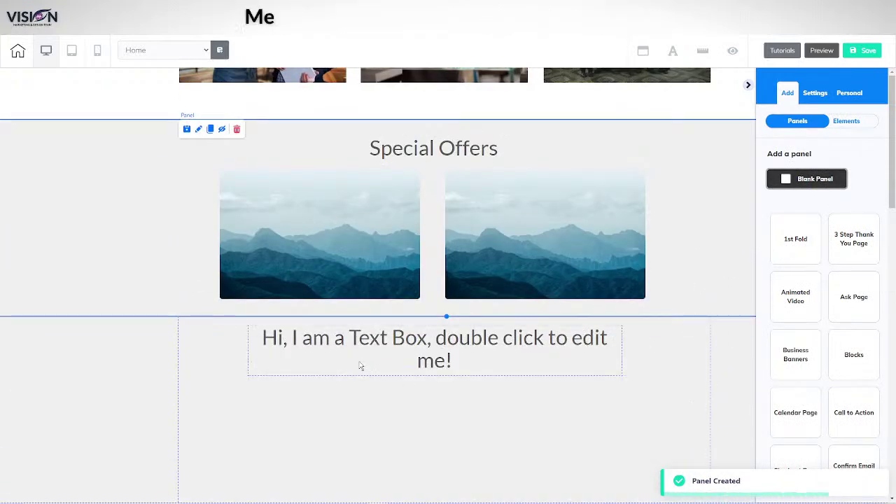
# Place a vertical image element beneath the text box in the new blank panel
pyautogui.doubleClick(439, 371)
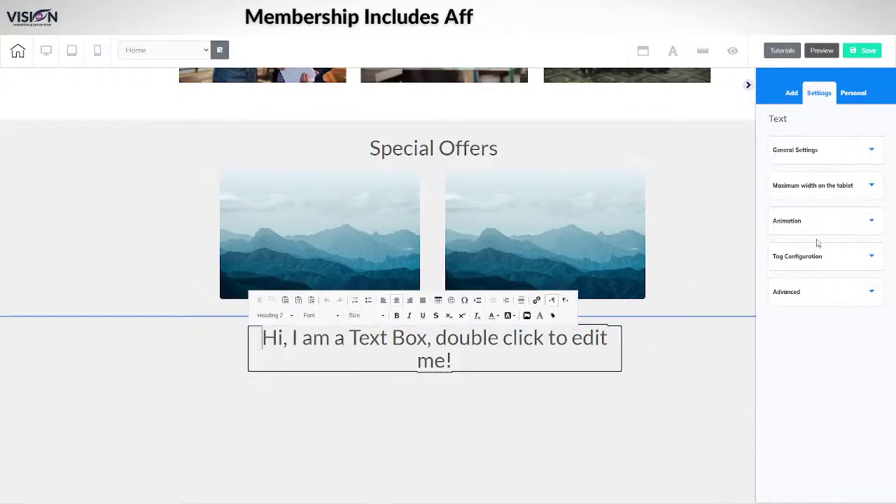
pyautogui.click(805, 149)
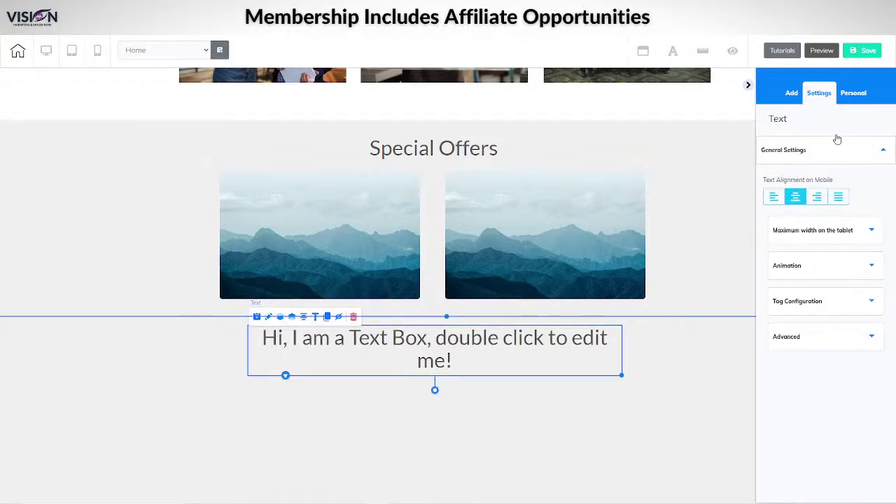
pyautogui.click(791, 93)
pyautogui.click(855, 122)
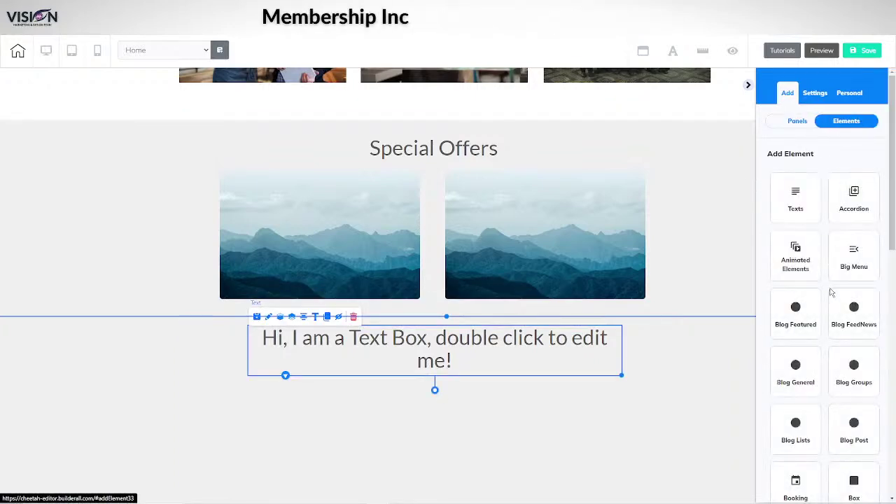
pyautogui.scroll(-5, 850, 329)
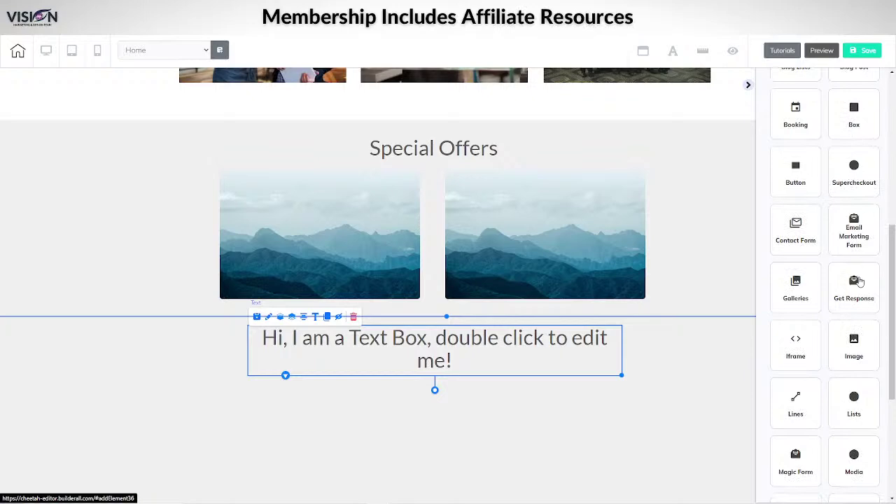
pyautogui.click(855, 346)
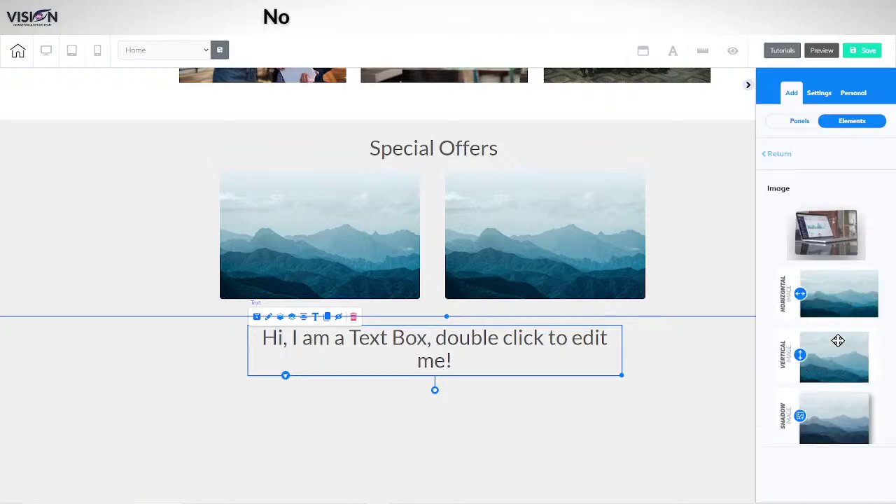
pyautogui.moveTo(845, 353); pyautogui.dragTo(595, 415)
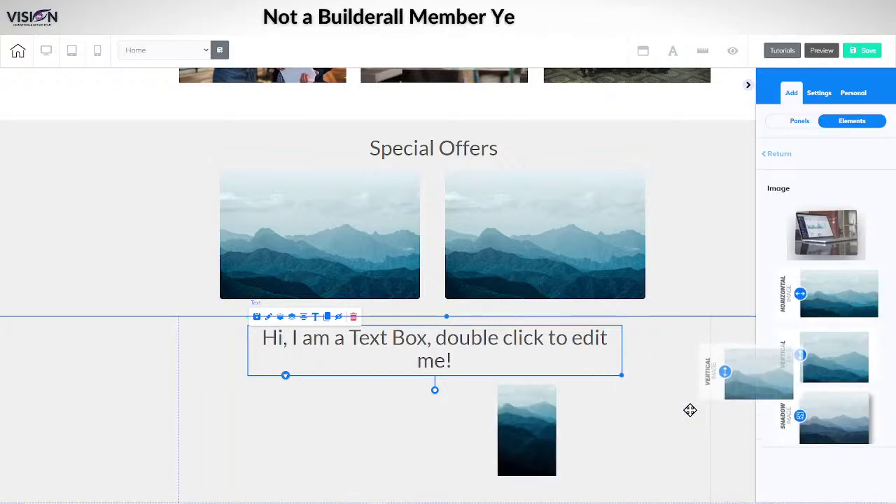
# Set the new panel's height to 1654 and move the placeholder image to the panel's left half below the text box
pyautogui.click(192, 334)
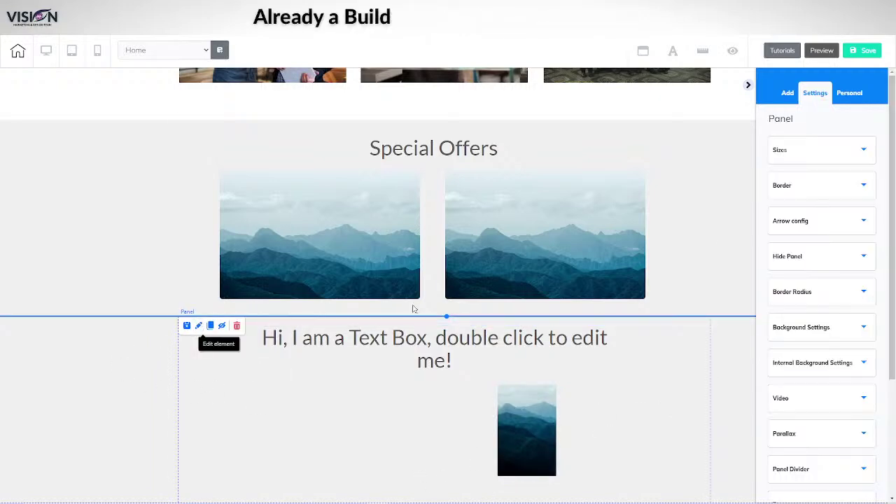
pyautogui.click(819, 151)
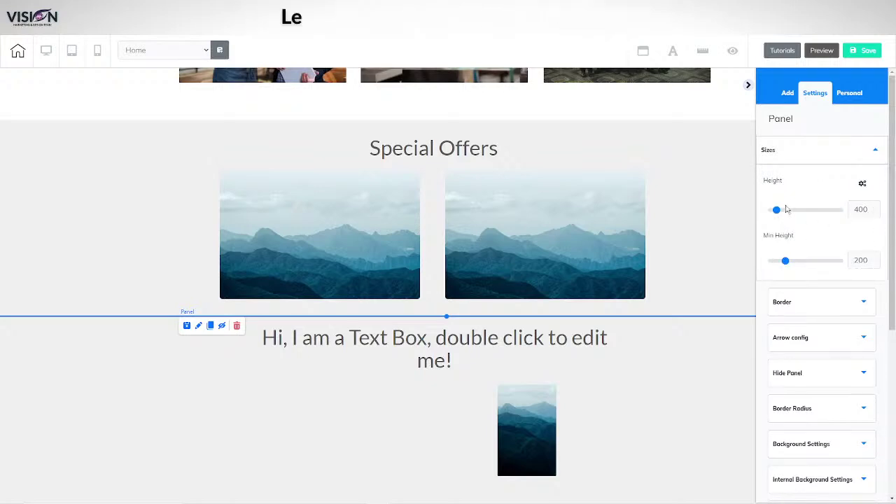
pyautogui.moveTo(779, 211); pyautogui.dragTo(791, 223)
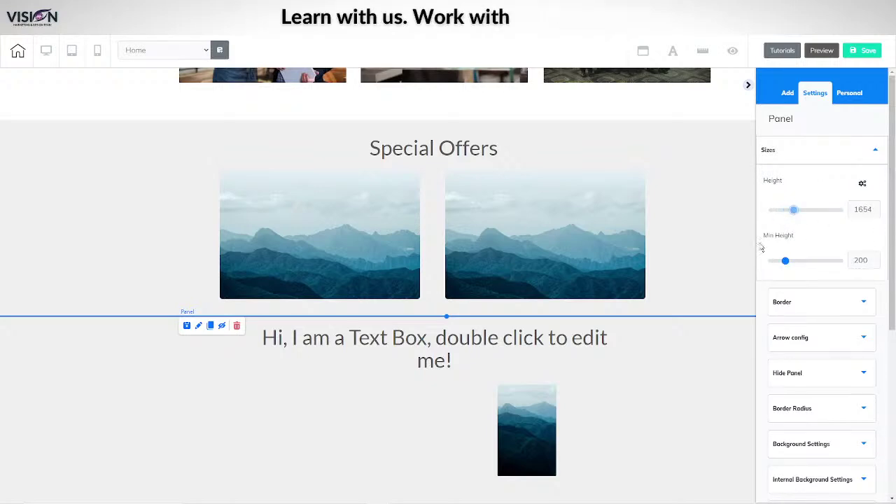
pyautogui.scroll(-4, 674, 382)
pyautogui.scroll(2, 674, 382)
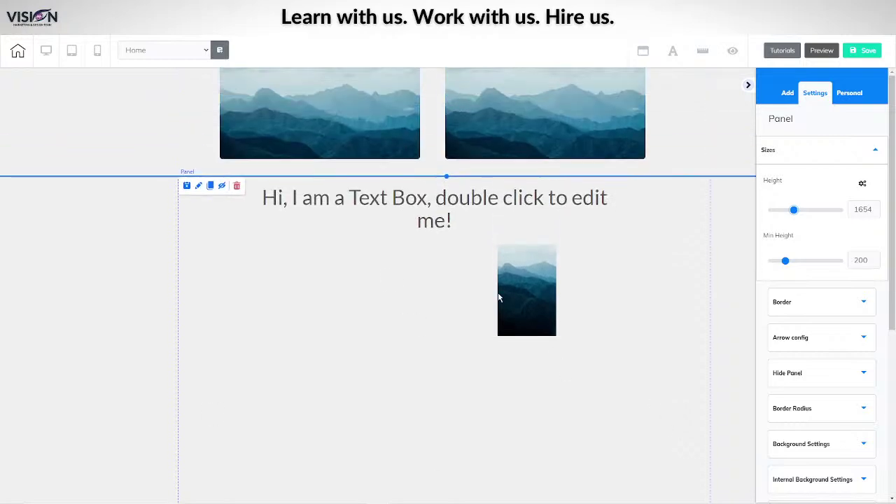
pyautogui.moveTo(530, 304); pyautogui.dragTo(296, 325)
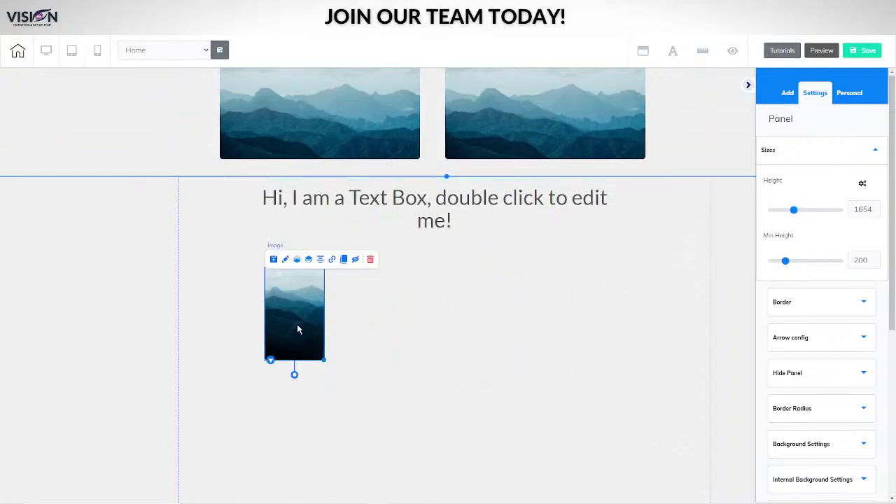
# Replace the placeholder image with food-ordering-3 from the user files, then enlarge it and position it in the panel's left half
pyautogui.click(284, 261)
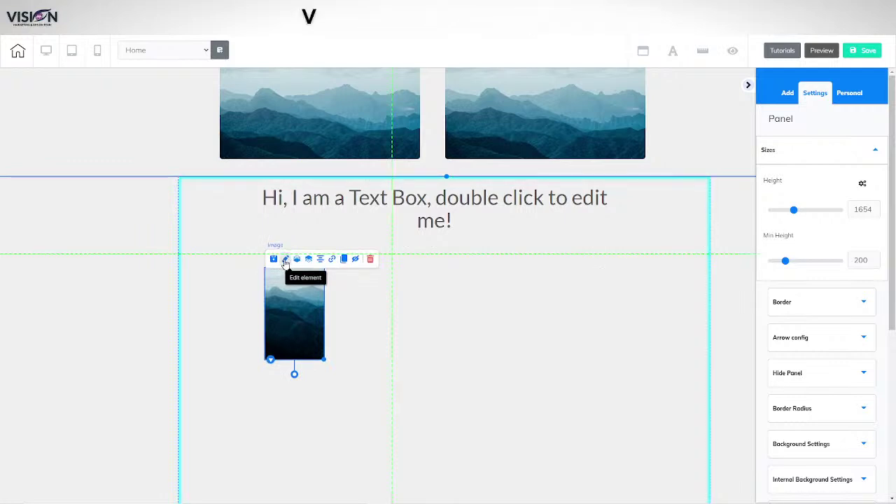
pyautogui.click(812, 149)
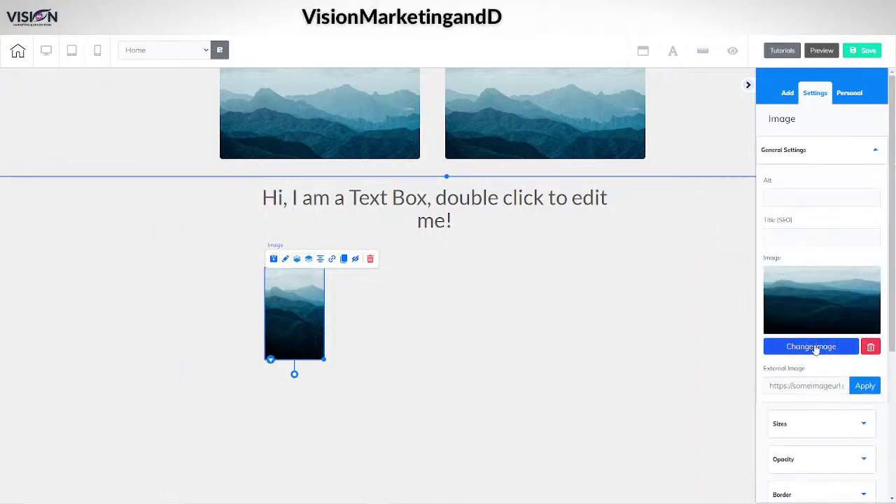
pyautogui.click(812, 346)
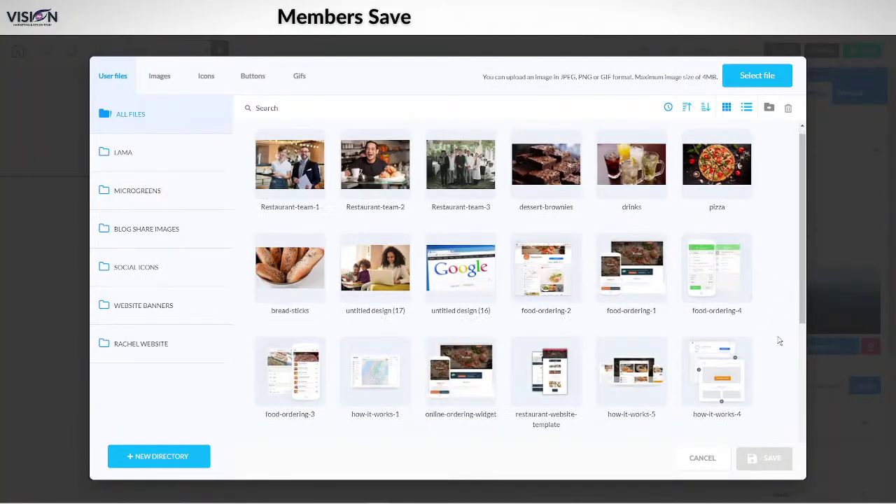
pyautogui.scroll(-2, 776, 329)
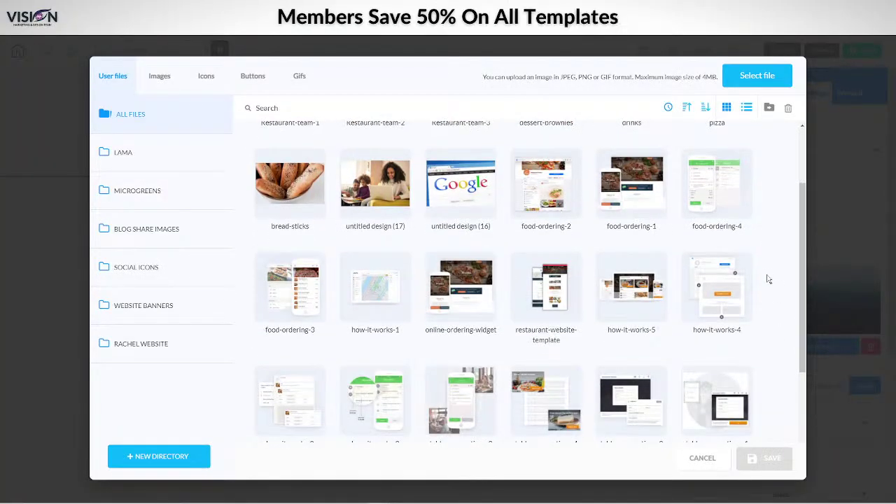
pyautogui.scroll(-2, 767, 274)
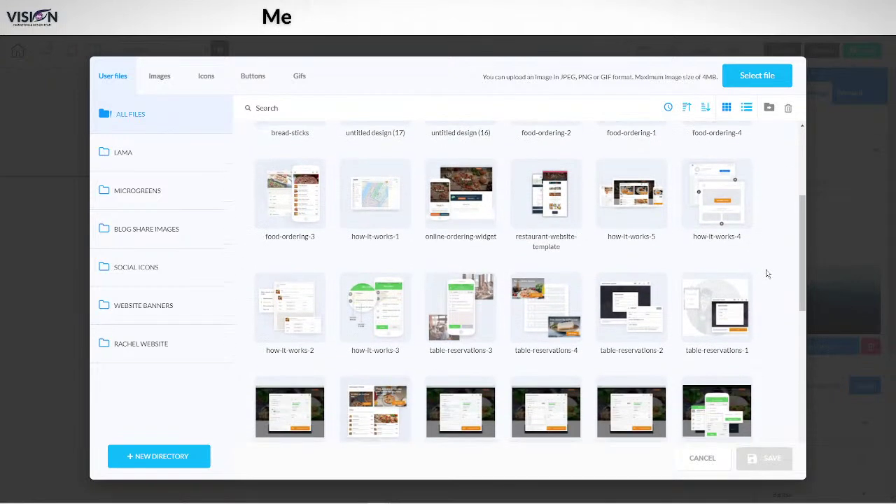
pyautogui.moveTo(296, 170)
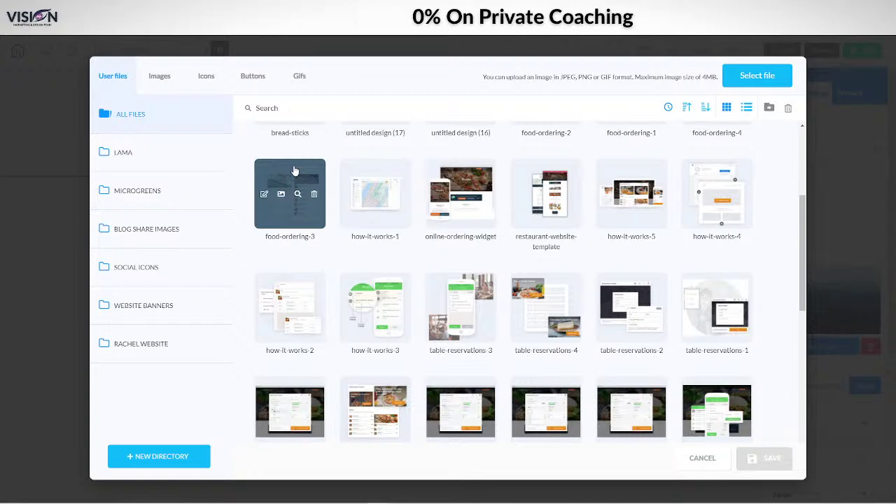
pyautogui.click(284, 214)
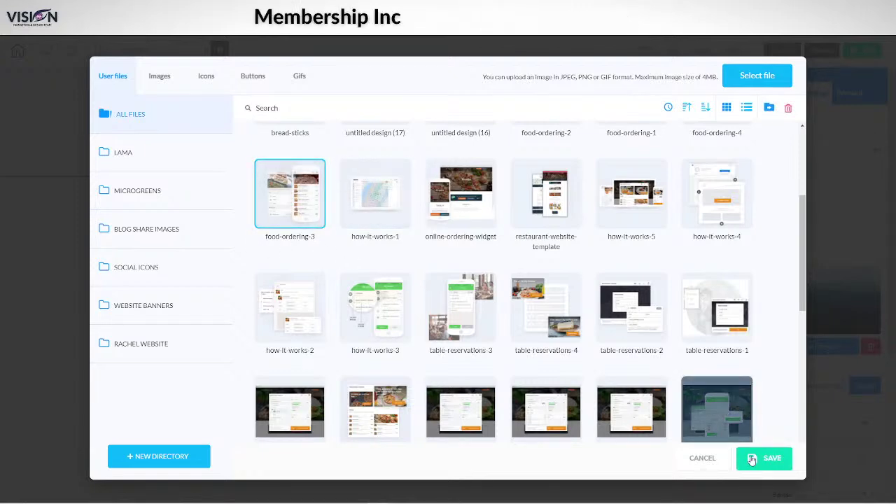
pyautogui.click(764, 458)
pyautogui.moveTo(324, 327); pyautogui.dragTo(483, 491)
pyautogui.moveTo(431, 401); pyautogui.dragTo(312, 376)
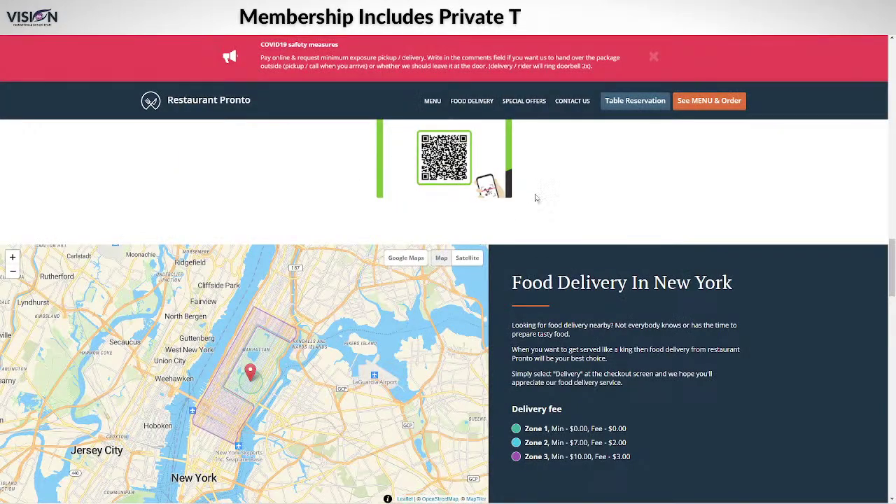
# Open the Pronto Restaurant app's Google Play listing from the sample site's Mobile App section and copy the listing's web address
pyautogui.scroll(5, 630, 414)
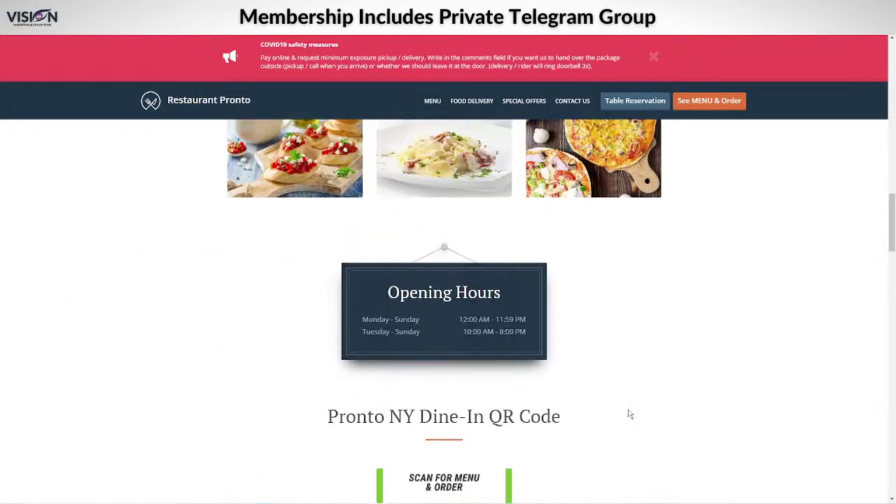
pyautogui.scroll(-10, 630, 415)
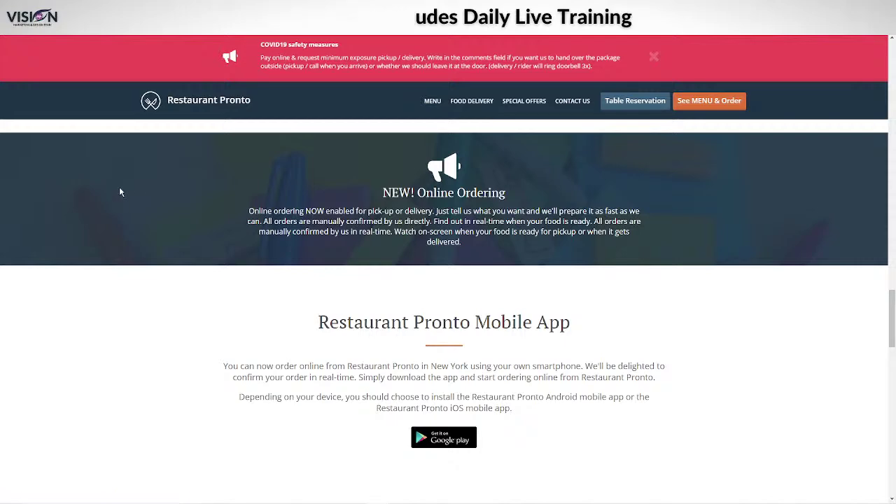
pyautogui.click(450, 441)
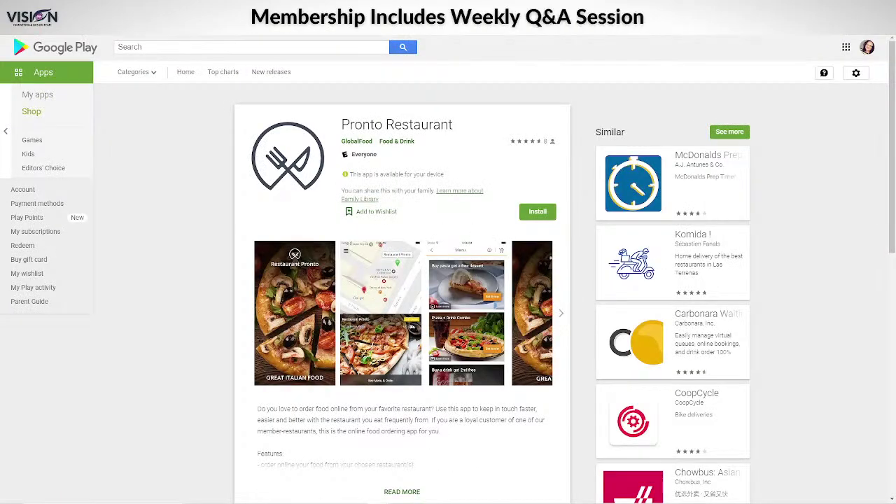
pyautogui.rightClick(258, 27)
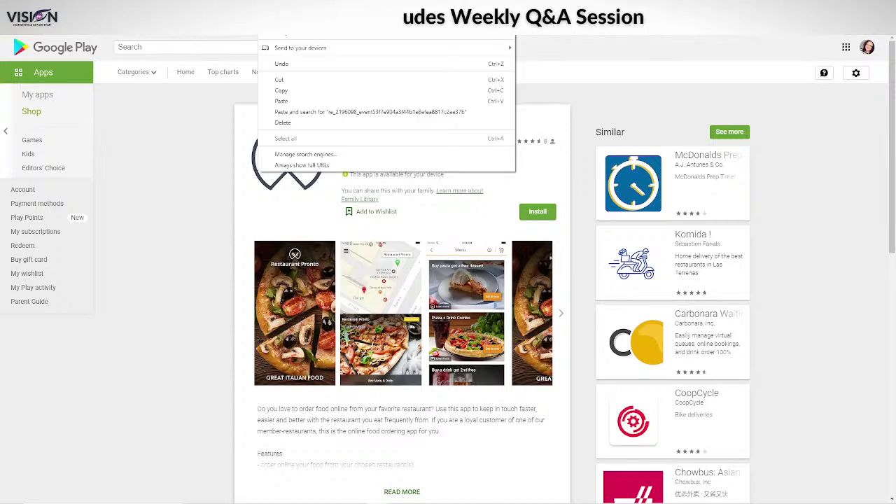
pyautogui.click(277, 92)
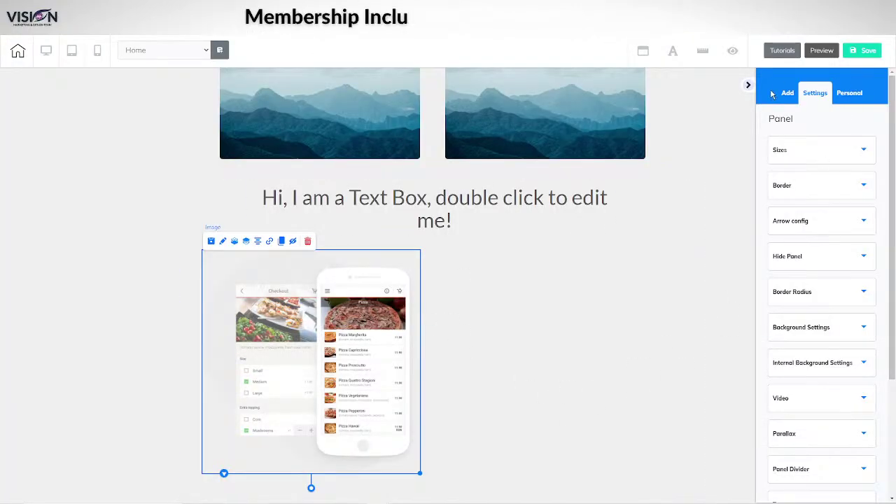
# Enlarge the pizza app image slightly and reposition it below the text box in the panel's left half
pyautogui.moveTo(326, 373); pyautogui.dragTo(324, 375)
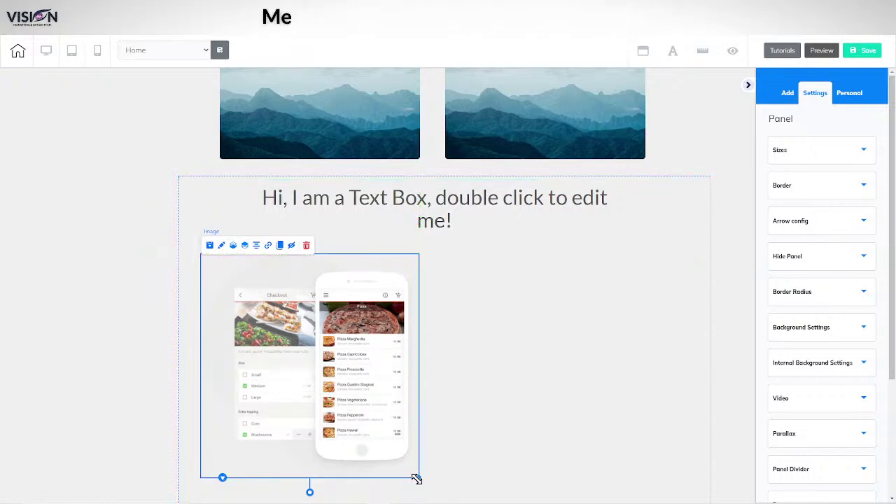
pyautogui.moveTo(418, 477); pyautogui.dragTo(435, 494)
pyautogui.moveTo(387, 442); pyautogui.dragTo(377, 427)
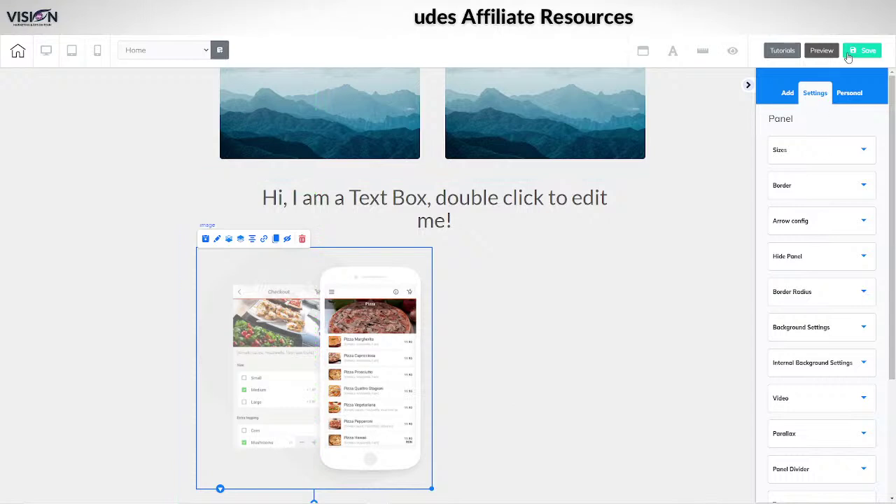
# Place a rectangular green Register Now button beside the app image, and switch to Canva to start a new design
pyautogui.click(788, 95)
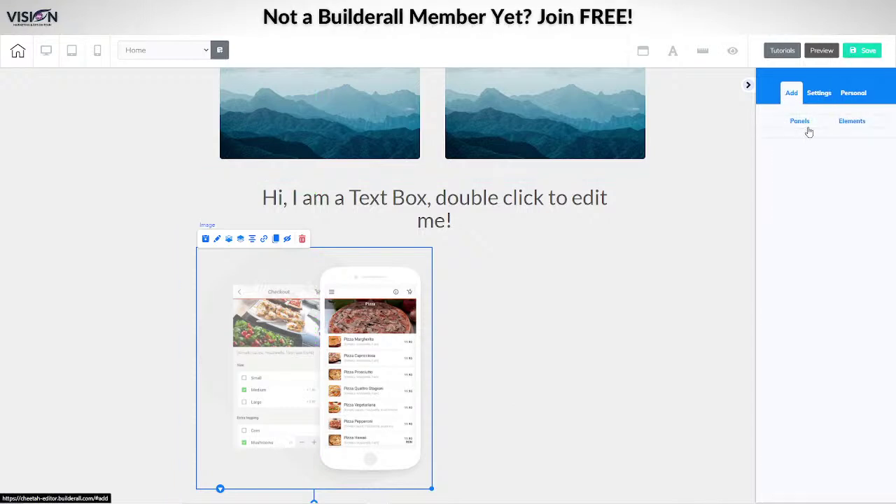
pyautogui.click(799, 121)
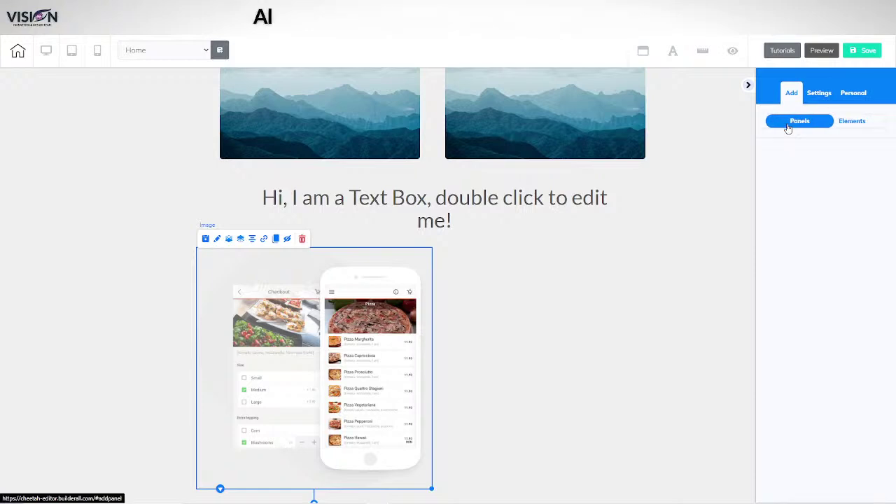
pyautogui.click(855, 123)
pyautogui.click(770, 157)
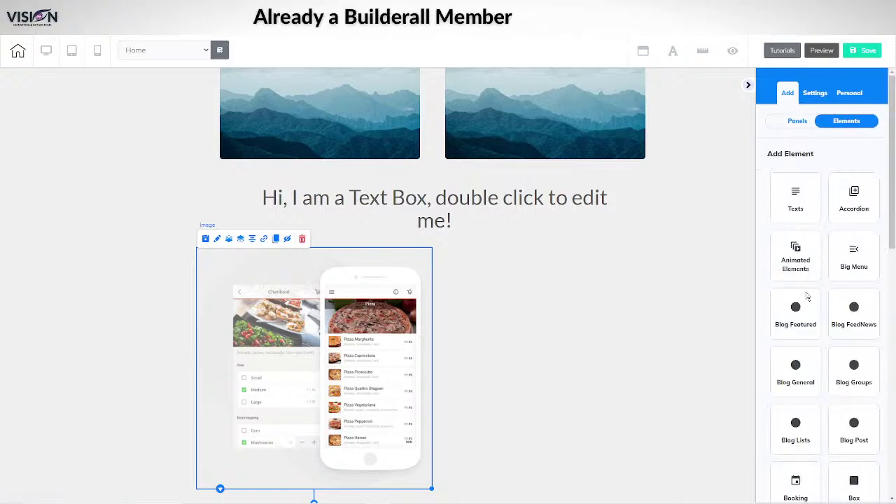
pyautogui.scroll(-6, 826, 294)
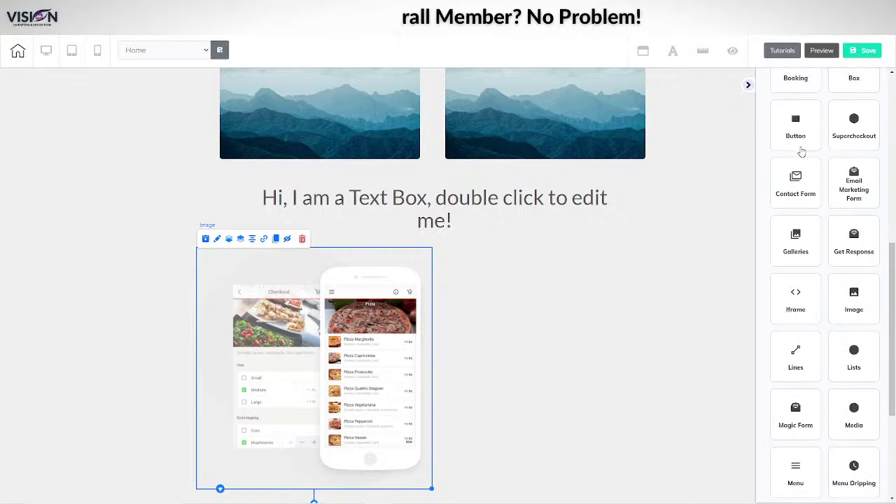
pyautogui.click(798, 124)
pyautogui.moveTo(831, 232); pyautogui.dragTo(553, 345)
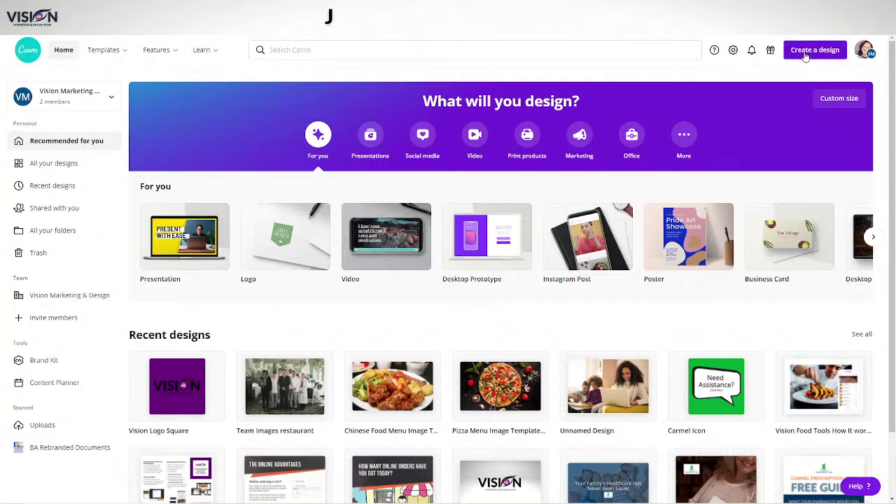
pyautogui.click(805, 52)
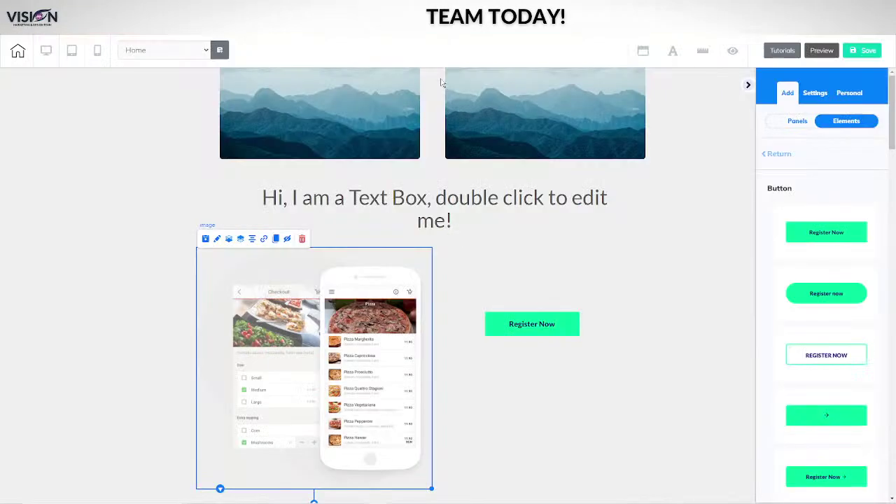
# Shift the Register Now button slightly in the panel's right half and enlarge it
pyautogui.moveTo(529, 326); pyautogui.dragTo(537, 329)
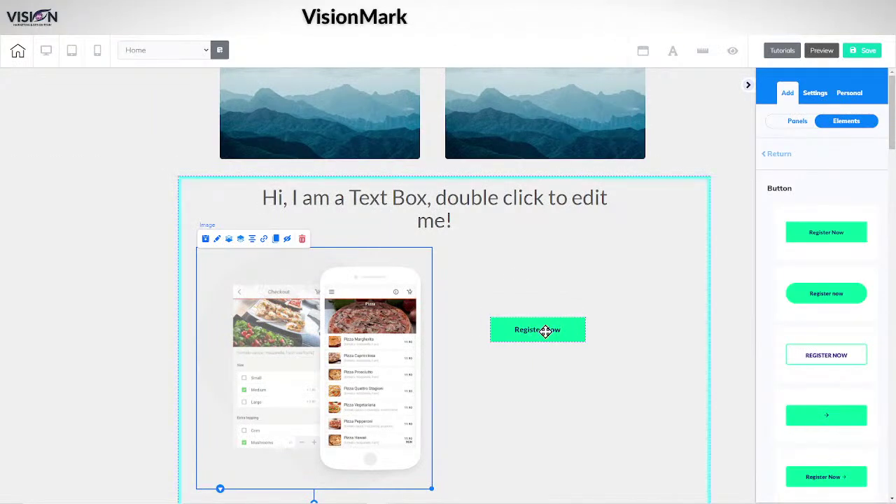
pyautogui.moveTo(587, 343); pyautogui.dragTo(589, 346)
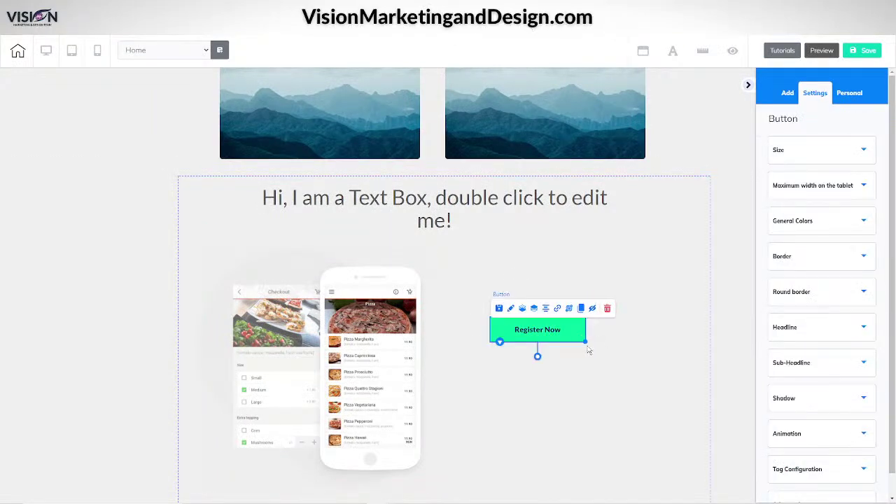
pyautogui.click(585, 347)
pyautogui.click(576, 344)
pyautogui.moveTo(585, 342); pyautogui.dragTo(620, 349)
# Measure the Register Now button against the rulers at the canvas corner and return it beside the app image
pyautogui.moveTo(559, 341); pyautogui.dragTo(70, 96)
pyautogui.click(702, 51)
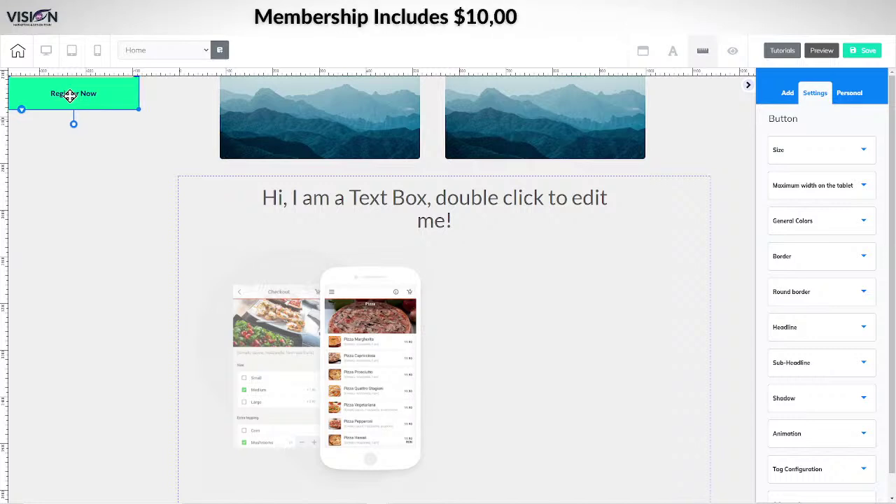
pyautogui.moveTo(70, 96); pyautogui.dragTo(570, 372)
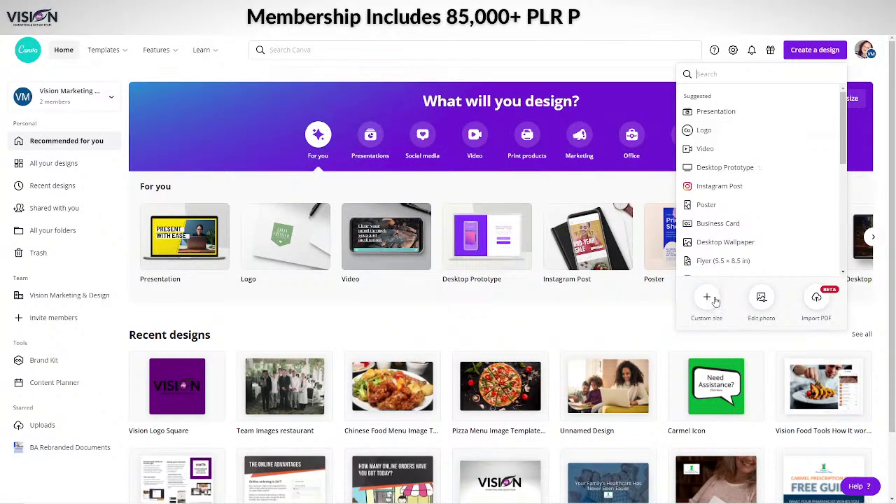
# Create a new custom-size design in Canva, 250 px wide and 100 px high
pyautogui.click(713, 300)
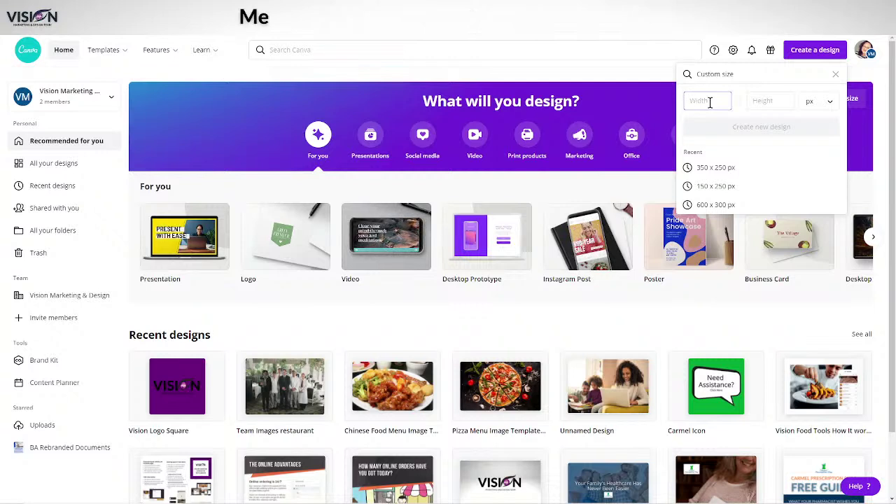
pyautogui.write('250')
pyautogui.click(763, 101)
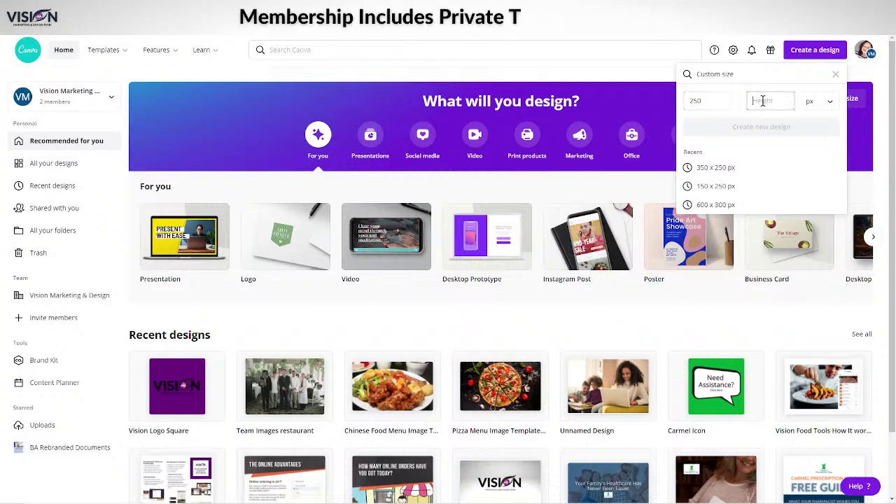
pyautogui.write('250')
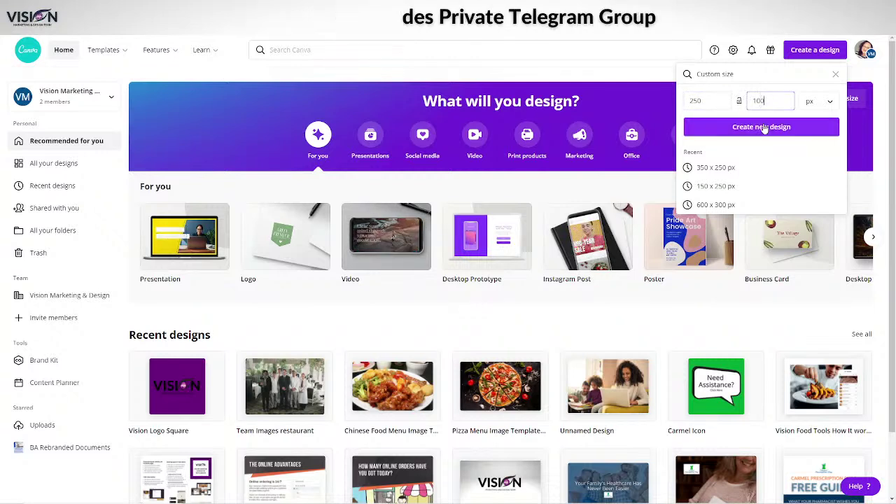
pyautogui.click(761, 127)
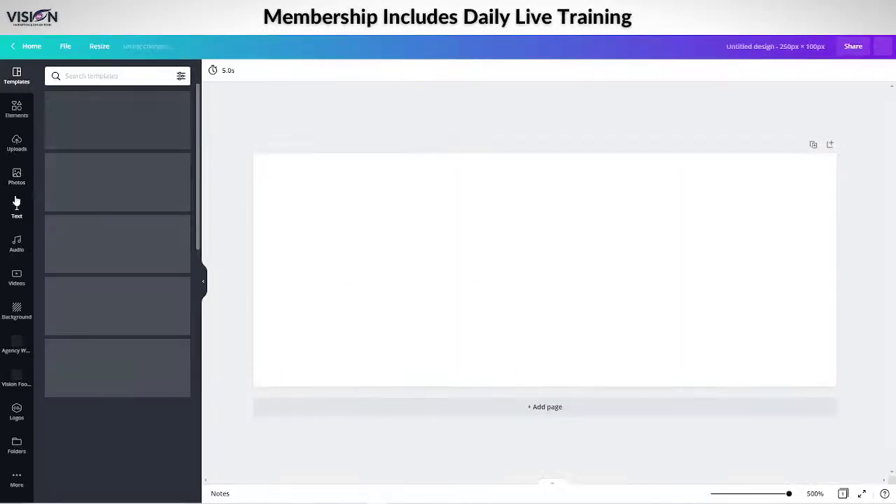
# Search the photo library for "google play" and look through the results for a store badge or logo
pyautogui.click(17, 182)
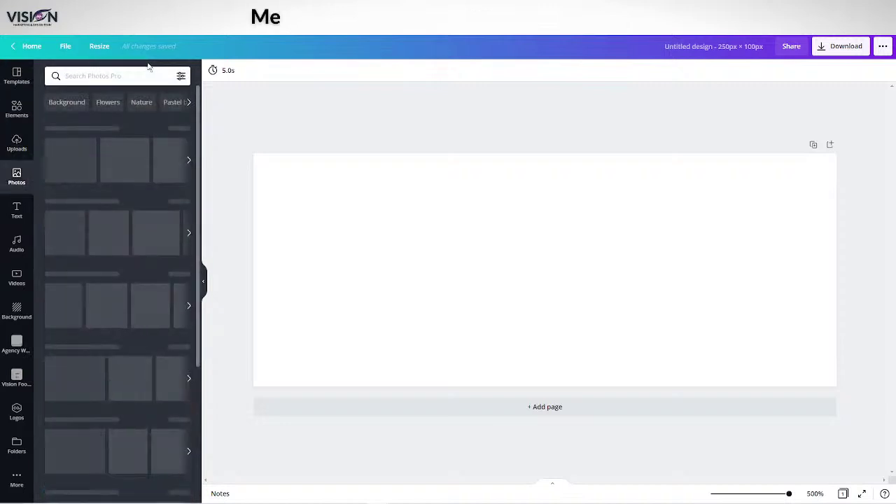
pyautogui.click(139, 80)
pyautogui.write('goo')
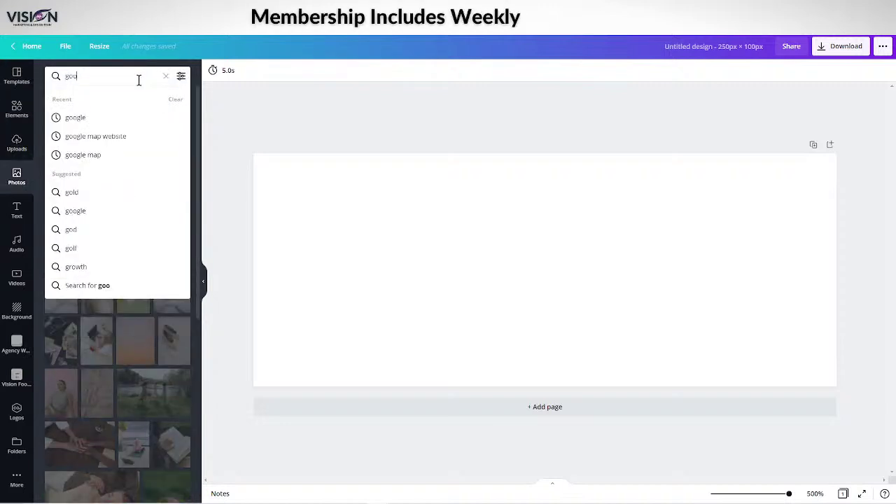
pyautogui.write('gle play')
pyautogui.press('Return')
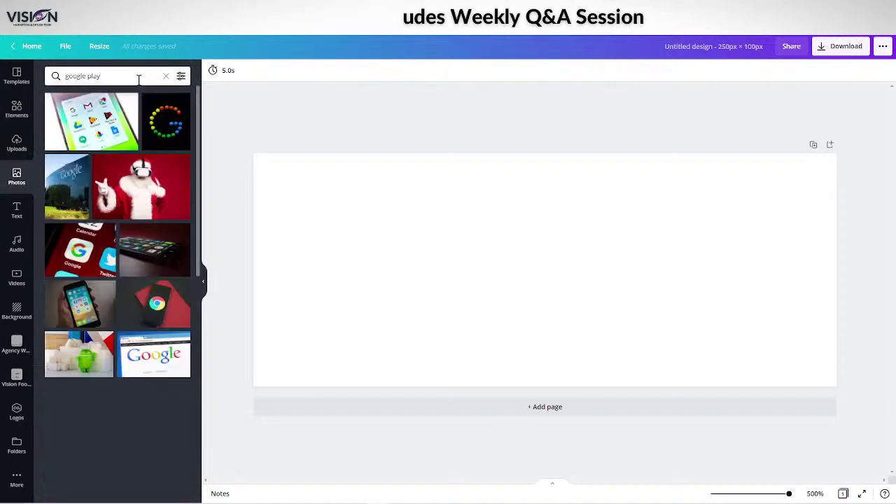
pyautogui.scroll(-10, 105, 280)
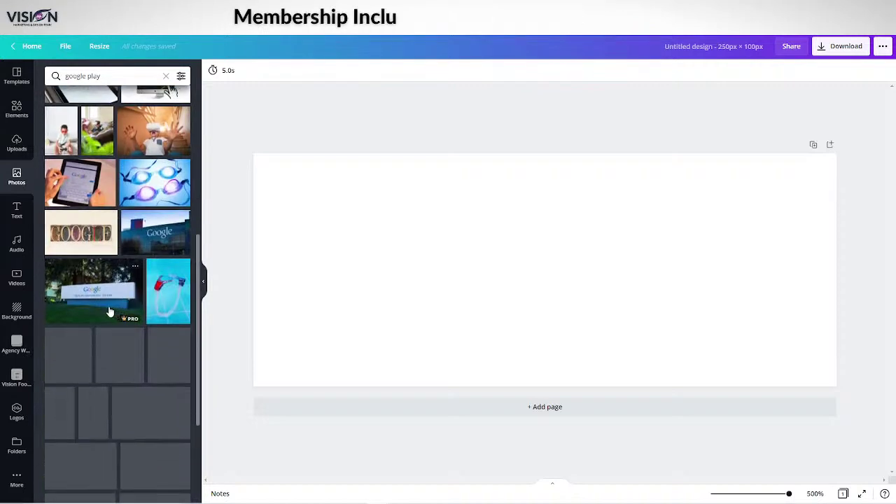
pyautogui.scroll(-2, 99, 313)
pyautogui.scroll(9, 105, 308)
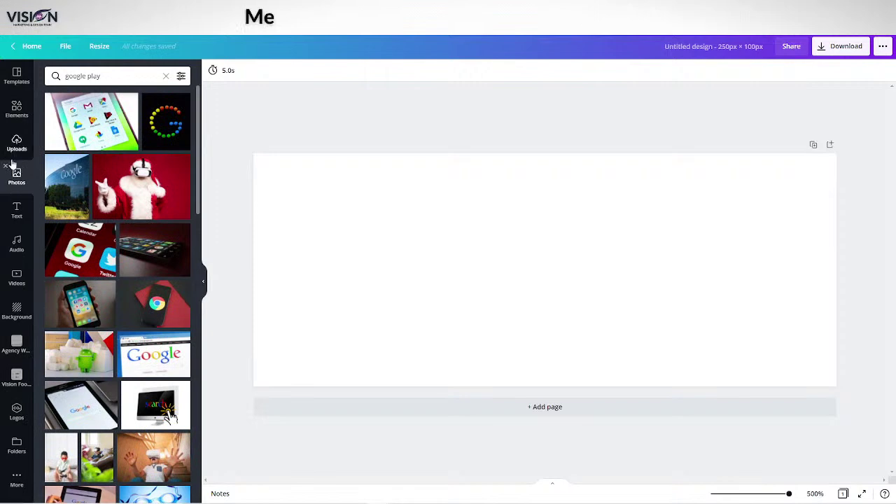
# Search the design elements for "google play" and examine the results for a usable Google Play logo
pyautogui.click(13, 119)
pyautogui.click(127, 75)
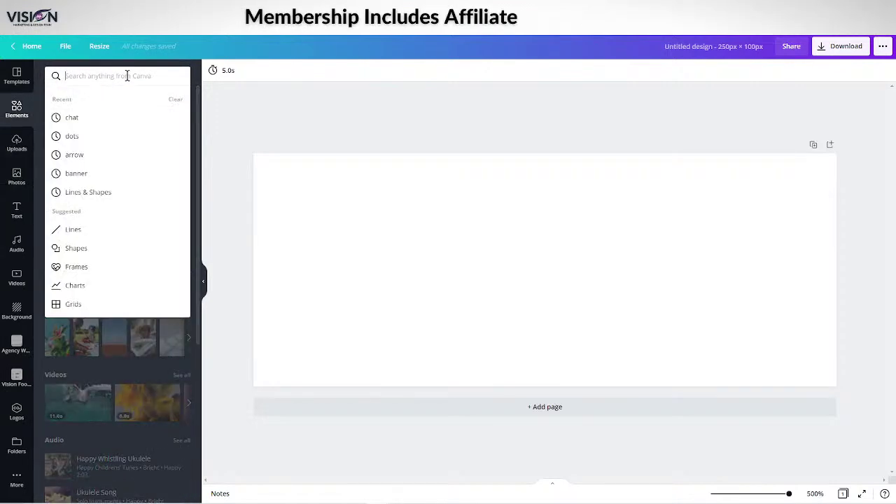
pyautogui.write('google play')
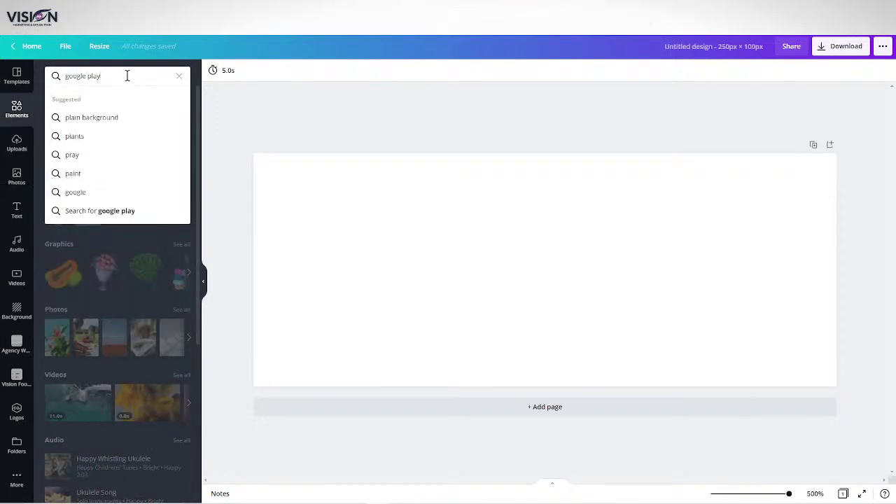
pyautogui.press('Return')
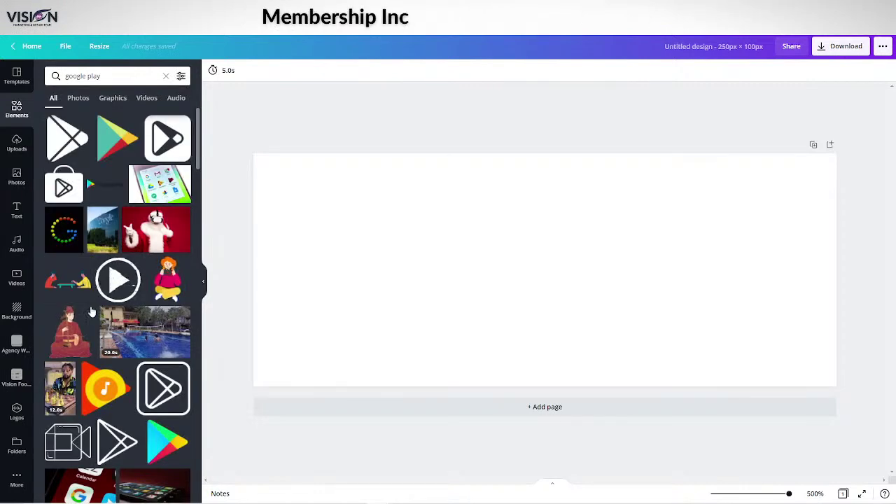
pyautogui.scroll(-10, 105, 350)
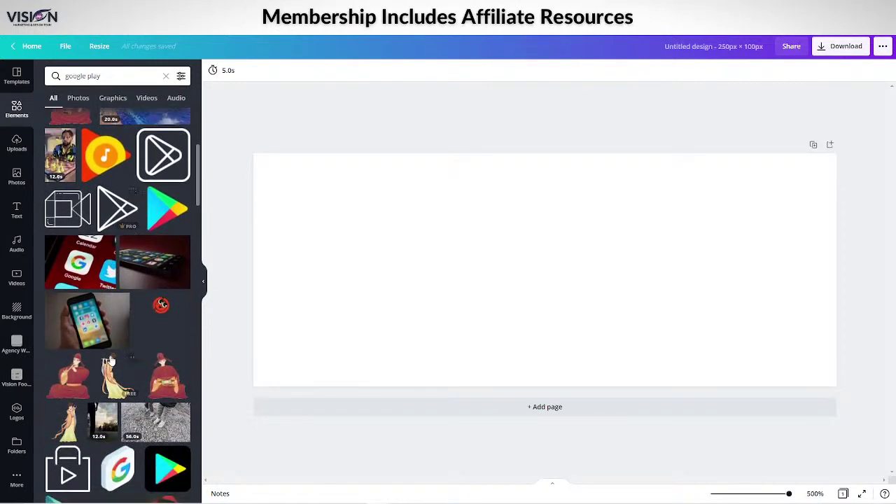
pyautogui.scroll(-5, 112, 367)
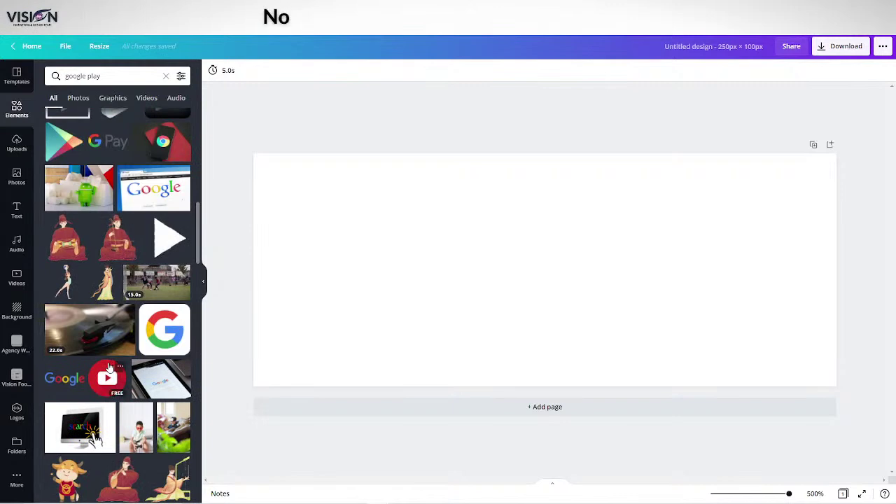
pyautogui.scroll(-10, 106, 363)
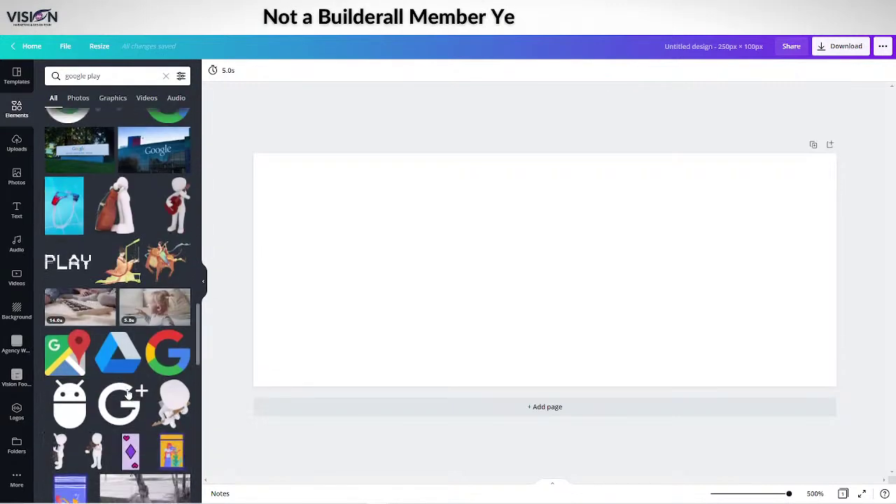
pyautogui.scroll(-10, 128, 396)
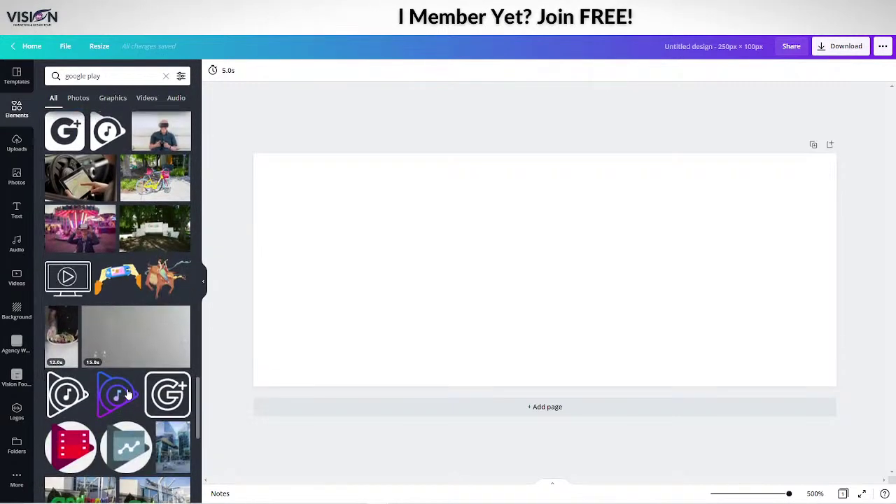
# Search the design elements for "google play store" and add the Google Play wordmark logo to the design
pyautogui.click(117, 75)
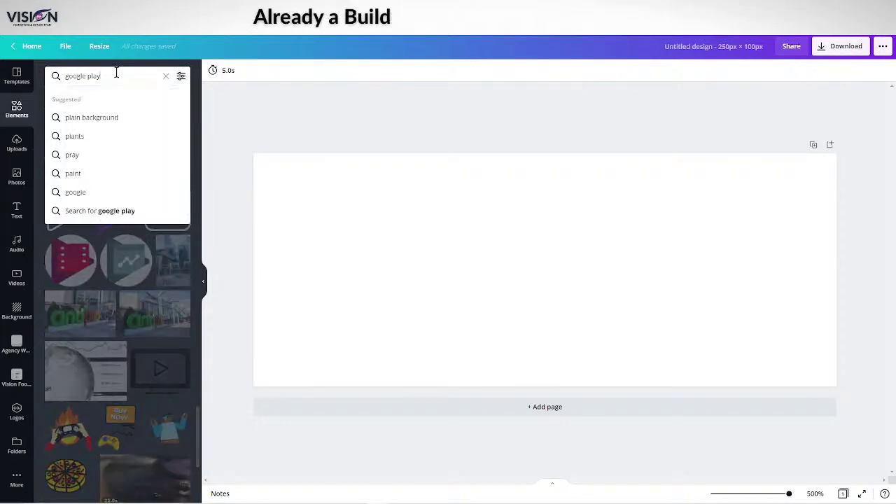
pyautogui.write('store')
pyautogui.press('Return')
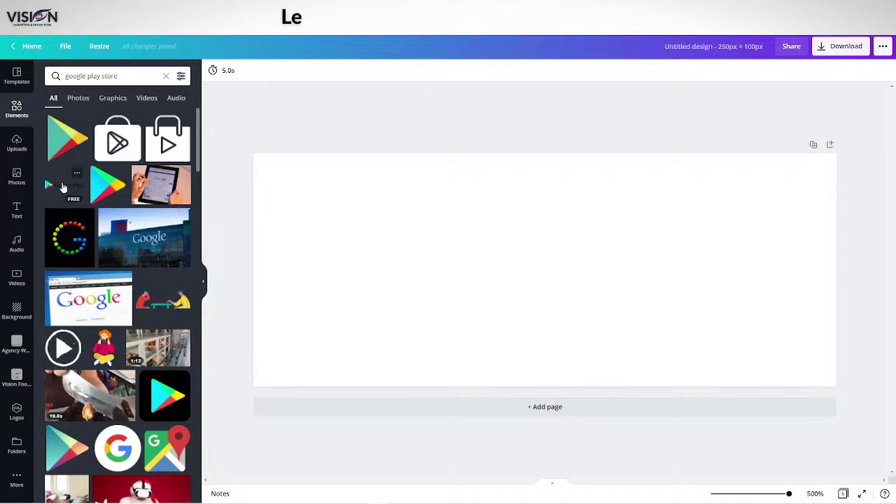
pyautogui.click(70, 184)
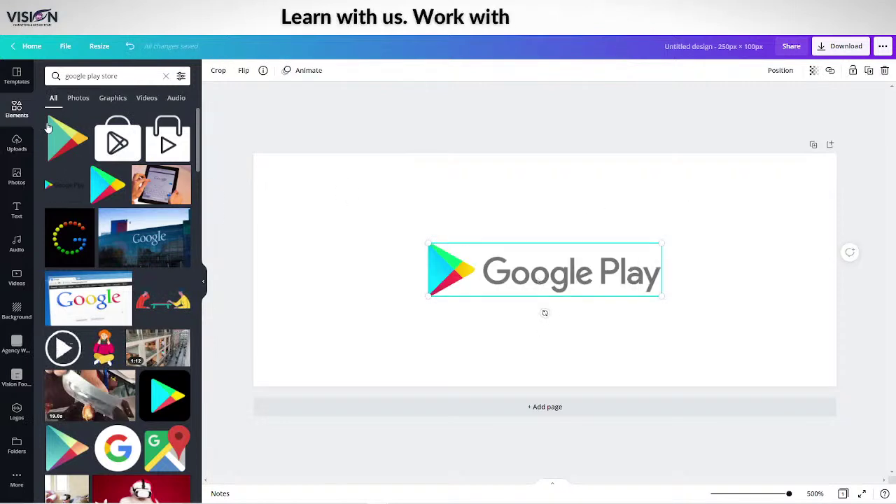
# Enlarge the Google Play logo to nearly the full width of the design and centre it
pyautogui.scroll(-10, 80, 318)
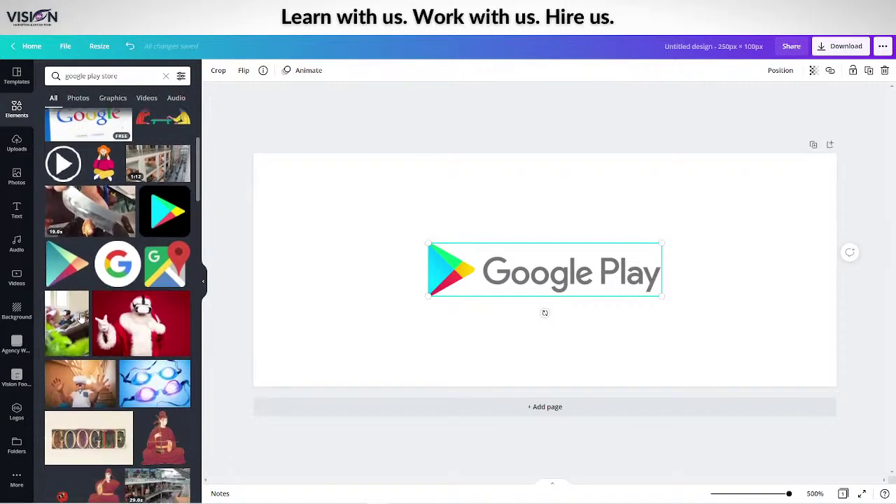
pyautogui.scroll(-10, 81, 319)
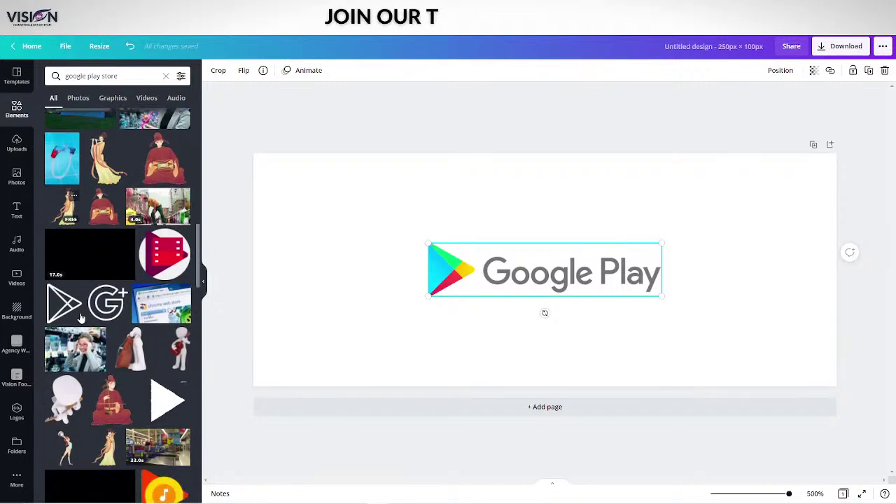
pyautogui.scroll(-8, 81, 318)
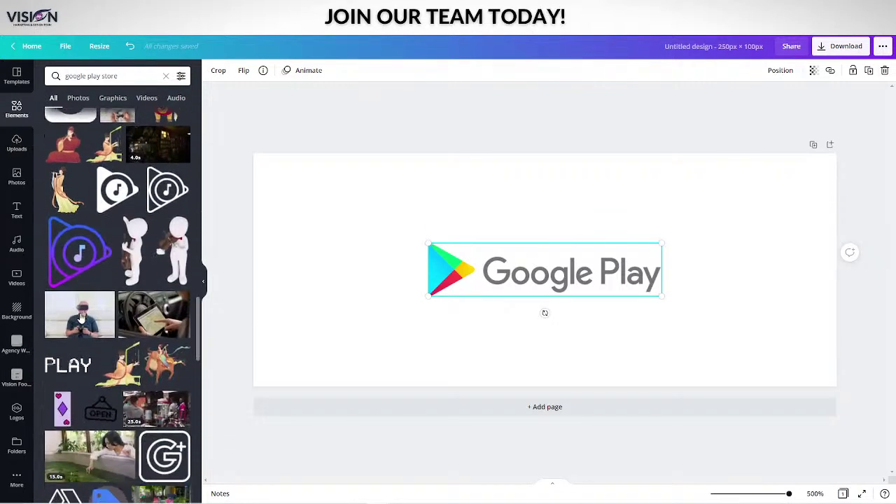
pyautogui.moveTo(543, 273); pyautogui.dragTo(379, 200)
pyautogui.moveTo(496, 222); pyautogui.dragTo(812, 339)
pyautogui.moveTo(558, 262); pyautogui.dragTo(530, 268)
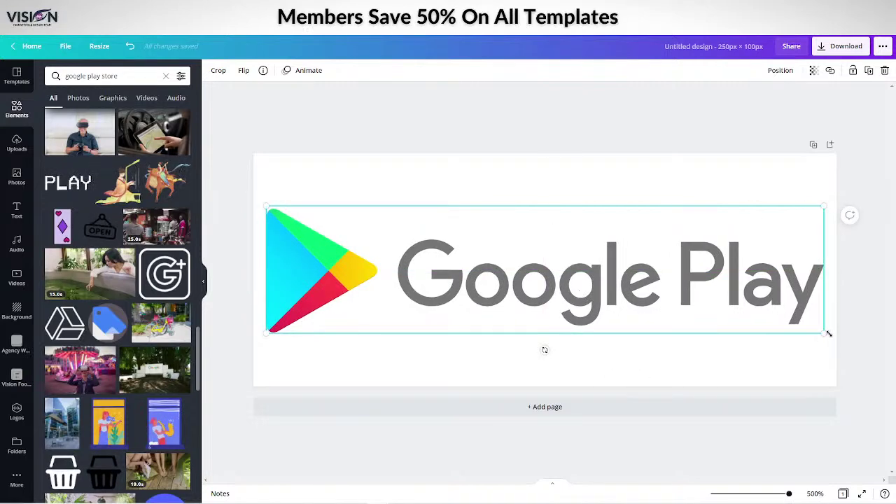
# Reduce the Google Play logo to about 230 × 53 px and reposition it centrally in the design
pyautogui.moveTo(824, 332)
pyautogui.mouseDown()
pyautogui.moveTo(800, 314)
pyautogui.moveTo(821, 333)
pyautogui.moveTo(812, 328)
pyautogui.mouseUp()
pyautogui.moveTo(576, 292); pyautogui.dragTo(586, 288)
pyautogui.moveTo(820, 330); pyautogui.dragTo(812, 326)
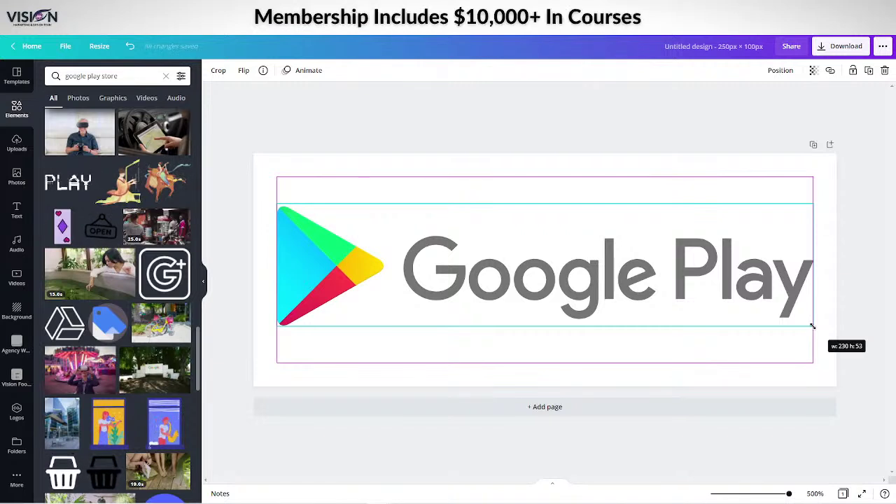
pyautogui.moveTo(812, 326); pyautogui.dragTo(812, 326)
# Resize the design itself to a custom size of 230 × 53 px
pyautogui.click(90, 46)
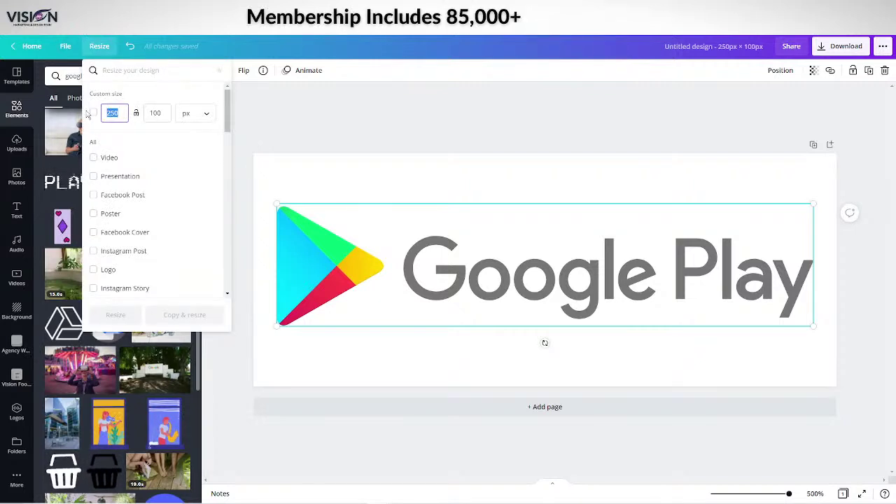
pyautogui.click(92, 112)
pyautogui.moveTo(164, 117); pyautogui.dragTo(148, 117)
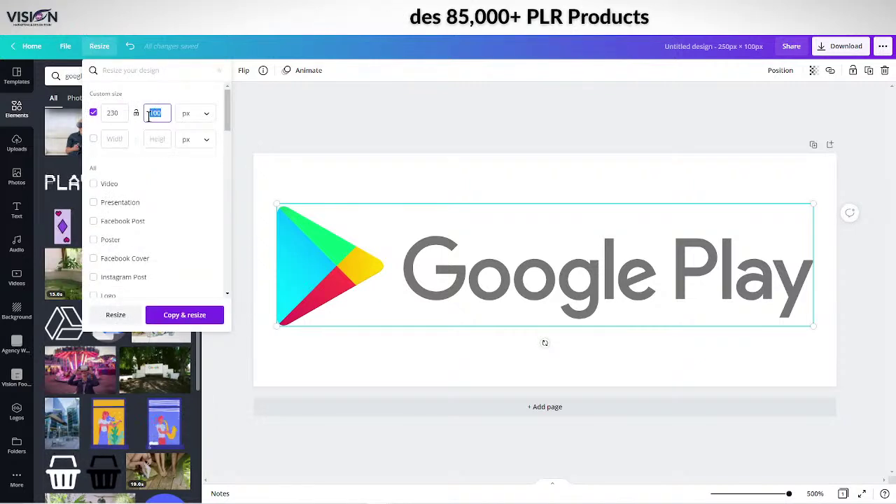
pyautogui.write('53')
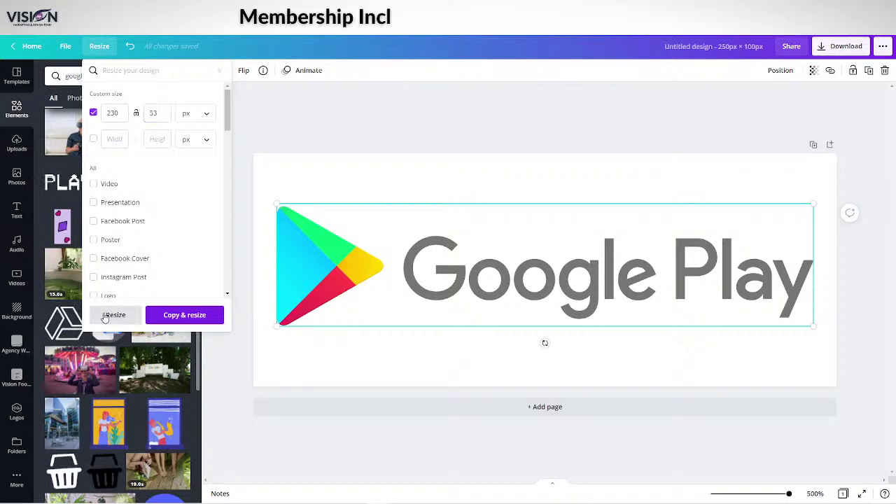
pyautogui.click(107, 316)
# Scale the Google Play logo up to about 225 × 52 px so it nearly fills the resized page, and centre it
pyautogui.moveTo(406, 240); pyautogui.dragTo(408, 234)
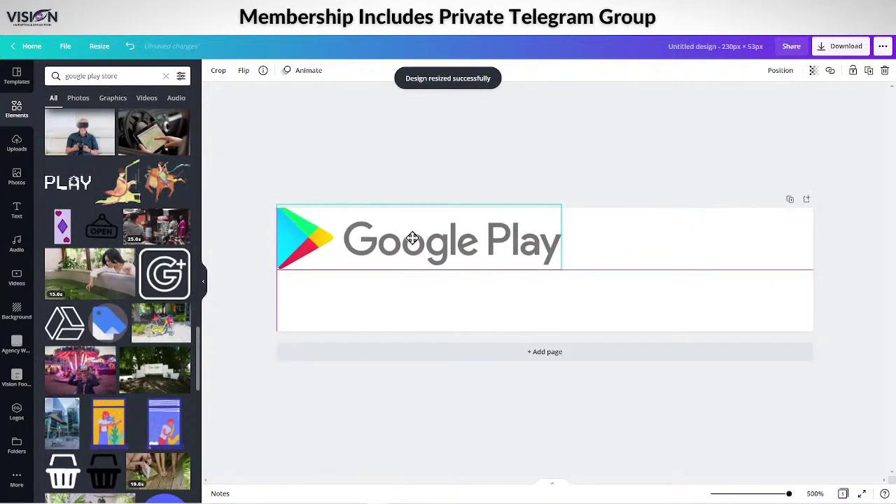
pyautogui.moveTo(560, 274); pyautogui.dragTo(808, 322)
pyautogui.moveTo(518, 273); pyautogui.dragTo(519, 275)
pyautogui.moveTo(810, 330); pyautogui.dragTo(806, 328)
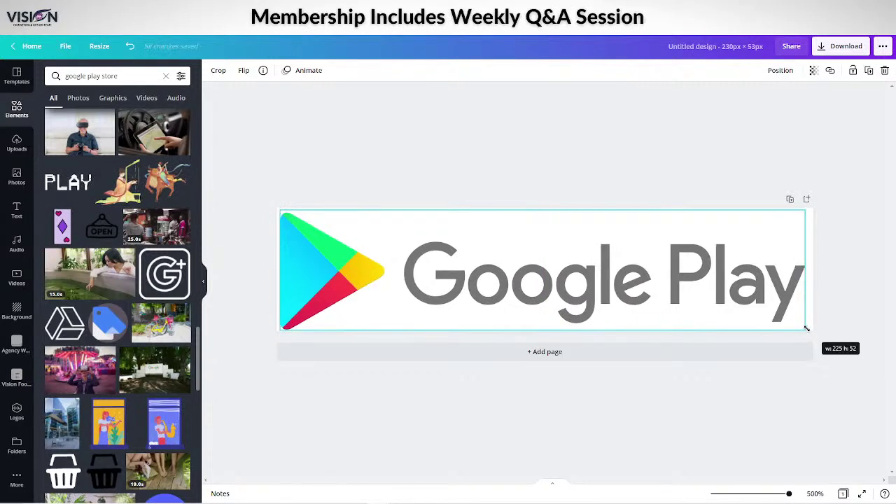
pyautogui.moveTo(548, 263); pyautogui.dragTo(548, 263)
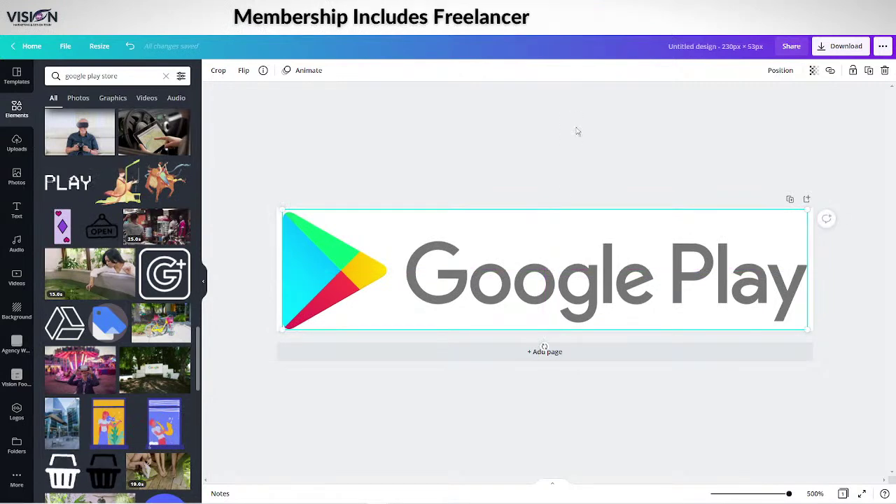
pyautogui.click(577, 132)
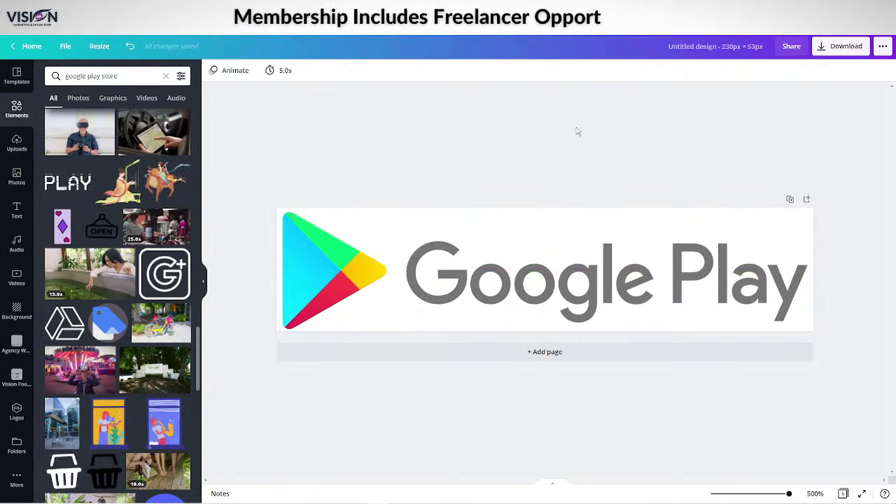
pyautogui.click(496, 290)
pyautogui.moveTo(494, 289); pyautogui.dragTo(494, 287)
pyautogui.moveTo(550, 273); pyautogui.dragTo(547, 270)
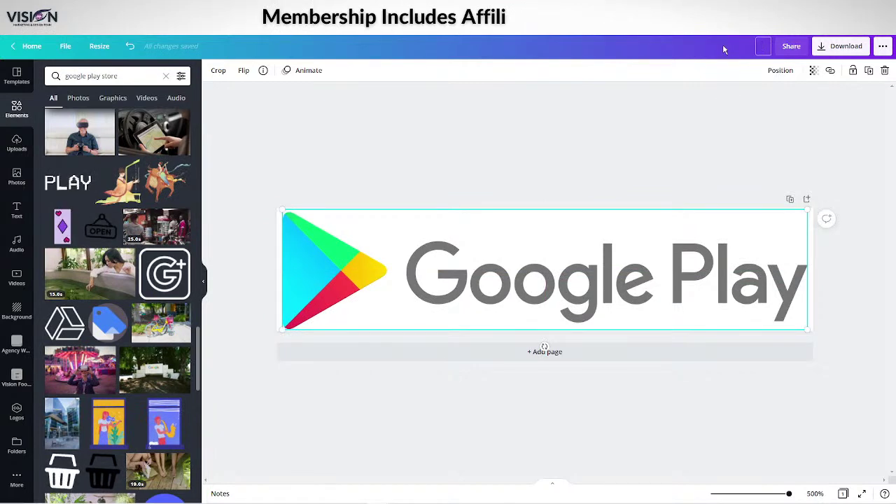
# Rename the design as "google play store button" and download it as a PNG with a transparent background
pyautogui.write('google play store button')
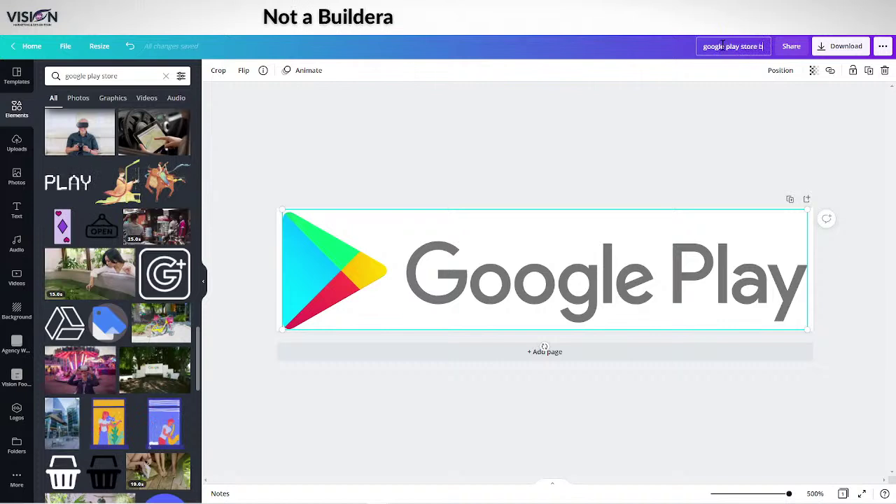
pyautogui.click(729, 121)
pyautogui.click(836, 46)
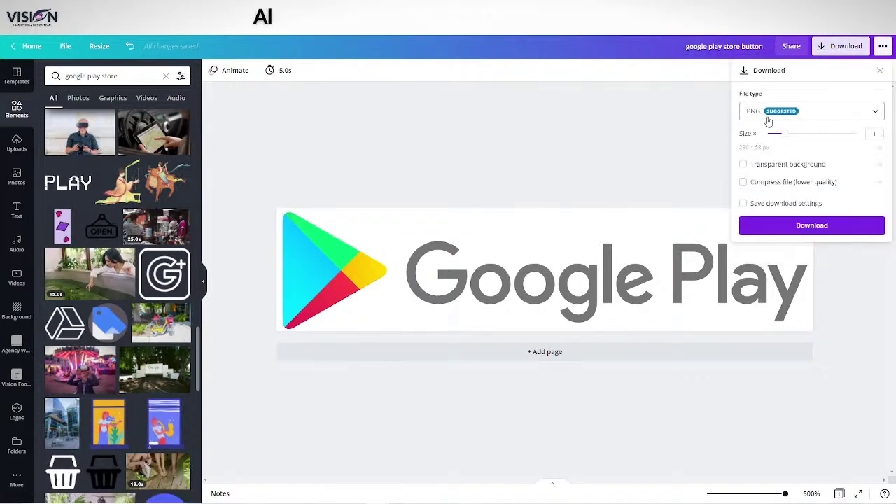
pyautogui.click(772, 119)
pyautogui.click(775, 117)
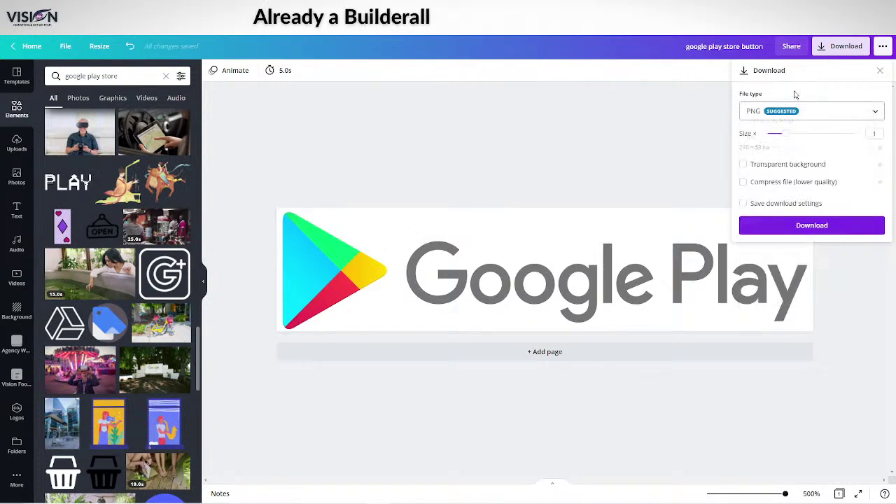
pyautogui.click(744, 182)
pyautogui.click(812, 226)
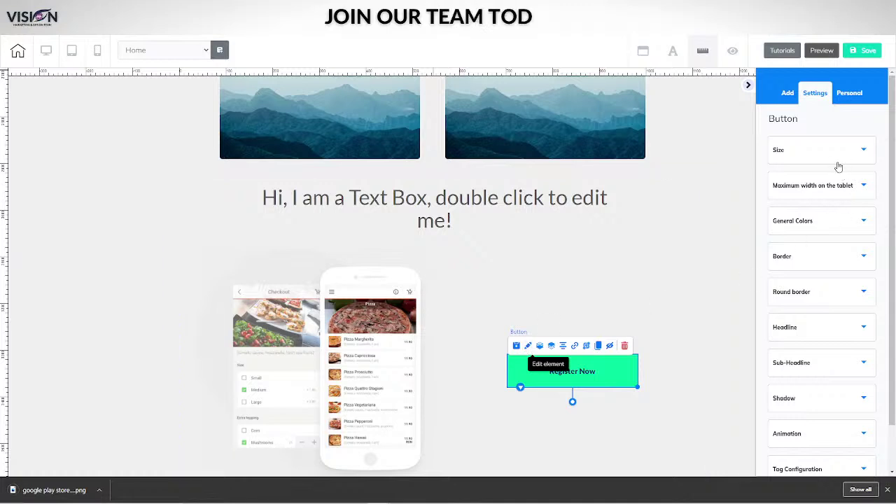
# Switch back to Builderall Cheetah and open the background image picker in the Register Now button's general colour settings
pyautogui.click(813, 226)
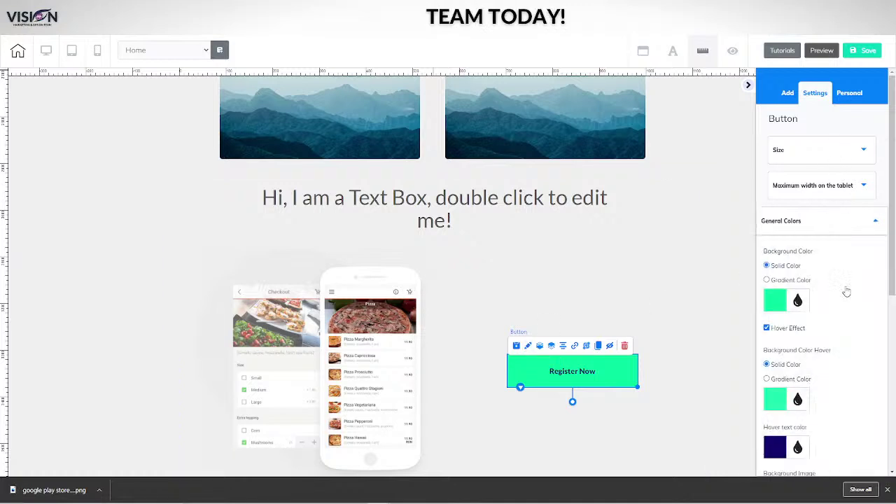
pyautogui.scroll(-5, 847, 290)
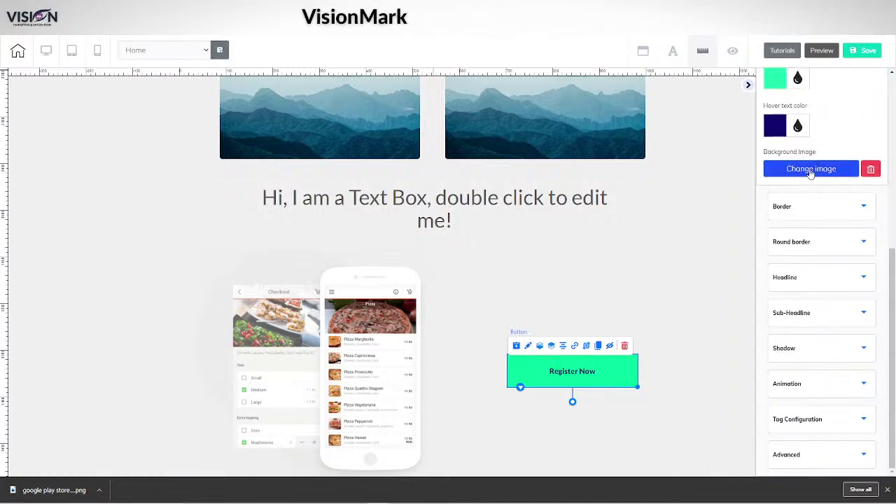
pyautogui.click(810, 169)
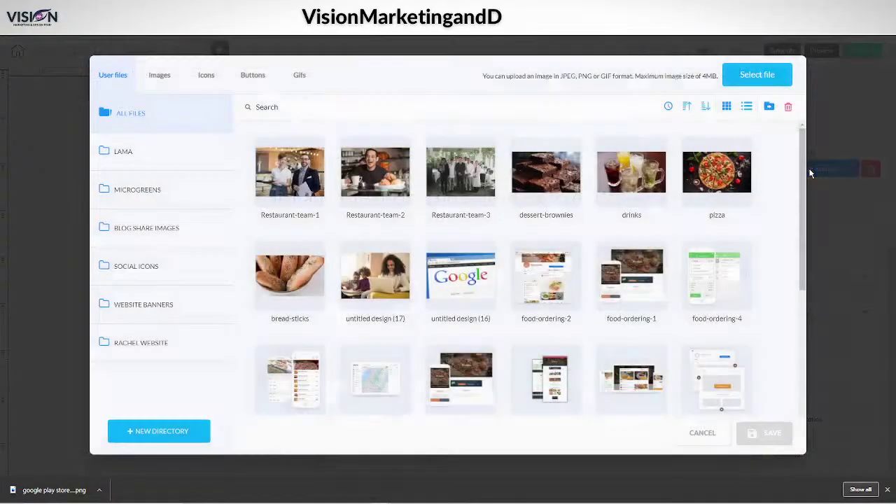
pyautogui.click(759, 75)
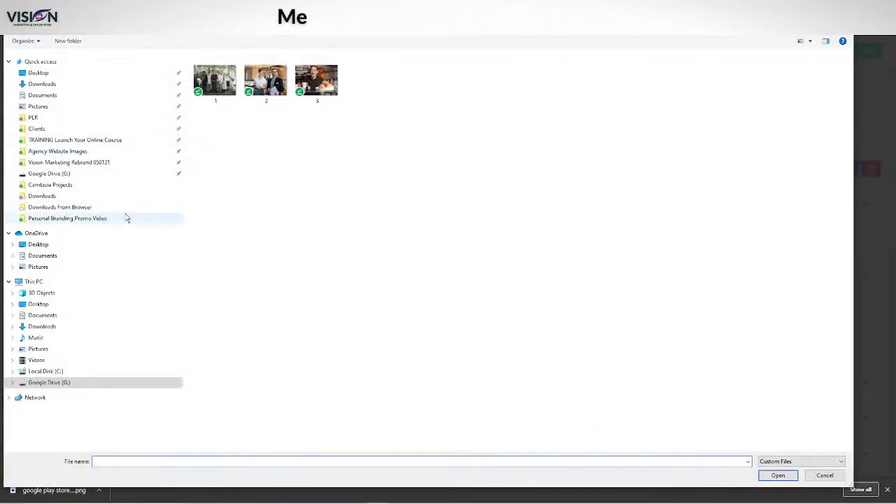
pyautogui.click(58, 208)
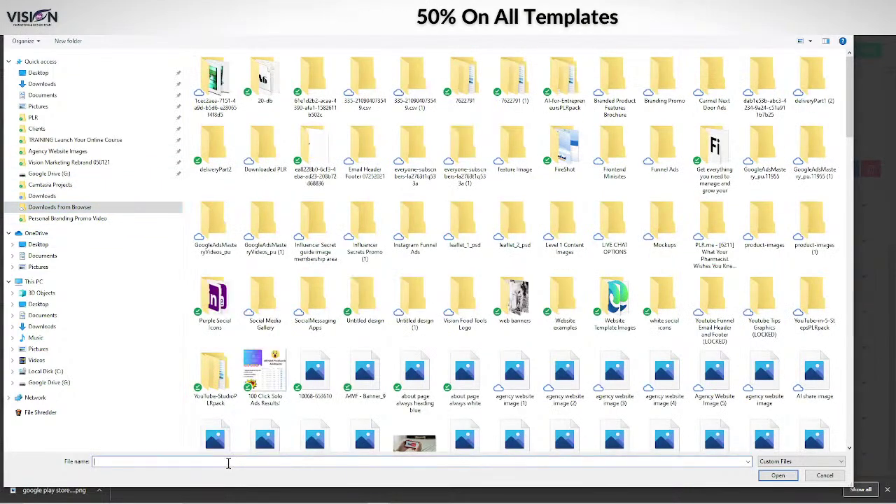
pyautogui.write('goog')
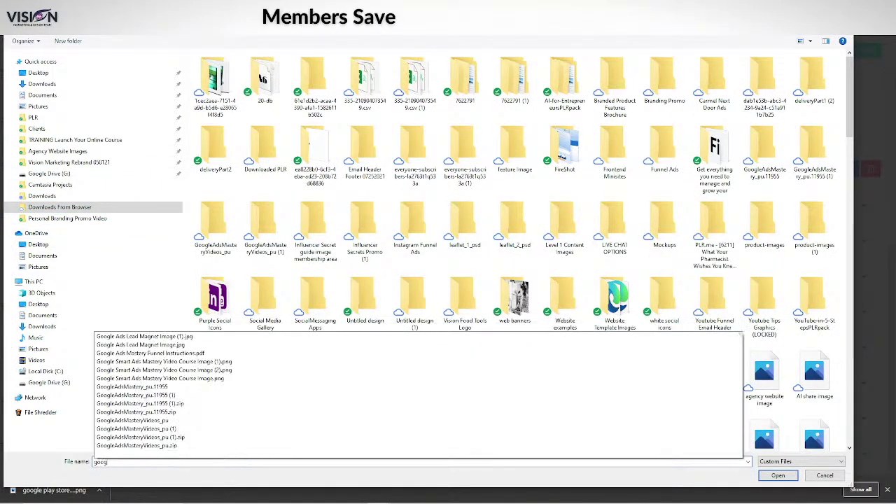
pyautogui.write('le')
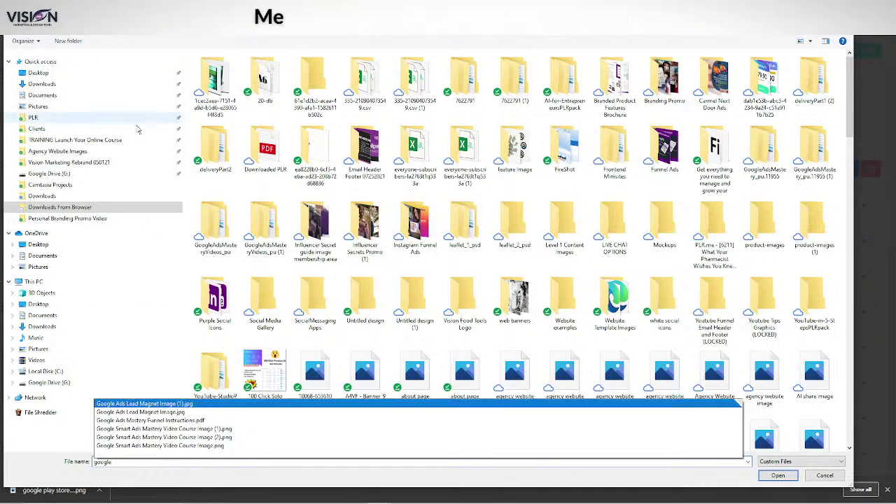
pyautogui.click(39, 197)
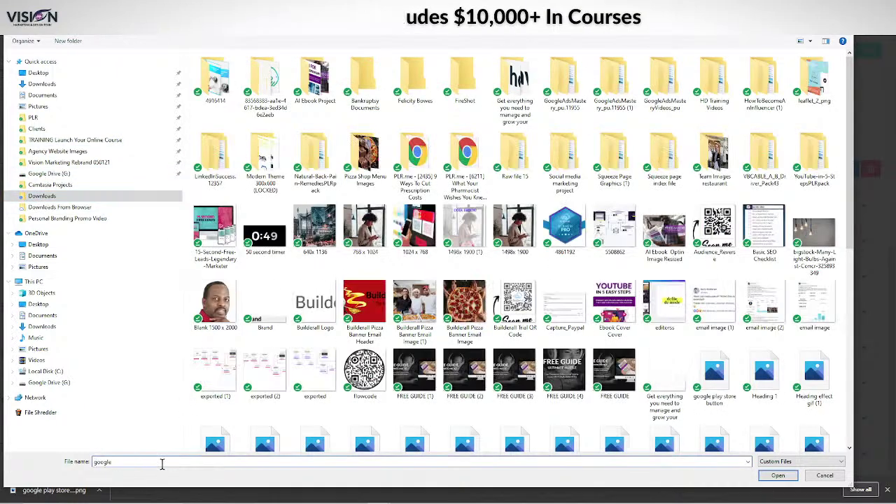
pyautogui.write('play')
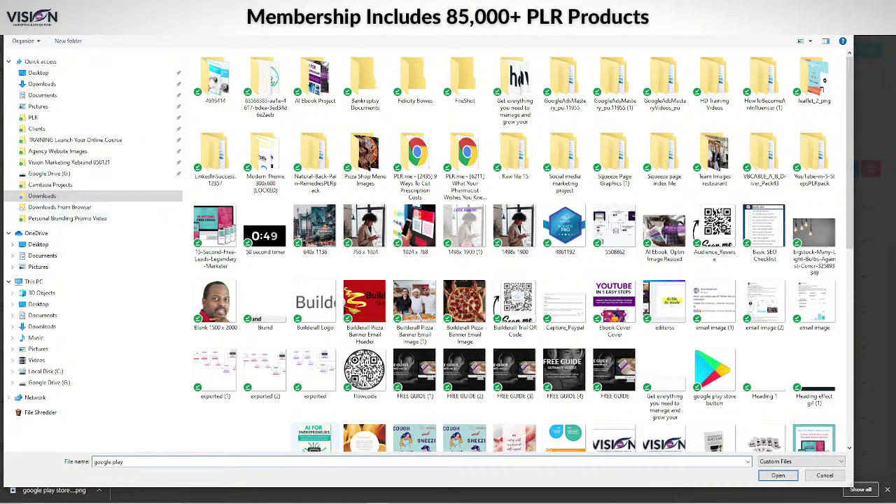
pyautogui.click(818, 479)
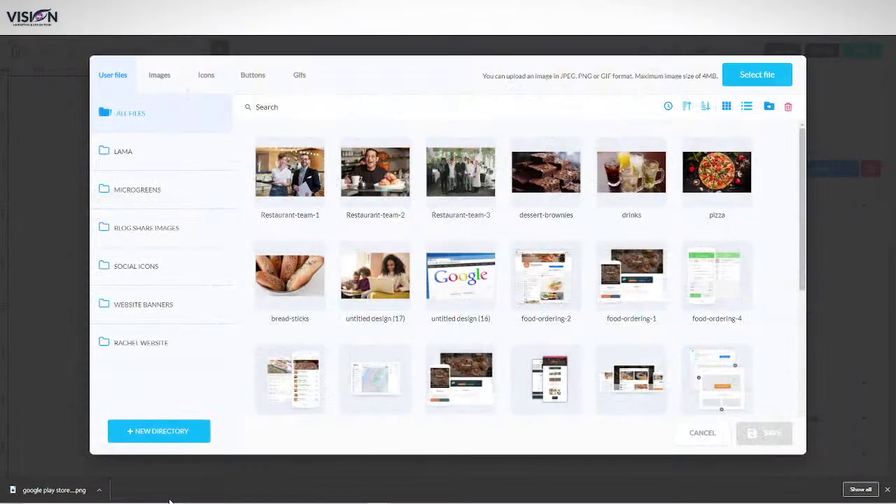
# Upload the google play store button image from Google Drive's My Drive Downloads folder and apply it as the button's background image
pyautogui.click(98, 490)
pyautogui.click(121, 463)
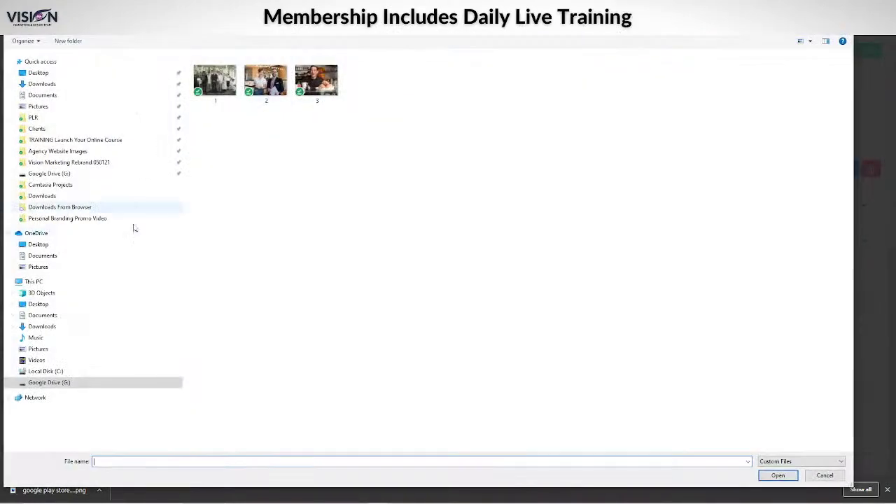
pyautogui.click(42, 174)
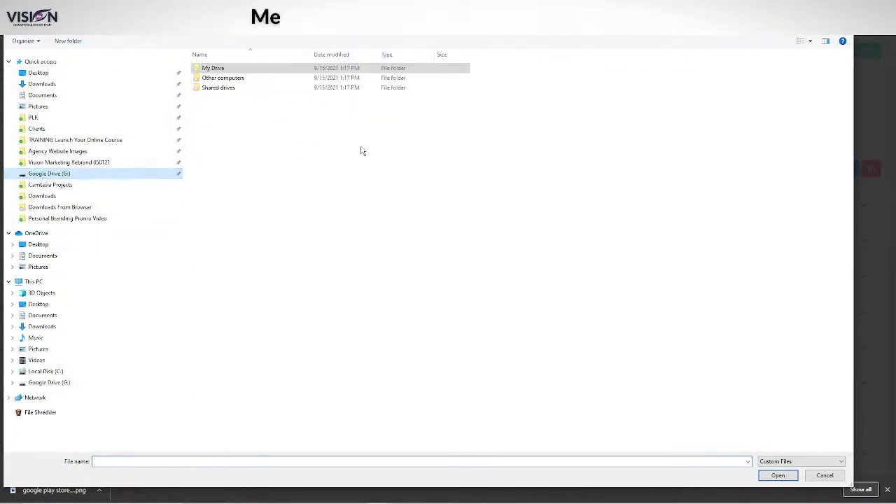
pyautogui.doubleClick(222, 68)
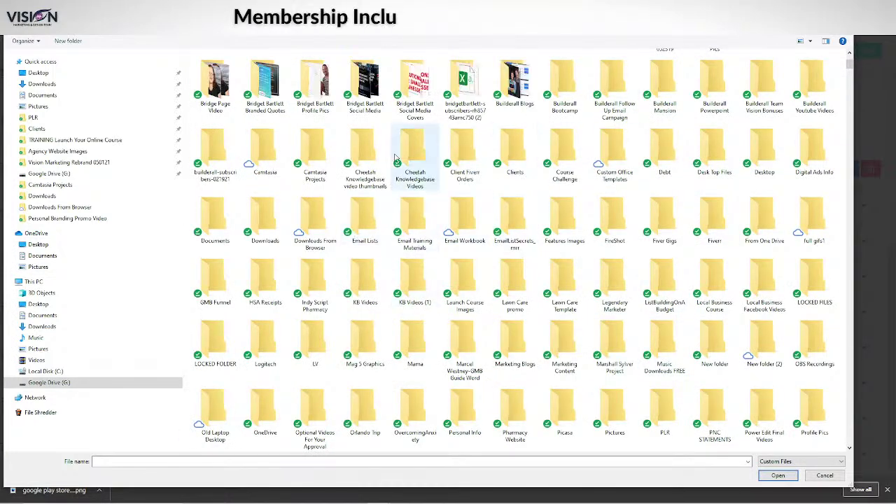
pyautogui.doubleClick(264, 238)
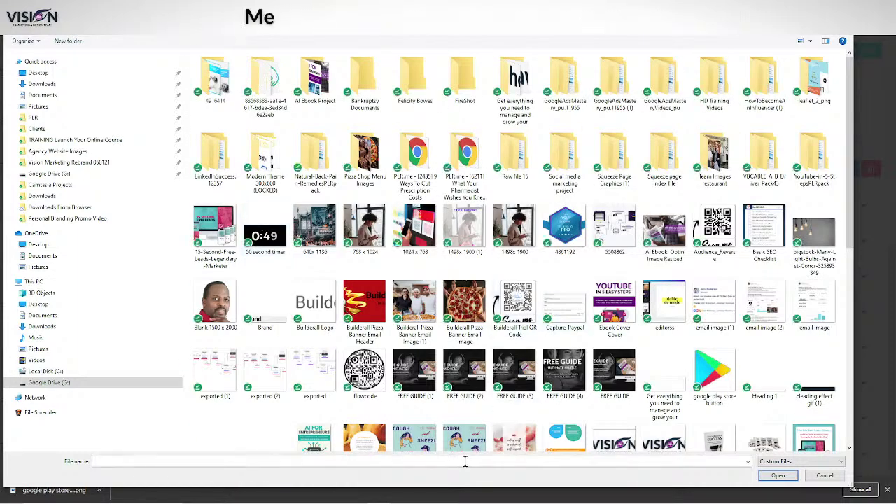
pyautogui.click(728, 365)
pyautogui.click(767, 479)
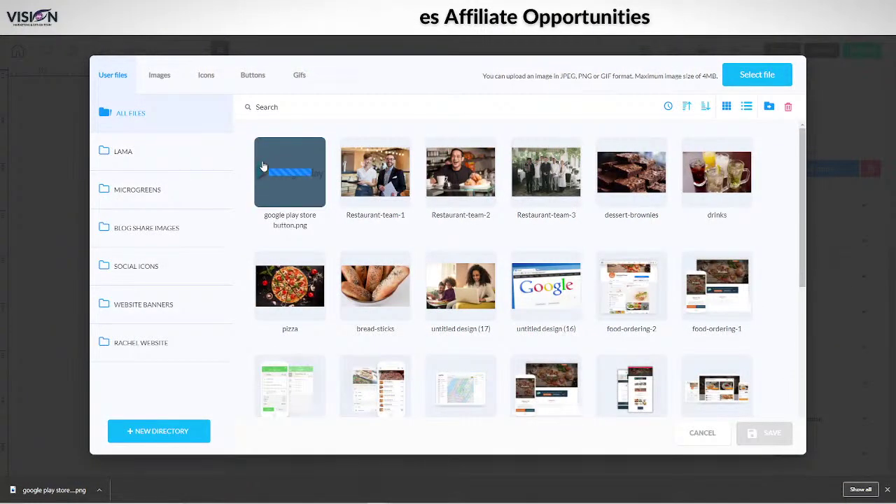
pyautogui.click(290, 156)
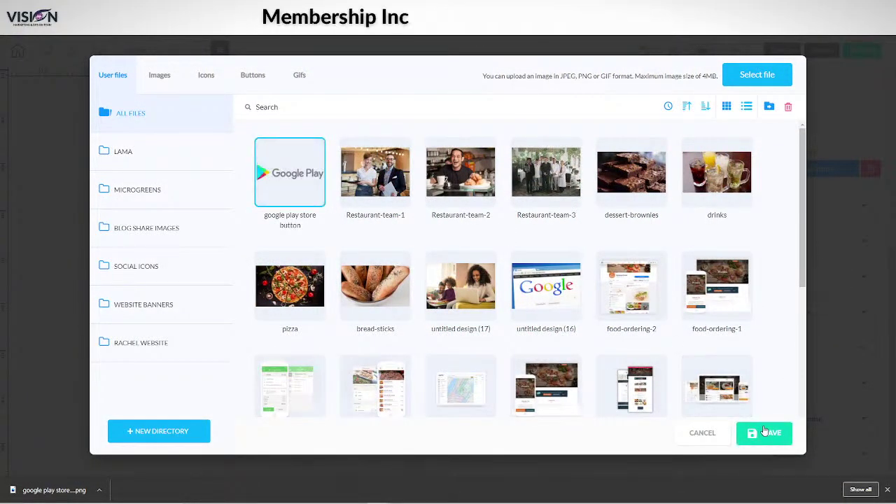
pyautogui.click(764, 433)
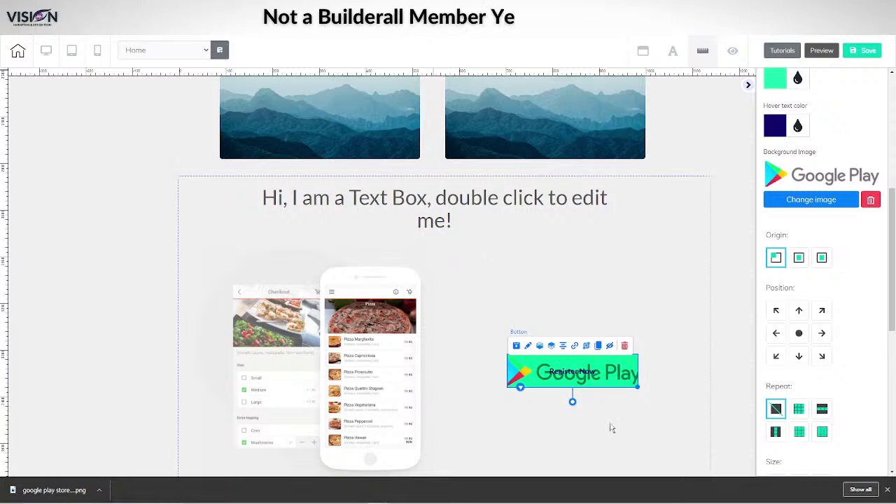
# Make the button's hover background colour fully transparent and turn off its hover effect
pyautogui.scroll(3, 855, 381)
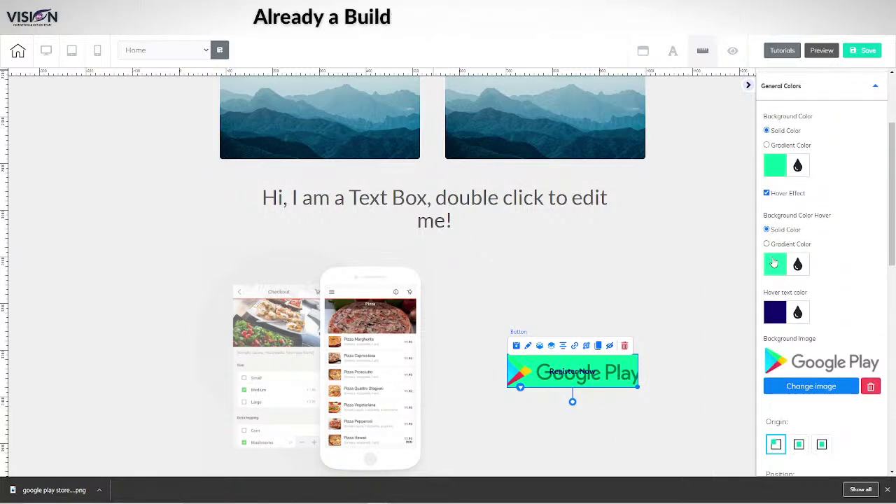
pyautogui.click(774, 262)
pyautogui.moveTo(786, 376); pyautogui.dragTo(764, 384)
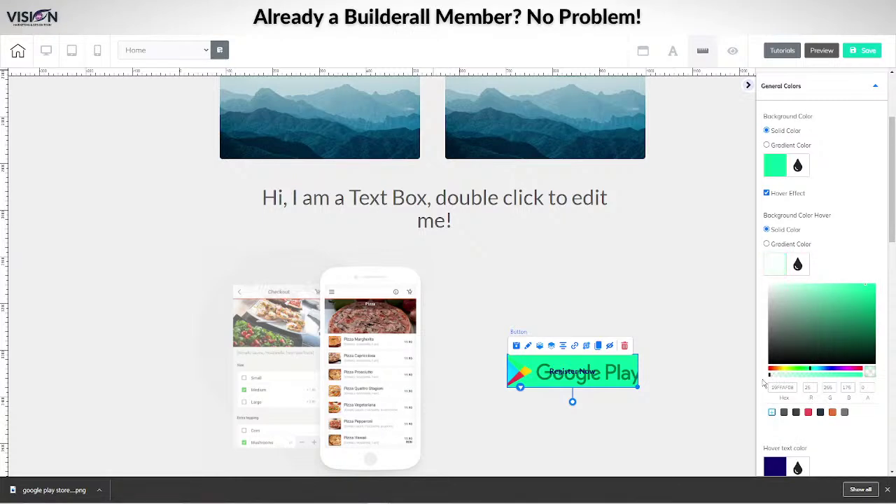
pyautogui.click(767, 192)
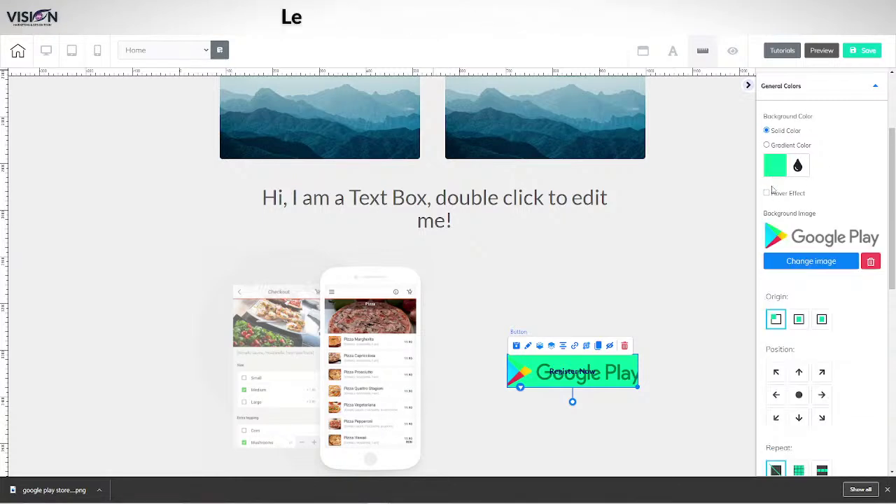
# Set the opacity of the button's solid background colour to 0 to make it fully transparent
pyautogui.click(775, 165)
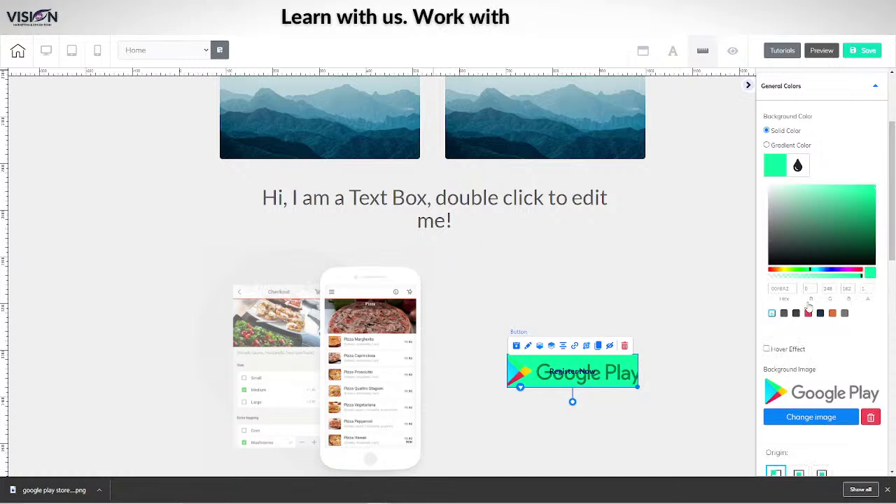
pyautogui.moveTo(802, 277); pyautogui.dragTo(768, 285)
pyautogui.scroll(-10, 833, 330)
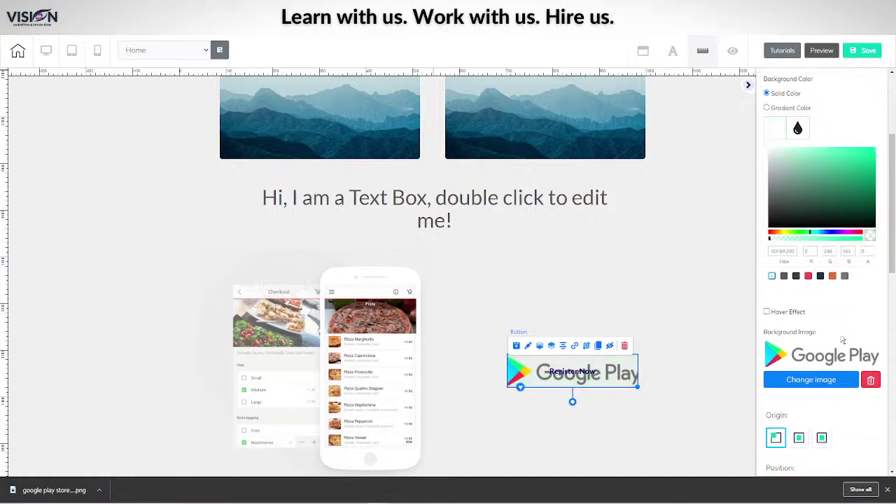
# Make the Register Now headline text on the Google Play button fully transparent by setting its colour opacity to 0
pyautogui.scroll(-2, 822, 308)
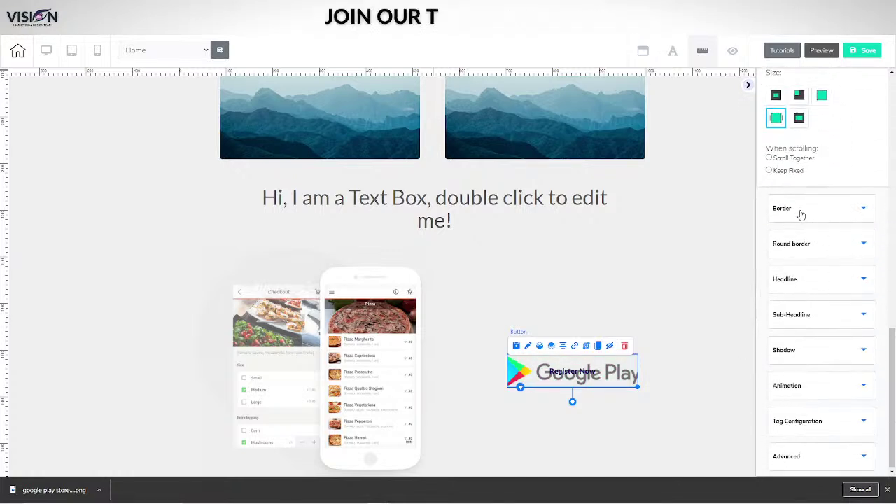
pyautogui.click(795, 291)
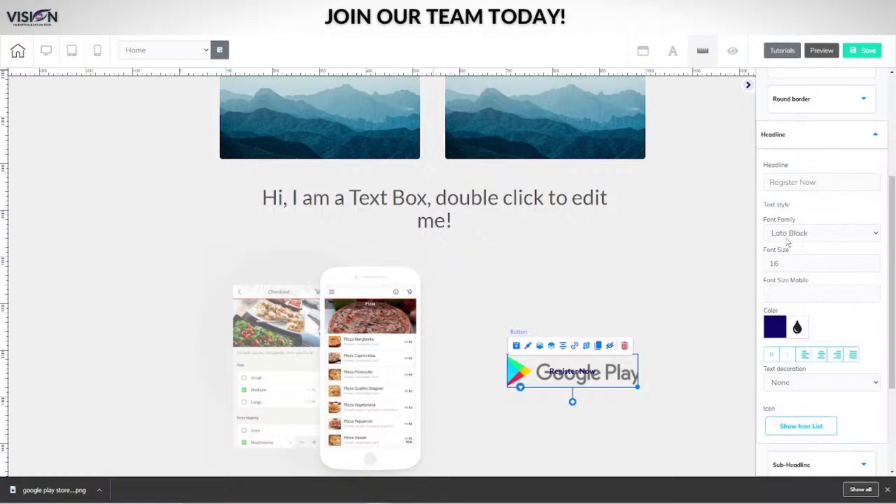
pyautogui.click(776, 336)
pyautogui.moveTo(782, 436); pyautogui.dragTo(770, 437)
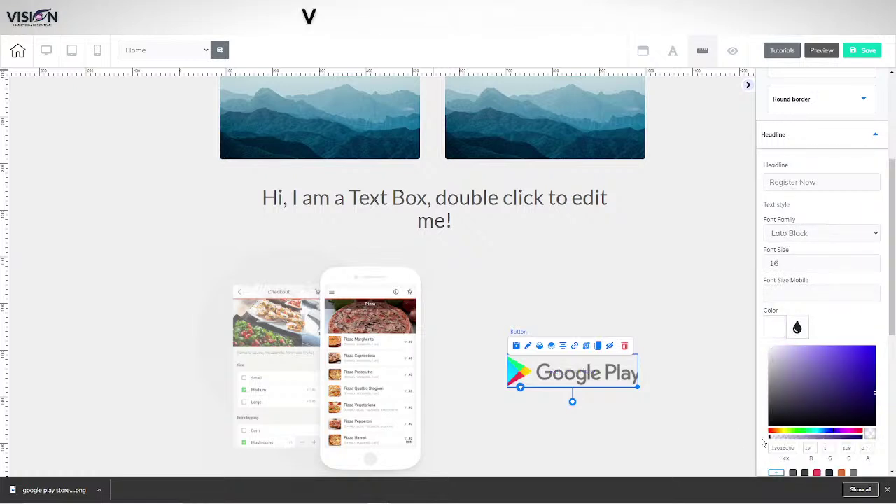
# Shrink the Google Play button slightly from its lower-right corner so that the whole logo fits inside its frame
pyautogui.click(638, 388)
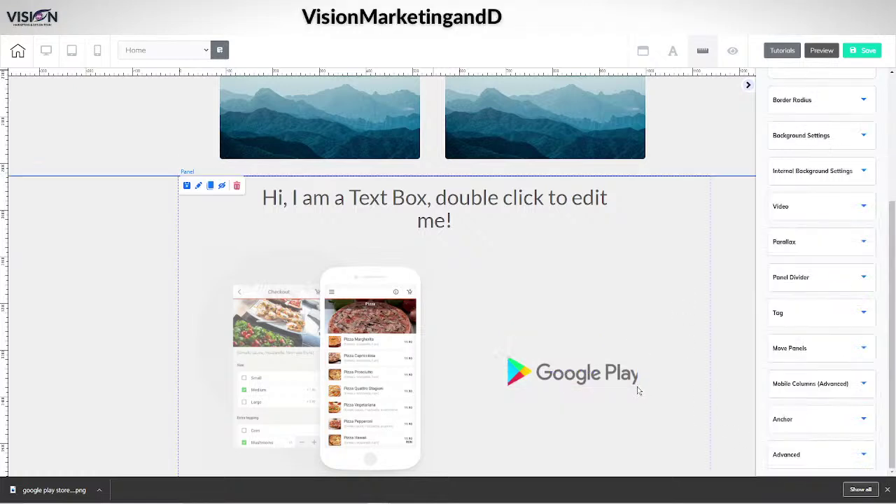
pyautogui.click(623, 377)
pyautogui.moveTo(636, 386)
pyautogui.mouseDown()
pyautogui.moveTo(662, 383)
pyautogui.moveTo(619, 378)
pyautogui.mouseUp()
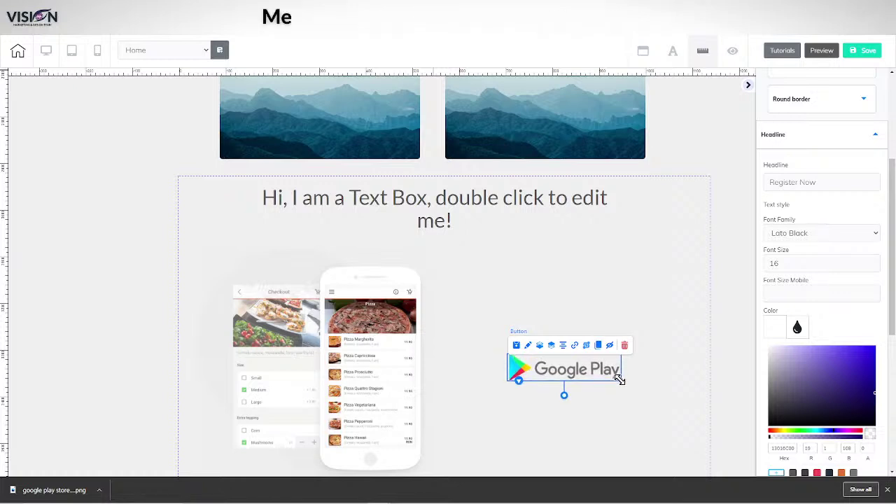
pyautogui.click(570, 375)
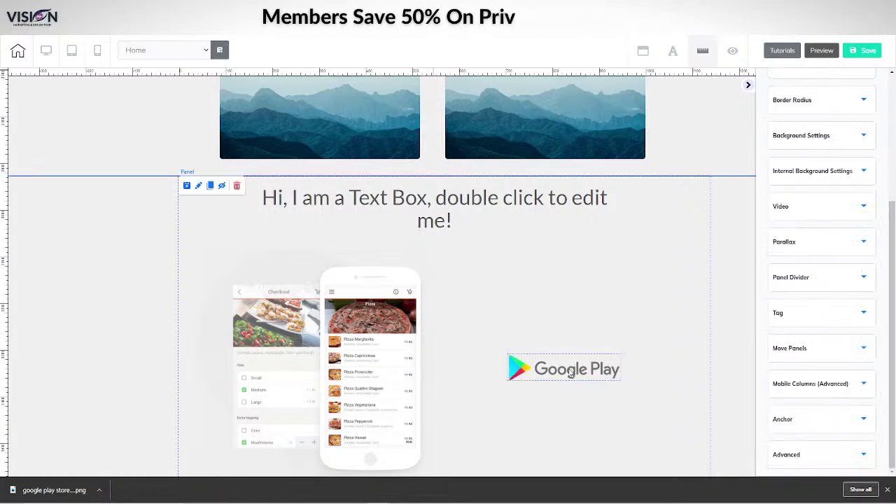
pyautogui.click(571, 375)
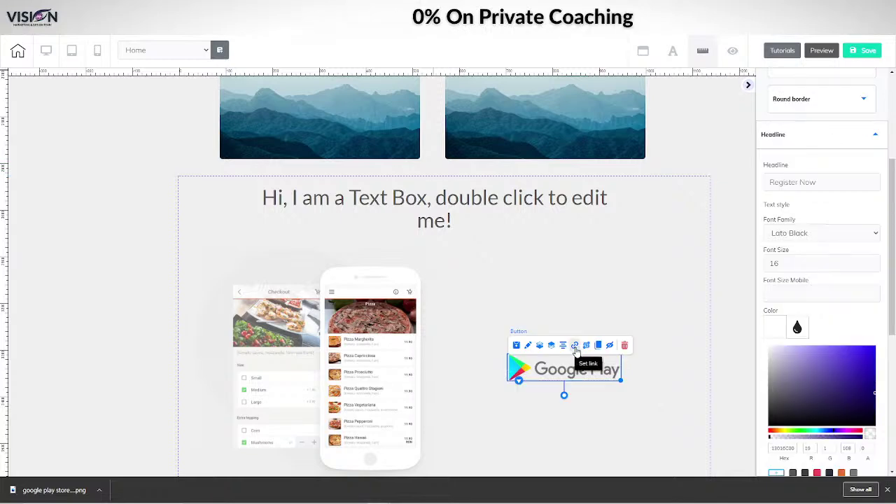
pyautogui.click(575, 346)
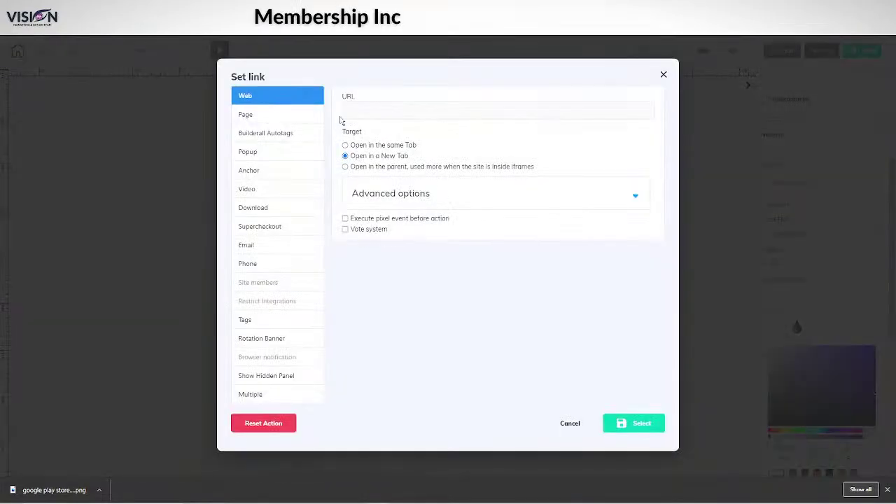
pyautogui.click(362, 110)
pyautogui.write('https://play.google.com/store/apps/details?id=com.foodbooking.pronto&hl=en')
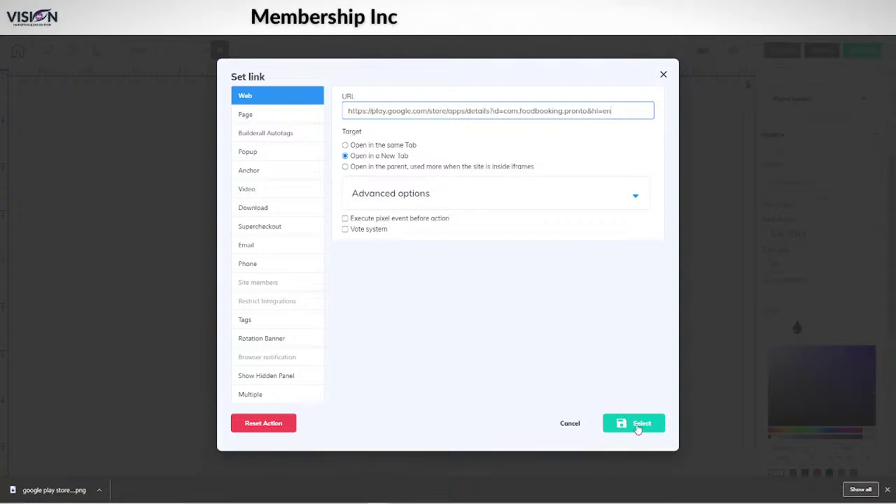
pyautogui.click(637, 424)
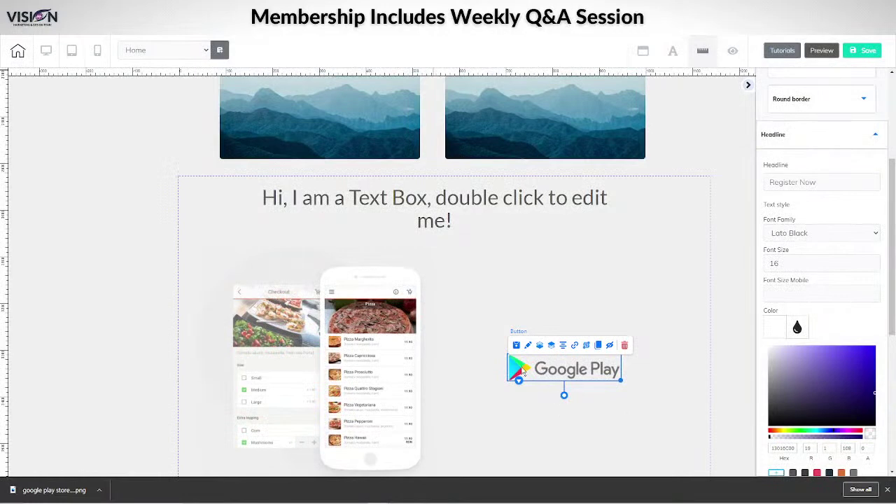
# Replace the placeholder heading above the phone image with "ORDER ON OUR MOBILE APP" and move it slightly lower in the panel
pyautogui.moveTo(444, 219)
pyautogui.mouseDown()
pyautogui.moveTo(460, 216)
pyautogui.moveTo(435, 217)
pyautogui.mouseUp()
pyautogui.moveTo(260, 200); pyautogui.dragTo(259, 200)
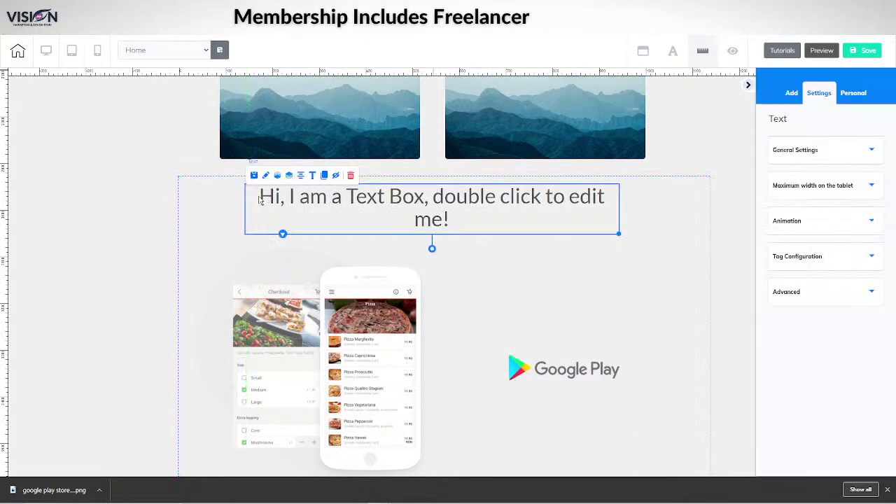
pyautogui.tripleClick(259, 199)
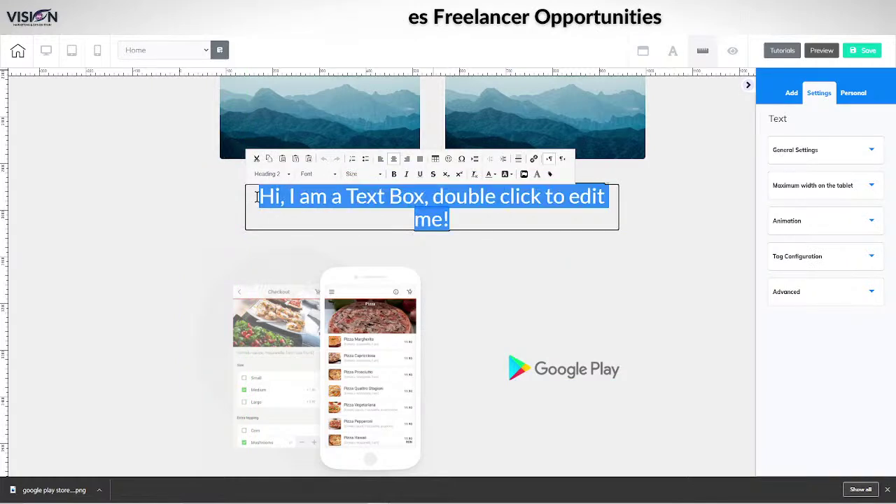
pyautogui.write('ORDER ON')
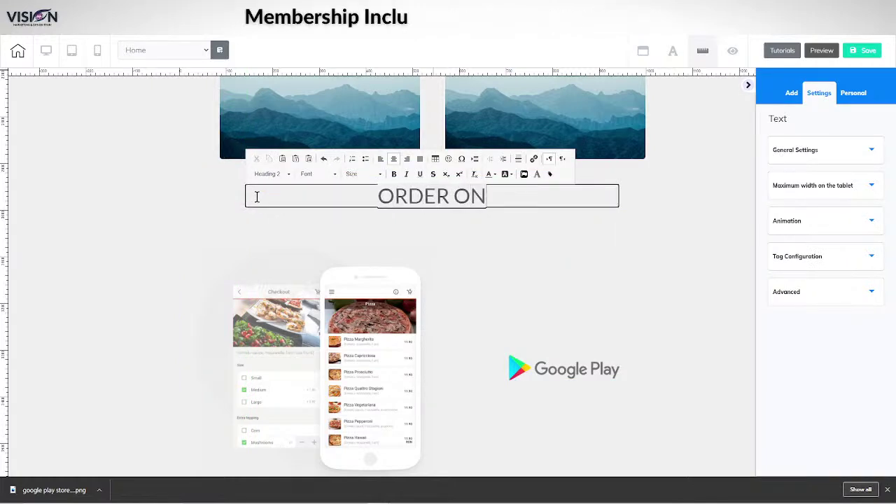
pyautogui.write(' OUR')
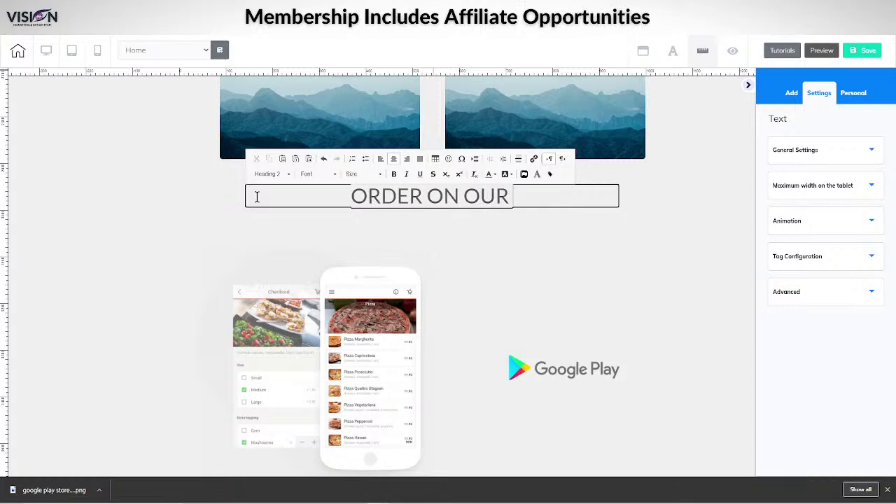
pyautogui.write(' MOBILE APP')
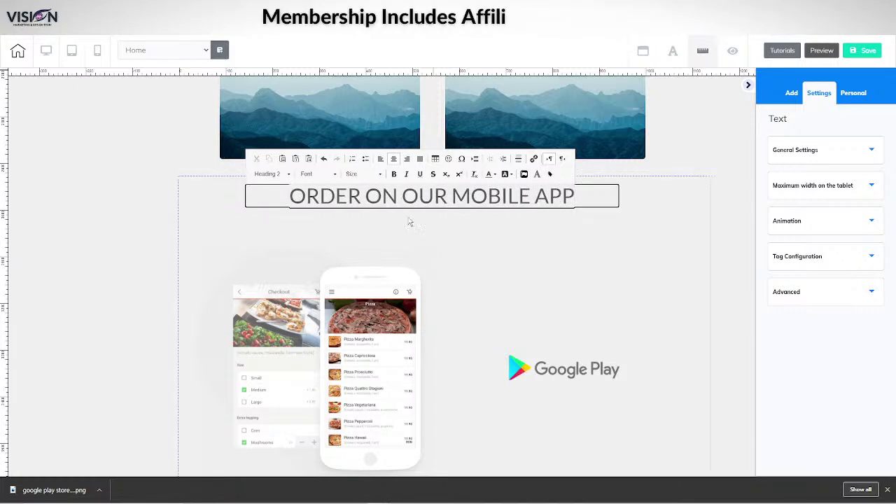
pyautogui.click(434, 214)
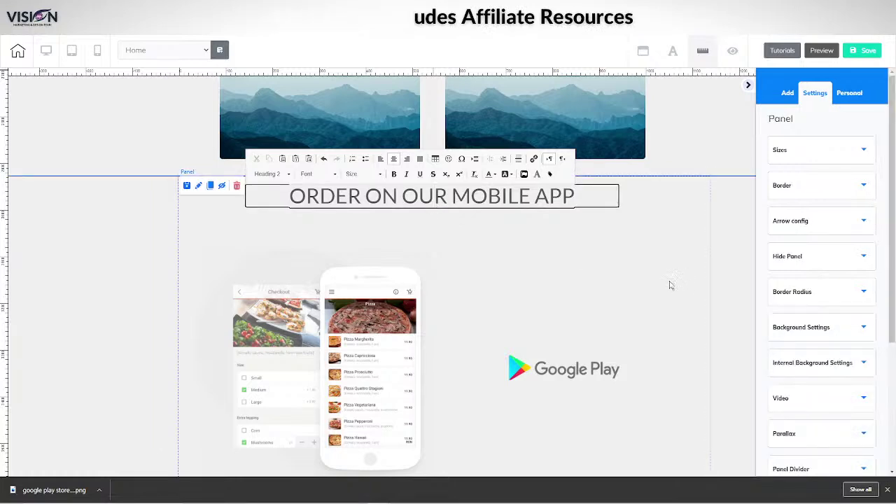
pyautogui.moveTo(464, 200); pyautogui.dragTo(462, 219)
# Add a Title H5 text element above the Google Play button
pyautogui.click(792, 94)
pyautogui.click(824, 121)
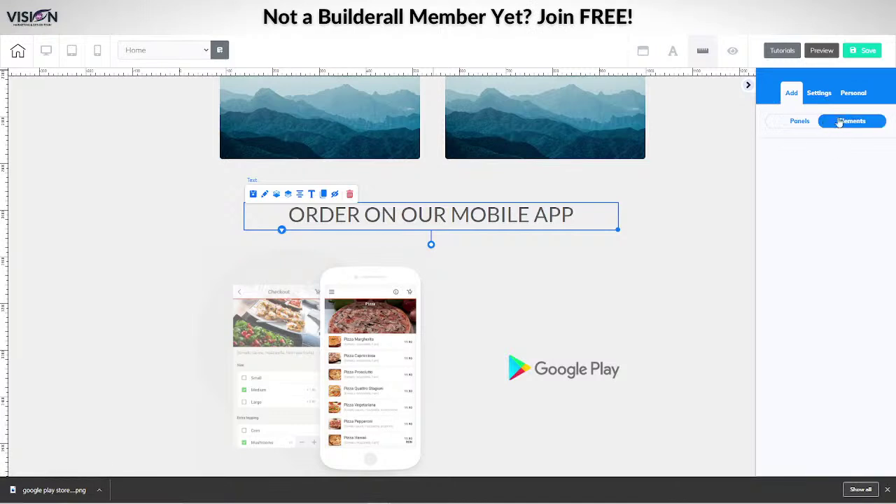
pyautogui.click(780, 155)
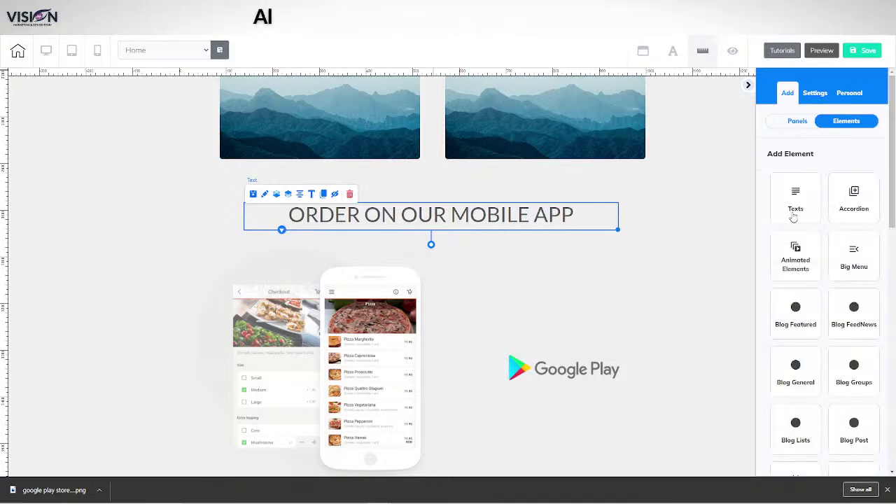
pyautogui.click(793, 216)
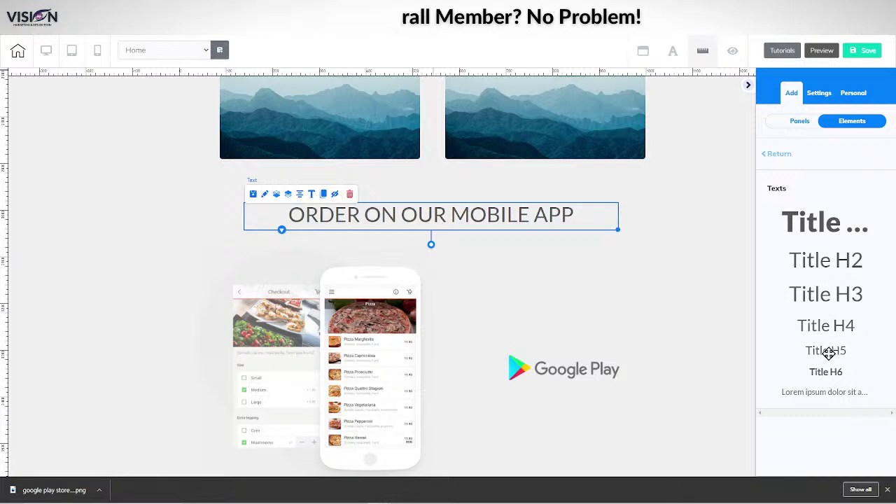
pyautogui.moveTo(831, 352); pyautogui.dragTo(540, 291)
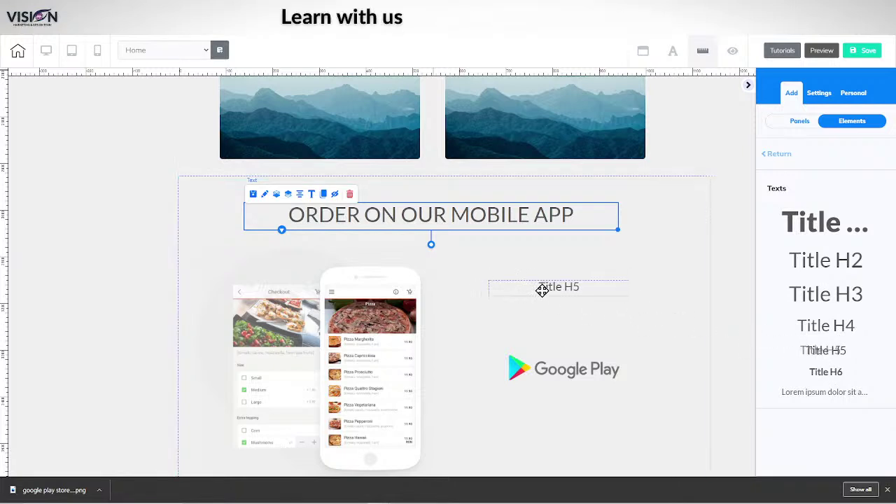
# Change the Title H5 text to "Download Today On The Google Play Store" and move it down closer to the Google Play button
pyautogui.doubleClick(534, 287)
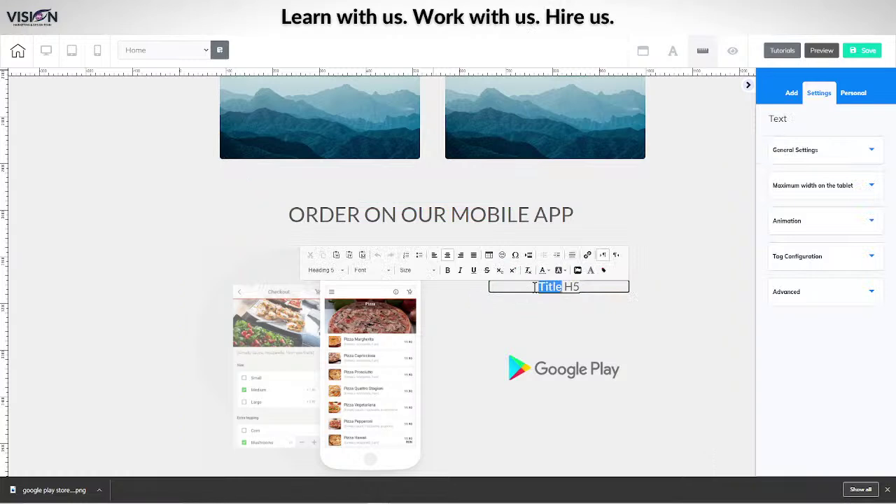
pyautogui.moveTo(535, 287); pyautogui.dragTo(588, 286)
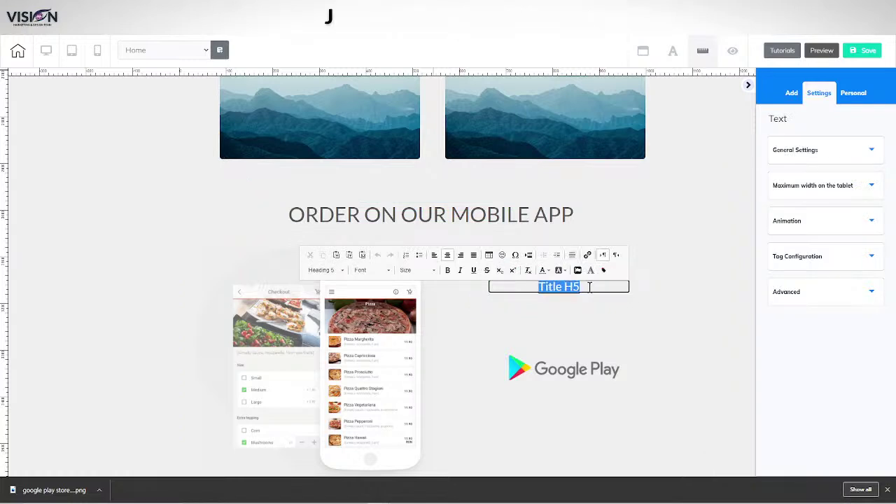
pyautogui.write('DO')
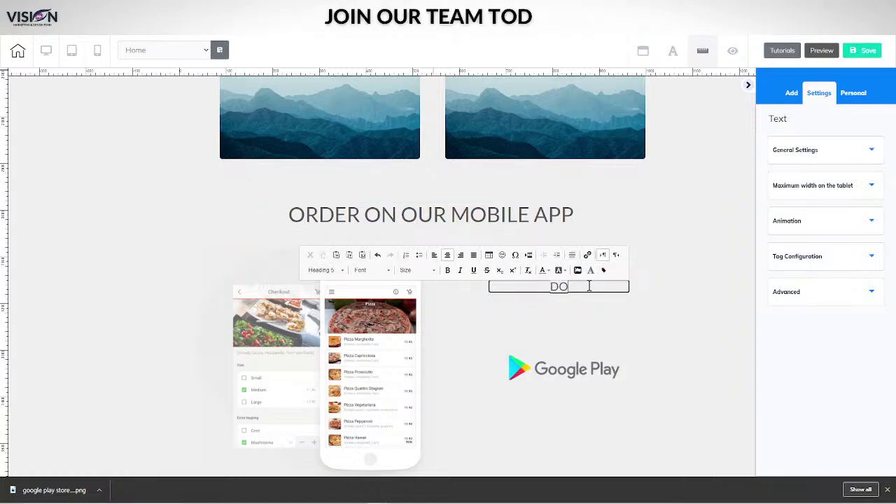
pyautogui.write('wnlo')
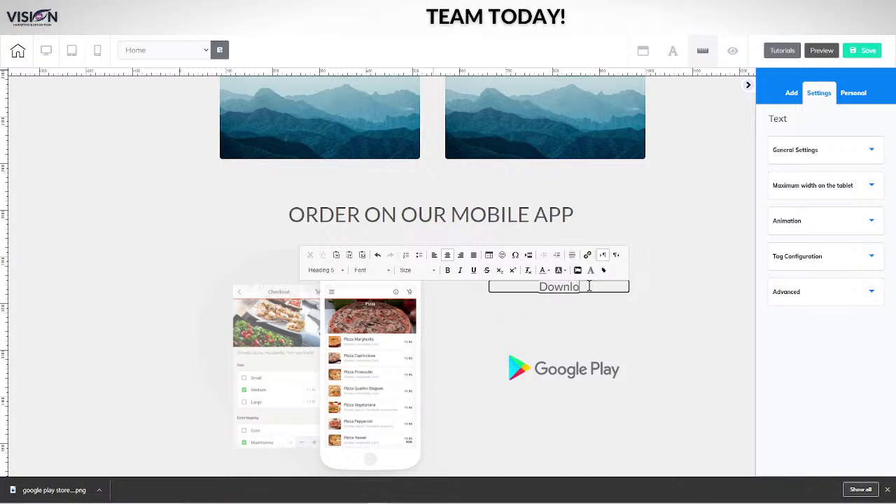
pyautogui.write('ad To')
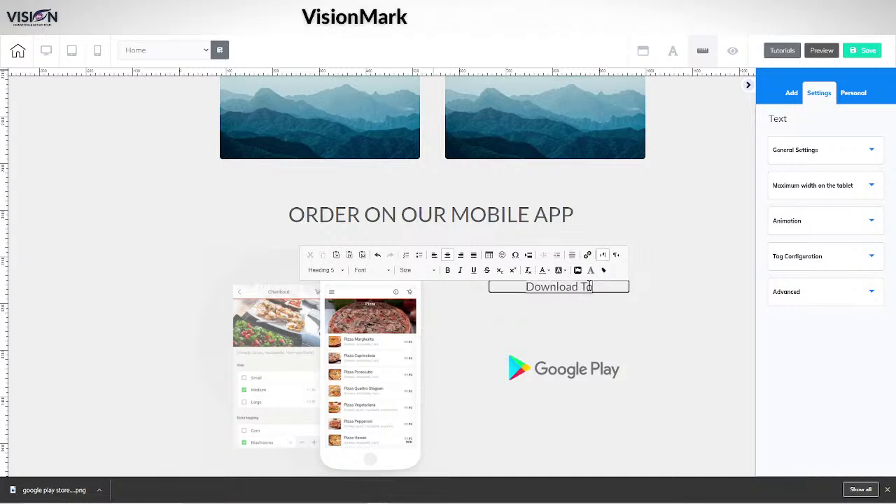
pyautogui.write('day On')
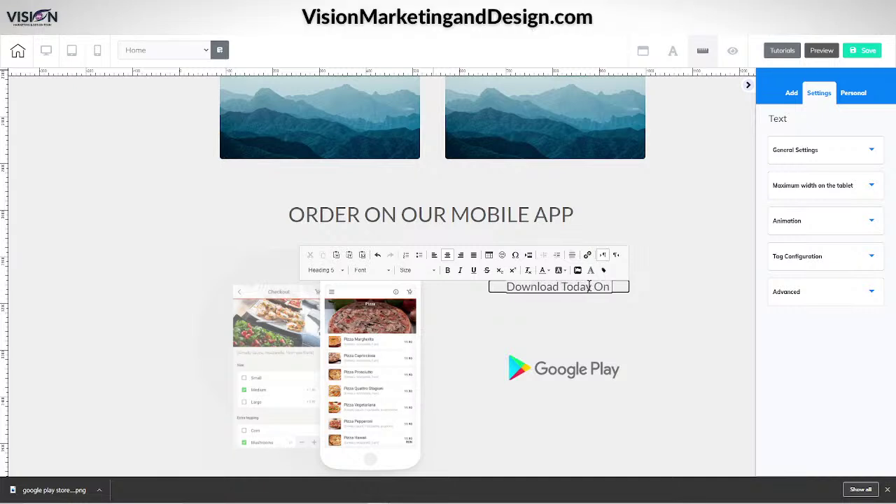
pyautogui.write(' The Goo')
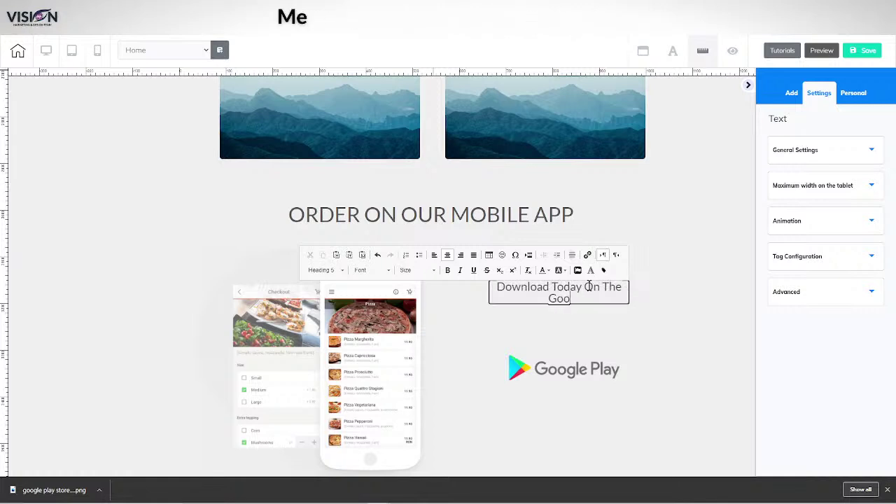
pyautogui.write('gle Play')
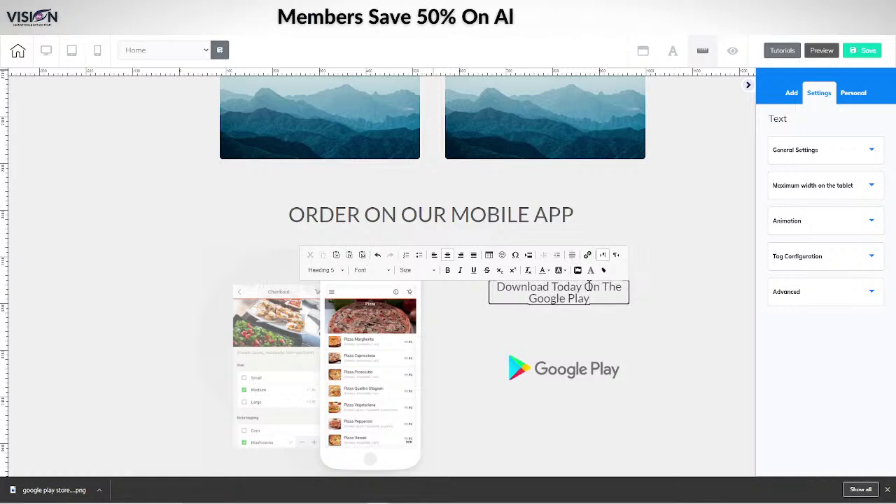
pyautogui.write(' Store')
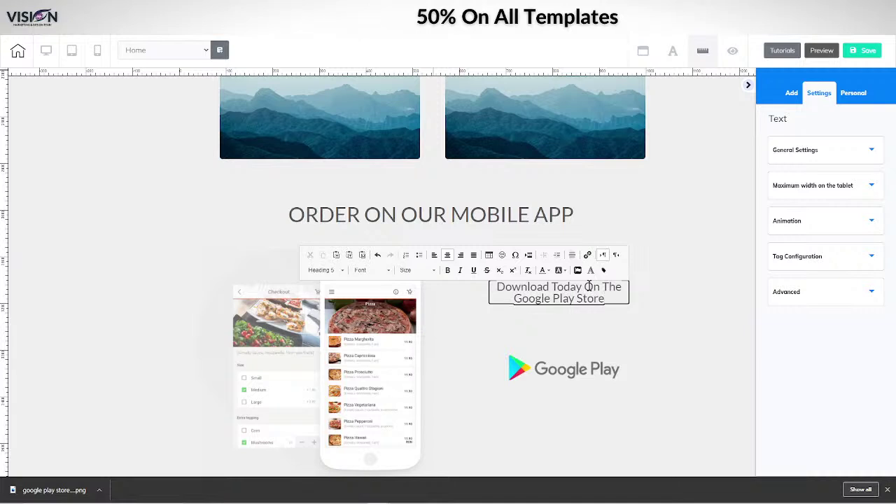
pyautogui.moveTo(569, 298); pyautogui.dragTo(562, 317)
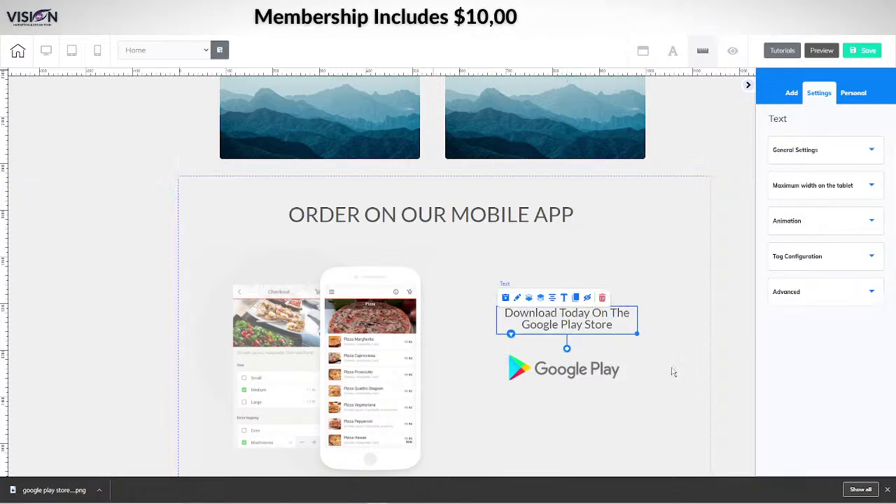
pyautogui.click(684, 315)
# Remove the Google Play button's border line by choosing the blank border shape, and save the page
pyautogui.scroll(-2, 651, 290)
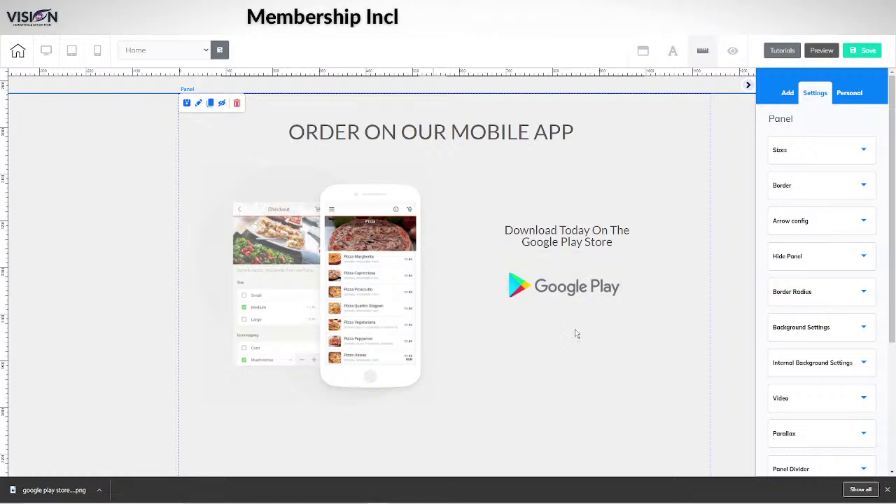
pyautogui.click(563, 288)
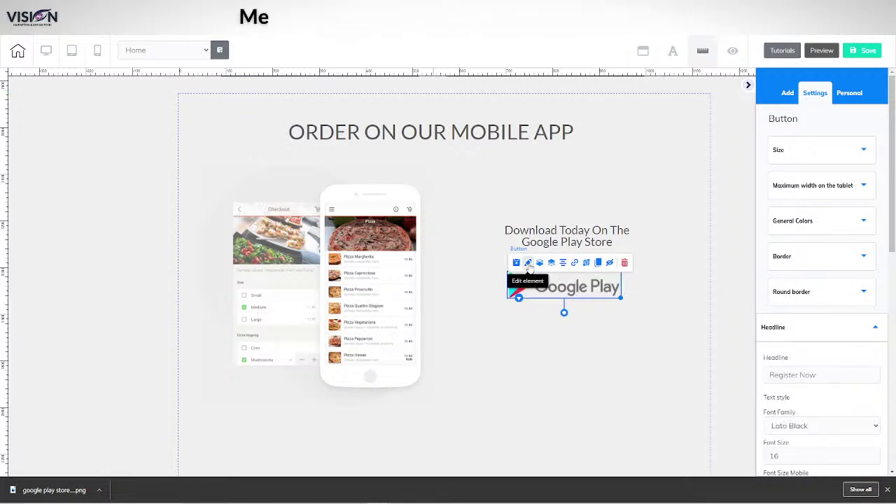
pyautogui.scroll(-2, 844, 280)
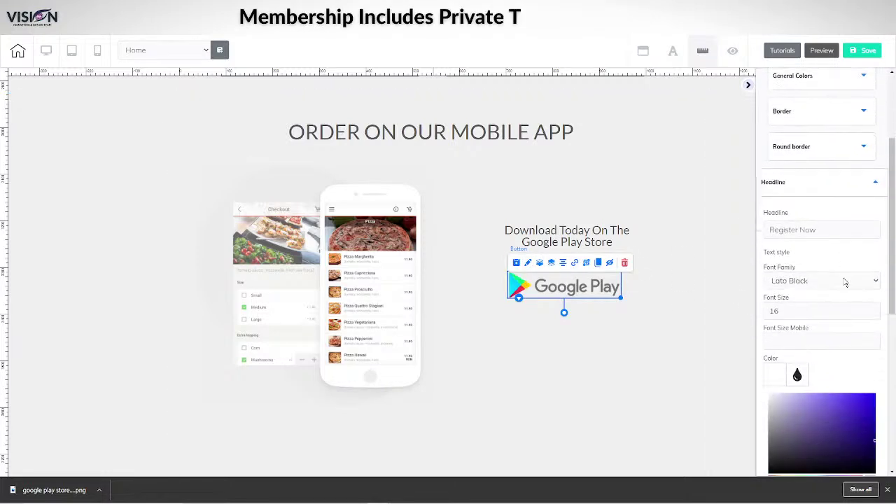
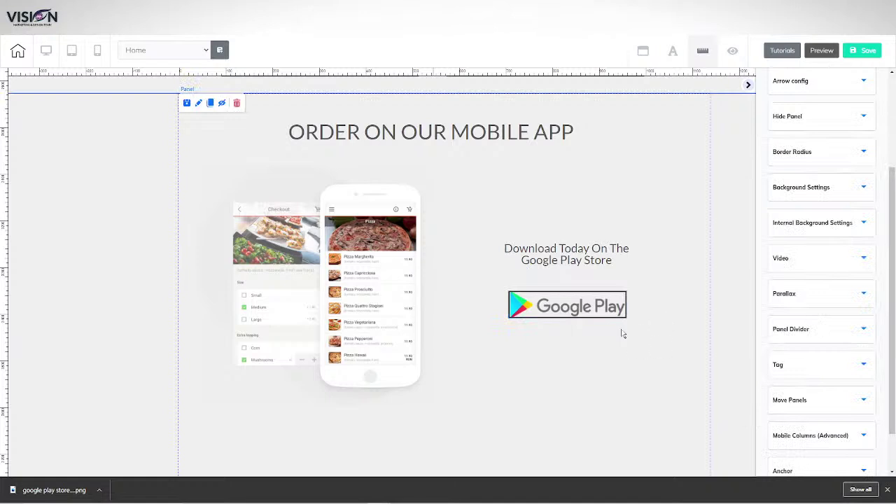
pyautogui.click(574, 317)
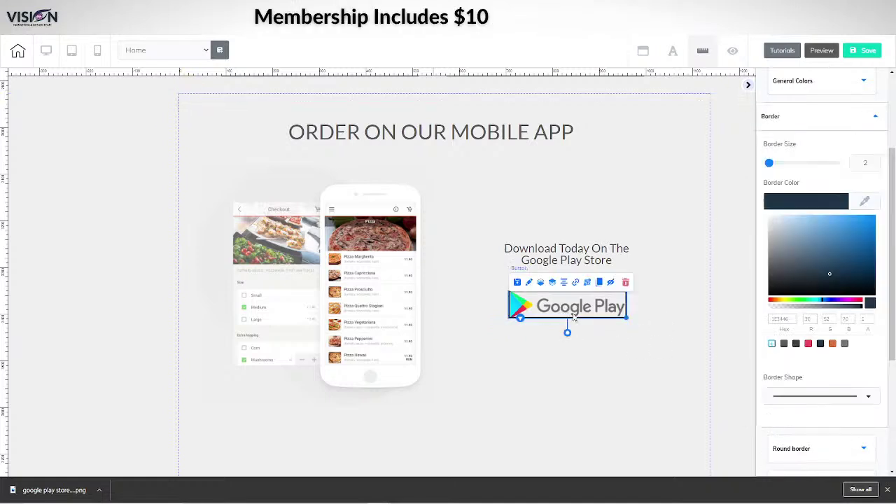
pyautogui.click(809, 404)
pyautogui.click(808, 418)
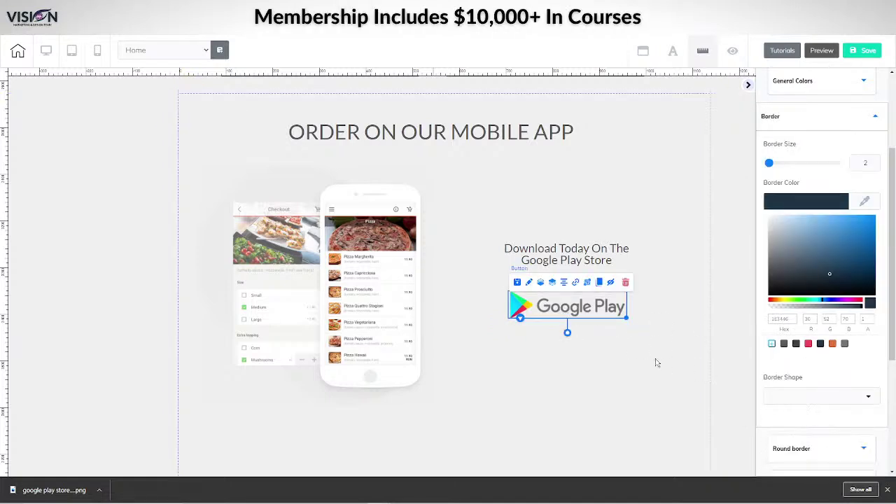
pyautogui.click(662, 350)
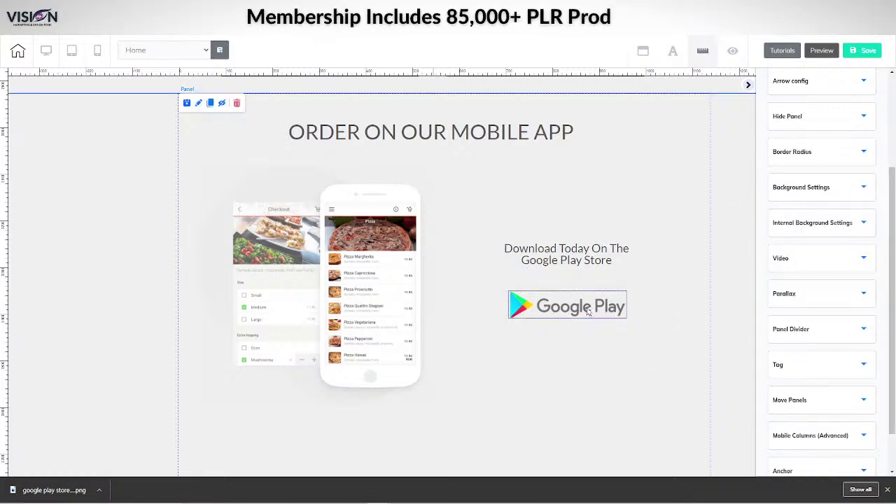
pyautogui.click(866, 51)
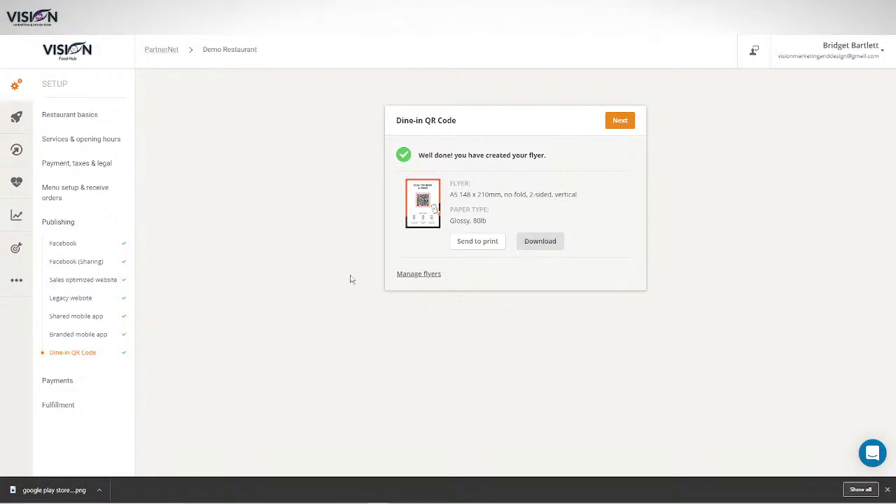
# In the restaurant admin's Dine-in QR Code section, download the flyer and save the PDF as "qr code restaurant"
pyautogui.click(540, 241)
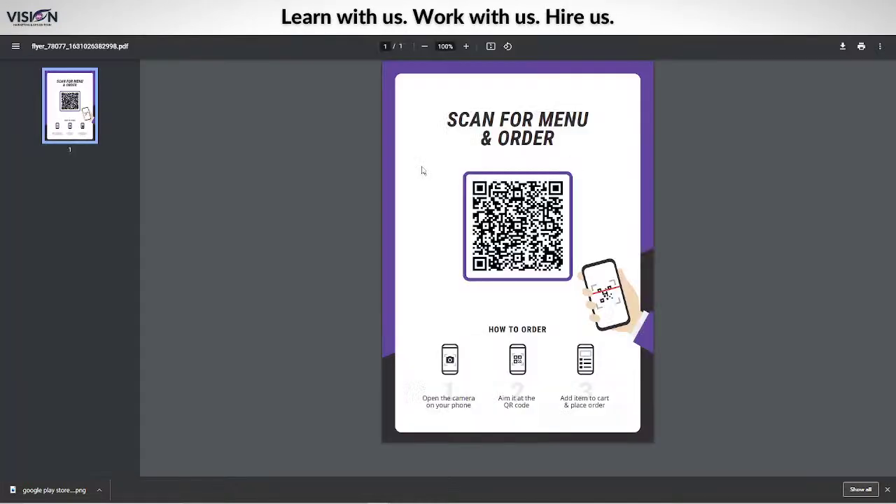
pyautogui.click(843, 46)
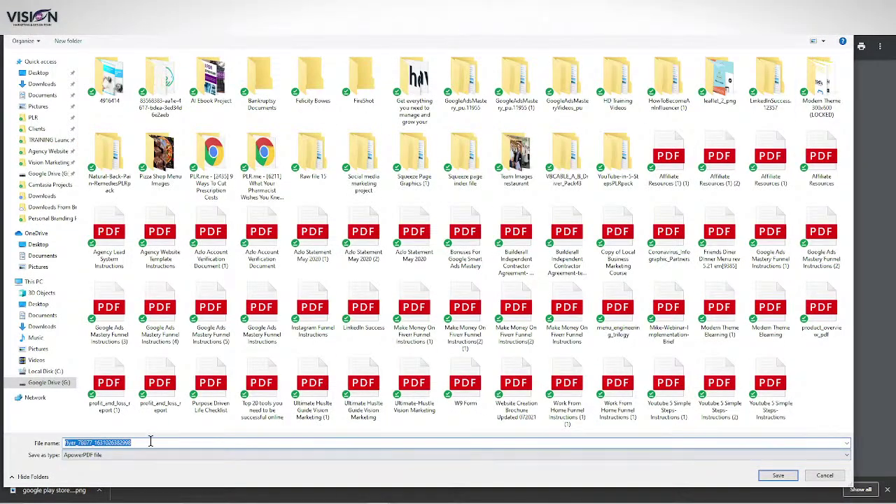
pyautogui.write('qr')
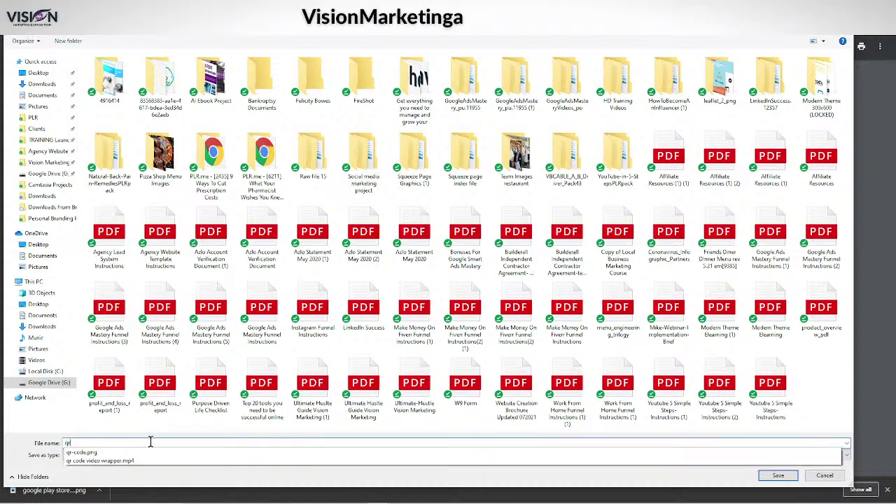
pyautogui.write(' code nesta')
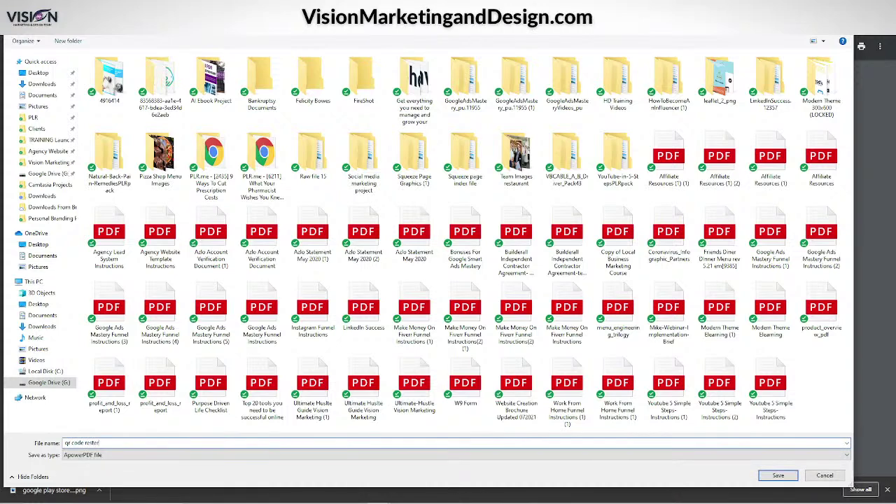
pyautogui.write('urant')
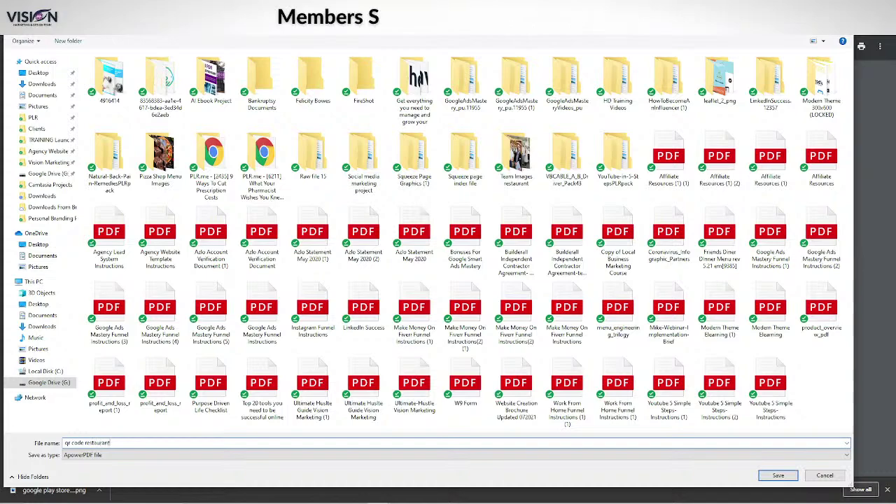
pyautogui.click(778, 476)
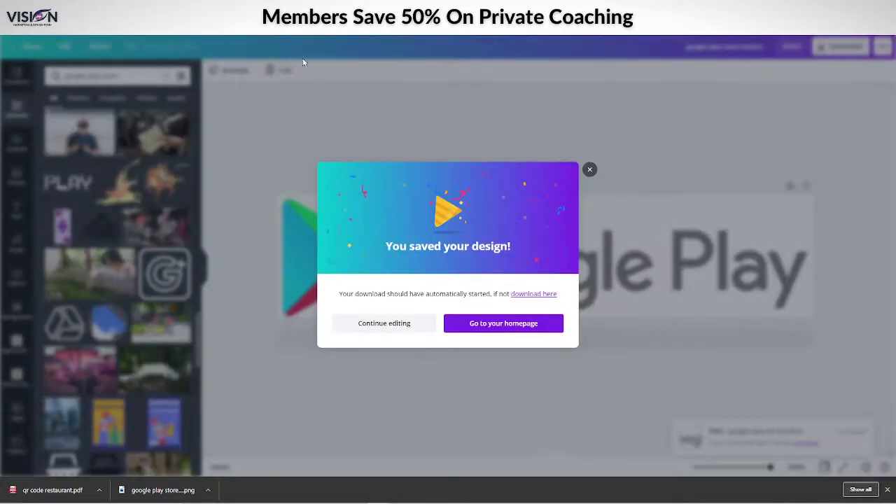
# Switch to Canva, dismiss the saved-design message, delete the Google Play logo from the page and open the resize options
pyautogui.click(590, 168)
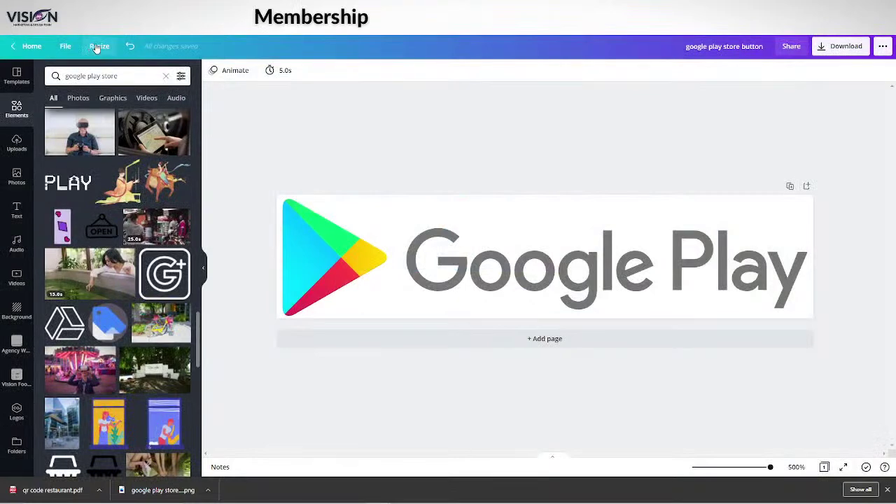
pyautogui.click(420, 214)
pyautogui.press('Delete')
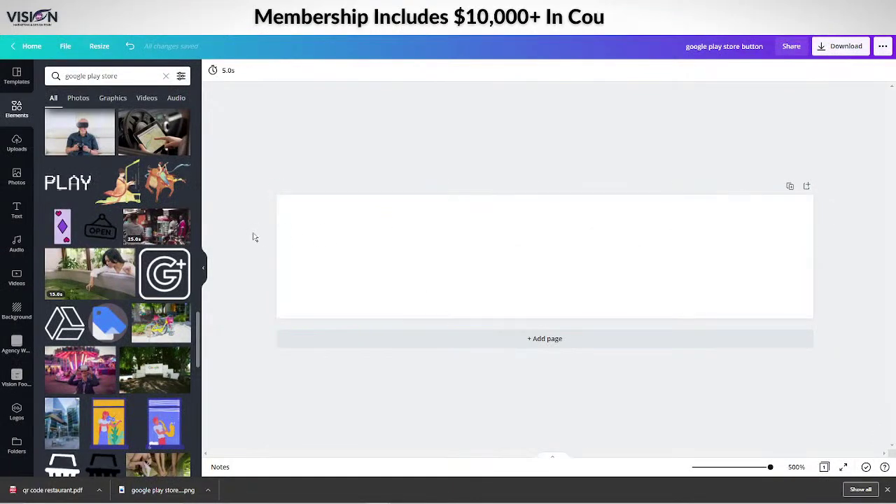
pyautogui.click(99, 46)
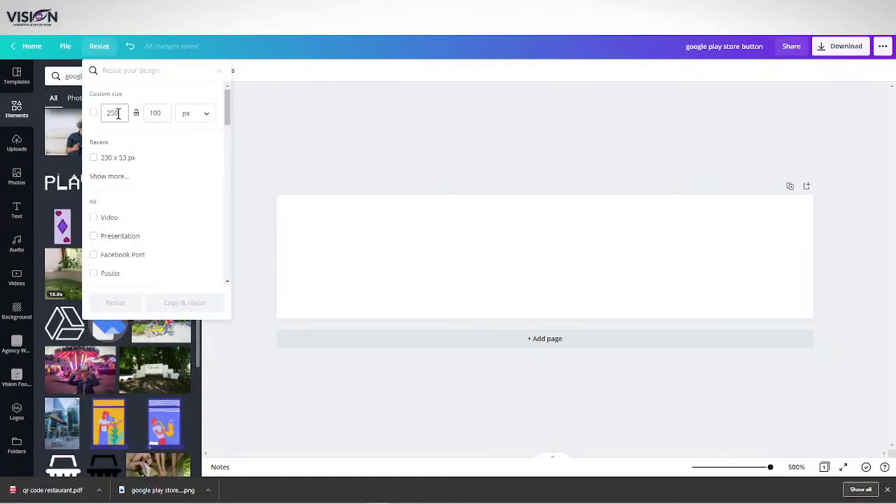
# Enter a custom design size of 700 × 500 px
pyautogui.moveTo(117, 112); pyautogui.dragTo(101, 111)
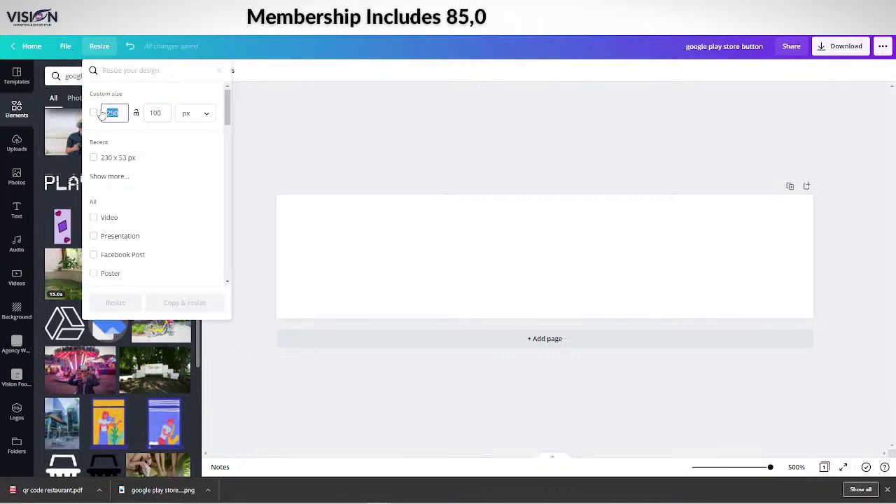
pyautogui.write('700')
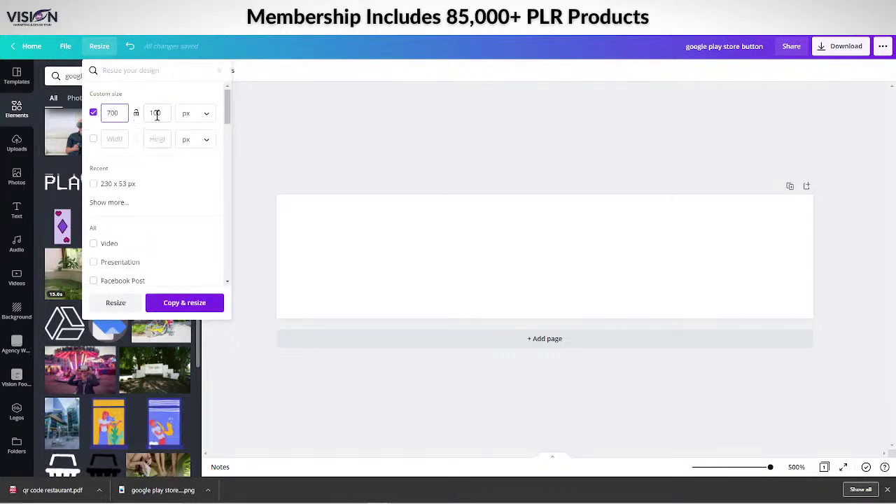
pyautogui.moveTo(157, 116); pyautogui.dragTo(148, 113)
pyautogui.write('50')
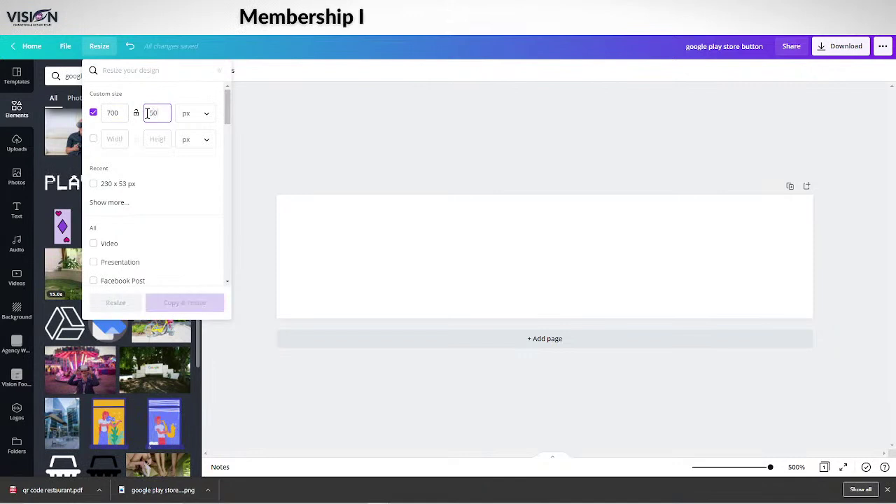
pyautogui.write('0')
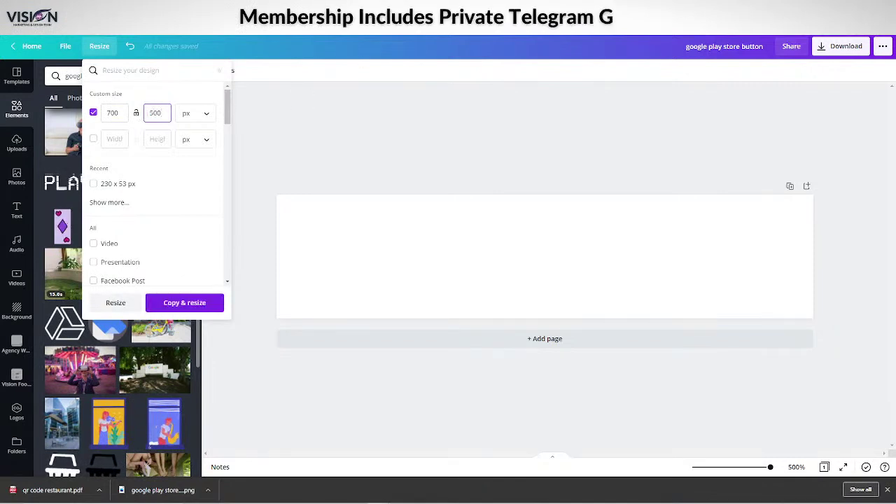
# Resize the blank design to a custom size of 500 px wide by 700 px high
pyautogui.moveTo(119, 113); pyautogui.dragTo(102, 113)
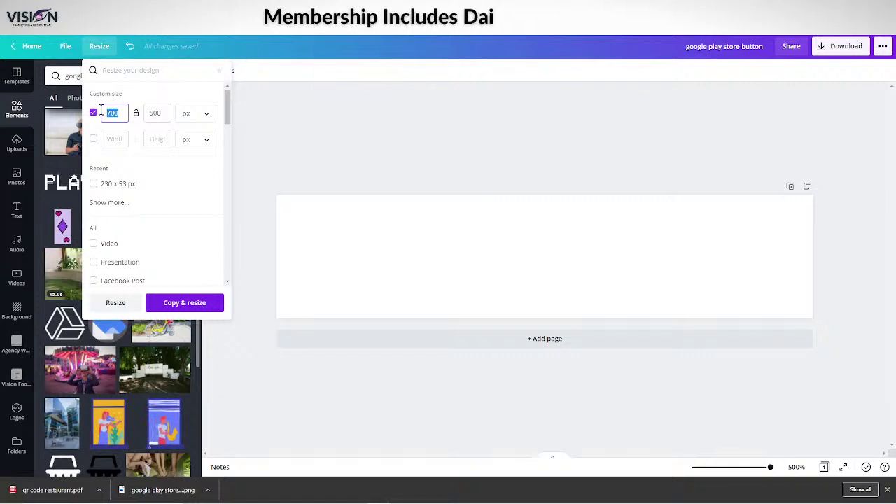
pyautogui.write('500')
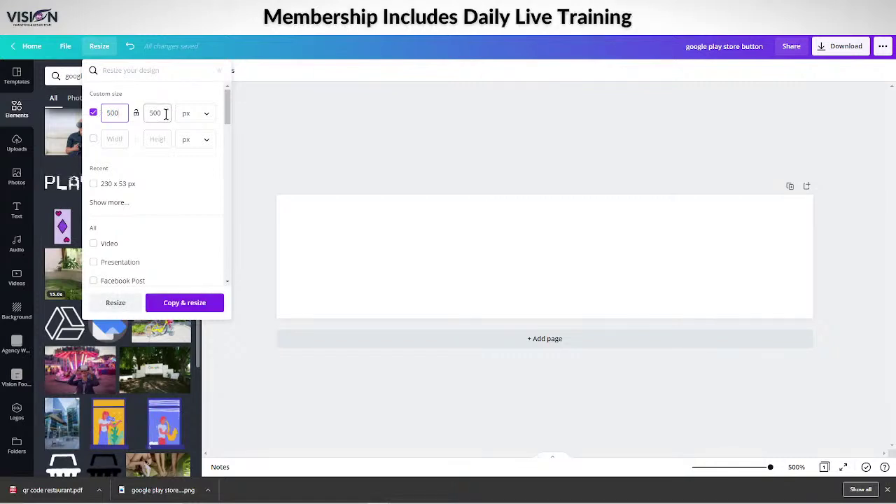
pyautogui.moveTo(166, 114); pyautogui.dragTo(120, 116)
pyautogui.write('70')
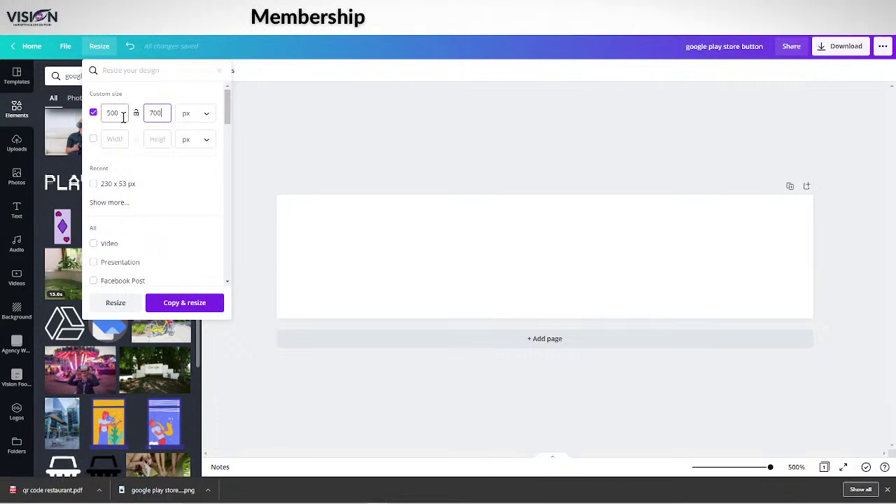
pyautogui.click(109, 303)
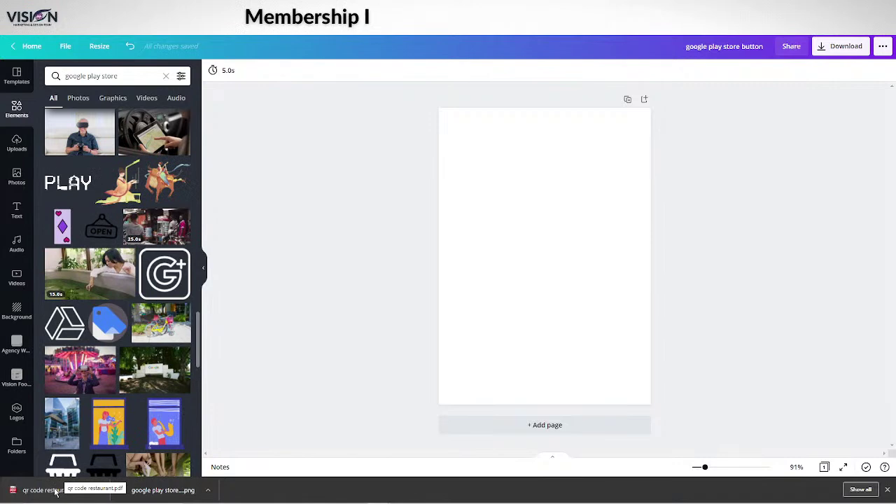
# Try to upload the downloaded qr code restaurant.pdf to the Canva media library
pyautogui.moveTo(56, 492); pyautogui.dragTo(121, 137)
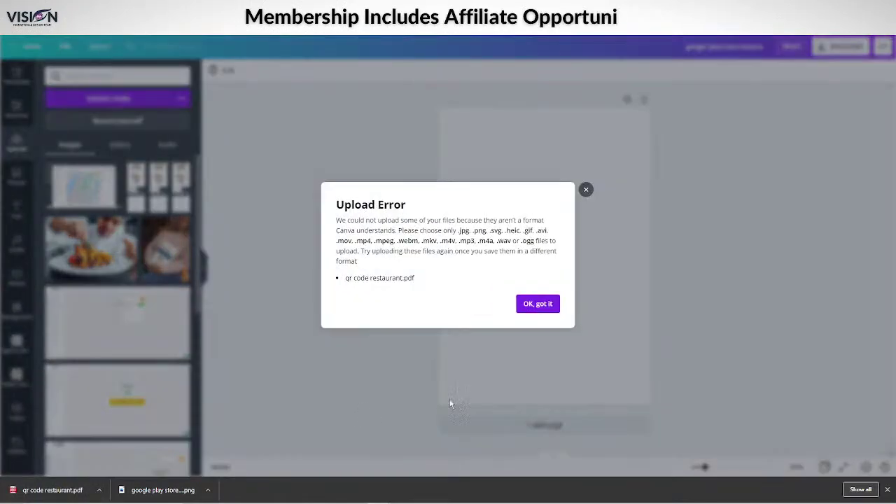
pyautogui.click(584, 191)
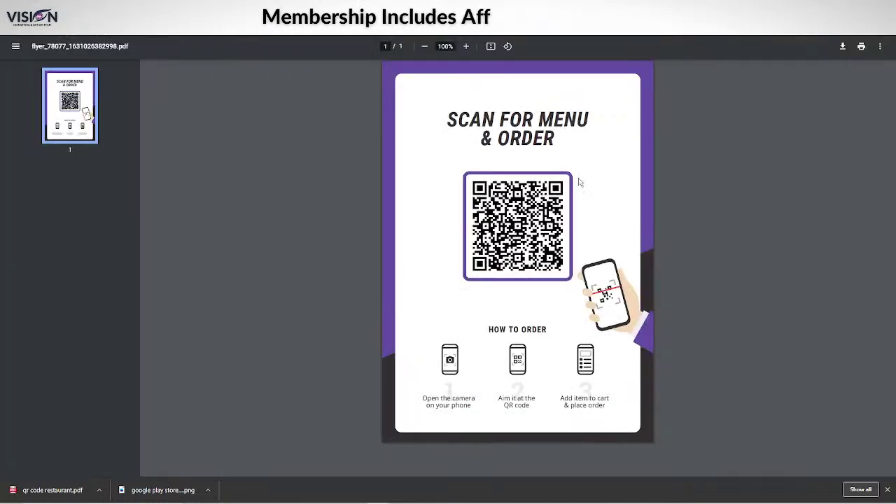
# Switch to the flyer PDF and capture the whole "Scan for Menu & Order" flyer with the Snipping Tool
pyautogui.moveTo(256, 485)
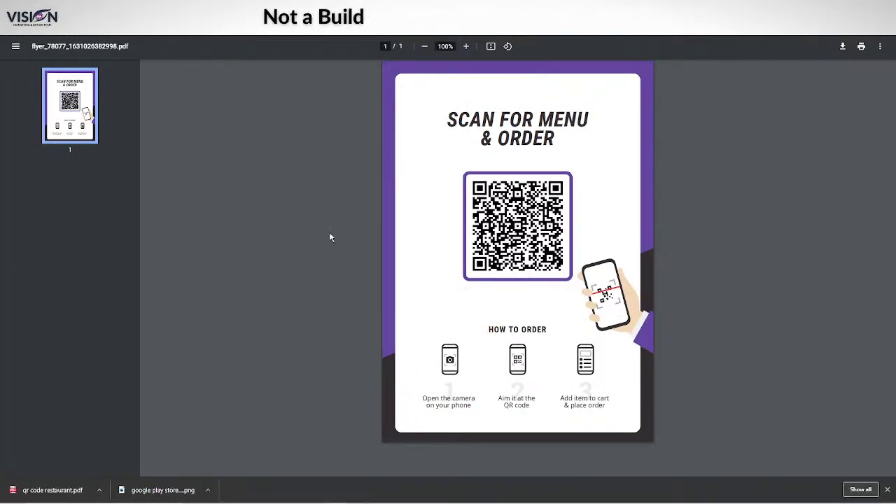
pyautogui.moveTo(50, 498)
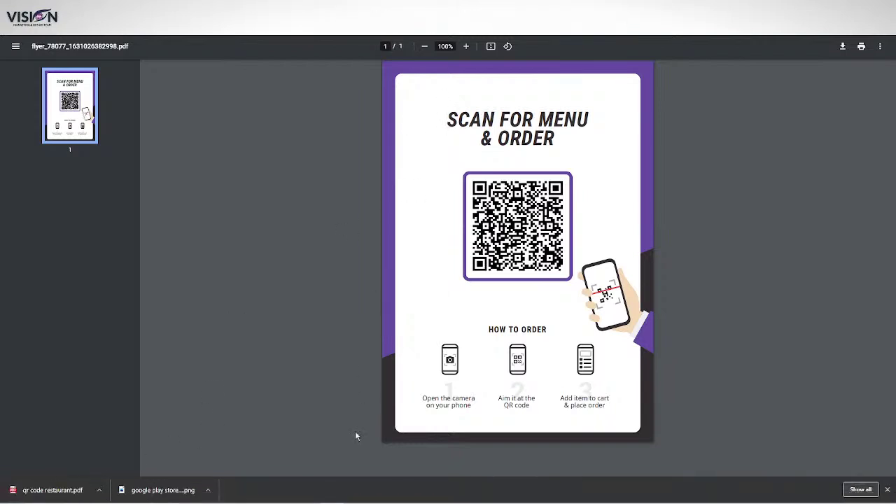
pyautogui.moveTo(895, 64); pyautogui.dragTo(774, 59)
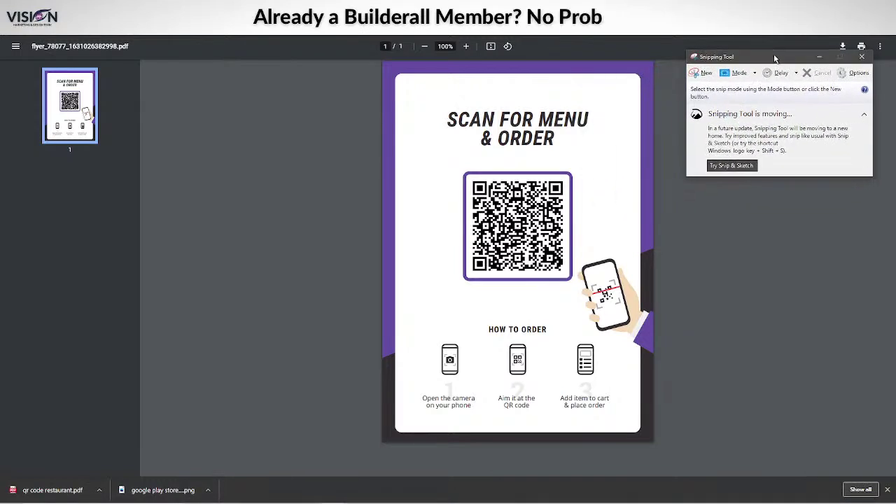
pyautogui.click(707, 73)
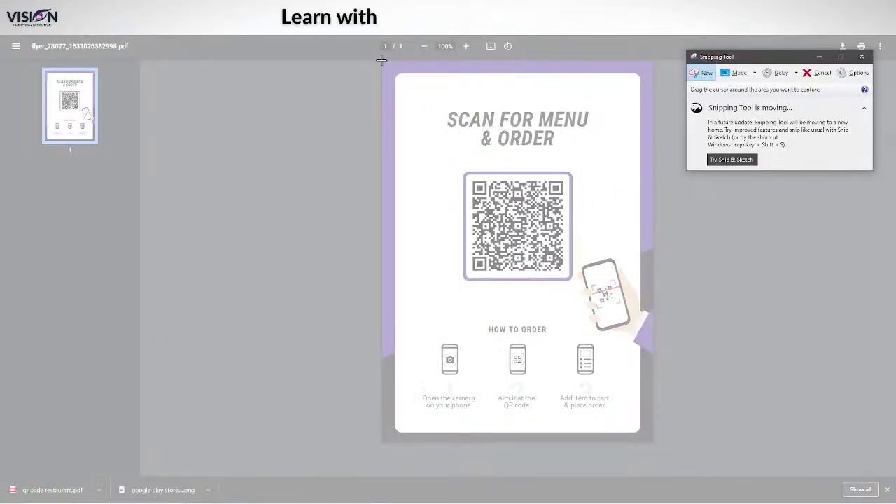
pyautogui.moveTo(381, 61); pyautogui.dragTo(655, 444)
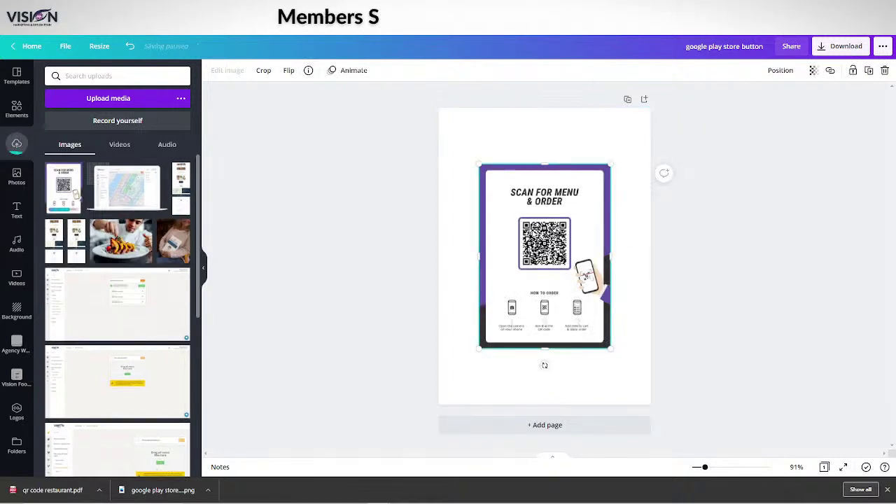
# Align the flyer image with the Canva page's upper-left corner and enlarge it to 498 × 700 px to fill the page
pyautogui.moveTo(545, 257); pyautogui.dragTo(504, 200)
pyautogui.moveTo(571, 289); pyautogui.dragTo(647, 406)
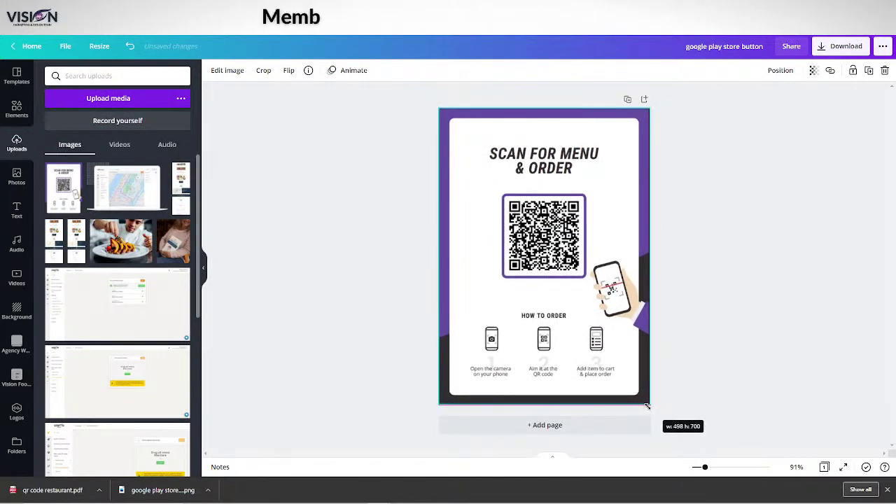
pyautogui.click(739, 234)
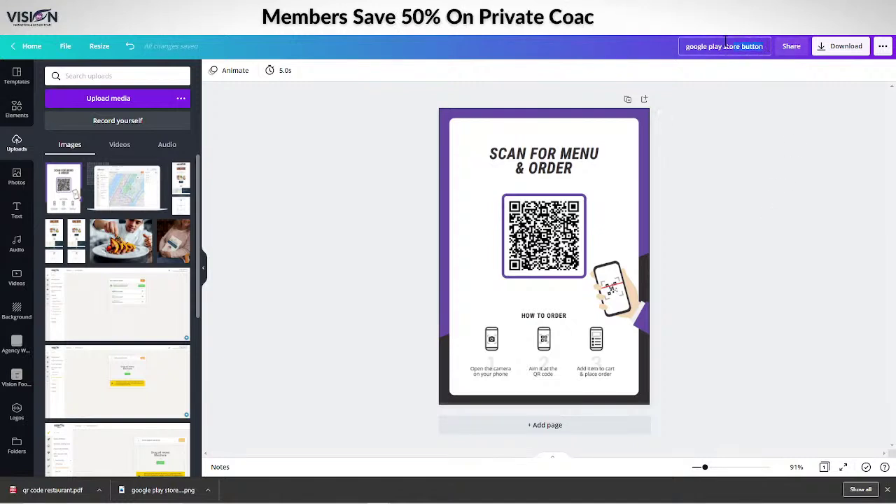
# Rename the Canva flyer design as "qr code image"
pyautogui.click(678, 47)
pyautogui.write('qr co')
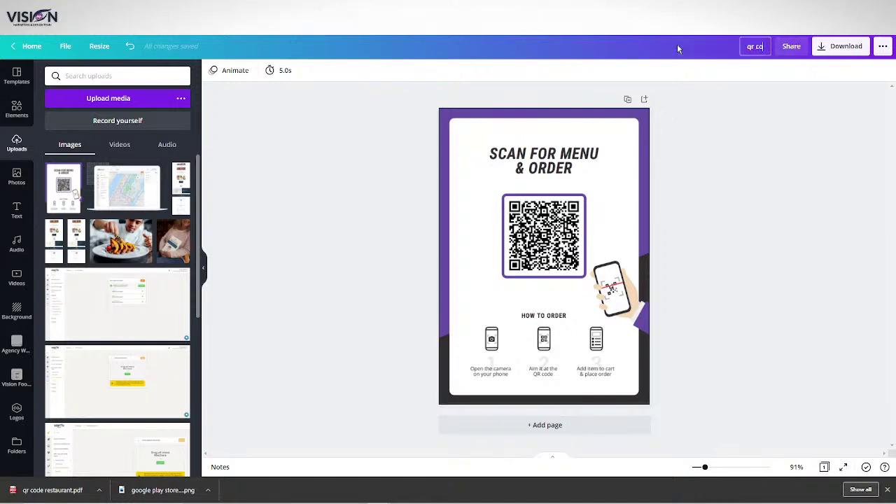
pyautogui.write('de image')
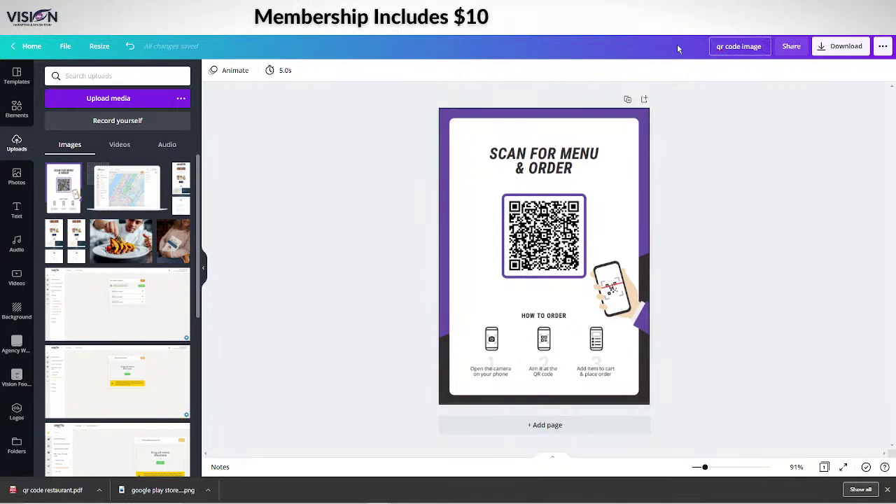
# Download the flyer design as a JPG at its original size
pyautogui.click(832, 49)
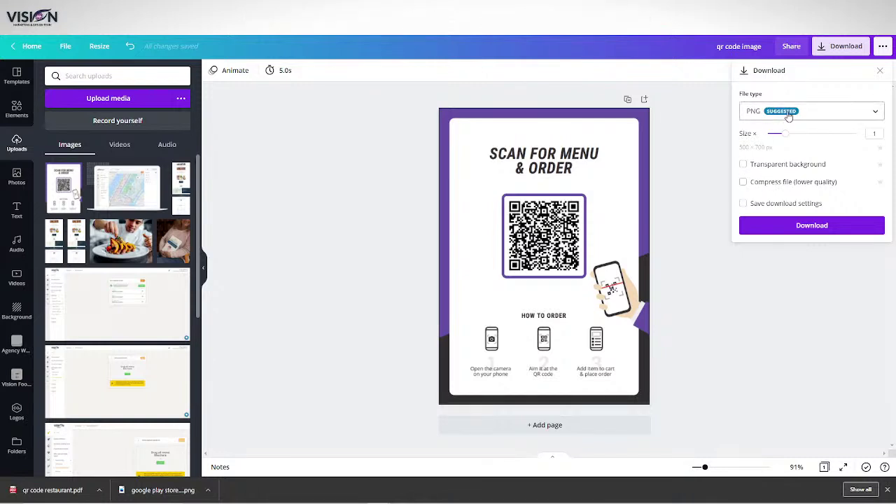
pyautogui.click(789, 113)
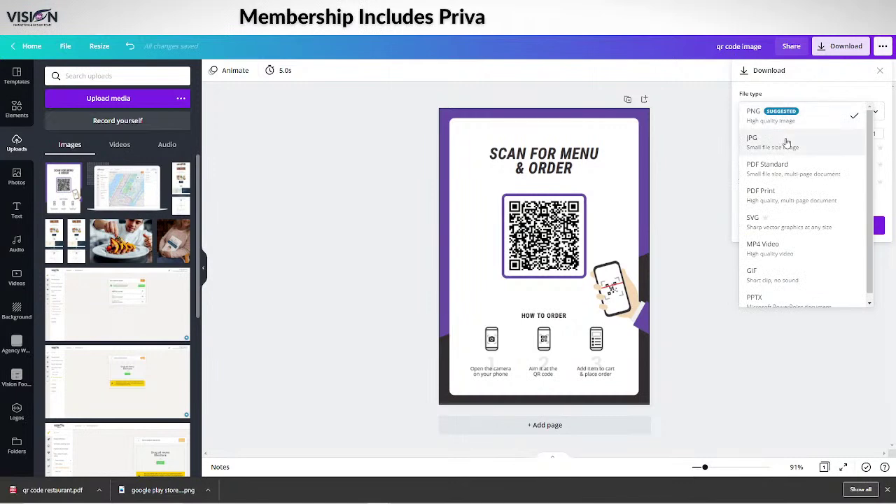
pyautogui.click(786, 143)
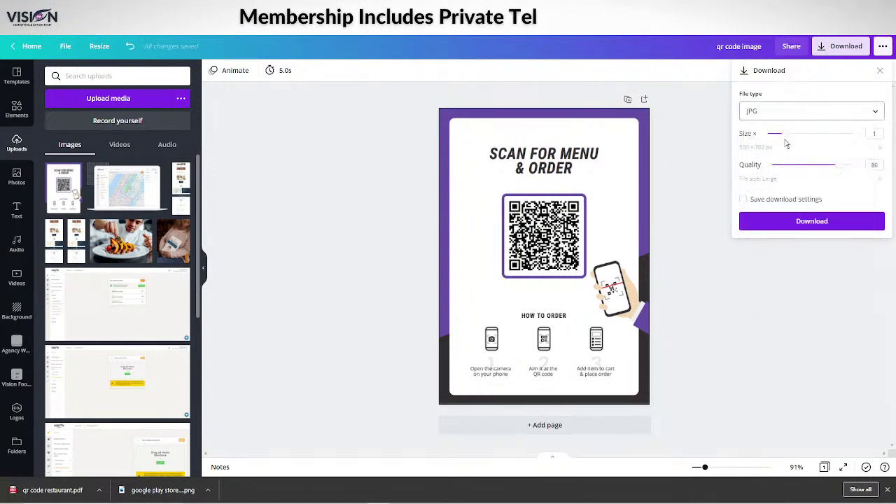
pyautogui.click(812, 221)
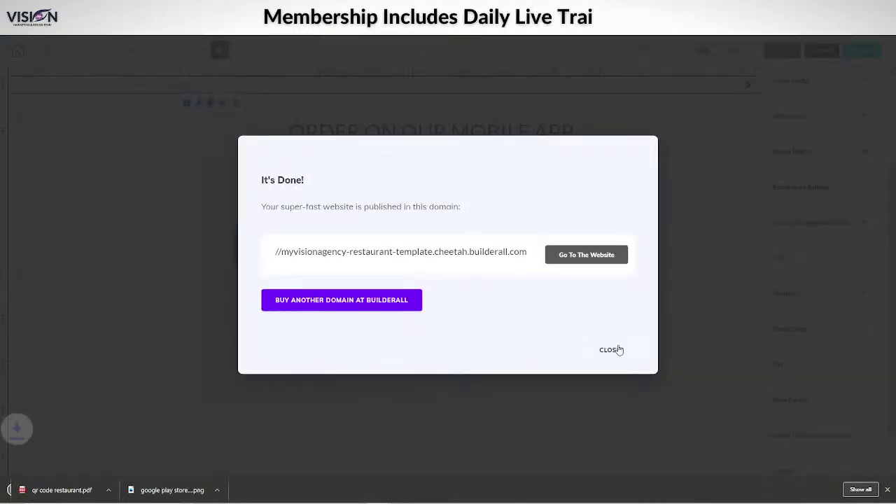
# Switch to the Cheetah editor, dismiss the publishing confirmation, and duplicate the "Order On Our Mobile App" panel
pyautogui.click(610, 349)
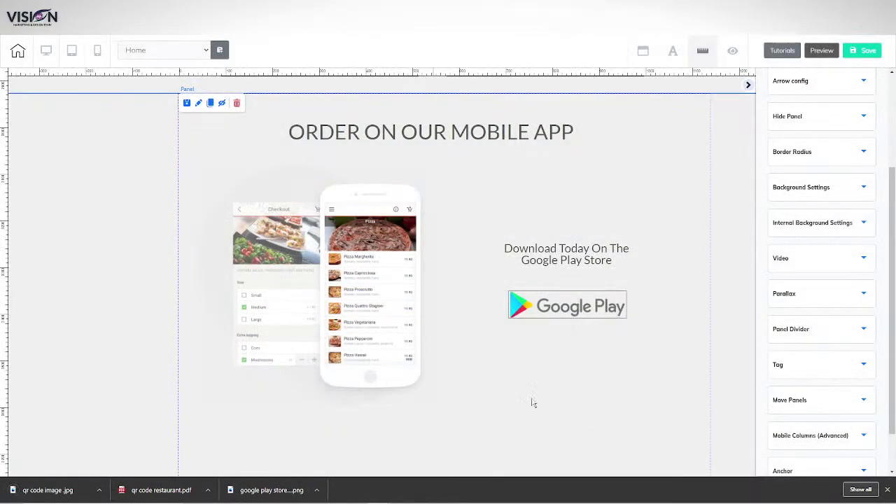
pyautogui.scroll(-2, 521, 400)
pyautogui.scroll(-4, 519, 399)
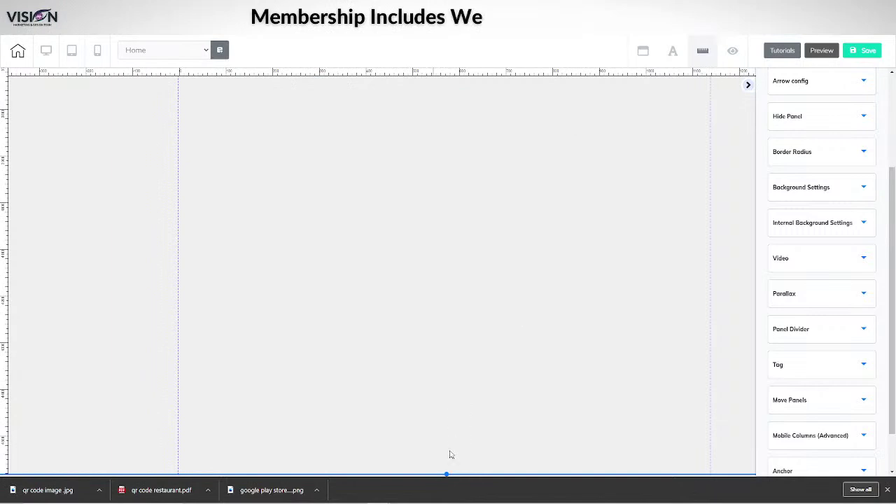
pyautogui.scroll(5, 455, 258)
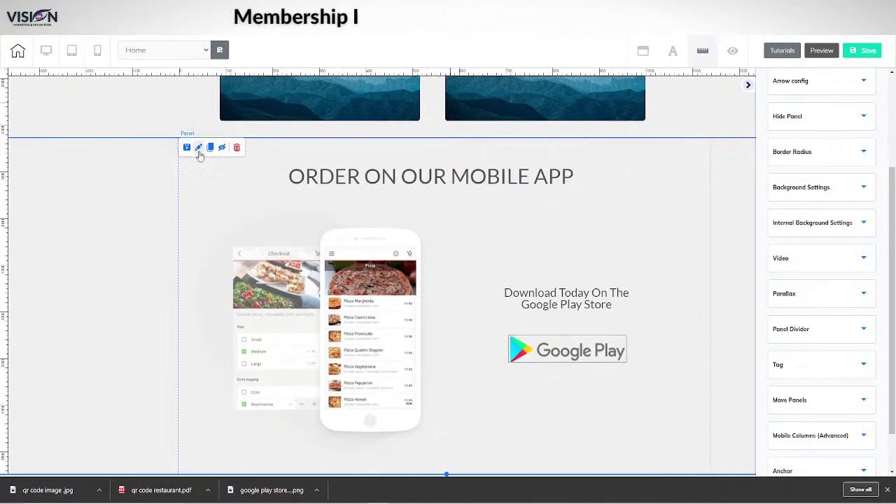
pyautogui.click(212, 148)
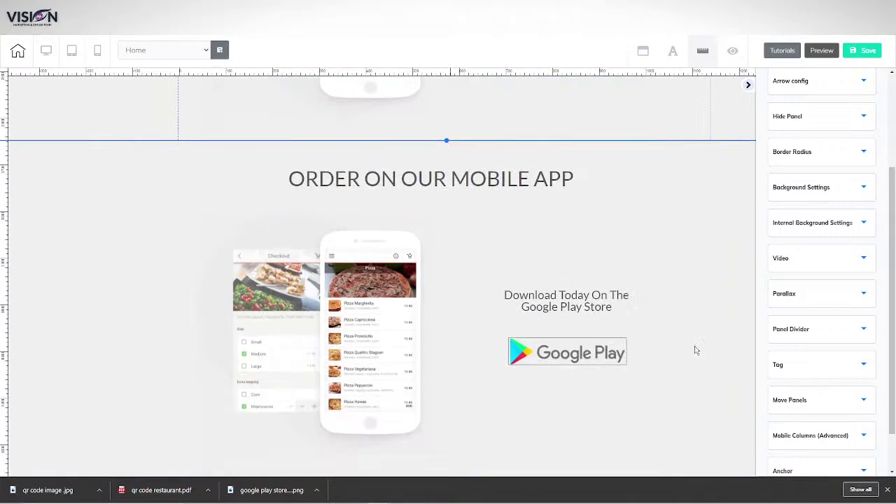
# Swap the duplicated panel's layout, moving the phone mockup to its right side and the text and Google Play button to its left
pyautogui.moveTo(272, 326); pyautogui.dragTo(614, 318)
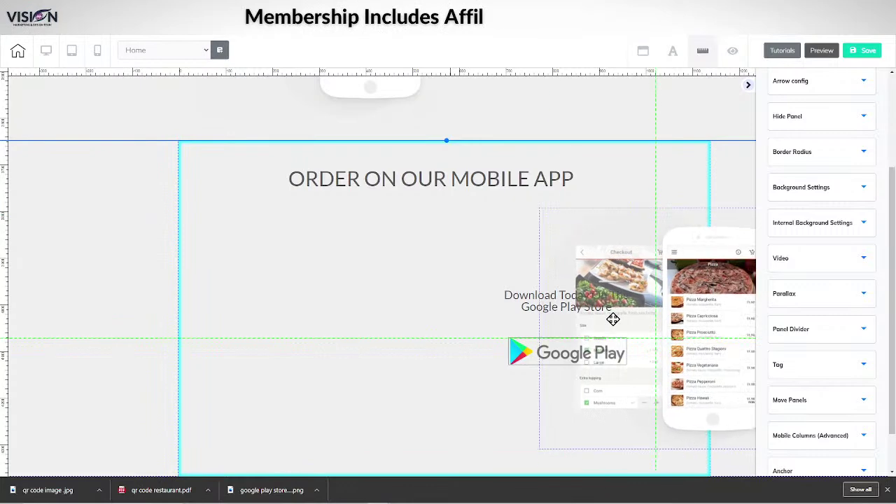
pyautogui.moveTo(501, 302); pyautogui.dragTo(245, 304)
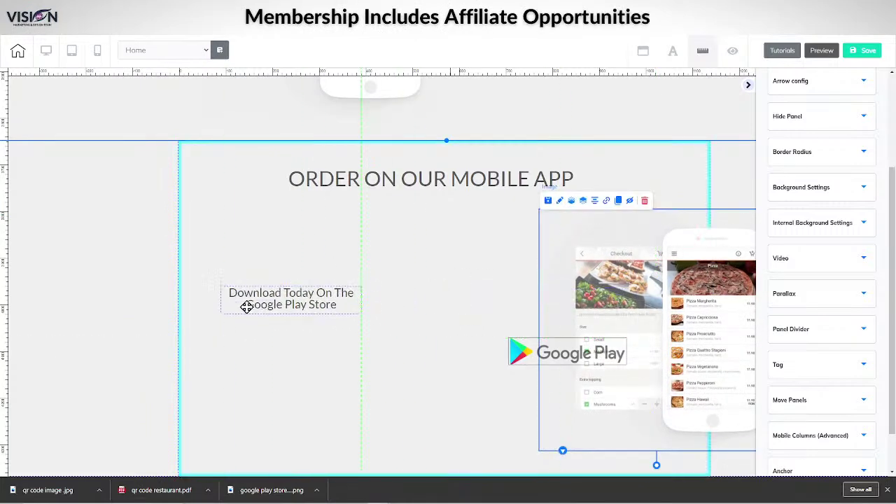
pyautogui.moveTo(431, 378); pyautogui.dragTo(294, 371)
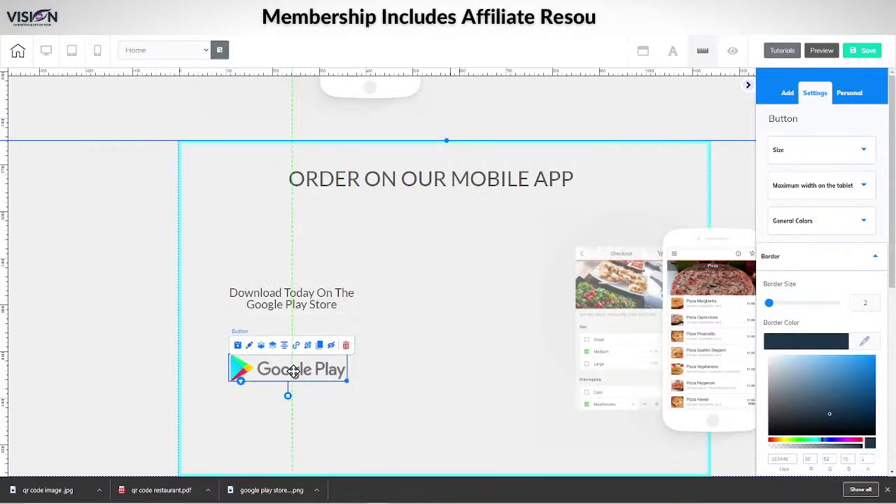
# Delete the Google Play button from the duplicated panel and move the phone mockup fully back inside the panel
pyautogui.click(346, 345)
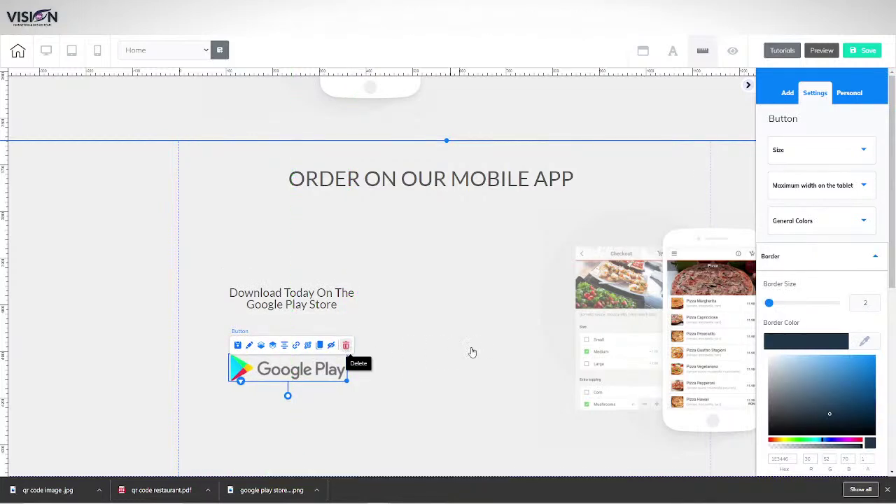
pyautogui.click(505, 296)
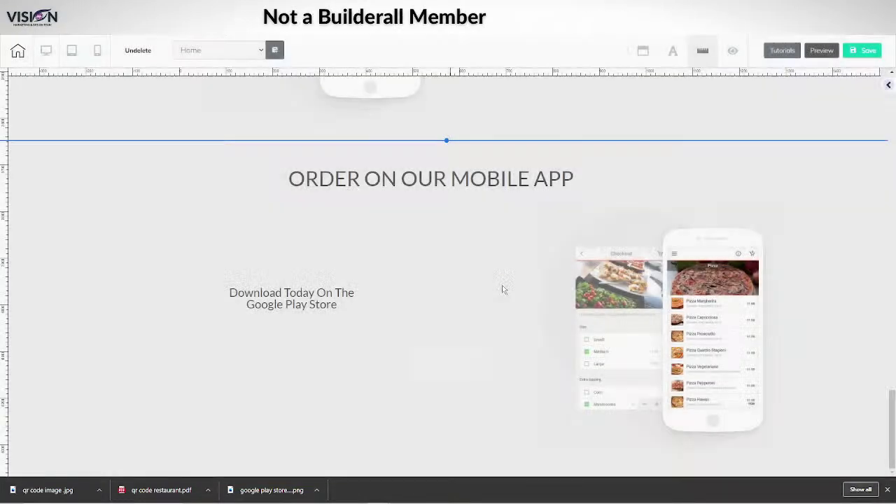
pyautogui.click(577, 313)
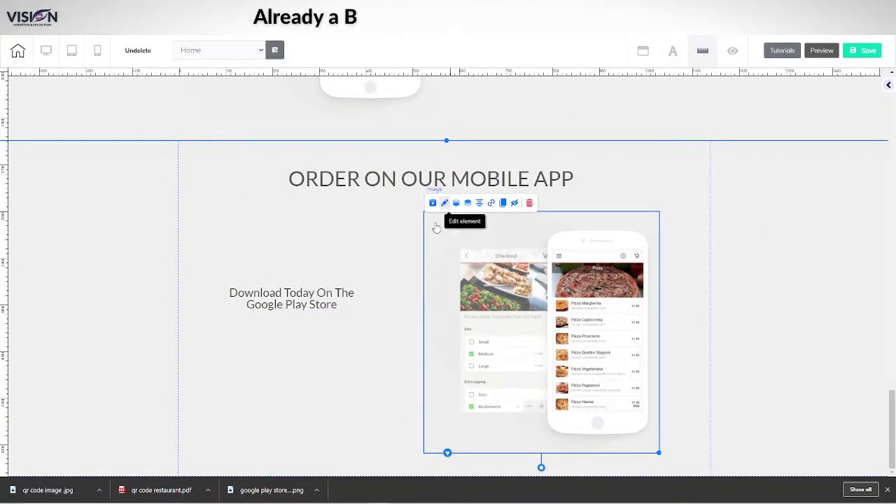
# Open the phone mockup's image replacement and upload the "qr code image .jpg" file to the user files
pyautogui.click(443, 203)
pyautogui.click(490, 282)
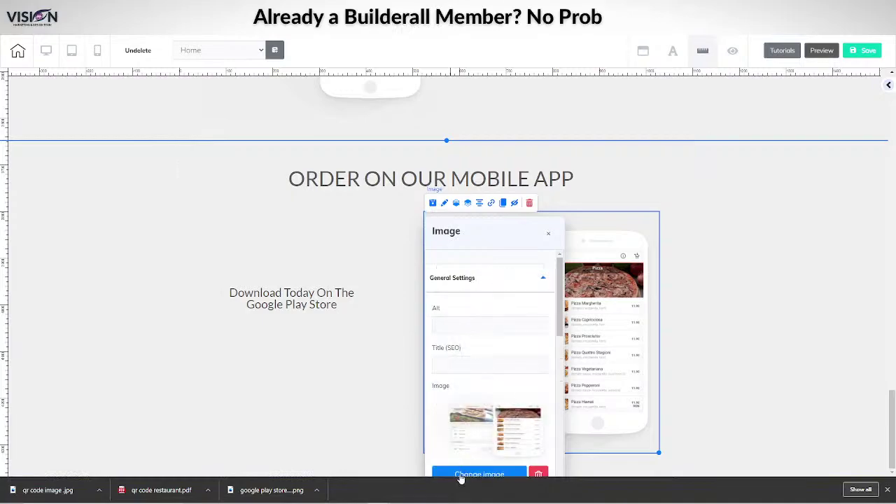
pyautogui.click(464, 476)
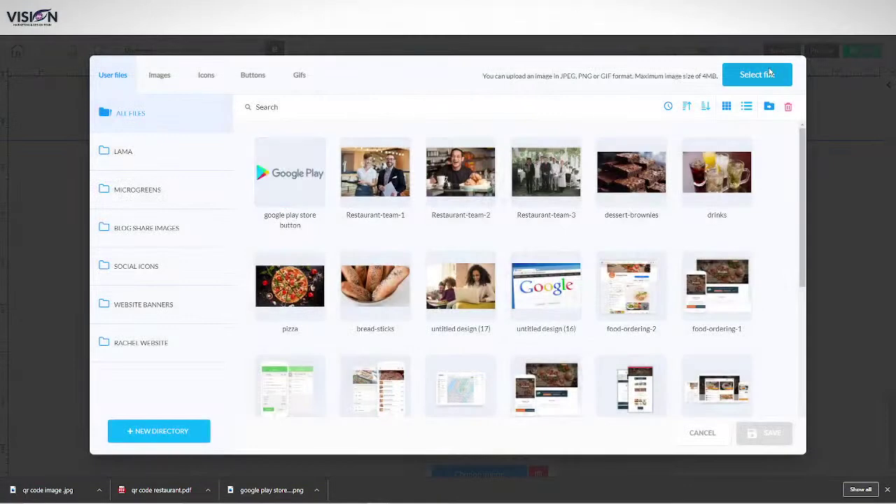
pyautogui.click(770, 74)
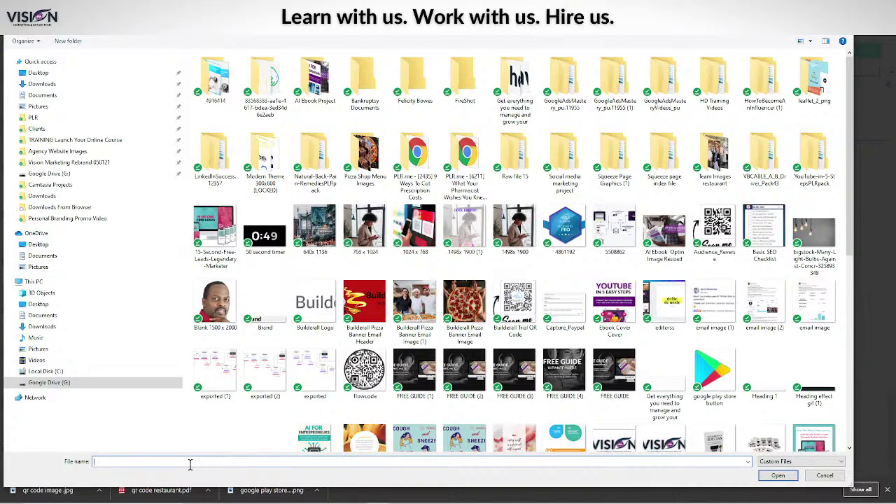
pyautogui.write('qr')
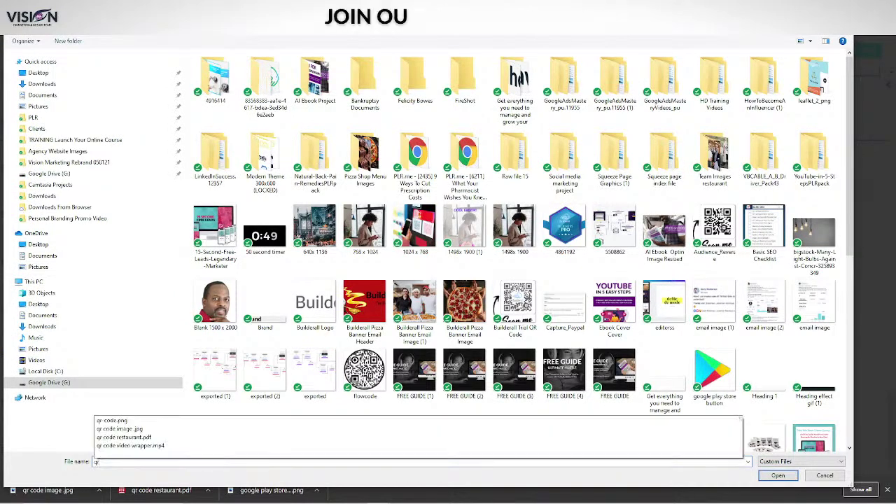
pyautogui.click(131, 430)
pyautogui.click(777, 476)
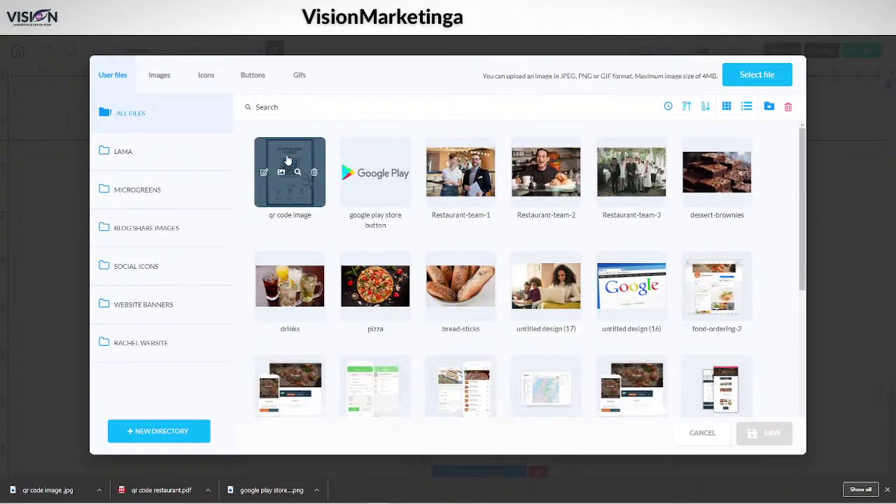
# Replace the phone mockup with the uploaded "qr code image" and close the image settings
pyautogui.click(286, 160)
pyautogui.click(764, 432)
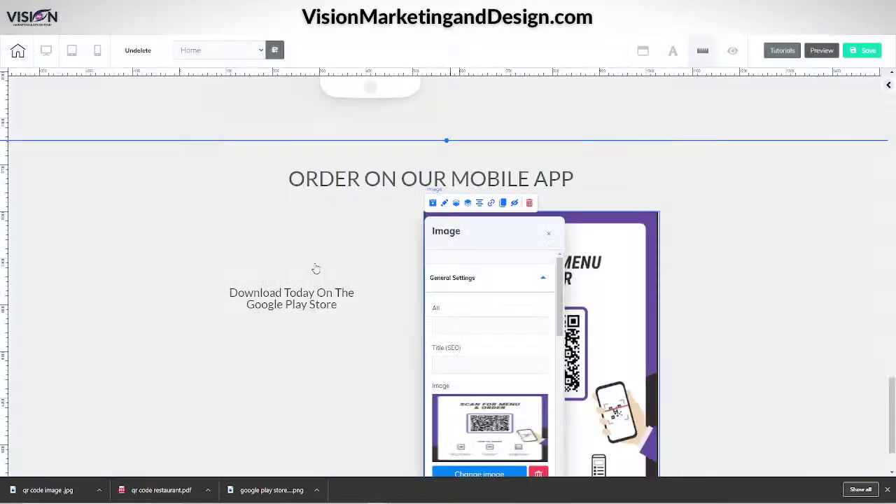
pyautogui.click(664, 311)
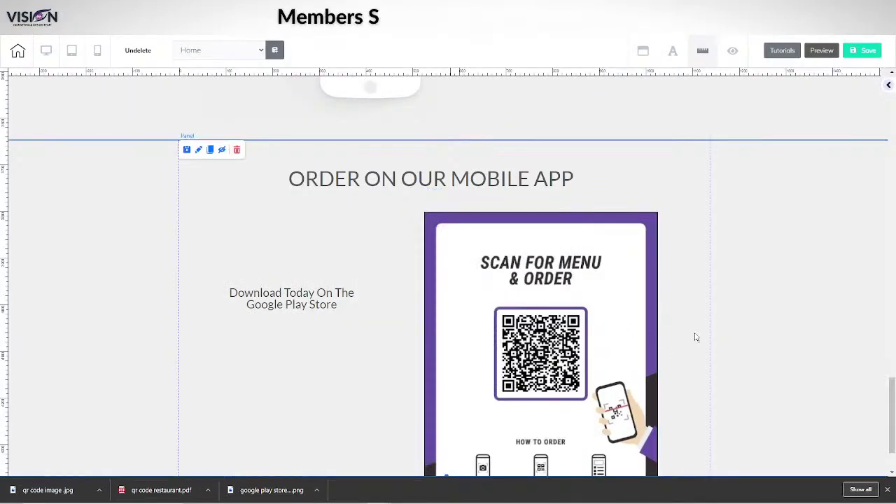
# Shrink the QR code flyer to fit within the duplicated panel and move it beneath the middle of the heading
pyautogui.scroll(-1, 696, 336)
pyautogui.click(651, 440)
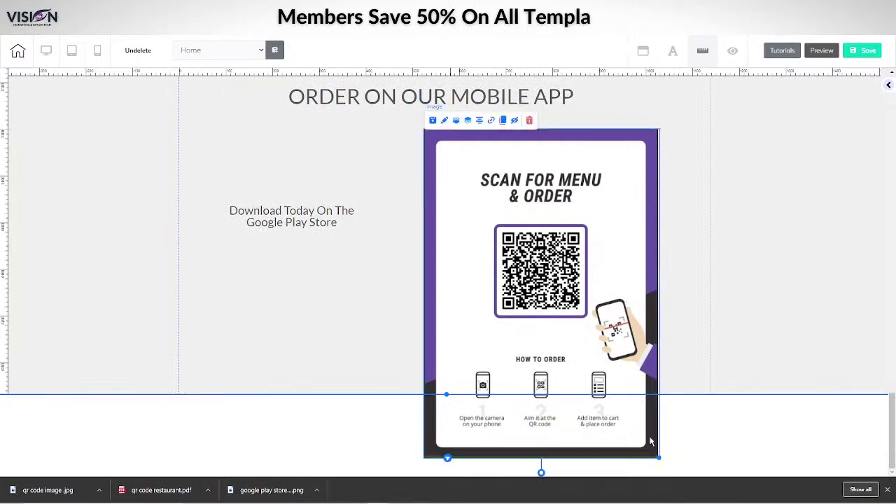
pyautogui.scroll(1, 625, 456)
pyautogui.moveTo(657, 456); pyautogui.dragTo(590, 441)
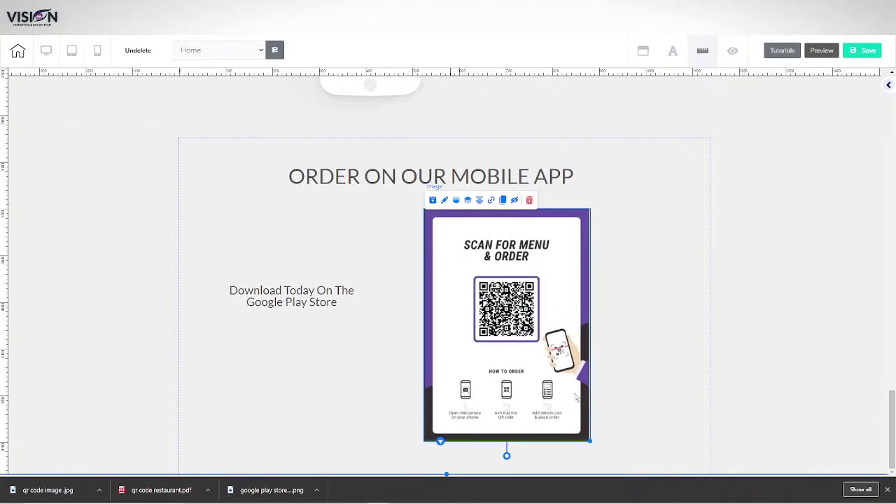
pyautogui.moveTo(507, 322); pyautogui.dragTo(435, 324)
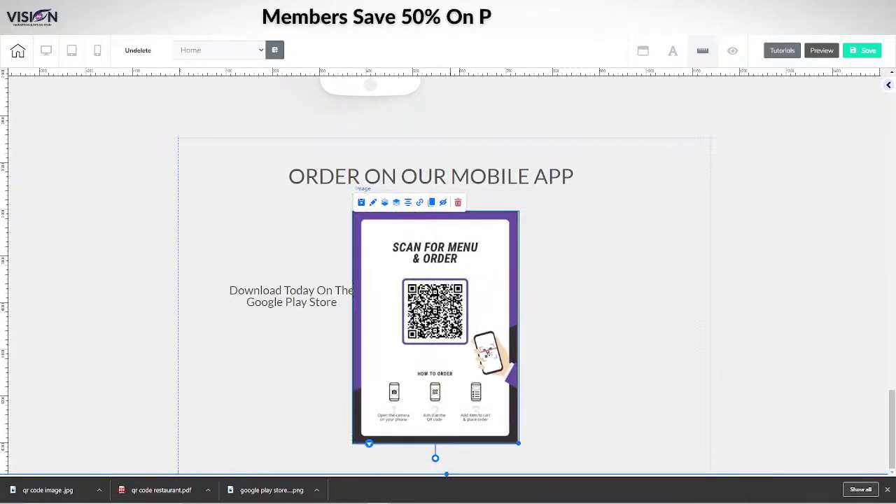
# Move the "Download Today On The Google Play Store" text clear of the flyer and delete it from the duplicated panel
pyautogui.moveTo(263, 287); pyautogui.dragTo(204, 302)
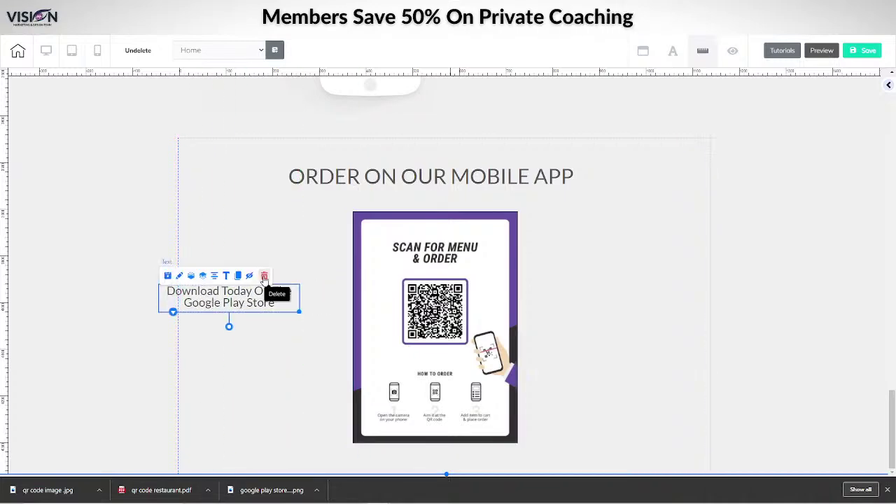
pyautogui.click(264, 277)
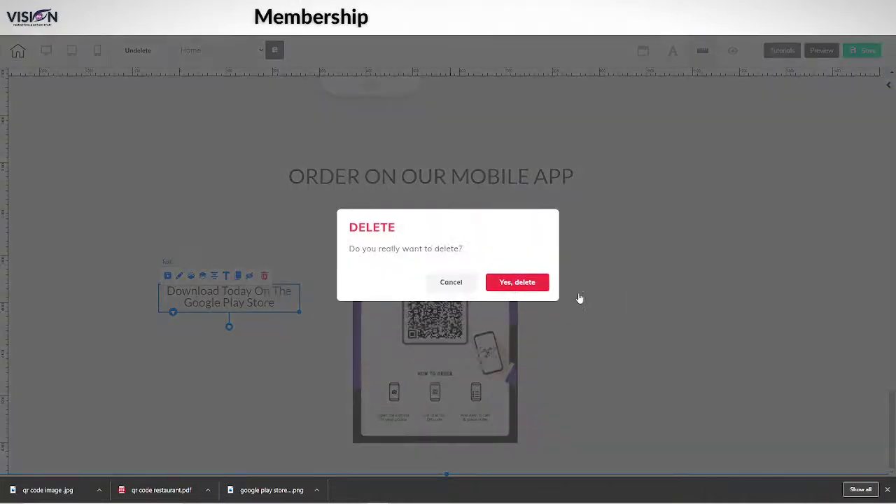
pyautogui.click(517, 283)
# Replace the duplicated panel's heading text with "SCAN CODE FOR MENU"
pyautogui.click(284, 177)
pyautogui.doubleClick(283, 177)
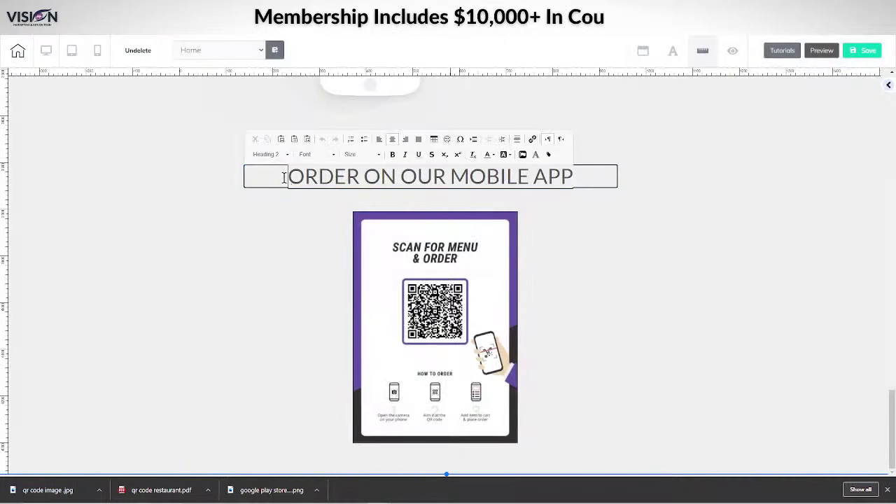
pyautogui.moveTo(284, 177); pyautogui.dragTo(586, 172)
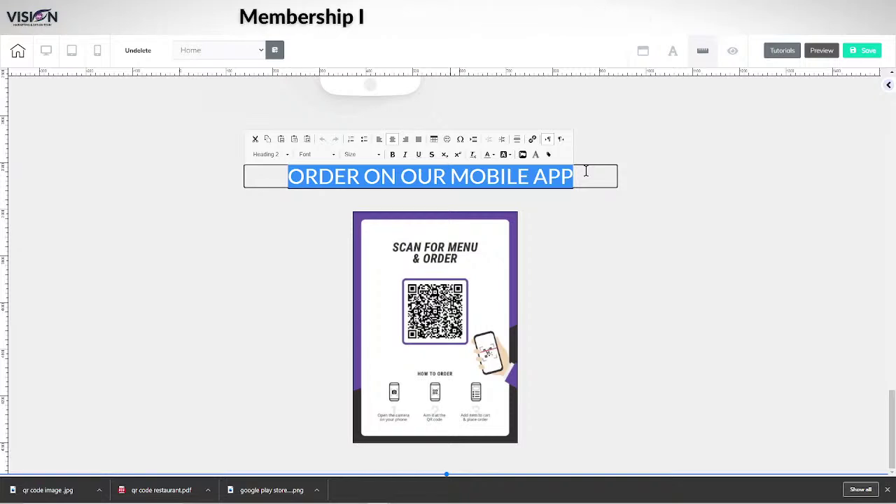
pyautogui.write('SCAN')
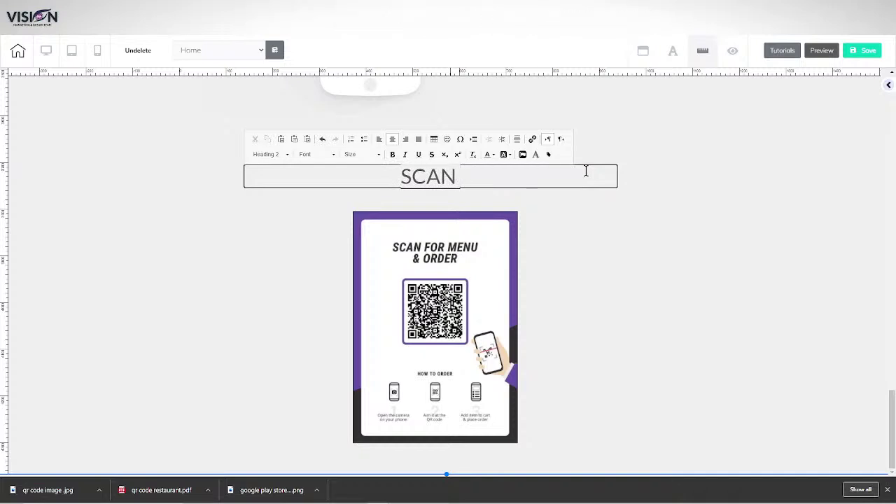
pyautogui.write(' FOR ME')
pyautogui.press('BackSpace')
pyautogui.press('BackSpace')
pyautogui.press('BackSpace')
pyautogui.press('BackSpace')
pyautogui.press('BackSpace')
pyautogui.press('BackSpace')
pyautogui.press('BackSpace')
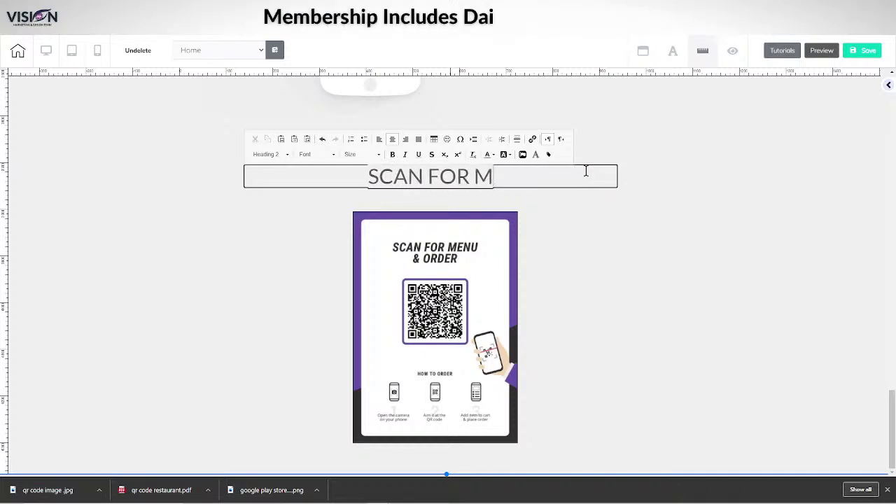
pyautogui.write('CO')
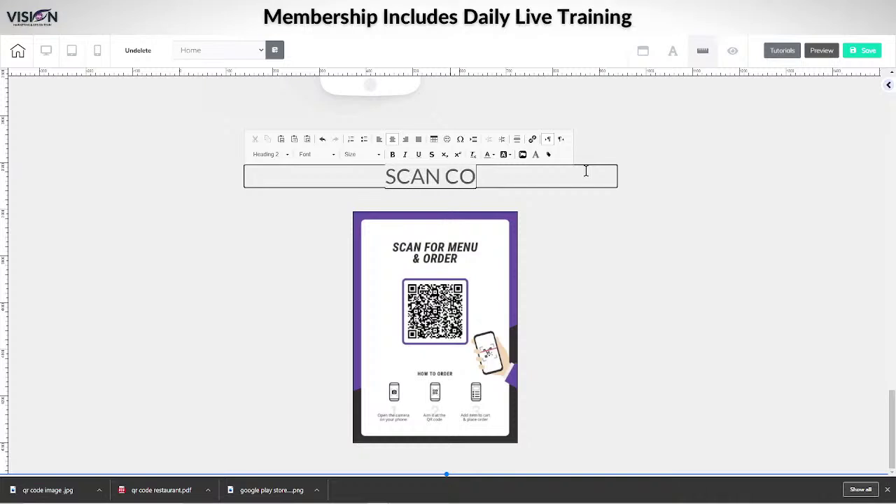
pyautogui.write('DE FOR MENU')
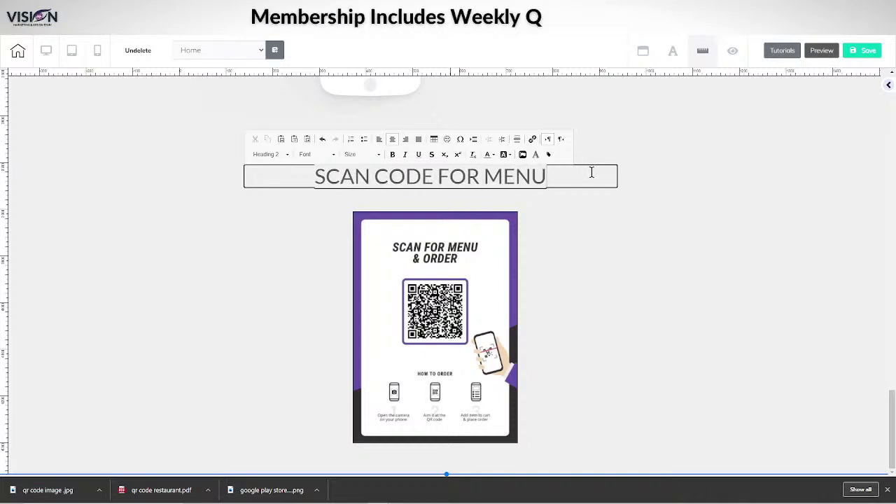
pyautogui.click(572, 261)
# Center the "SCAN CODE FOR MENU" heading and the QR code flyer horizontally in their panel
pyautogui.click(429, 176)
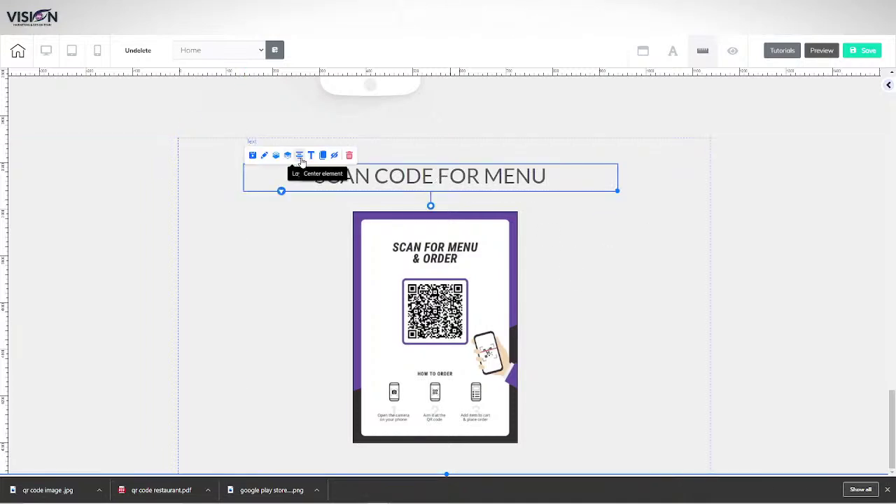
pyautogui.click(299, 156)
pyautogui.click(418, 273)
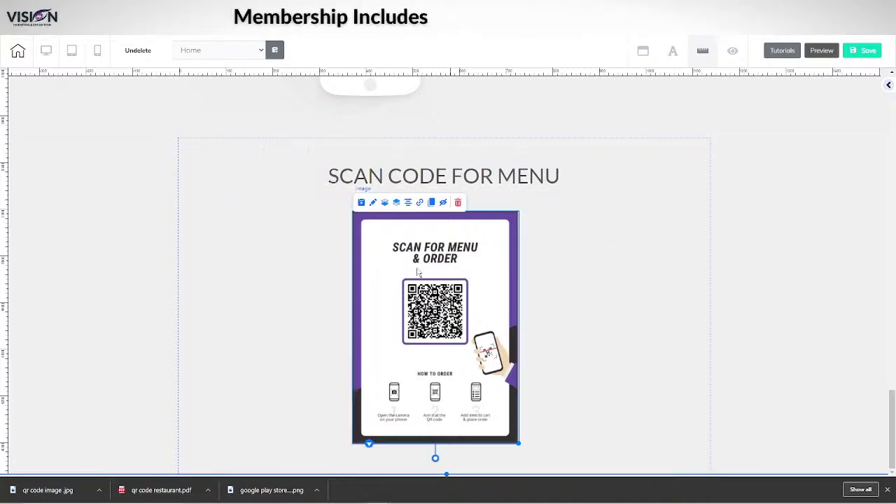
pyautogui.click(408, 202)
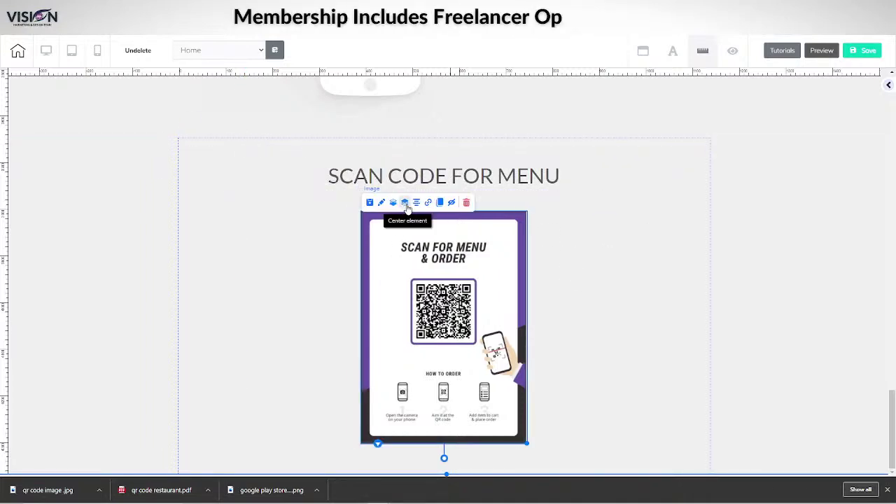
pyautogui.click(709, 284)
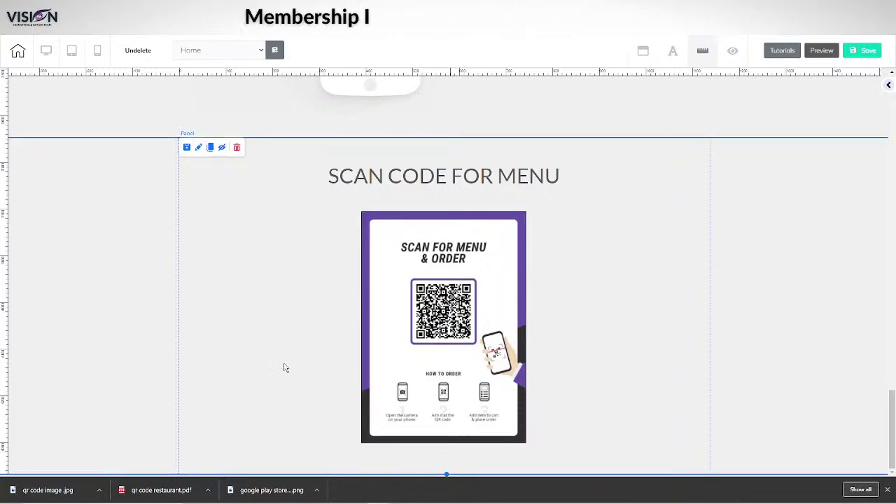
# Raise, enlarge and re-center the QR code flyer beneath the heading, and extend the panel's lower edge to leave room below it
pyautogui.click(459, 416)
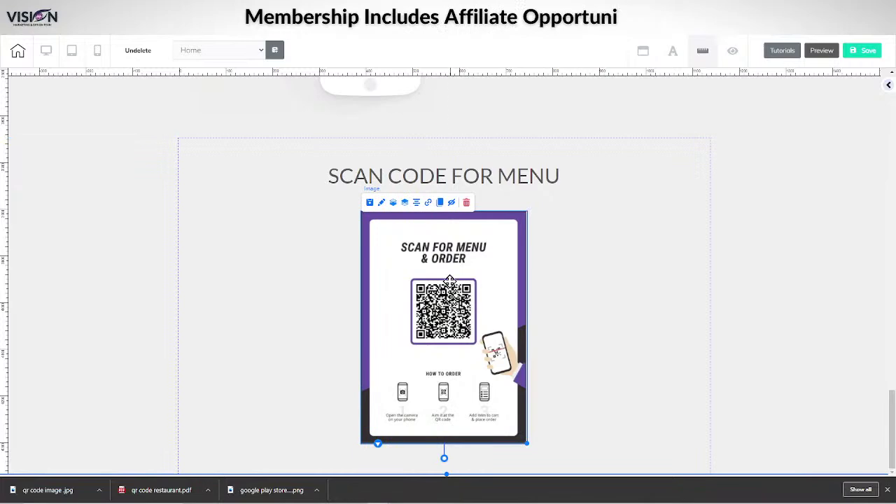
pyautogui.moveTo(450, 280); pyautogui.dragTo(448, 269)
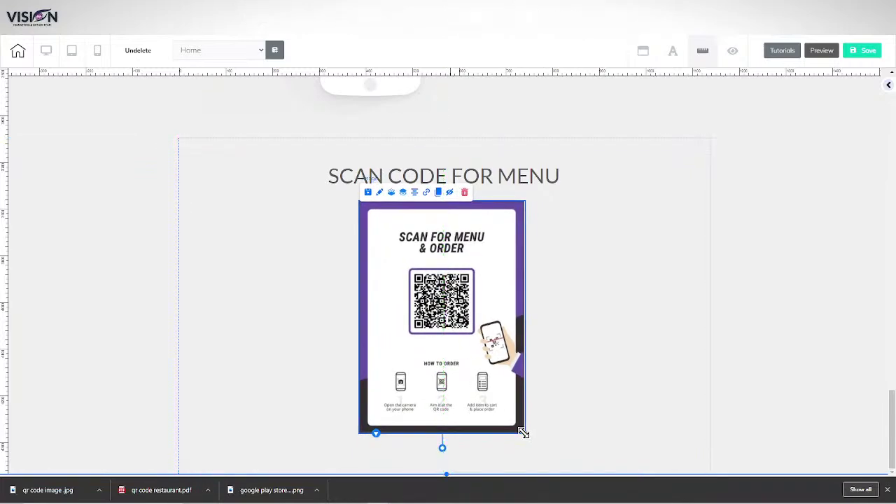
pyautogui.moveTo(524, 433); pyautogui.dragTo(544, 458)
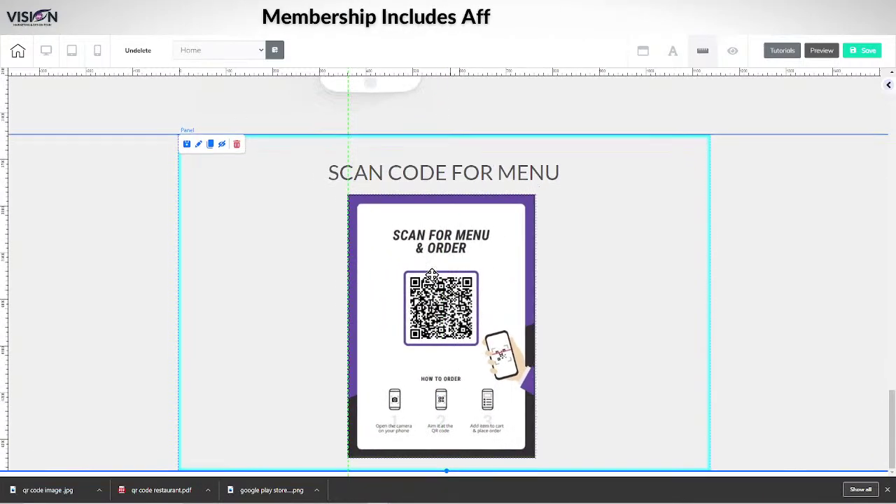
pyautogui.click(432, 274)
pyautogui.click(405, 187)
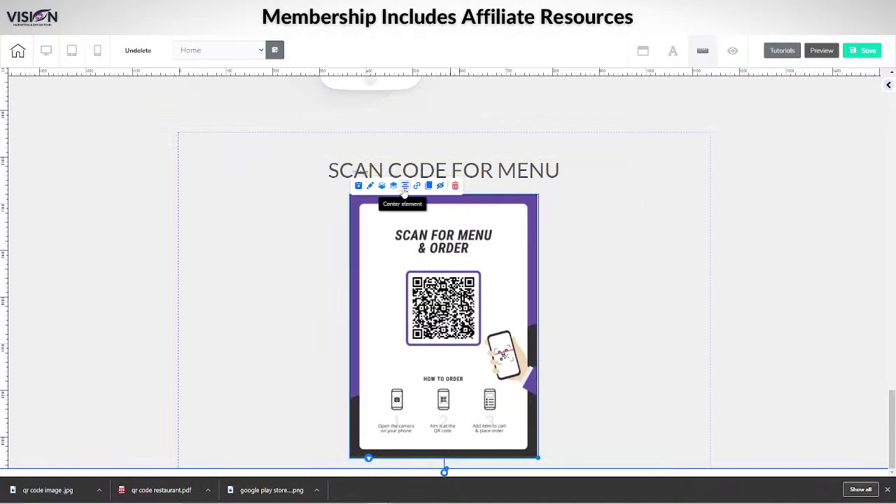
pyautogui.click(560, 441)
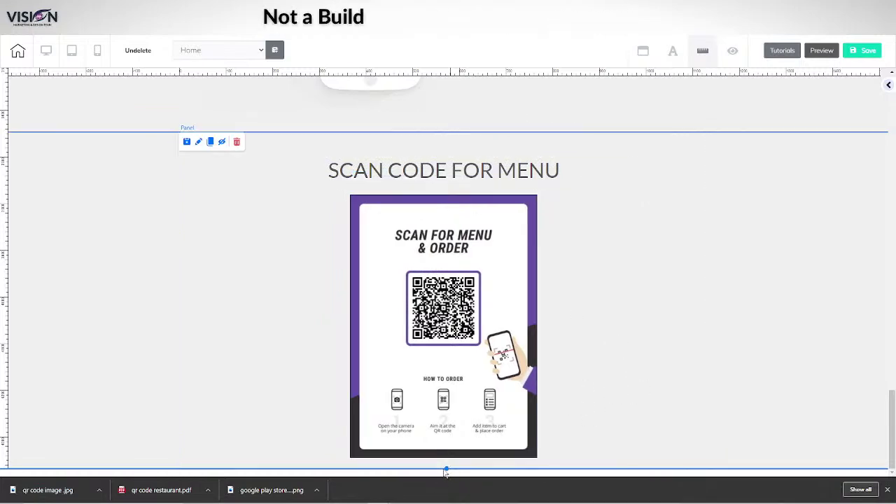
pyautogui.moveTo(445, 473); pyautogui.dragTo(444, 486)
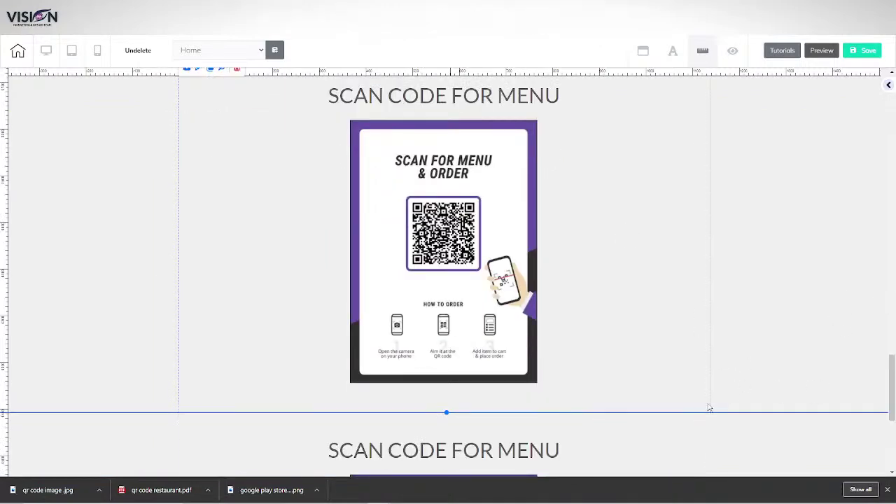
# Duplicate the QR code panel and replace the copy's heading with "DELIVERY LOCATIONS"
pyautogui.scroll(-4, 710, 406)
pyautogui.click(381, 158)
pyautogui.click(382, 158)
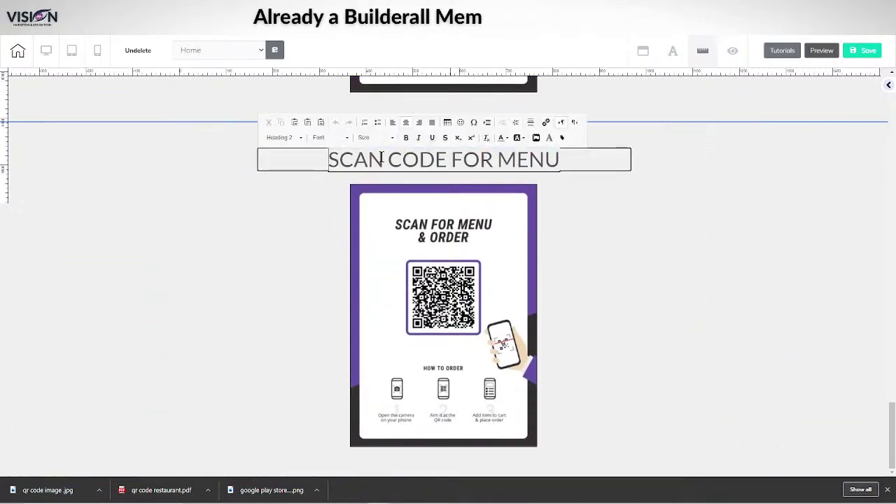
pyautogui.moveTo(310, 163); pyautogui.dragTo(599, 165)
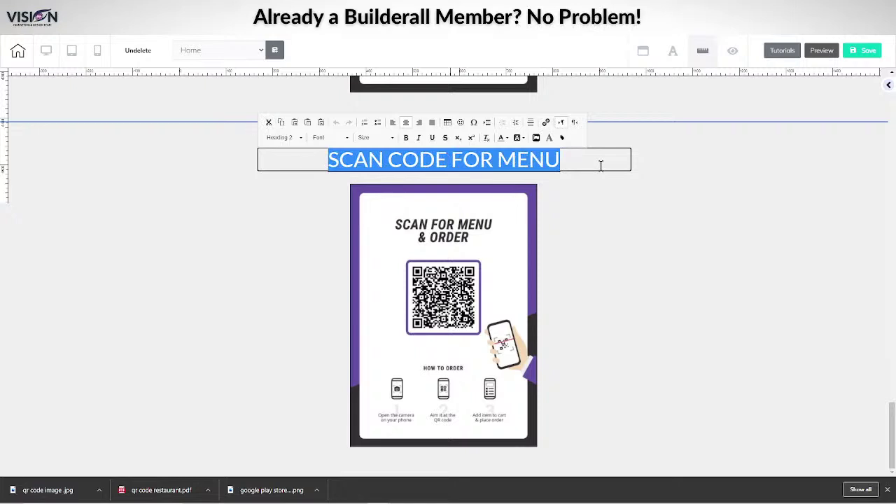
pyautogui.write('DELIVERY L')
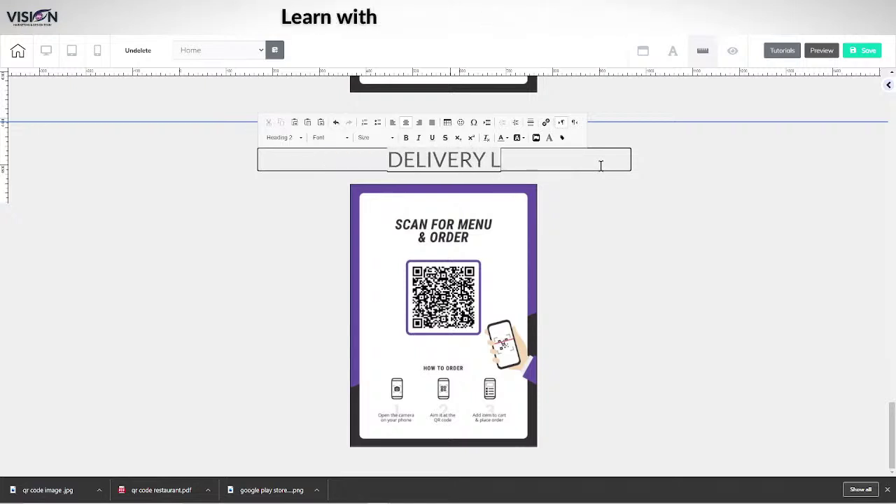
pyautogui.write('OCATIONS')
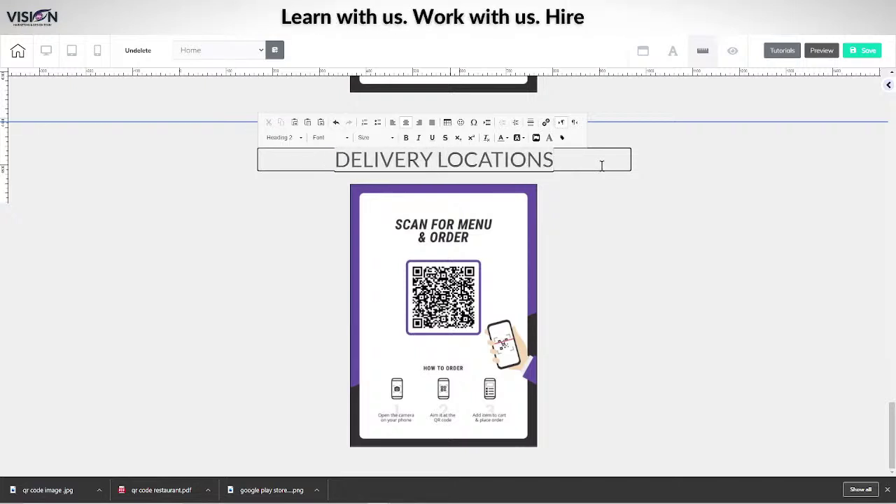
# Delete the QR code flyer image from the "DELIVERY LOCATIONS" panel and confirm the deletion
pyautogui.click(473, 300)
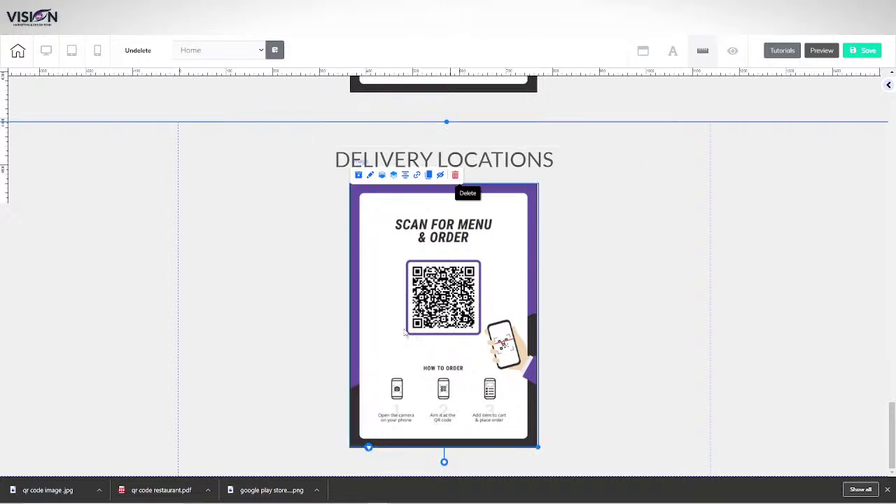
pyautogui.click(455, 176)
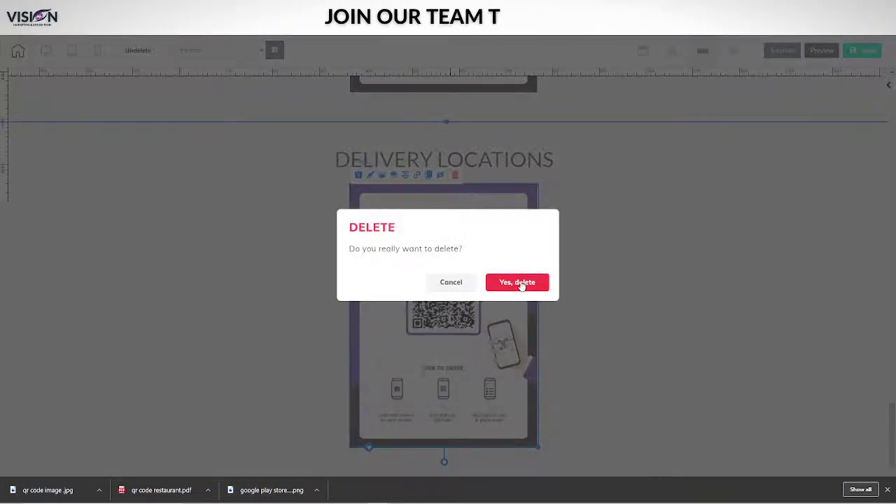
pyautogui.click(518, 283)
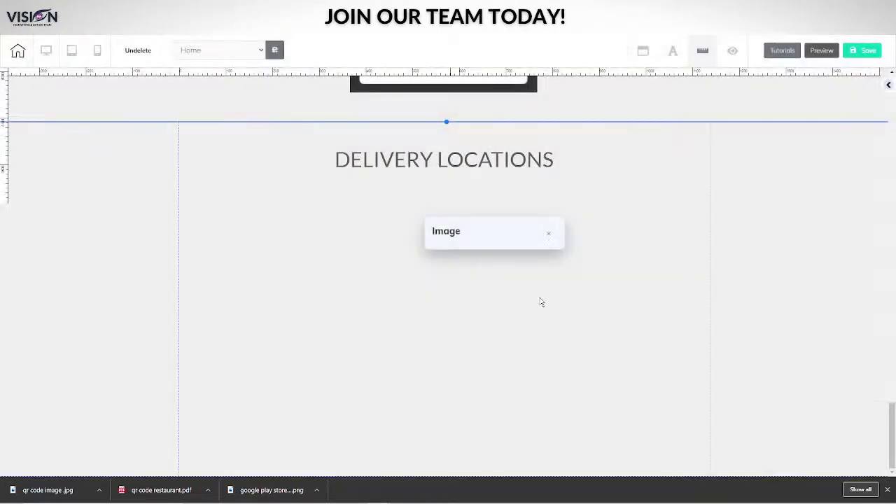
# Save the site, publish it to its Builderall domain, and dismiss the publishing confirmation
pyautogui.click(860, 54)
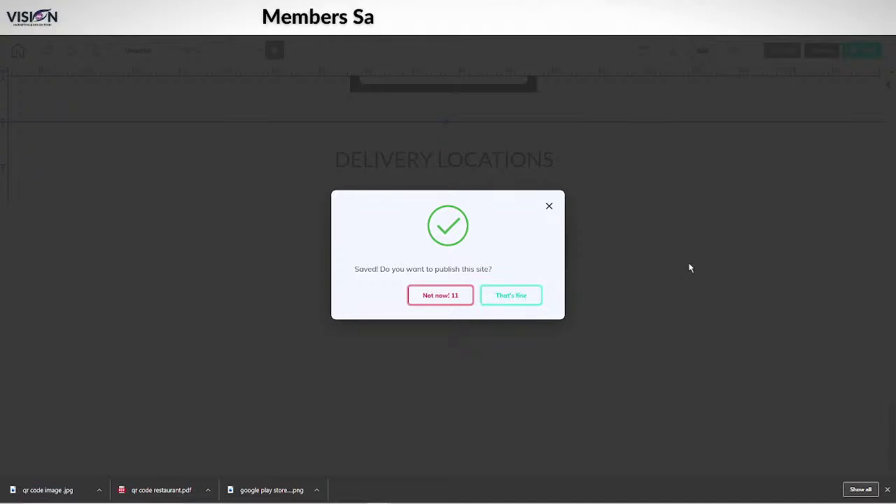
pyautogui.click(504, 300)
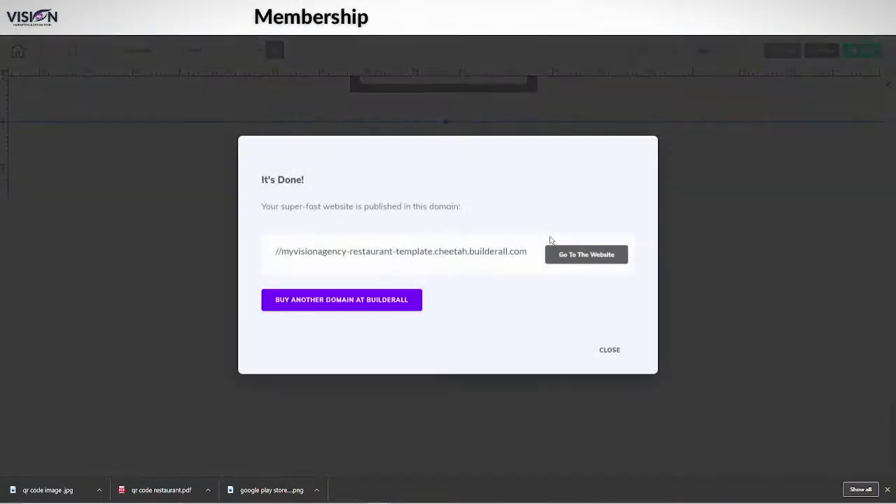
pyautogui.click(610, 349)
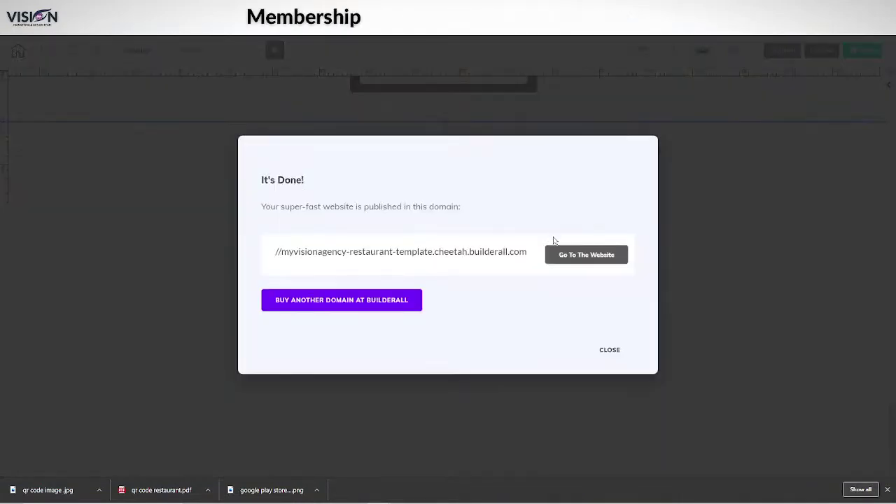
pyautogui.click(606, 350)
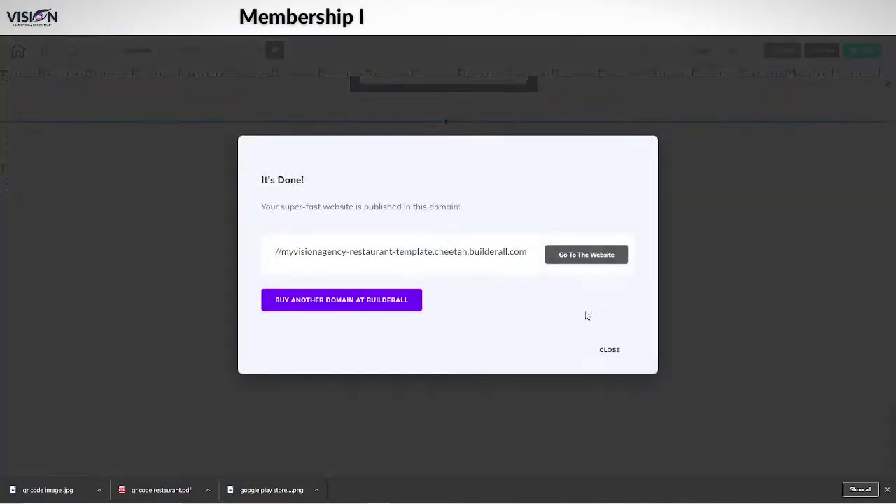
pyautogui.click(610, 350)
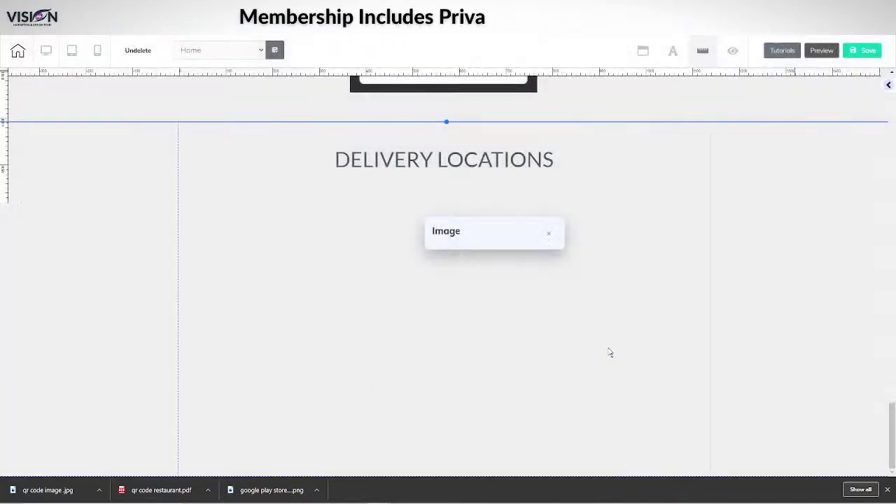
# Close the leftover image settings, add a horizontal image element below the "DELIVERY LOCATIONS" heading, and enlarge it to about half the panel's width
pyautogui.click(548, 236)
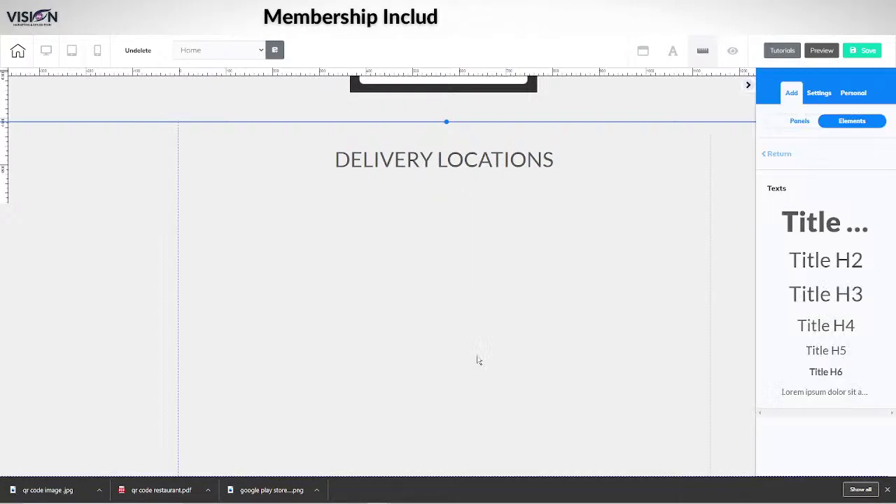
pyautogui.click(777, 156)
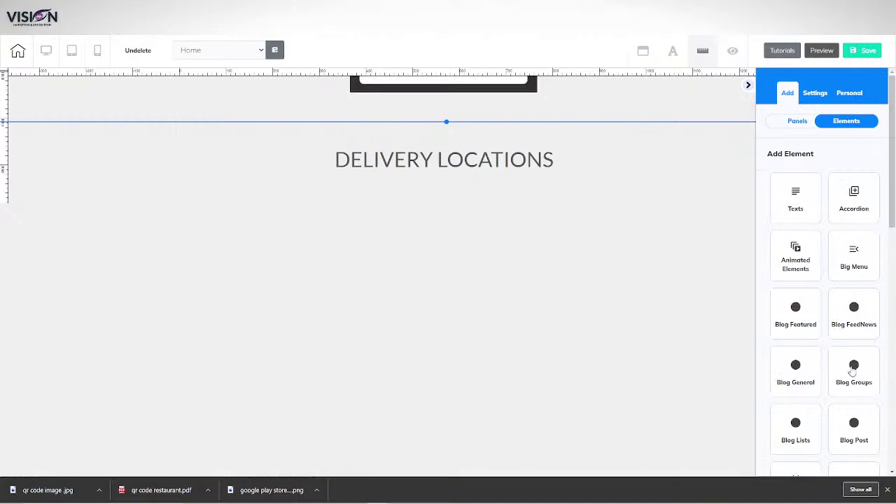
pyautogui.scroll(-5, 854, 367)
pyautogui.scroll(-1, 854, 329)
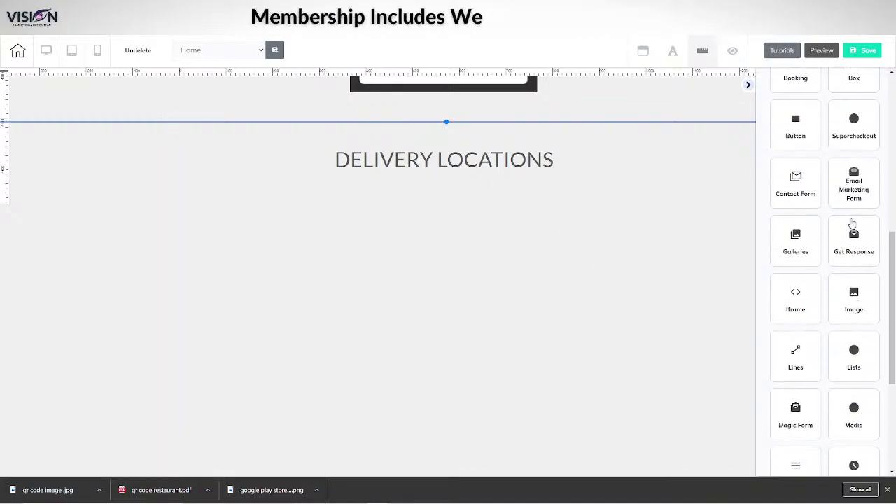
pyautogui.scroll(-3, 853, 223)
pyautogui.click(854, 213)
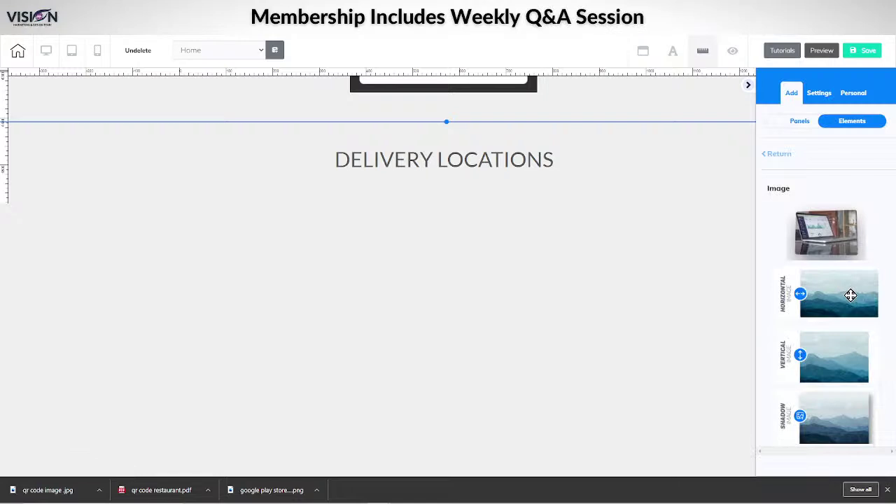
pyautogui.moveTo(851, 295); pyautogui.dragTo(287, 245)
pyautogui.moveTo(310, 277); pyautogui.dragTo(459, 457)
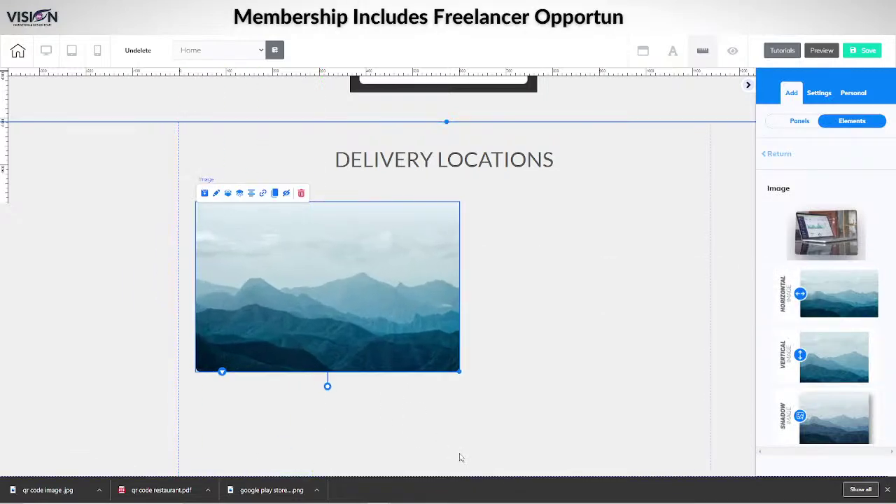
pyautogui.moveTo(286, 265); pyautogui.dragTo(301, 284)
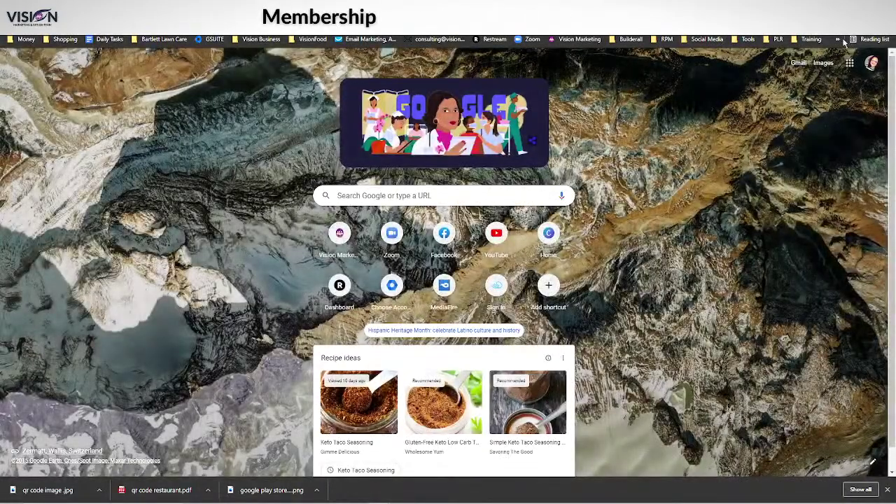
# Switch to a new browser tab and open the bookmarked "Draw a circle with a radius on a map" tool from Map Developers
pyautogui.click(839, 40)
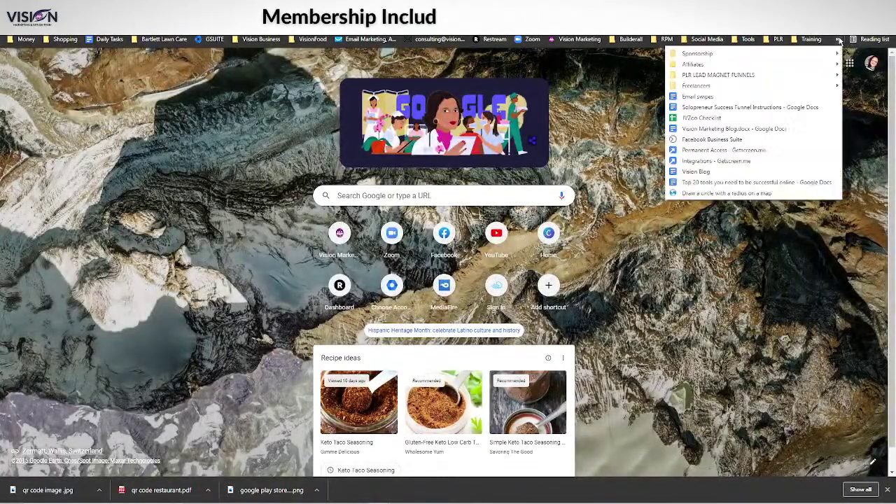
pyautogui.click(707, 198)
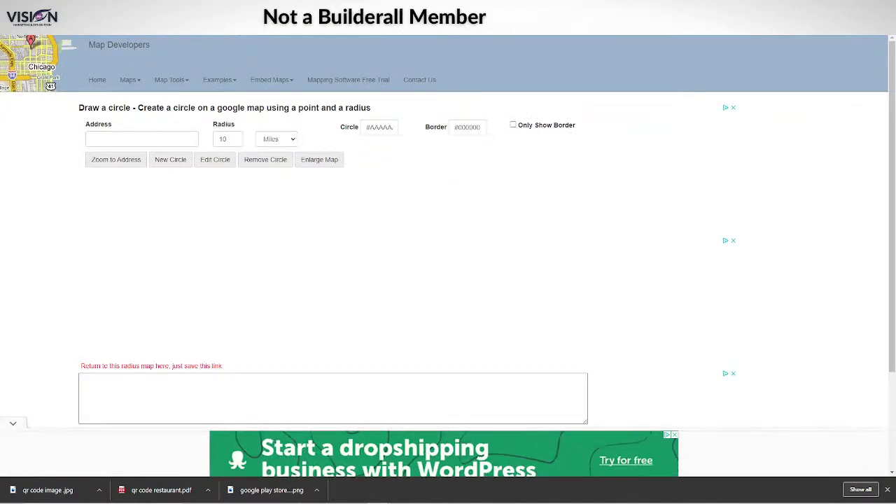
pyautogui.rightClick(204, 26)
pyautogui.click(228, 92)
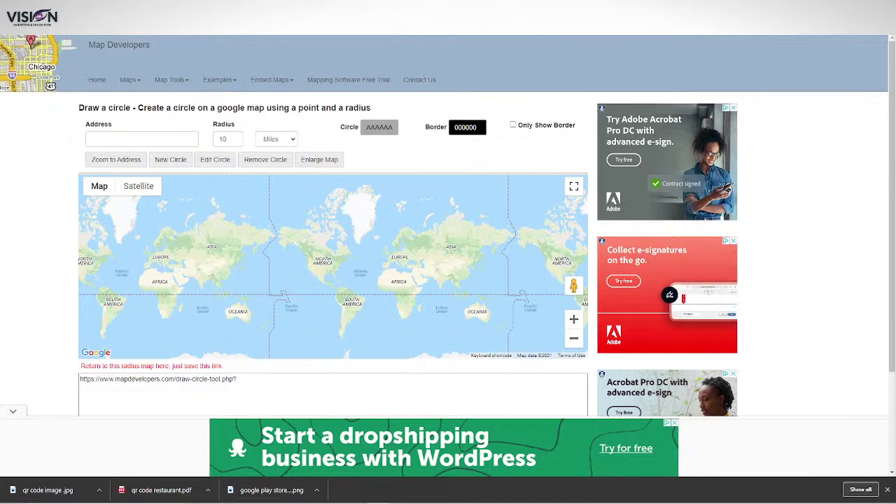
pyautogui.scroll(-1, 23, 362)
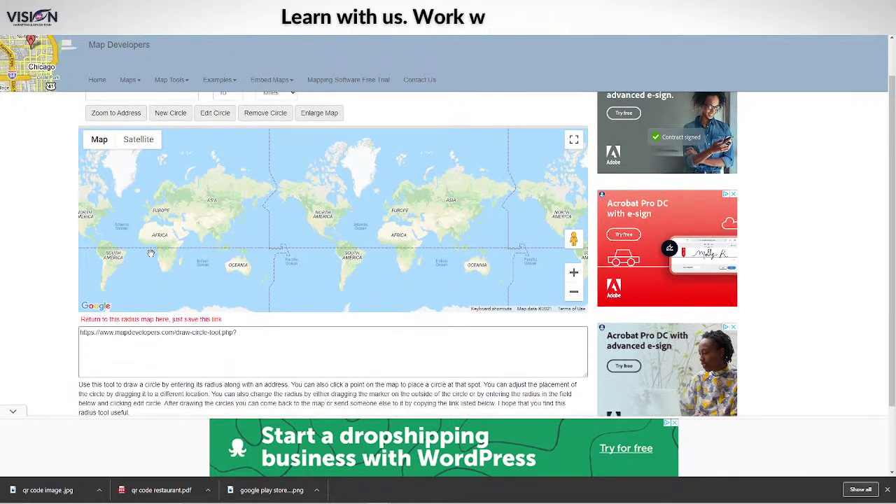
pyautogui.scroll(1, 79, 153)
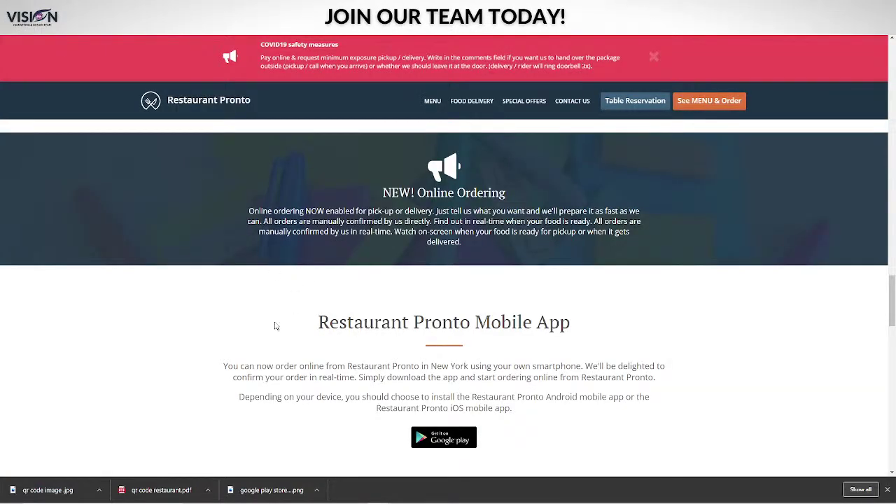
# Open the Contact Us page of the Restaurant Pronto site and copy the restaurant's street address from its contact details
pyautogui.scroll(-10, 241, 325)
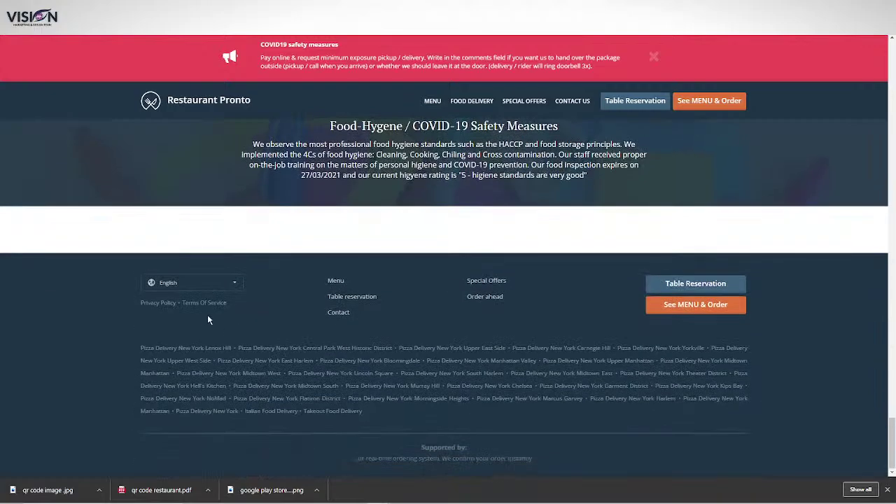
pyautogui.scroll(15, 567, 331)
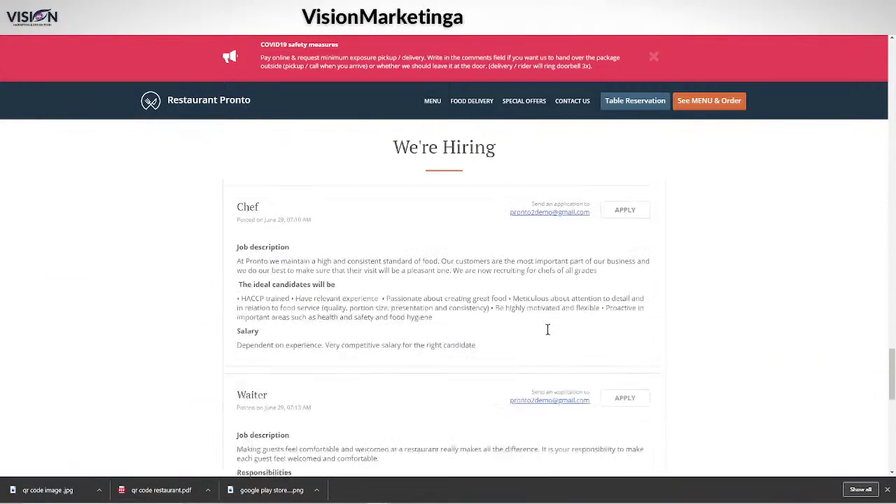
pyautogui.scroll(5, 530, 330)
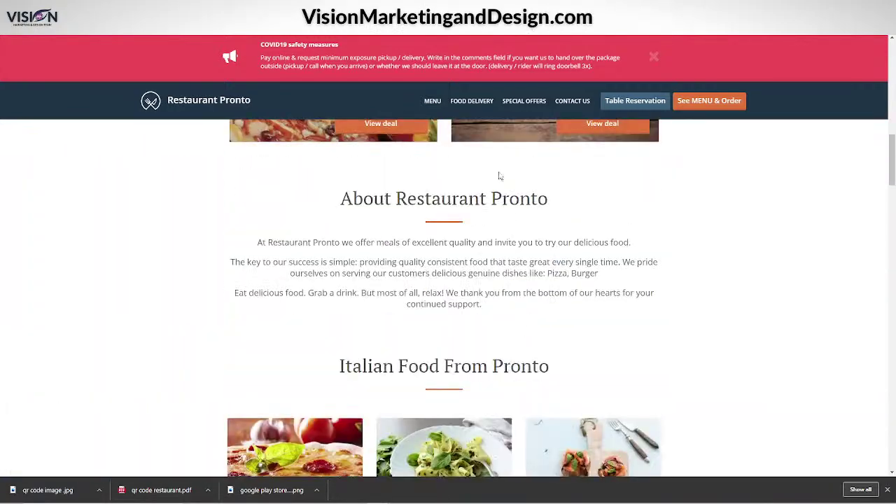
pyautogui.click(572, 103)
pyautogui.scroll(-5, 684, 399)
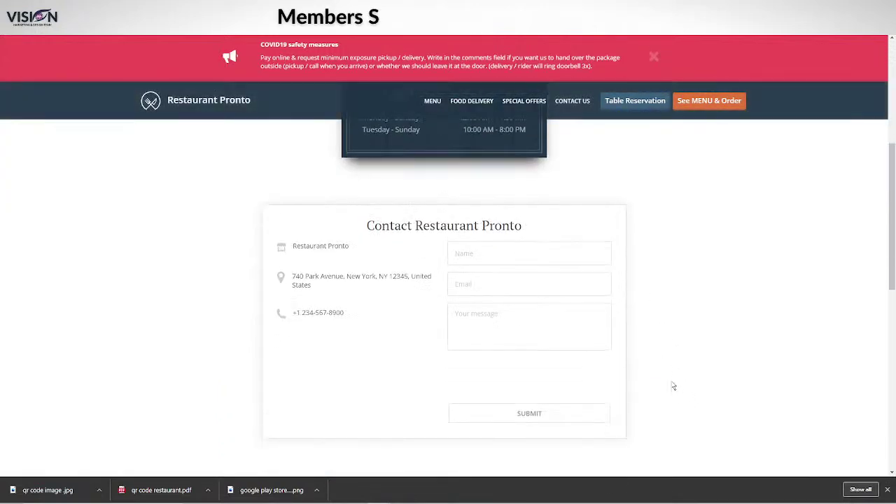
pyautogui.scroll(-2, 673, 386)
pyautogui.scroll(2, 670, 383)
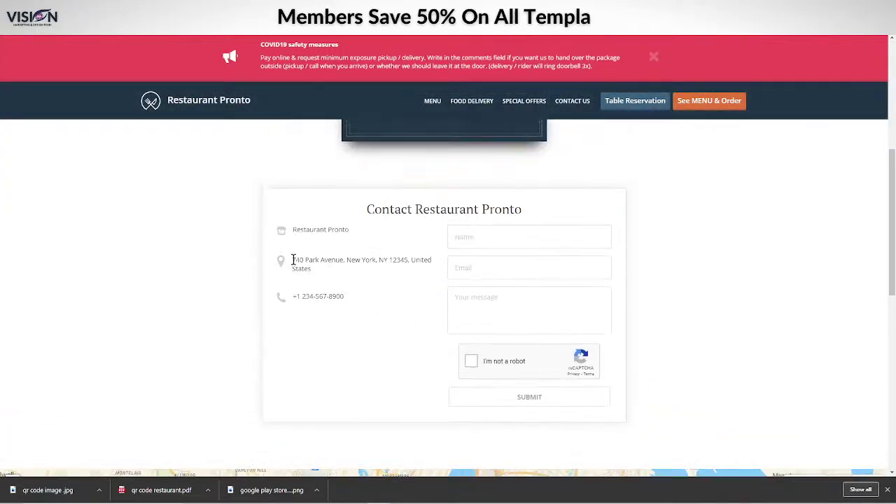
pyautogui.moveTo(294, 259); pyautogui.dragTo(306, 271)
pyautogui.rightClick(303, 265)
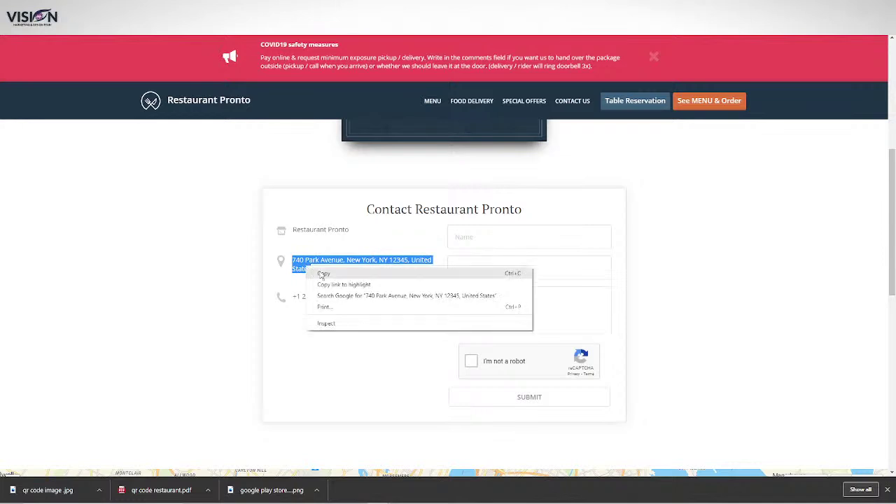
pyautogui.click(322, 273)
# Switch to the Map Developers circle tool, paste the copied restaurant address, and zoom the map to it
pyautogui.click(280, 9)
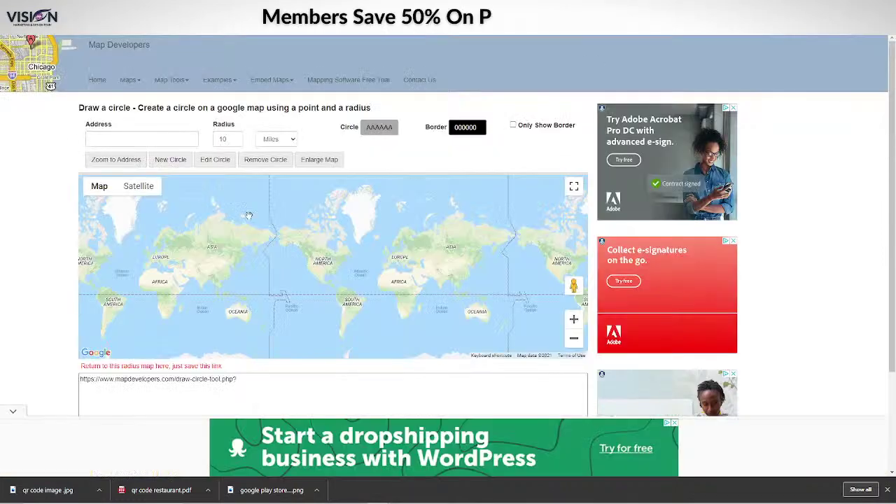
pyautogui.click(112, 140)
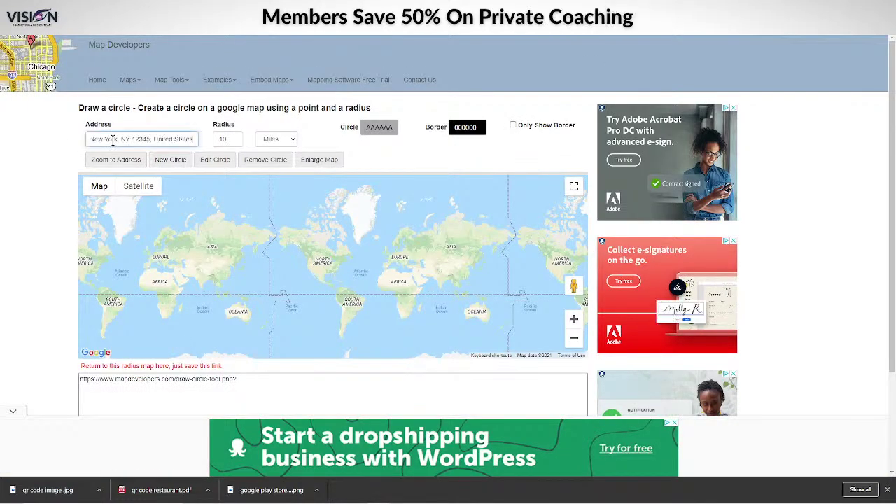
pyautogui.press('Return')
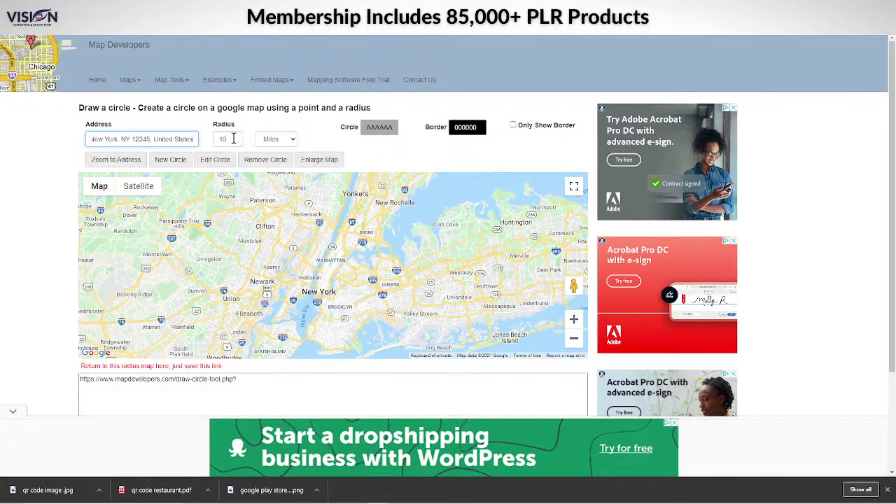
# Add a circle with a 10-mile radius at the restaurant address, adjusting it slightly north and out to a radius of about 11.15 miles
pyautogui.doubleClick(221, 139)
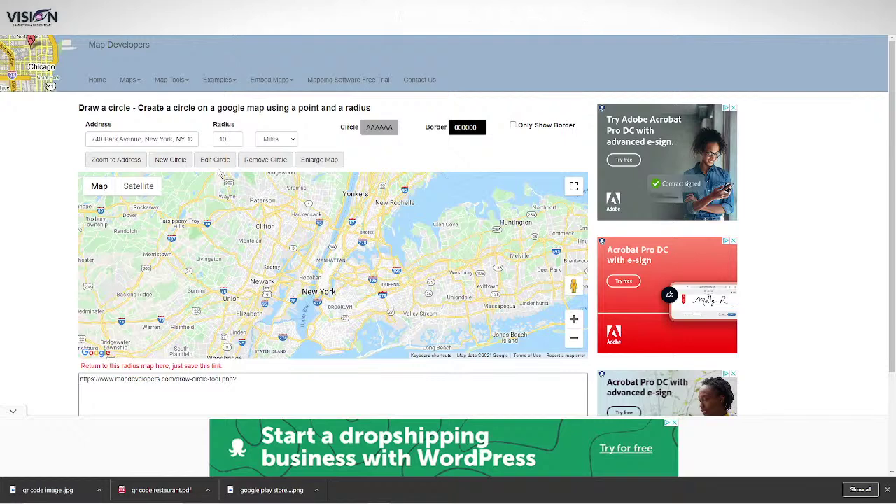
pyautogui.click(167, 160)
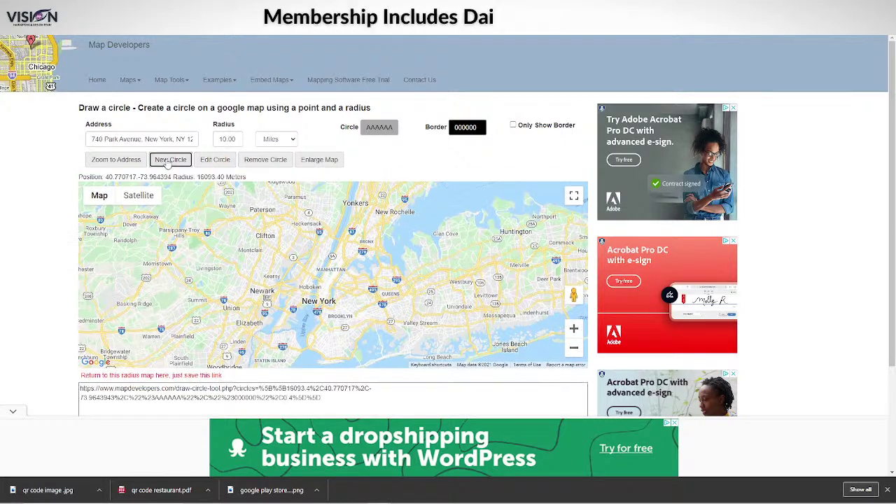
pyautogui.moveTo(342, 261)
pyautogui.mouseDown()
pyautogui.moveTo(294, 273)
pyautogui.moveTo(325, 222)
pyautogui.moveTo(374, 271)
pyautogui.moveTo(195, 264)
pyautogui.moveTo(430, 300)
pyautogui.moveTo(226, 260)
pyautogui.moveTo(360, 254)
pyautogui.moveTo(342, 251)
pyautogui.mouseUp()
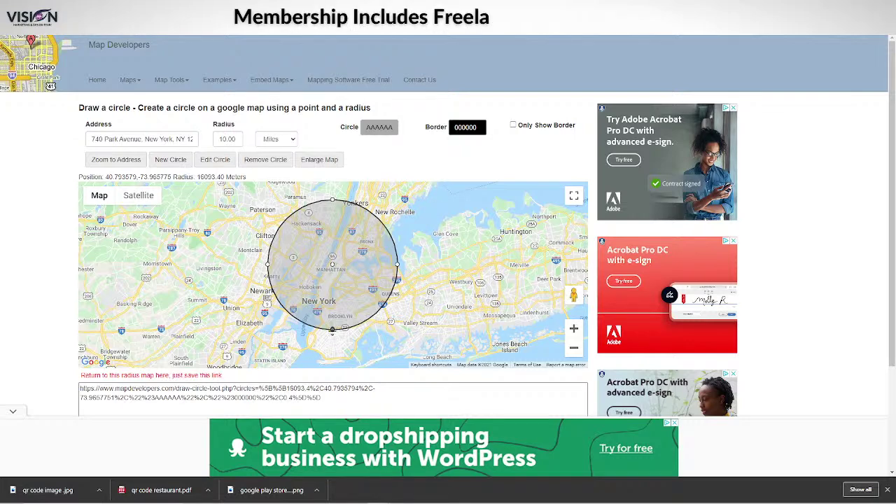
pyautogui.moveTo(332, 329)
pyautogui.mouseDown()
pyautogui.moveTo(334, 310)
pyautogui.moveTo(332, 336)
pyautogui.mouseUp()
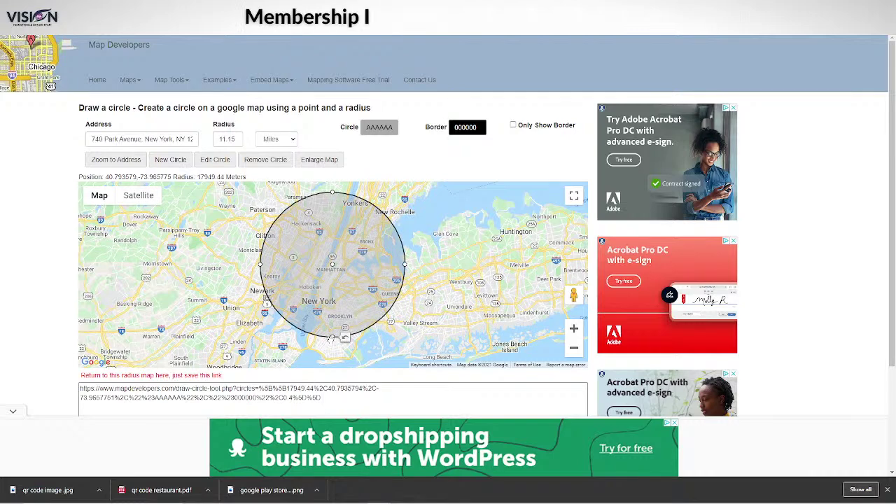
# Recolor the circle's fill to blue 1B25AA and shrink its radius to about 4.89 miles around Manhattan
pyautogui.click(389, 127)
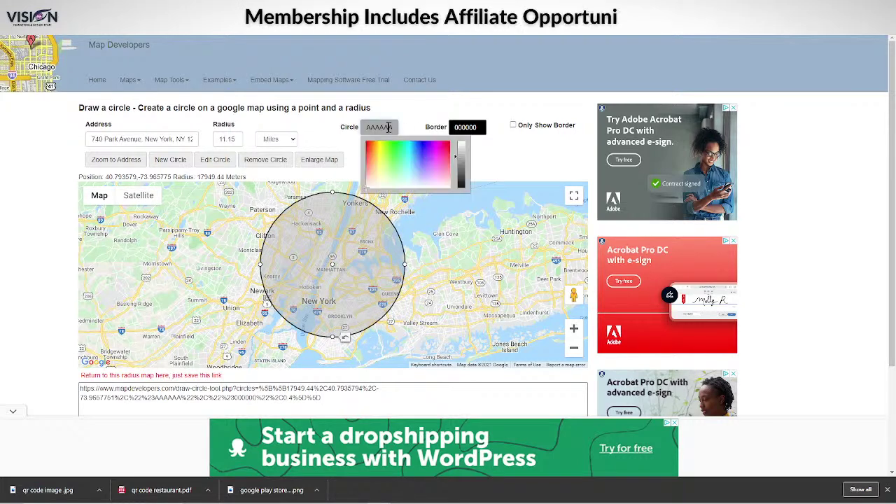
pyautogui.moveTo(421, 154); pyautogui.dragTo(426, 147)
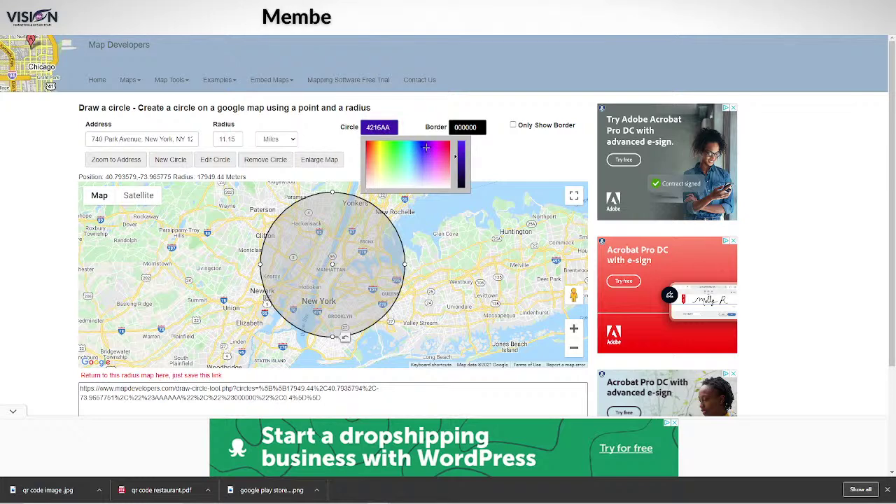
pyautogui.doubleClick(340, 297)
pyautogui.click(390, 128)
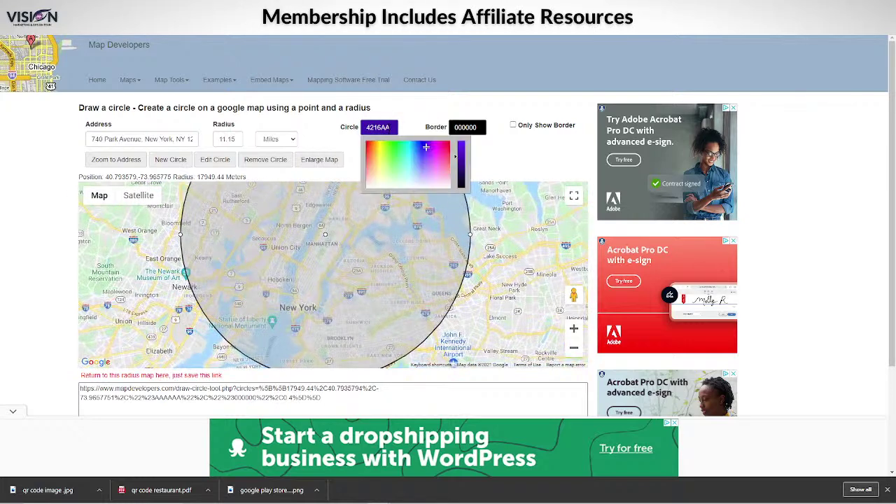
pyautogui.moveTo(426, 148); pyautogui.dragTo(420, 148)
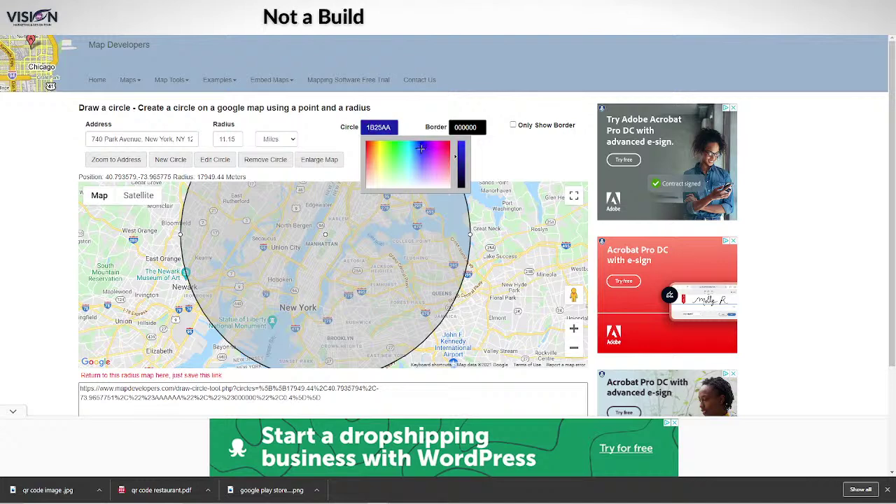
pyautogui.click(209, 159)
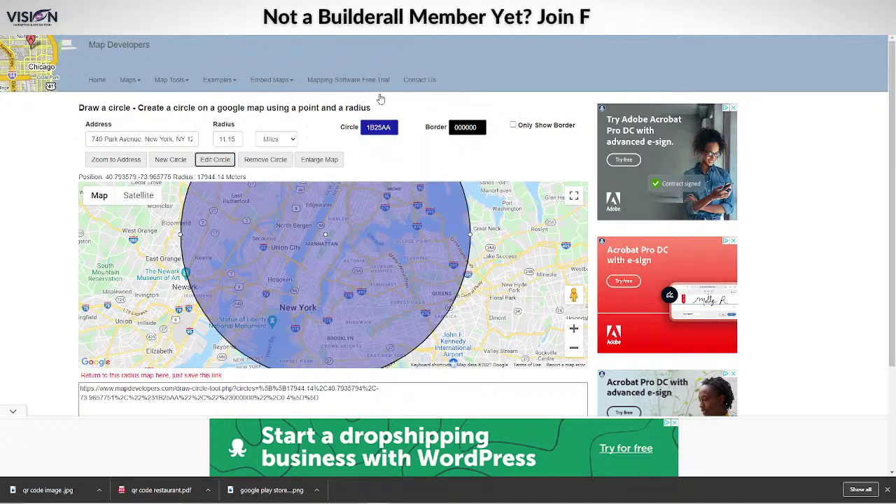
pyautogui.click(574, 352)
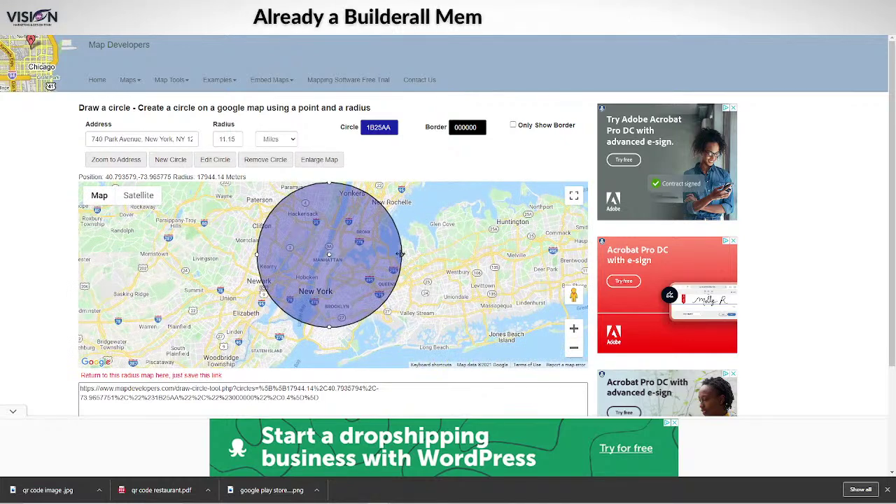
pyautogui.moveTo(403, 256); pyautogui.dragTo(354, 255)
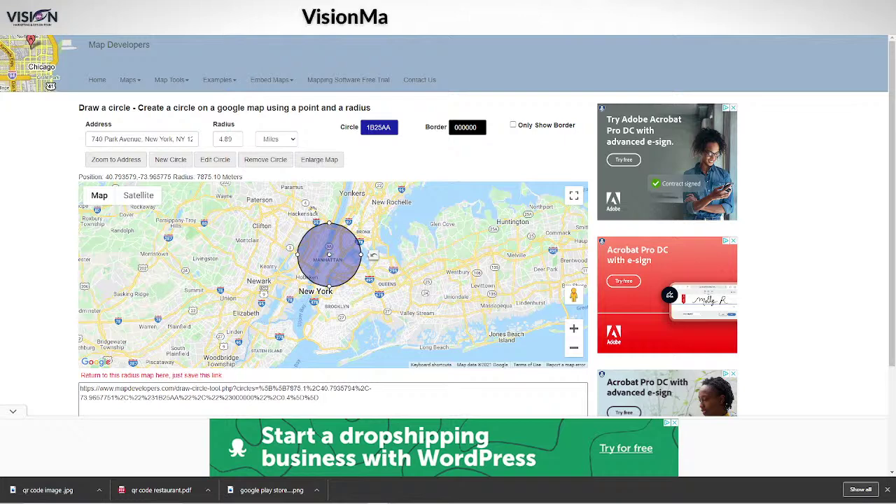
# Add a second circle over the Bronx, just outside the Manhattan circle, with a radius of about 1.40 miles
pyautogui.click(178, 162)
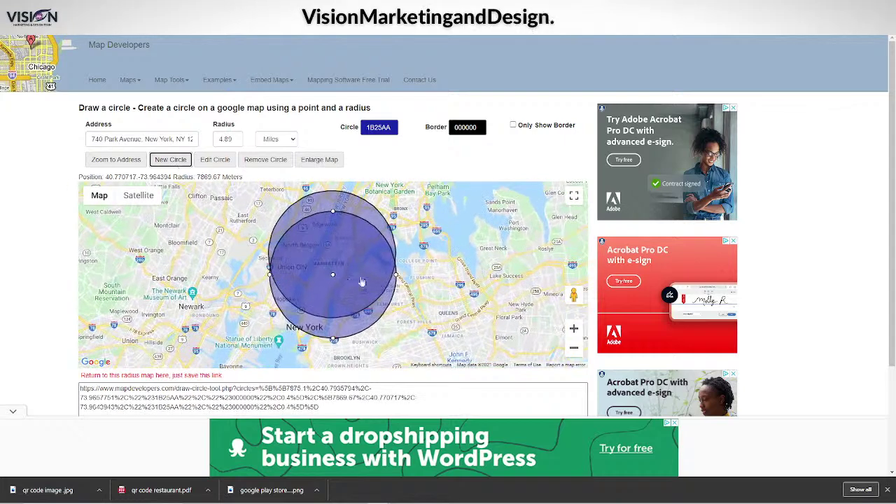
pyautogui.moveTo(343, 285); pyautogui.dragTo(438, 265)
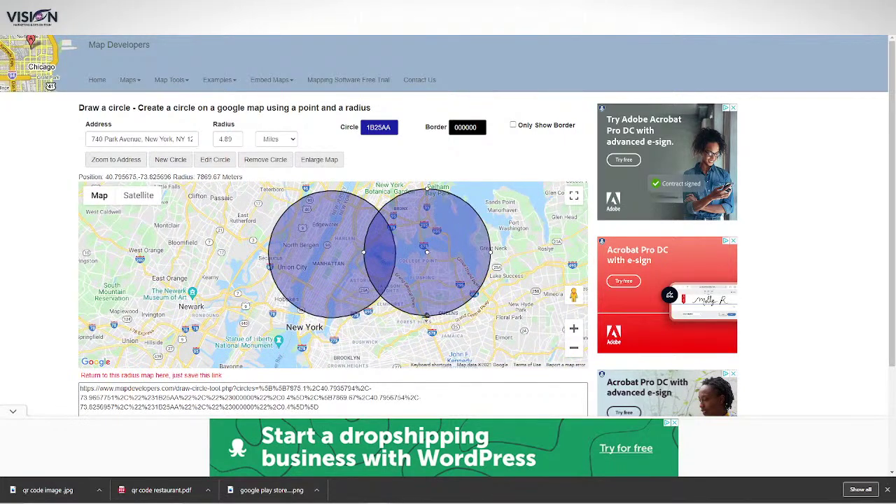
pyautogui.moveTo(427, 315); pyautogui.dragTo(400, 209)
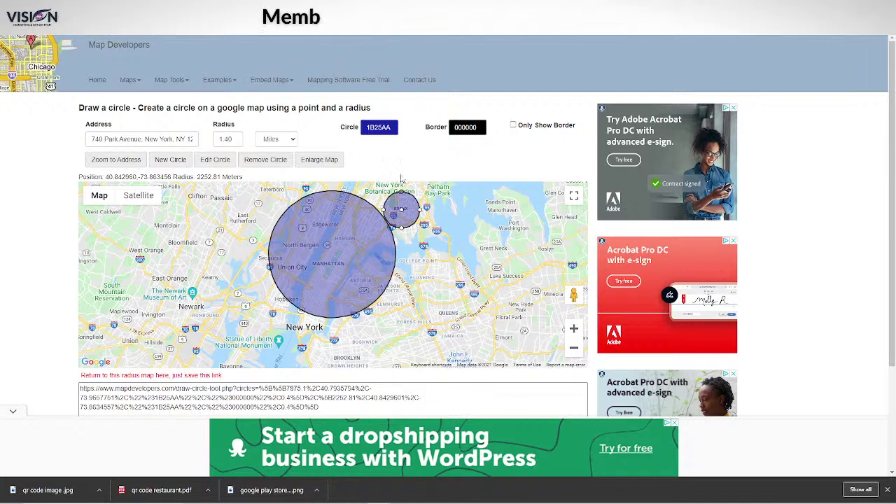
# Recolor the small Bronx circle's fill to red AA3030
pyautogui.click(387, 124)
pyautogui.click(369, 150)
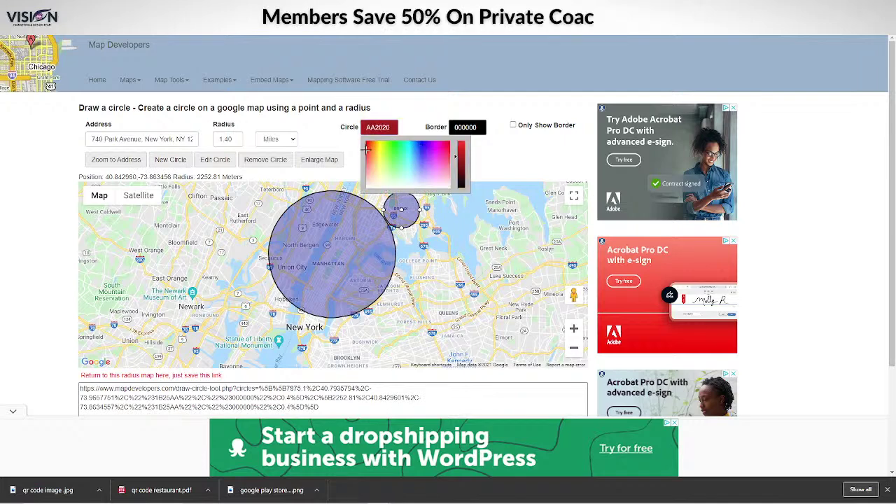
pyautogui.doubleClick(401, 219)
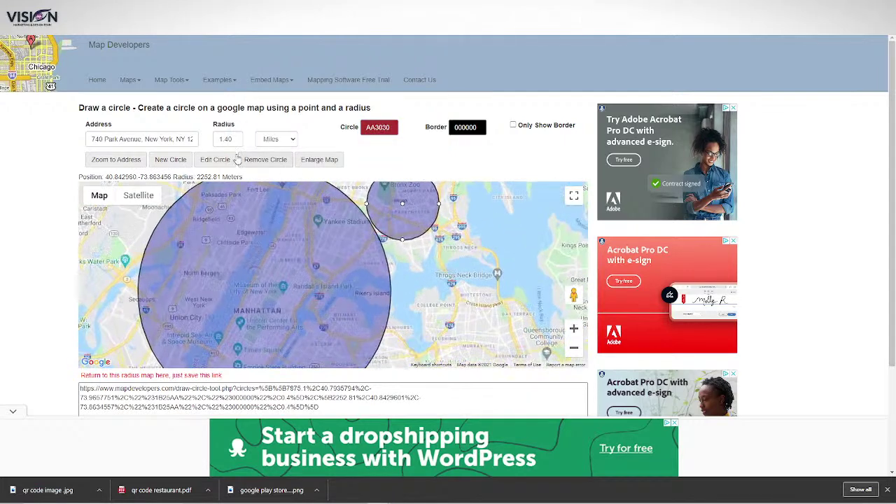
pyautogui.click(203, 165)
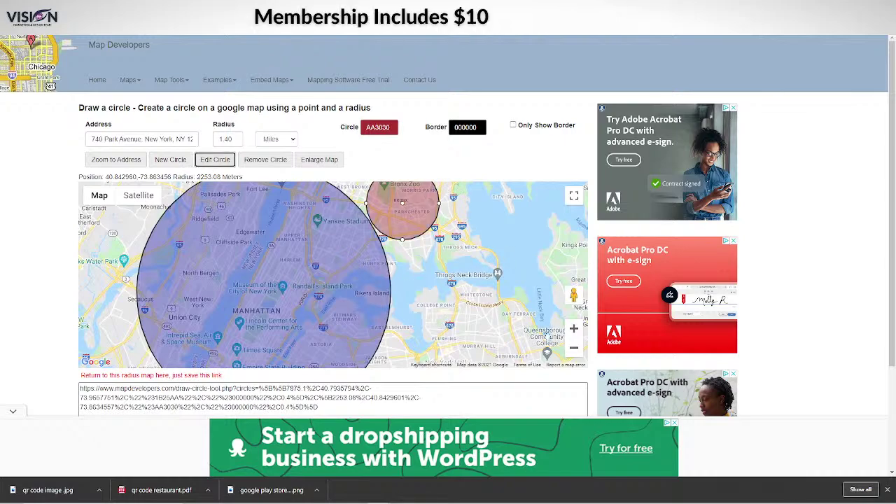
# Add a third circle with a 1.40-mile radius and place it over Hackensack, outside the blue circle
pyautogui.click(574, 349)
pyautogui.click(574, 348)
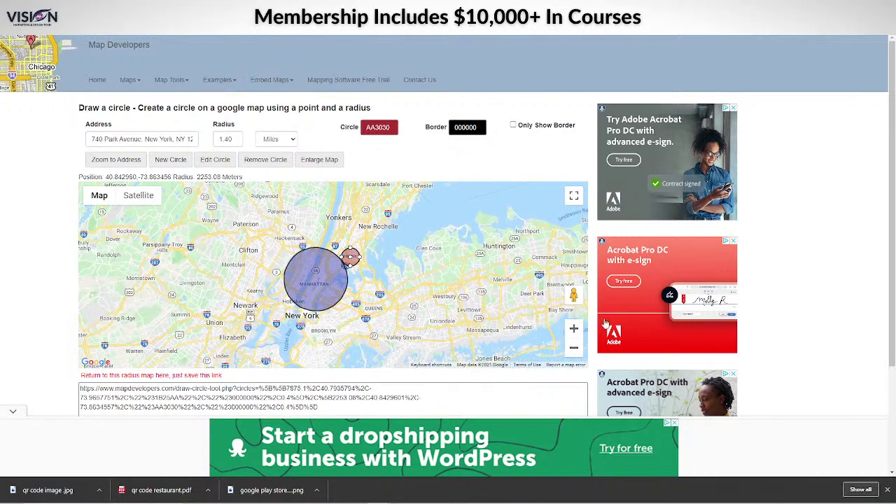
pyautogui.click(574, 328)
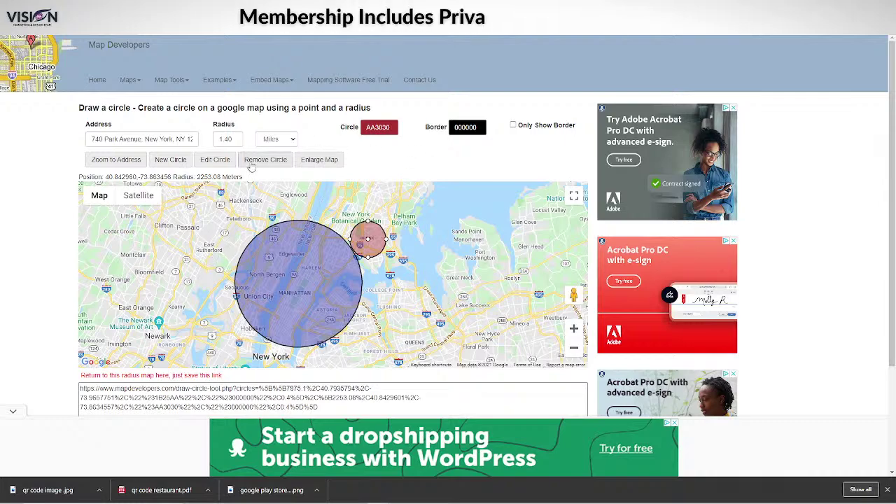
pyautogui.click(180, 161)
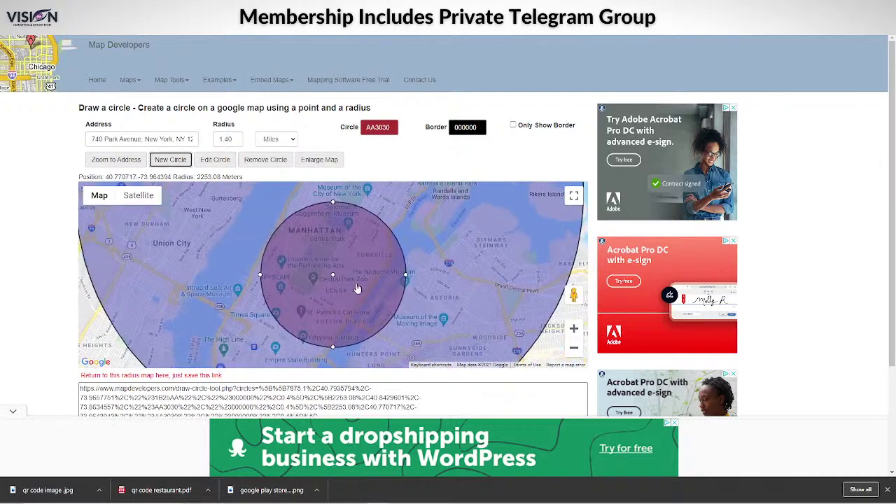
pyautogui.moveTo(377, 286); pyautogui.dragTo(415, 304)
pyautogui.click(575, 348)
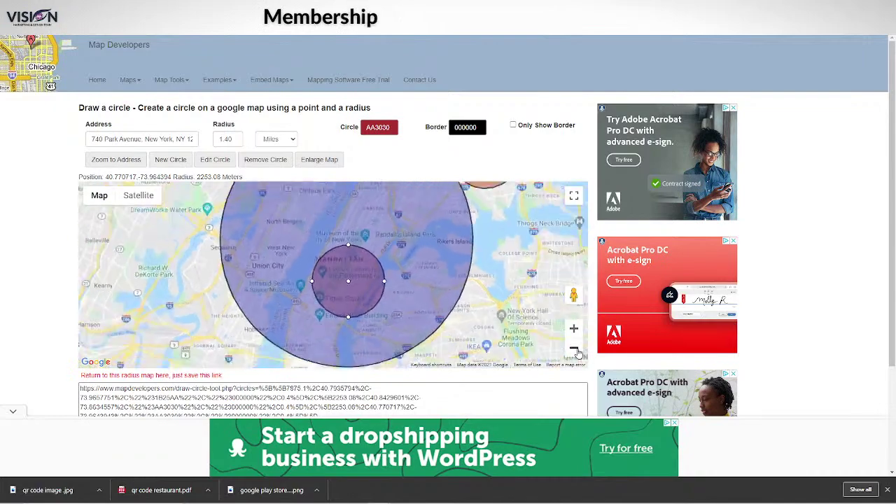
pyautogui.click(574, 349)
pyautogui.click(575, 349)
pyautogui.moveTo(337, 278)
pyautogui.mouseDown()
pyautogui.moveTo(360, 286)
pyautogui.moveTo(338, 266)
pyautogui.mouseUp()
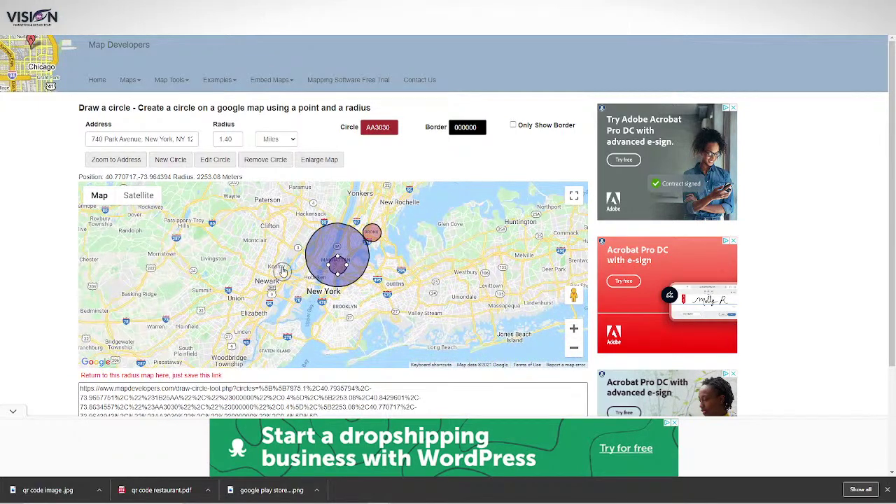
pyautogui.moveTo(302, 219)
pyautogui.mouseDown()
pyautogui.moveTo(317, 219)
pyautogui.moveTo(309, 217)
pyautogui.mouseUp()
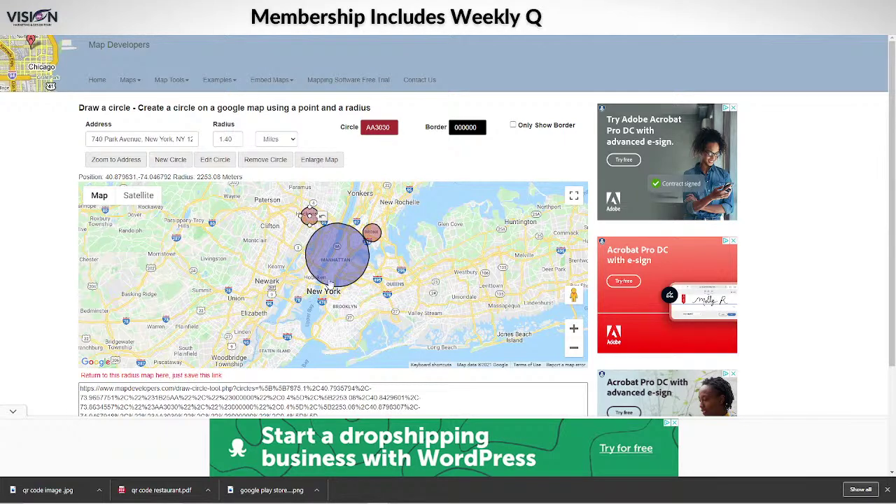
# Recolor the Hackensack circle's fill to green 38AA4F
pyautogui.click(378, 128)
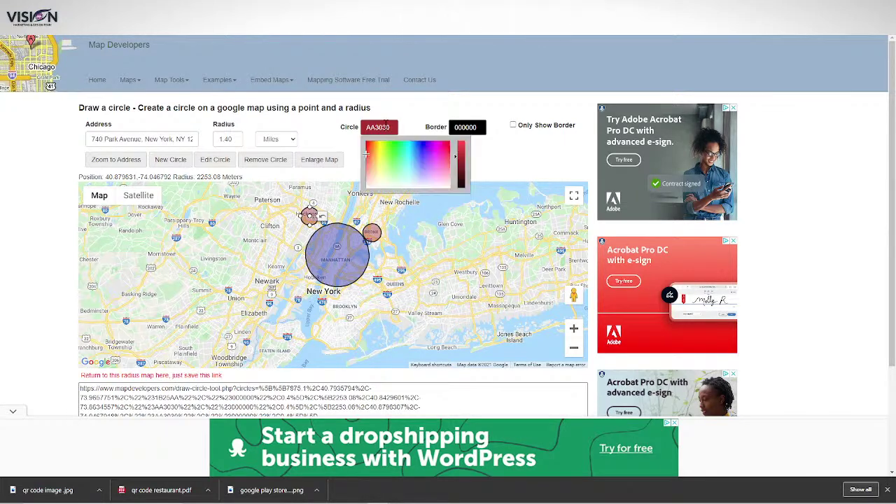
pyautogui.click(426, 146)
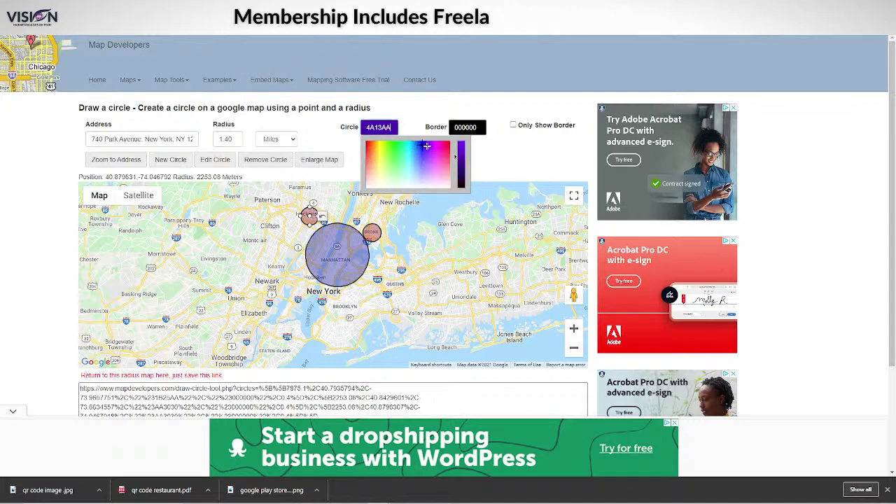
pyautogui.click(390, 150)
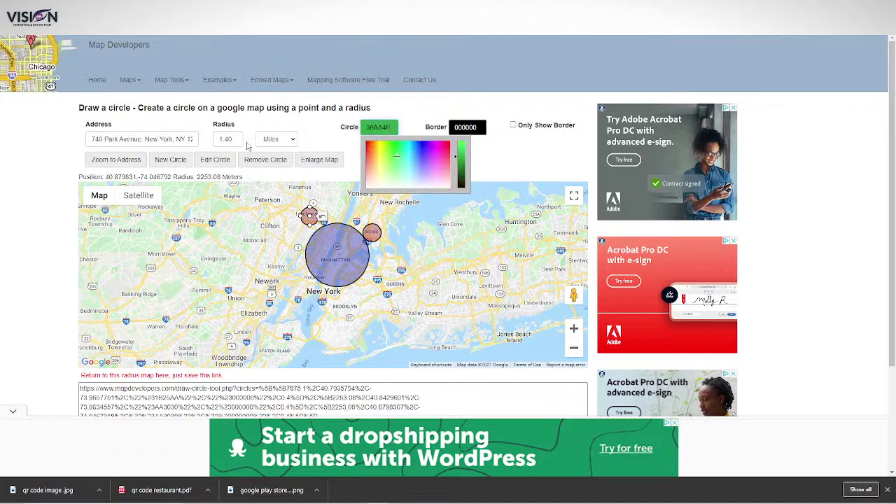
pyautogui.click(209, 160)
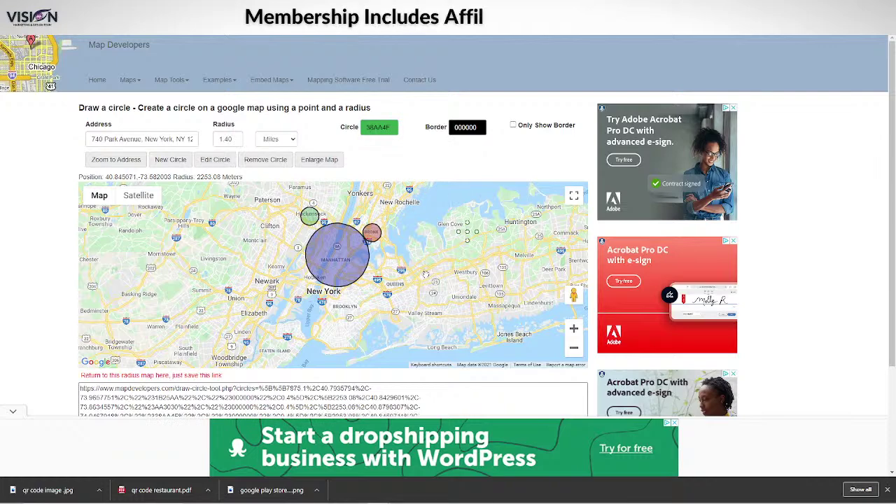
# Remove the extra green circle near Glen Cove from the map
pyautogui.click(467, 231)
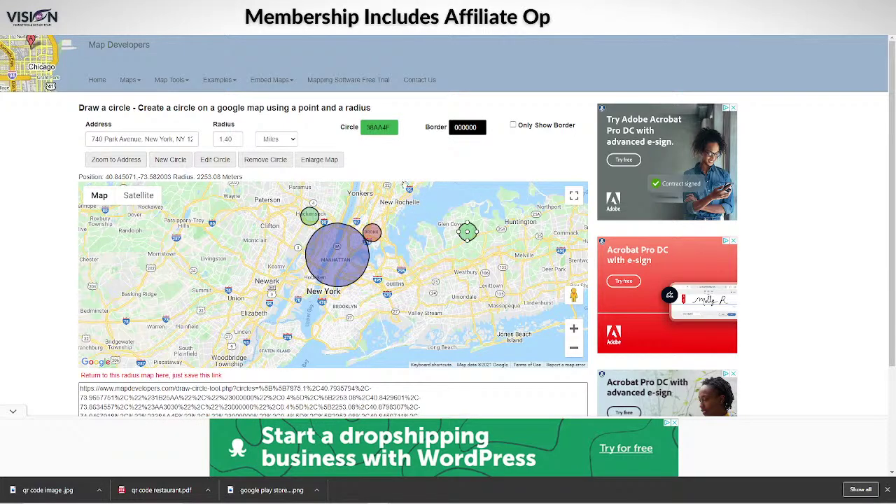
pyautogui.click(260, 163)
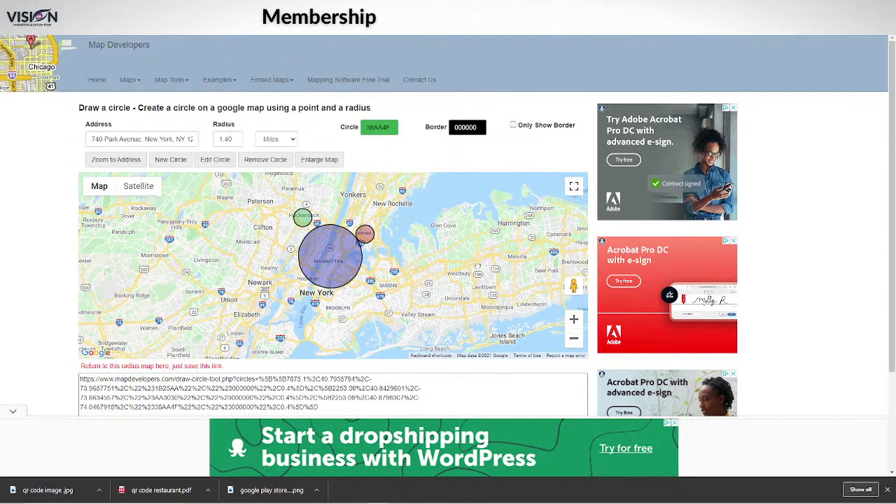
# Switch to Snipping Tool and capture the map area around New York containing the three colored circles
pyautogui.moveTo(477, 267); pyautogui.dragTo(477, 273)
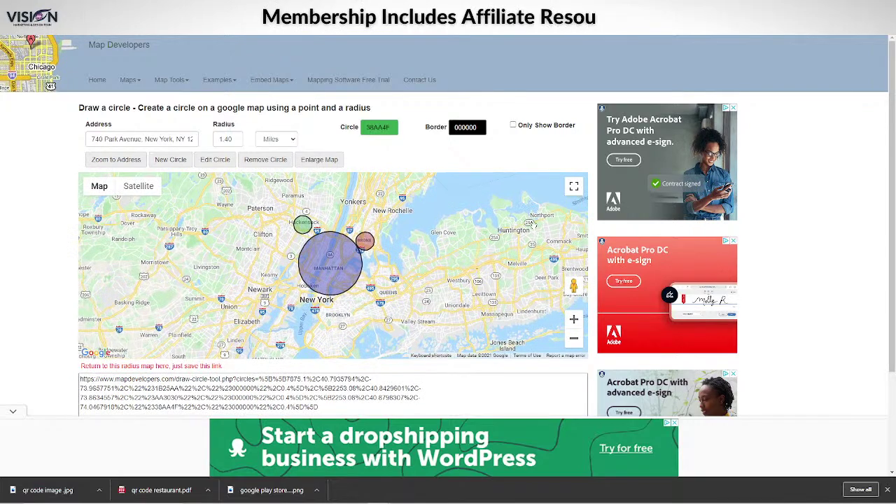
pyautogui.moveTo(196, 502)
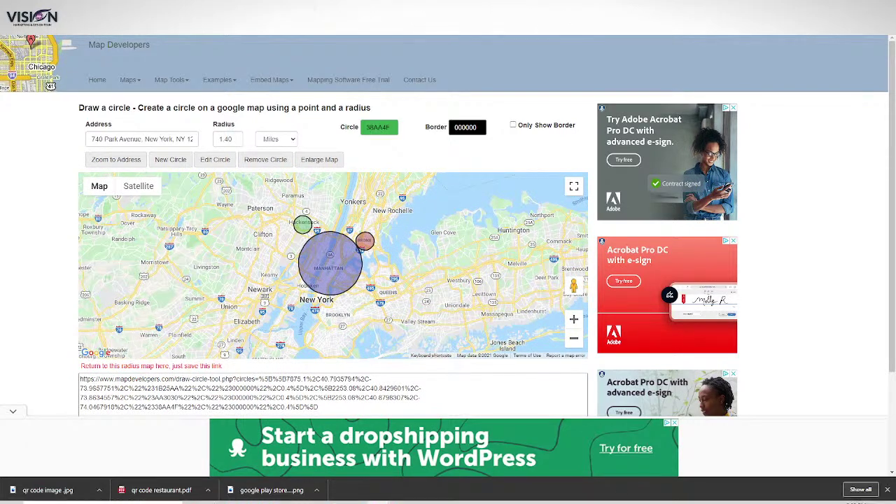
pyautogui.click(332, 499)
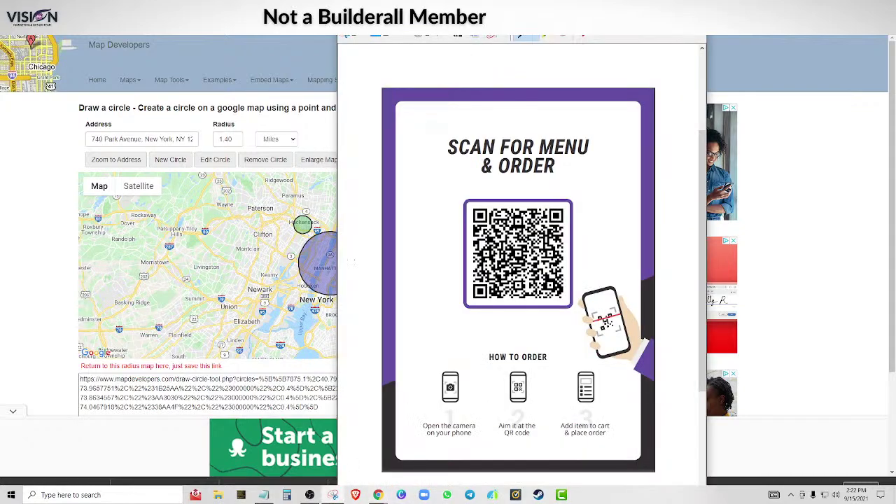
pyautogui.click(351, 34)
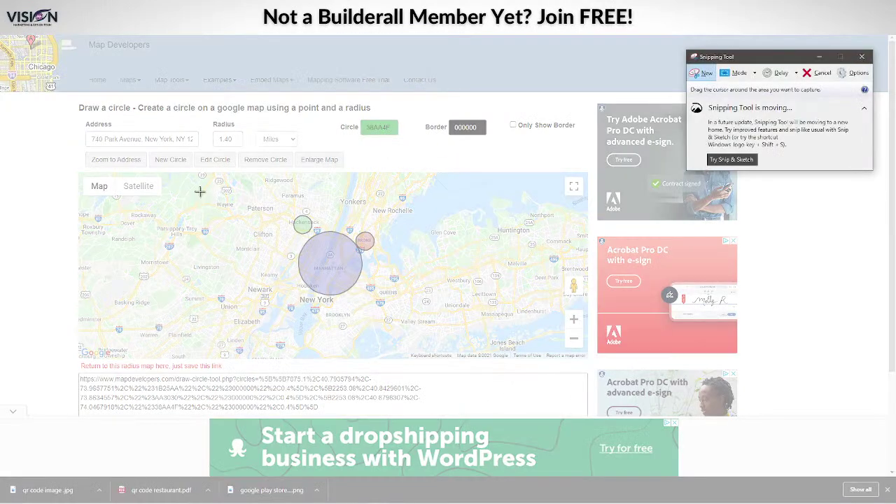
pyautogui.moveTo(218, 174); pyautogui.dragTo(442, 350)
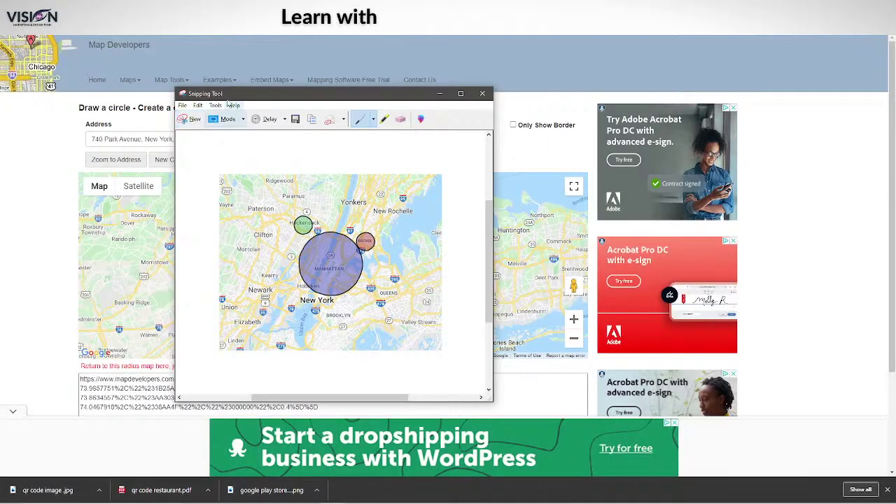
pyautogui.moveTo(279, 95); pyautogui.dragTo(630, 142)
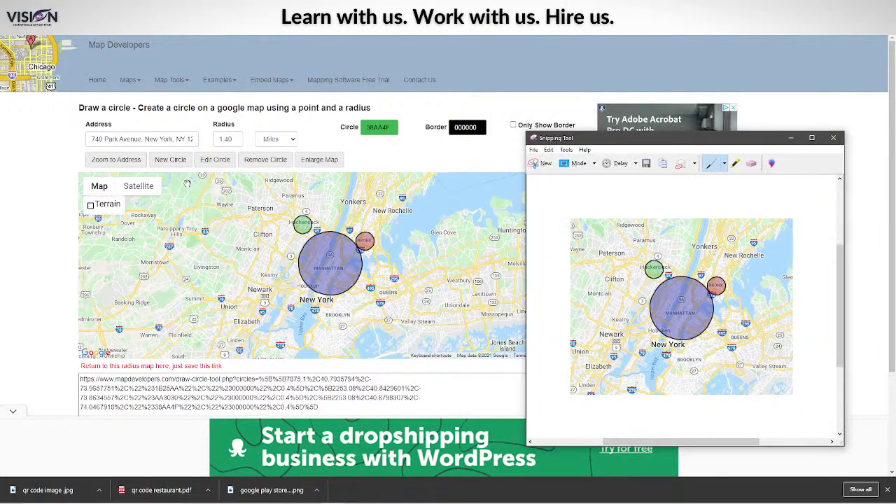
# Compare the map's Satellite and Terrain views and return to the plain map without terrain
pyautogui.click(147, 187)
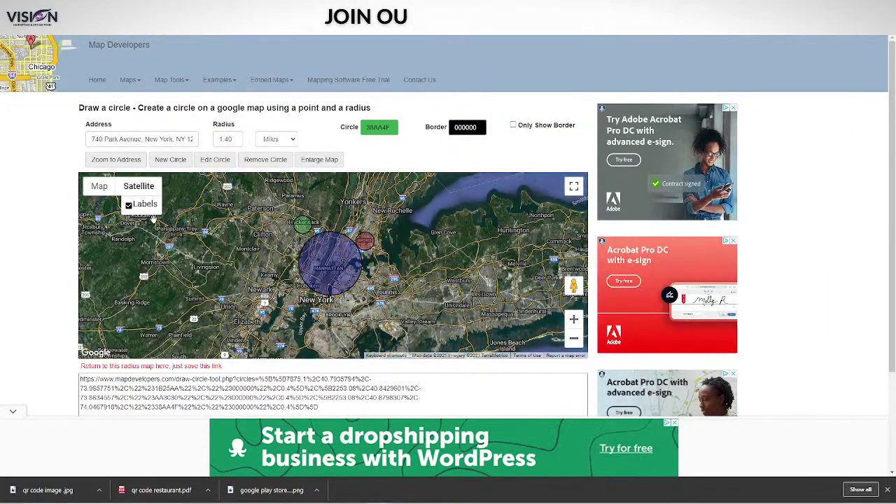
pyautogui.click(99, 187)
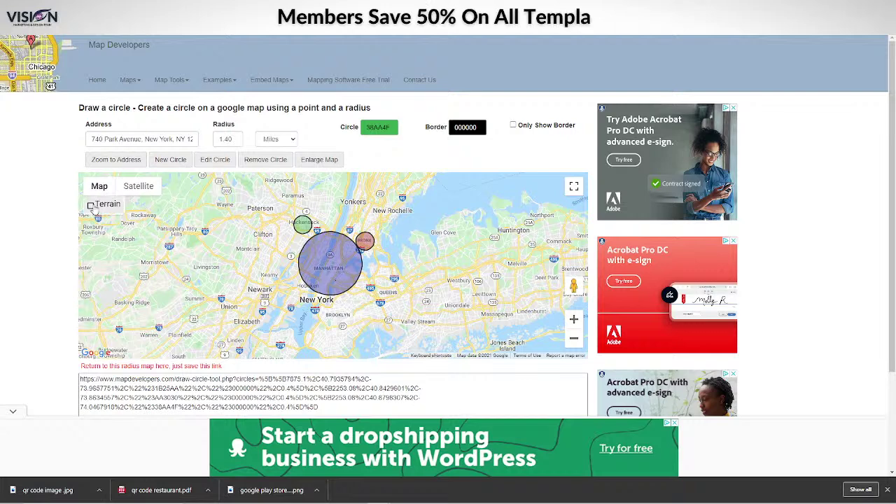
pyautogui.click(91, 205)
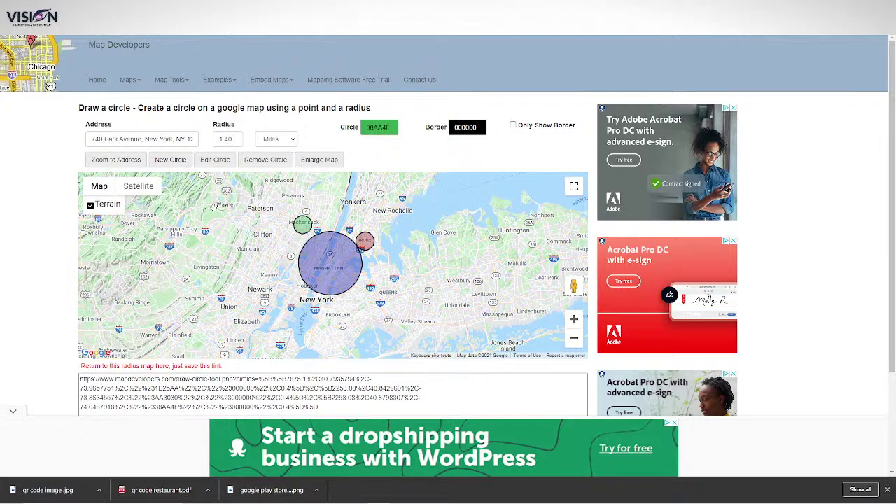
pyautogui.click(90, 205)
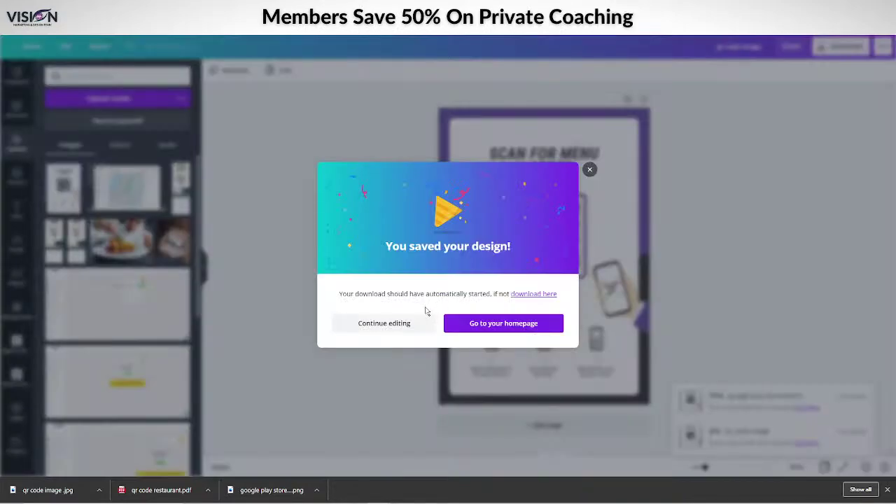
# Dismiss the download confirmation, continue editing, and delete the Scan for Menu artwork from the page
pyautogui.click(371, 328)
pyautogui.click(544, 395)
pyautogui.press('Delete')
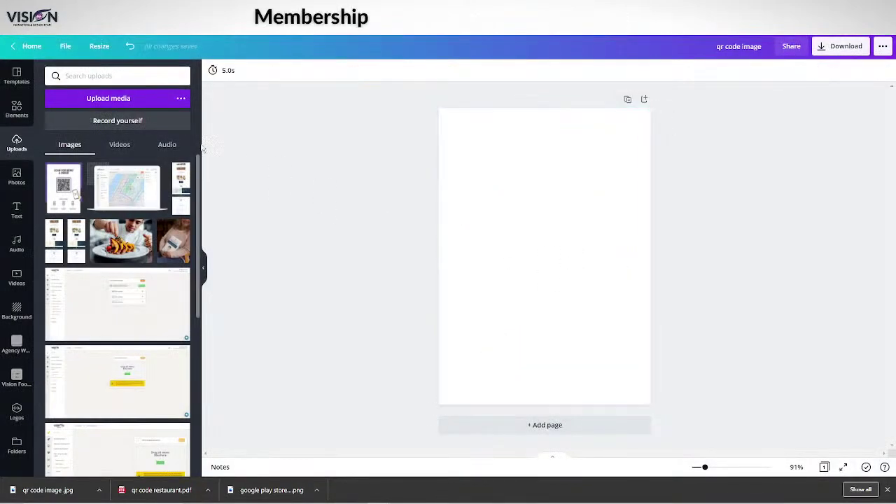
# Resize the blank design to a custom size of 700 x 500 px
pyautogui.click(99, 46)
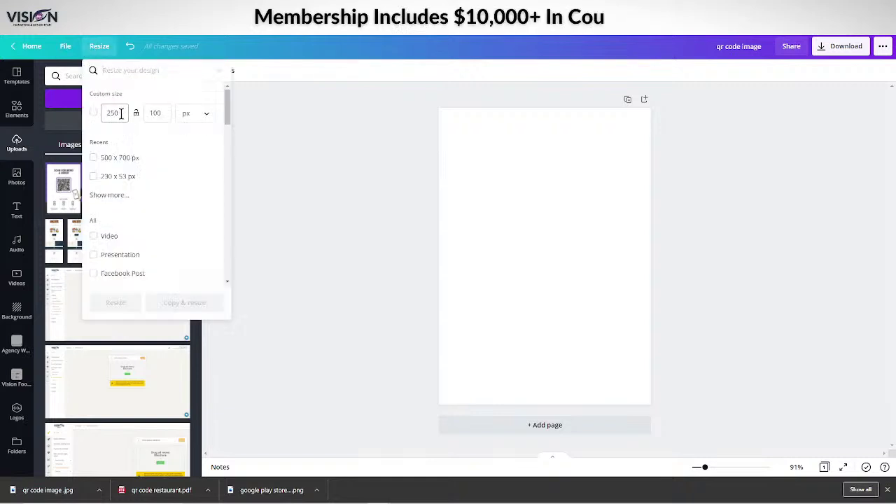
pyautogui.moveTo(120, 112); pyautogui.dragTo(105, 112)
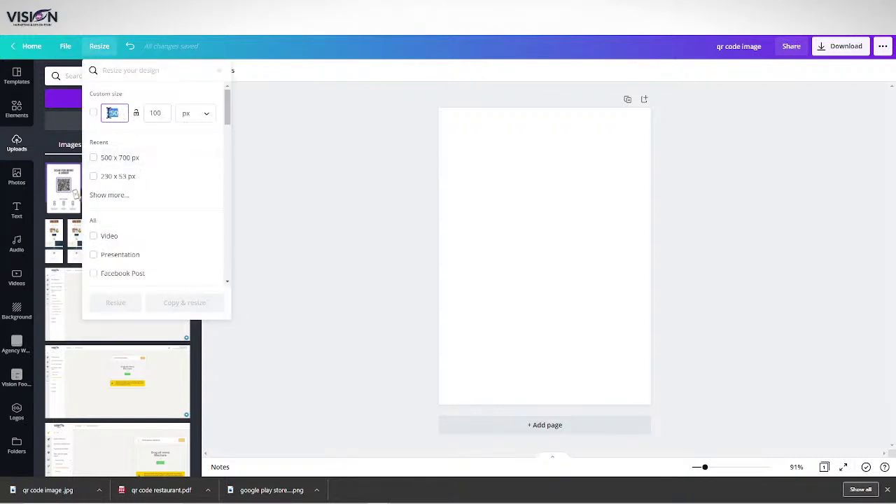
pyautogui.write('700')
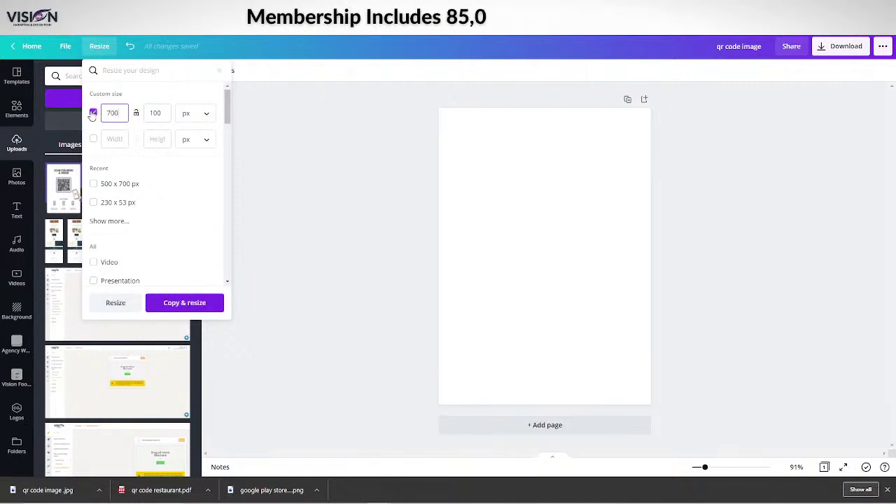
pyautogui.moveTo(163, 110); pyautogui.dragTo(107, 113)
pyautogui.write('5')
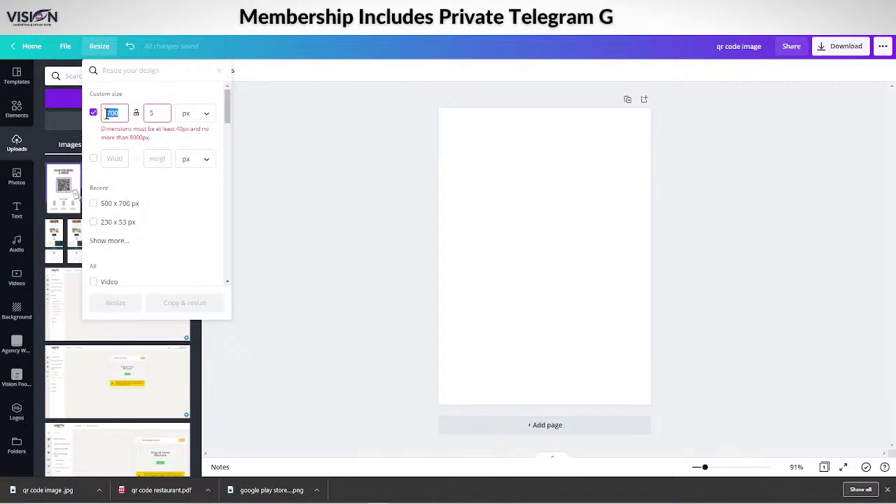
pyautogui.write('00')
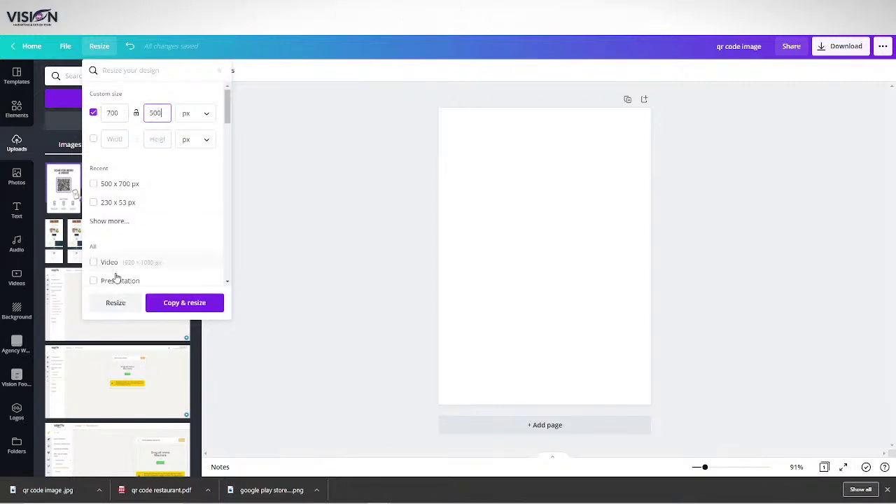
pyautogui.click(115, 304)
pyautogui.click(451, 216)
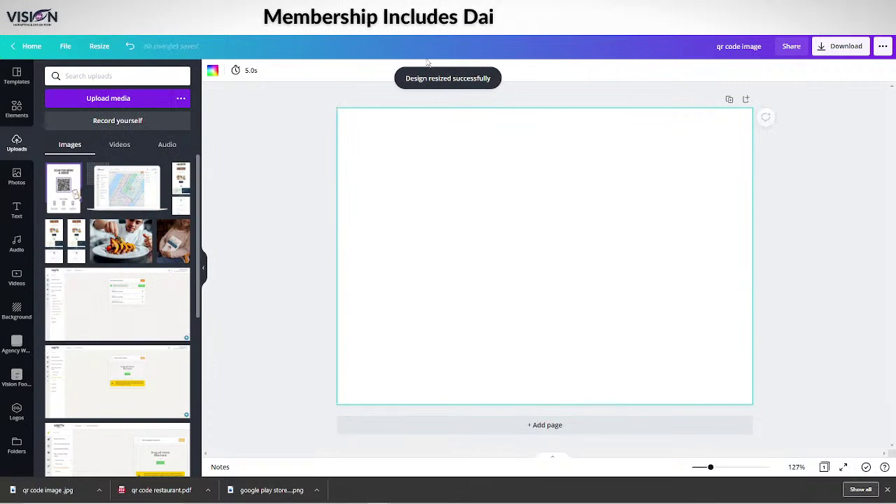
# Copy the captured New York map from Snipping Tool and paste it onto the blank Canva page
pyautogui.moveTo(240, 501)
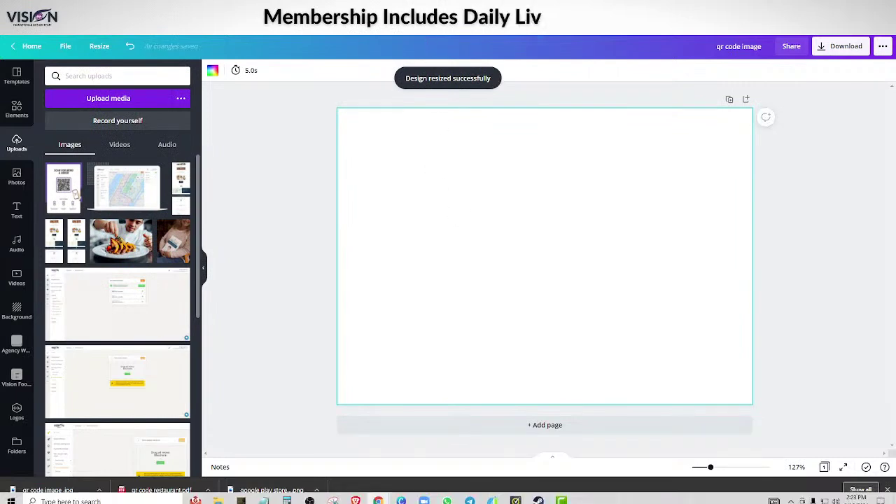
pyautogui.click(334, 495)
pyautogui.click(549, 149)
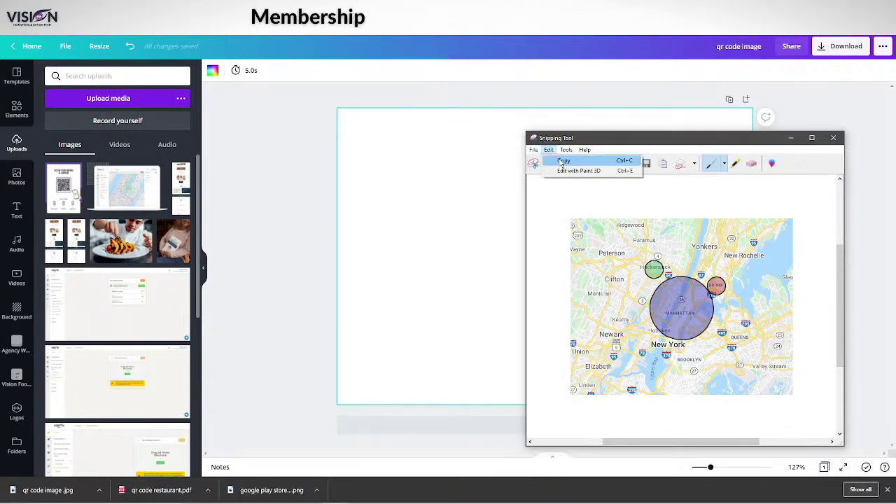
pyautogui.click(562, 161)
pyautogui.click(444, 189)
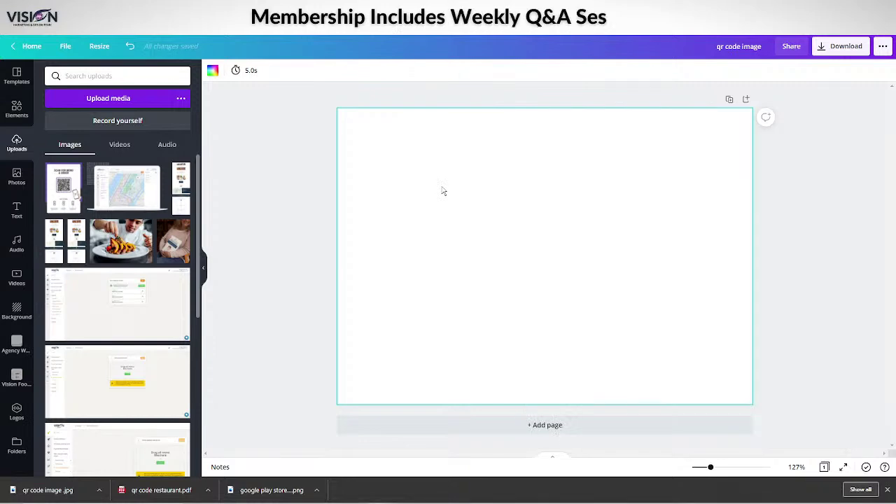
pyautogui.hotkey('ctrl', 'v')
# Align the pasted map with the page's upper-left corner and enlarge it to cover the whole page
pyautogui.moveTo(527, 248); pyautogui.dragTo(420, 180)
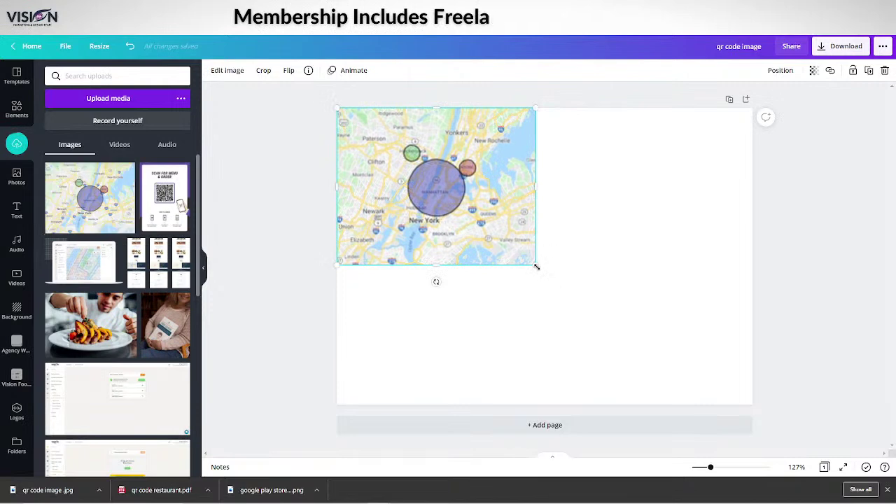
pyautogui.moveTo(536, 264); pyautogui.dragTo(745, 371)
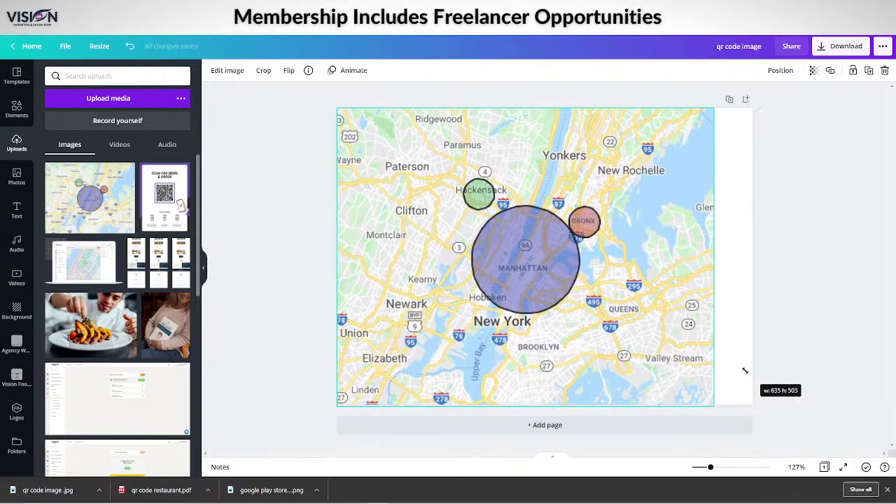
pyautogui.moveTo(714, 256); pyautogui.dragTo(755, 255)
pyautogui.click(806, 238)
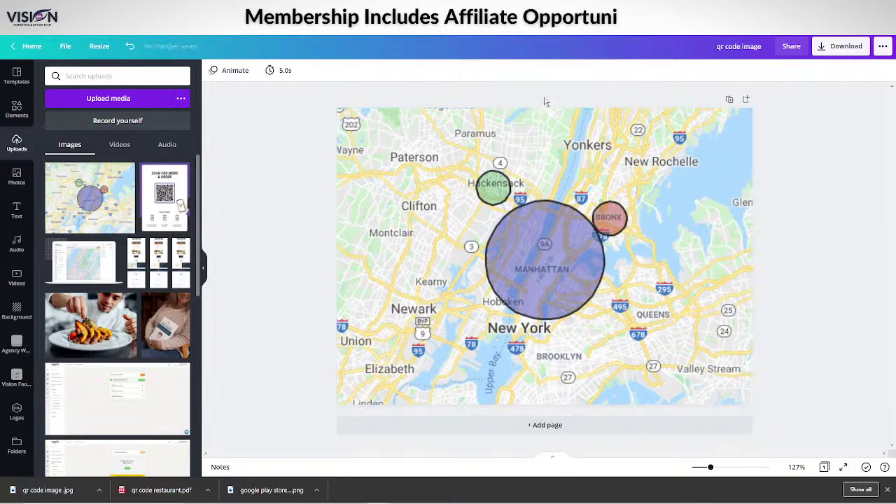
# Rename the design as "delivery map"
pyautogui.click(739, 46)
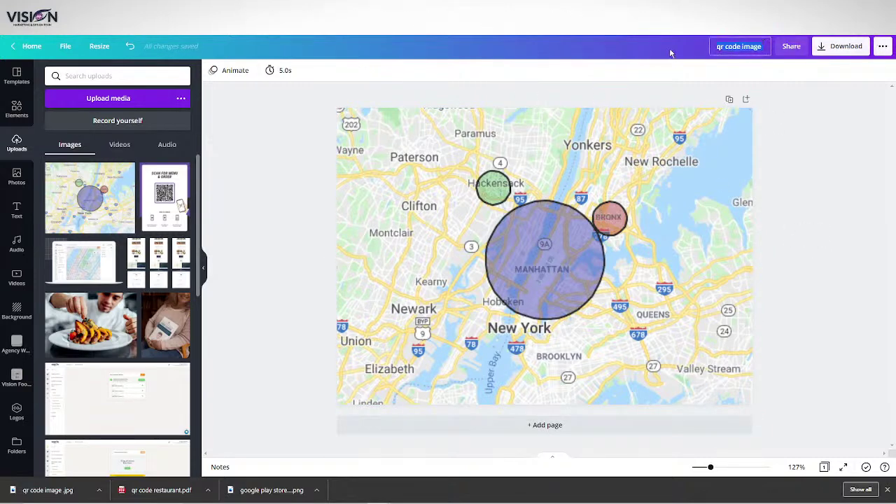
pyautogui.write('deliveruy')
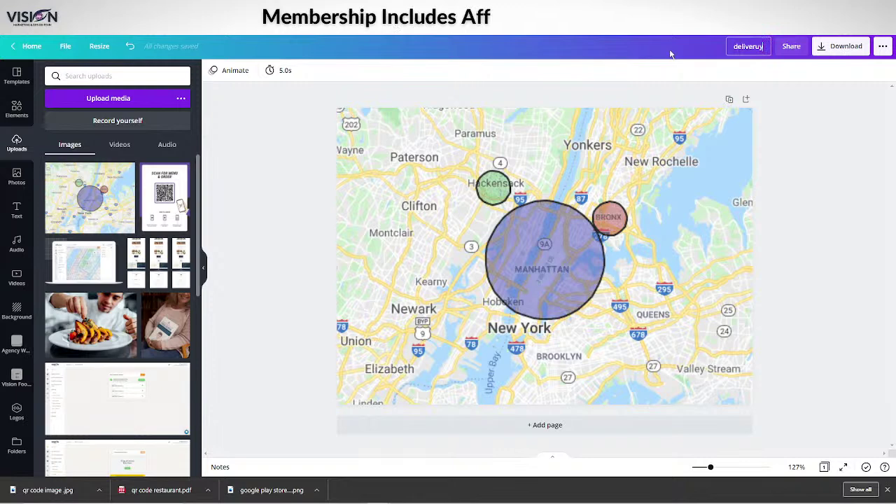
pyautogui.press('BackSpace')
pyautogui.press('BackSpace')
pyautogui.write('y')
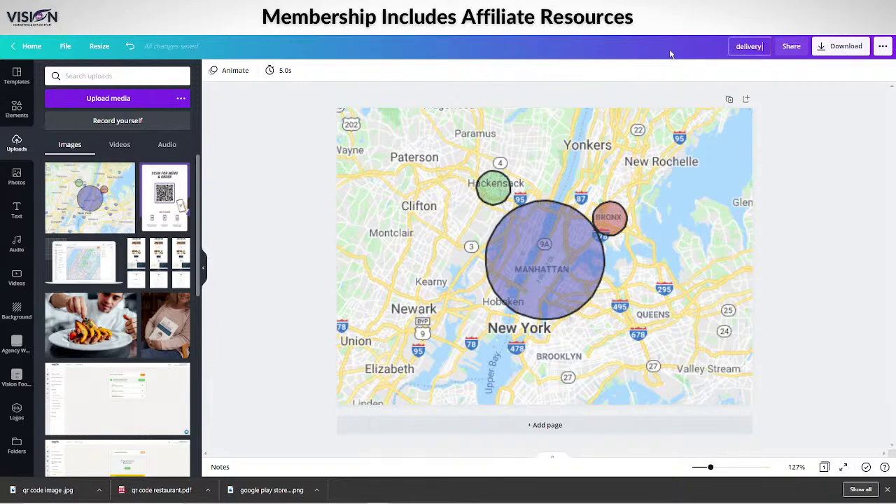
pyautogui.write(' map')
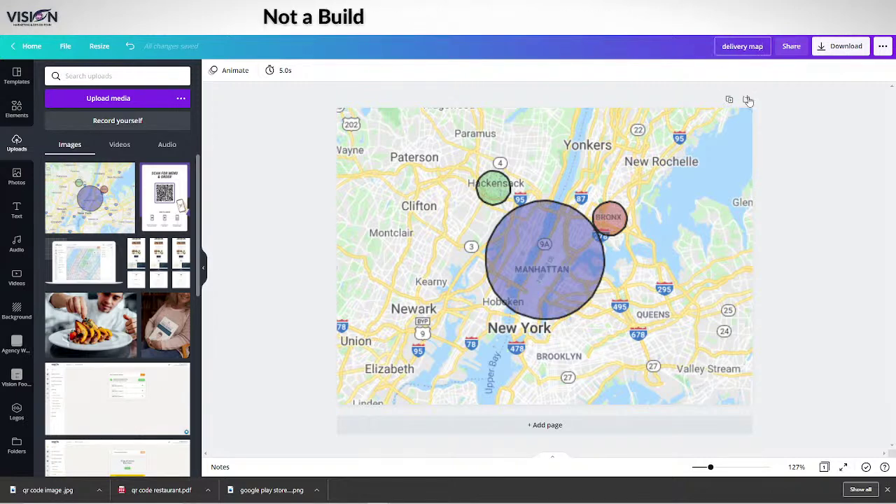
# Keep the design to its single map page and download it as a JPG at size 1 and quality 80
pyautogui.click(747, 100)
pyautogui.click(727, 114)
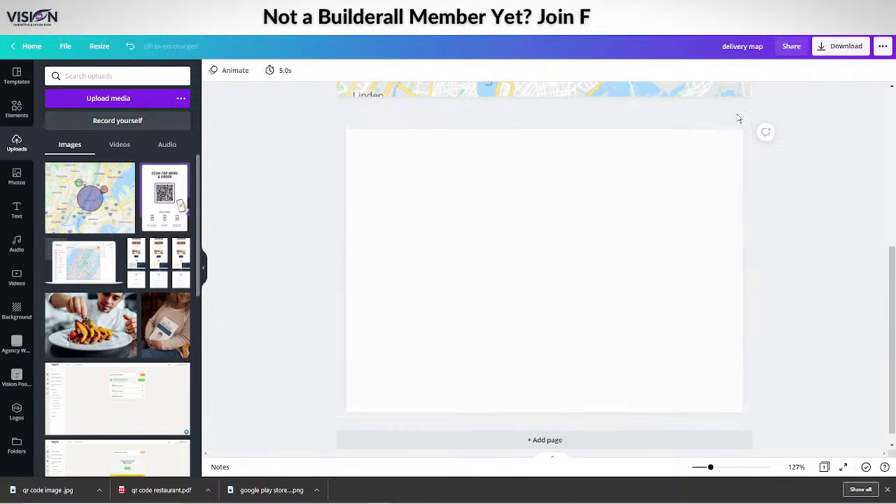
pyautogui.click(842, 46)
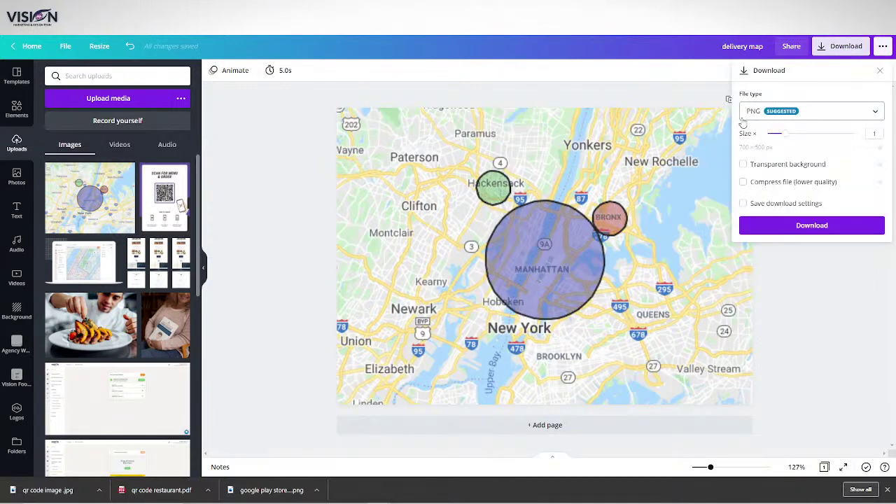
pyautogui.click(762, 117)
pyautogui.click(768, 142)
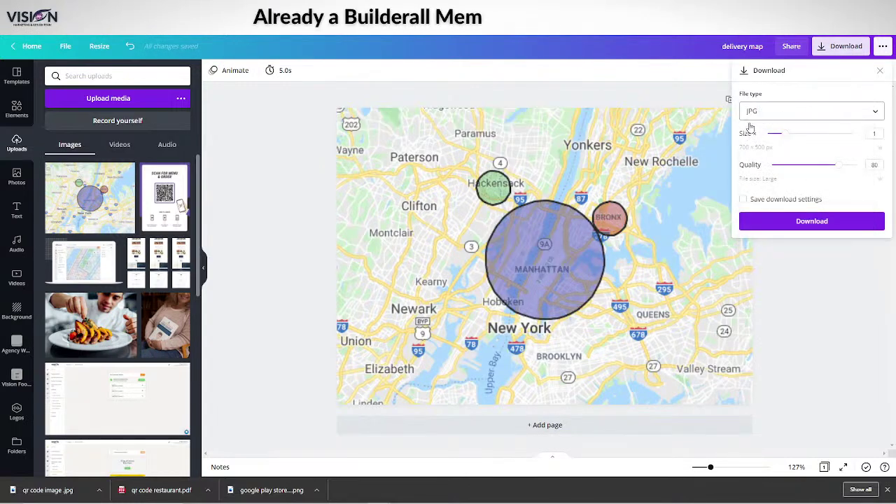
pyautogui.click(817, 222)
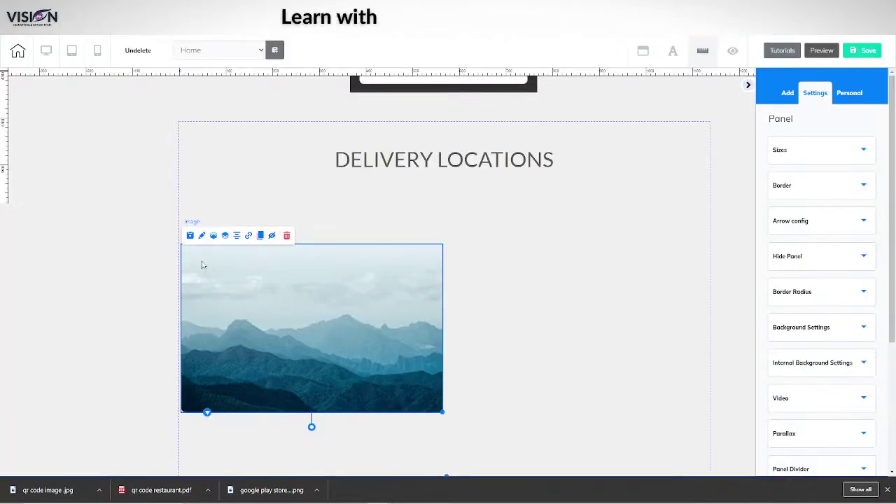
# In the website builder, replace the mountain image under Delivery Locations with the uploaded delivery map.jpg and move it closer to the heading
pyautogui.click(202, 236)
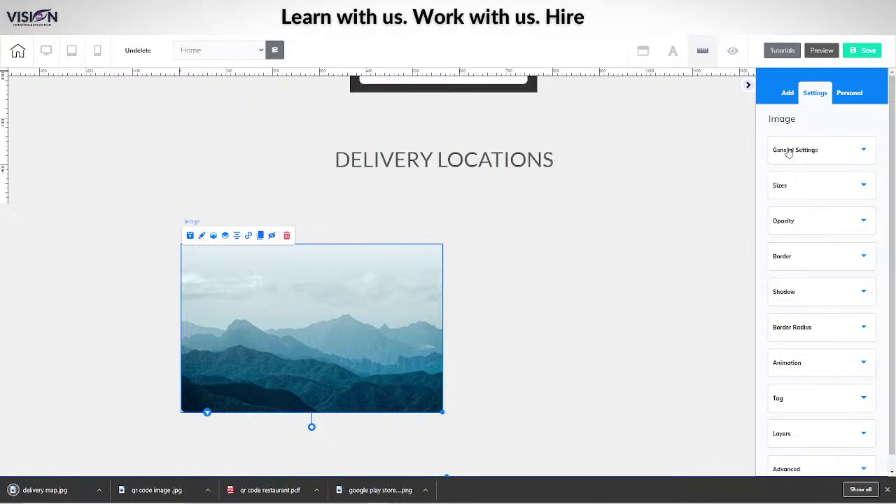
pyautogui.click(788, 150)
pyautogui.click(805, 346)
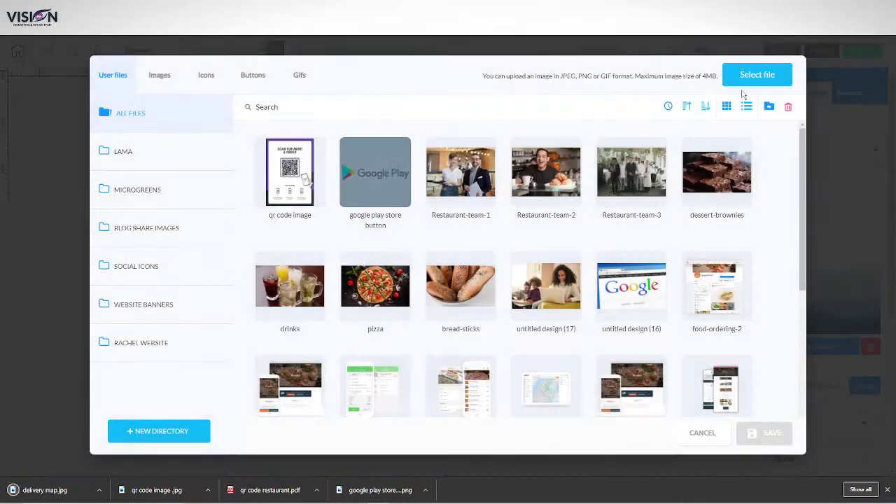
pyautogui.click(746, 80)
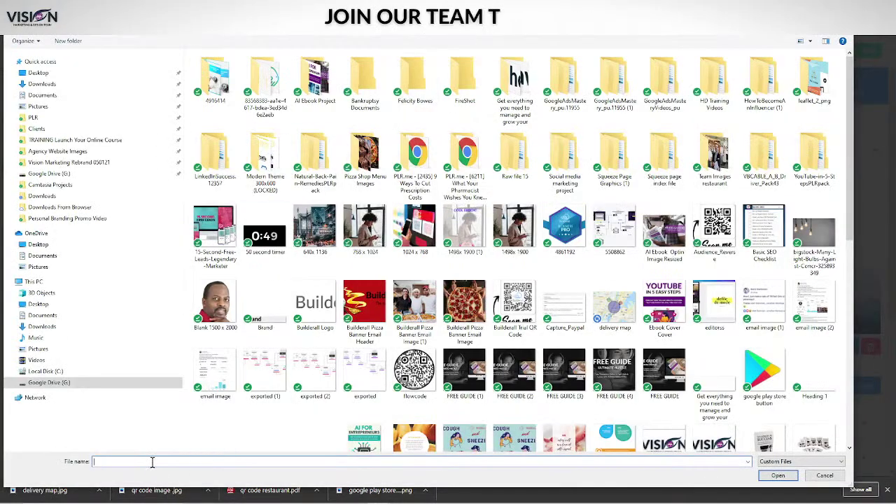
pyautogui.write('del')
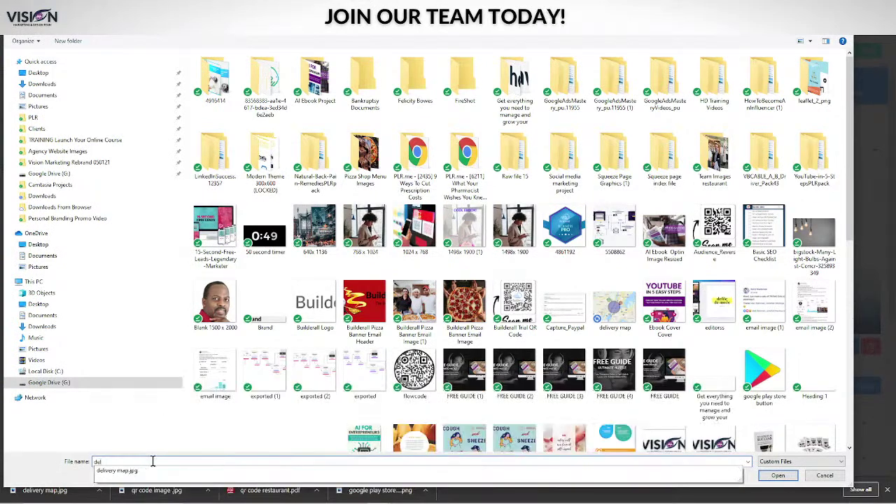
pyautogui.click(116, 470)
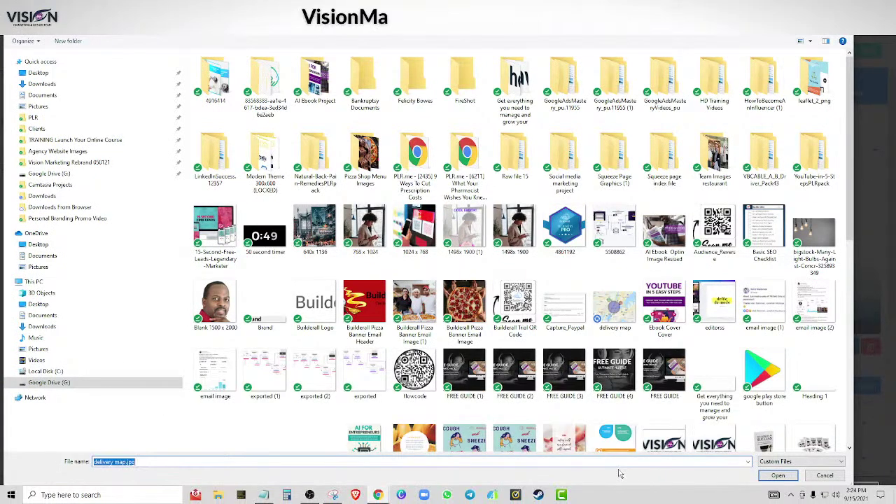
pyautogui.click(777, 475)
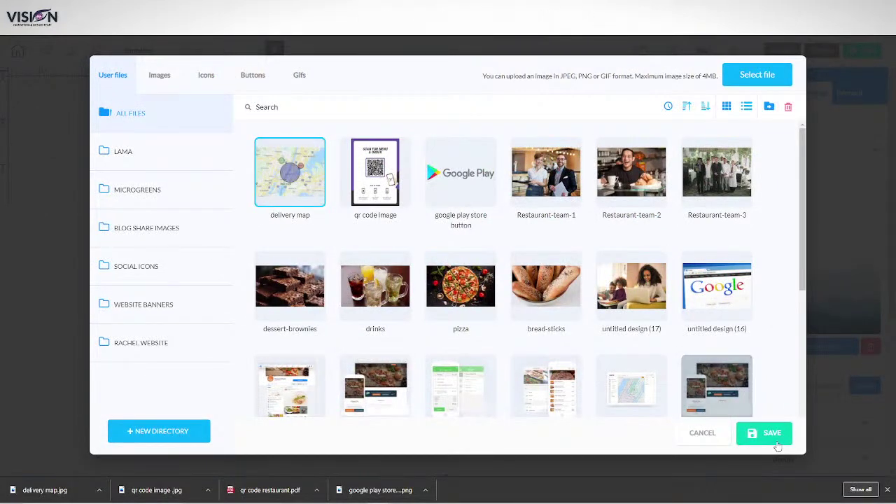
pyautogui.click(767, 433)
pyautogui.moveTo(343, 335); pyautogui.dragTo(343, 312)
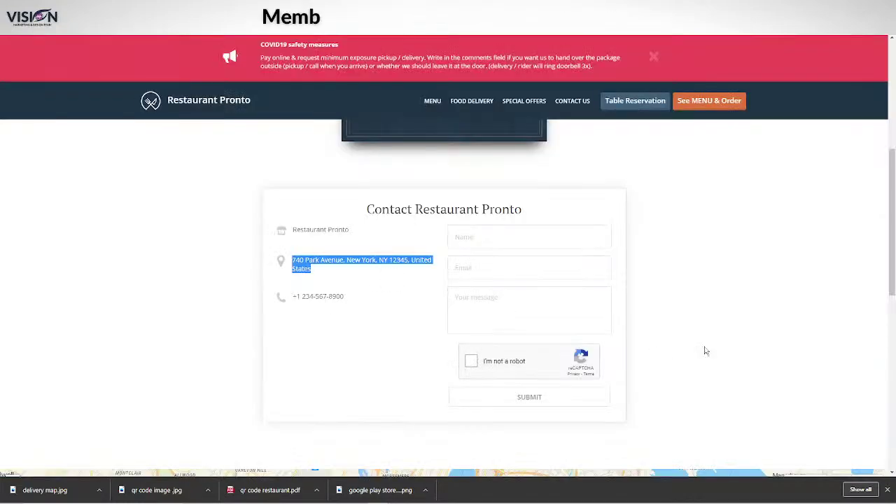
# On the Restaurant Pronto website, copy the heading "Food Delivery In New York" from the delivery zones section
pyautogui.scroll(5, 706, 350)
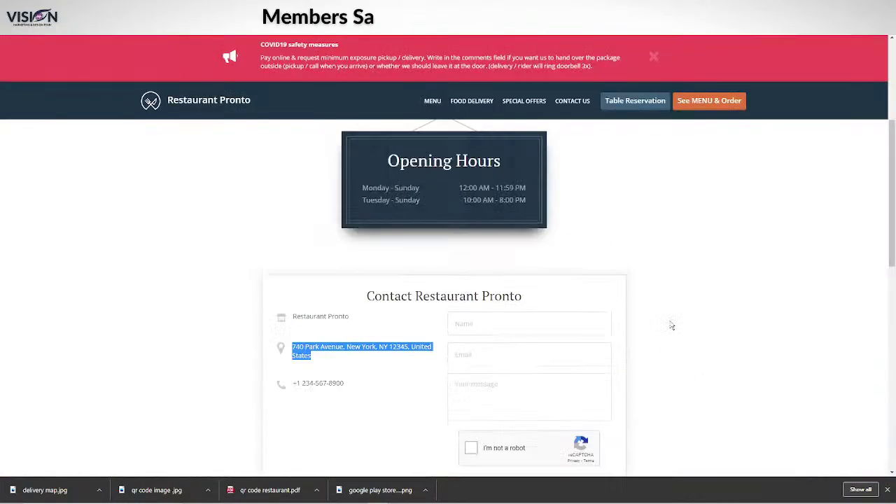
pyautogui.click(159, 103)
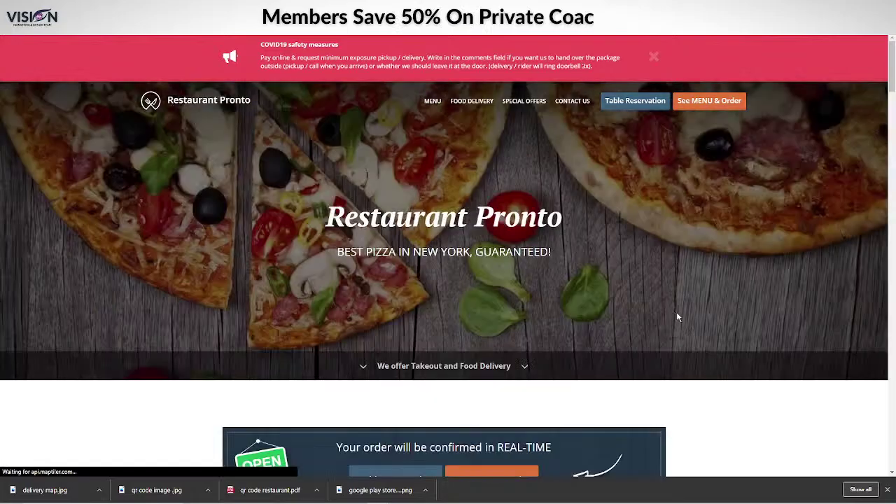
pyautogui.scroll(-8, 676, 311)
pyautogui.scroll(-5, 714, 304)
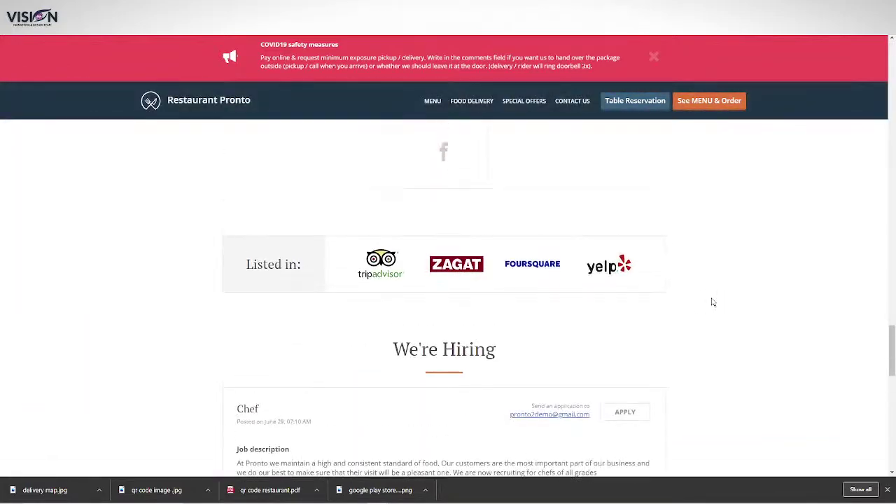
pyautogui.scroll(8, 707, 294)
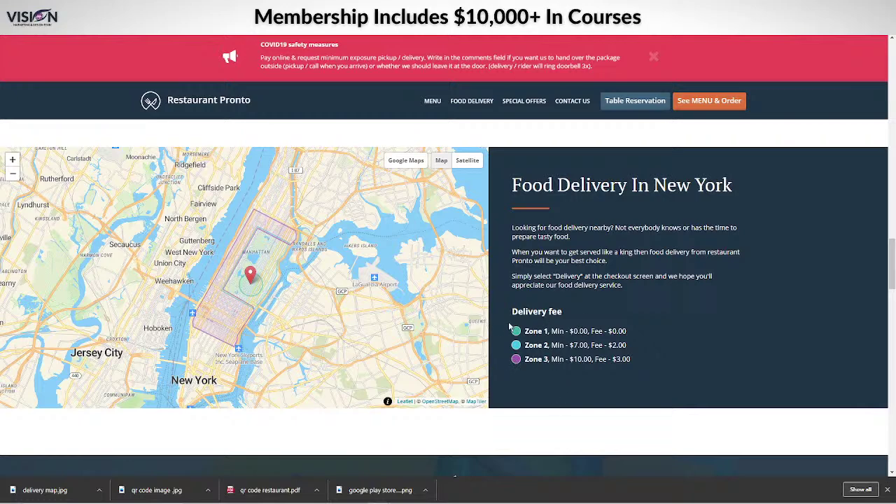
pyautogui.moveTo(512, 185); pyautogui.dragTo(752, 190)
pyautogui.rightClick(690, 183)
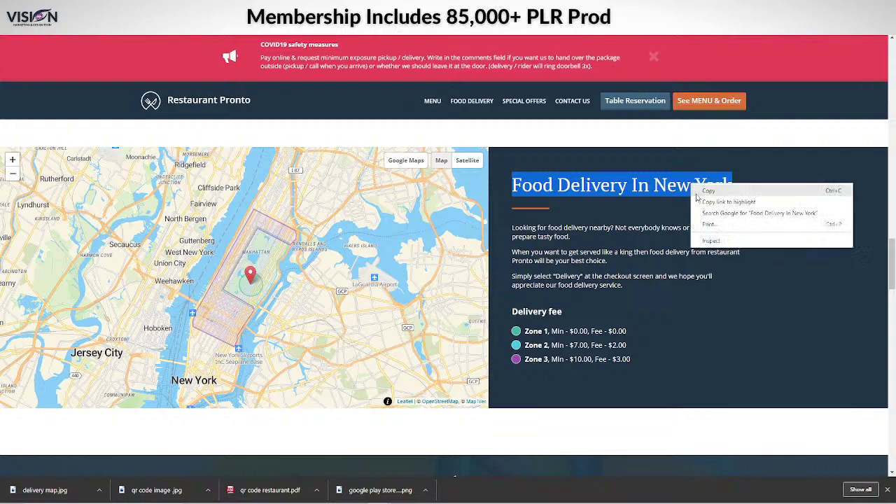
pyautogui.click(697, 191)
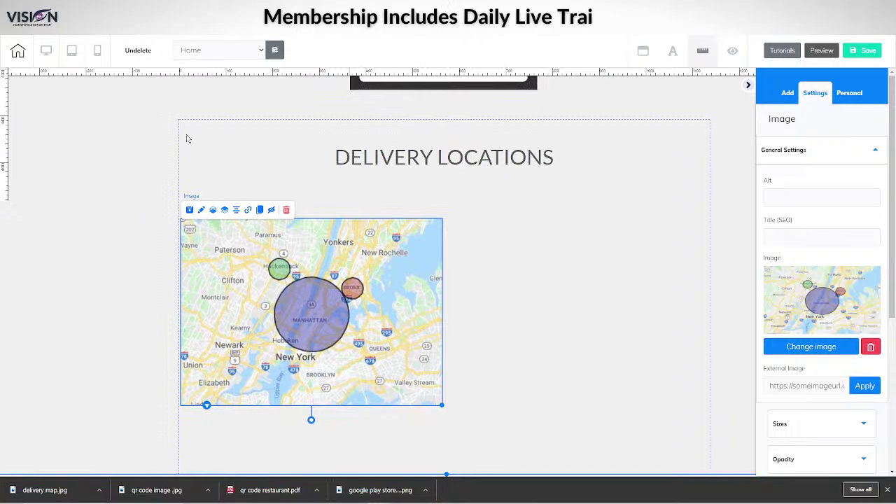
# Set the Delivery Locations panel's solid background color to the dark navy swatch and move the map image up slightly
pyautogui.click(186, 138)
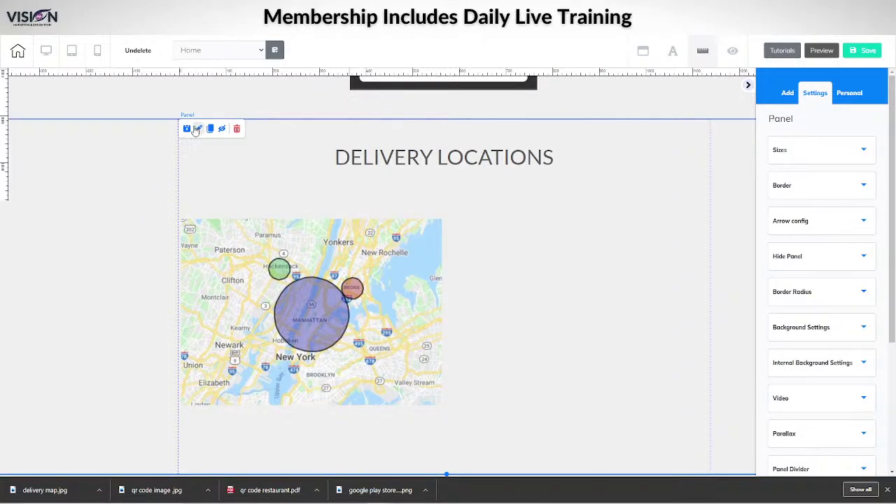
pyautogui.click(802, 150)
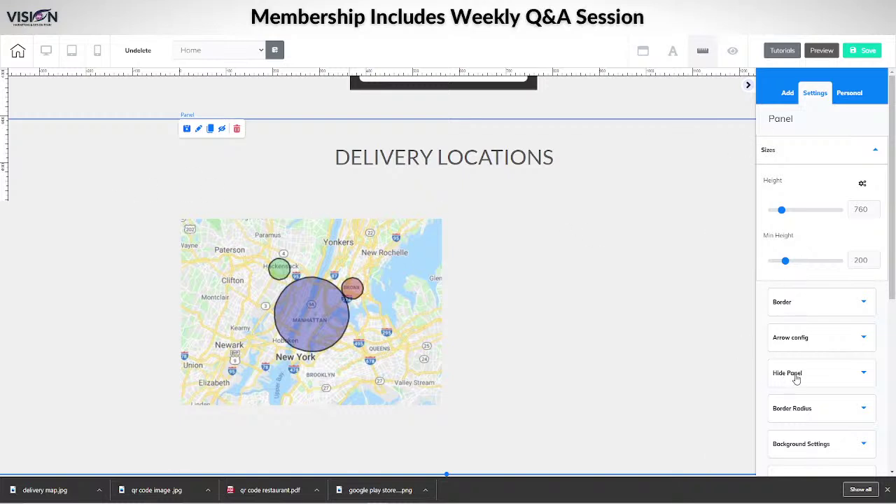
pyautogui.scroll(-3, 805, 375)
pyautogui.click(793, 302)
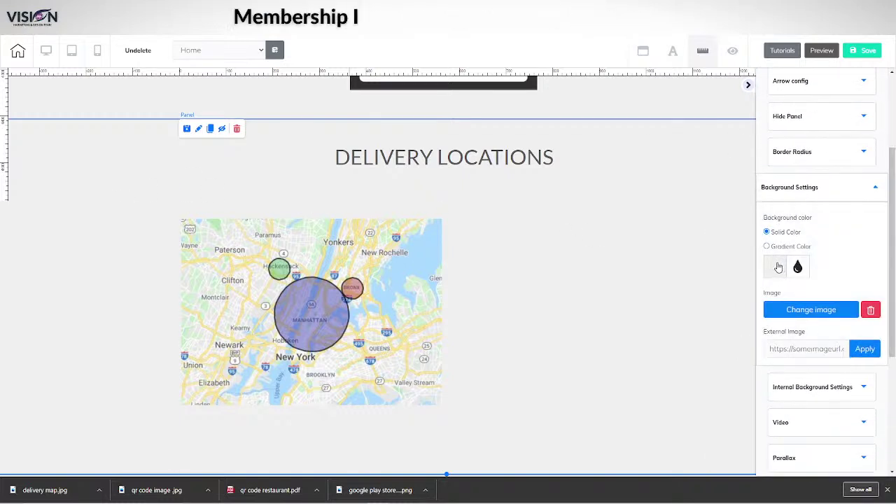
pyautogui.click(778, 267)
pyautogui.scroll(-2, 804, 277)
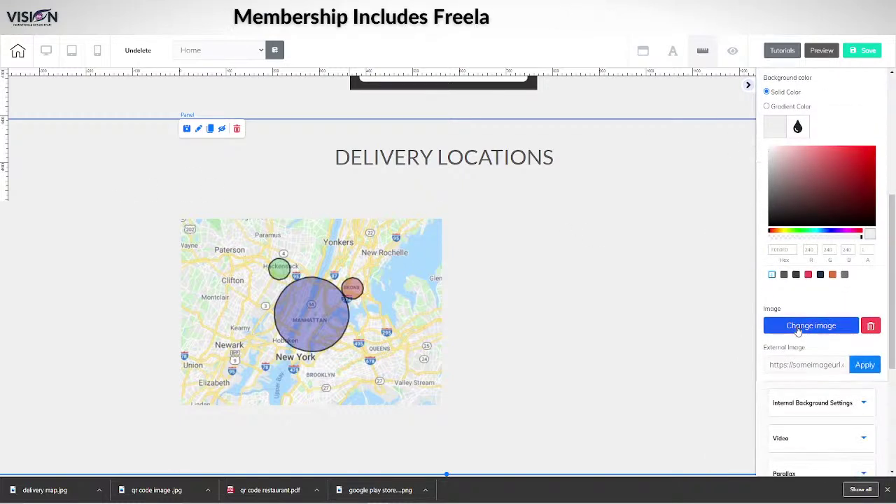
pyautogui.click(796, 275)
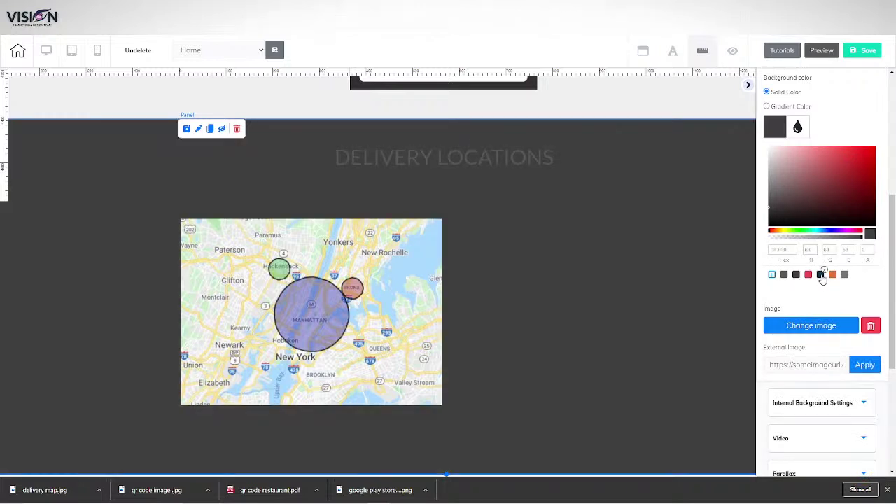
pyautogui.click(821, 274)
pyautogui.moveTo(355, 290); pyautogui.dragTo(353, 276)
# Change the text color of the "DELIVERY LOCATIONS" heading to white
pyautogui.click(337, 165)
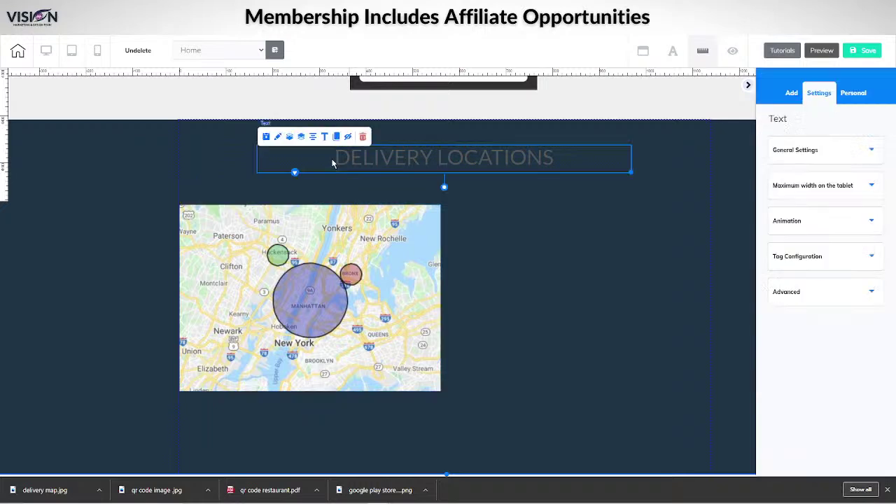
pyautogui.doubleClick(335, 163)
pyautogui.tripleClick(382, 155)
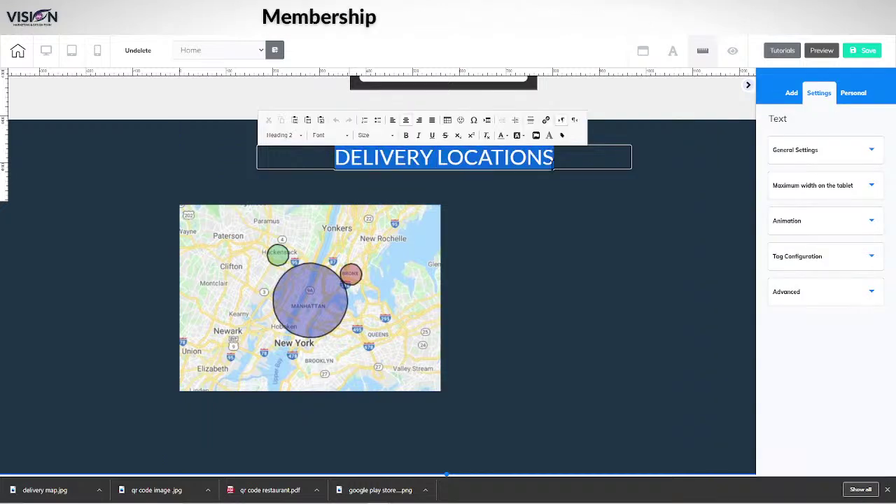
pyautogui.click(507, 135)
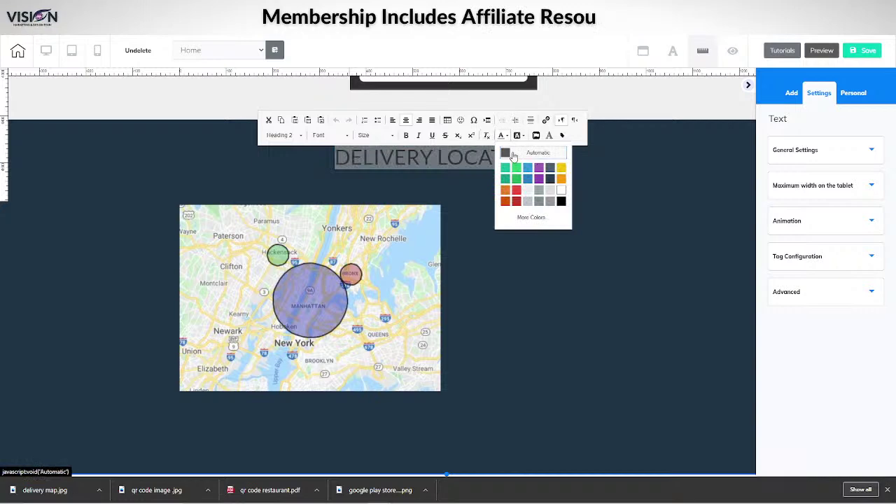
pyautogui.click(561, 191)
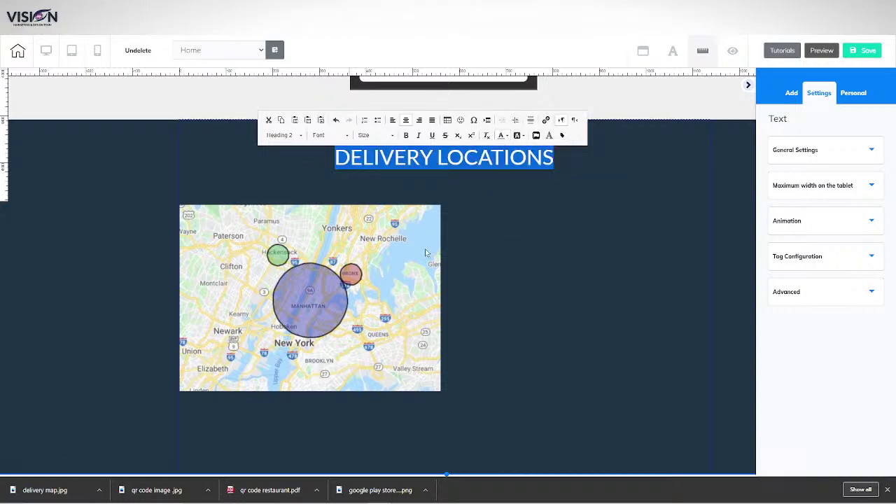
# Enlarge the delivery map image slightly and move it closer to the Delivery Locations heading
pyautogui.click(387, 277)
pyautogui.moveTo(385, 274); pyautogui.dragTo(384, 281)
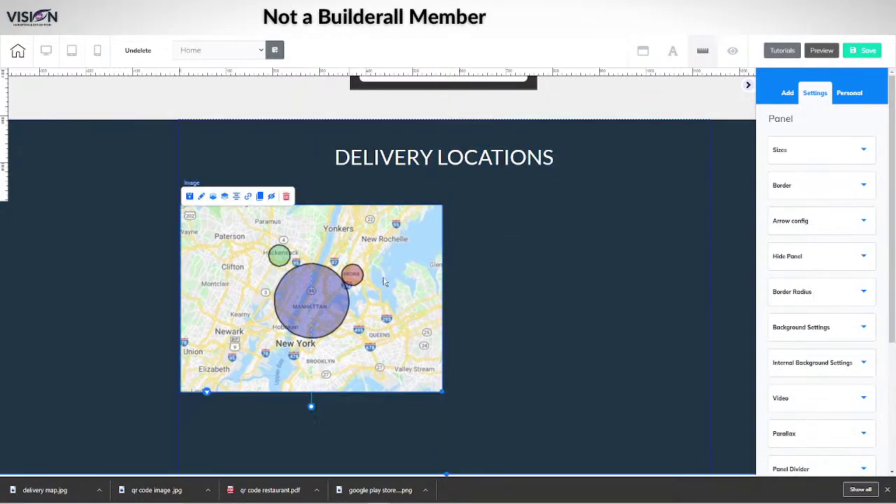
pyautogui.moveTo(441, 390); pyautogui.dragTo(455, 402)
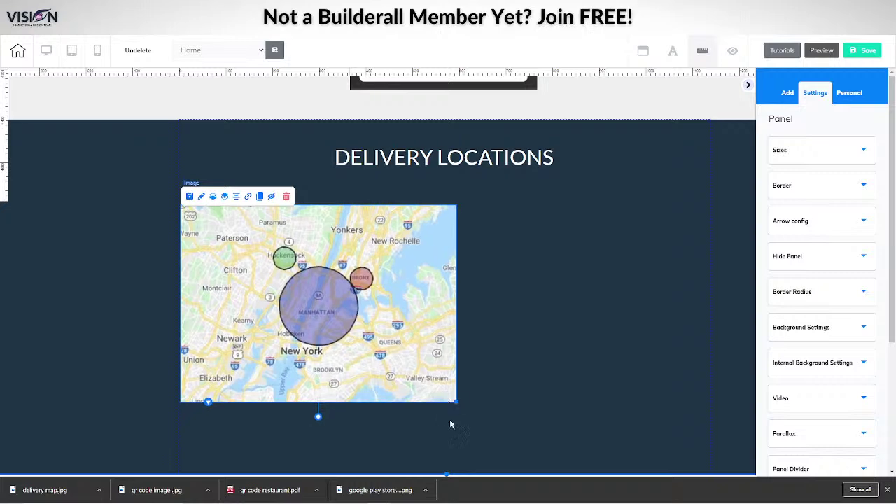
pyautogui.click(450, 456)
pyautogui.scroll(1, 450, 434)
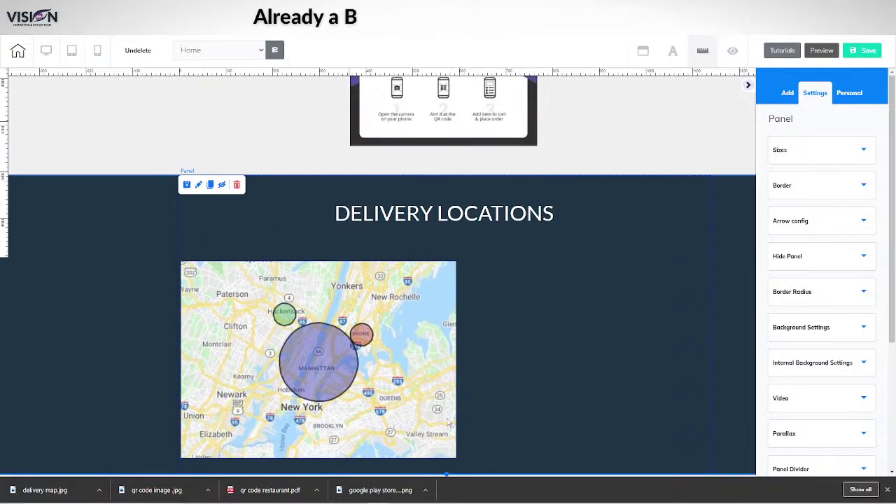
pyautogui.moveTo(369, 379); pyautogui.dragTo(369, 360)
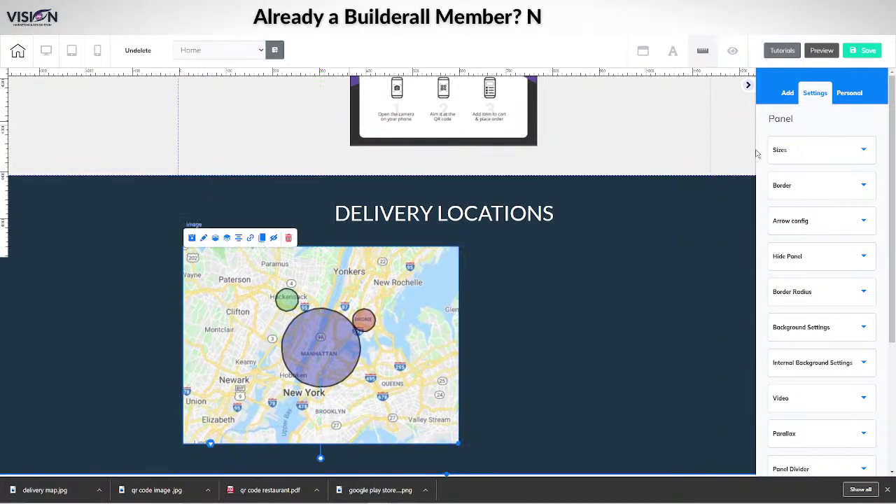
# Add an H4 title beside the map and replace its text with the copied "Food Delivery In New York"
pyautogui.click(789, 92)
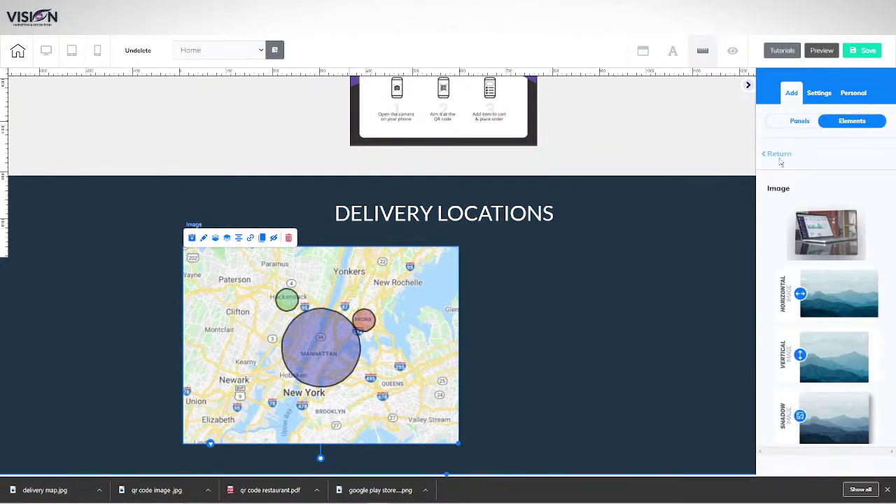
pyautogui.click(778, 155)
pyautogui.click(796, 201)
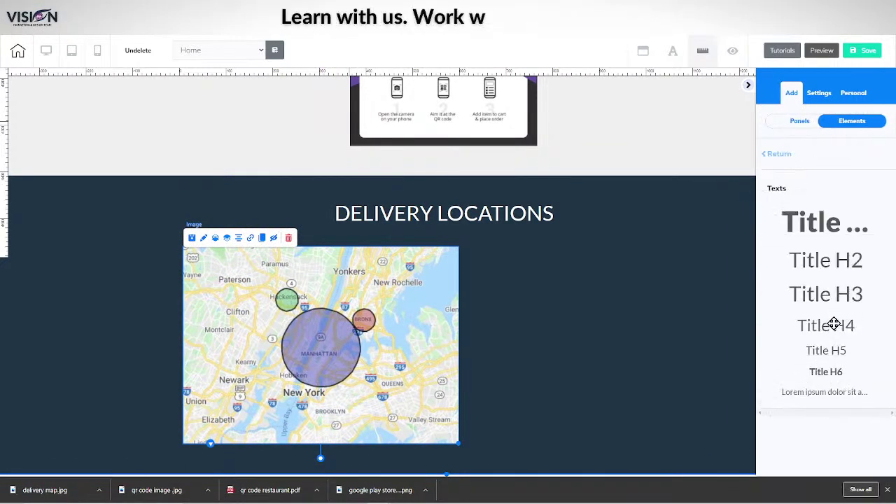
pyautogui.moveTo(839, 327); pyautogui.dragTo(647, 280)
pyautogui.click(535, 273)
pyautogui.click(534, 273)
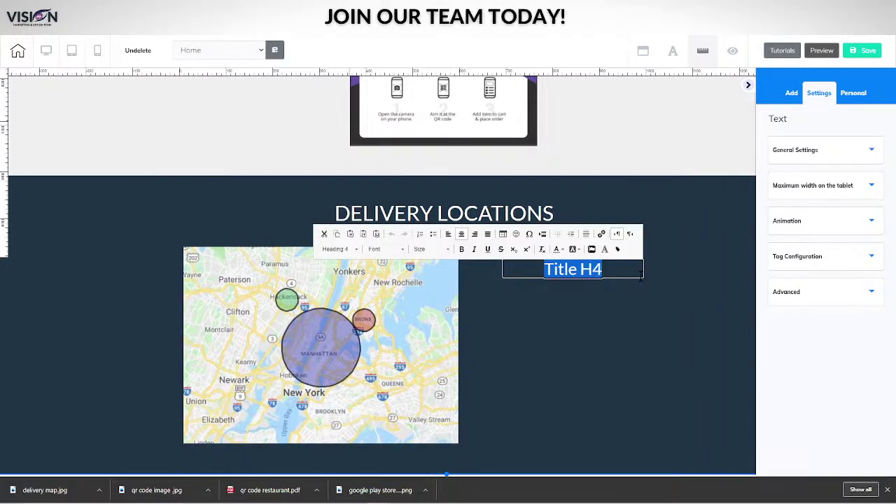
pyautogui.hotkey('ctrl', 'v')
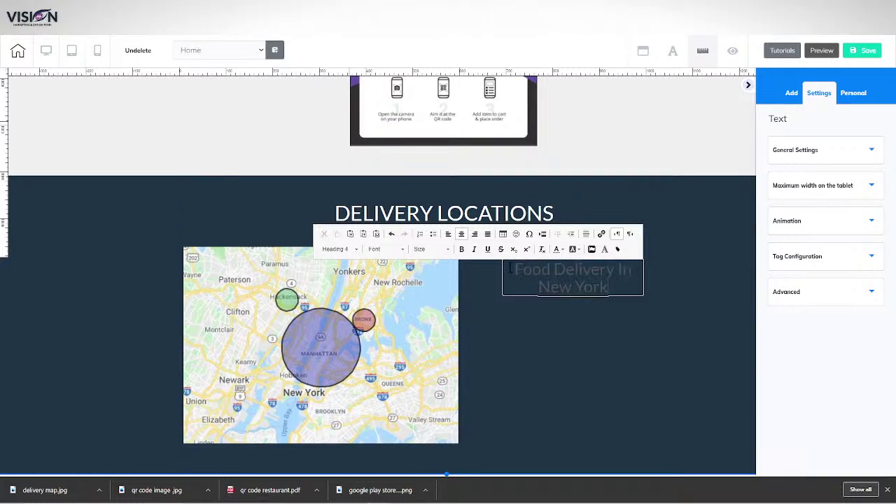
# Make the "Food Delivery In New York" title white, move it closer to the map and widen it to fit one line
pyautogui.moveTo(516, 270); pyautogui.dragTo(609, 288)
pyautogui.click(558, 249)
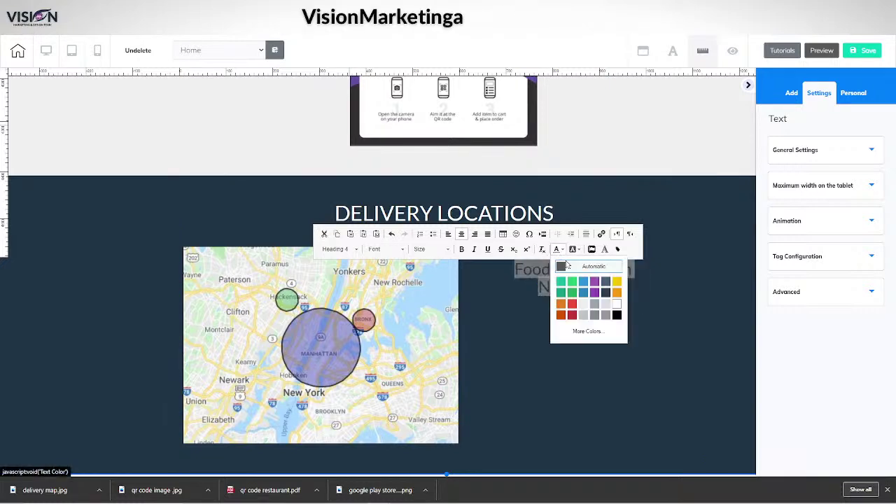
pyautogui.click(617, 305)
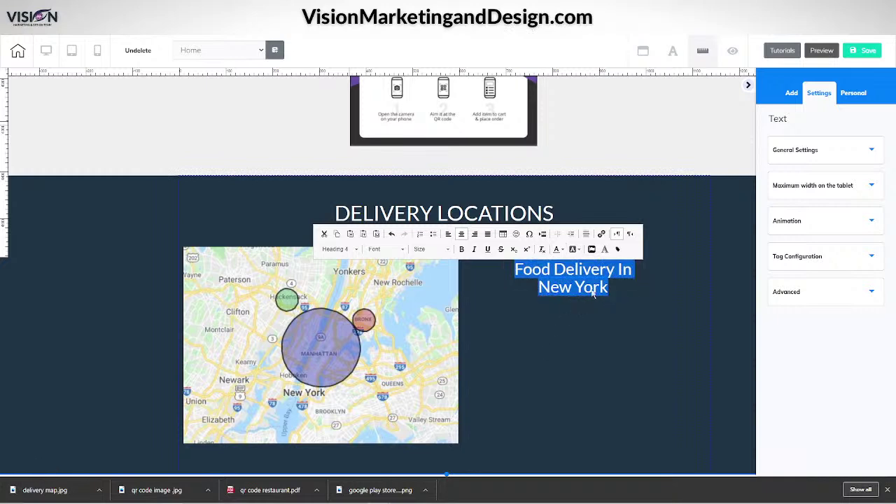
pyautogui.click(594, 315)
pyautogui.moveTo(587, 286); pyautogui.dragTo(562, 277)
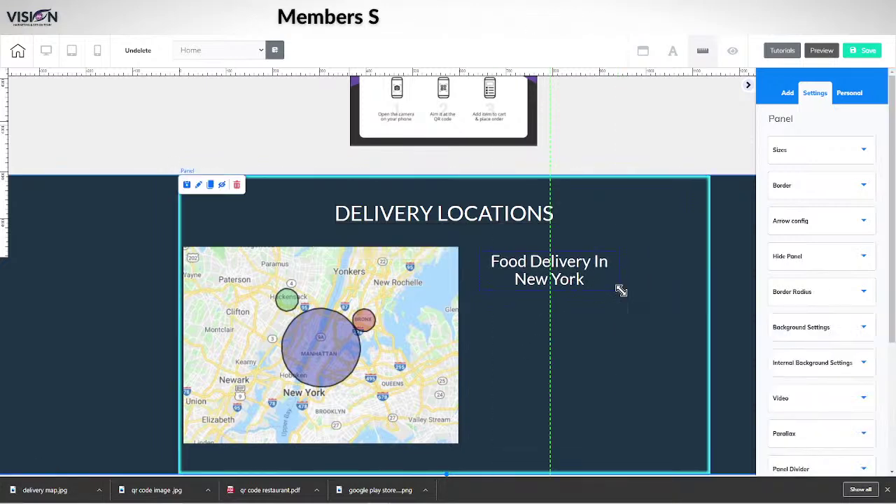
pyautogui.moveTo(621, 291); pyautogui.dragTo(695, 282)
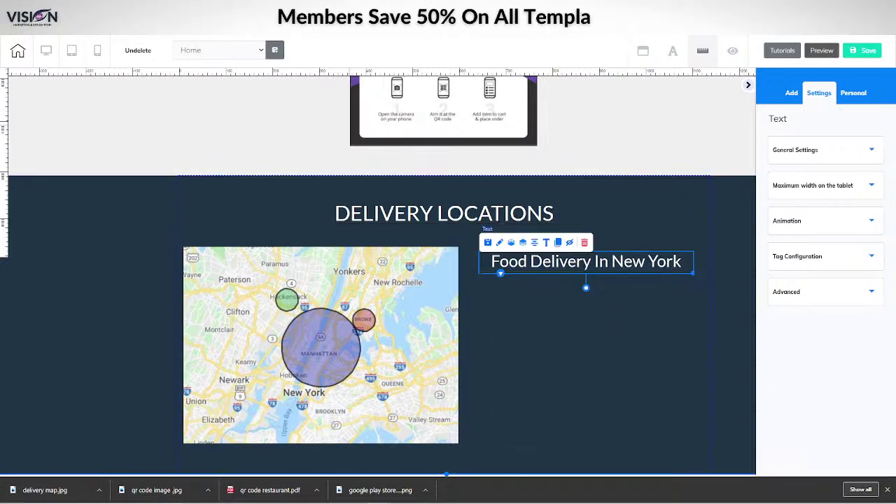
pyautogui.click(588, 336)
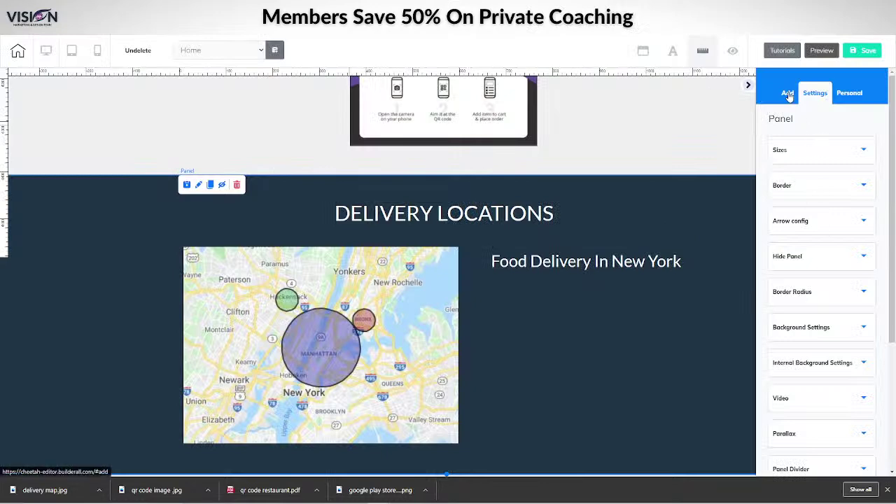
# Add a horizontal line element directly beneath the "Food Delivery In New York" title
pyautogui.click(791, 93)
pyautogui.click(852, 120)
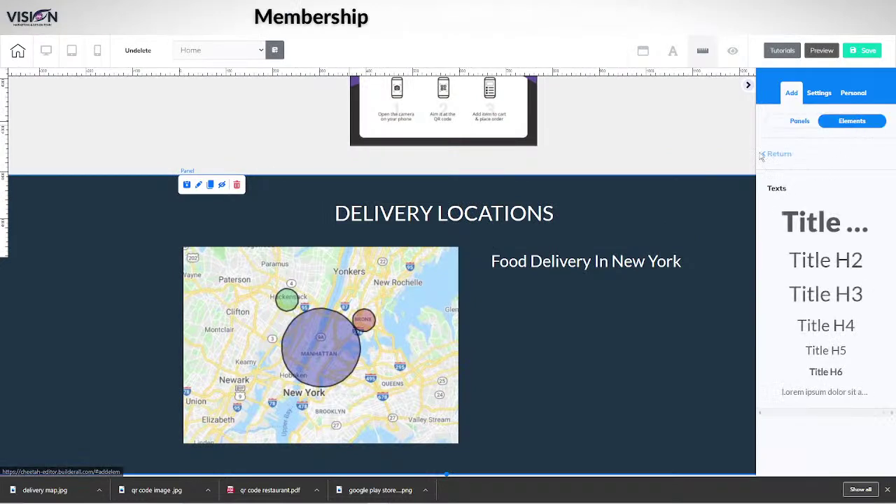
pyautogui.click(779, 157)
pyautogui.scroll(-5, 808, 286)
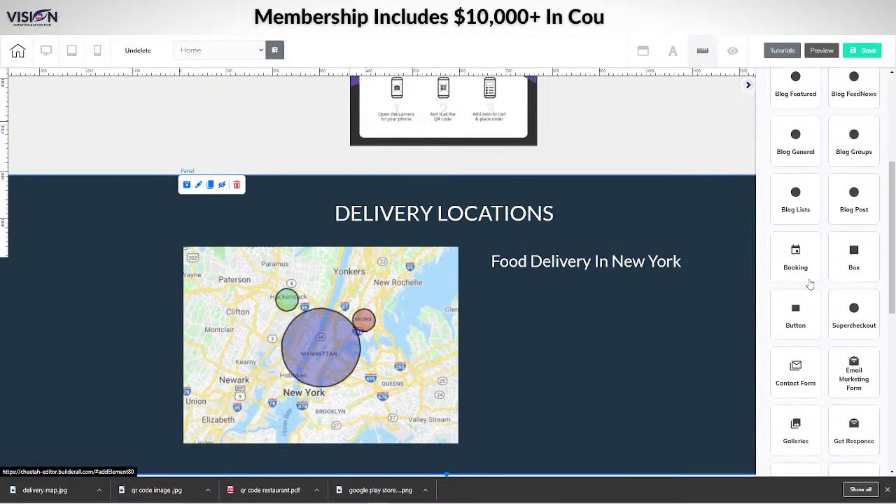
pyautogui.scroll(-3, 802, 282)
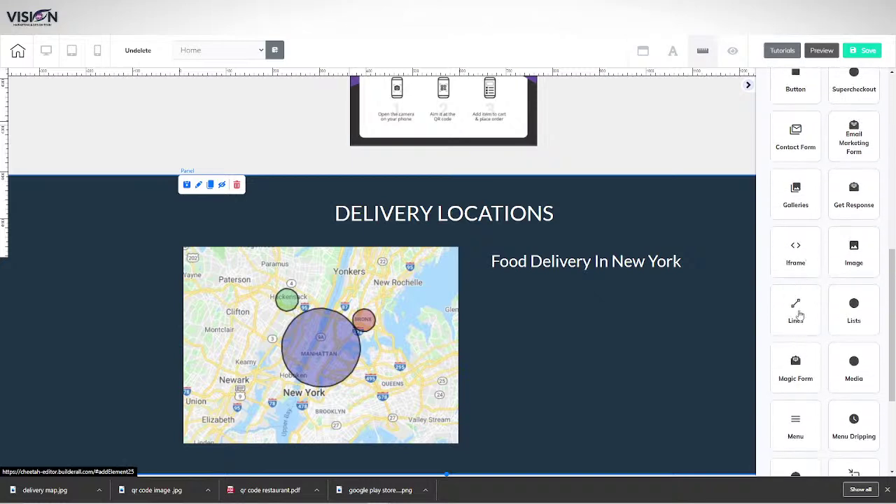
pyautogui.click(799, 316)
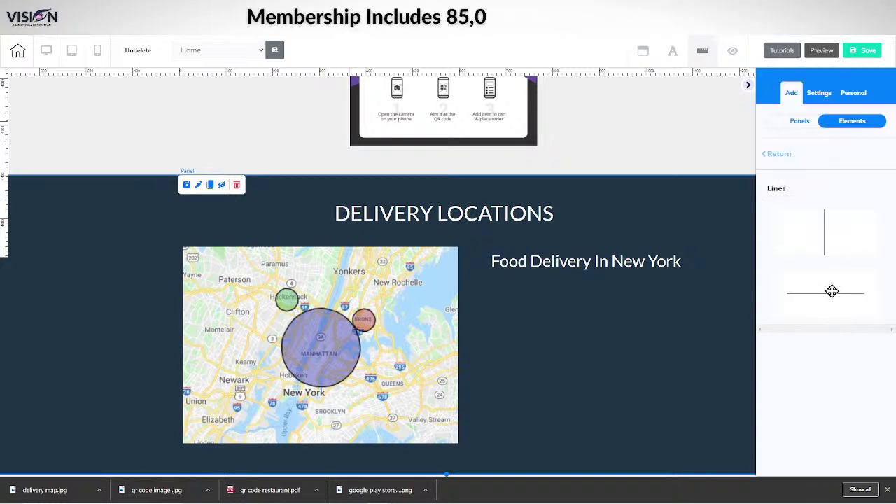
pyautogui.moveTo(828, 292); pyautogui.dragTo(539, 294)
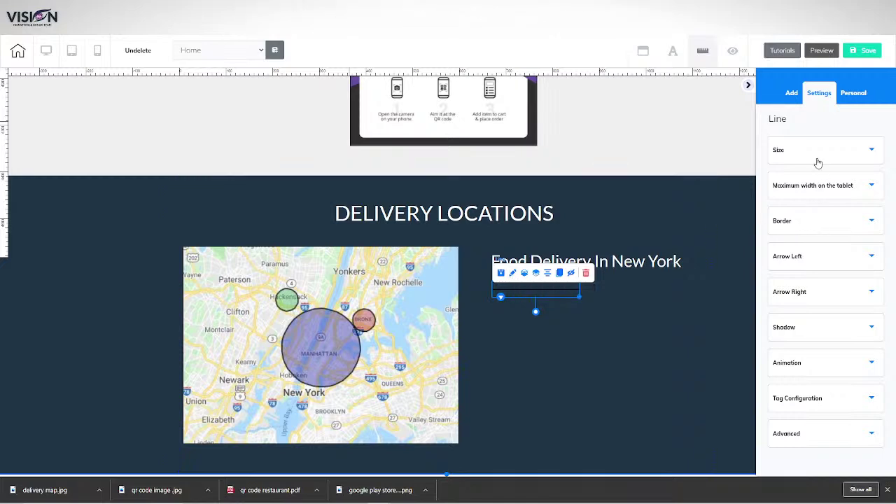
# Set the line's border color to the crimson swatch and nudge the line up toward the title
pyautogui.click(813, 223)
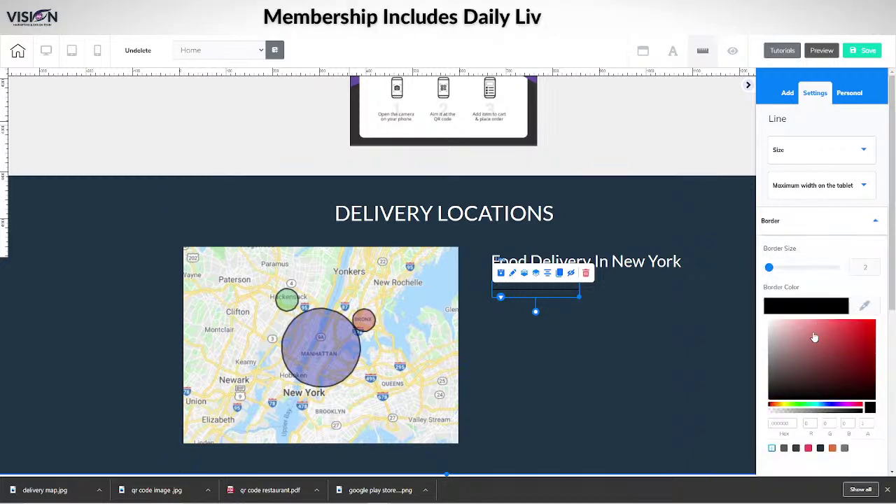
pyautogui.click(808, 448)
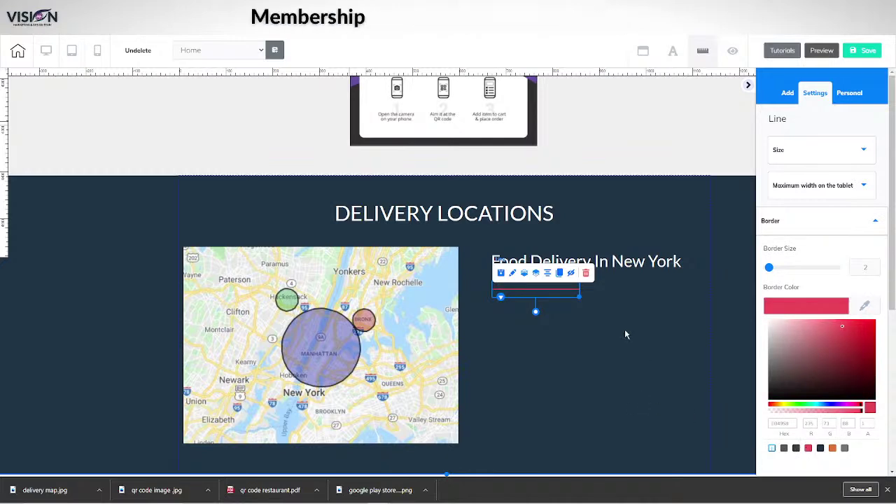
pyautogui.click(576, 312)
pyautogui.moveTo(545, 291); pyautogui.dragTo(523, 266)
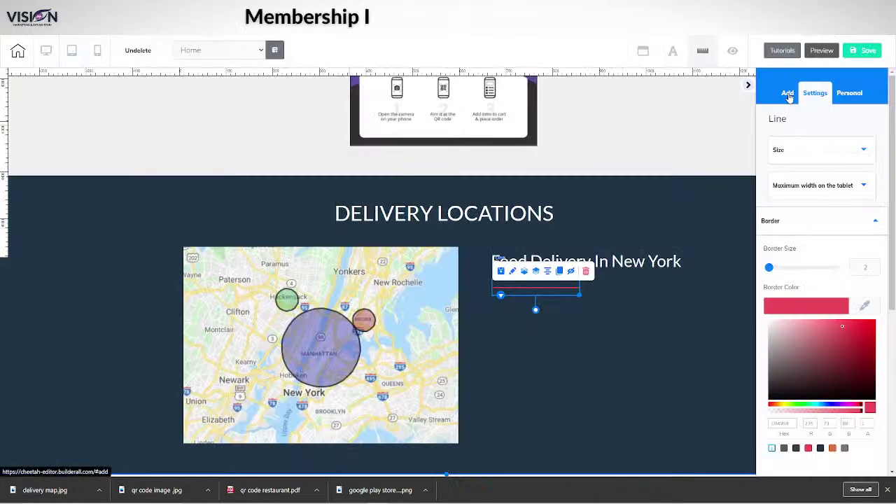
# Add a Lorem ipsum paragraph text element below the crimson line, beside the map
pyautogui.click(789, 95)
pyautogui.click(852, 121)
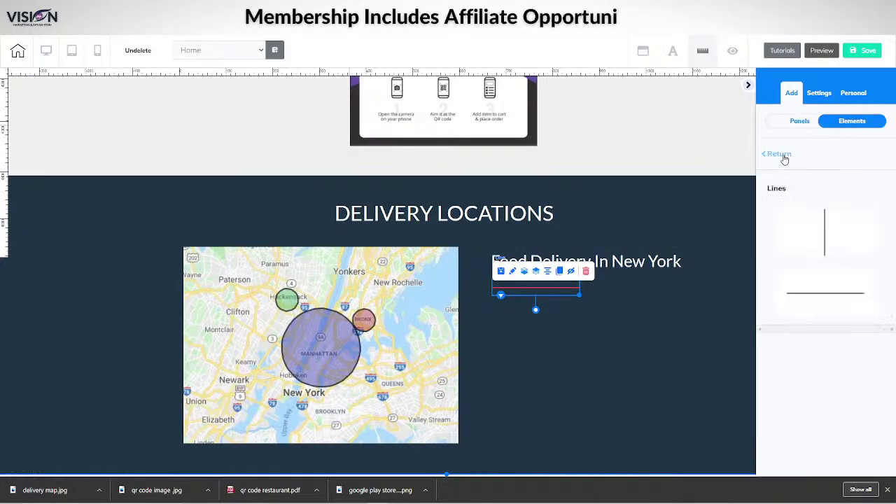
pyautogui.click(779, 154)
pyautogui.click(793, 203)
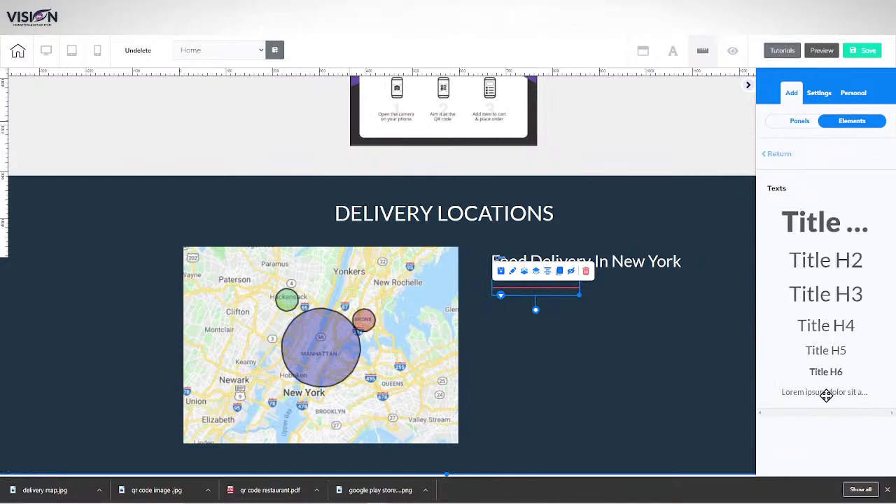
pyautogui.moveTo(826, 394); pyautogui.dragTo(544, 342)
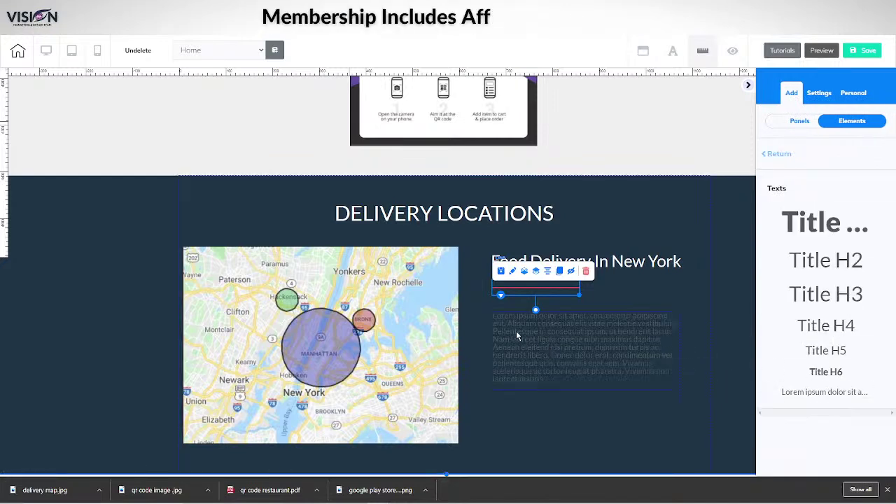
# Change the text color of the whole Lorem ipsum paragraph to white
pyautogui.click(493, 317)
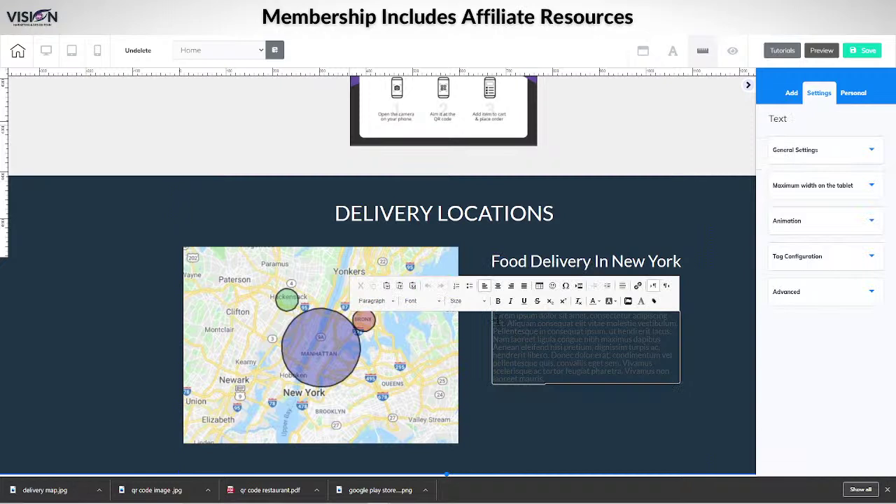
pyautogui.moveTo(494, 317); pyautogui.dragTo(568, 386)
pyautogui.click(594, 301)
pyautogui.click(653, 356)
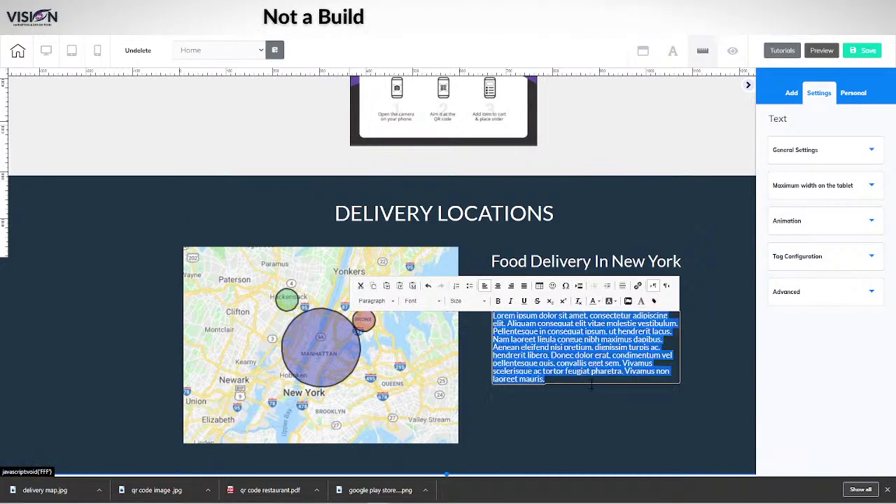
# Split the Lorem ipsum text into two paragraphs before "Donec dolor erat" and nudge the block up toward the crimson line
pyautogui.click(608, 350)
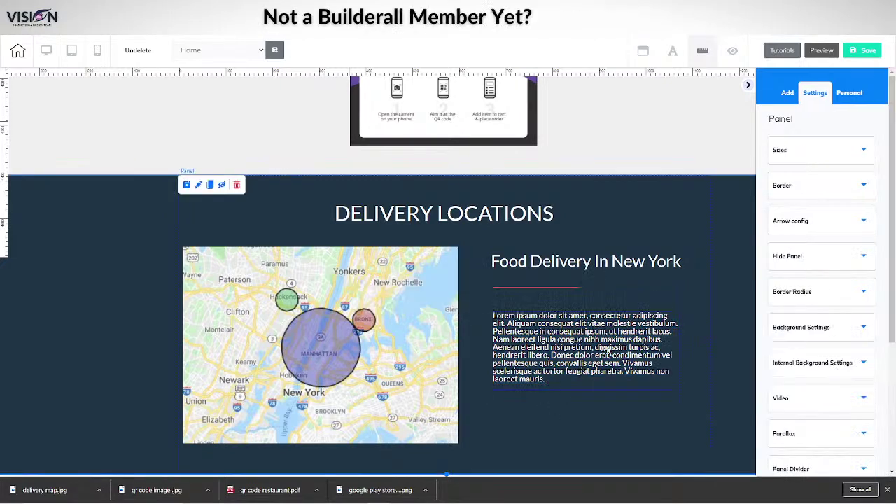
pyautogui.click(664, 352)
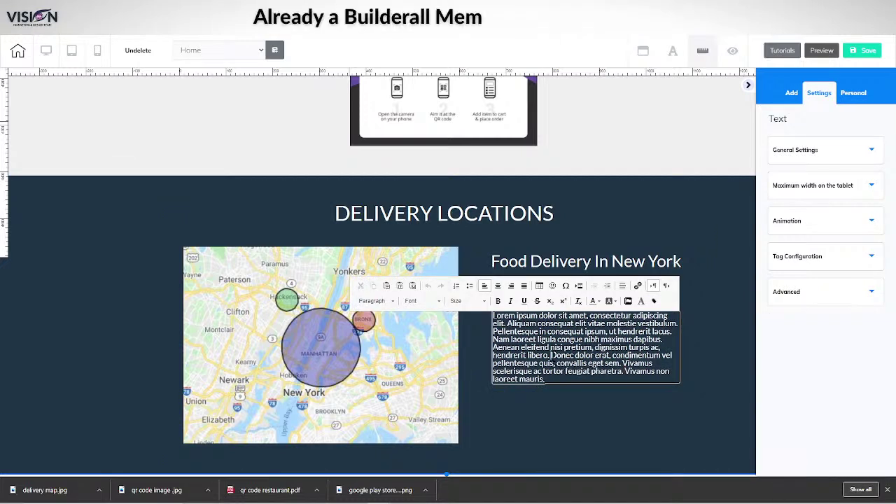
pyautogui.press('Return')
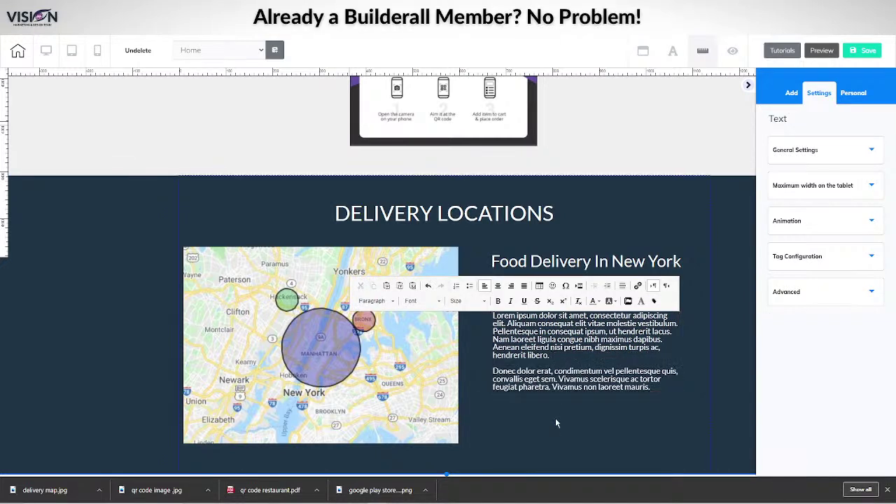
pyautogui.moveTo(574, 364); pyautogui.dragTo(573, 356)
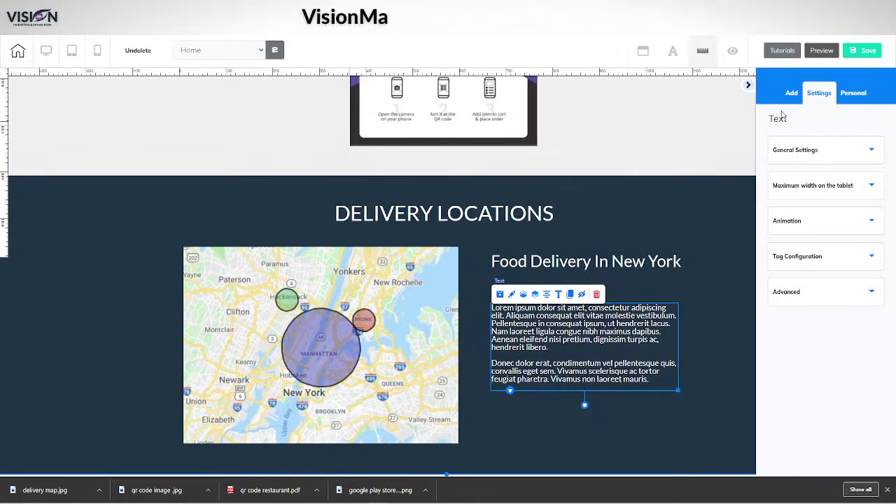
# Add a Title H6 text element below the two paragraphs, with white text and left alignment
pyautogui.click(793, 93)
pyautogui.click(858, 121)
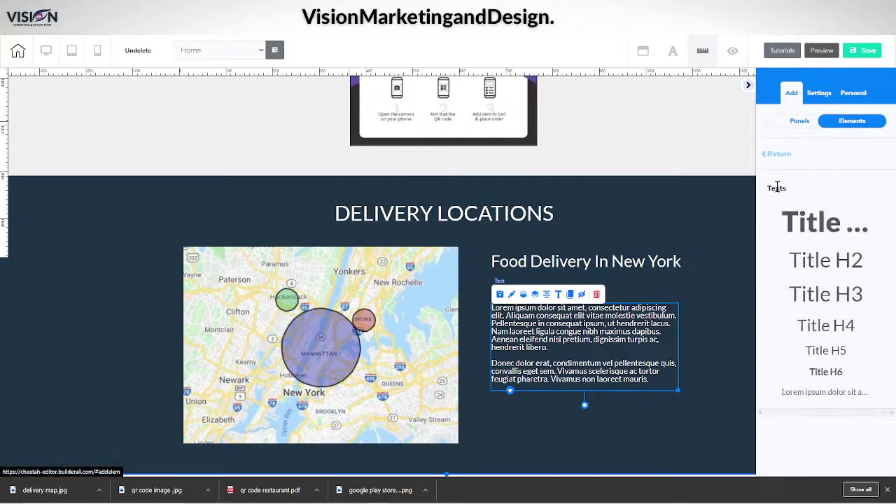
pyautogui.moveTo(831, 376); pyautogui.dragTo(553, 405)
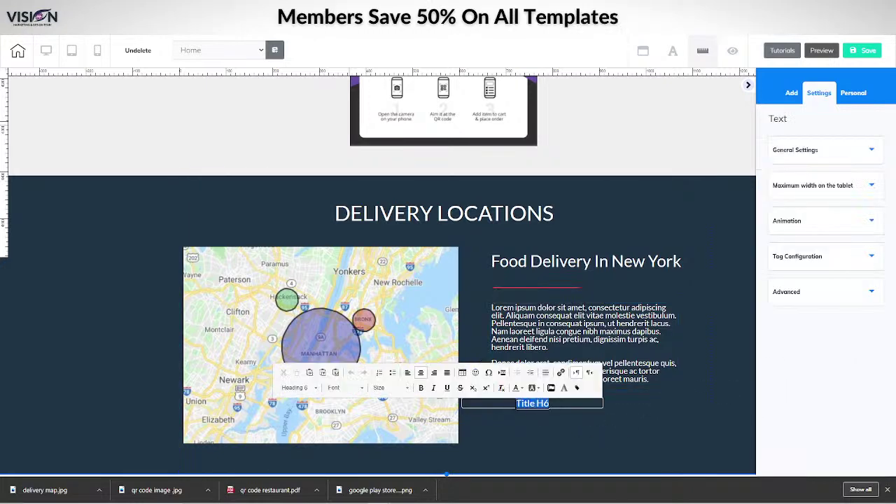
pyautogui.click(519, 387)
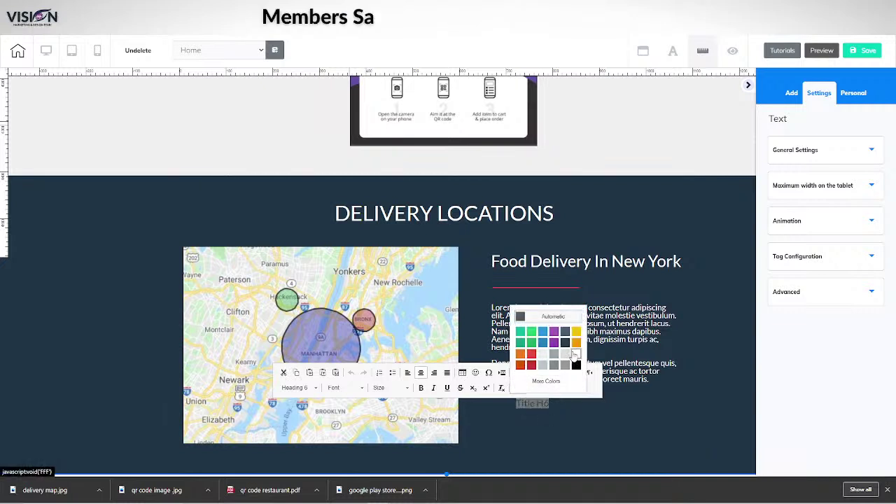
pyautogui.click(574, 355)
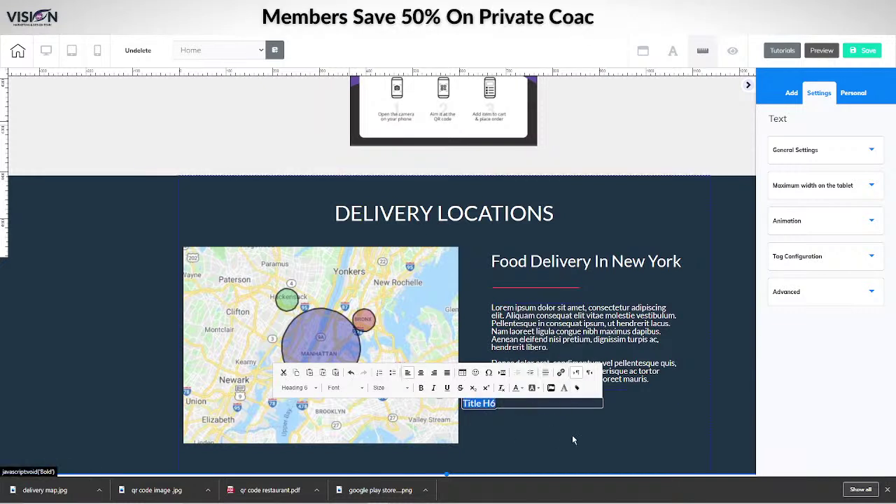
pyautogui.click(494, 406)
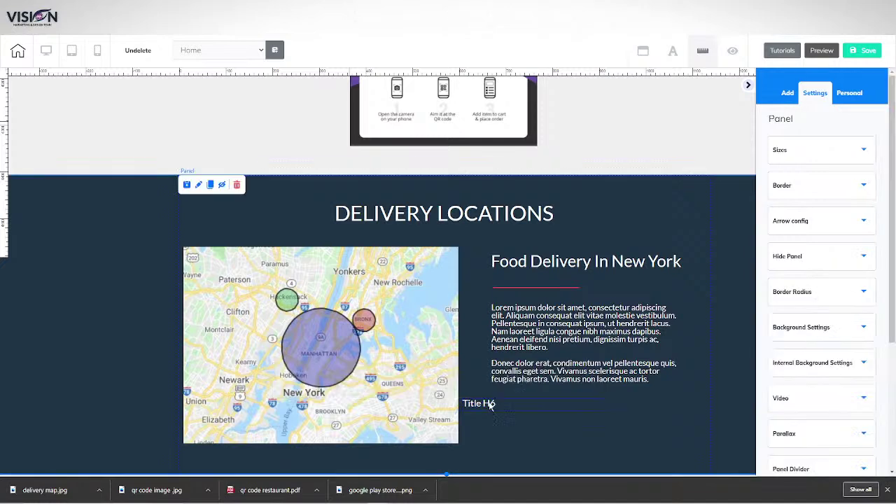
# Line up the Title H6 heading with the left edge of the paragraphs and make its text bold
pyautogui.moveTo(492, 405)
pyautogui.mouseDown()
pyautogui.moveTo(532, 400)
pyautogui.moveTo(493, 400)
pyautogui.mouseUp()
pyautogui.doubleClick(528, 406)
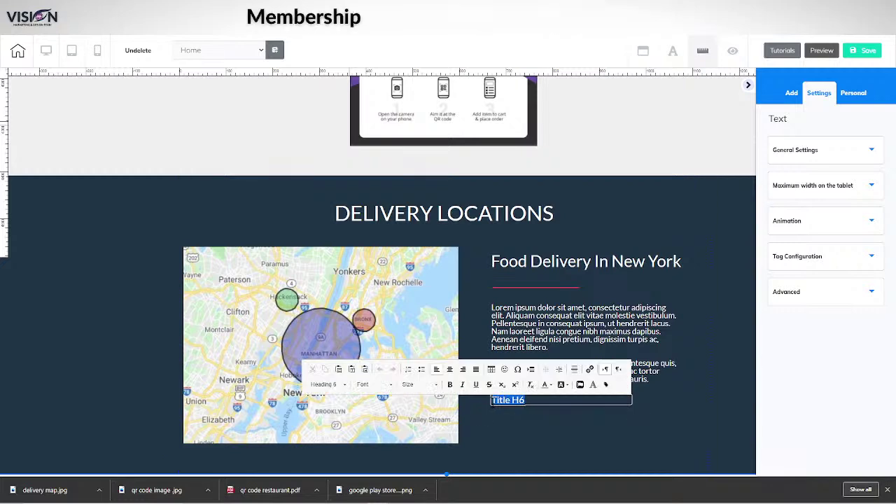
pyautogui.click(450, 386)
# Check the delivery fee zone lines on the Restaurant Pronto site, and add a Lorem ipsum text element near the Title H6 heading
pyautogui.click(332, 226)
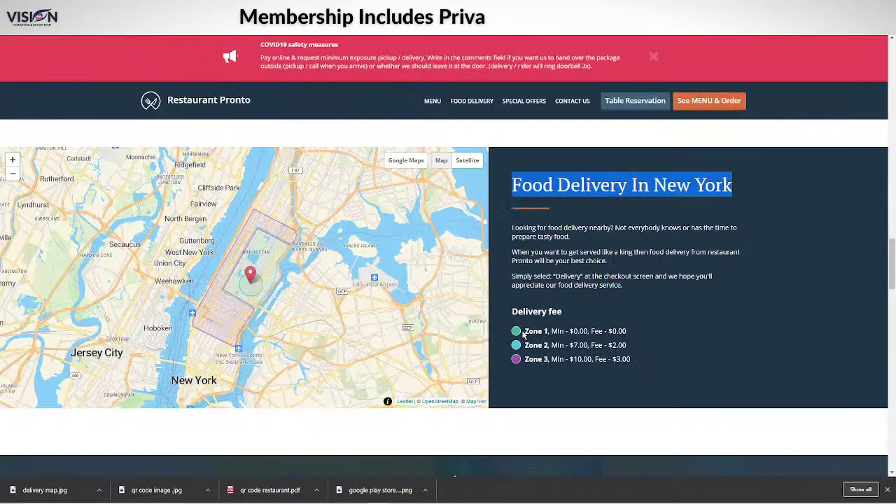
pyautogui.moveTo(524, 333); pyautogui.dragTo(634, 332)
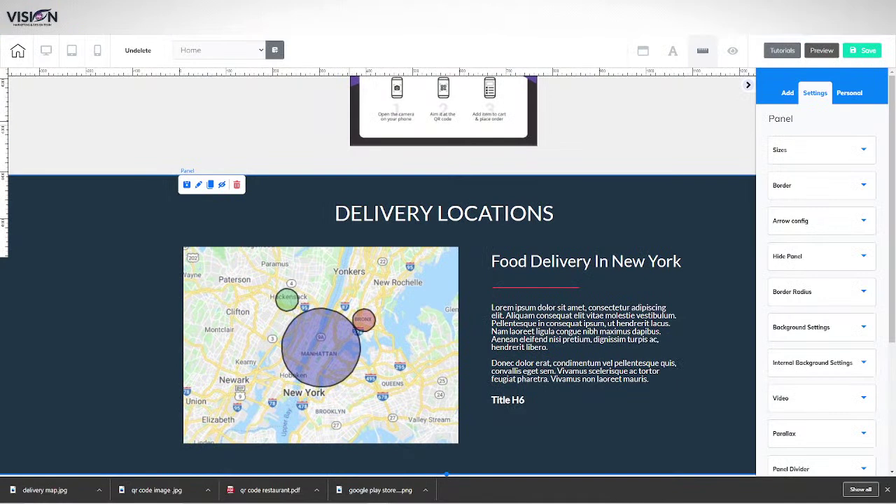
pyautogui.click(787, 92)
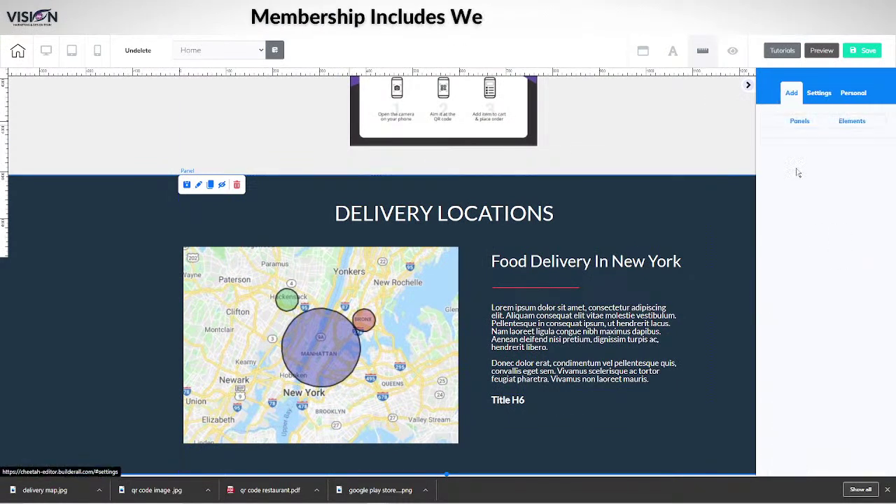
pyautogui.click(852, 121)
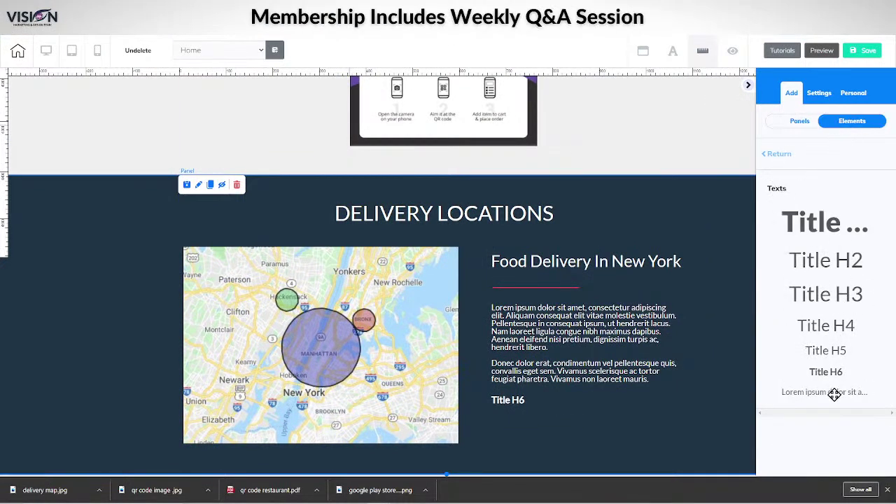
pyautogui.moveTo(835, 394); pyautogui.dragTo(508, 394)
pyautogui.doubleClick(549, 407)
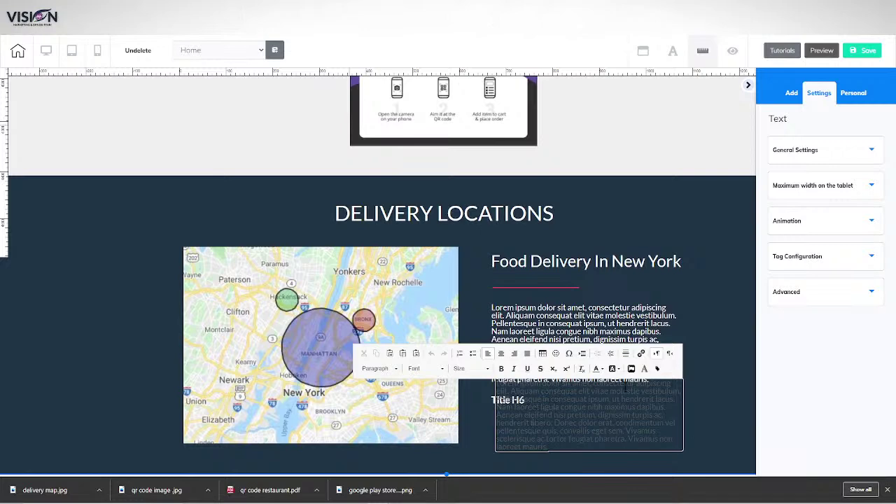
# Trim the new Lorem ipsum text element down to its first line by deleting the remaining lines
pyautogui.click(625, 421)
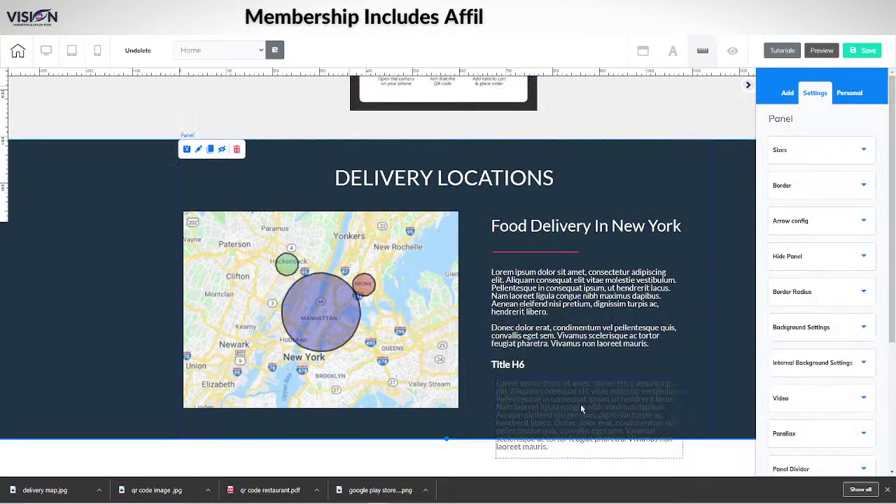
pyautogui.doubleClick(610, 404)
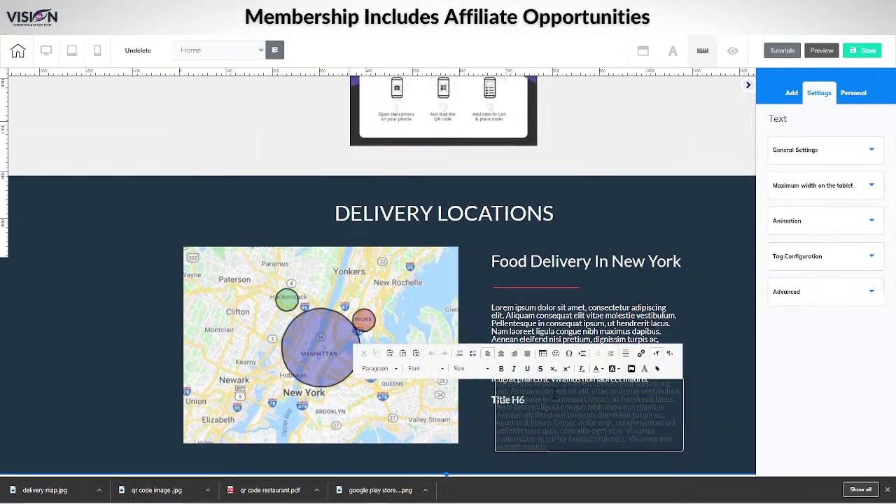
pyautogui.moveTo(501, 393); pyautogui.dragTo(587, 458)
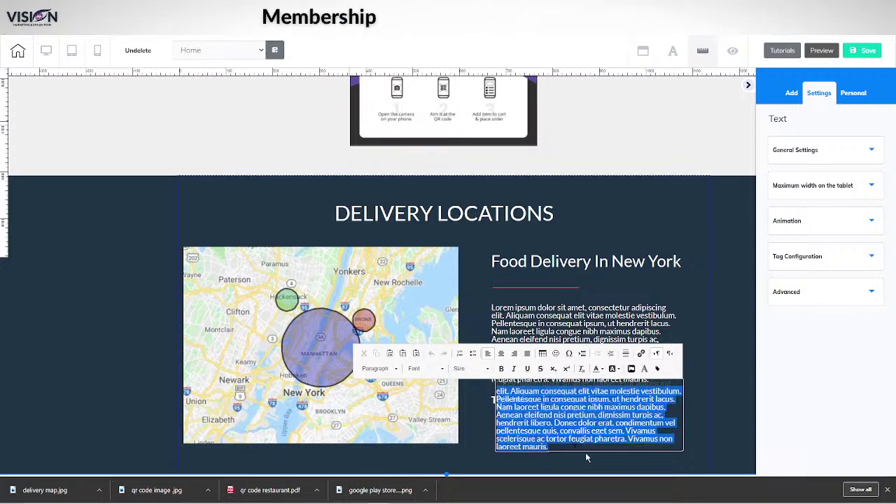
pyautogui.press('Delete')
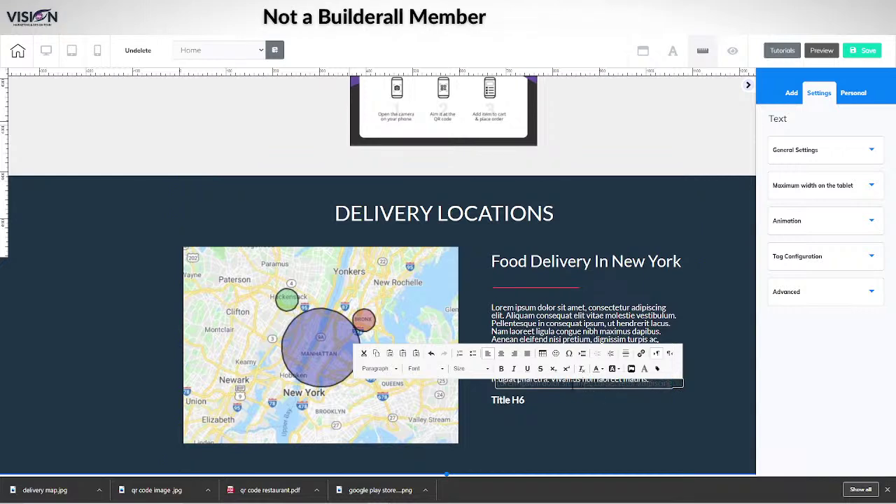
# Color the remaining Lorem ipsum line white and place it directly beneath the Title H6 heading, aligned with its left edge
pyautogui.click(569, 383)
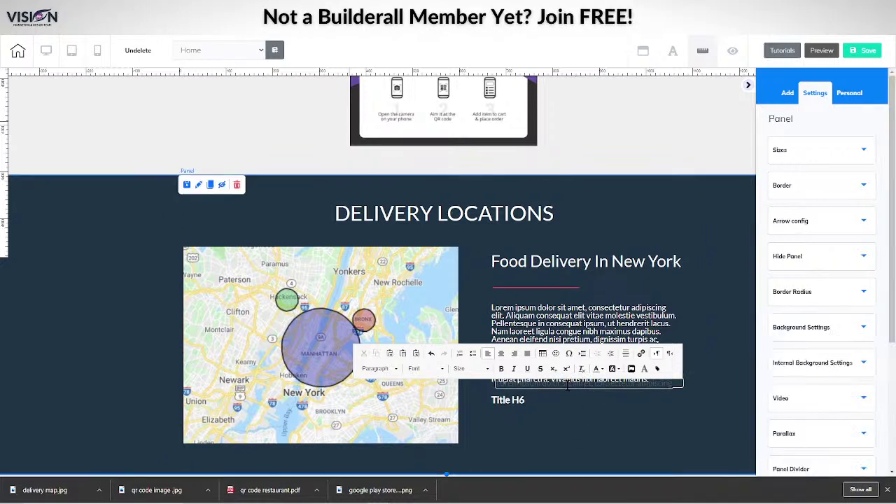
pyautogui.moveTo(495, 382); pyautogui.dragTo(674, 383)
pyautogui.click(600, 369)
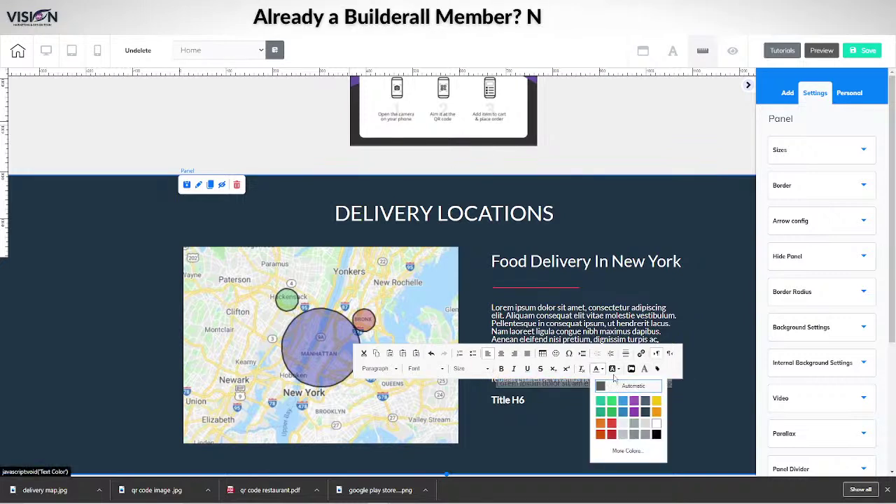
pyautogui.click(656, 423)
pyautogui.click(703, 415)
pyautogui.moveTo(621, 423); pyautogui.dragTo(589, 424)
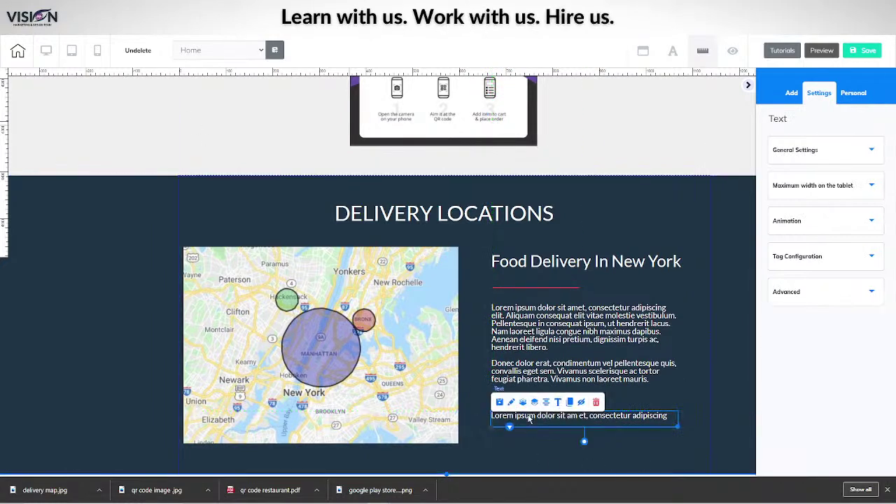
# Replace "Lorem ipsum" at the start of the line under Title H6 with "Zone 1:" and make that label bold
pyautogui.doubleClick(493, 417)
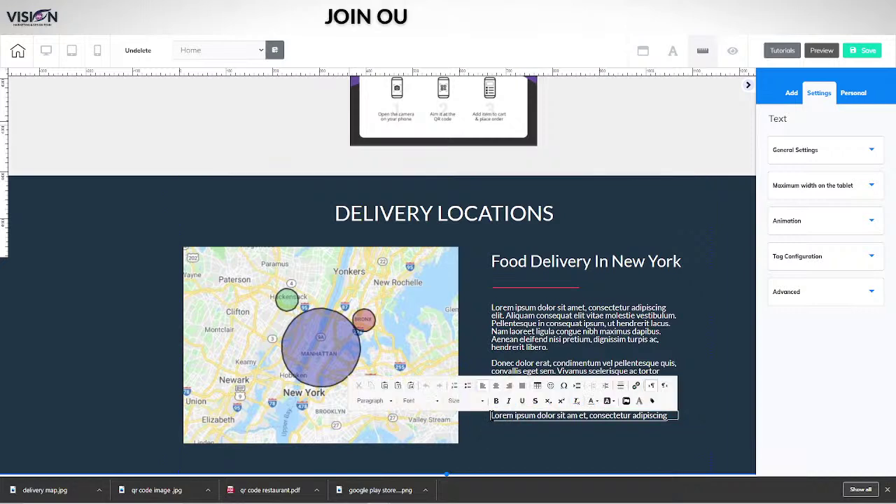
pyautogui.write('Zone 1')
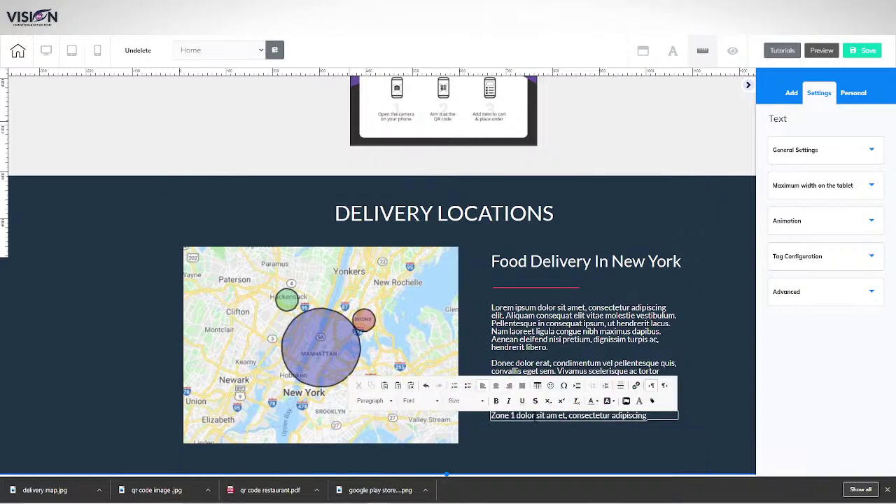
pyautogui.write(':')
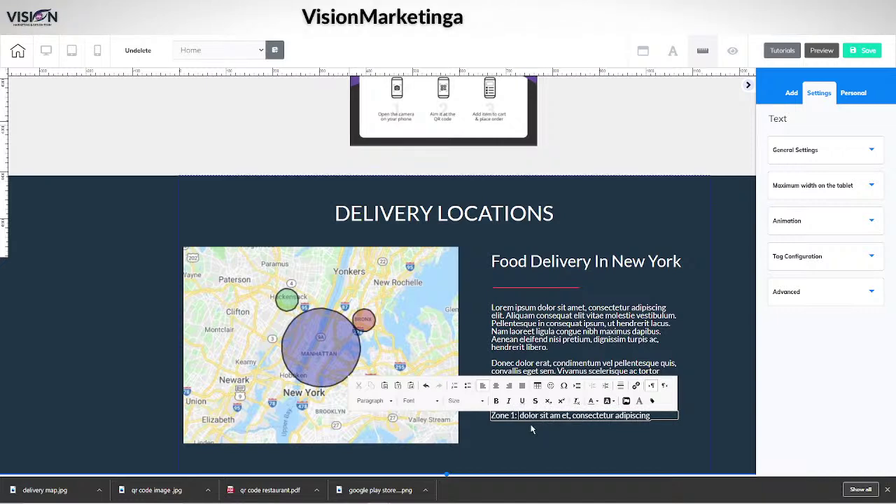
pyautogui.click(497, 419)
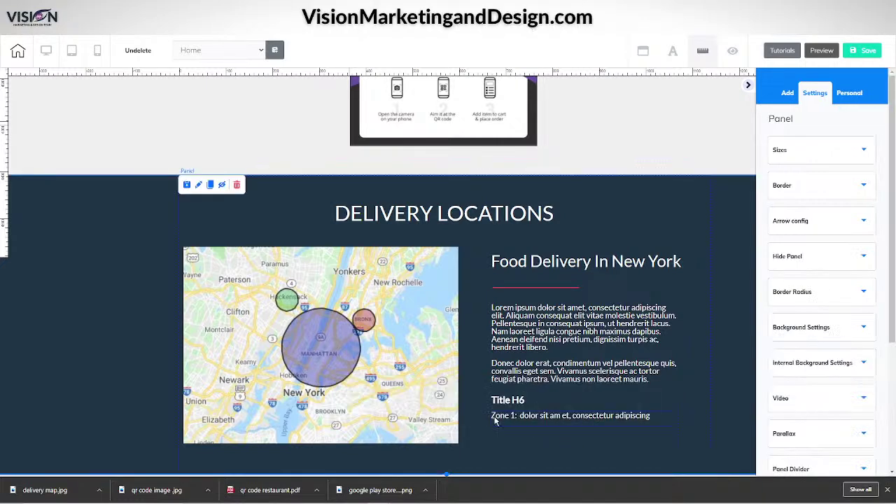
pyautogui.doubleClick(493, 416)
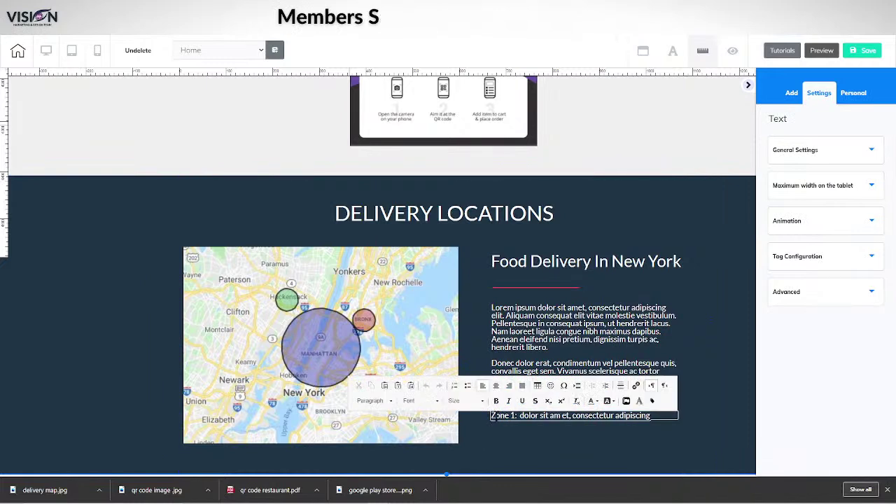
pyautogui.click(497, 400)
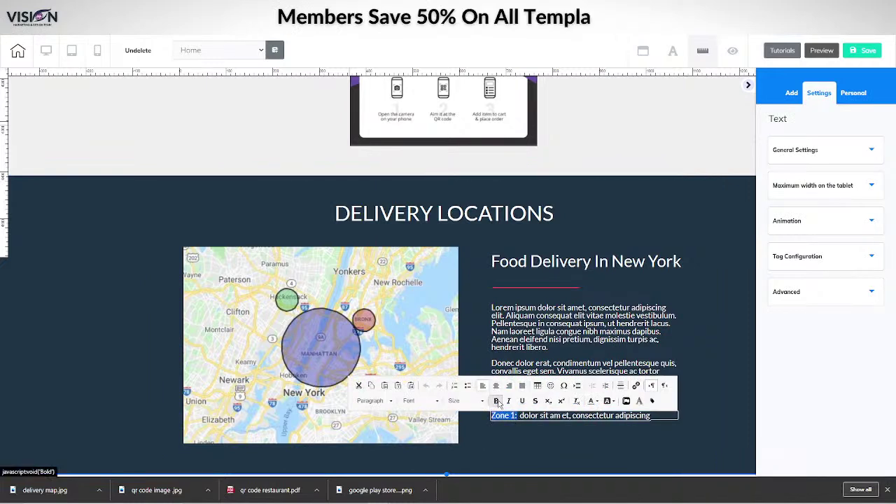
pyautogui.click(561, 425)
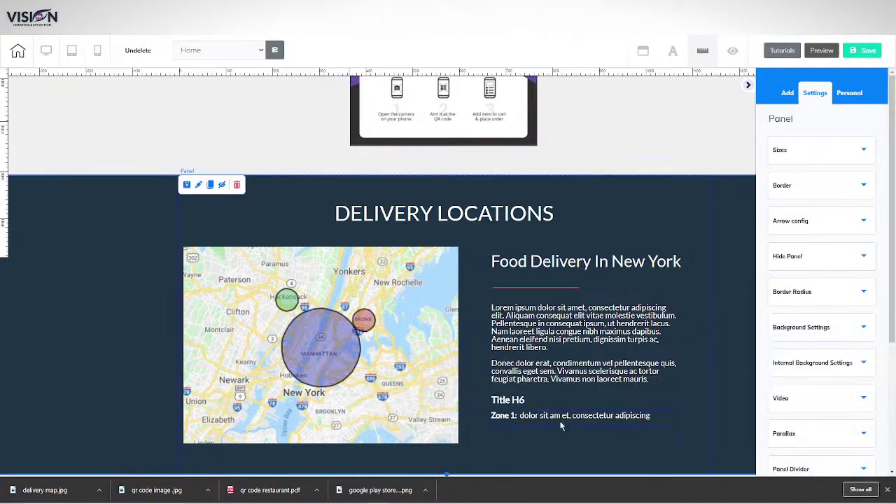
# Clone the "Zone 1:" line twice and stack the copies beneath the original, aligned on the left
pyautogui.click(559, 420)
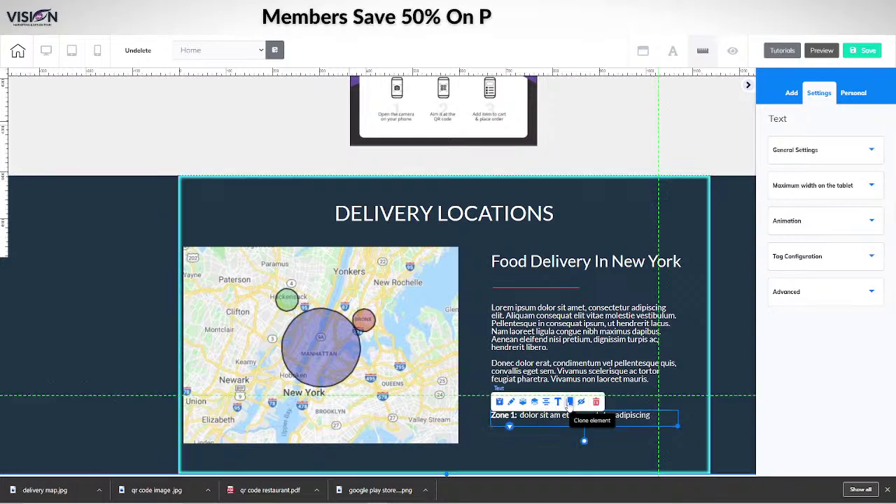
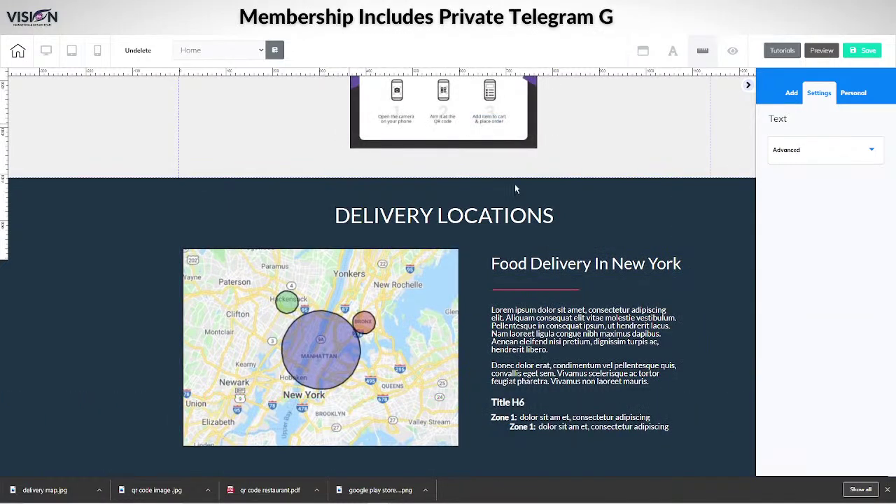
pyautogui.moveTo(576, 432); pyautogui.dragTo(557, 432)
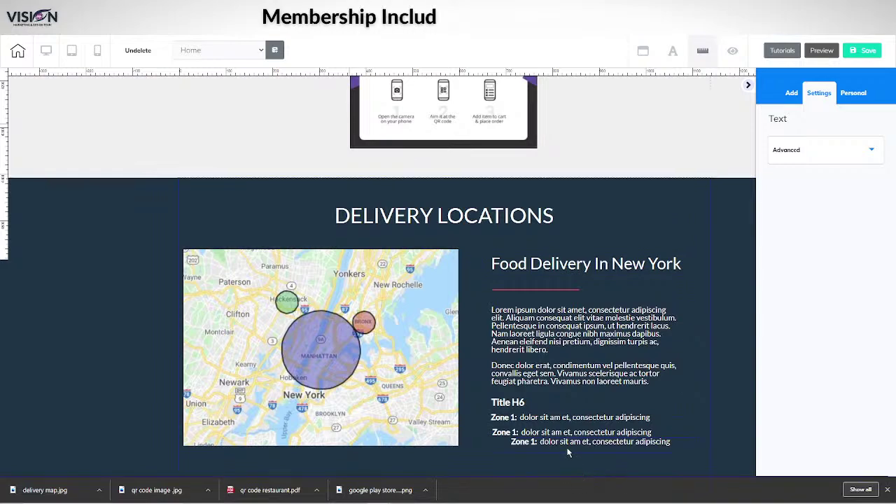
pyautogui.moveTo(568, 452); pyautogui.dragTo(546, 445)
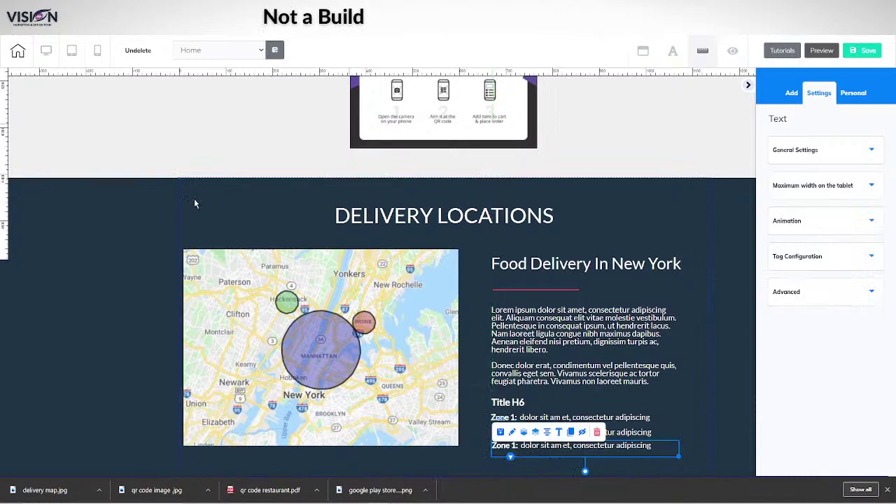
# Add a blank panel directly beneath the Delivery Locations section
pyautogui.click(257, 186)
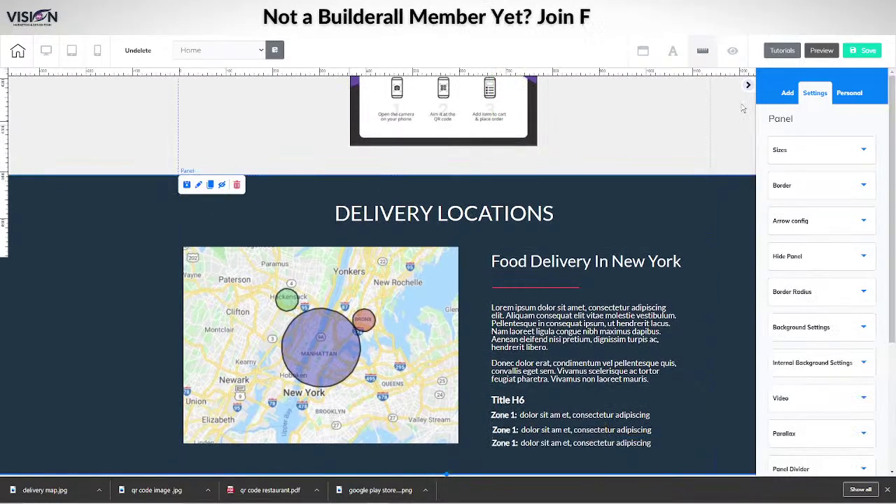
pyautogui.click(786, 100)
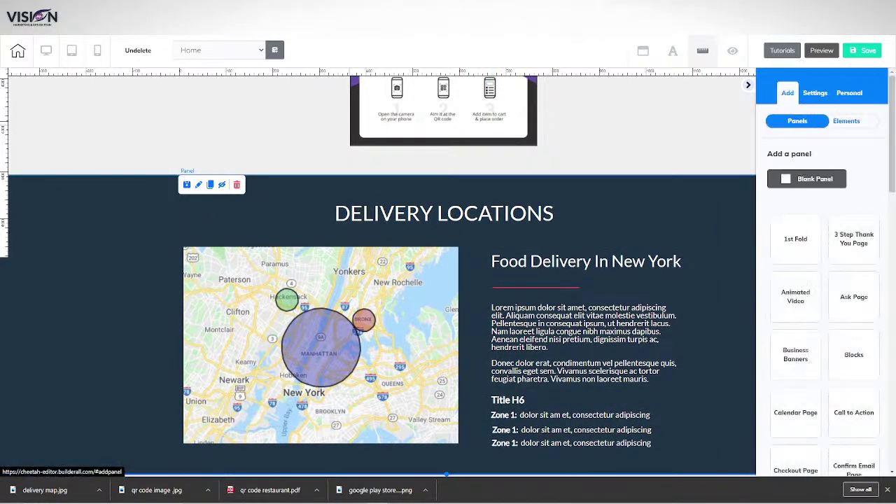
pyautogui.click(805, 180)
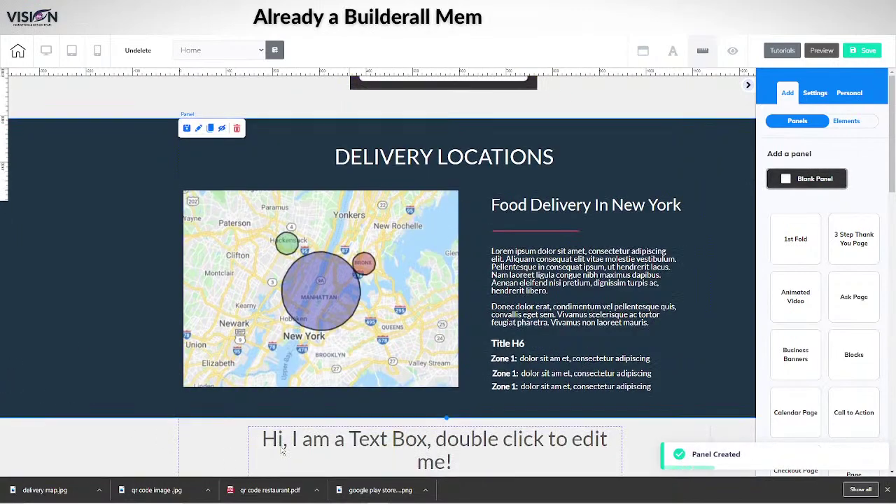
pyautogui.scroll(-3, 475, 388)
# Increase the new blank panel's height to 1893
pyautogui.click(540, 390)
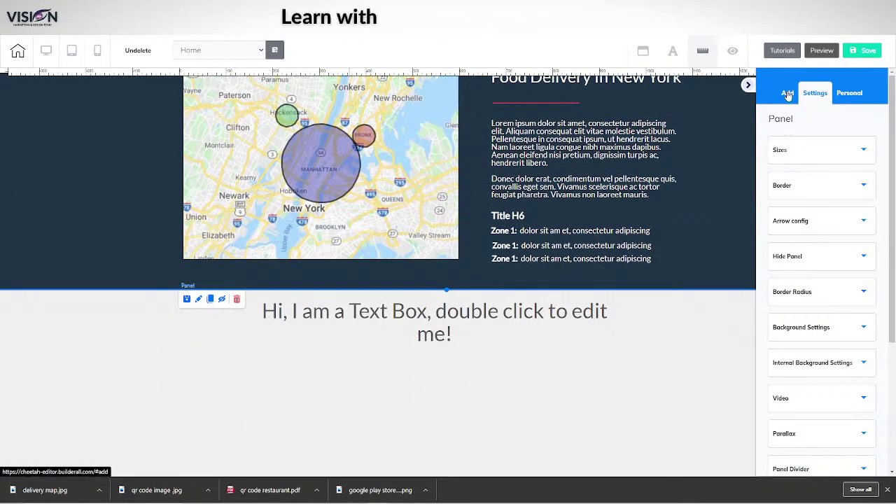
pyautogui.click(800, 149)
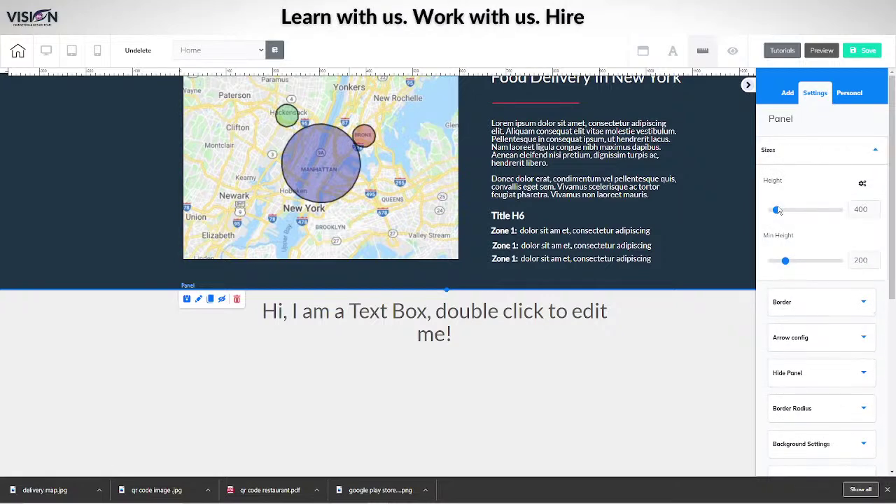
pyautogui.scroll(-3, 628, 360)
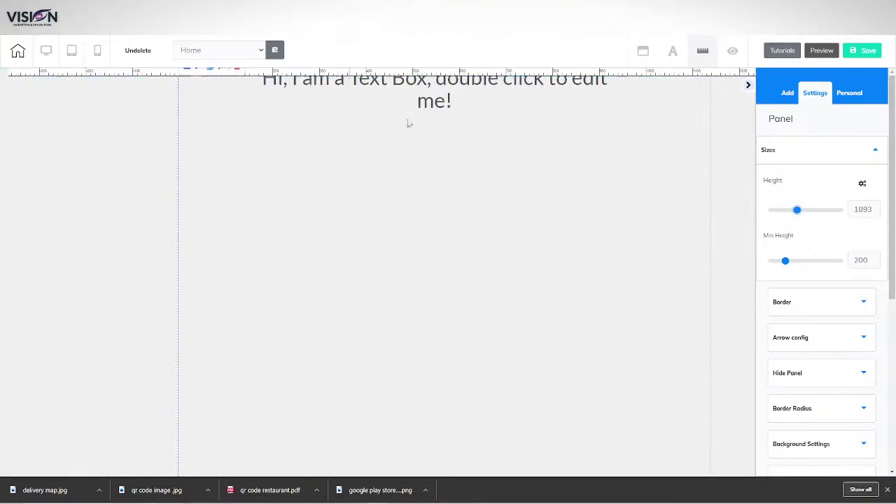
pyautogui.scroll(1, 406, 232)
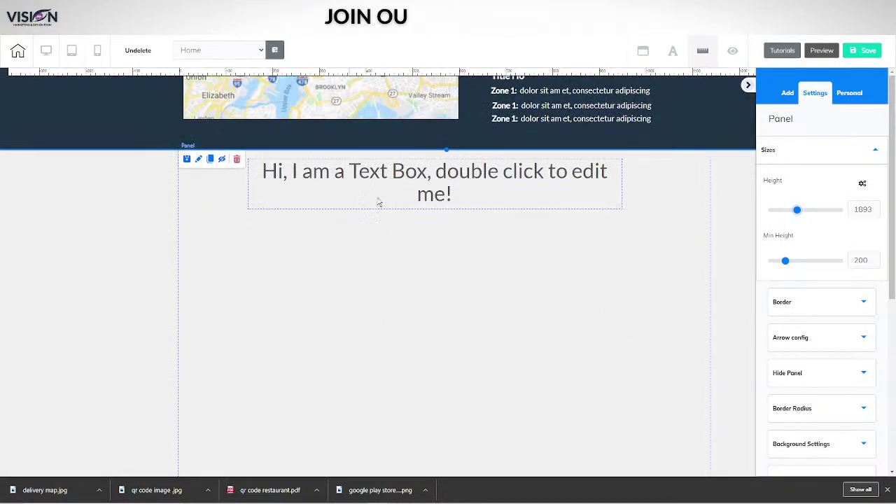
# Replace the new panel's placeholder heading text with "LOCATION" and move the heading slightly lower
pyautogui.click(265, 177)
pyautogui.doubleClick(263, 177)
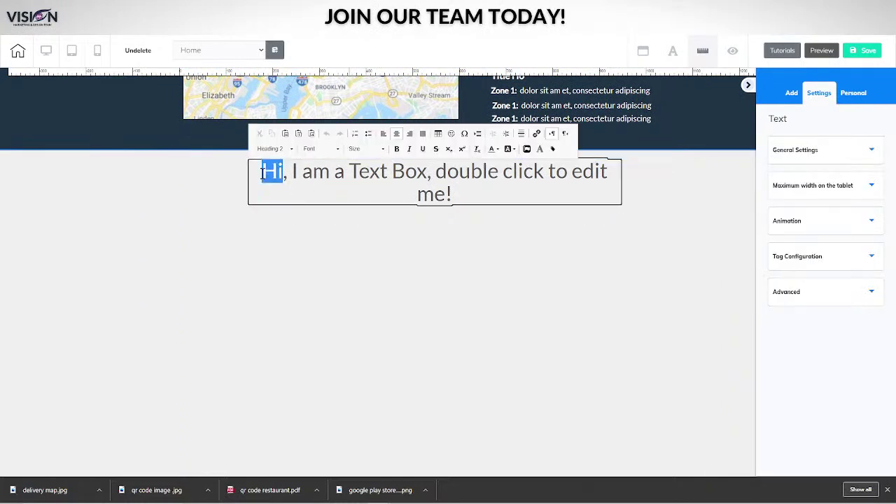
pyautogui.hotkey('ctrl', 'a')
pyautogui.write('LCOA')
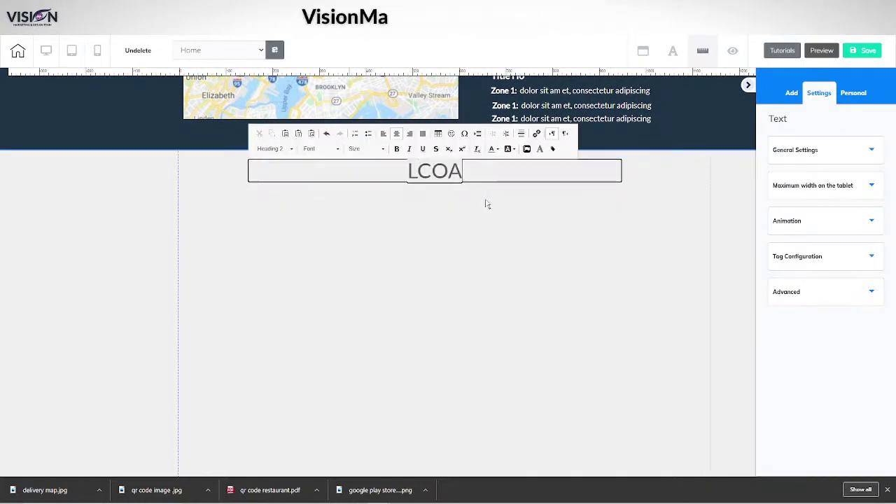
pyautogui.write('TIONS')
pyautogui.press('BackSpace')
pyautogui.press('BackSpace')
pyautogui.press('BackSpace')
pyautogui.press('BackSpace')
pyautogui.press('BackSpace')
pyautogui.press('BackSpace')
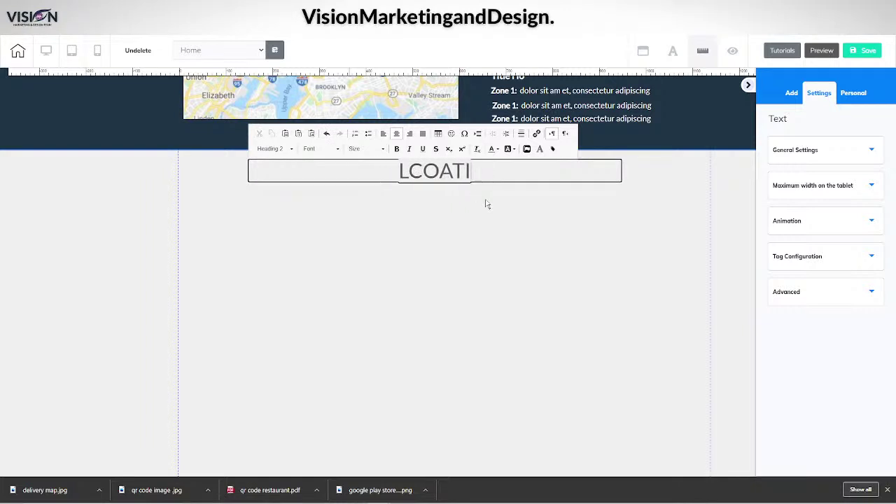
pyautogui.write('OCAT')
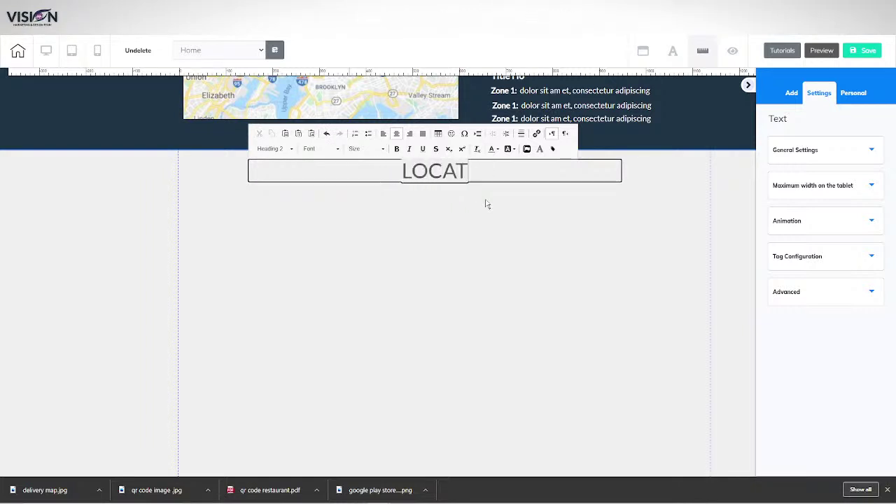
pyautogui.write('ION')
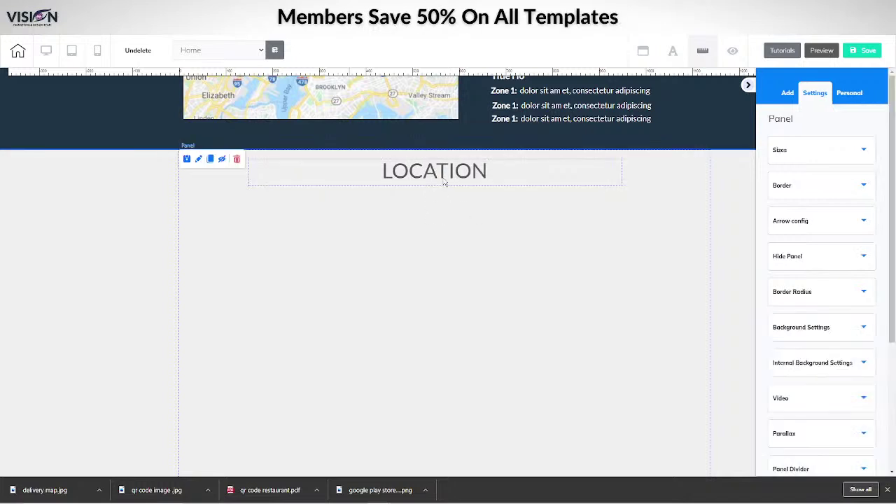
pyautogui.moveTo(442, 175); pyautogui.dragTo(441, 188)
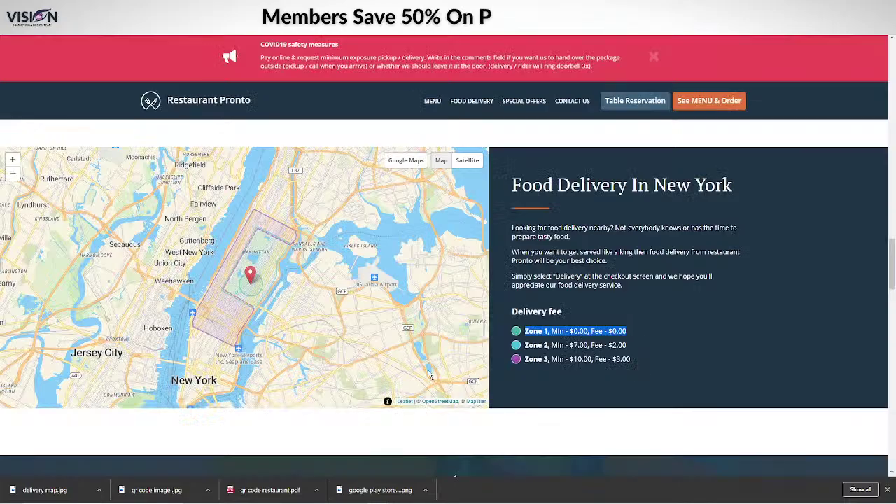
# Switch to the Restaurant Pronto site and examine its contact page for opening hours, contact details and the message form
pyautogui.scroll(-15, 504, 325)
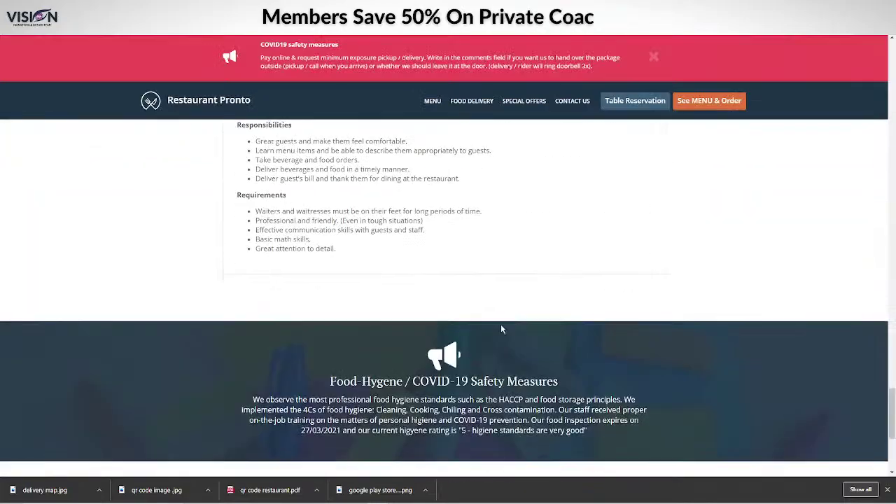
pyautogui.scroll(-3, 501, 327)
pyautogui.scroll(20, 501, 327)
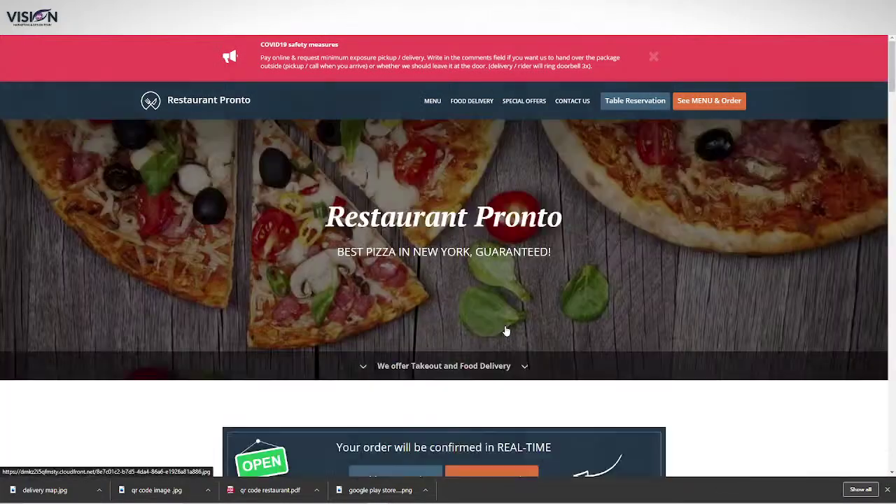
pyautogui.click(573, 101)
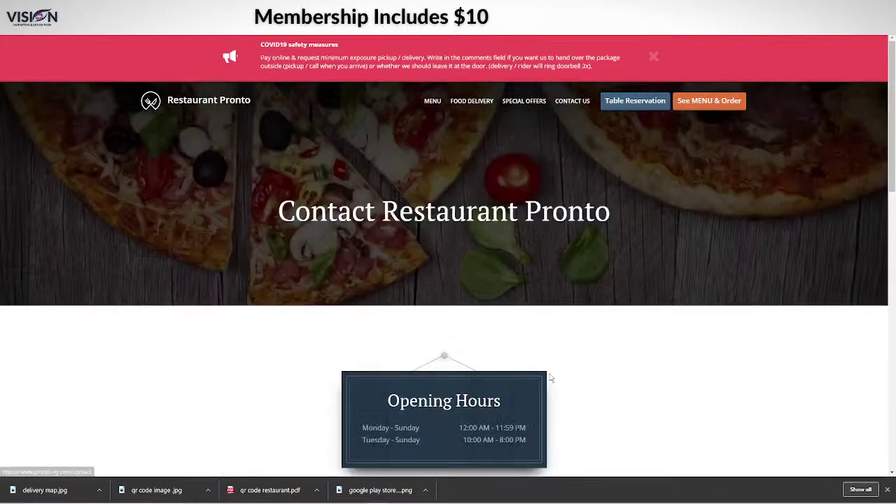
pyautogui.scroll(-10, 330, 369)
pyautogui.scroll(7, 304, 367)
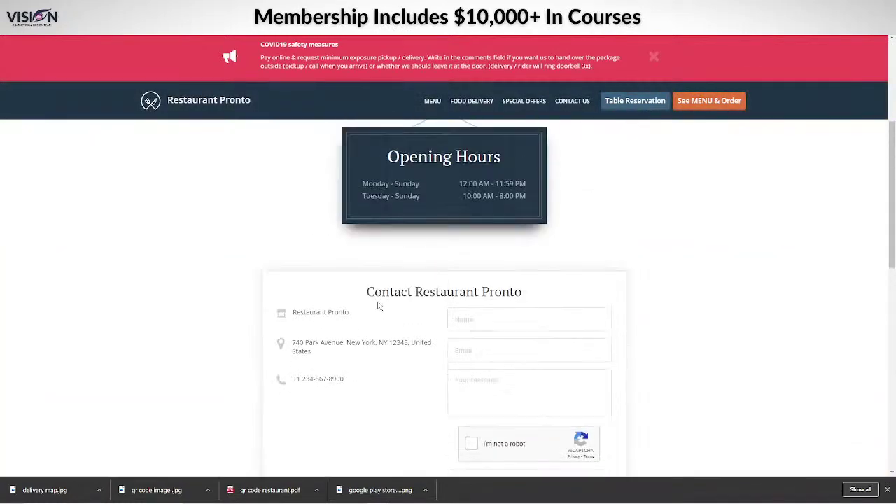
pyautogui.scroll(-1, 312, 239)
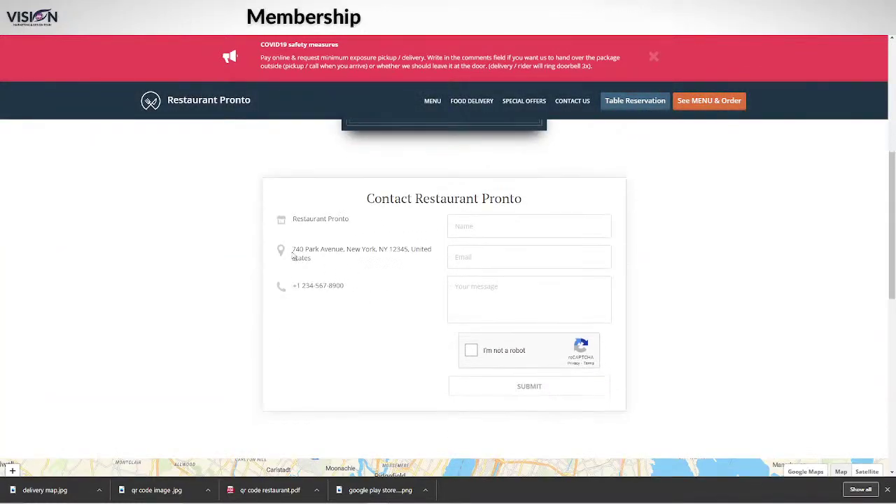
# Copy the restaurant's street address from the Contact Restaurant Pronto card
pyautogui.moveTo(292, 250); pyautogui.dragTo(311, 258)
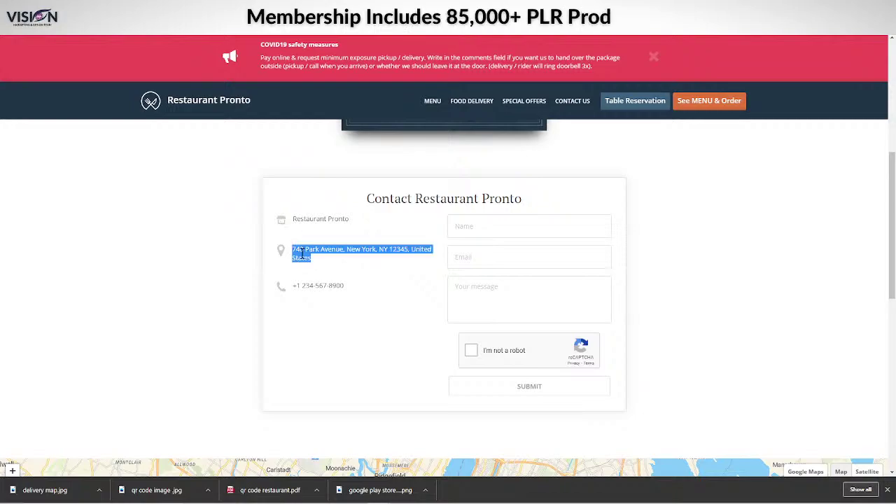
pyautogui.rightClick(311, 258)
pyautogui.click(323, 260)
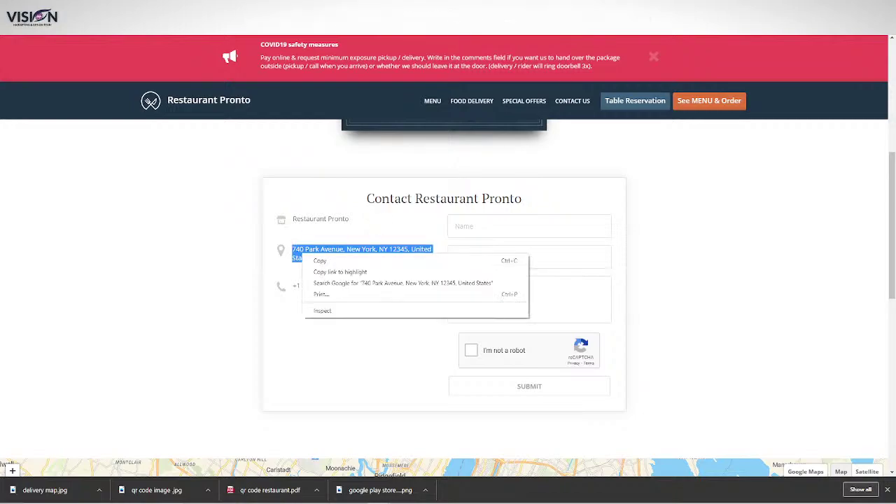
# Search Google in a new tab for "Food Delivery In New York" and open the map of local results
pyautogui.hotkey('ctrl', 't')
pyautogui.write('Food Delivery In New York')
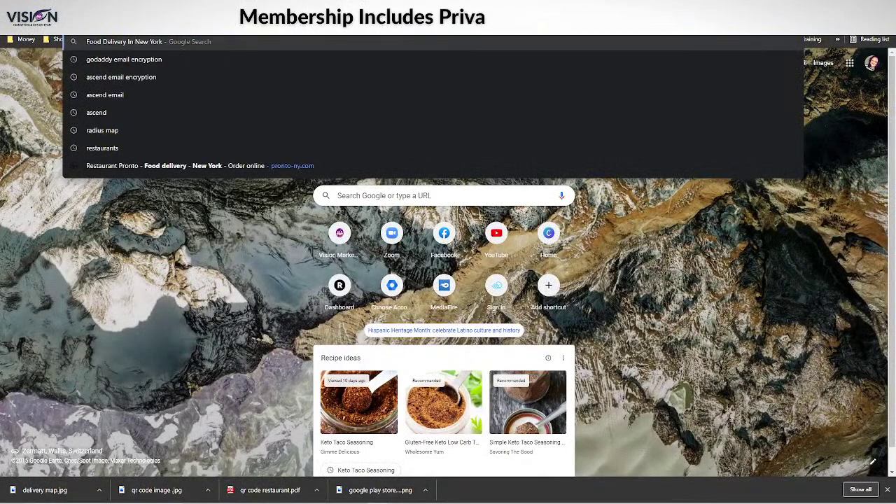
pyautogui.press('Return')
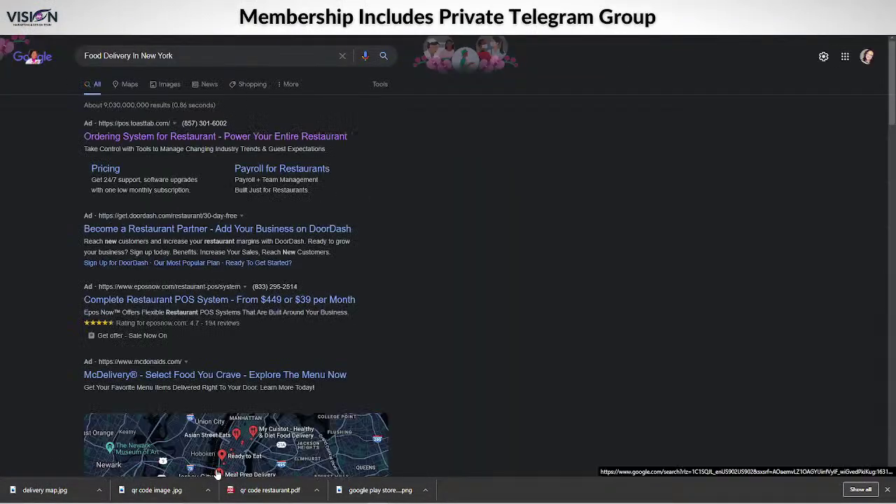
pyautogui.click(189, 437)
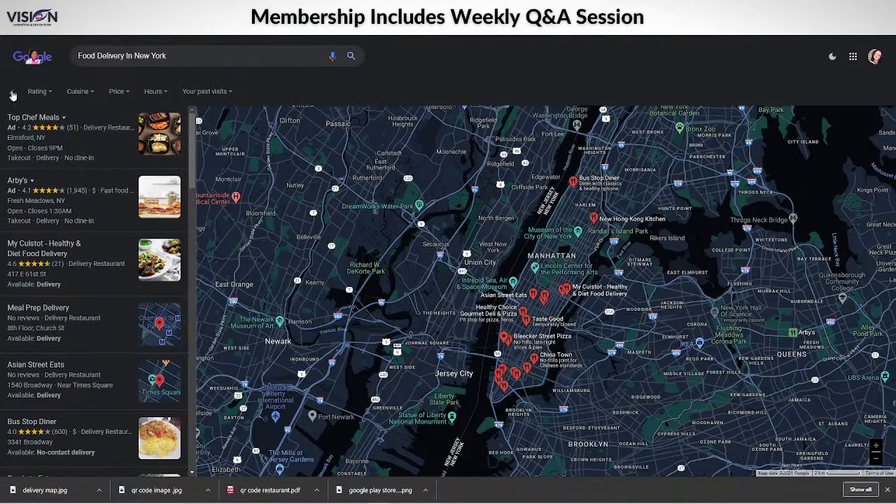
# Return to the search results and open the "My Cuistot - Healthy & Diet Food Delivery" listing
pyautogui.click(13, 95)
pyautogui.moveTo(173, 56); pyautogui.dragTo(2, 179)
pyautogui.scroll(-4, 2, 313)
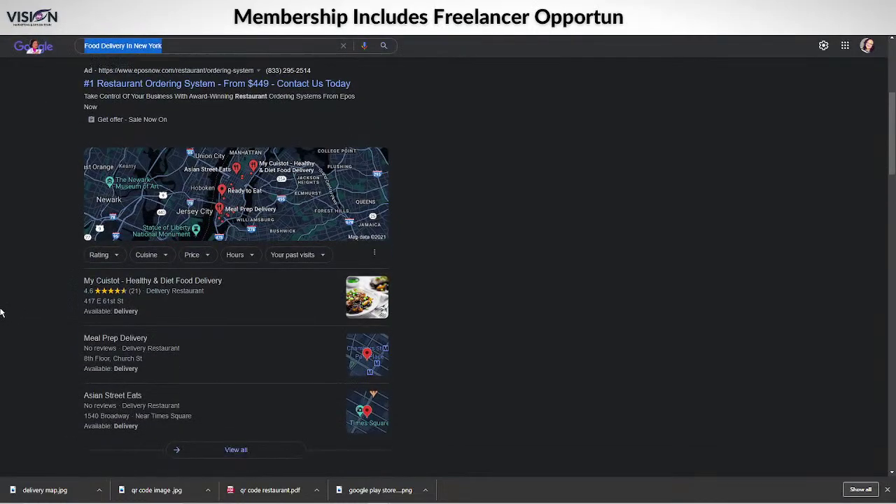
pyautogui.scroll(1, 1, 313)
pyautogui.scroll(-2, 1, 313)
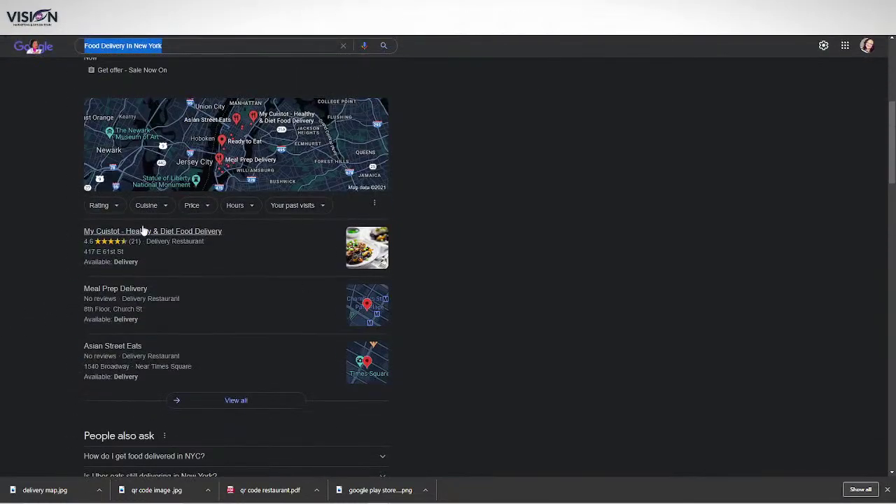
pyautogui.click(96, 234)
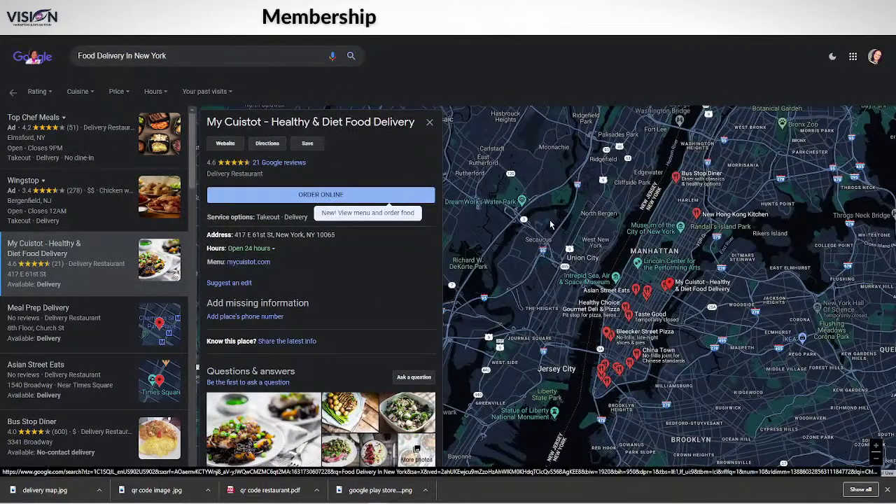
# Get directions to My Cuistot in Google Maps and expand the route options and additional nearby place categories
pyautogui.click(262, 144)
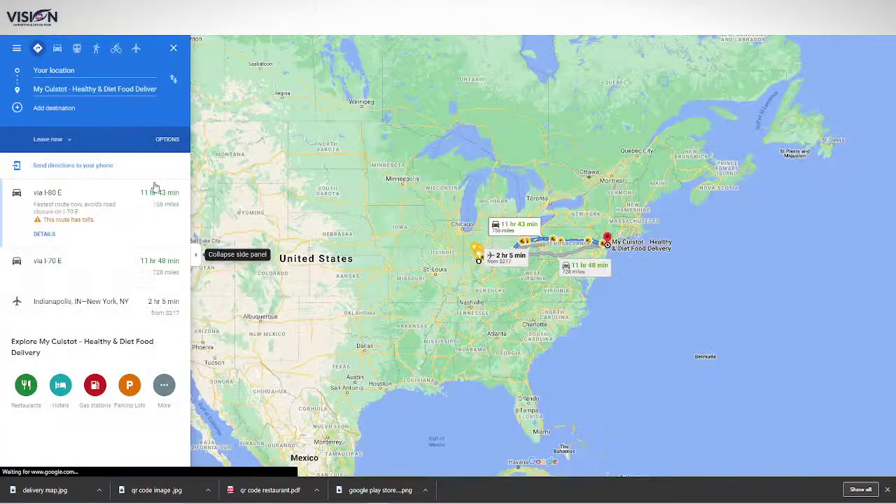
pyautogui.click(169, 140)
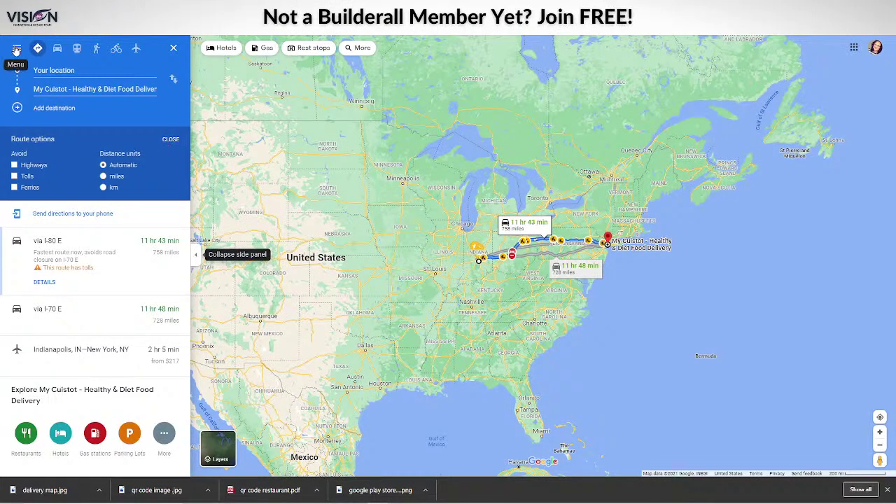
pyautogui.click(164, 433)
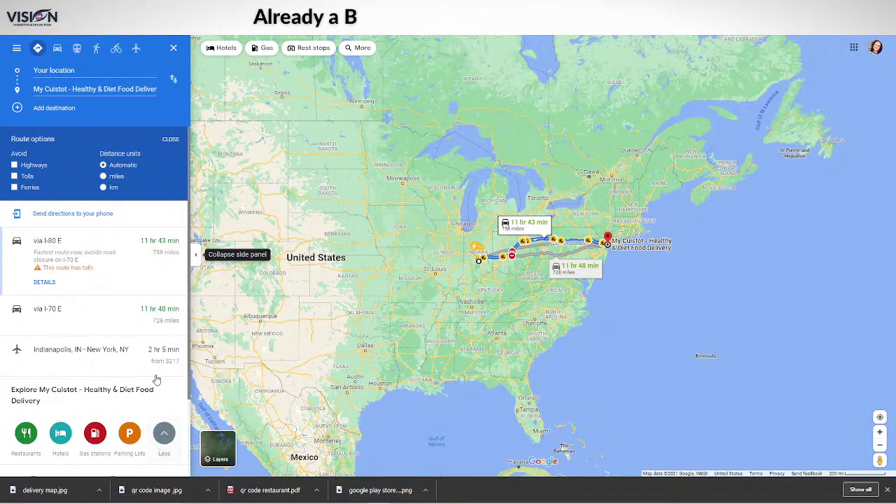
pyautogui.scroll(-2, 156, 379)
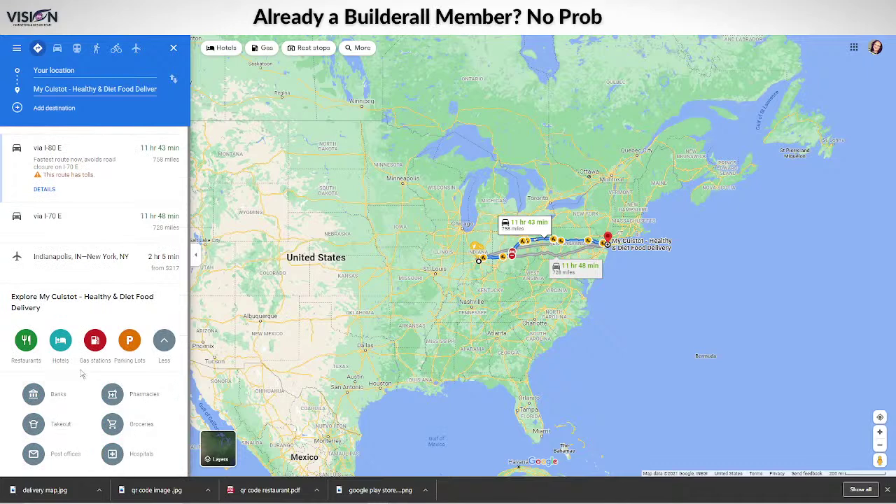
pyautogui.scroll(2, 77, 341)
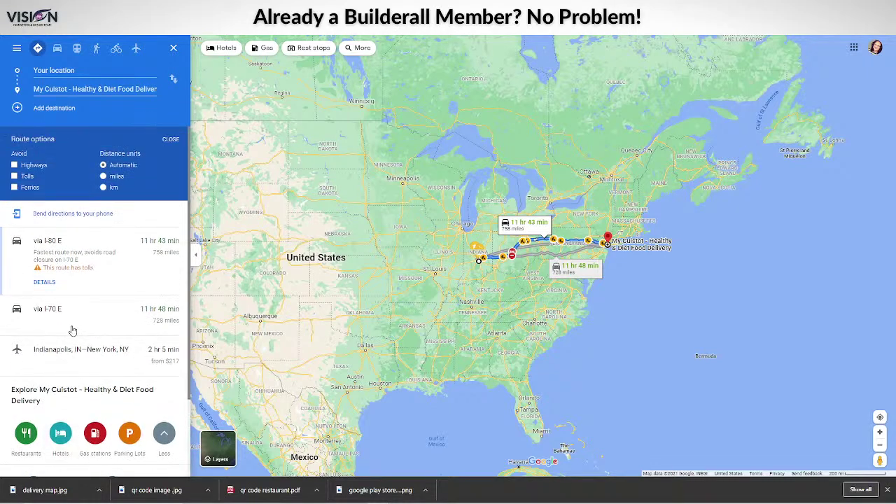
# Preview the embeddable version of the directions map in the sharing options, and close the dialog
pyautogui.click(15, 49)
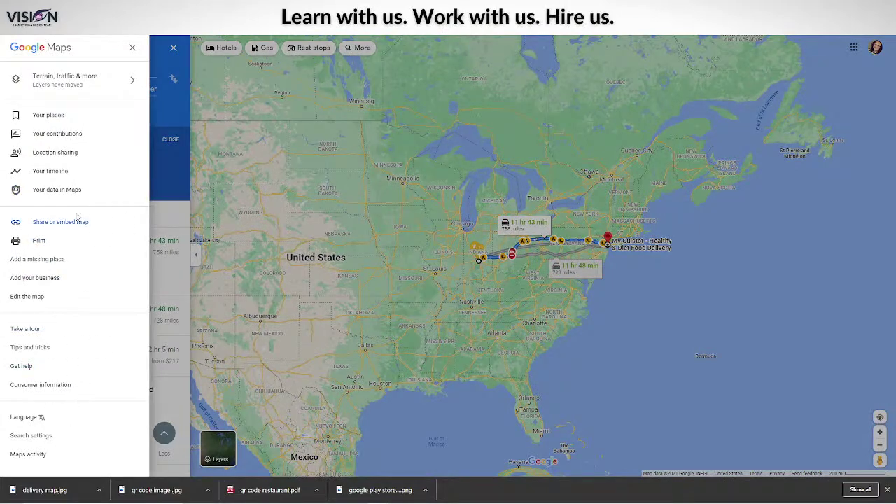
pyautogui.click(52, 222)
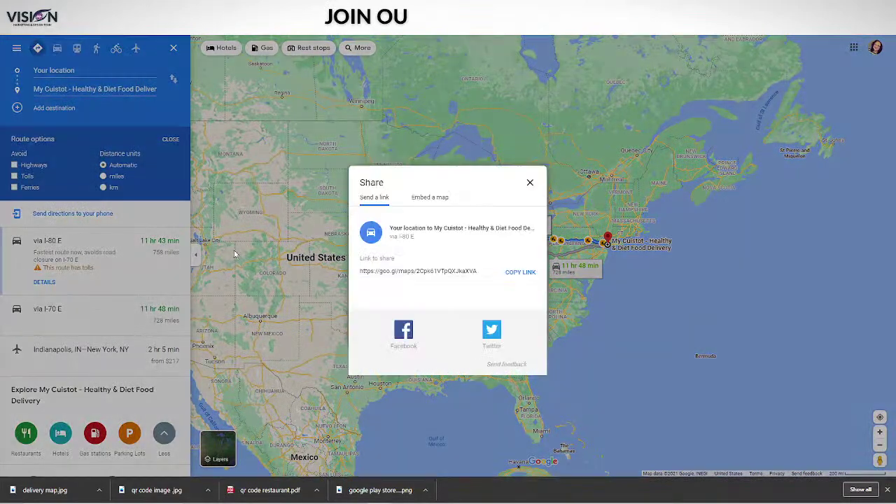
pyautogui.click(434, 200)
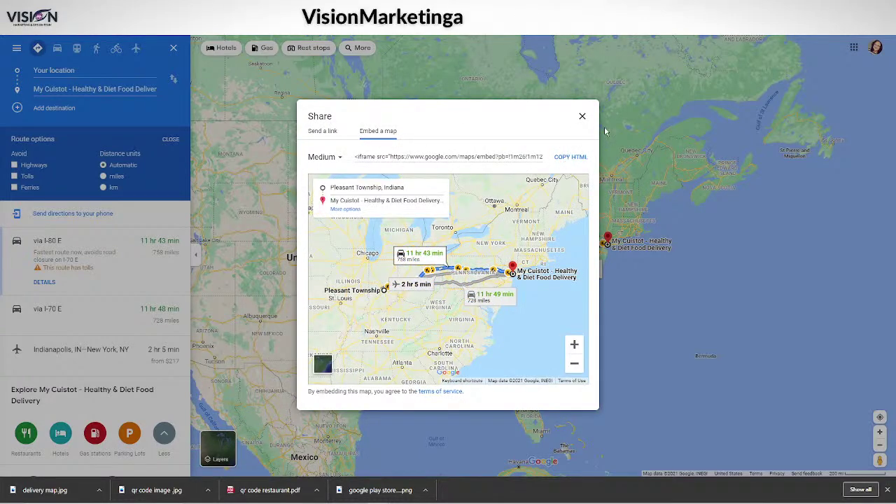
pyautogui.click(581, 118)
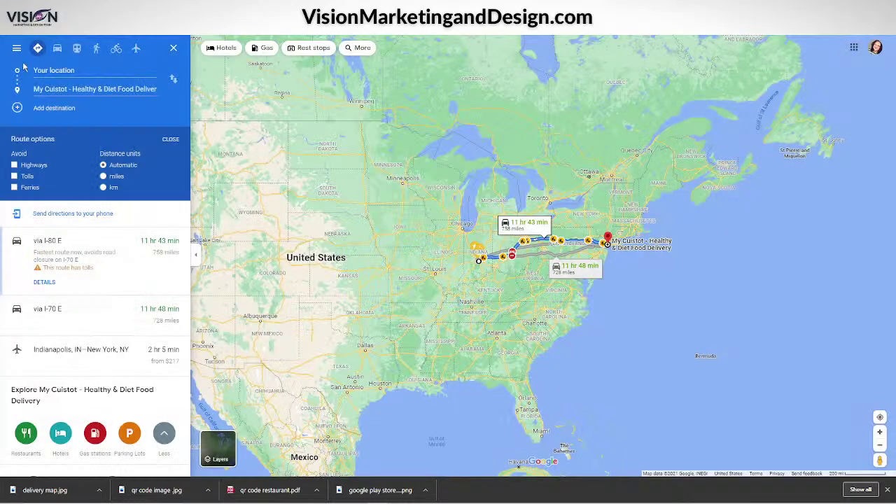
# Return to the Google search results, dismiss the downloads bar and reopen the "My Cuistot - Healthy & Diet Food Delivery" listing
pyautogui.click(10, 28)
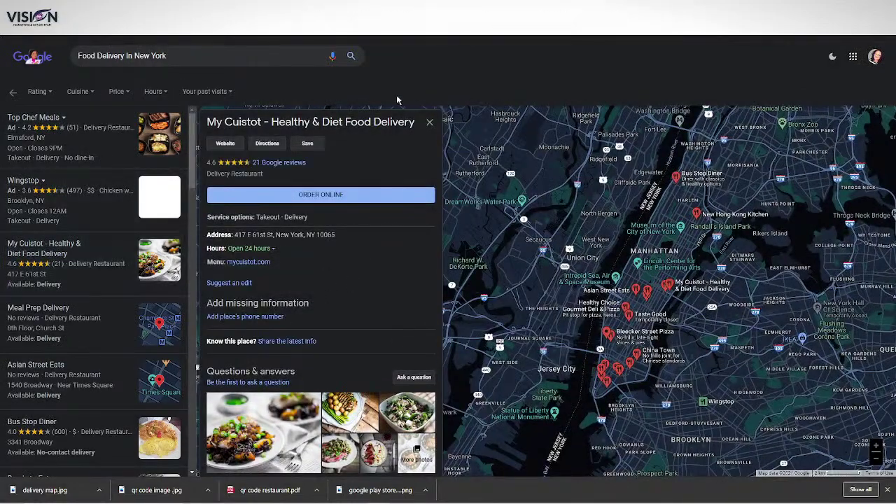
pyautogui.click(429, 122)
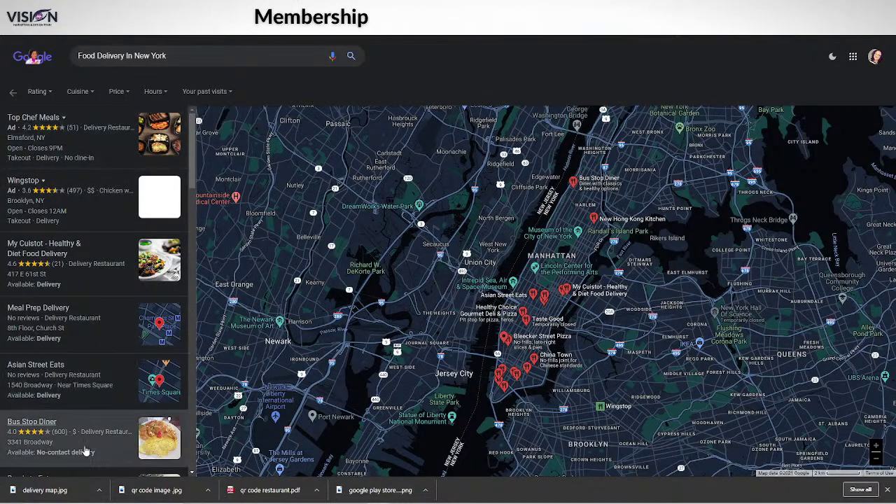
pyautogui.click(886, 492)
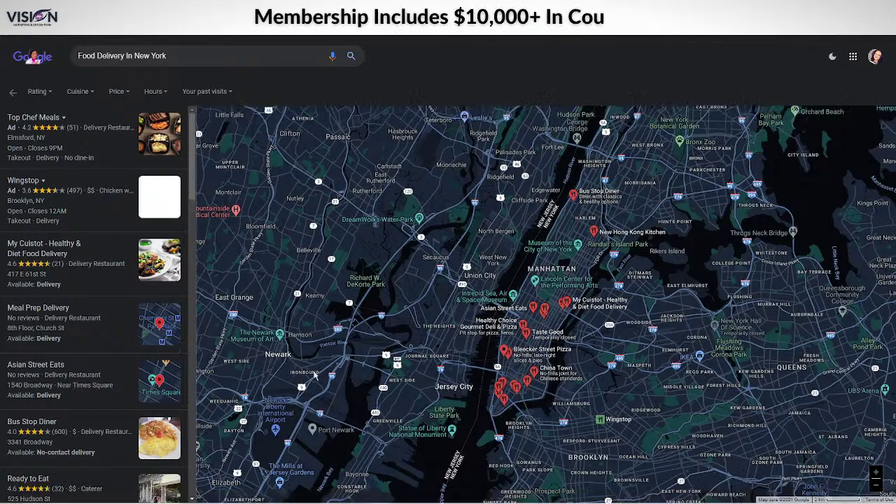
pyautogui.click(46, 246)
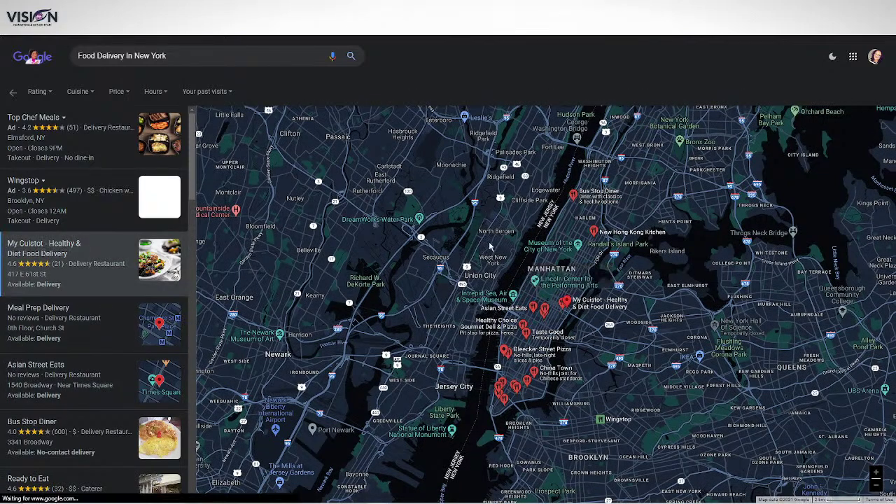
# Examine the My Cuistot listing for a way to share the map, including its send-to-phone options
pyautogui.scroll(-4, 385, 289)
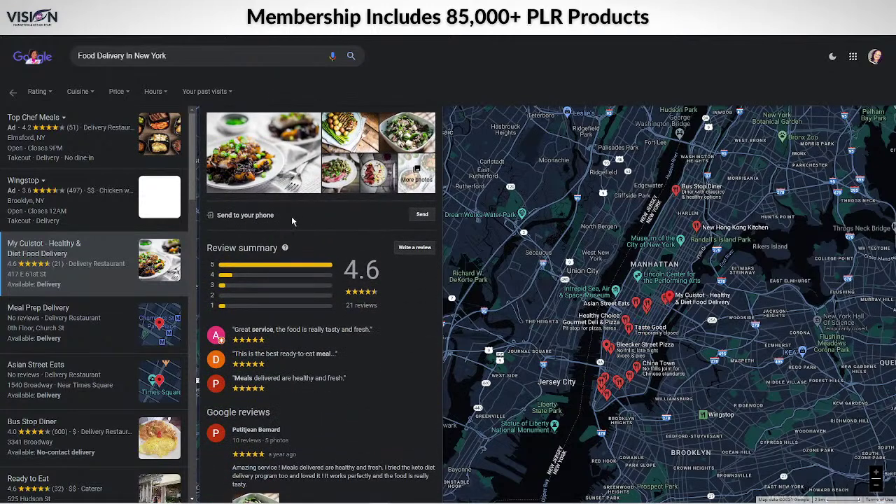
pyautogui.click(422, 214)
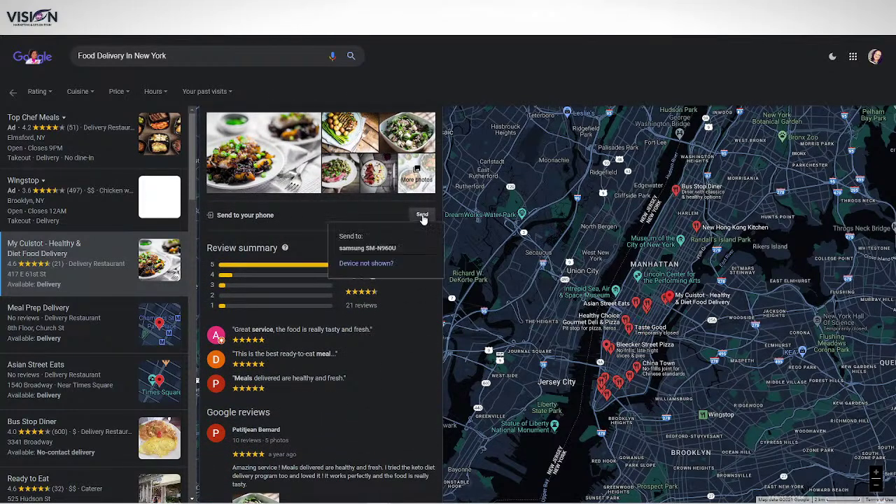
pyautogui.click(400, 315)
pyautogui.scroll(-8, 401, 315)
pyautogui.scroll(10, 392, 314)
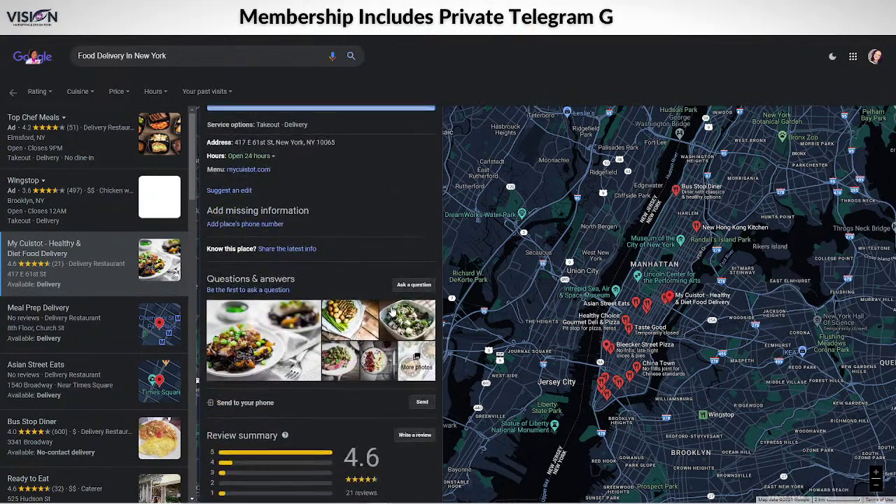
pyautogui.scroll(2, 392, 313)
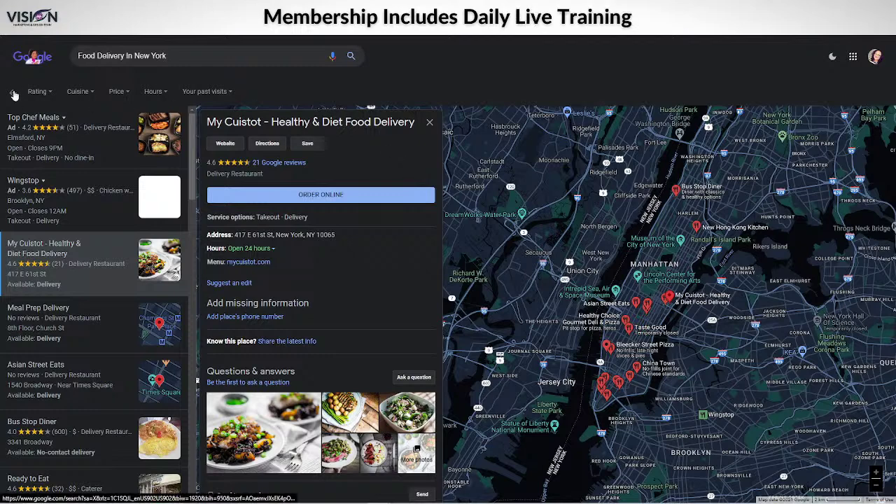
# Go back to the main Google results and search for the business's own street address
pyautogui.click(14, 95)
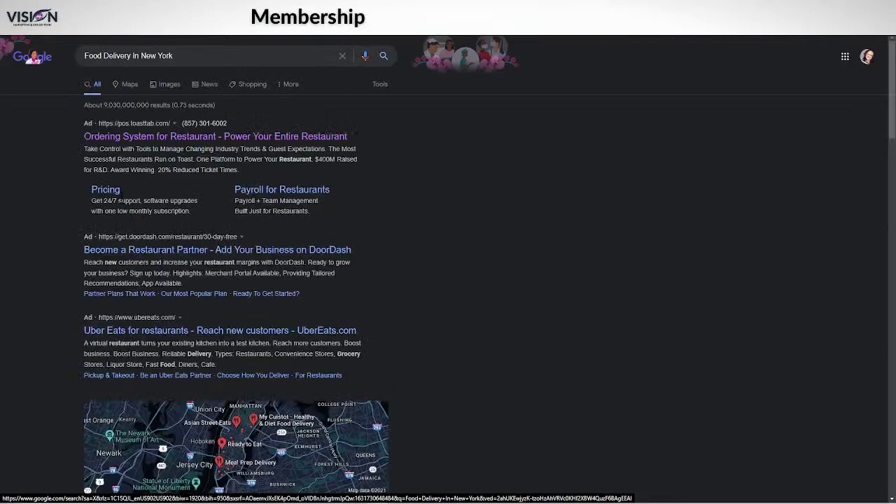
pyautogui.moveTo(180, 50); pyautogui.dragTo(69, 63)
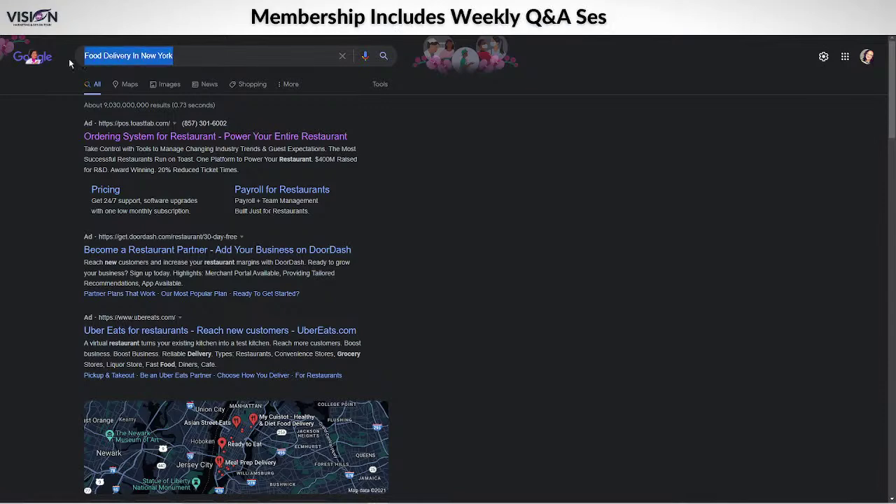
pyautogui.write('407')
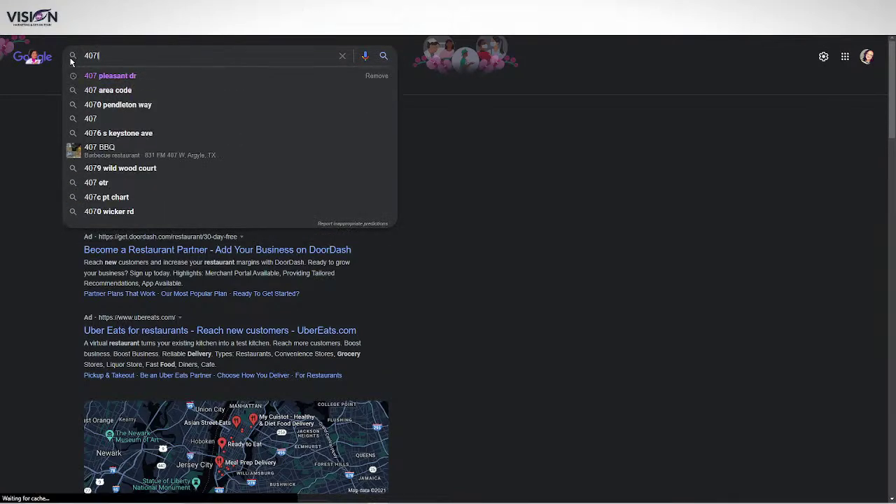
pyautogui.write('lea')
pyautogui.press('BackSpace')
pyautogui.press('BackSpace')
pyautogui.press('BackSpace')
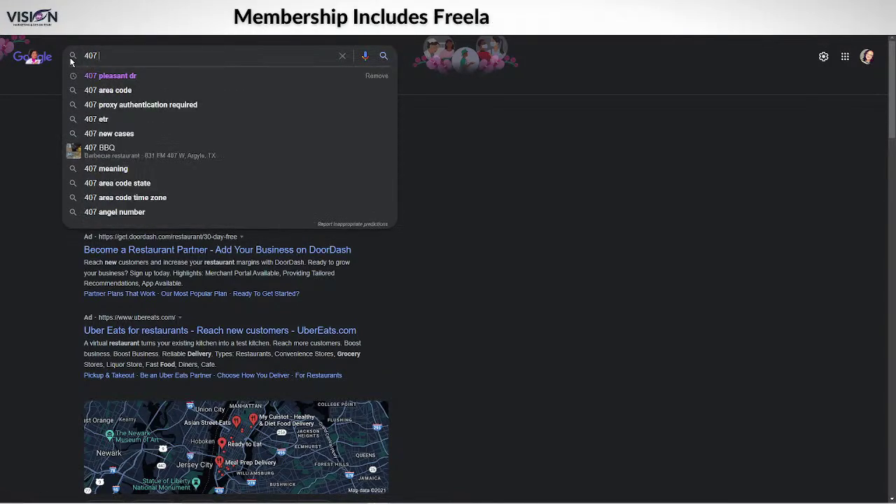
pyautogui.click(110, 76)
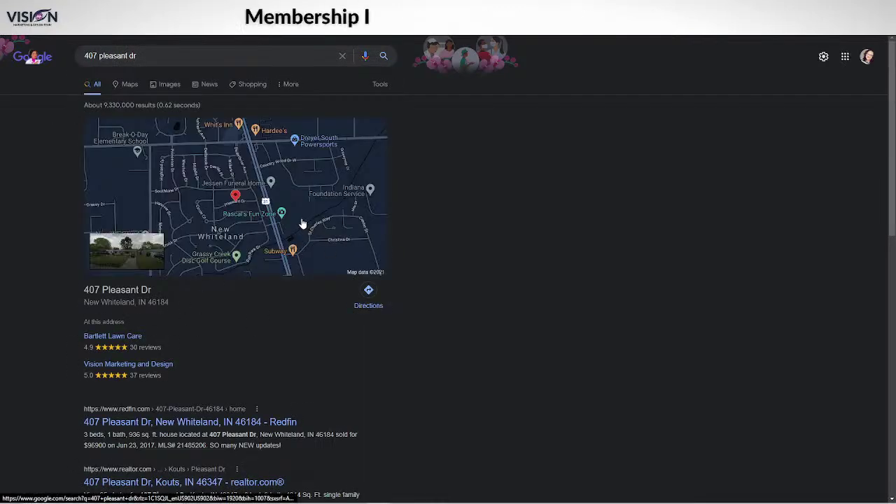
# Open the address in Google Maps and copy the medium-size map embed HTML from its sharing options
pyautogui.click(303, 223)
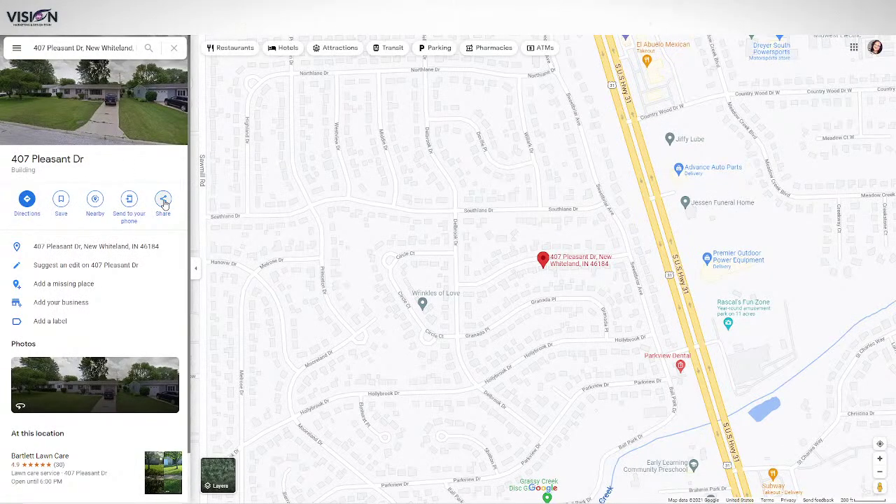
pyautogui.click(163, 201)
pyautogui.click(430, 210)
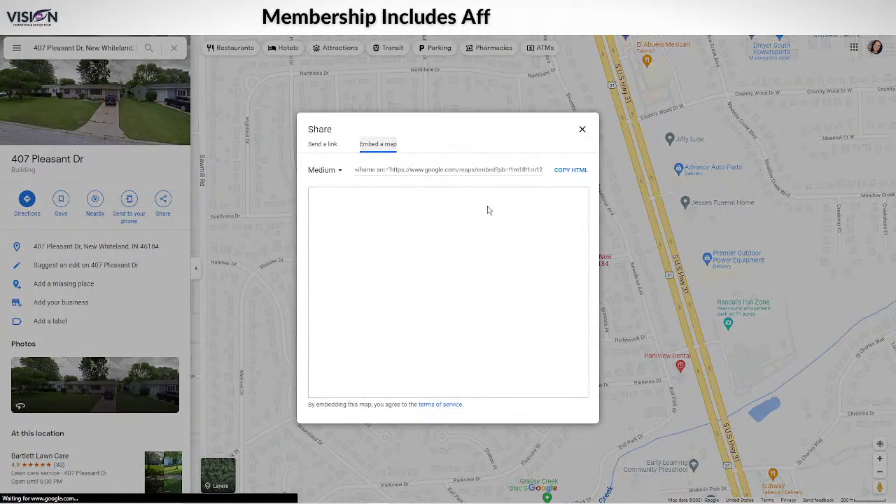
pyautogui.click(570, 170)
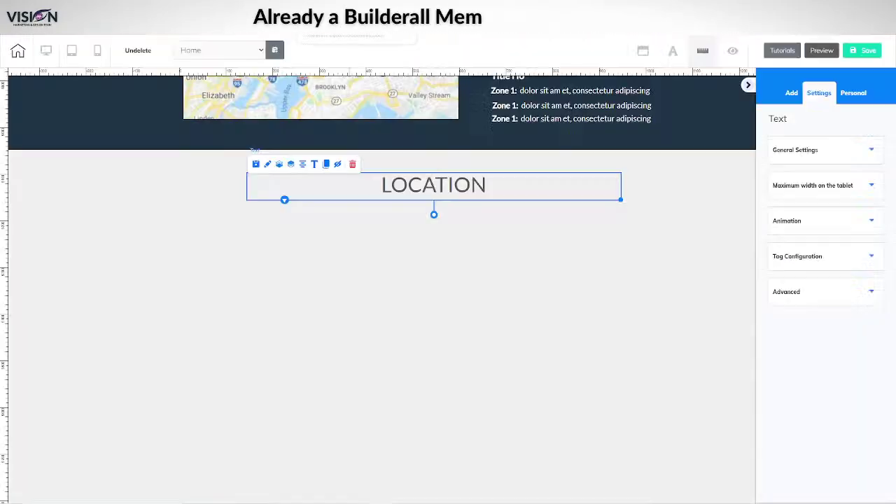
# Switch to the Builderall Cheetah editor and add an Iframe element beneath the LOCATION heading
pyautogui.click(792, 93)
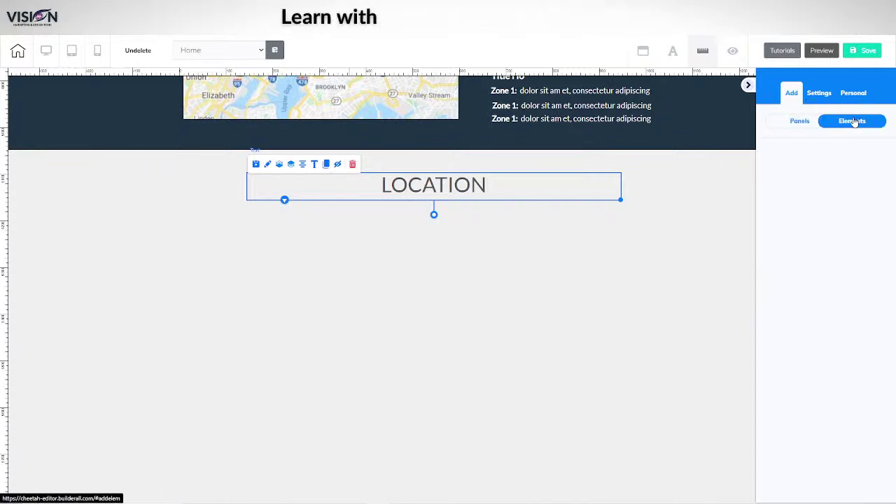
pyautogui.click(853, 122)
pyautogui.click(770, 155)
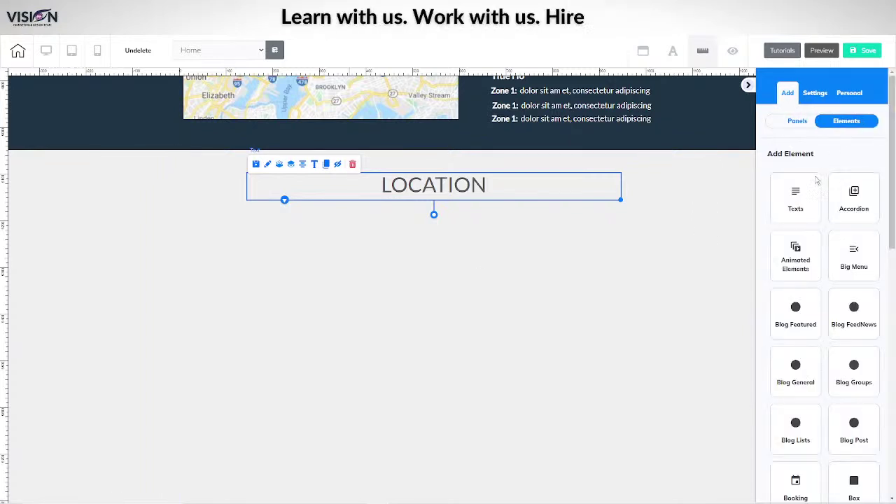
pyautogui.scroll(-5, 812, 349)
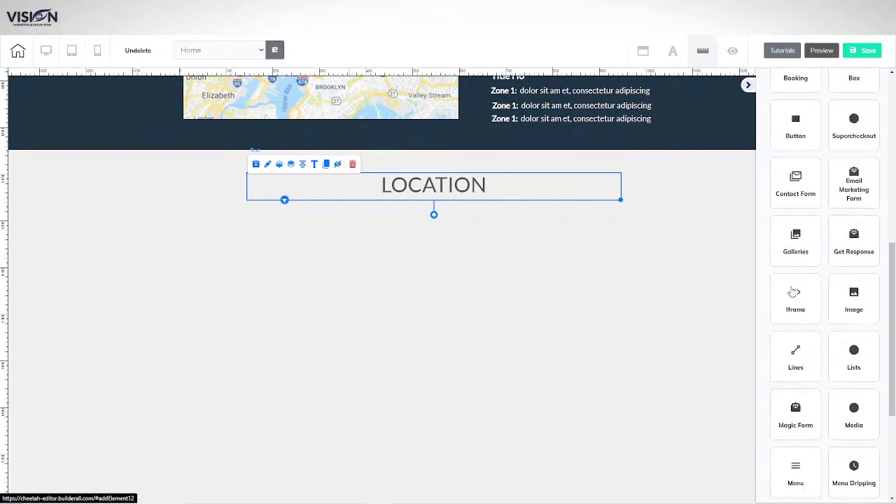
pyautogui.click(812, 333)
pyautogui.moveTo(836, 232); pyautogui.dragTo(391, 297)
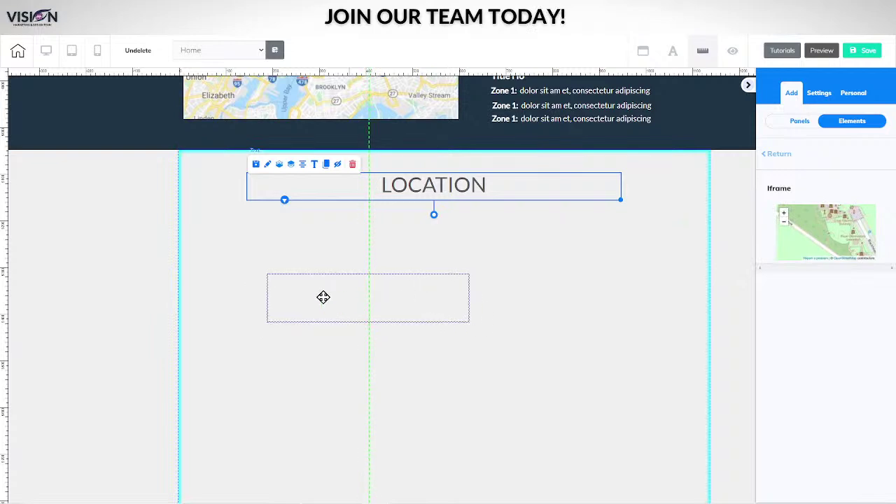
pyautogui.moveTo(322, 297); pyautogui.dragTo(318, 298)
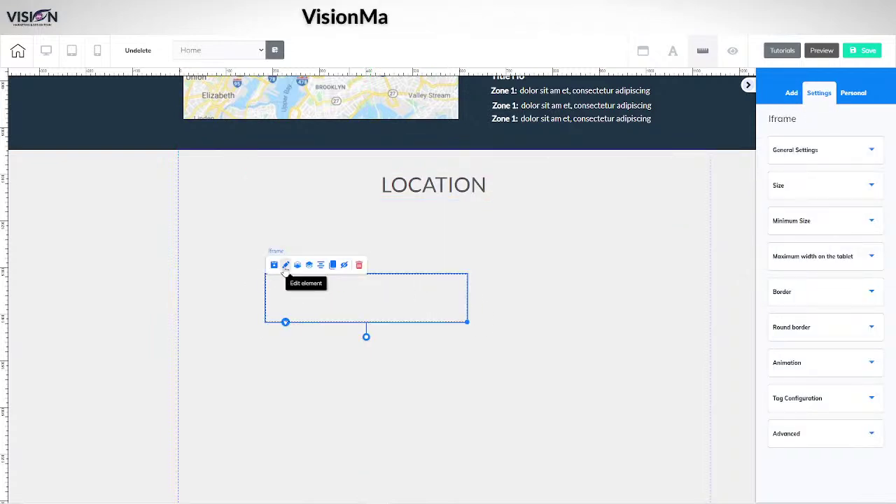
# Paste the copied Google map code into the iframe's Embed Doc setting and apply it
pyautogui.click(811, 151)
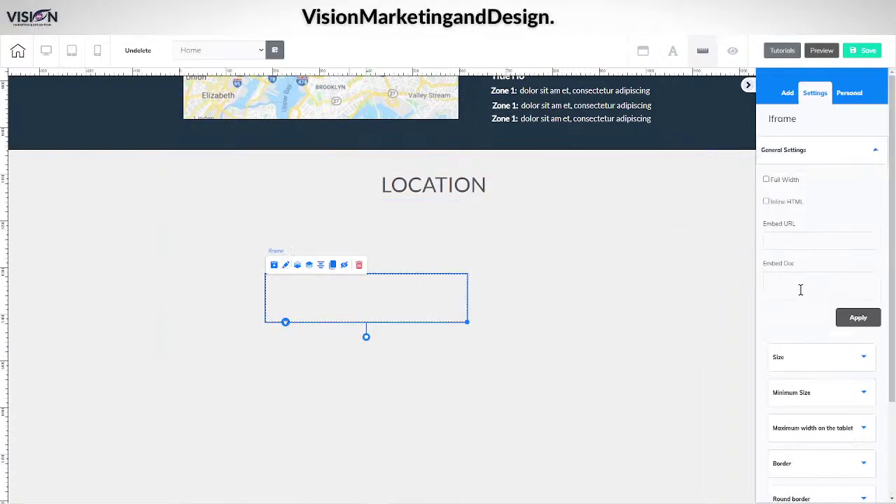
pyautogui.hotkey('ctrl', 'v')
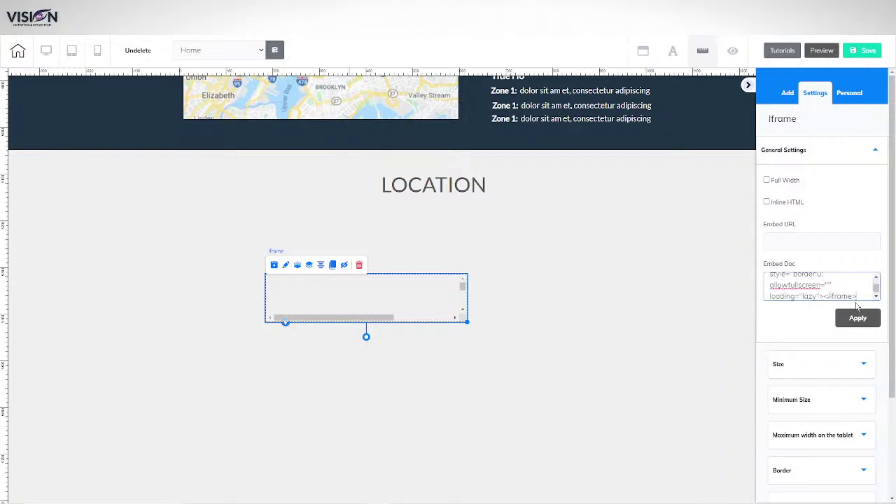
pyautogui.click(859, 317)
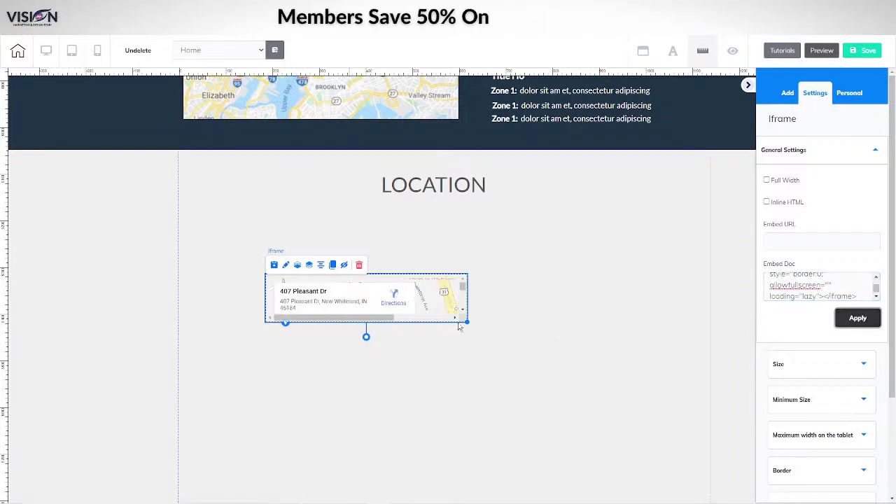
# Place the iframe at the section's left edge beneath the LOCATION heading and resize it to fit the map
pyautogui.moveTo(469, 322); pyautogui.dragTo(669, 490)
pyautogui.moveTo(452, 275); pyautogui.dragTo(456, 262)
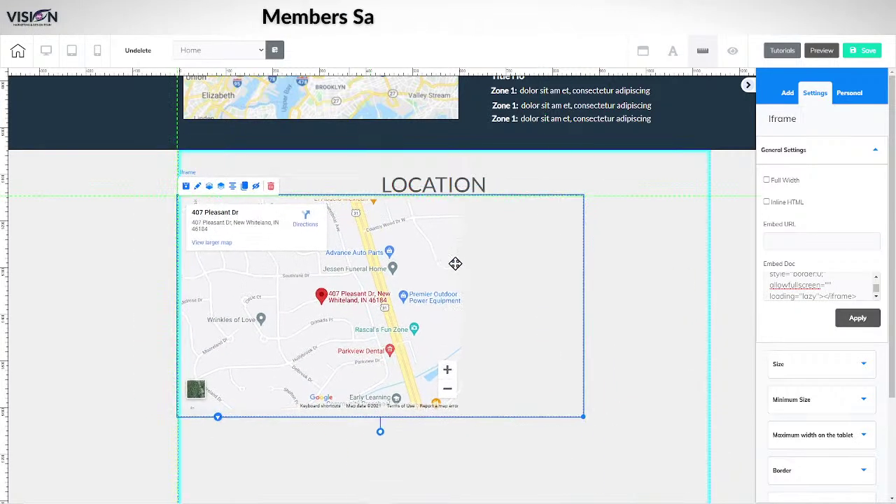
pyautogui.moveTo(587, 420); pyautogui.dragTo(471, 421)
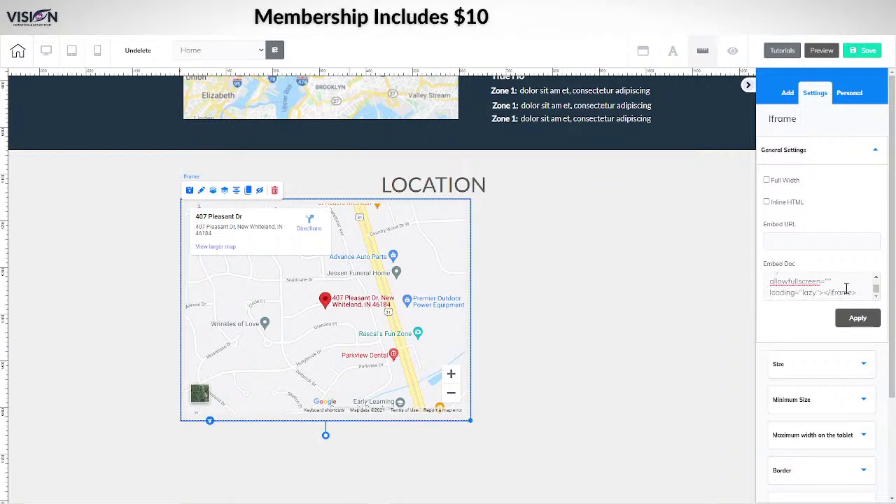
# Widen the iframe box to span the full content width of the Location section
pyautogui.scroll(2, 847, 288)
pyautogui.scroll(-3, 846, 287)
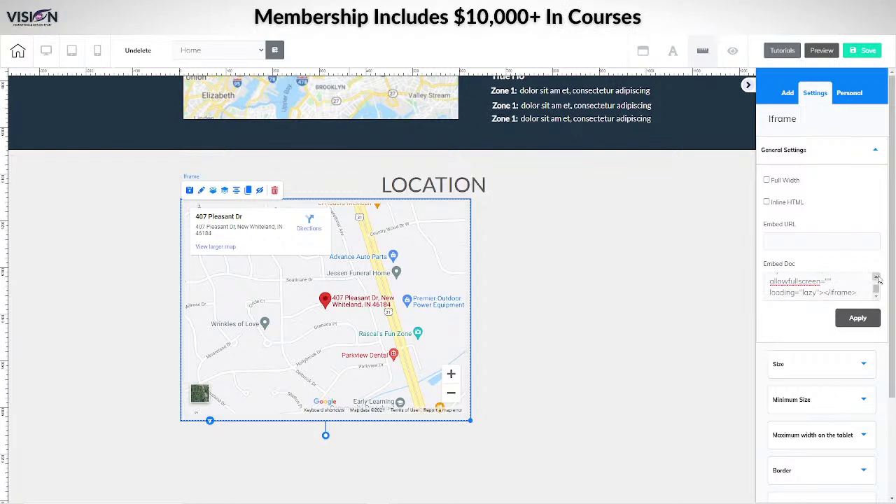
pyautogui.scroll(2, 876, 280)
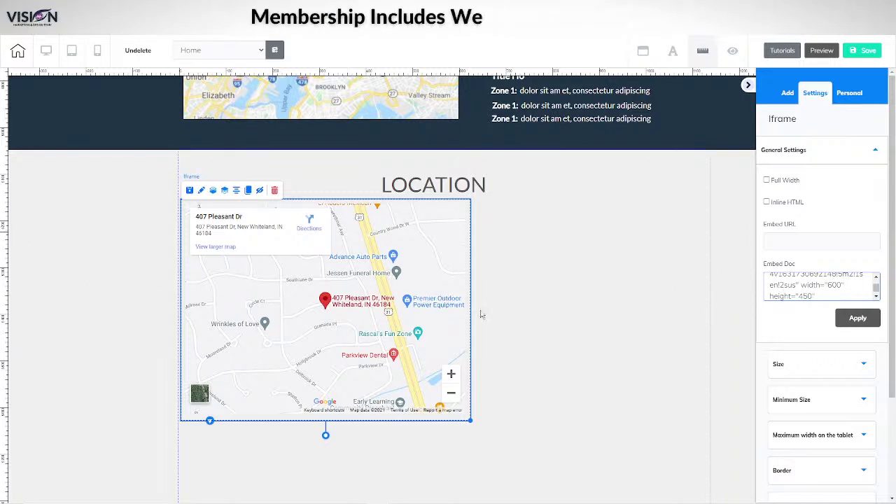
pyautogui.moveTo(471, 420); pyautogui.dragTo(709, 430)
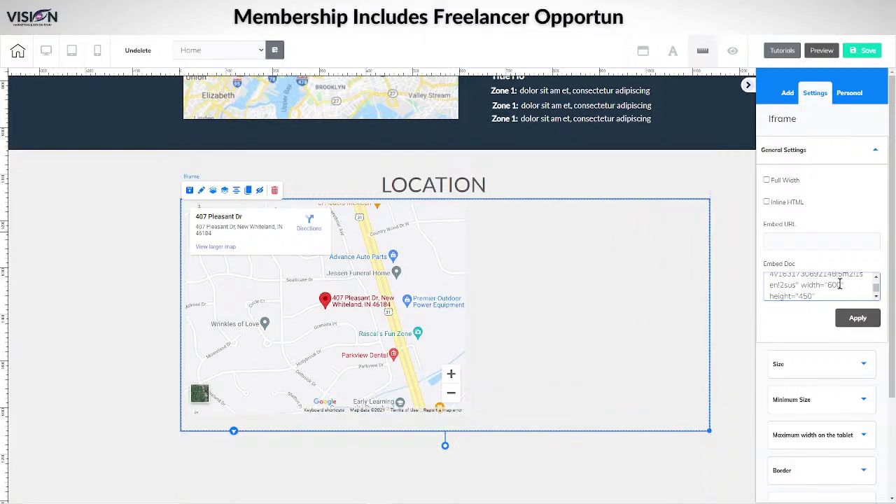
# Set the map's width in the embed code to 1000
pyautogui.moveTo(832, 286); pyautogui.dragTo(826, 286)
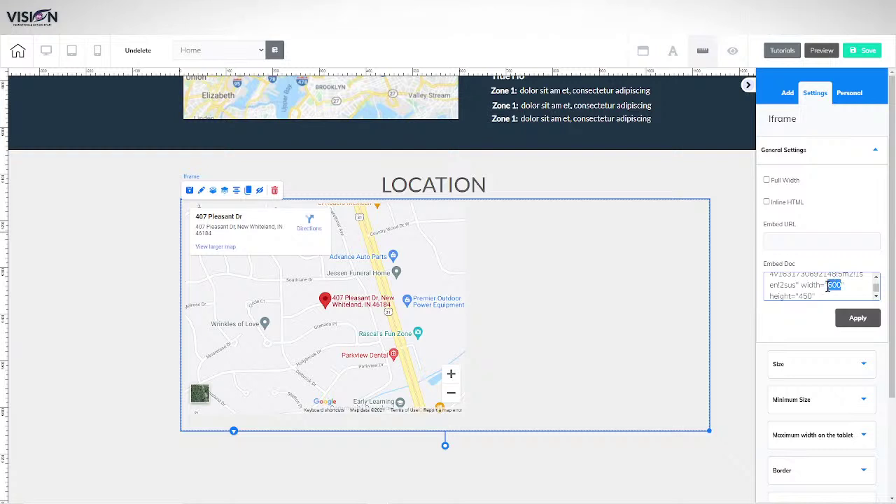
pyautogui.write('100')
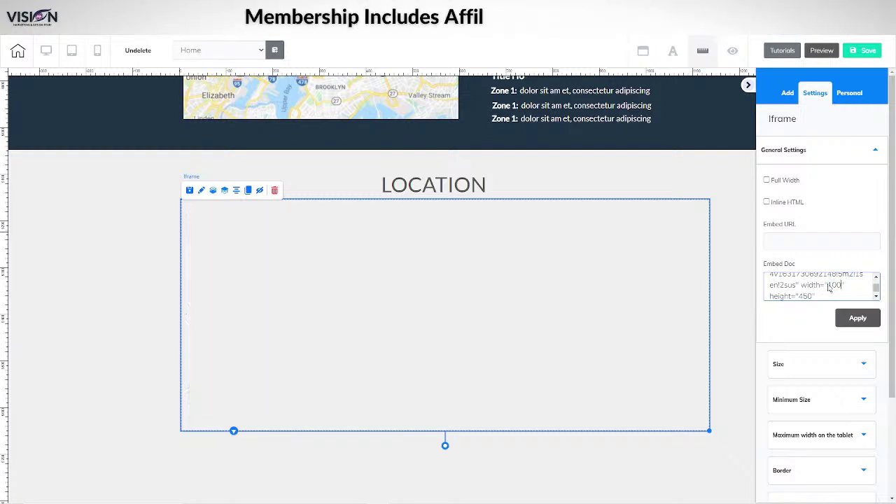
pyautogui.write('0')
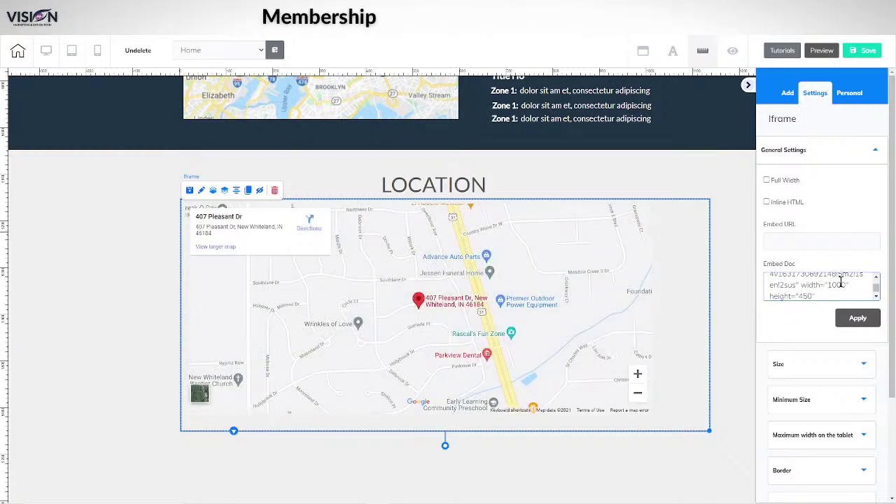
# Increase the map's width in the embed code to 1500
pyautogui.press('BackSpace')
pyautogui.press('BackSpace')
pyautogui.press('BackSpace')
pyautogui.write('5')
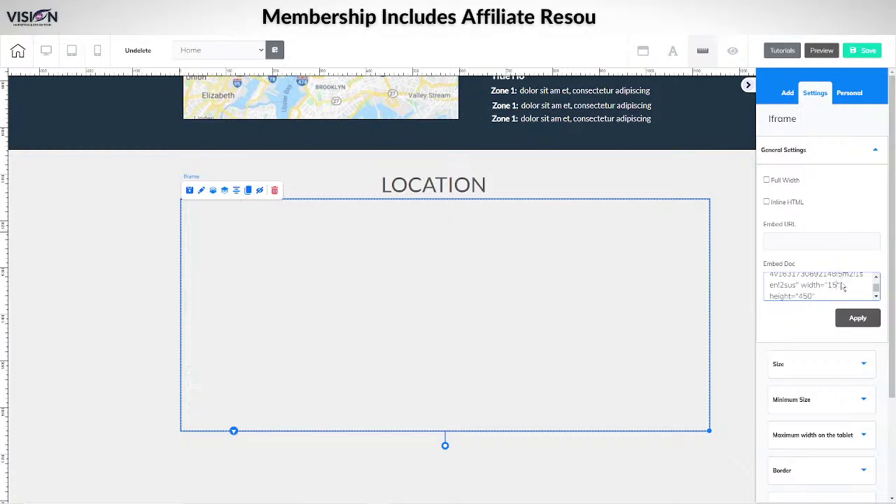
pyautogui.write('00')
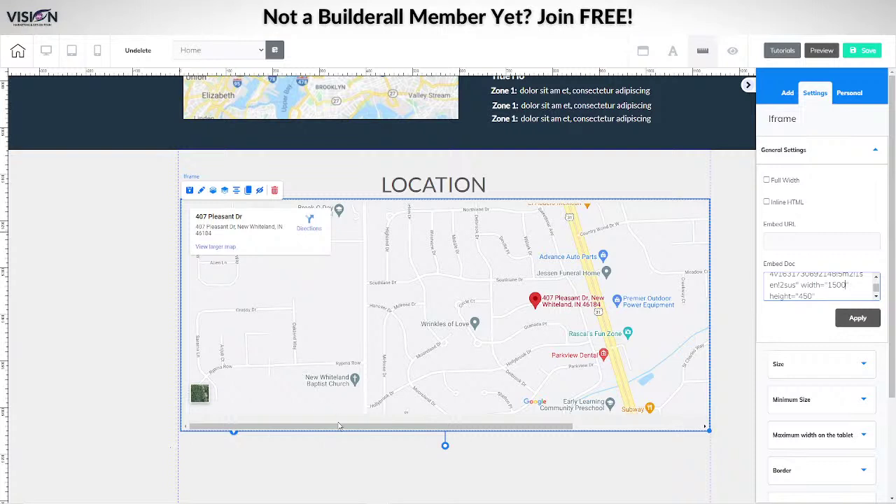
# Reduce the map's width in the embed code to 1200
pyautogui.press('BackSpace')
pyautogui.press('BackSpace')
pyautogui.press('BackSpace')
pyautogui.press('BackSpace')
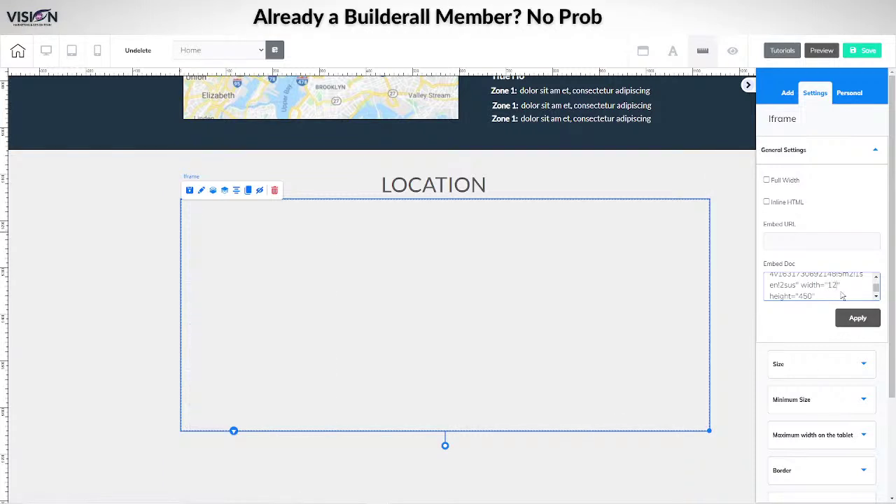
pyautogui.write('1200')
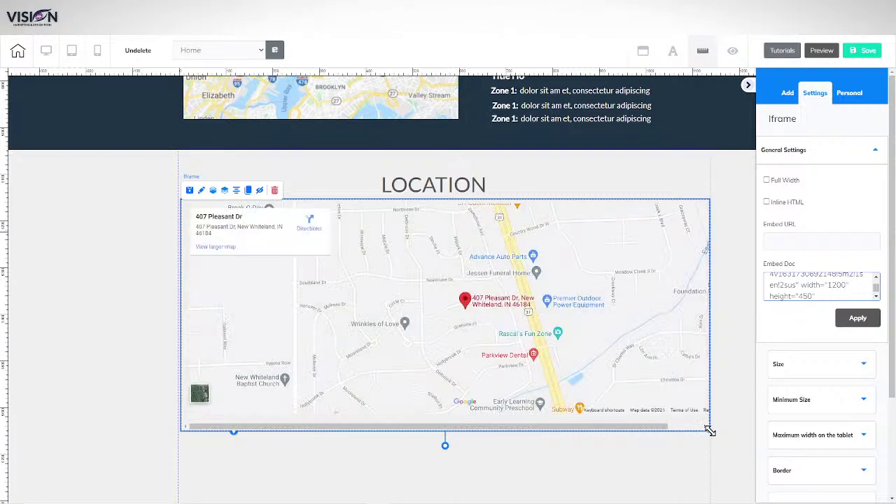
# Enlarge the iframe box to show the whole map without scrollbars and reposition it beneath the LOCATION heading
pyautogui.moveTo(709, 428); pyautogui.dragTo(754, 414)
pyautogui.moveTo(589, 342); pyautogui.dragTo(513, 345)
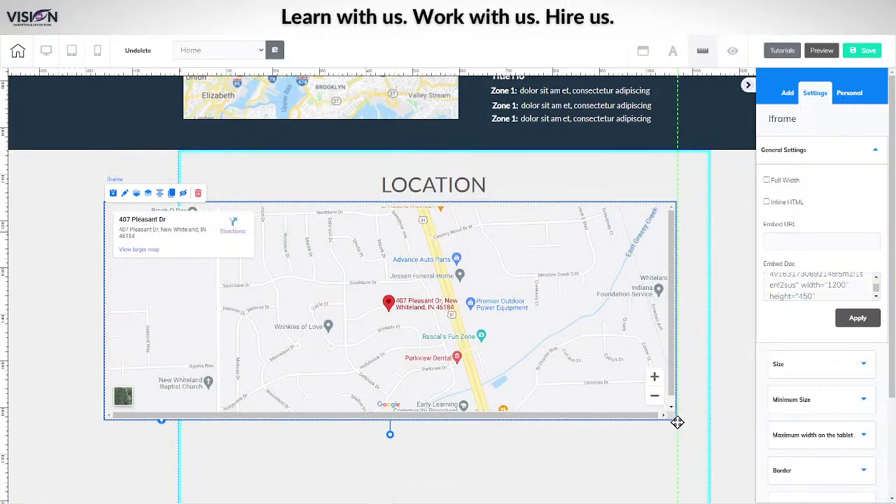
pyautogui.moveTo(673, 418)
pyautogui.mouseDown()
pyautogui.moveTo(686, 429)
pyautogui.moveTo(675, 424)
pyautogui.mouseUp()
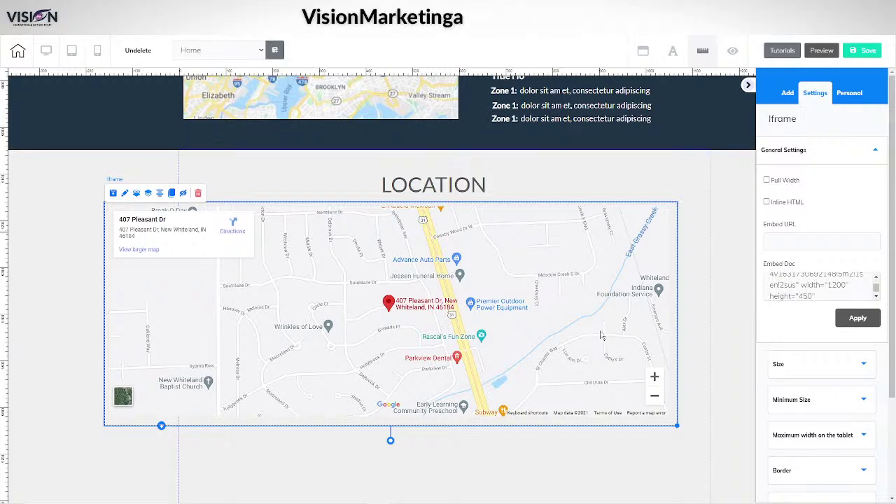
pyautogui.moveTo(475, 318); pyautogui.dragTo(537, 328)
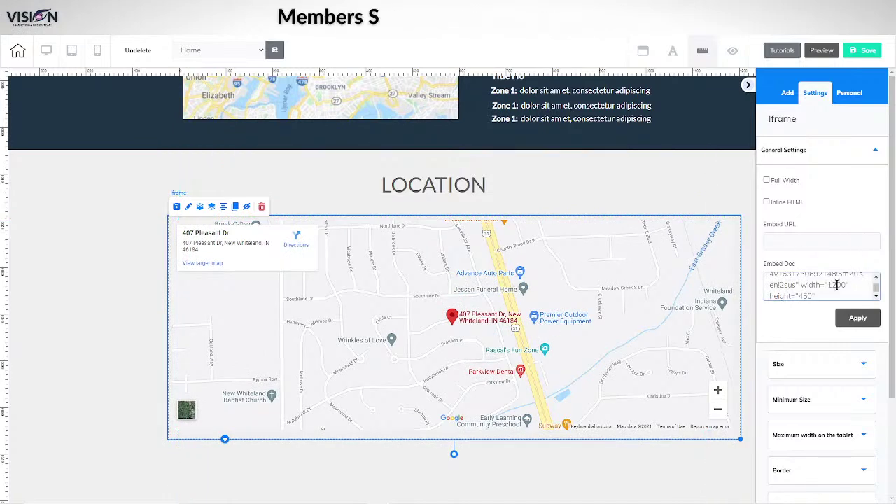
# Set the map's width in the embed code to 1100 and narrow the iframe box to match
pyautogui.press('BackSpace')
pyautogui.write('1')
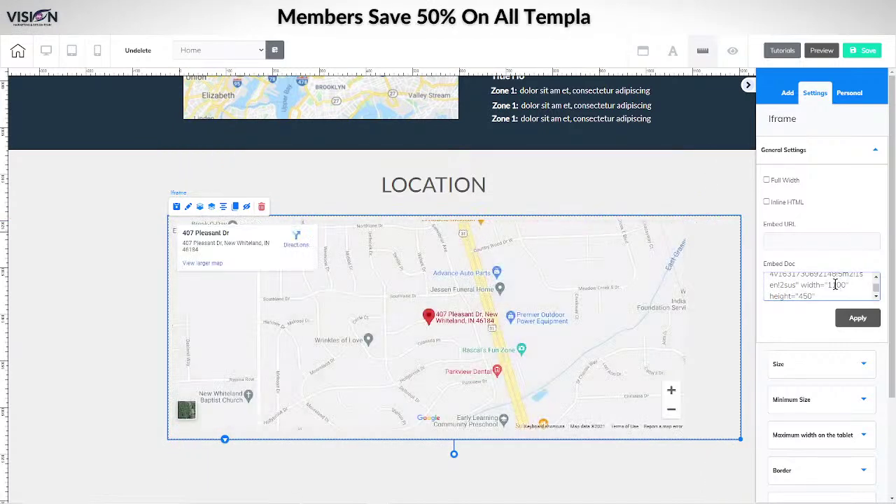
pyautogui.moveTo(739, 441); pyautogui.dragTo(699, 438)
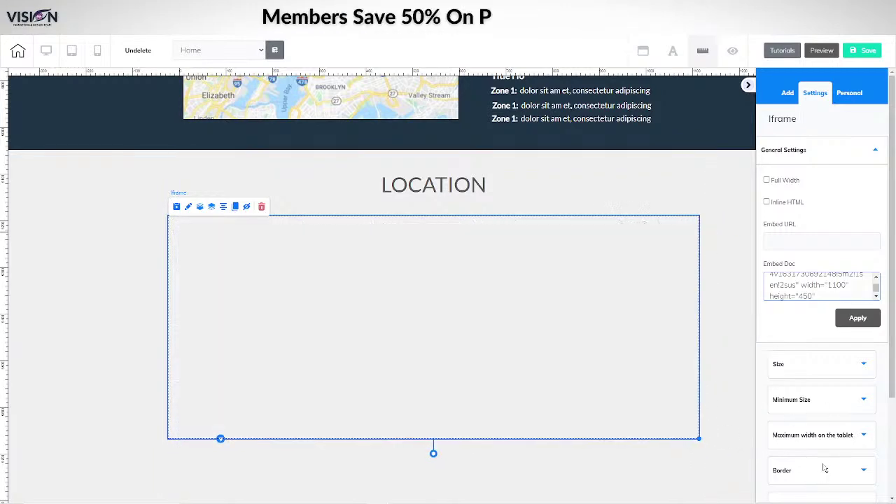
# Change the iframe's border shape to the blank option
pyautogui.click(782, 470)
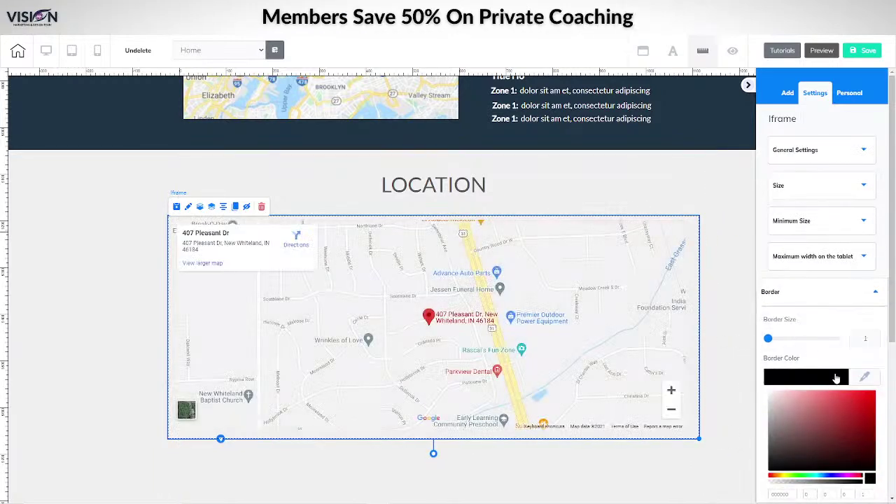
pyautogui.scroll(-3, 836, 378)
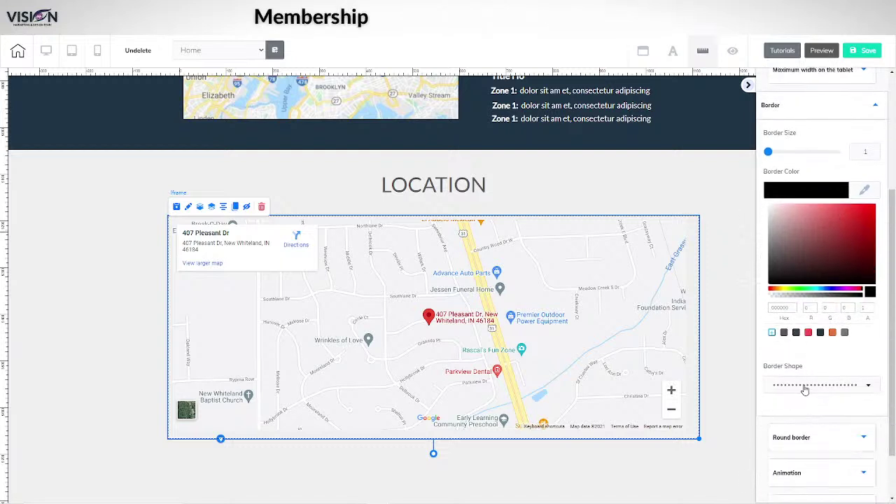
pyautogui.click(804, 387)
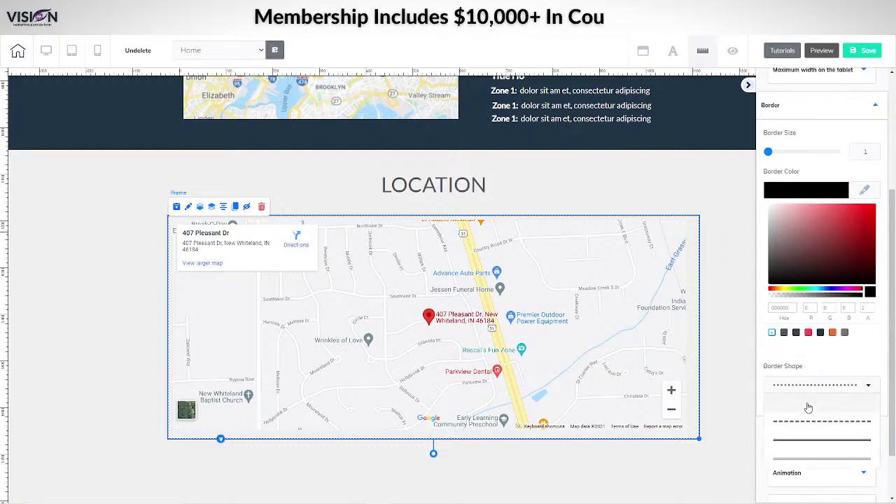
pyautogui.click(808, 406)
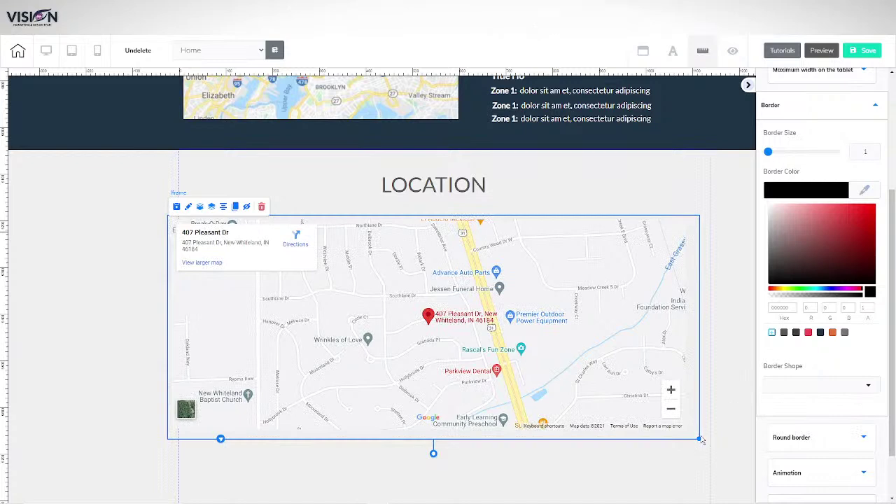
# Trim the iframe box slightly around the map and centre the element in the Location section
pyautogui.moveTo(698, 439); pyautogui.dragTo(693, 434)
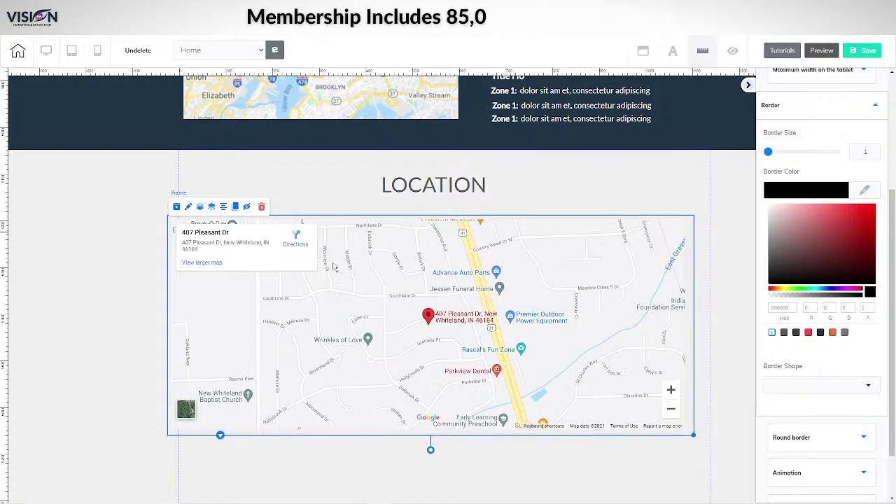
pyautogui.click(223, 208)
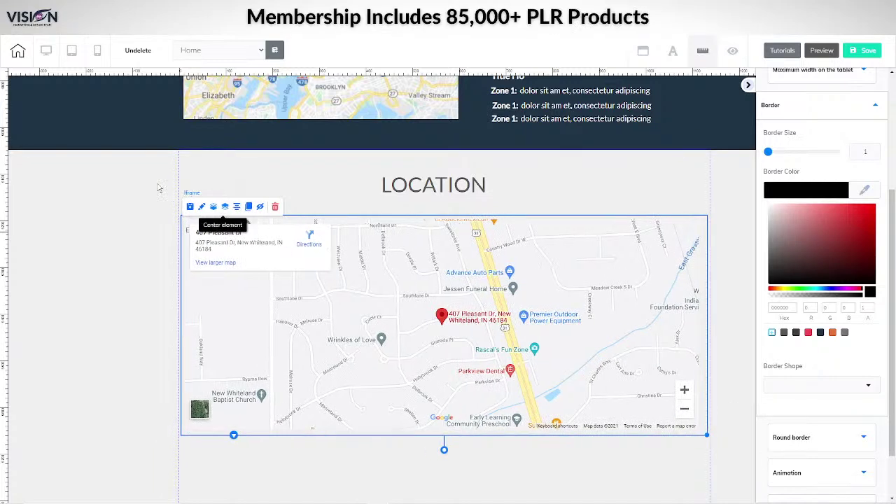
# Save the site, publish it and dismiss the publishing dialog
pyautogui.click(859, 53)
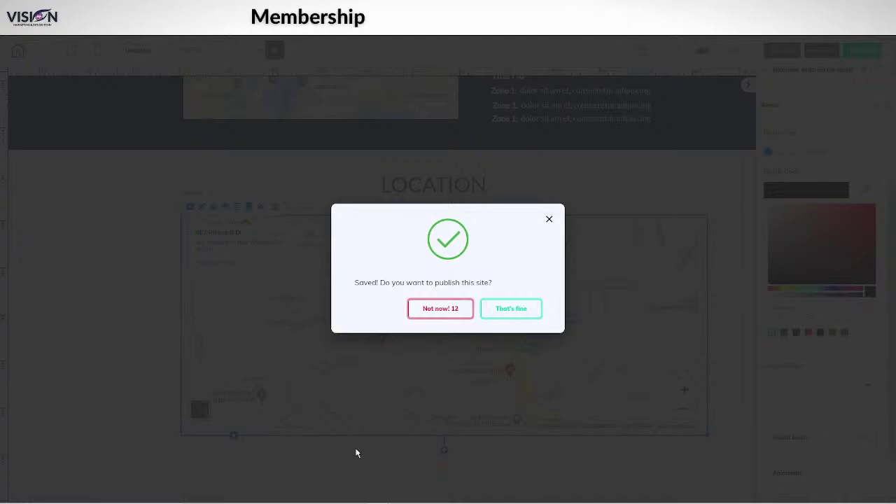
pyautogui.click(518, 313)
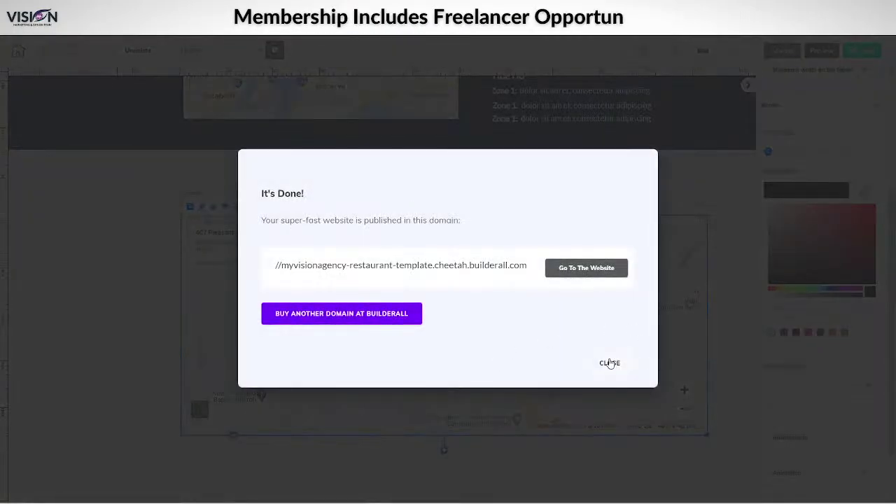
pyautogui.click(610, 363)
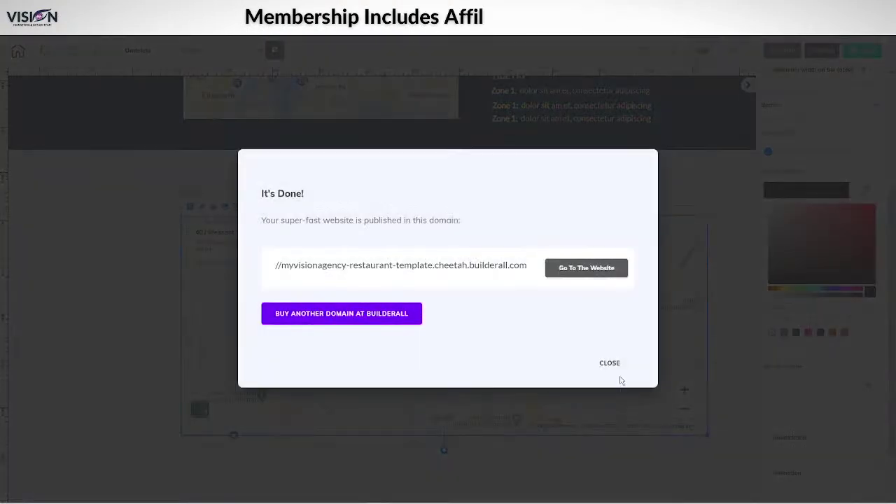
pyautogui.click(608, 364)
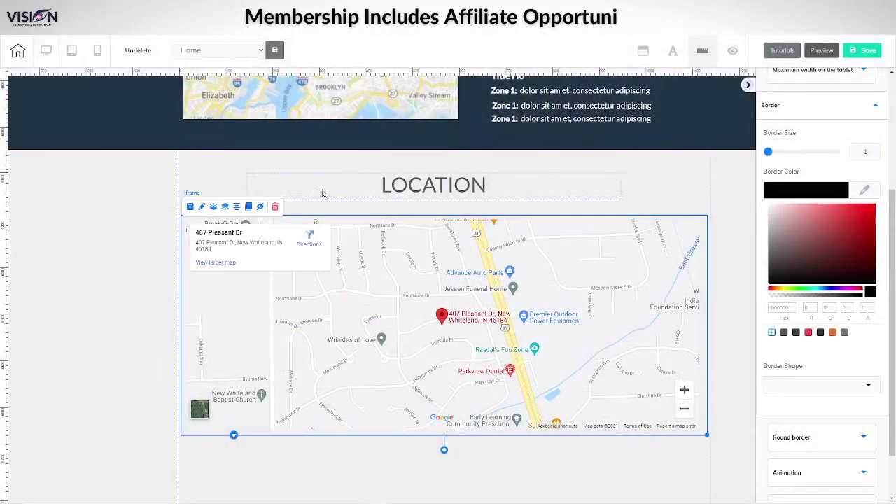
# Duplicate the Location panel and shorten the original panel to remove the empty space beneath its map
pyautogui.click(300, 185)
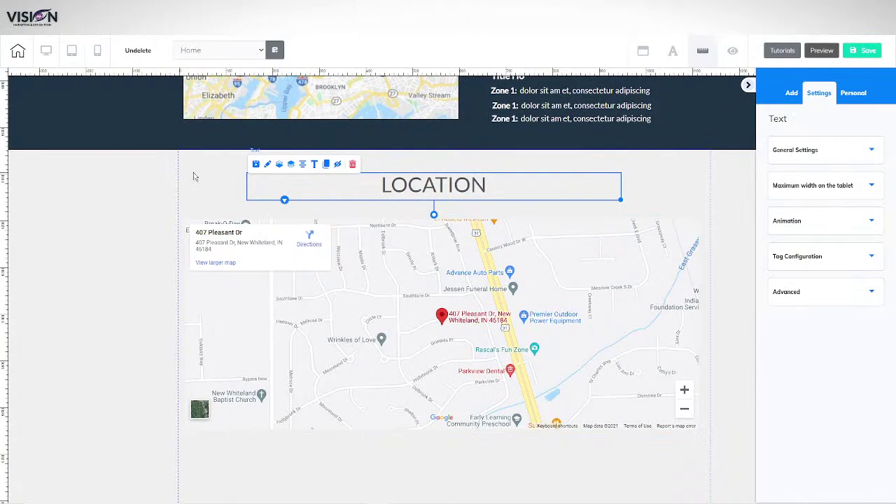
pyautogui.click(184, 203)
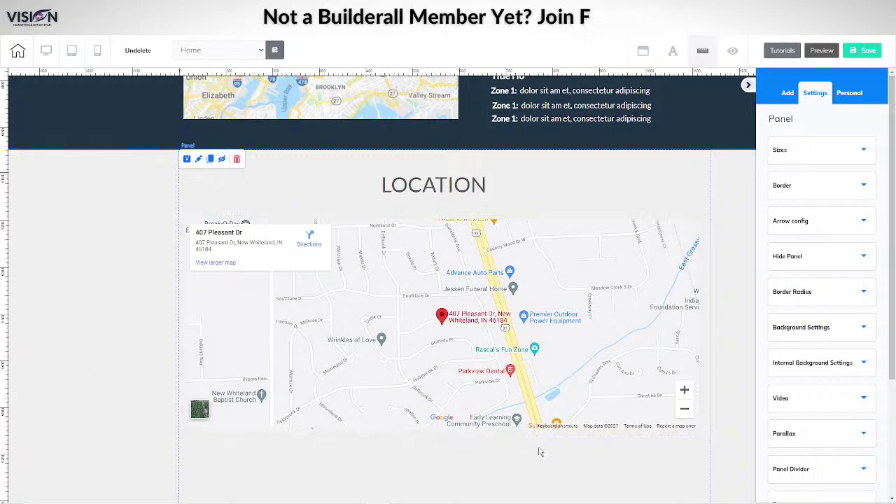
pyautogui.scroll(-6, 189, 386)
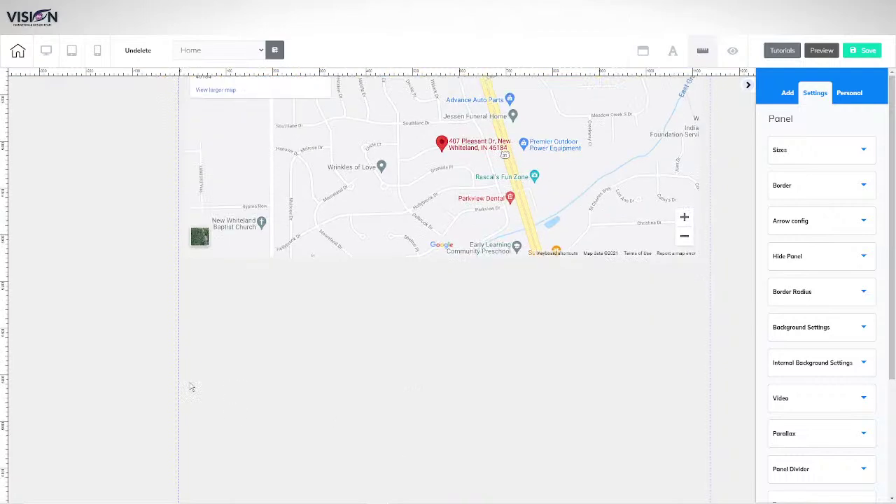
pyautogui.scroll(-5, 158, 307)
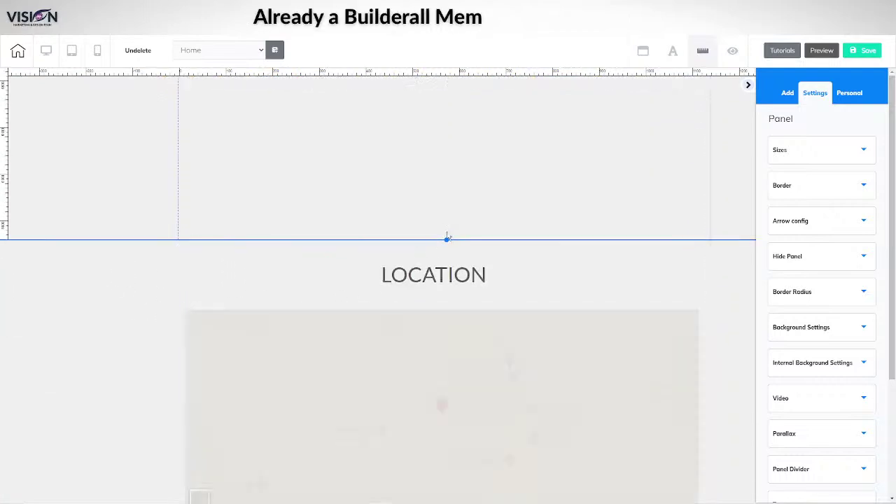
pyautogui.moveTo(446, 240); pyautogui.dragTo(445, 107)
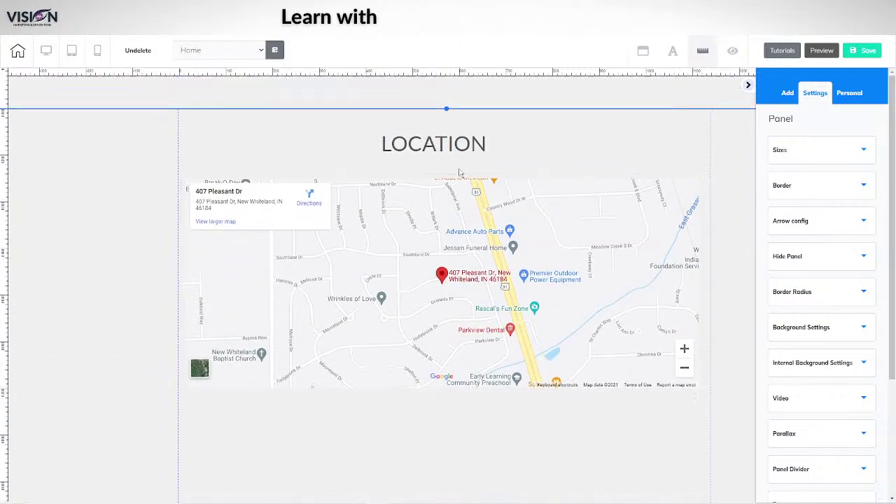
# Shorten the duplicated Location panel by raising its lower edge toward the map
pyautogui.scroll(-3, 460, 173)
pyautogui.moveTo(448, 460); pyautogui.dragTo(447, 266)
pyautogui.scroll(10, 476, 340)
pyautogui.scroll(-10, 475, 339)
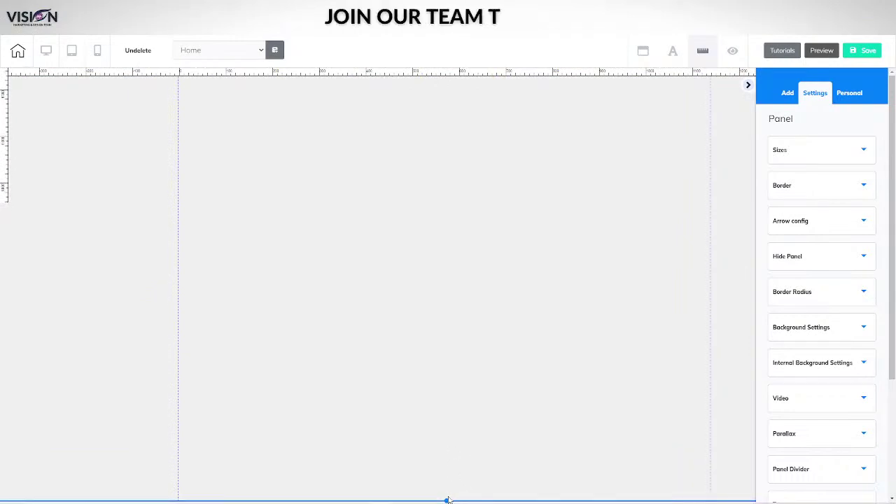
pyautogui.moveTo(450, 494); pyautogui.dragTo(459, 100)
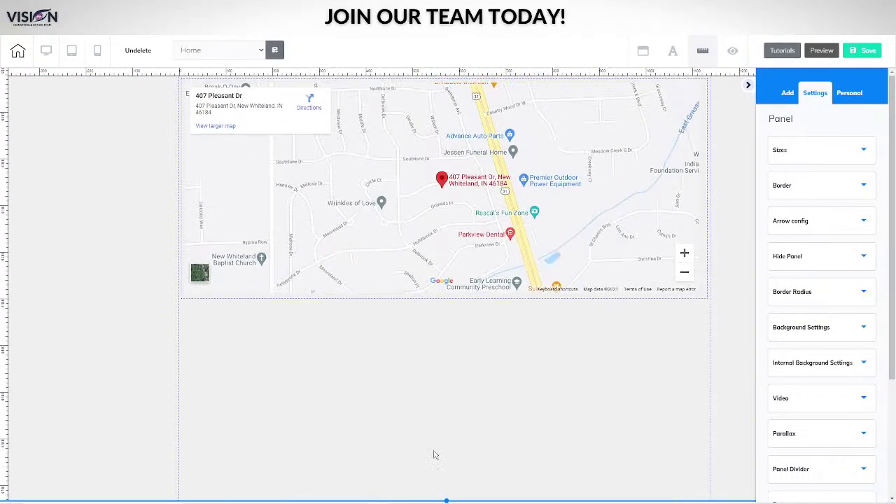
# Reposition the map iframe within the duplicated Location panel, comparing its placement with the original section
pyautogui.moveTo(439, 229); pyautogui.dragTo(441, 280)
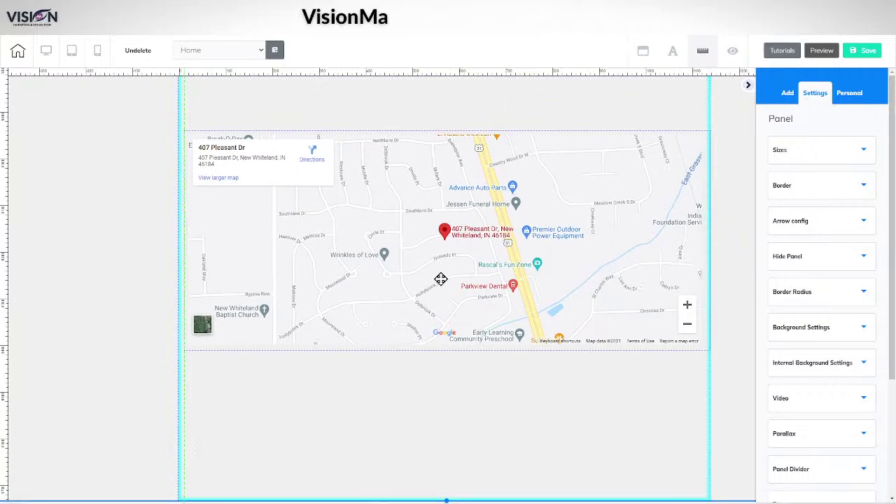
pyautogui.click(383, 236)
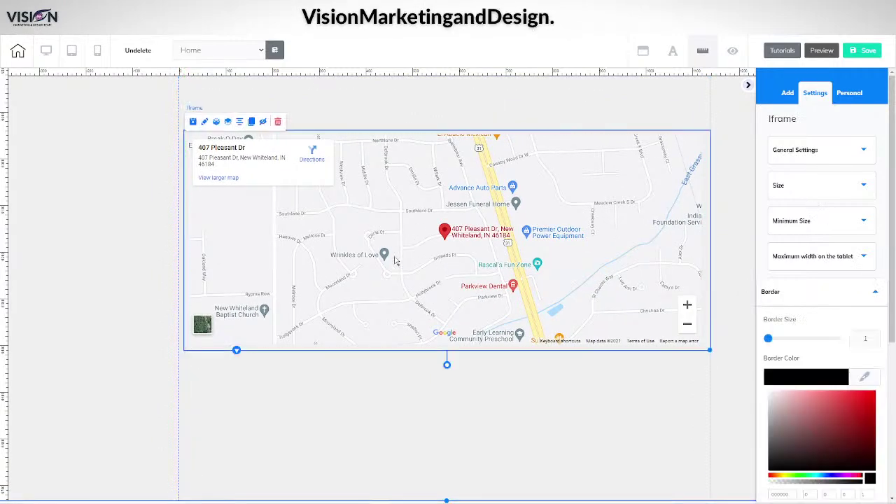
pyautogui.scroll(3, 395, 261)
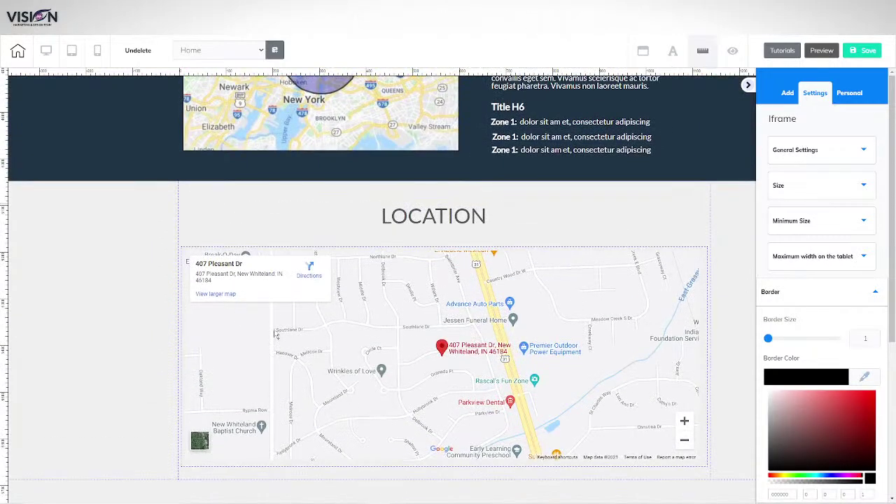
pyautogui.scroll(-7, 495, 347)
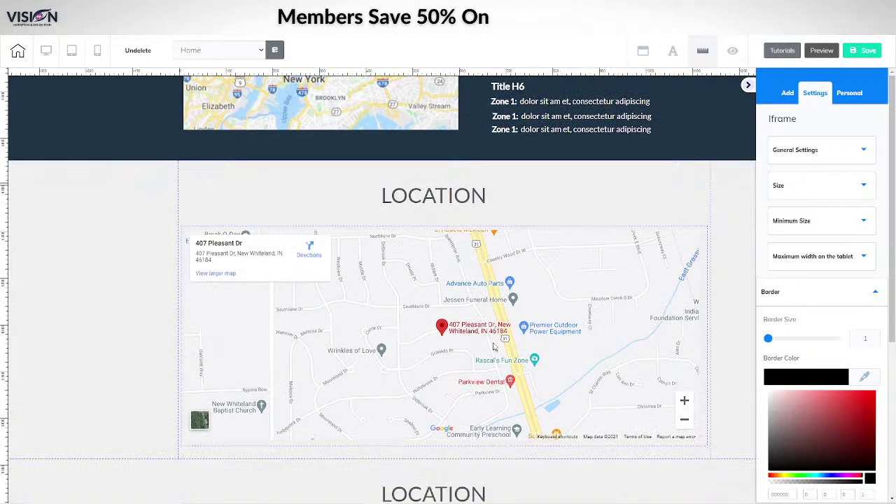
pyautogui.moveTo(449, 297); pyautogui.dragTo(439, 277)
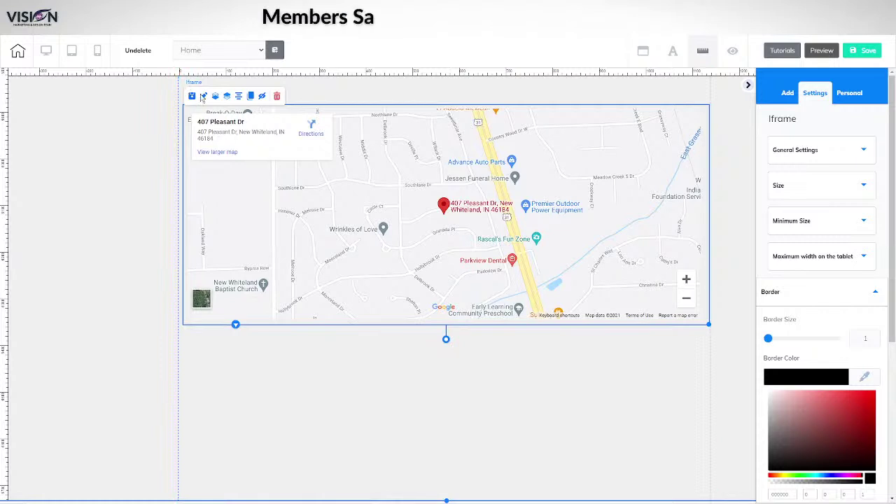
# Set the duplicated map's width in the embed code to 275 and narrow its iframe box to match
pyautogui.click(824, 147)
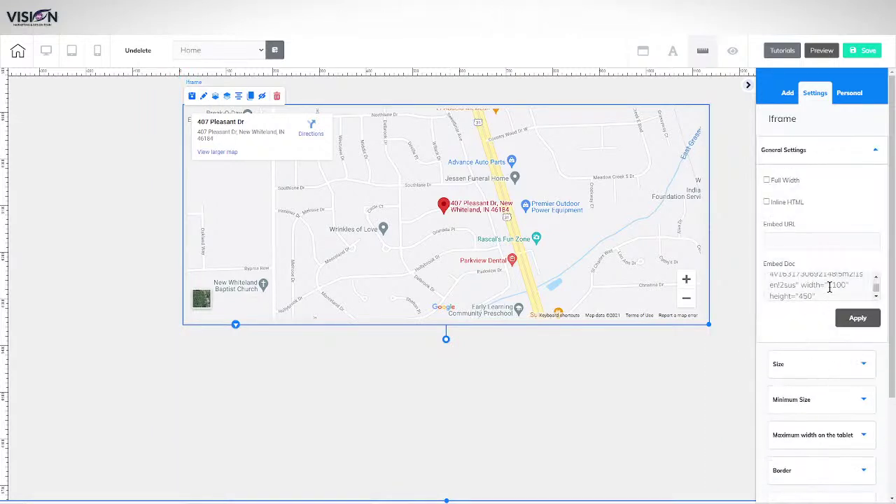
pyautogui.doubleClick(835, 285)
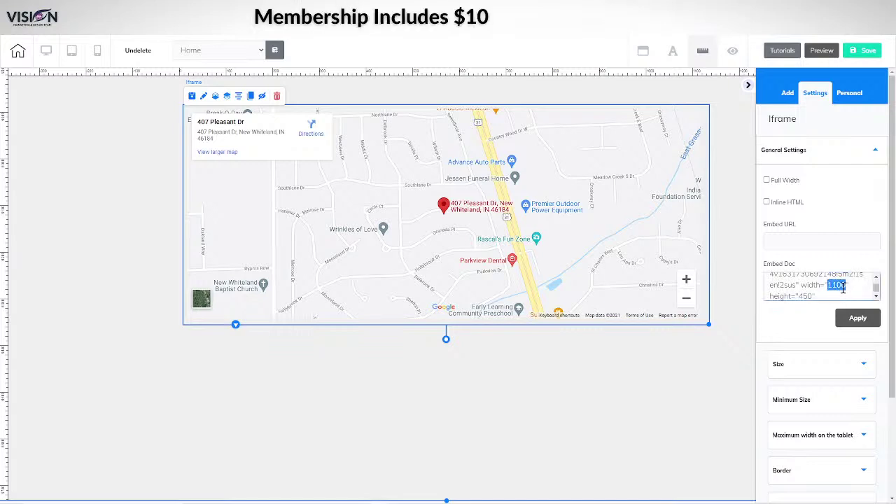
pyautogui.write('275')
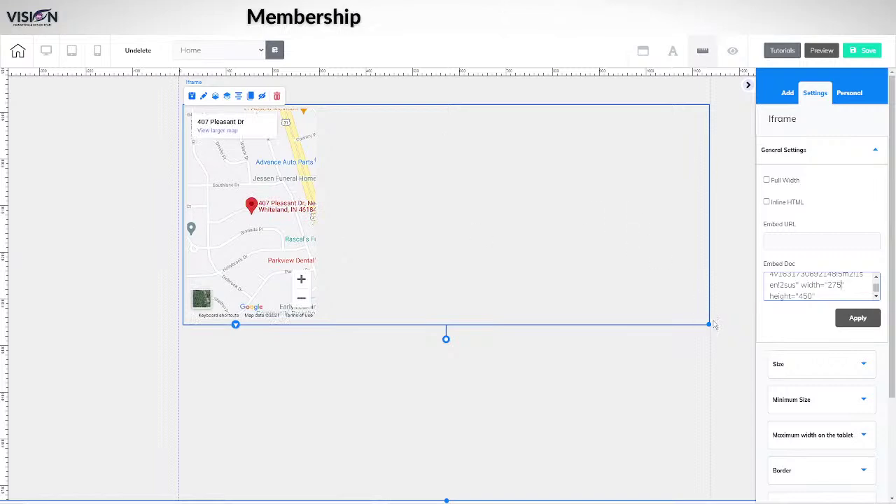
pyautogui.moveTo(708, 322); pyautogui.dragTo(320, 322)
# Switch to the mobile layout and bring up the two Location sections below Delivery Locations
pyautogui.click(98, 52)
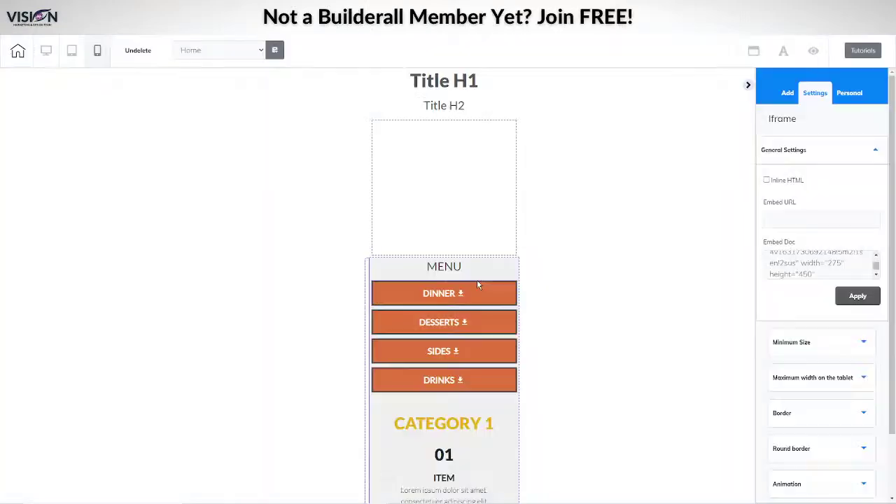
pyautogui.scroll(-7, 490, 322)
pyautogui.scroll(-20, 479, 327)
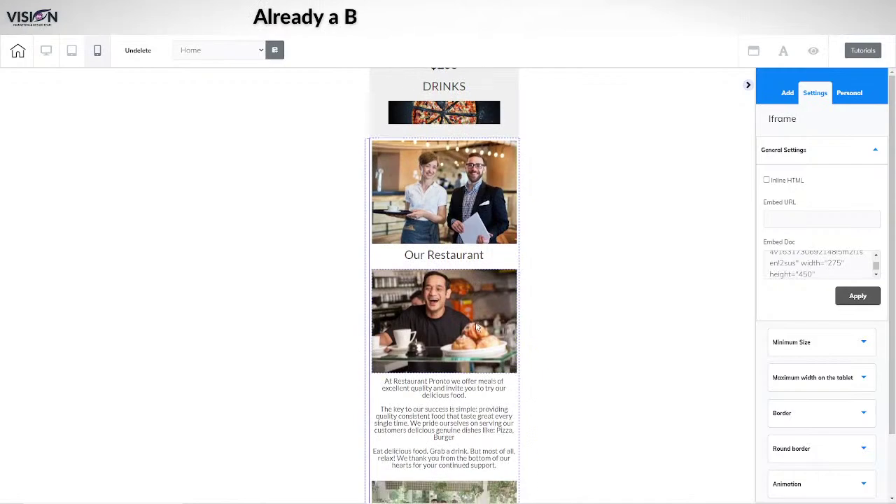
pyautogui.scroll(-5, 476, 327)
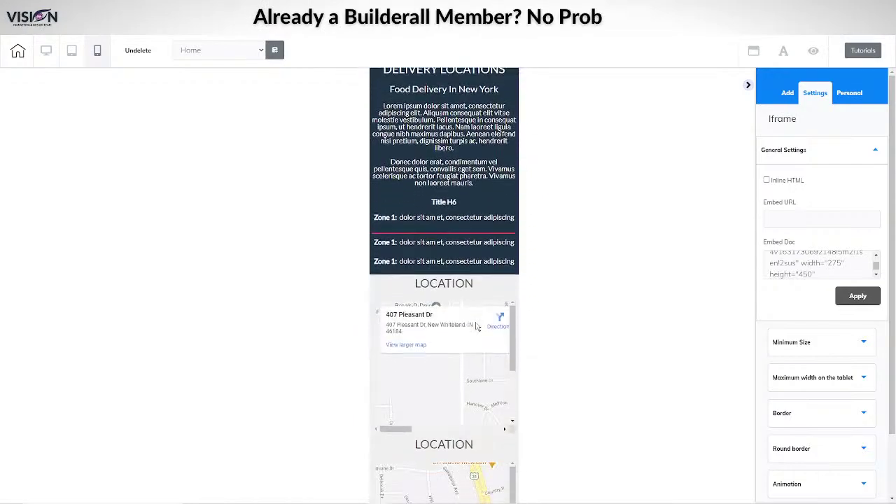
# Hide the original Location panel with the wide map in the mobile layout
pyautogui.scroll(10, 451, 327)
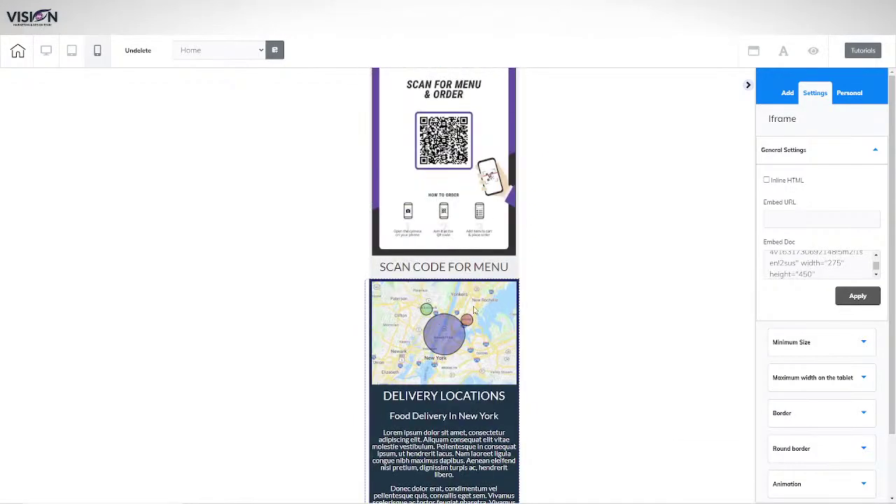
pyautogui.scroll(-4, 455, 352)
pyautogui.scroll(-7, 457, 355)
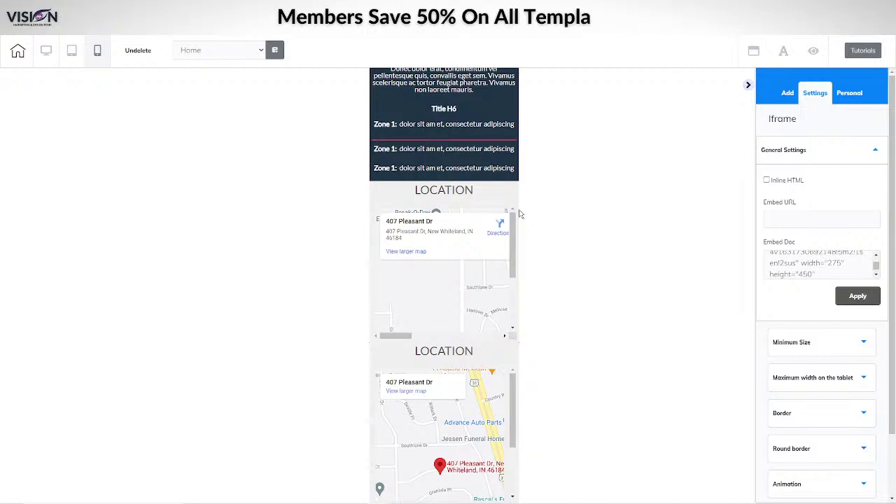
pyautogui.click(367, 242)
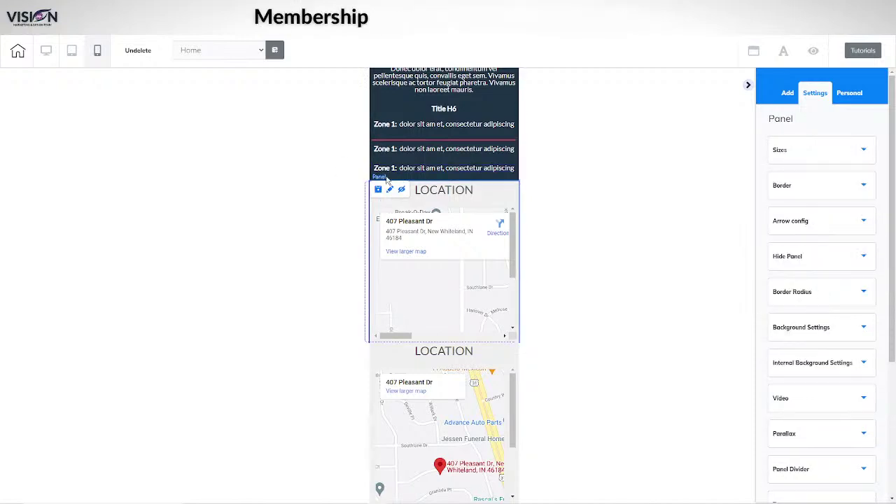
pyautogui.click(401, 190)
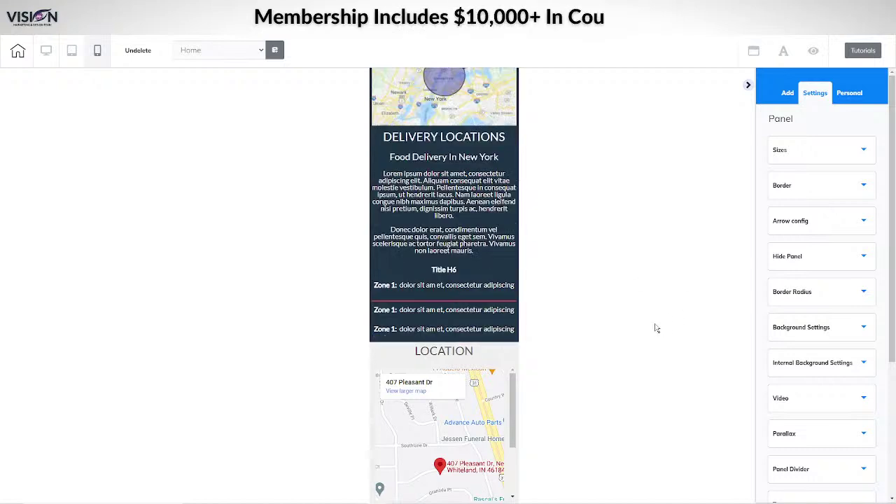
# Raise the minimum height of the remaining mobile map iframe to 906 and reopen its embed settings
pyautogui.click(484, 418)
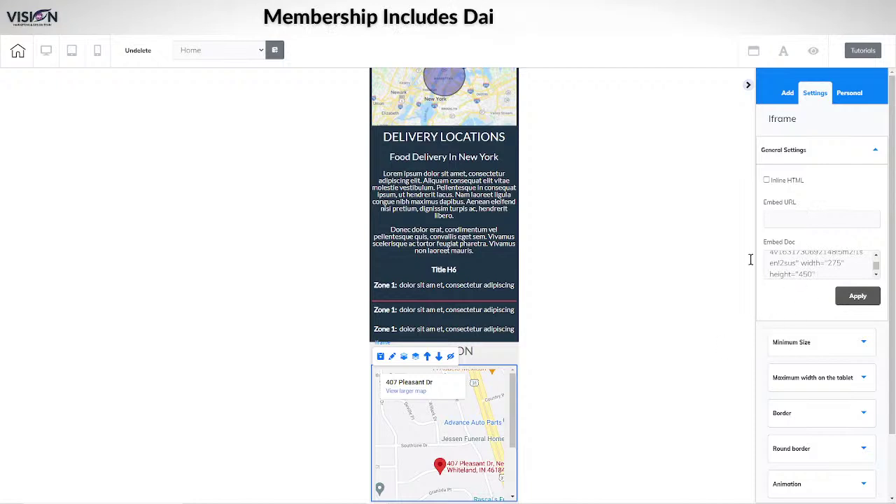
pyautogui.click(812, 348)
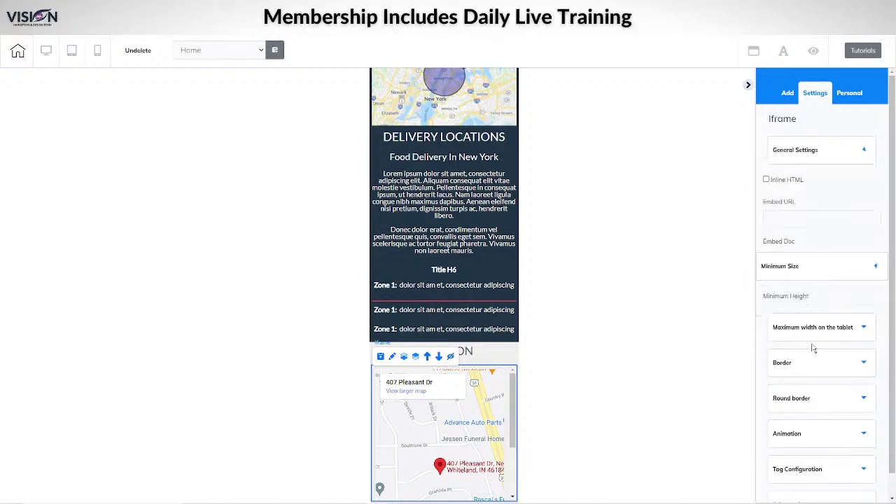
pyautogui.moveTo(778, 236); pyautogui.dragTo(785, 235)
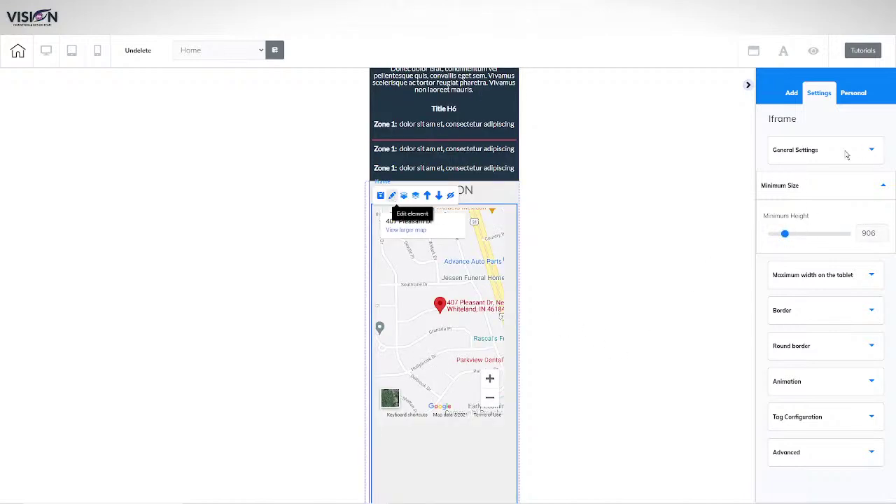
pyautogui.click(821, 153)
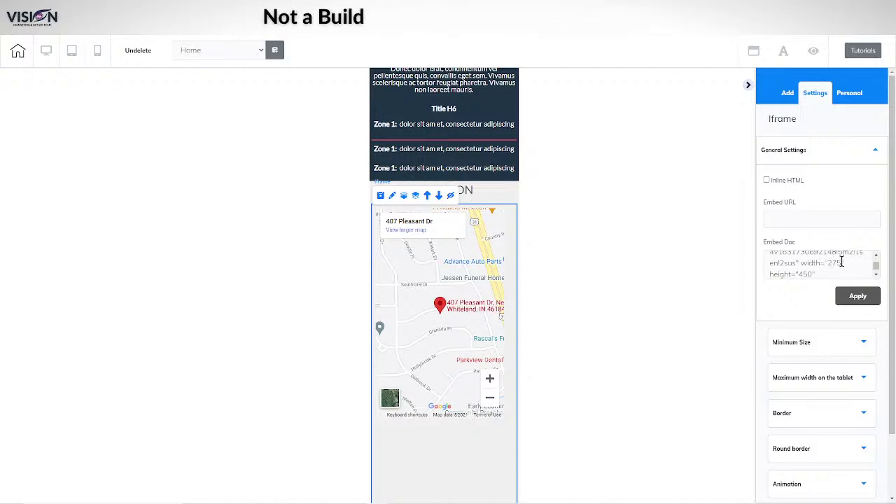
# Set the mobile map iframe's minimum height to 480
pyautogui.click(806, 342)
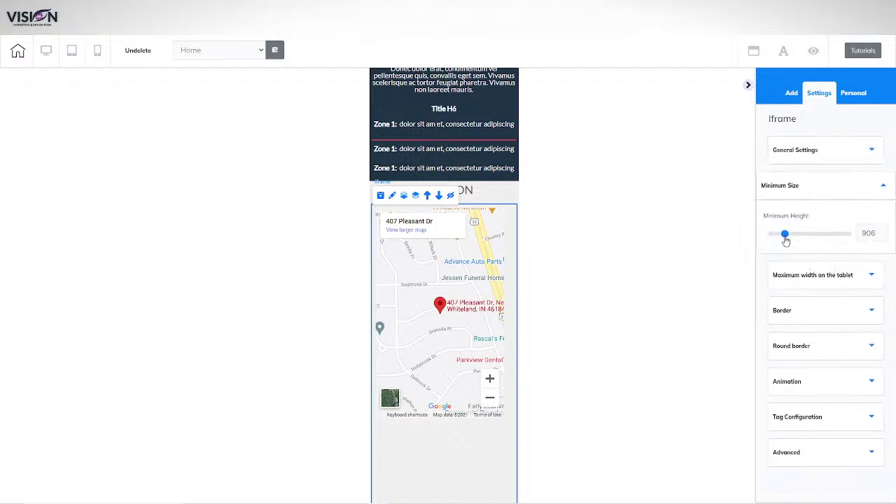
pyautogui.moveTo(785, 239); pyautogui.dragTo(780, 239)
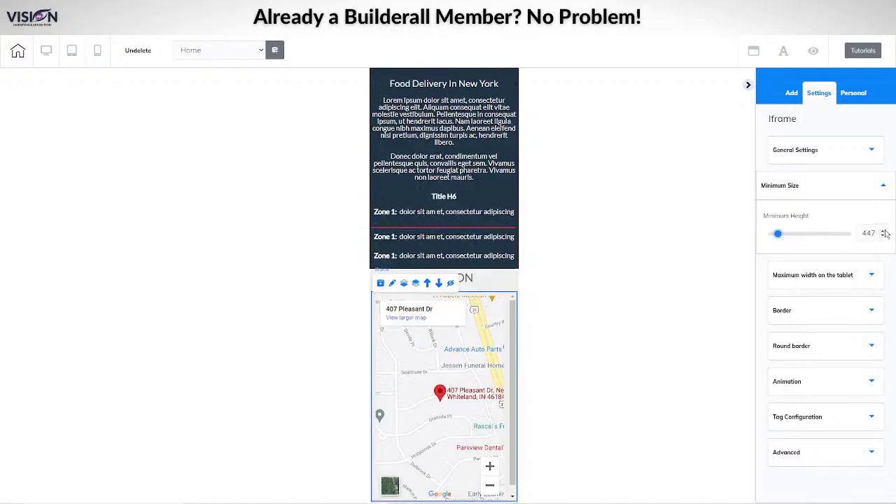
pyautogui.click(884, 233)
pyautogui.click(883, 231)
pyautogui.click(883, 231)
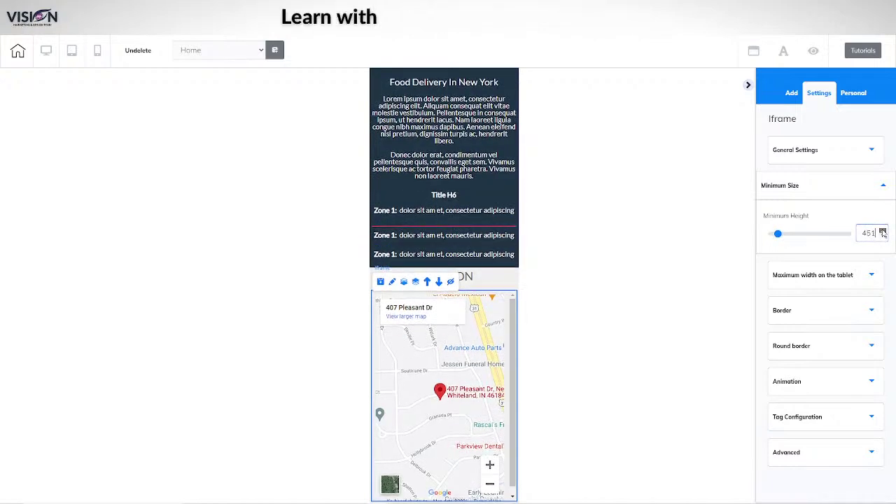
pyautogui.click(883, 232)
pyautogui.click(884, 232)
pyautogui.click(884, 232)
pyautogui.click(884, 231)
pyautogui.click(885, 231)
pyautogui.click(885, 232)
pyautogui.click(884, 232)
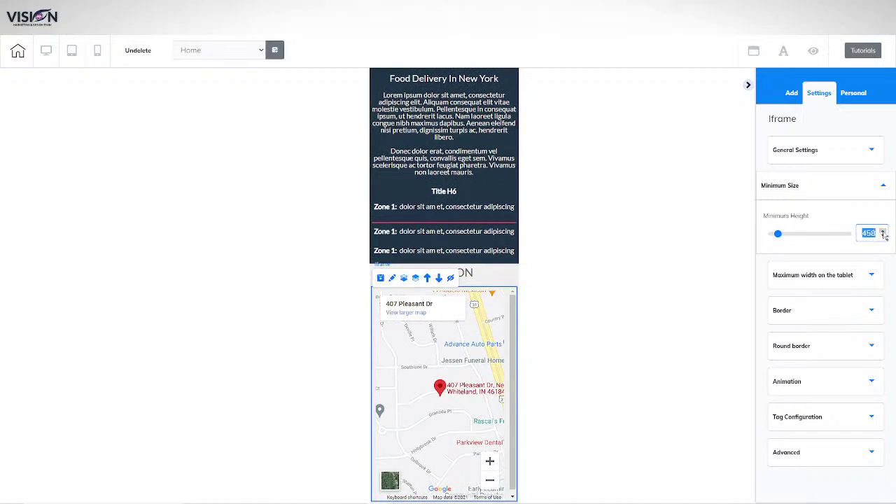
pyautogui.click(884, 232)
pyautogui.click(885, 231)
pyautogui.click(884, 231)
pyautogui.click(885, 231)
pyautogui.click(884, 232)
pyautogui.click(884, 231)
pyautogui.click(884, 232)
pyautogui.click(884, 232)
pyautogui.click(885, 231)
pyautogui.click(885, 232)
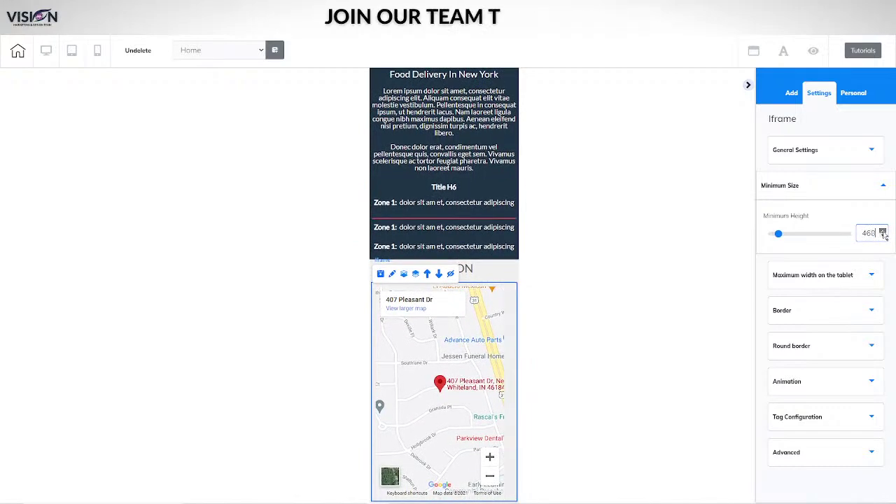
pyautogui.click(884, 231)
pyautogui.click(884, 232)
pyautogui.click(884, 231)
pyautogui.click(884, 232)
pyautogui.click(884, 231)
pyautogui.click(884, 232)
pyautogui.click(884, 231)
pyautogui.click(884, 231)
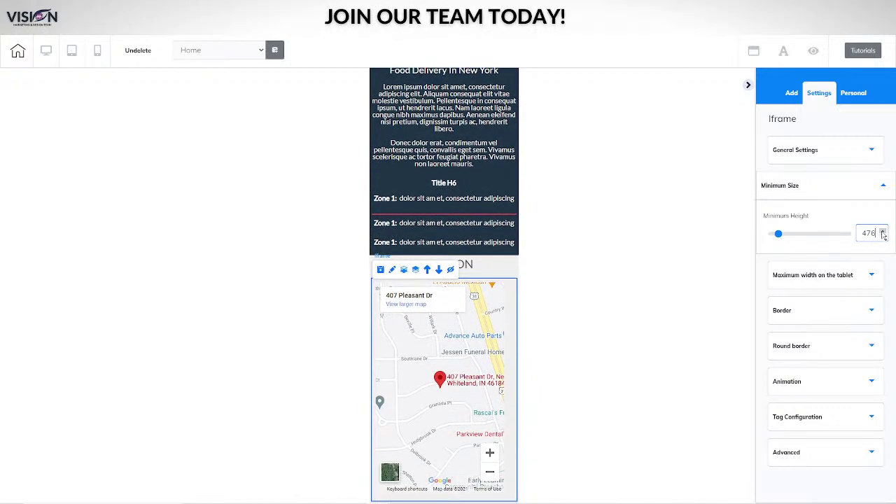
pyautogui.click(884, 231)
pyautogui.click(885, 232)
pyautogui.click(884, 232)
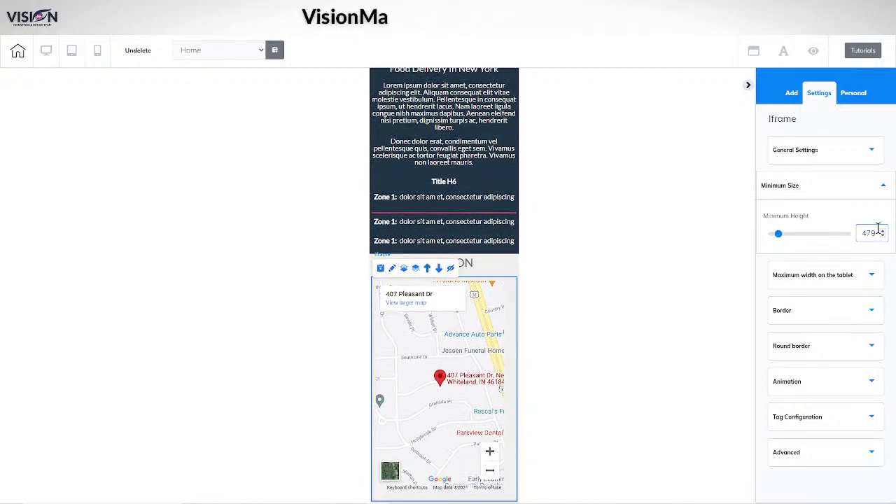
pyautogui.click(884, 233)
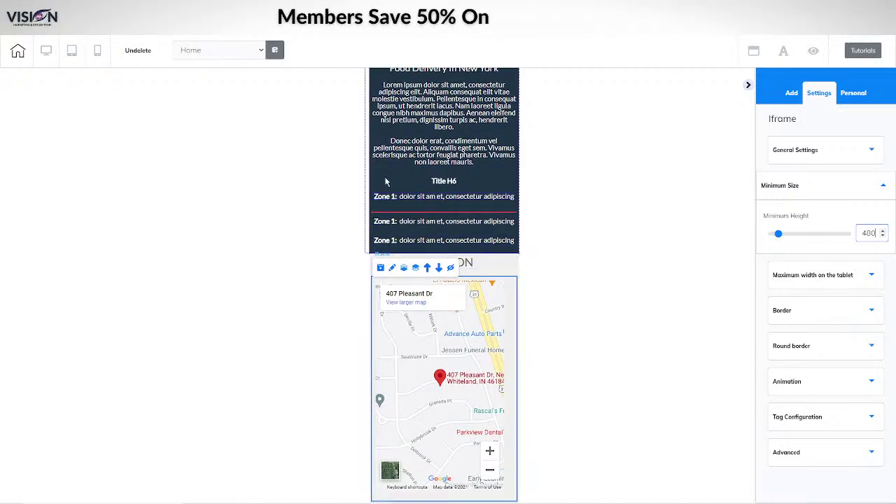
# Switch to the desktop layout and hide the duplicated Location panel with the narrow map
pyautogui.click(46, 51)
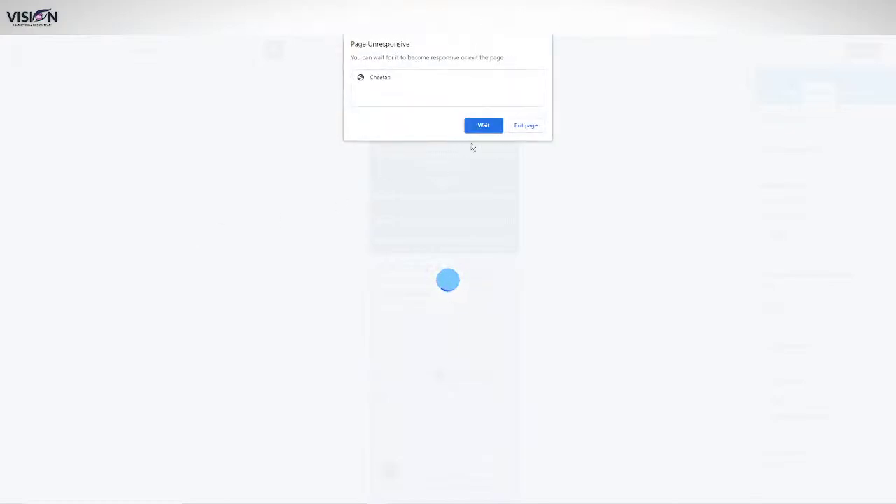
pyautogui.click(473, 129)
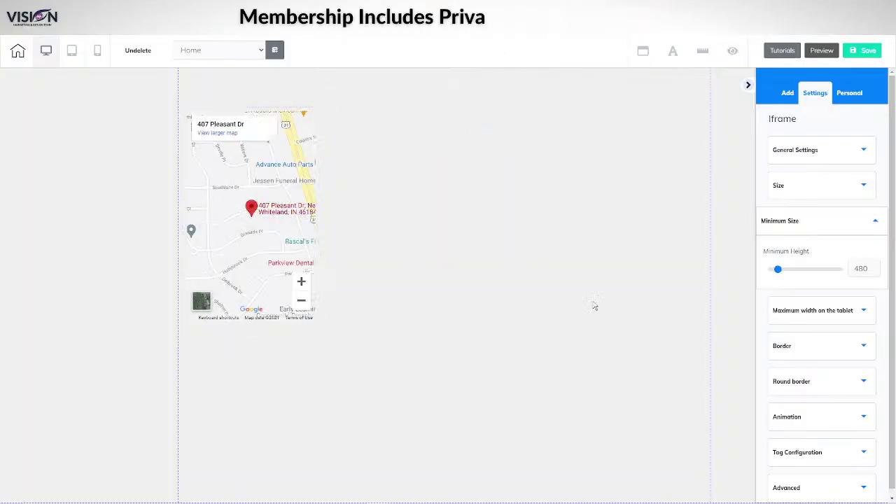
pyautogui.scroll(-1, 600, 309)
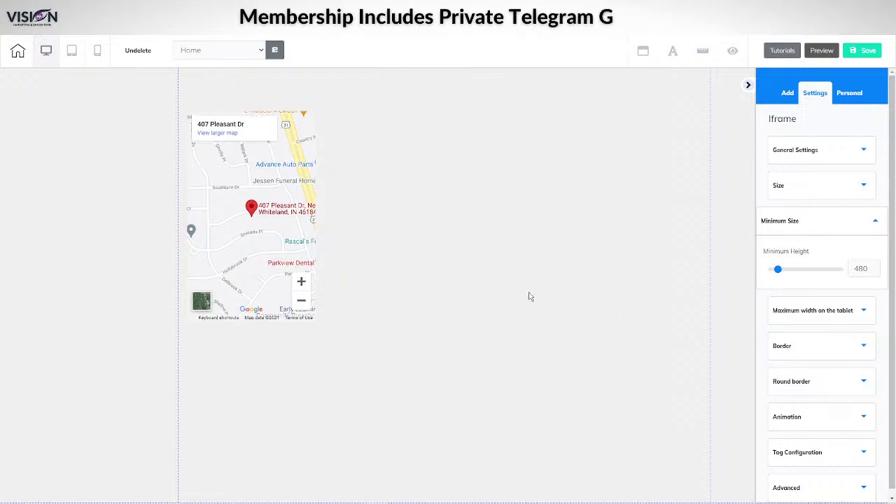
pyautogui.click(449, 498)
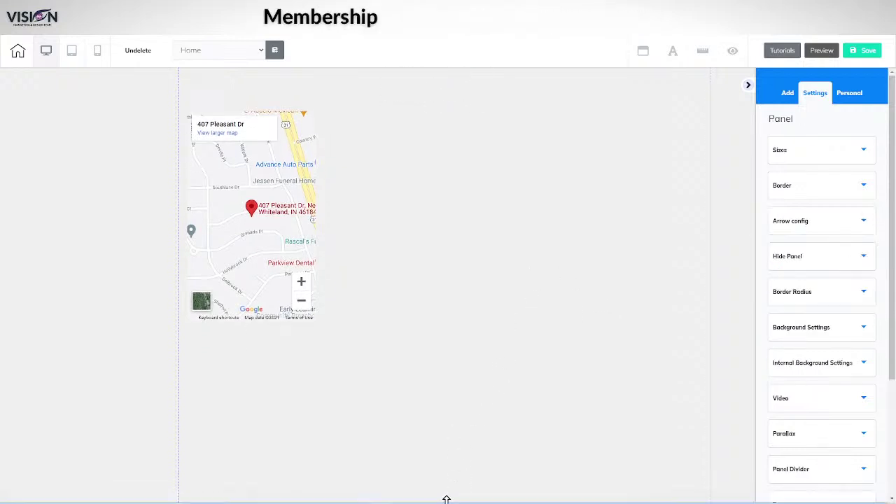
pyautogui.scroll(3, 440, 400)
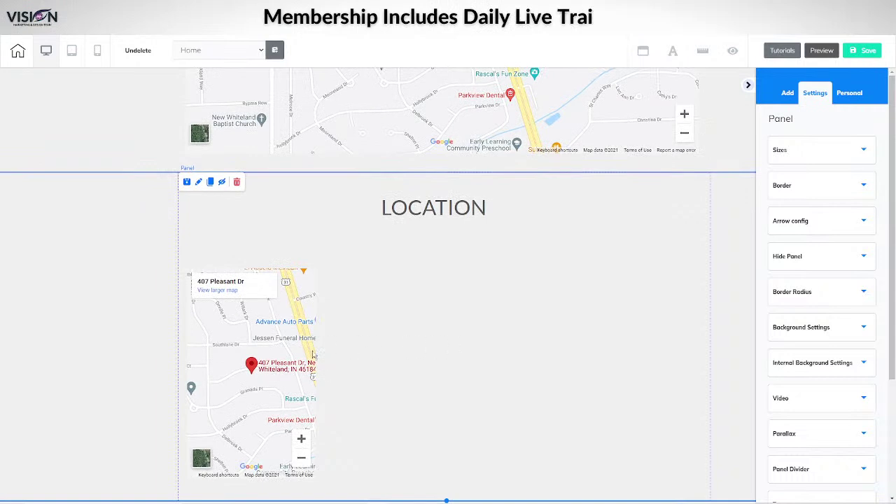
pyautogui.click(223, 182)
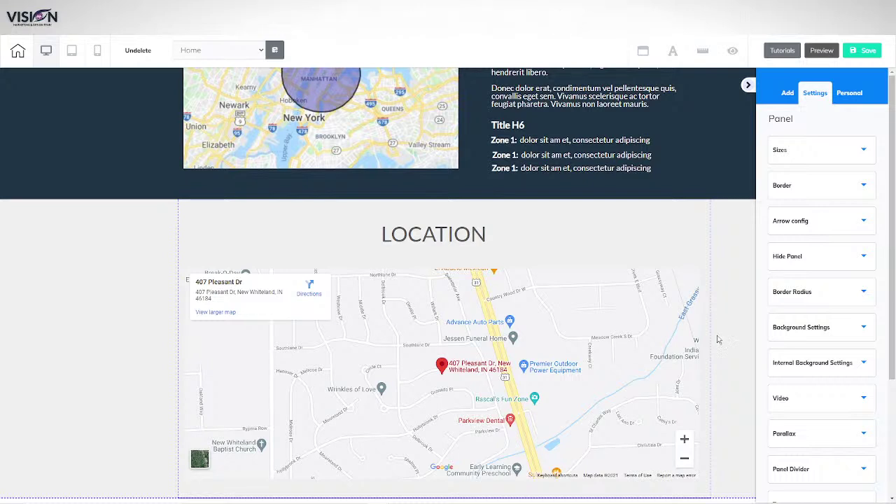
# Inspect the hidden panel through the desktop layout's hidden elements list
pyautogui.click(732, 52)
pyautogui.click(692, 118)
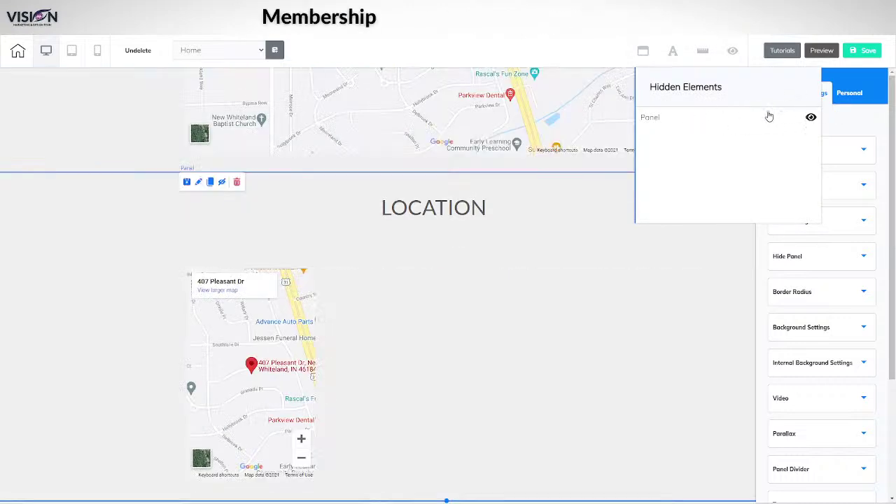
pyautogui.click(732, 51)
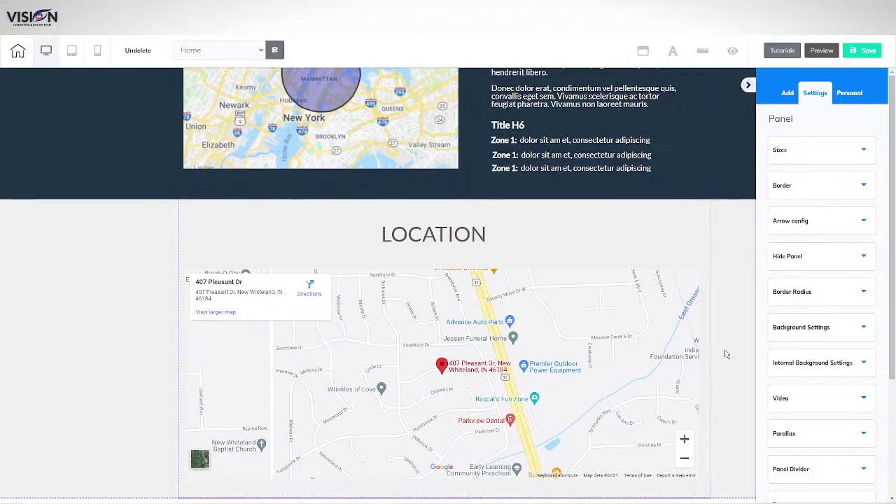
# Review the Delivery Locations and Location panels and their panel controls in the desktop layout
pyautogui.scroll(3, 172, 260)
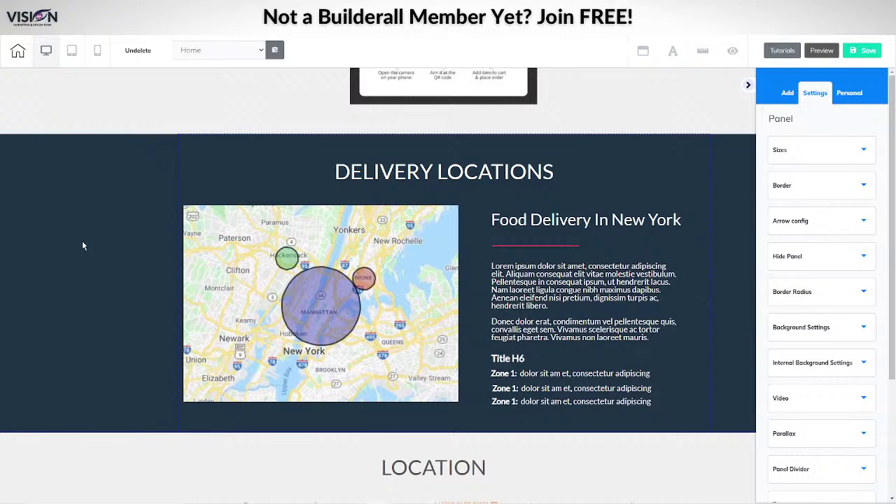
pyautogui.scroll(-3, 92, 280)
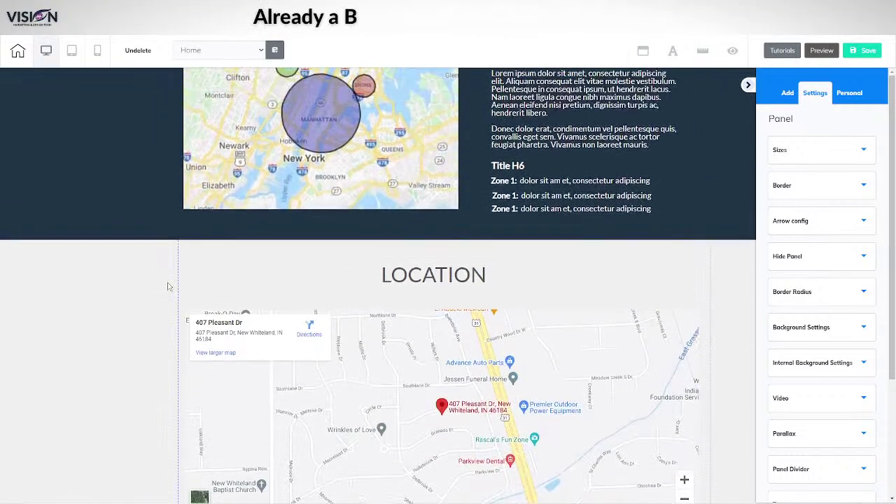
pyautogui.scroll(1, 91, 249)
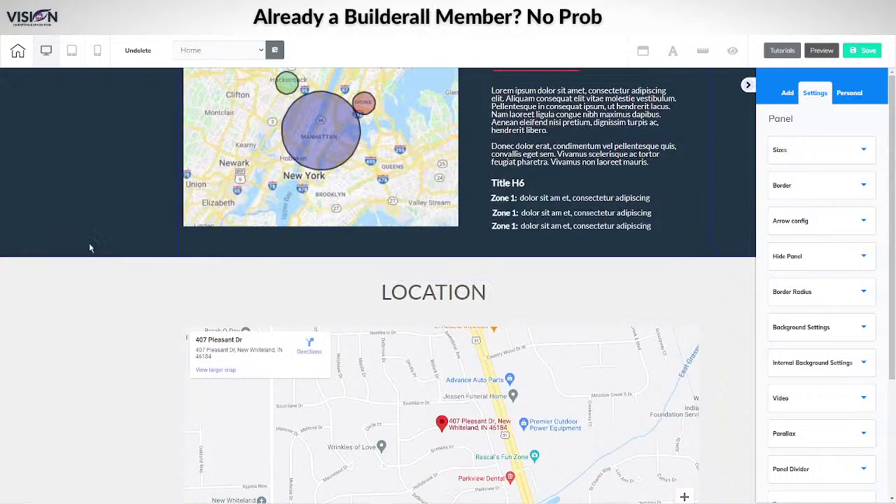
pyautogui.scroll(3, 91, 238)
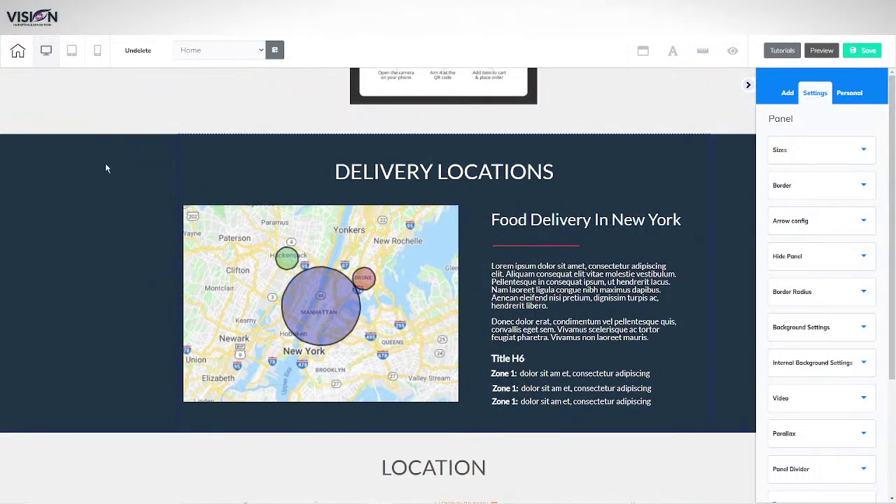
pyautogui.click(106, 168)
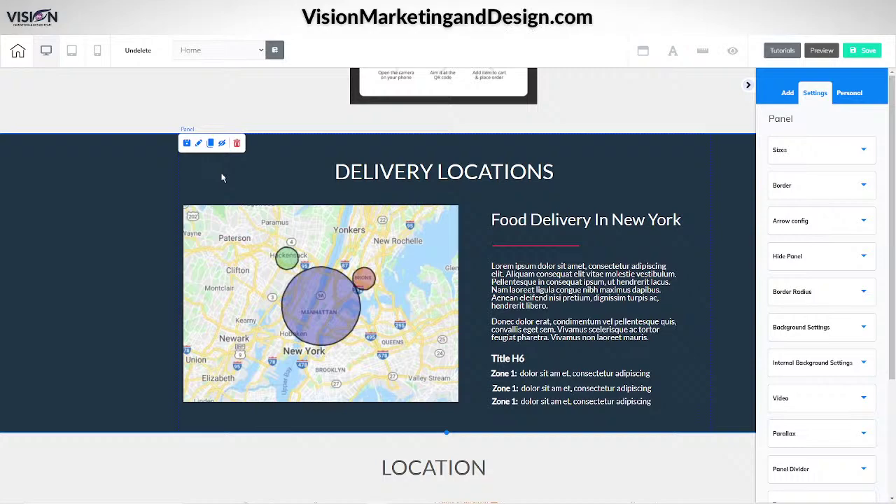
pyautogui.scroll(-3, 162, 273)
pyautogui.moveTo(276, 250)
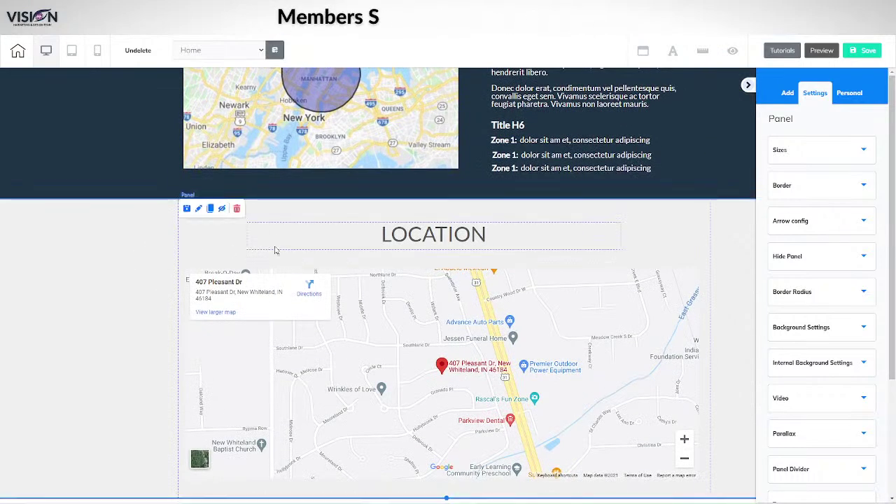
pyautogui.click(221, 210)
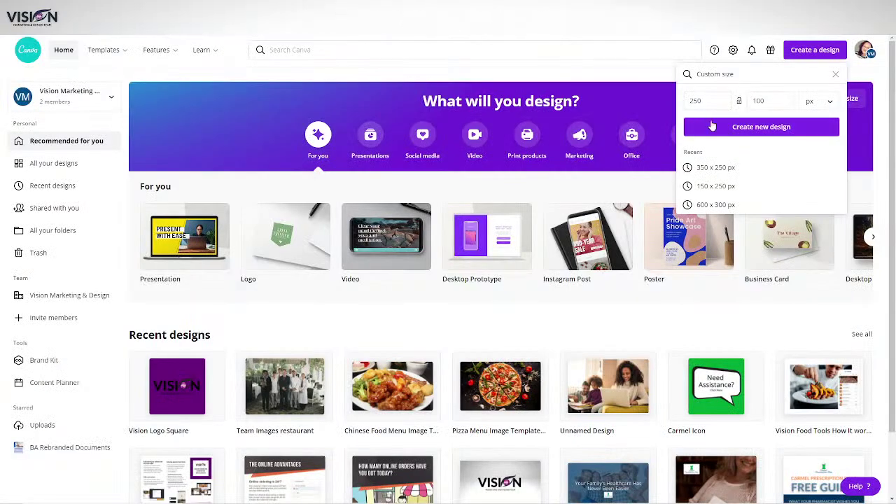
# Create a new custom-size design 1500 px wide and 1000 px high
pyautogui.moveTo(699, 104); pyautogui.dragTo(685, 102)
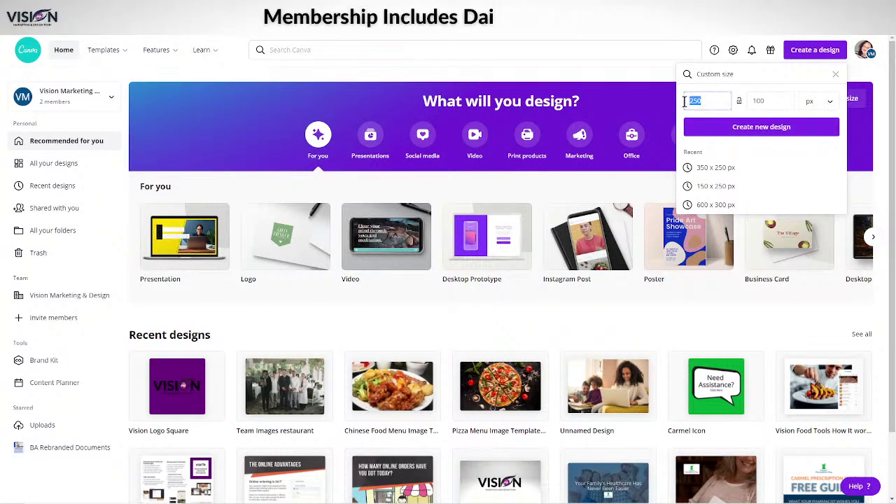
pyautogui.write('1500')
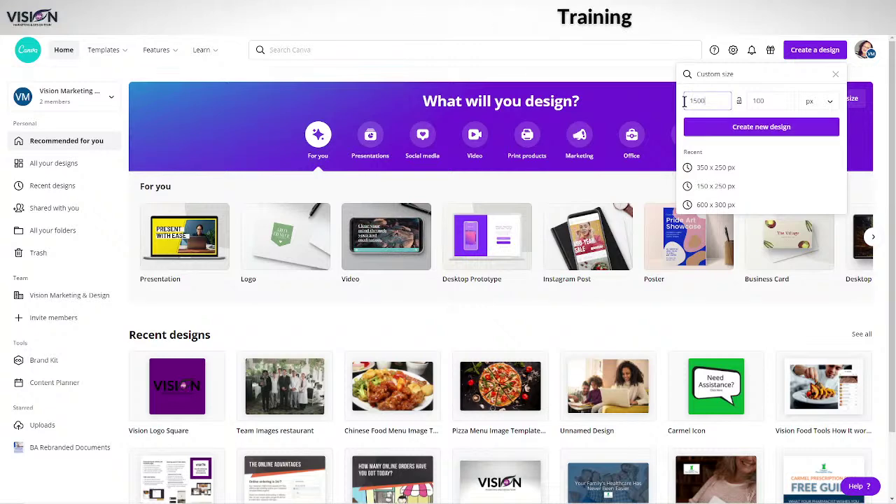
pyautogui.click(751, 103)
pyautogui.moveTo(768, 99); pyautogui.dragTo(750, 101)
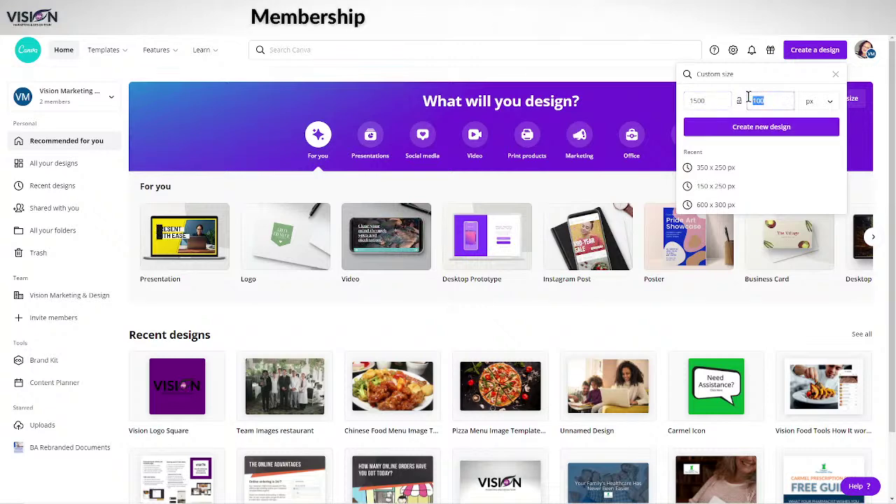
pyautogui.press('BackSpace')
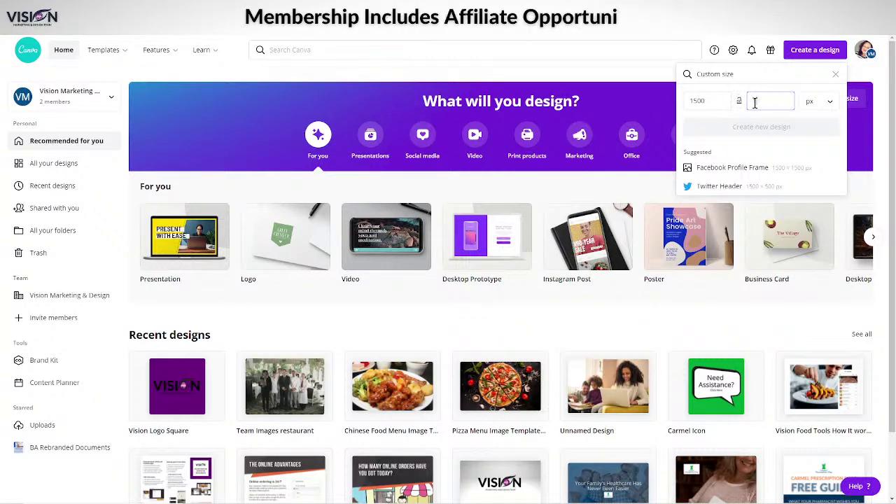
pyautogui.write('500')
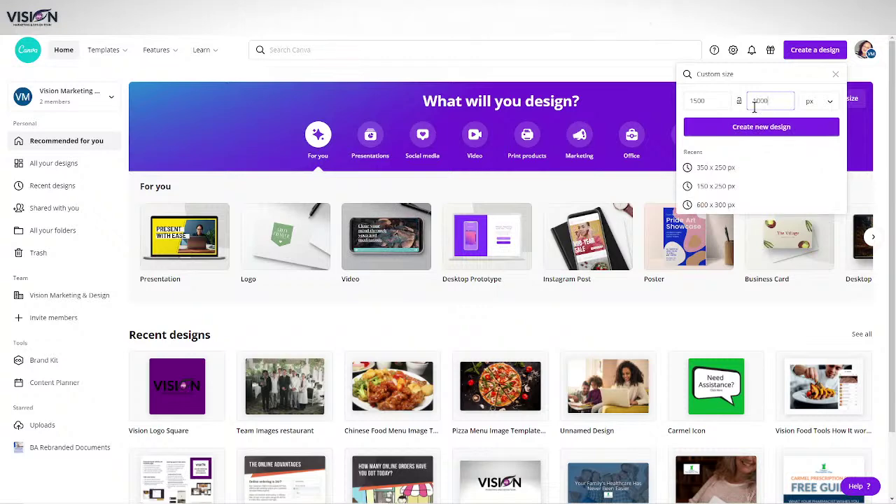
pyautogui.click(761, 128)
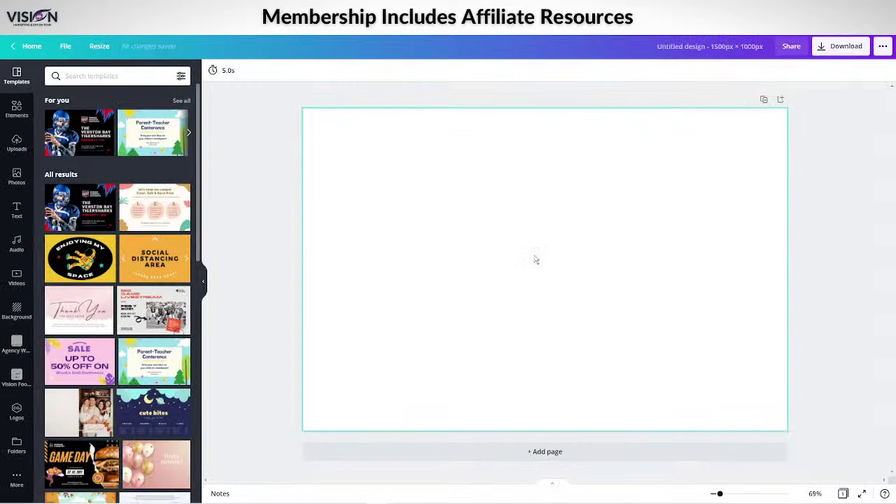
# Resize the blank design's height to 800 px, applying it to the current design rather than a copy
pyautogui.click(99, 46)
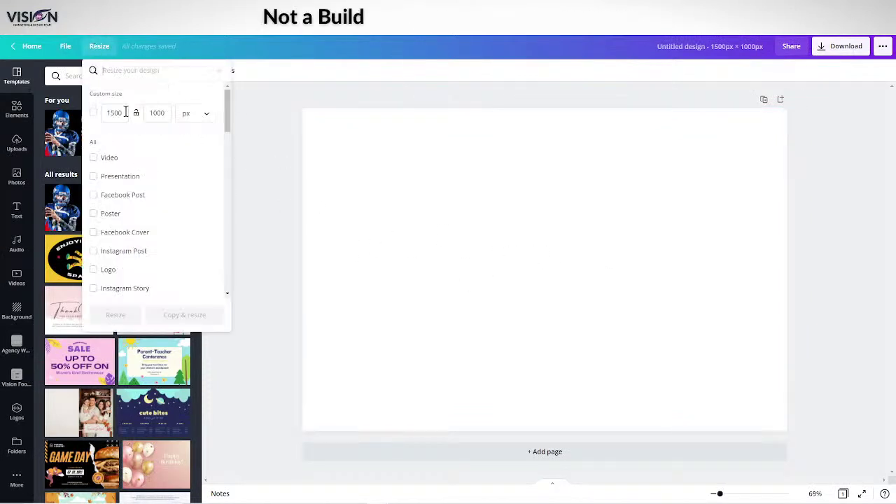
pyautogui.moveTo(165, 112); pyautogui.dragTo(144, 111)
pyautogui.write('800')
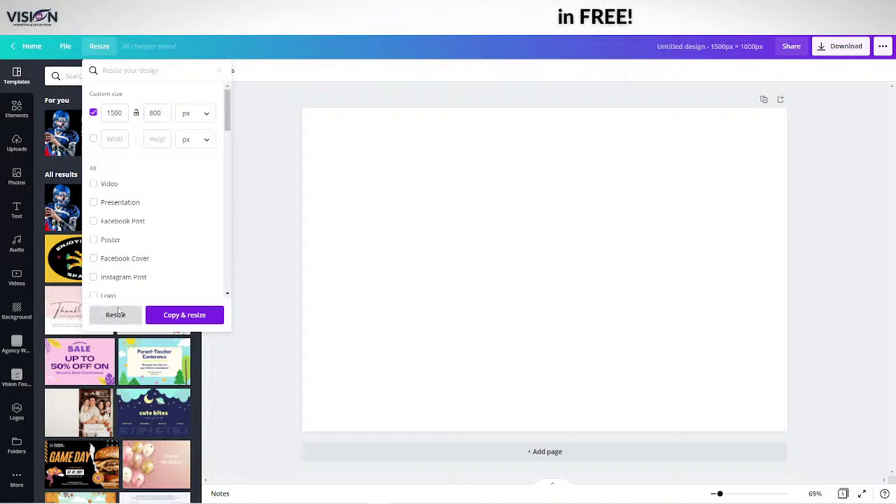
pyautogui.click(94, 315)
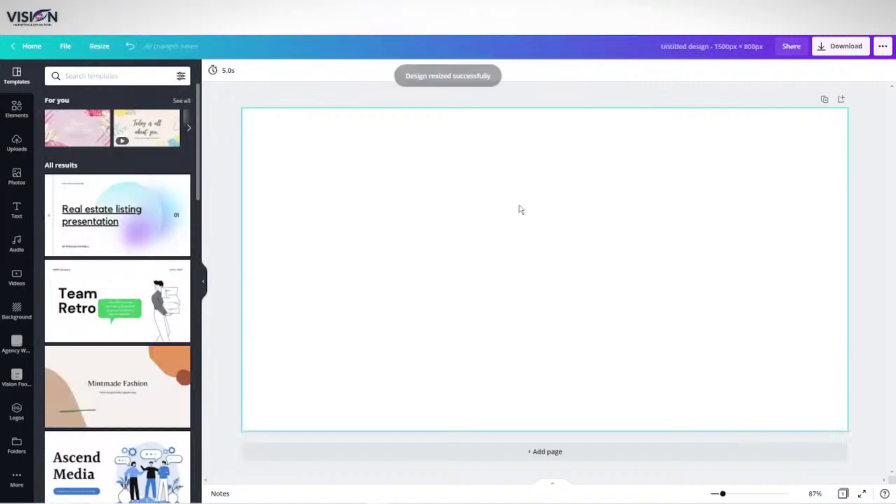
# Open the stock photo library for the blank design
pyautogui.click(17, 176)
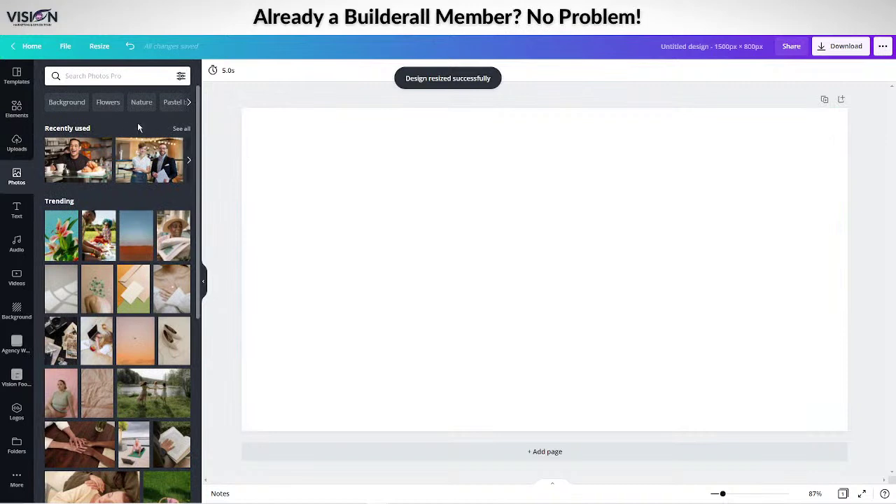
# Search the stock photos for "piiza" and browse the pizza images
pyautogui.click(98, 72)
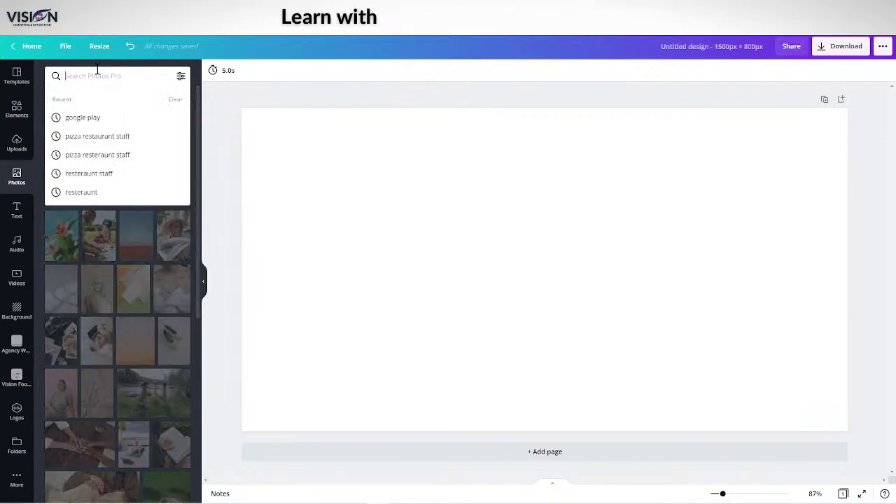
pyautogui.write('piiza')
pyautogui.press('Return')
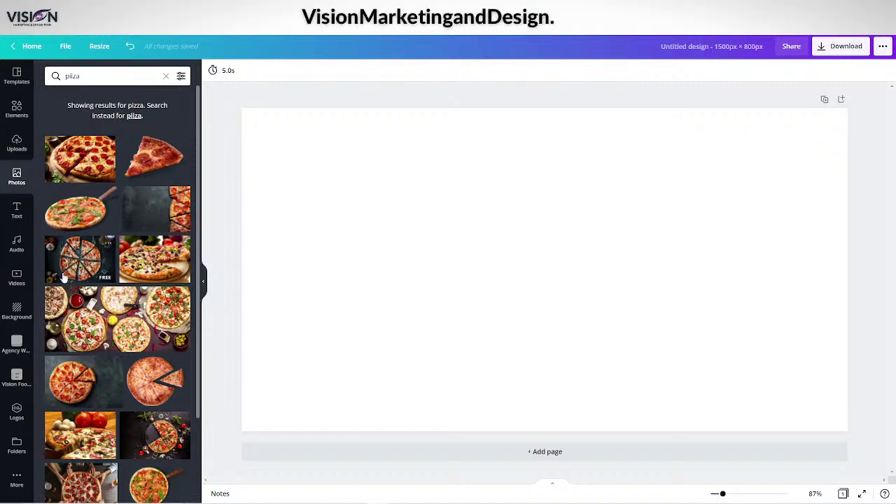
pyautogui.scroll(-2, 111, 364)
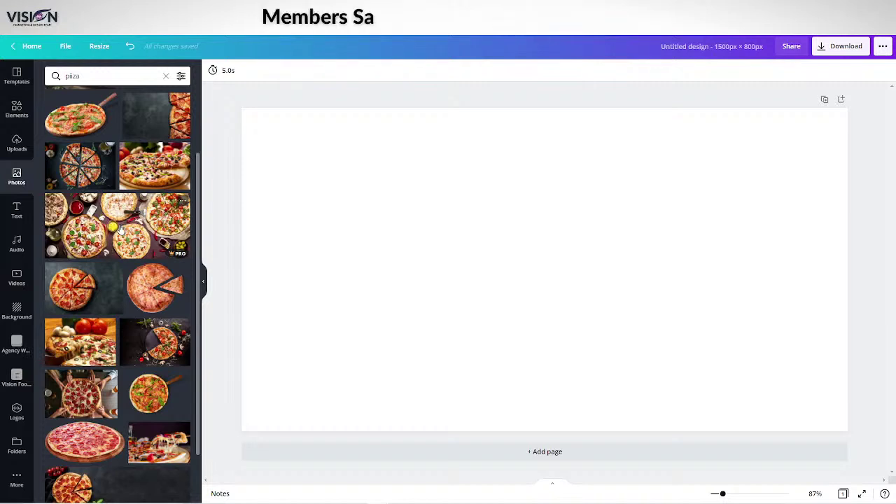
# Add a second page and fill it completely with the photo of several pizzas on a dark table, sized 1500 by 800
pyautogui.click(552, 451)
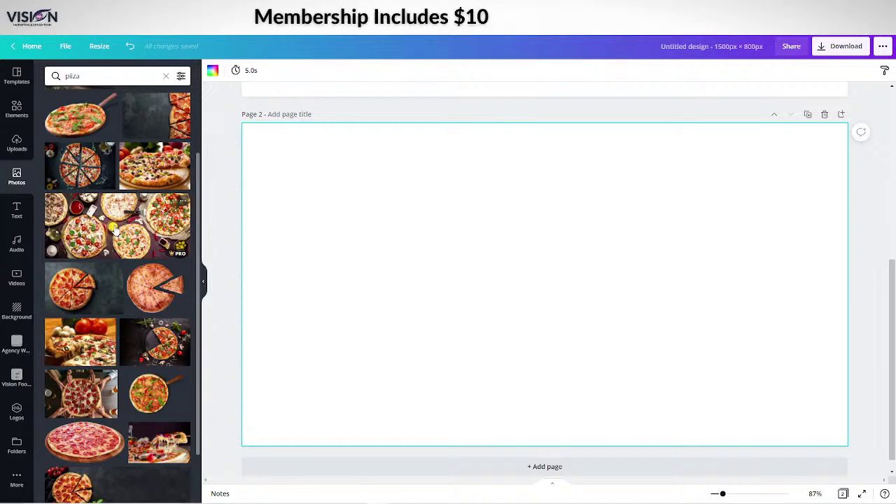
pyautogui.moveTo(115, 231); pyautogui.dragTo(539, 303)
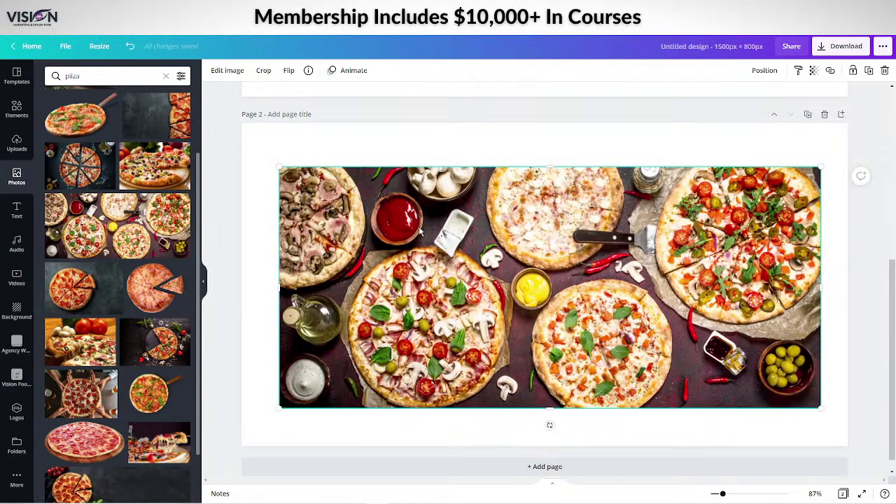
pyautogui.moveTo(420, 224); pyautogui.dragTo(384, 182)
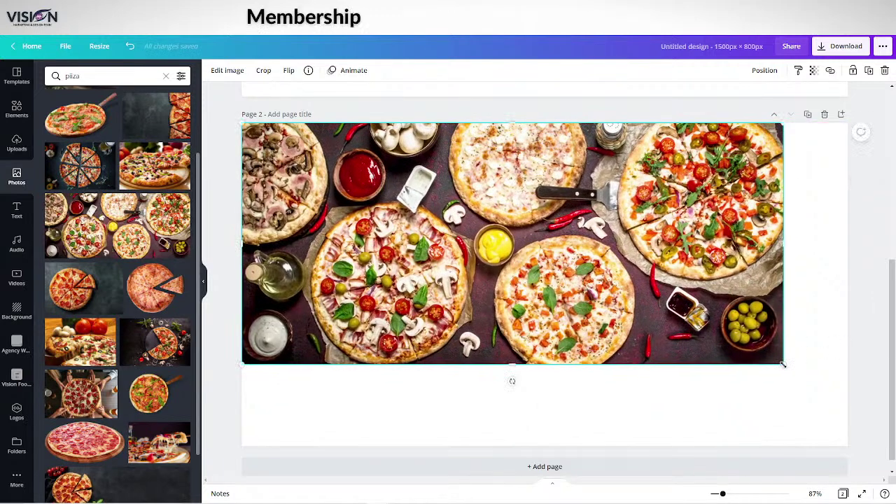
pyautogui.moveTo(783, 364); pyautogui.dragTo(844, 412)
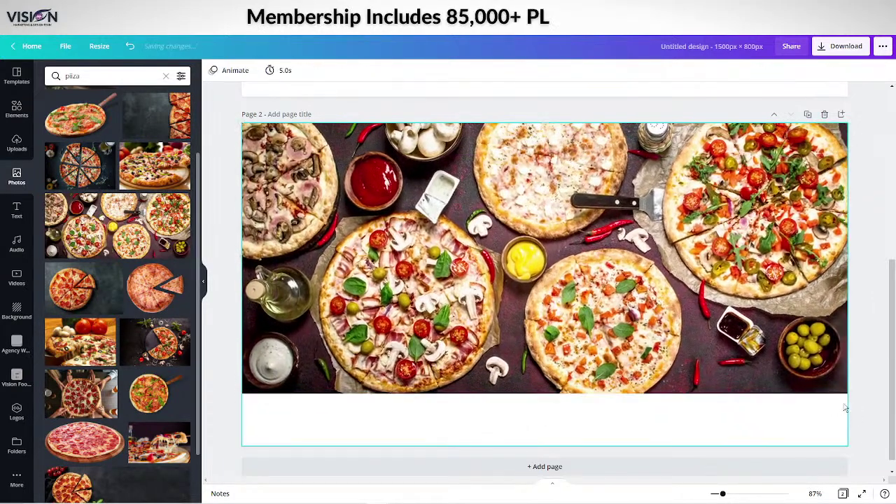
pyautogui.click(613, 380)
pyautogui.moveTo(547, 392); pyautogui.dragTo(553, 449)
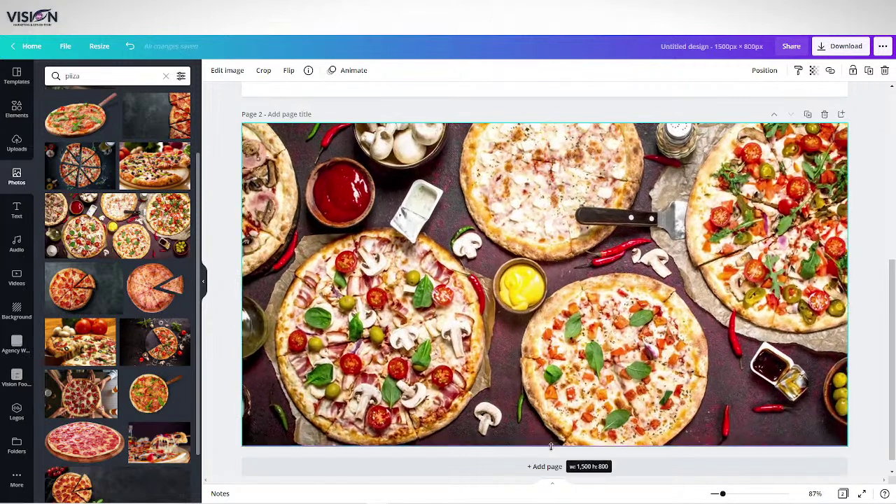
# Place the wide photo of a sliced pepperoni pizza with tomatoes on a dark background on the blank page 1
pyautogui.scroll(5, 255, 244)
pyautogui.click(374, 180)
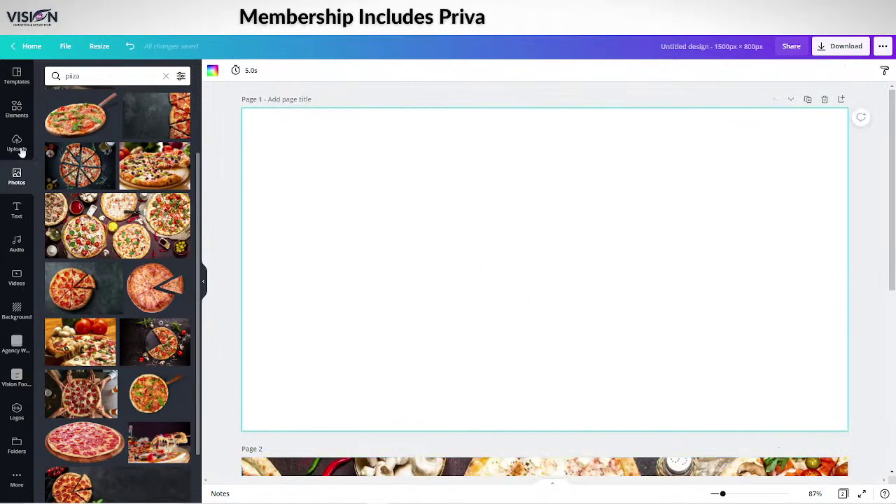
pyautogui.scroll(2, 134, 211)
pyautogui.scroll(-10, 133, 211)
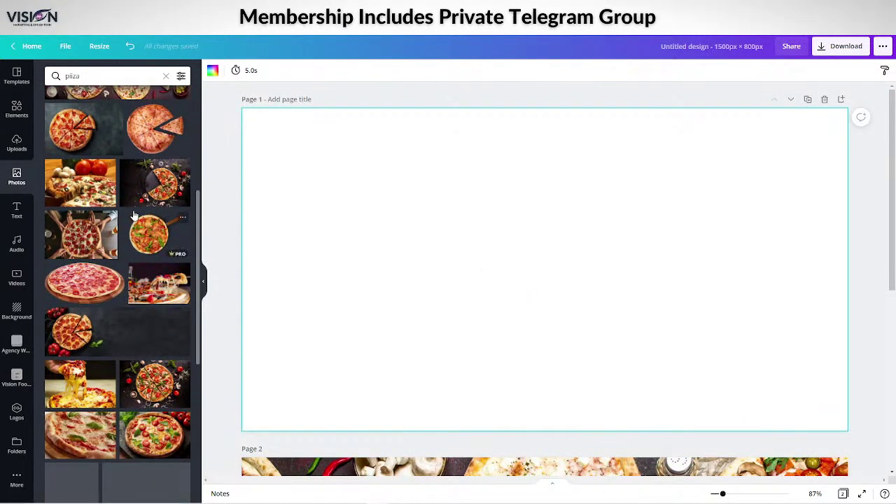
pyautogui.scroll(2, 134, 214)
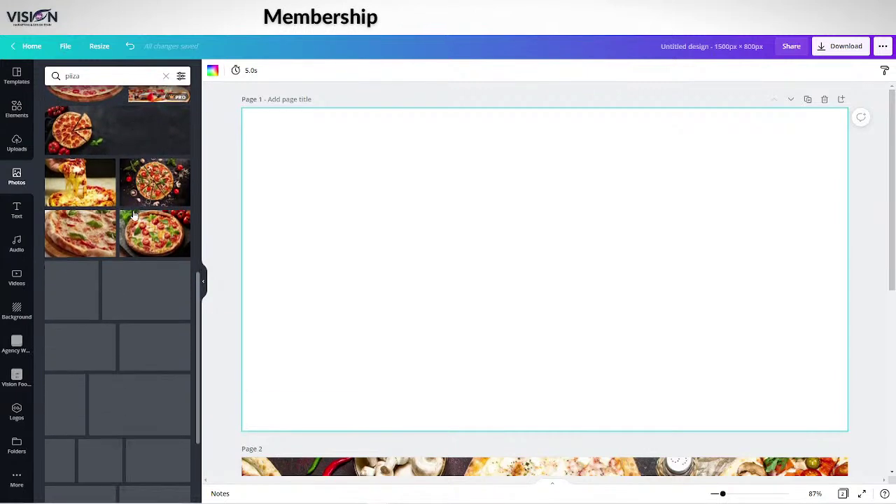
pyautogui.click(132, 154)
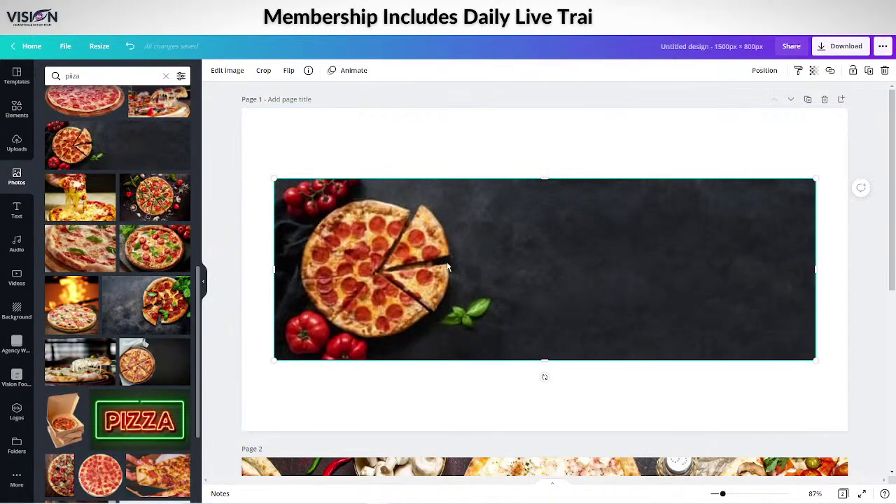
# Align the pepperoni pizza photo to page 1's upper-left corner and enlarge it to cover the full page height, extending past the right edge
pyautogui.moveTo(444, 257); pyautogui.dragTo(414, 192)
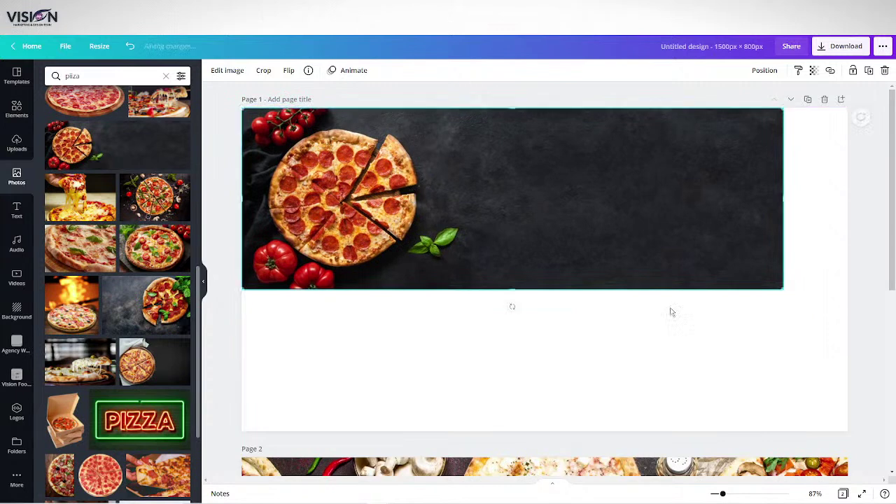
pyautogui.moveTo(785, 287); pyautogui.dragTo(849, 313)
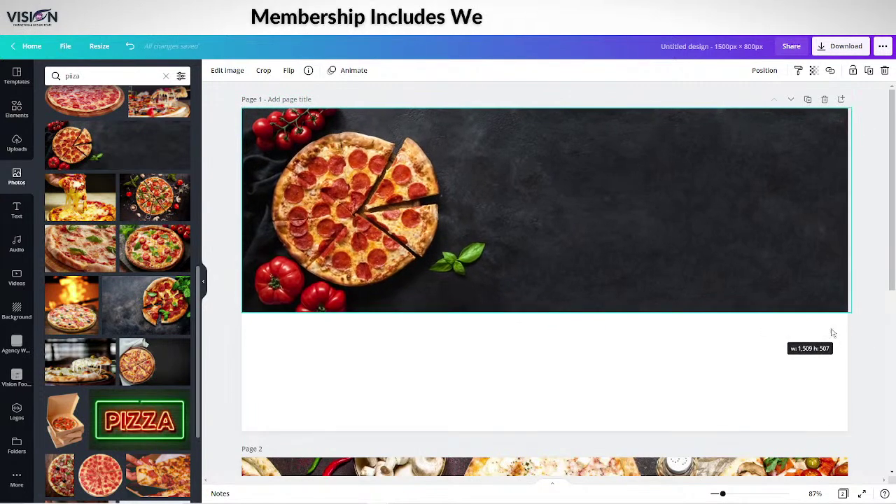
pyautogui.moveTo(549, 312); pyautogui.dragTo(549, 427)
pyautogui.moveTo(494, 312); pyautogui.dragTo(631, 299)
pyautogui.moveTo(378, 272); pyautogui.dragTo(238, 266)
pyautogui.moveTo(535, 261); pyautogui.dragTo(536, 257)
pyautogui.moveTo(614, 427); pyautogui.dragTo(614, 428)
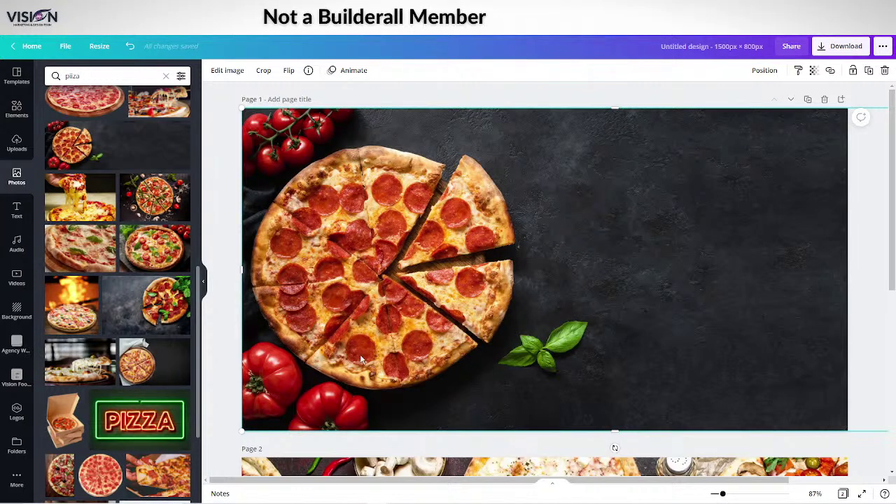
# Flip the pepperoni pizza photo horizontally and reposition it so the whole pizza lies within the right half of page 1
pyautogui.click(288, 70)
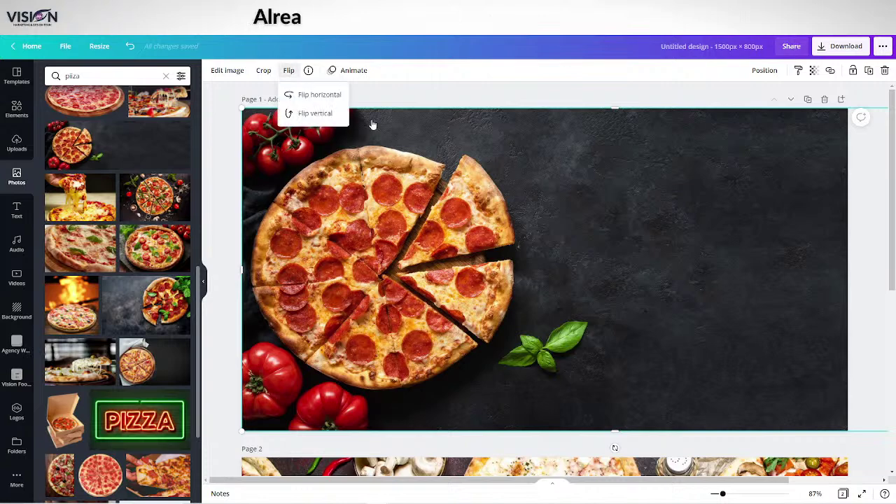
pyautogui.click(320, 95)
pyautogui.doubleClick(660, 278)
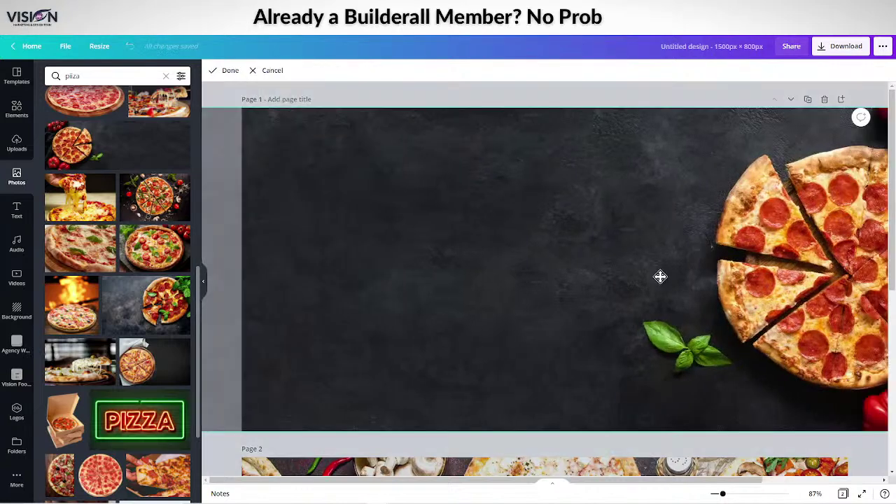
pyautogui.moveTo(661, 278); pyautogui.dragTo(596, 281)
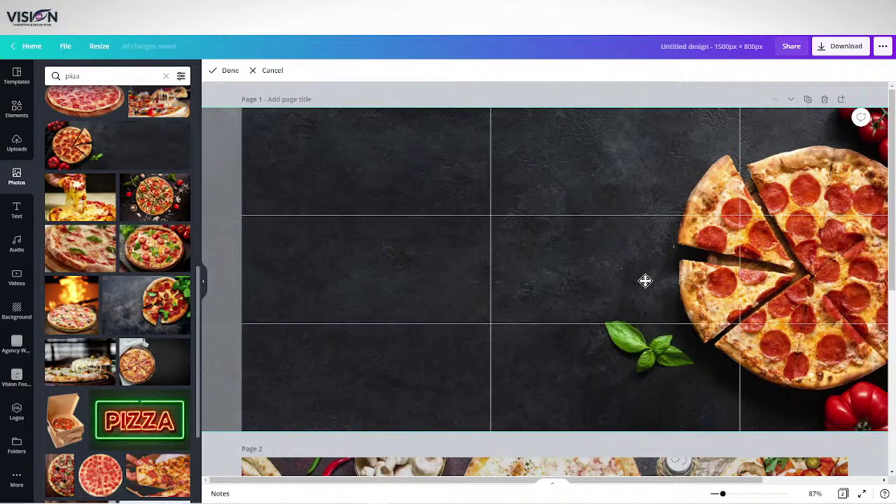
pyautogui.moveTo(276, 299); pyautogui.dragTo(530, 296)
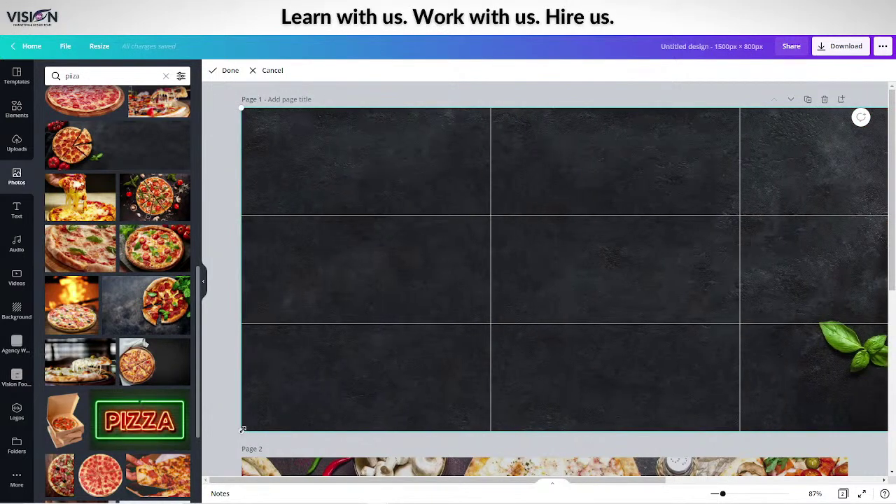
pyautogui.moveTo(761, 243); pyautogui.dragTo(411, 263)
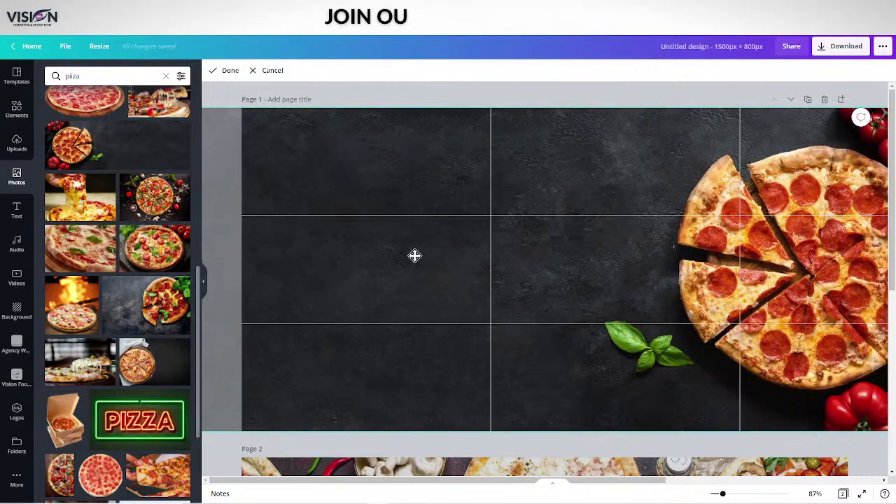
pyautogui.click(237, 73)
pyautogui.moveTo(718, 284); pyautogui.dragTo(610, 279)
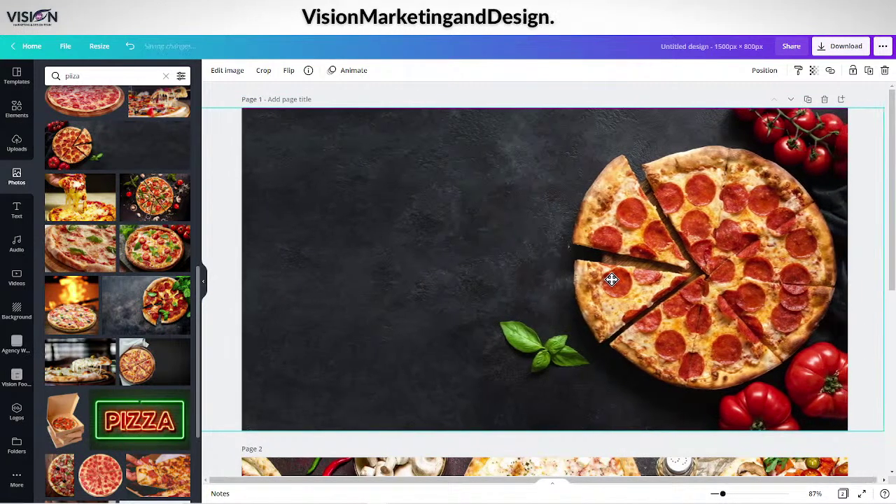
# Rename the design as "pizza header"
pyautogui.click(546, 86)
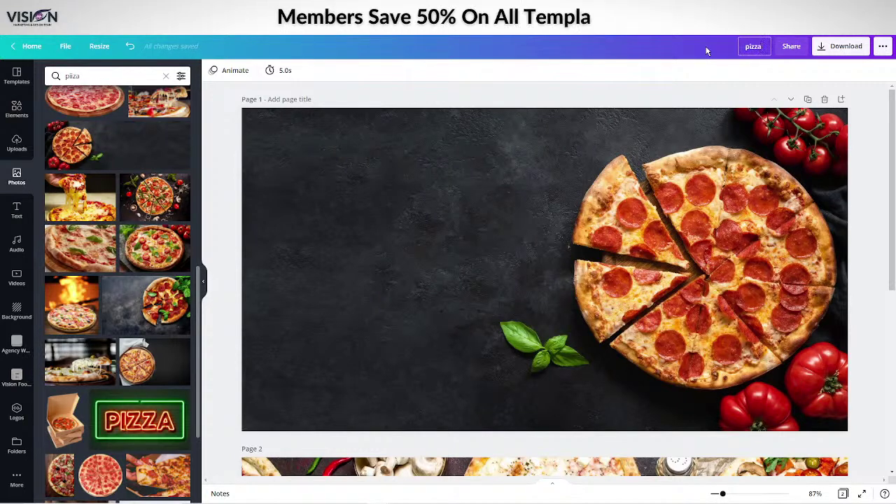
pyautogui.write('eader')
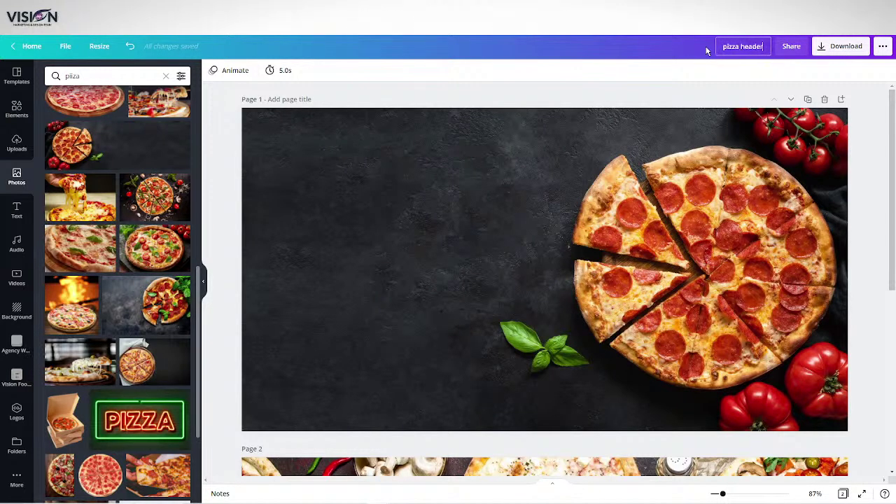
pyautogui.press('Return')
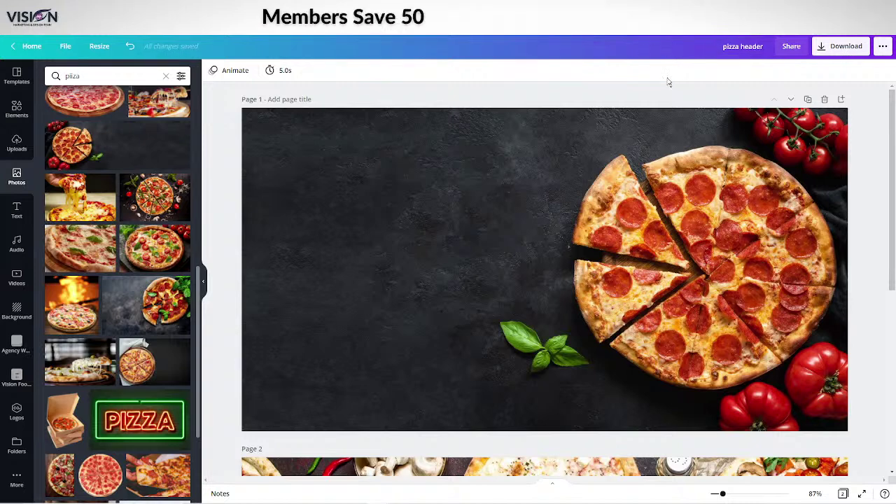
# Download both pages of the design as JPG files
pyautogui.click(844, 46)
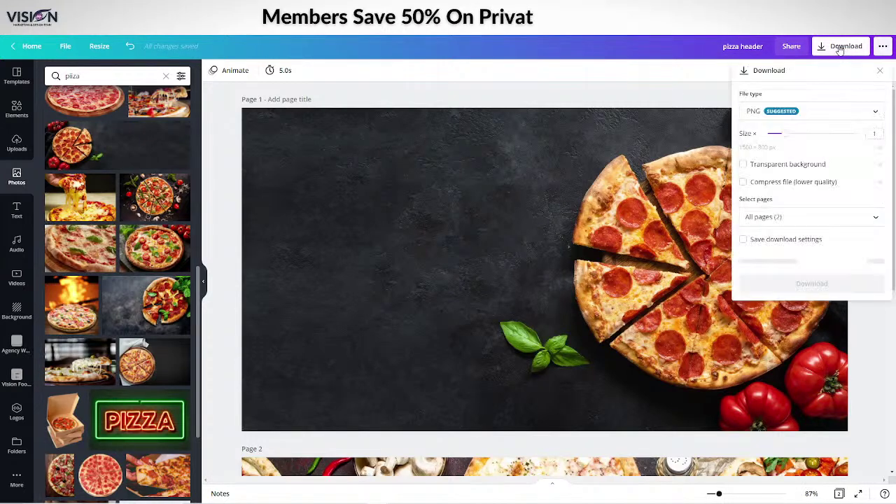
pyautogui.click(763, 112)
pyautogui.click(776, 142)
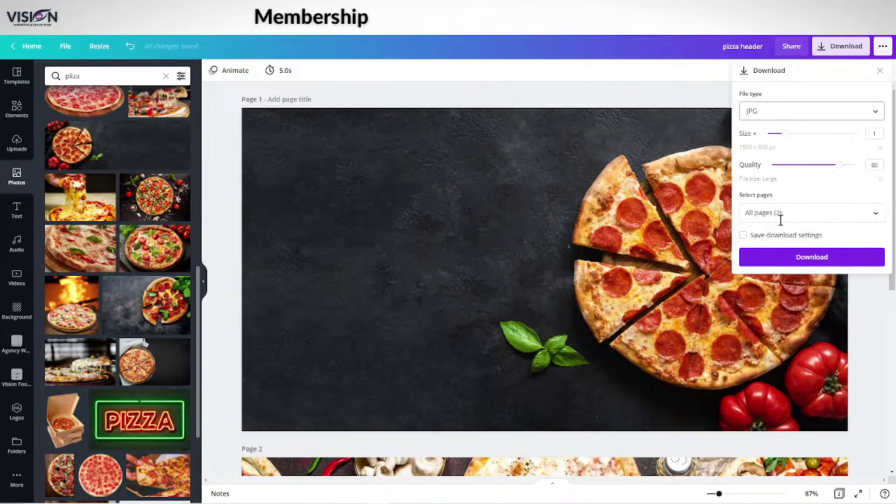
pyautogui.click(810, 258)
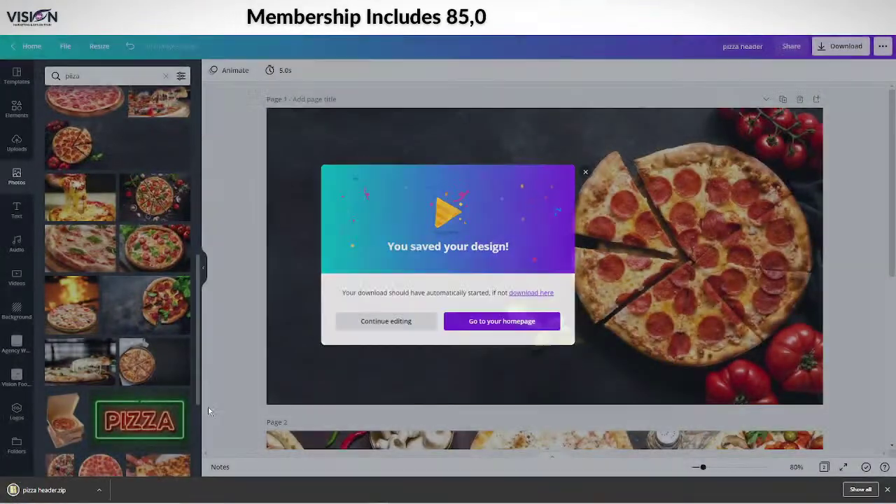
# Open the downloaded pizza header.zip from its folder and extract its images to G:\My Drive\Downloads\pizza header
pyautogui.click(208, 412)
pyautogui.click(100, 489)
pyautogui.click(122, 460)
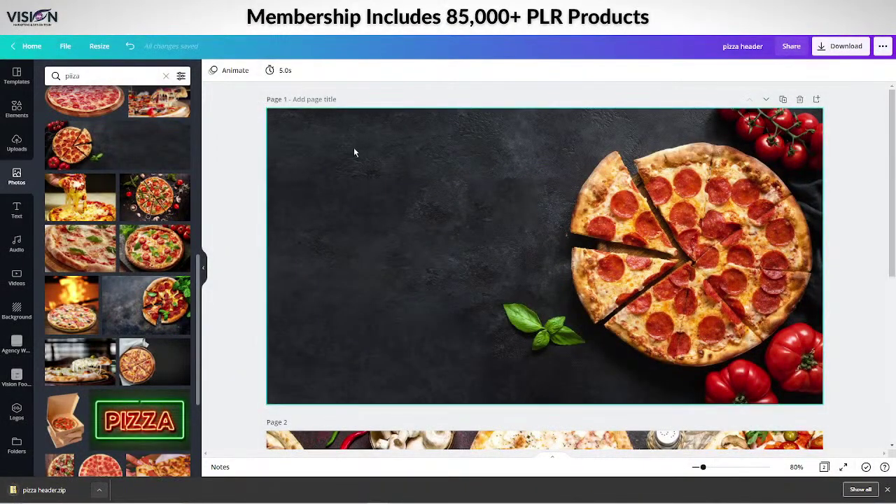
pyautogui.doubleClick(633, 431)
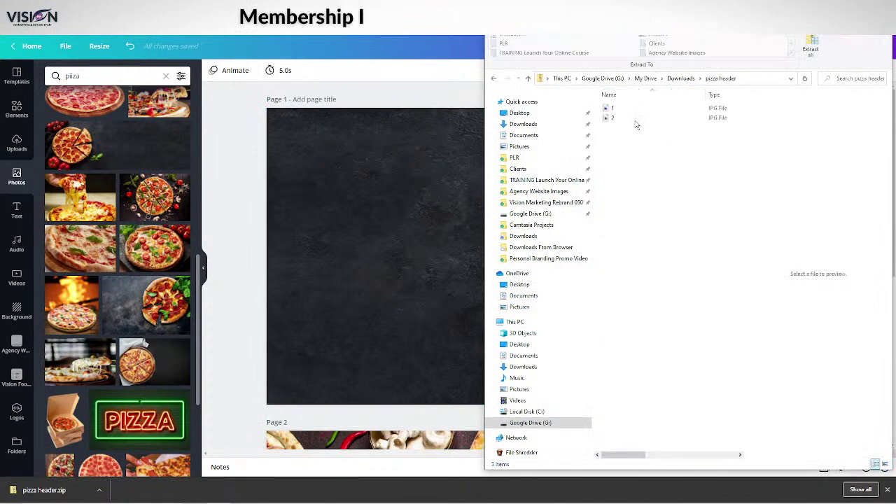
pyautogui.click(810, 48)
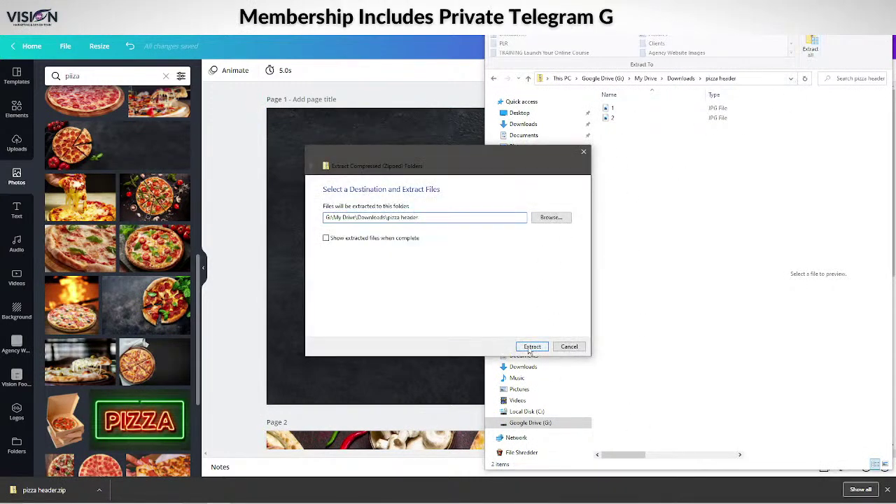
pyautogui.click(531, 347)
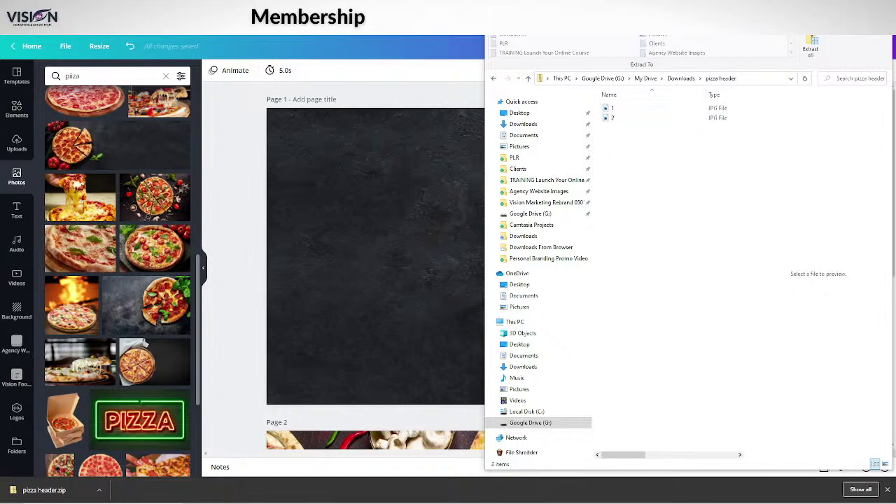
# Switch to the Builderall website editor and open the background image picker for the header panel above the MENU section
pyautogui.moveTo(747, 9); pyautogui.dragTo(540, 153)
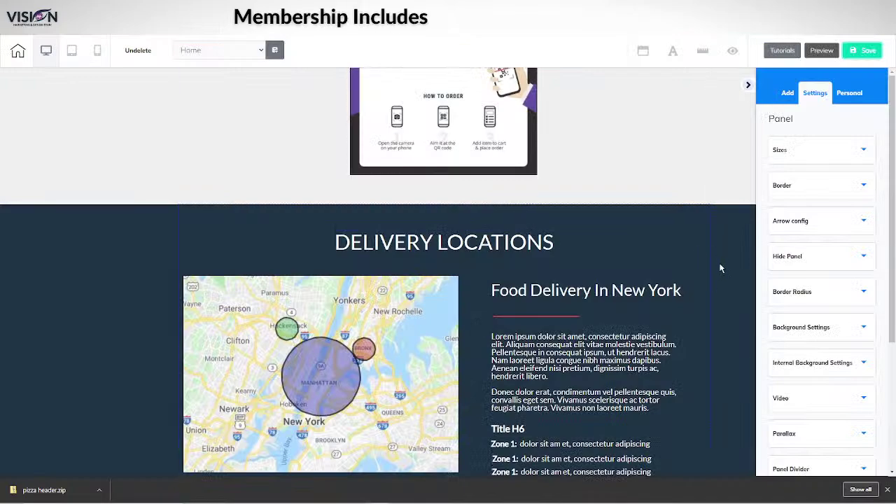
pyautogui.scroll(5, 721, 269)
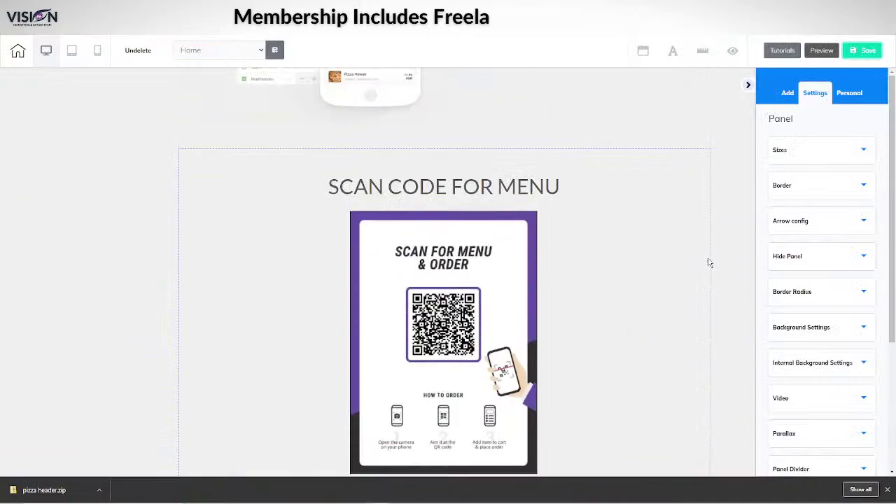
pyautogui.scroll(-5, 707, 259)
pyautogui.scroll(10, 676, 223)
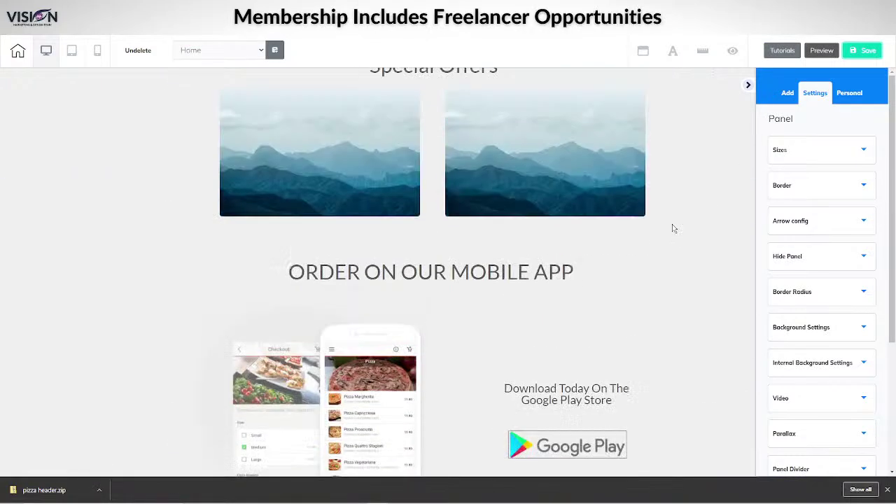
pyautogui.click(187, 86)
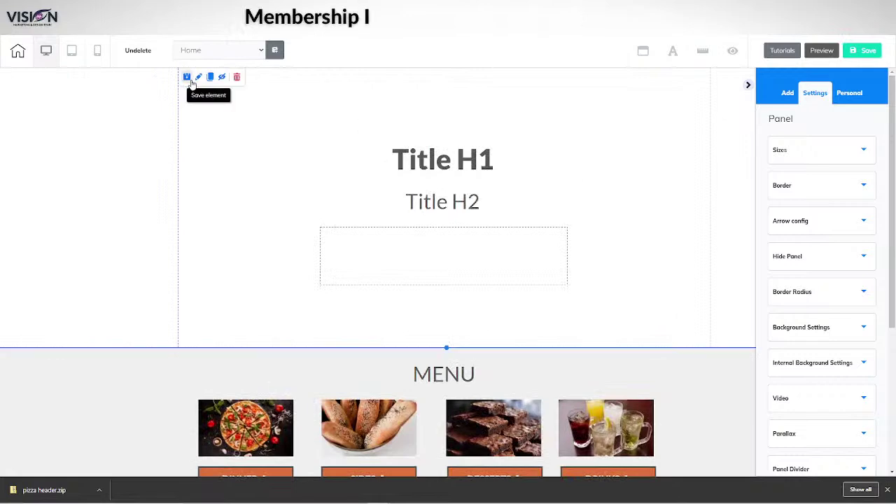
pyautogui.click(819, 150)
pyautogui.scroll(-3, 837, 374)
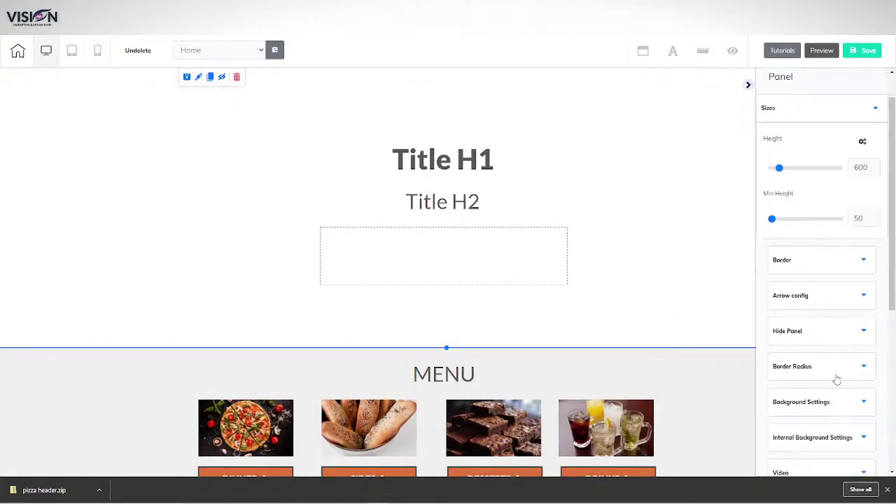
pyautogui.click(809, 217)
pyautogui.click(824, 334)
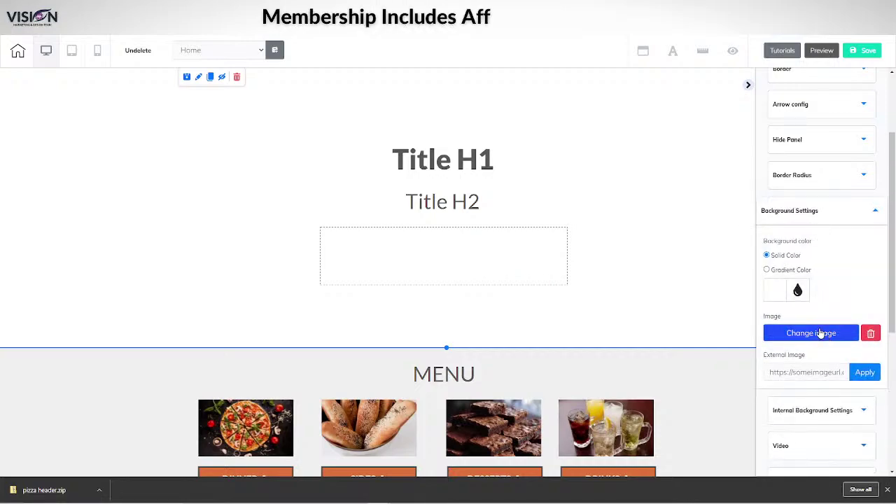
pyautogui.click(758, 75)
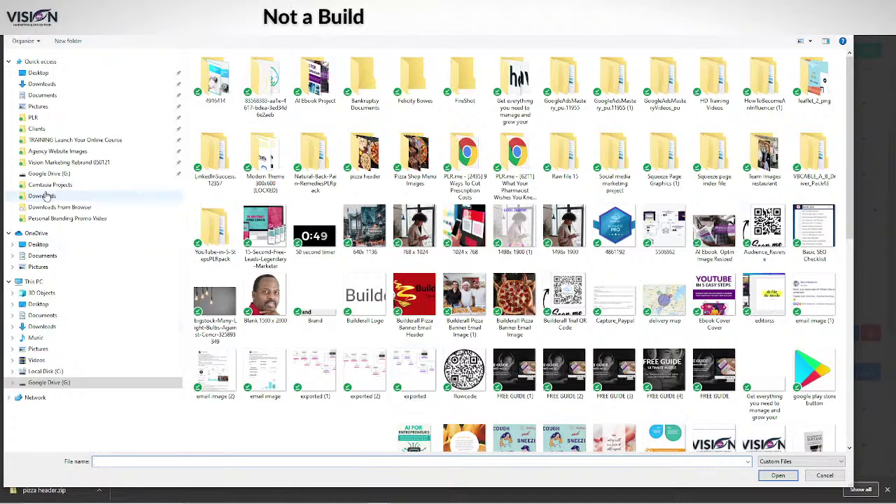
pyautogui.click(76, 210)
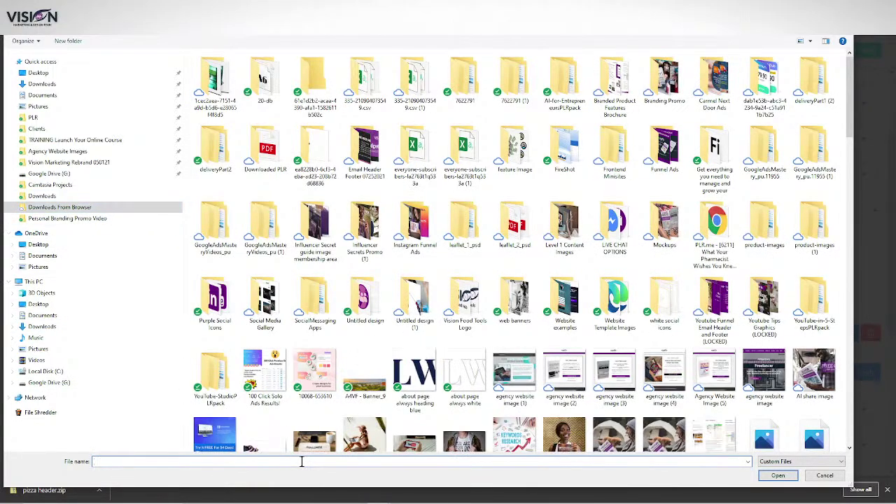
pyautogui.write('pizza header')
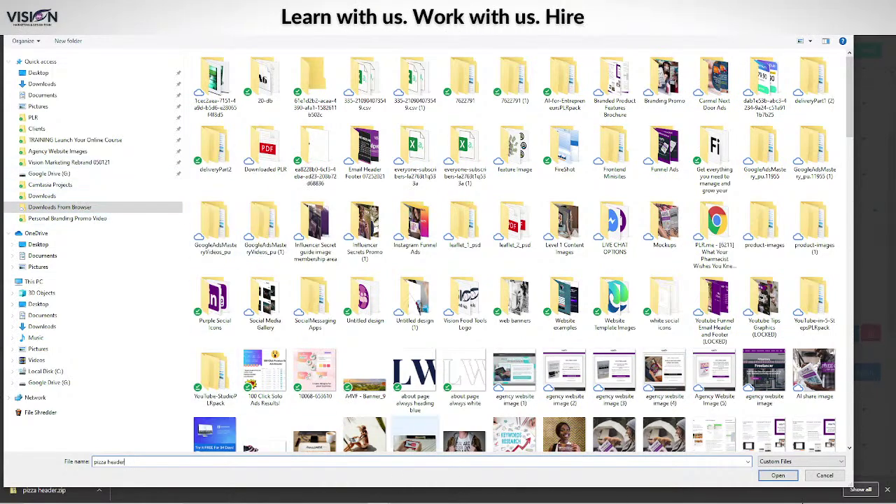
pyautogui.click(823, 477)
pyautogui.click(100, 490)
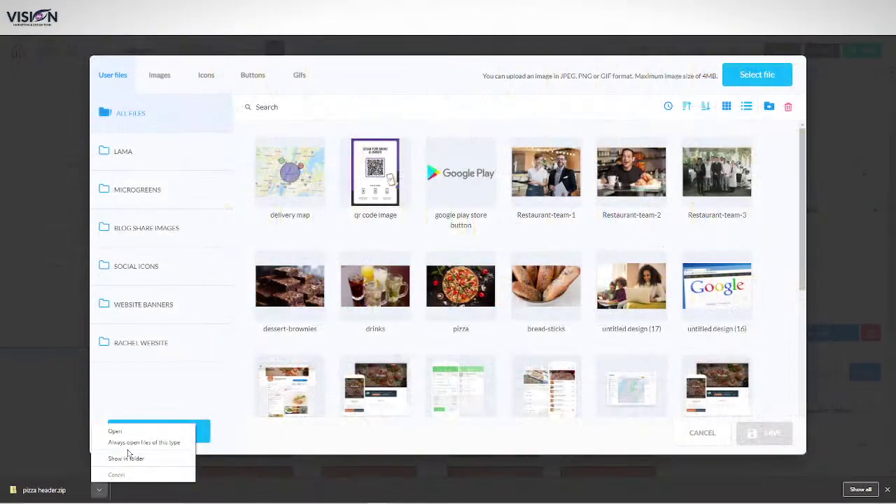
# Upload images 1 and 2 from the pizza header folder to the user files
pyautogui.click(751, 75)
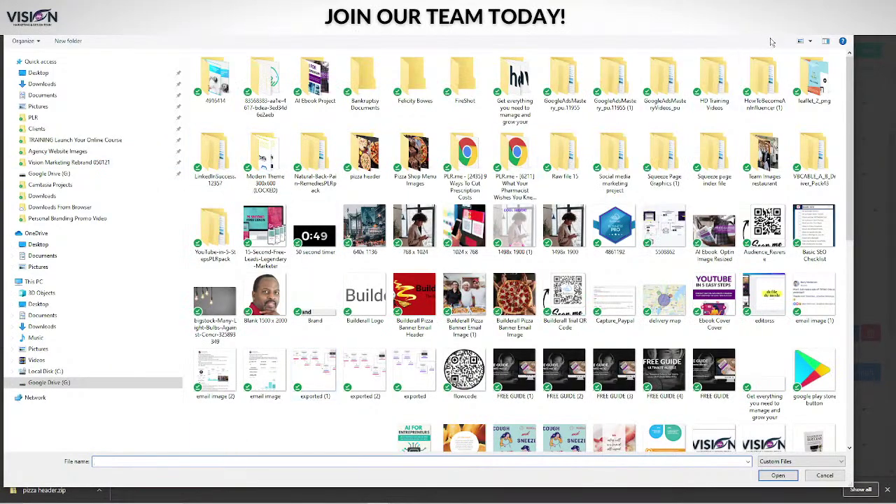
pyautogui.write('pizza')
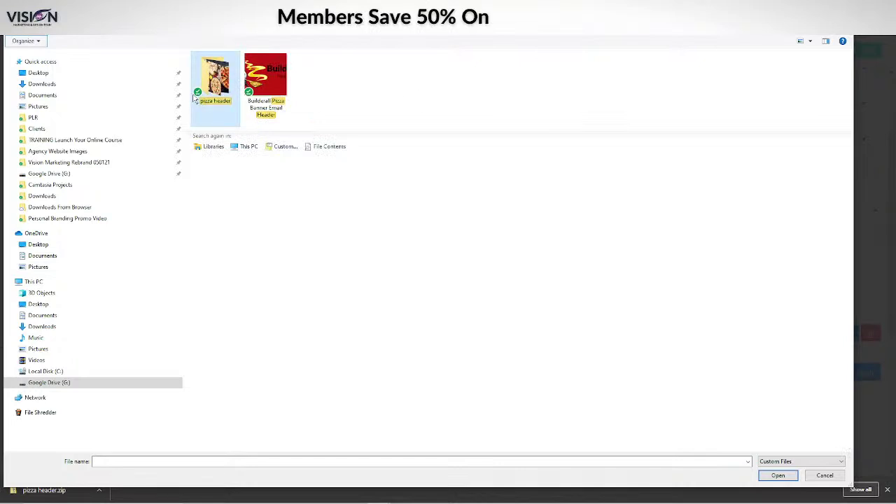
pyautogui.doubleClick(228, 107)
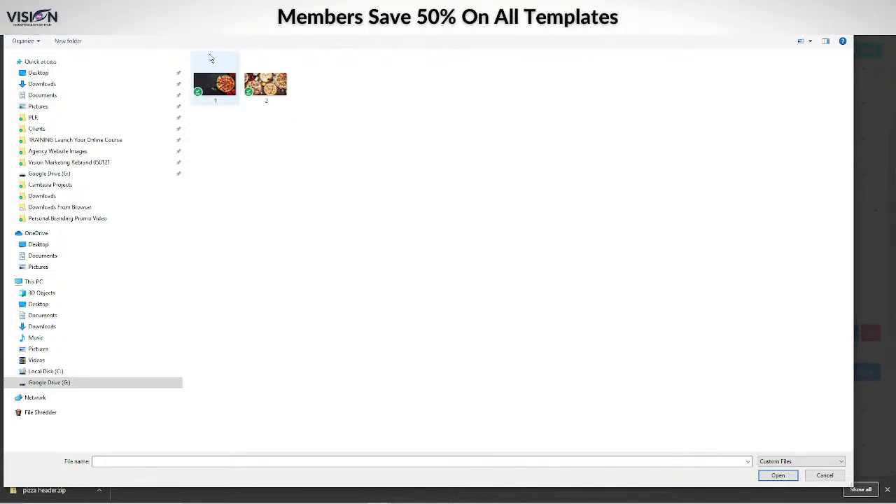
pyautogui.moveTo(186, 49); pyautogui.dragTo(339, 121)
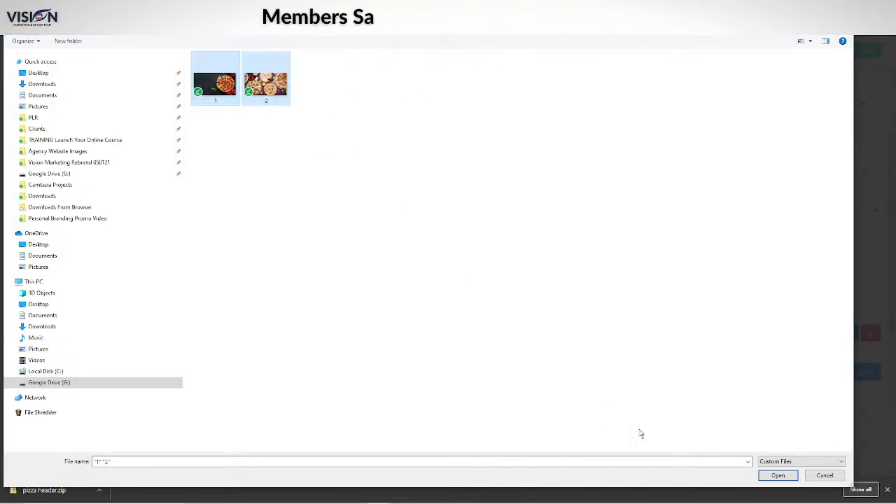
pyautogui.click(777, 479)
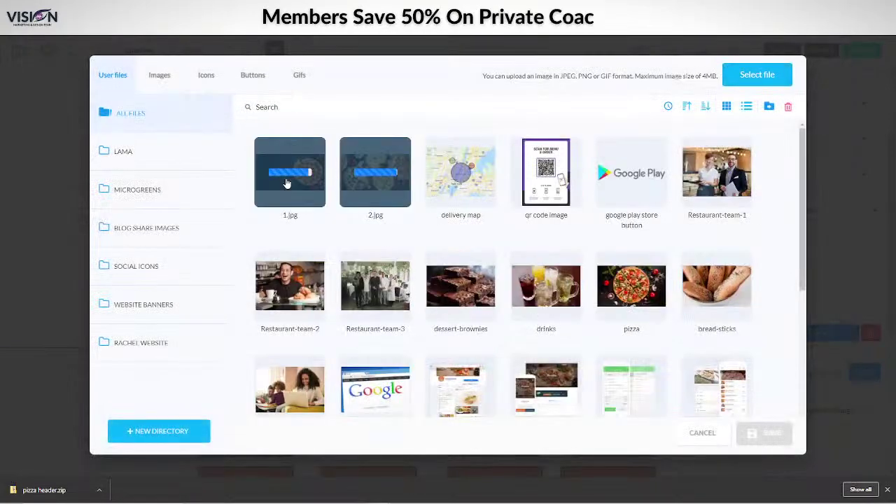
# Rename the uploaded image 1 as "Pizza-restaurant"
pyautogui.click(267, 172)
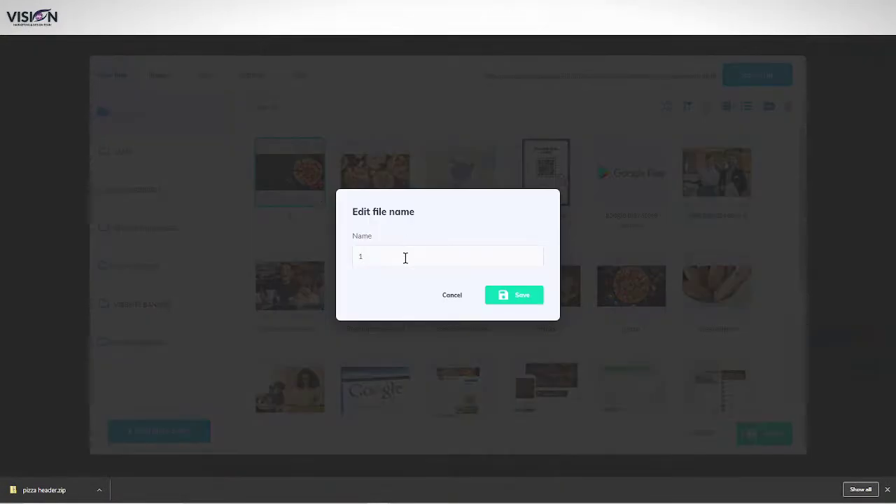
pyautogui.moveTo(404, 256); pyautogui.dragTo(354, 254)
pyautogui.write('Piz')
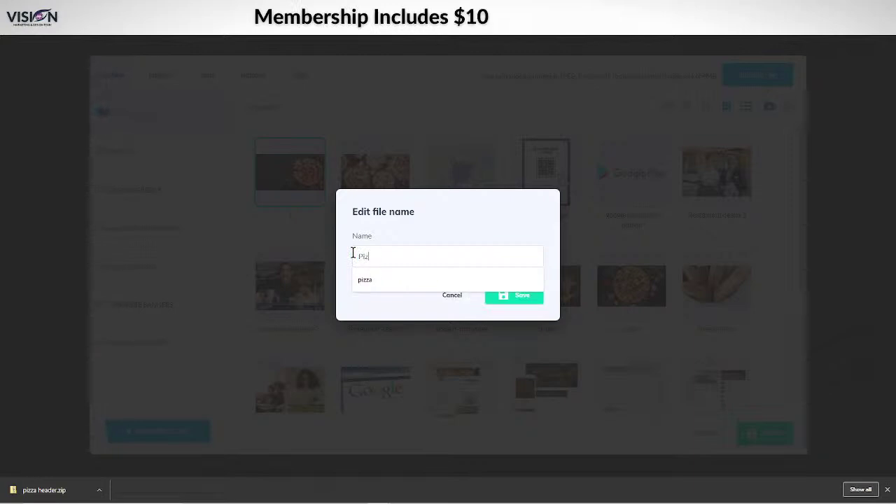
pyautogui.write('za delo')
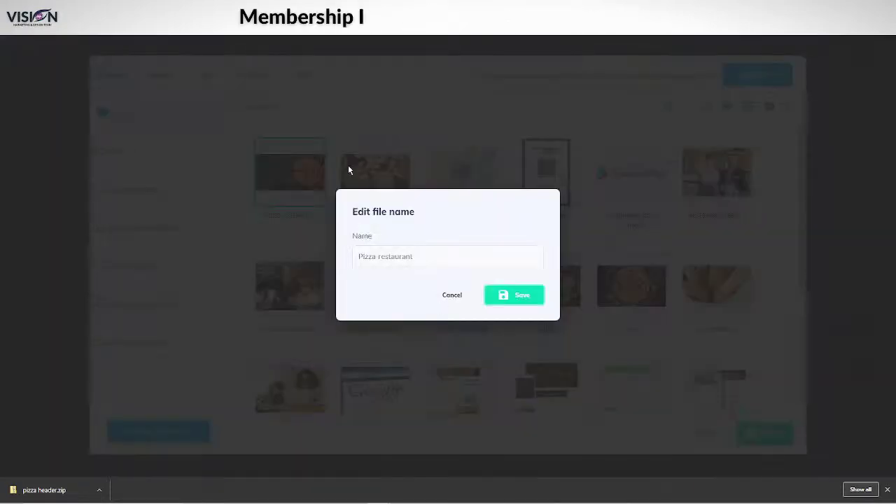
pyautogui.click(451, 297)
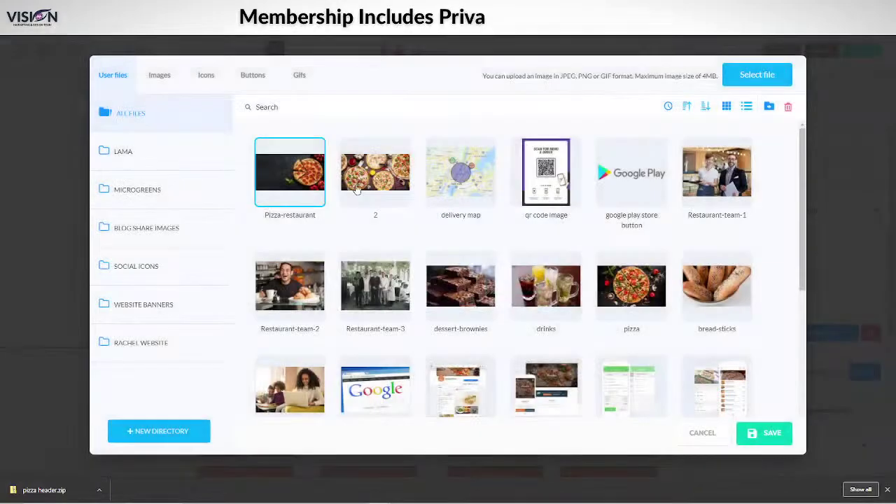
# Rename the uploaded image 2 as "pizza2"
pyautogui.click(350, 174)
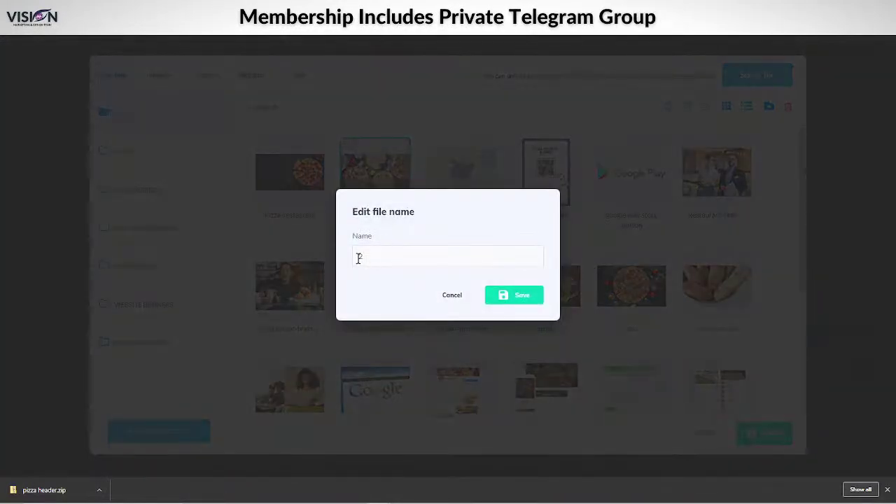
pyautogui.click(358, 258)
pyautogui.write('pi')
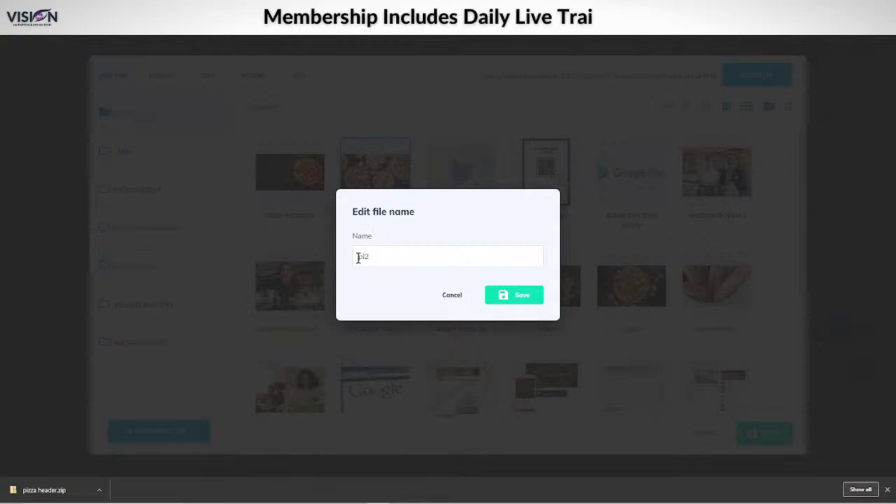
pyautogui.write('zza')
pyautogui.click(519, 297)
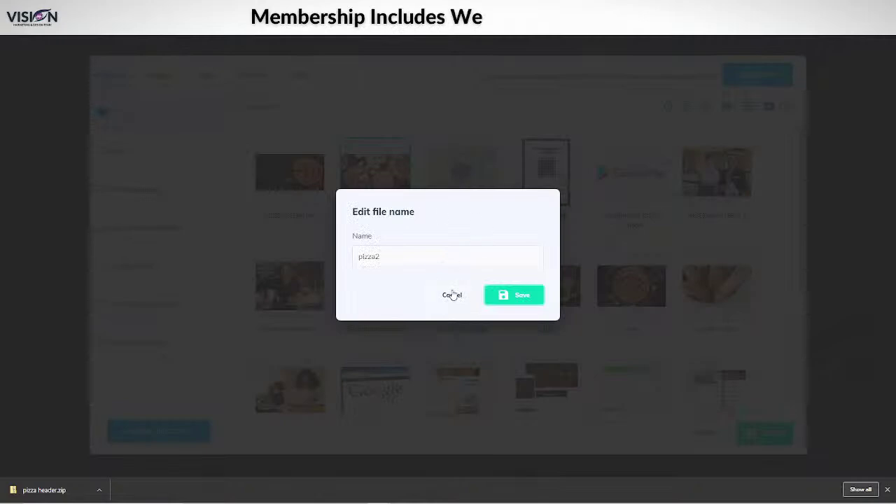
pyautogui.click(451, 294)
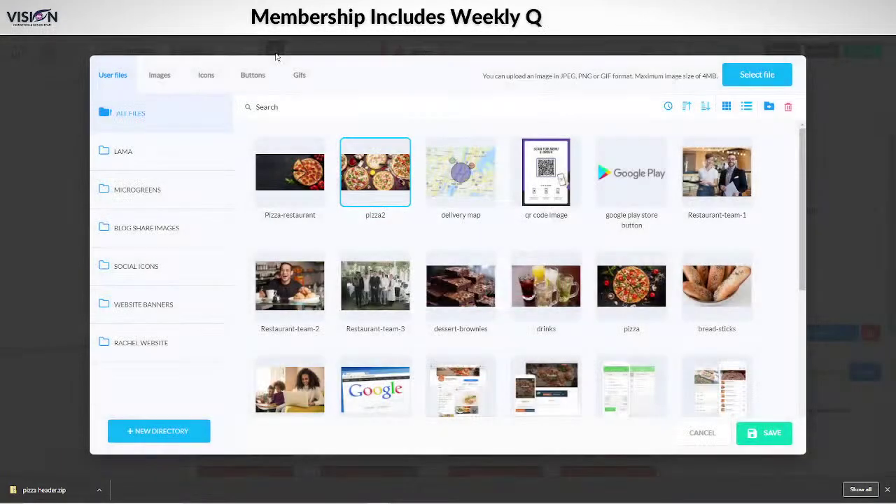
# Apply the Pizza-restaurant image as the header panel's background
pyautogui.click(289, 154)
pyautogui.click(765, 432)
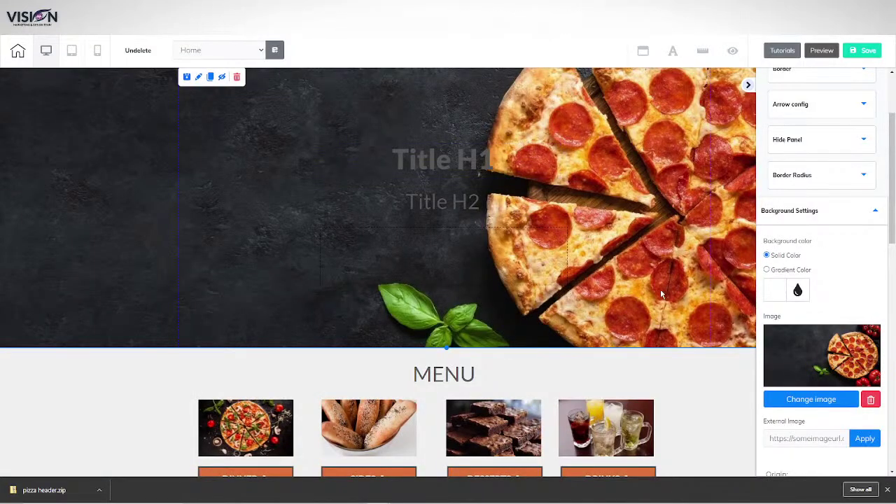
# Move Title H1, Title H2 and the empty box below them onto the dark left half of the header, clear of the pizza
pyautogui.moveTo(455, 151); pyautogui.dragTo(330, 132)
pyautogui.moveTo(483, 203); pyautogui.dragTo(353, 178)
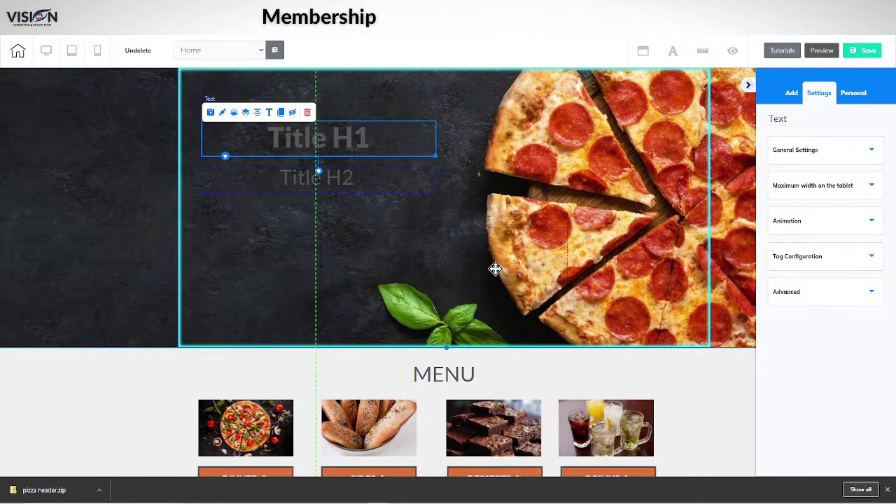
pyautogui.moveTo(494, 268); pyautogui.dragTo(375, 245)
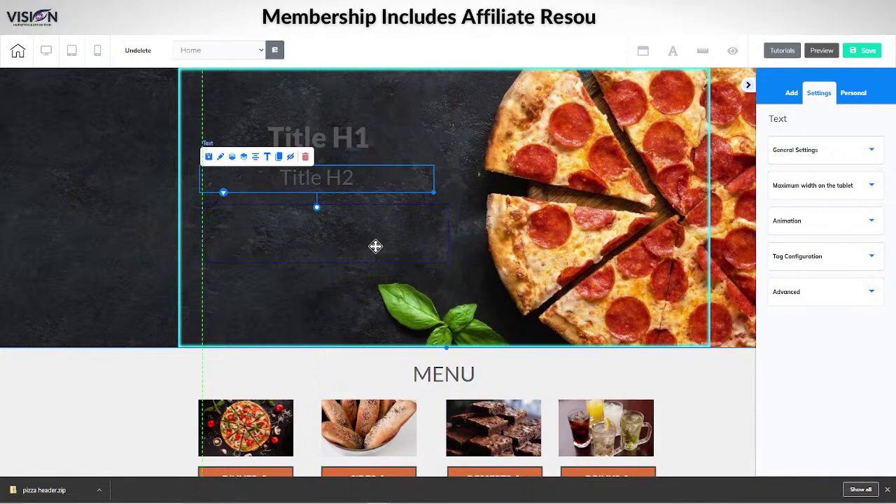
# Colour the Title H1 text white and give it a black text shadow with a blur of 2
pyautogui.doubleClick(269, 140)
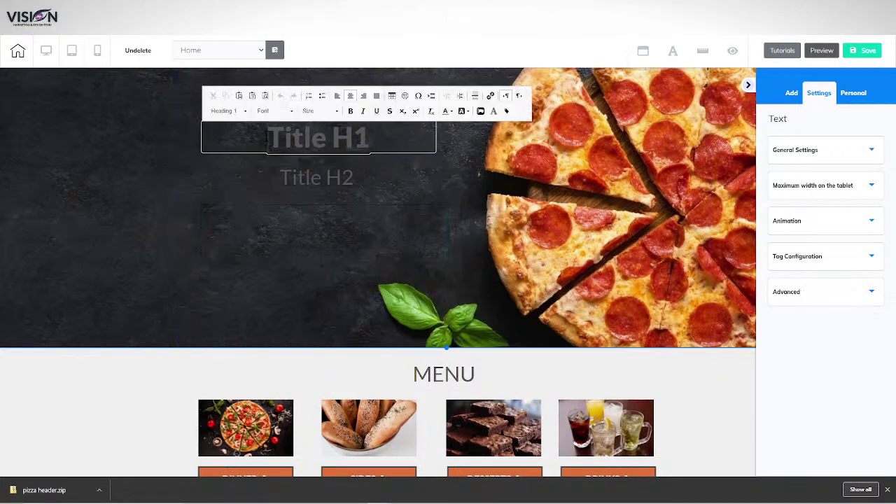
pyautogui.tripleClick(276, 139)
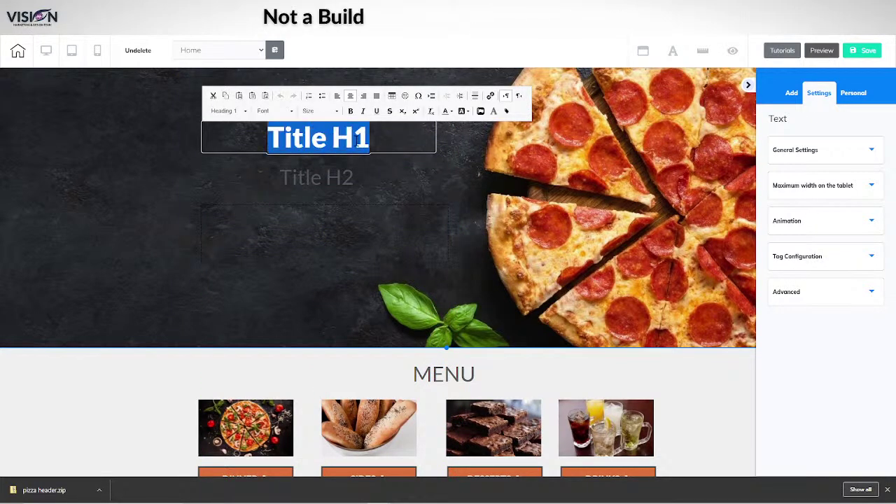
pyautogui.click(446, 112)
pyautogui.click(505, 166)
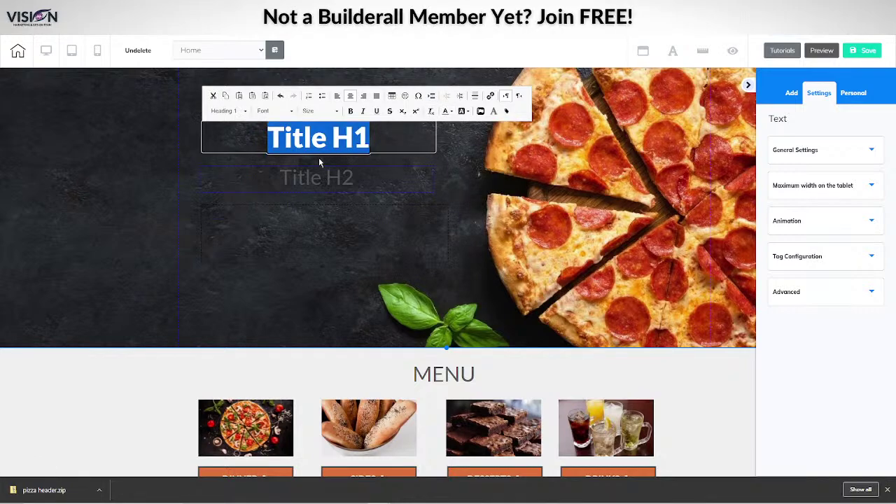
pyautogui.click(494, 112)
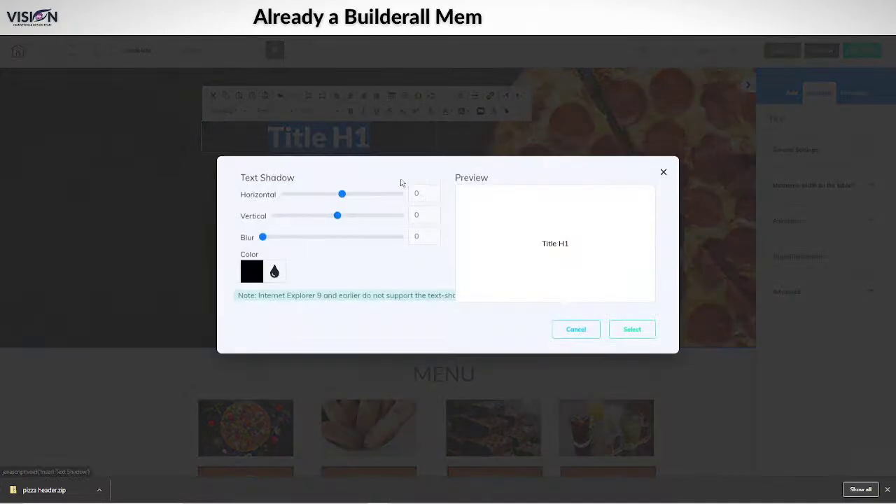
pyautogui.click(435, 234)
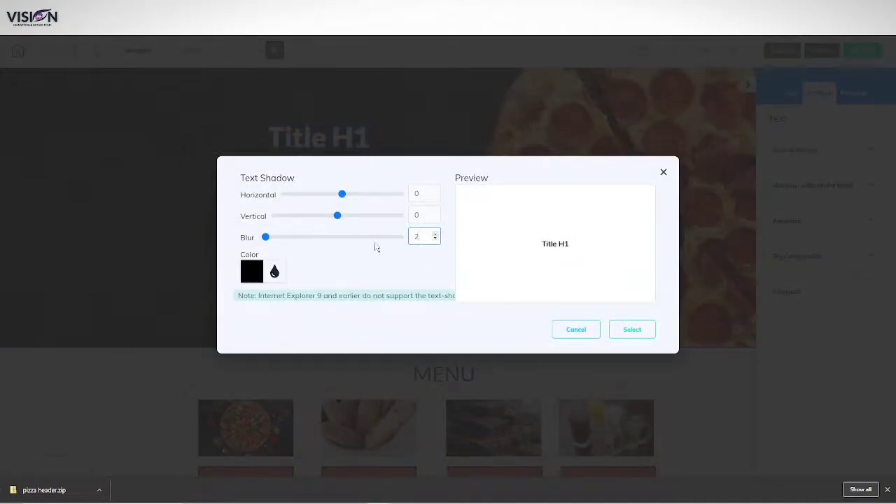
pyautogui.click(630, 330)
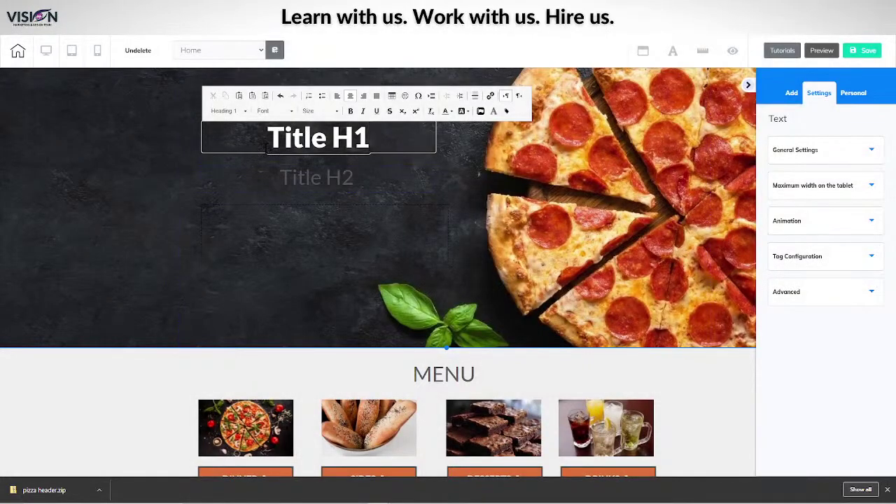
# Colour the whole Title H2 text white and align it left
pyautogui.click(273, 181)
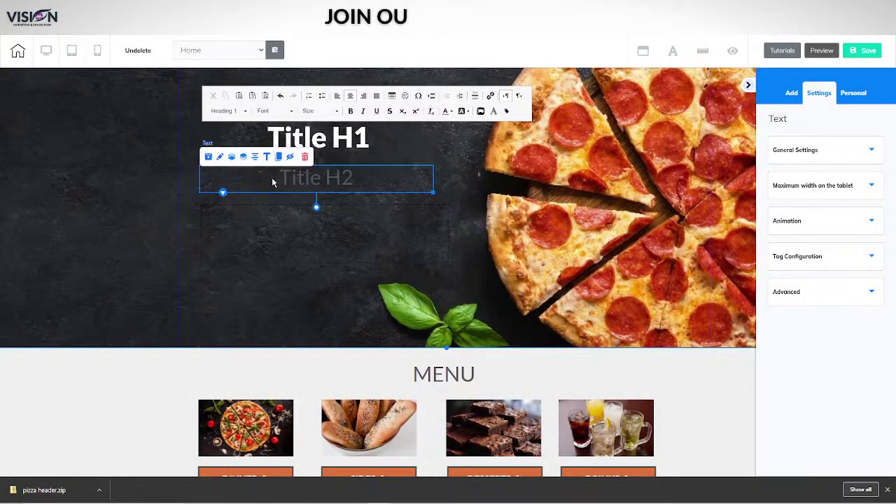
pyautogui.doubleClick(276, 179)
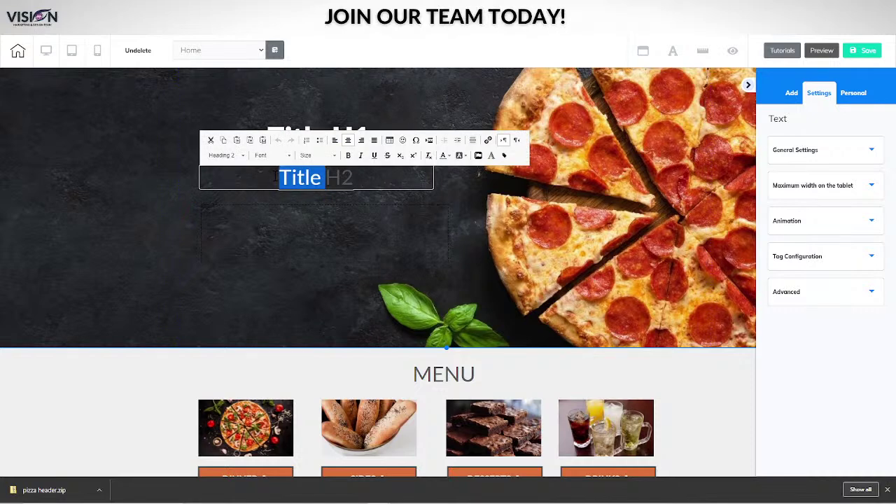
pyautogui.tripleClick(282, 178)
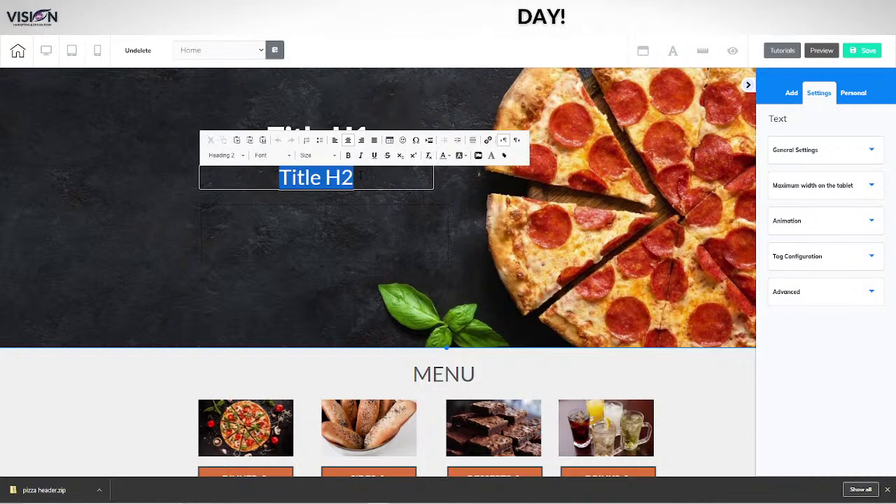
pyautogui.click(444, 156)
pyautogui.click(503, 210)
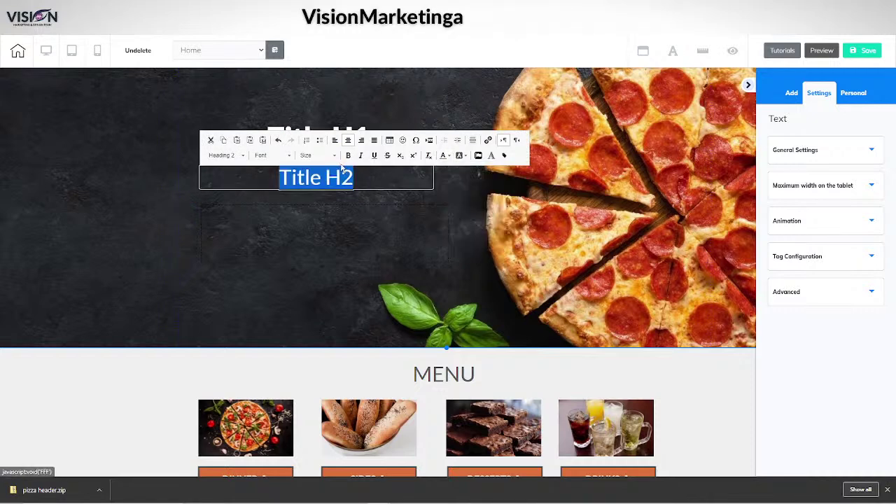
pyautogui.click(337, 141)
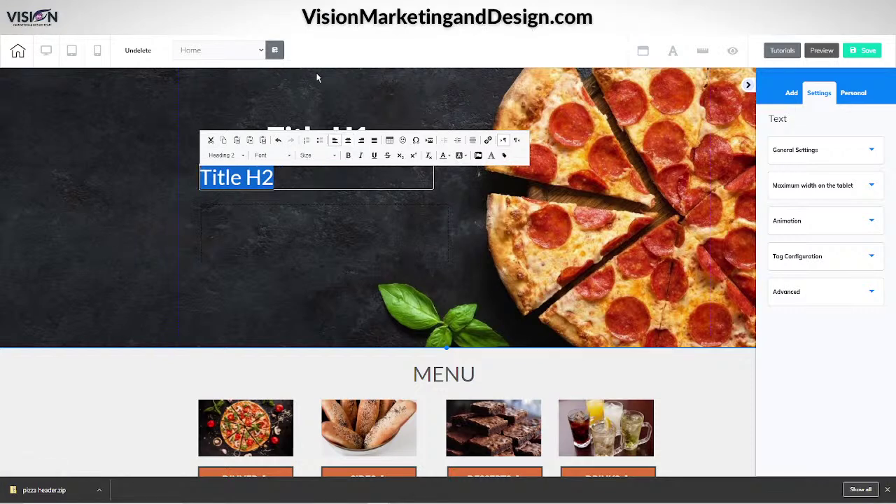
pyautogui.click(294, 121)
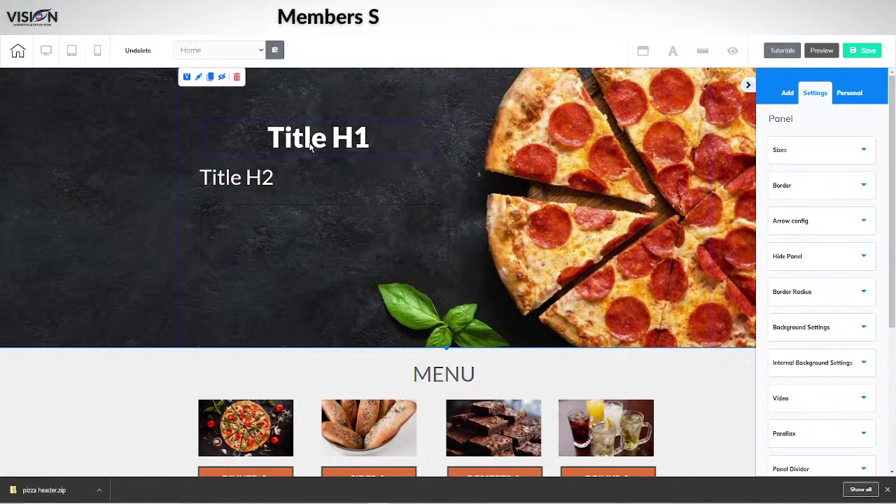
# Align Title H1 left and move both header titles slightly down and left together
pyautogui.click(266, 145)
pyautogui.doubleClick(268, 140)
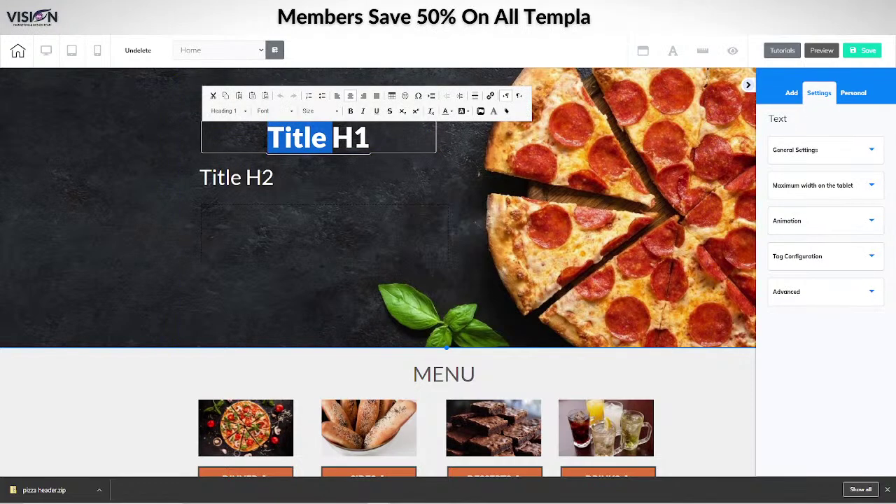
pyautogui.click(340, 96)
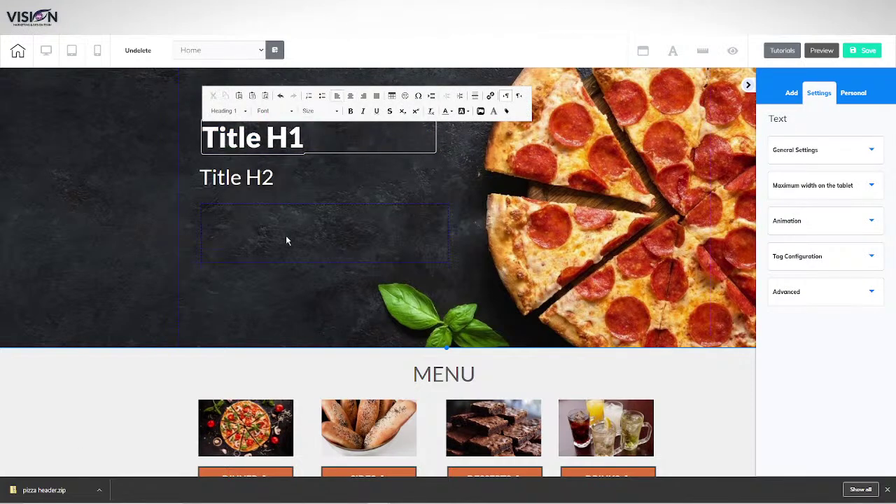
pyautogui.click(304, 299)
pyautogui.moveTo(258, 145); pyautogui.dragTo(265, 183)
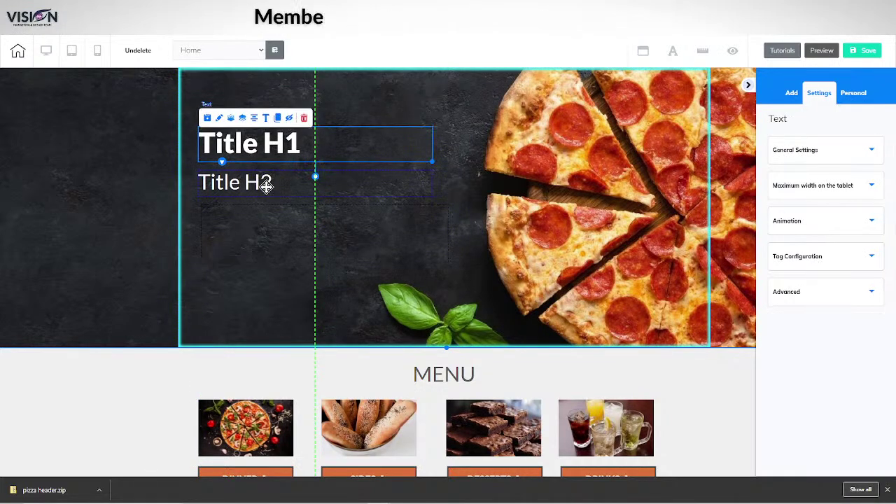
# Colour the border of the empty iframe box below the titles white and save the page
pyautogui.click(248, 247)
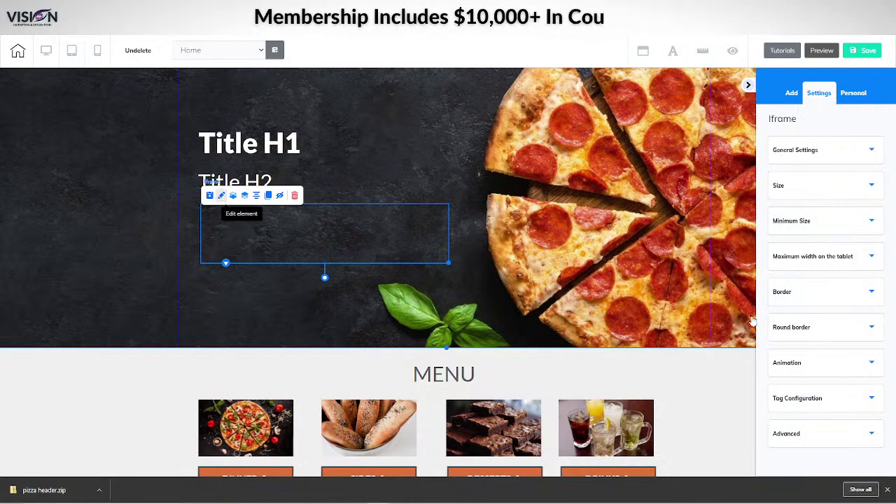
pyautogui.click(792, 293)
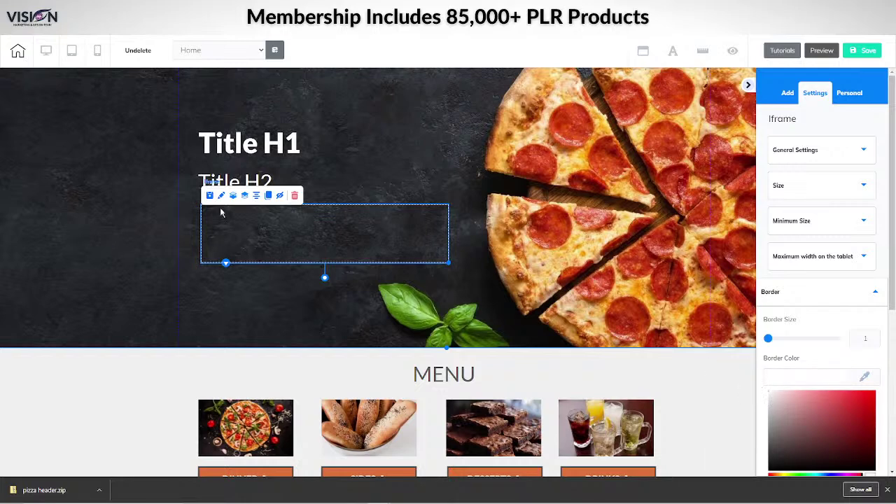
pyautogui.click(392, 102)
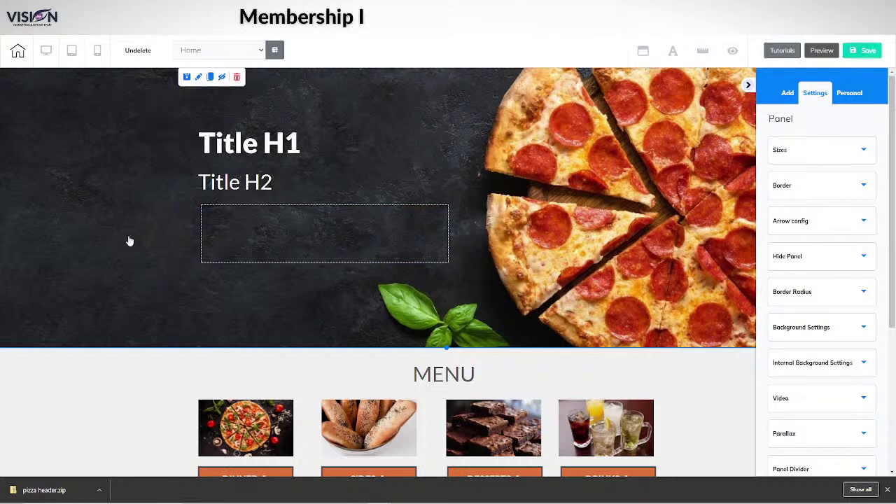
pyautogui.hotkey('ctrl', 's')
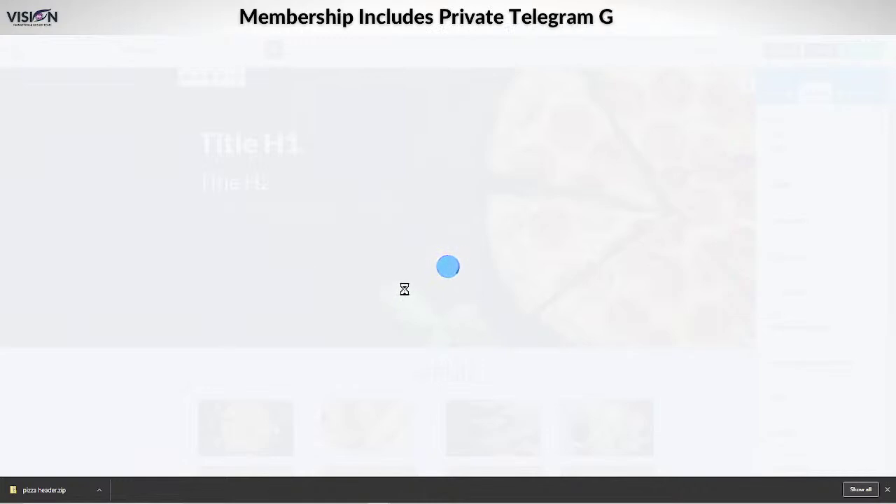
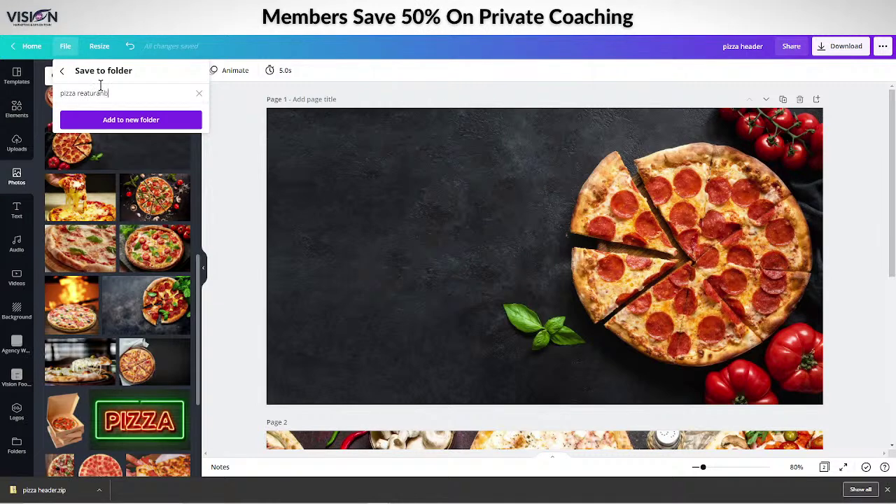
# In Canva, save the pizza header design to a new folder named "pizza restaurant header"
pyautogui.press('BackSpace')
pyautogui.press('BackSpace')
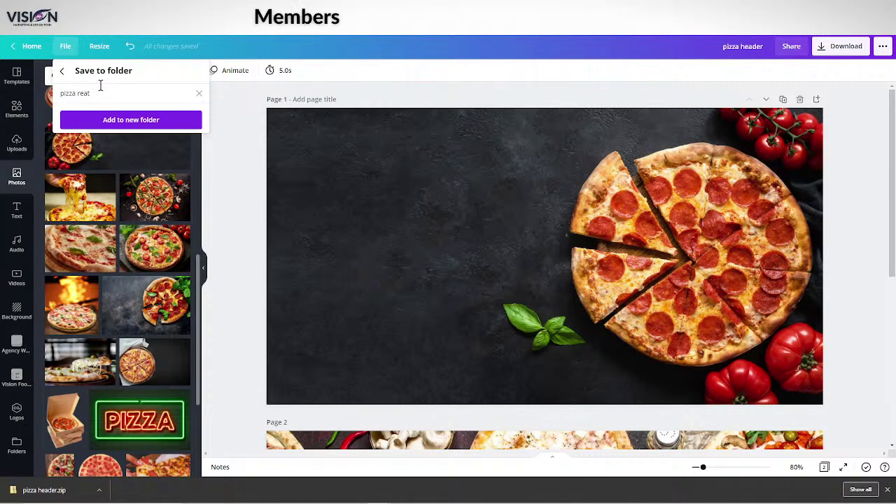
pyautogui.write('nt')
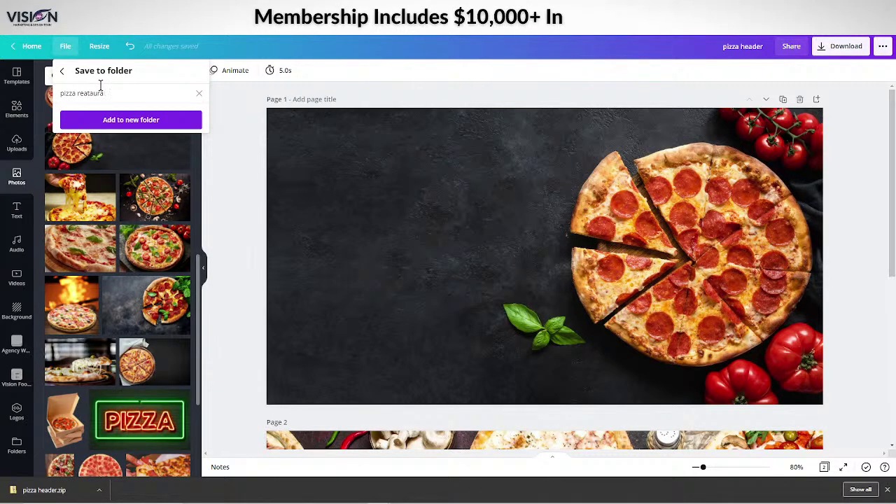
pyautogui.write(' header')
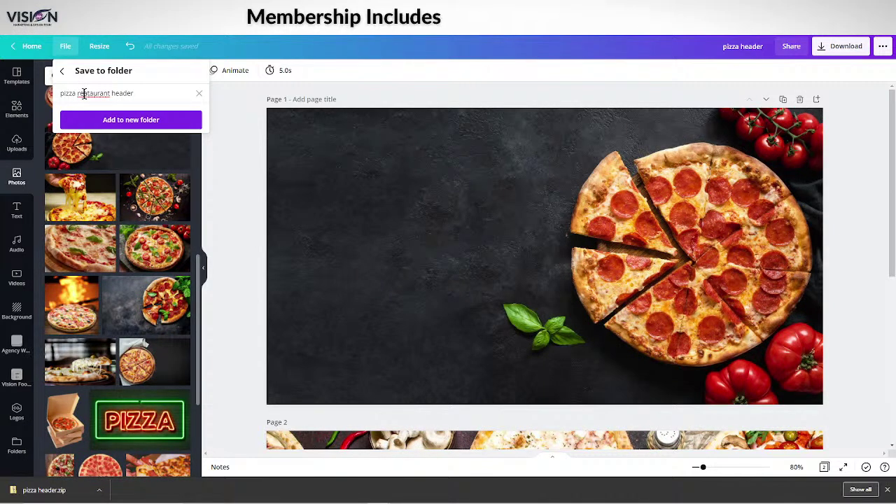
pyautogui.press('BackSpace')
pyautogui.click(142, 119)
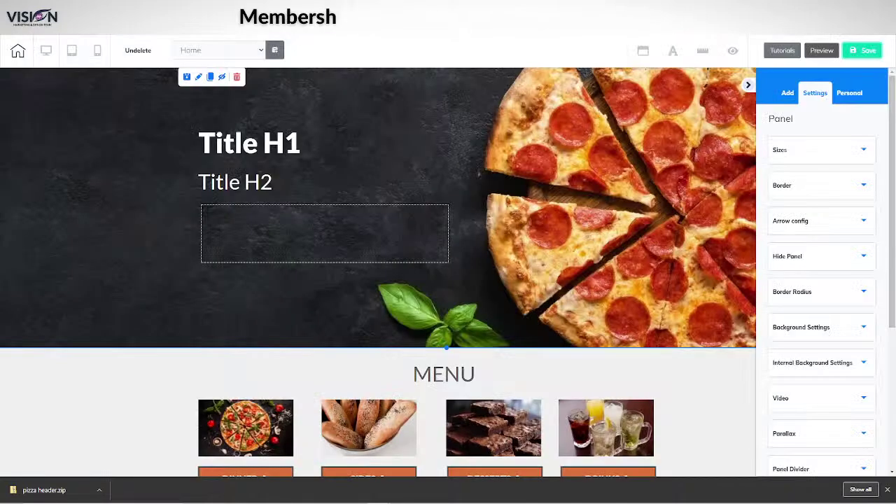
# Switch back to Builderall and set the pizza2 image as the page background image
pyautogui.click(643, 51)
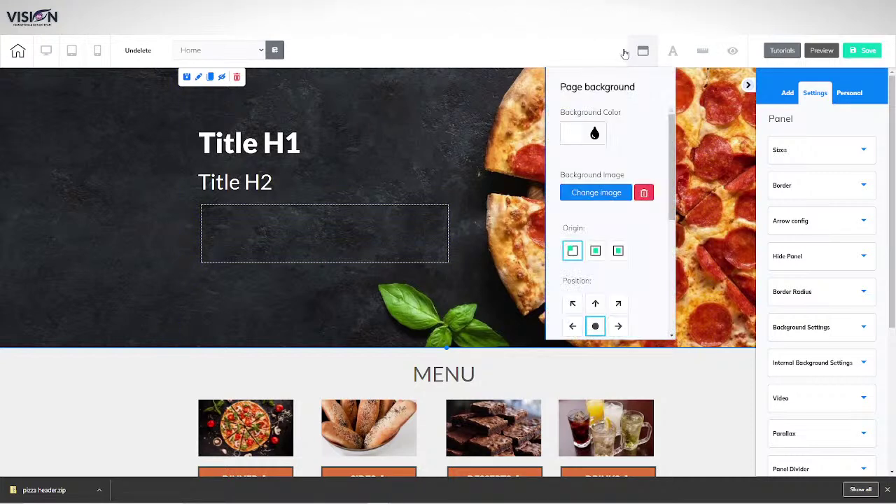
pyautogui.click(596, 194)
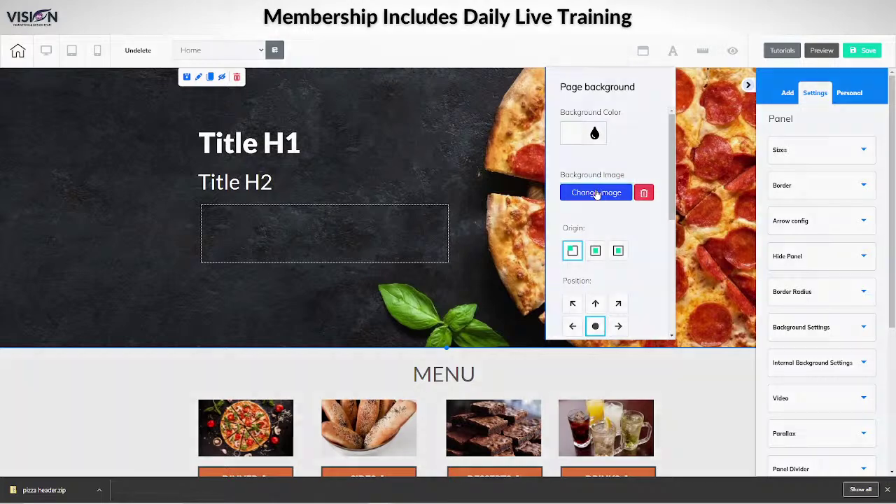
pyautogui.click(381, 154)
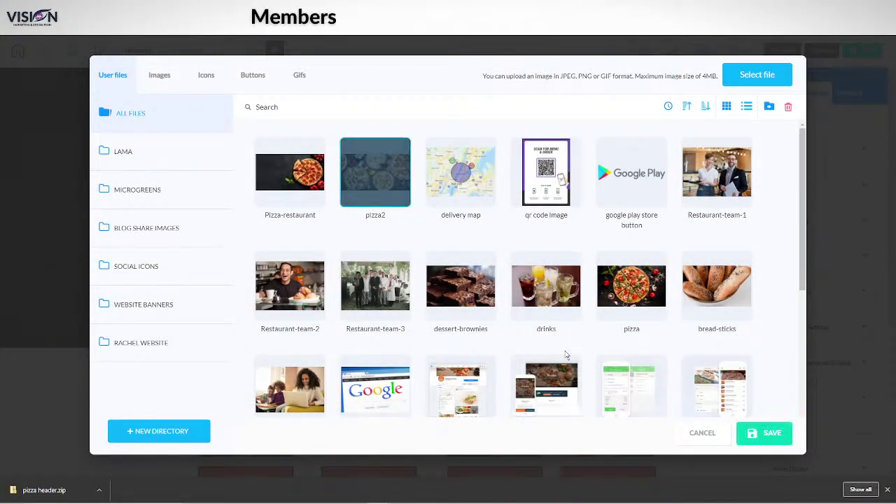
pyautogui.click(765, 432)
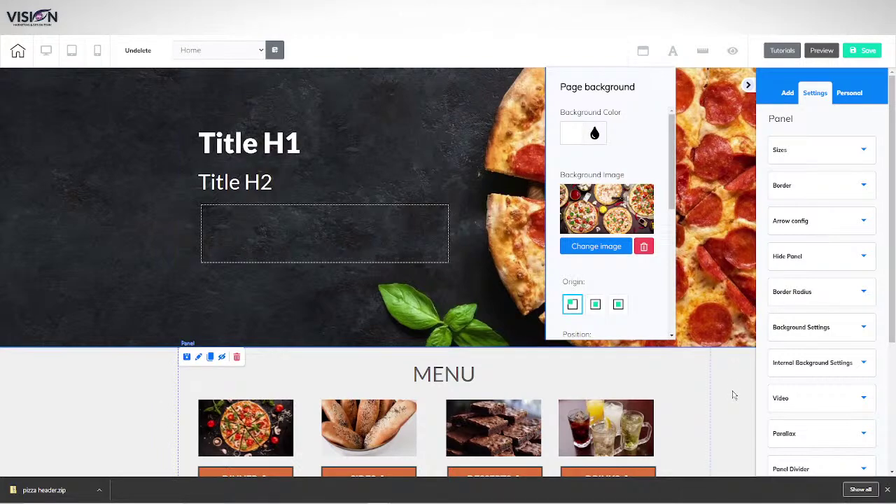
pyautogui.click(643, 51)
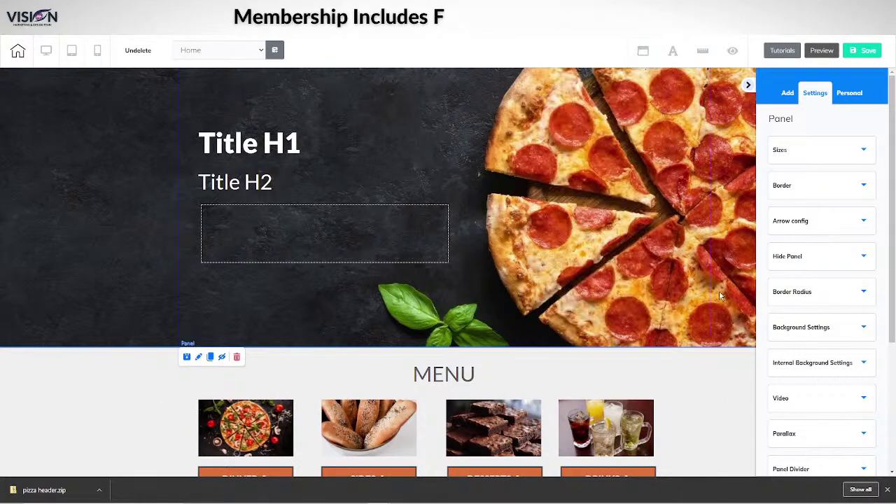
# Make the Special Offers panel's solid background colour fully transparent, with an alpha of 0
pyautogui.scroll(-10, 709, 308)
pyautogui.scroll(-15, 709, 308)
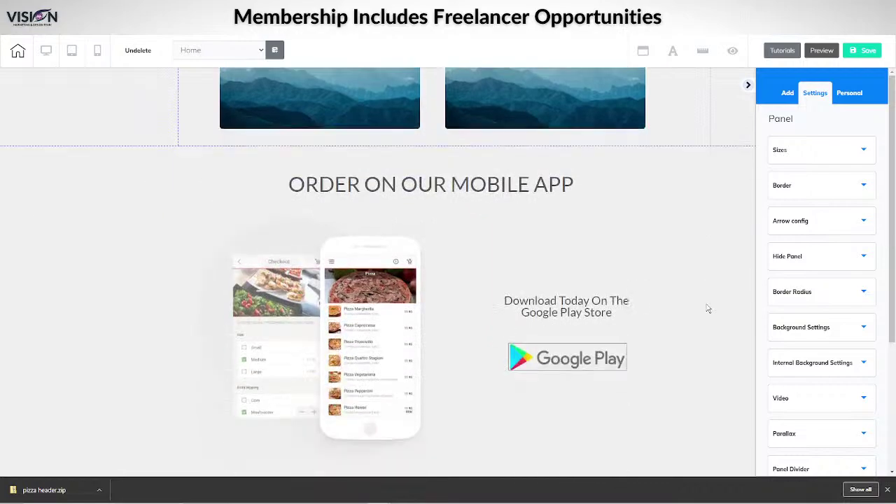
pyautogui.scroll(-7, 708, 309)
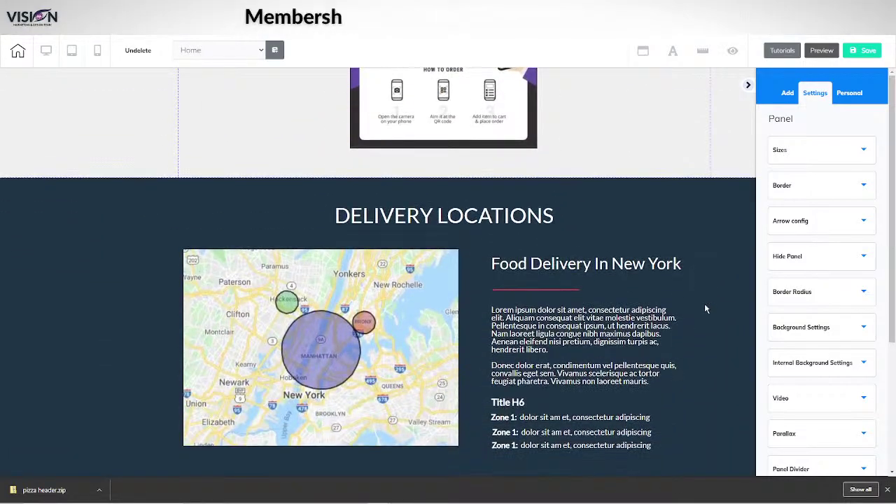
pyautogui.scroll(3, 709, 314)
pyautogui.scroll(6, 709, 314)
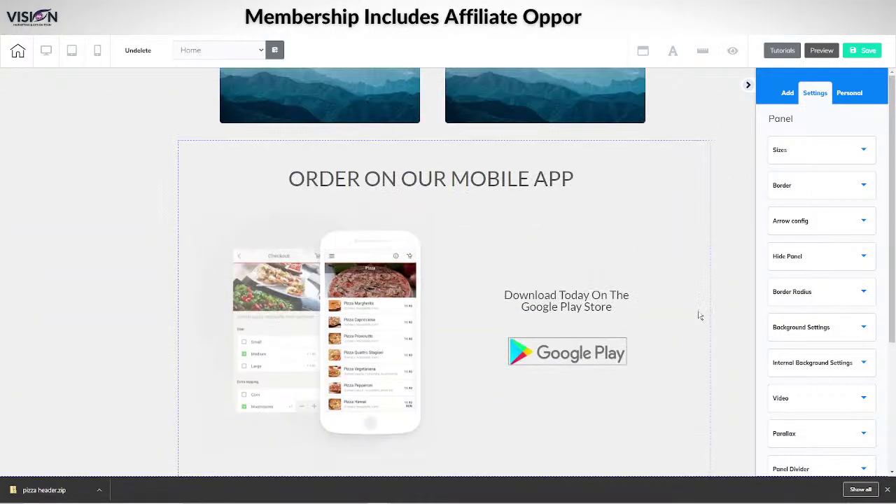
pyautogui.scroll(4, 709, 308)
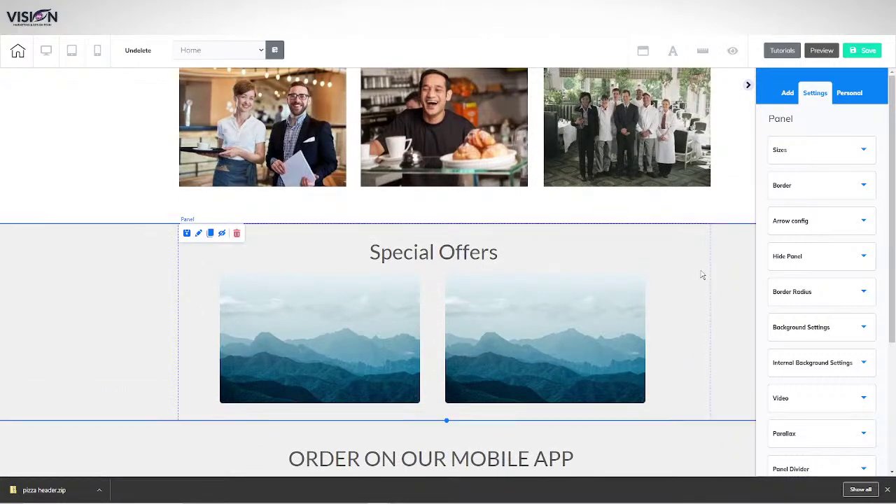
pyautogui.click(846, 330)
pyautogui.scroll(-2, 771, 269)
pyautogui.click(770, 270)
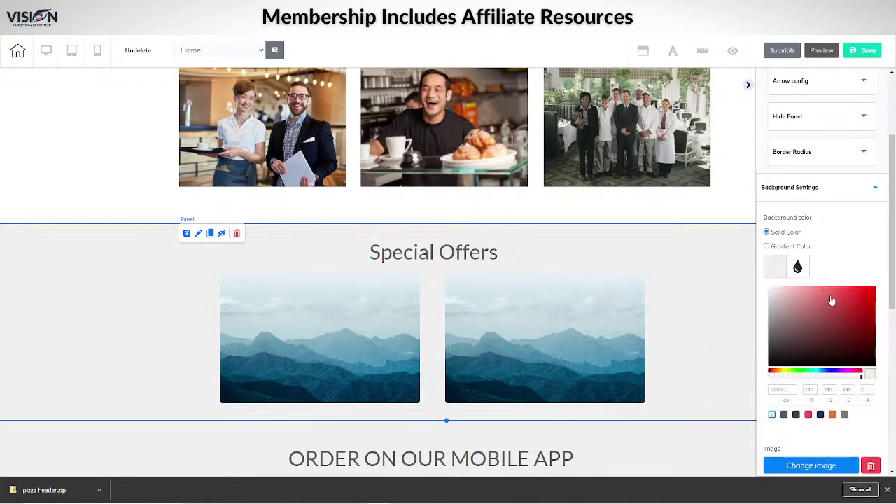
pyautogui.moveTo(806, 378); pyautogui.dragTo(768, 384)
# Set the Special Offers panel's background colour to dark grey (RGB 63, 63, 63) with an alpha of 0.68
pyautogui.scroll(3, 709, 364)
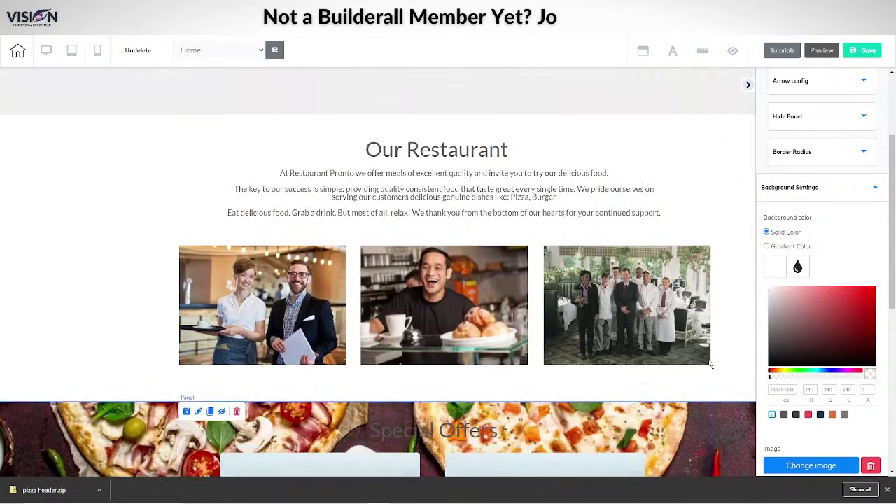
pyautogui.scroll(-5, 707, 364)
pyautogui.scroll(-2, 707, 365)
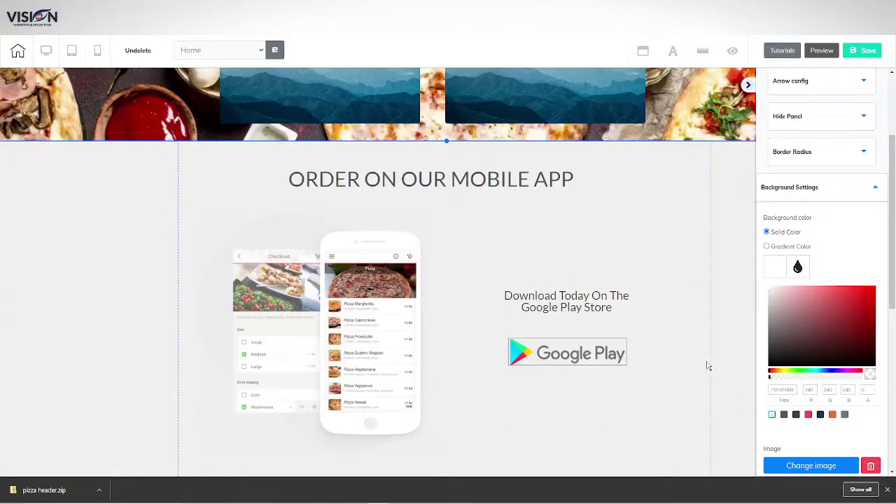
pyautogui.scroll(5, 707, 360)
pyautogui.scroll(-3, 706, 365)
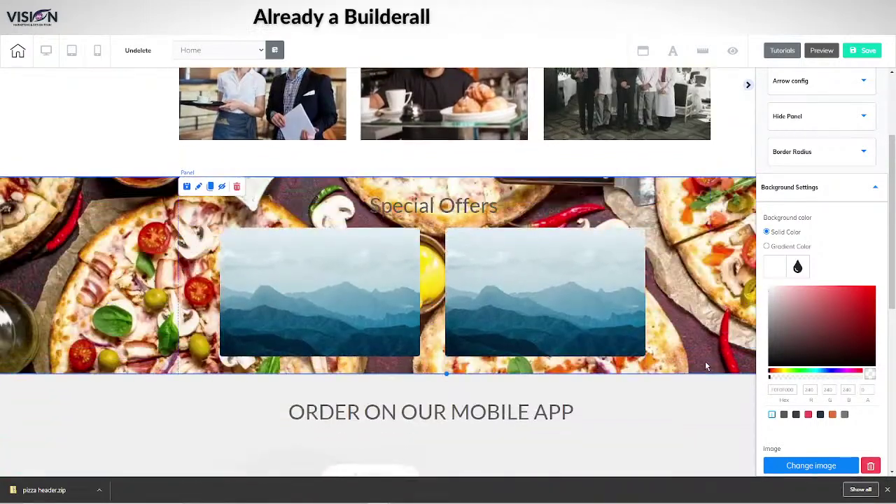
pyautogui.click(796, 414)
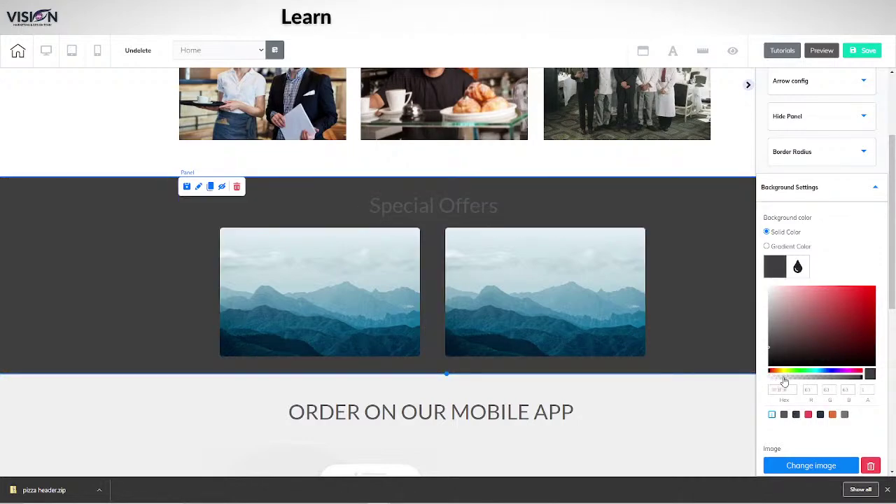
pyautogui.moveTo(784, 381); pyautogui.dragTo(833, 378)
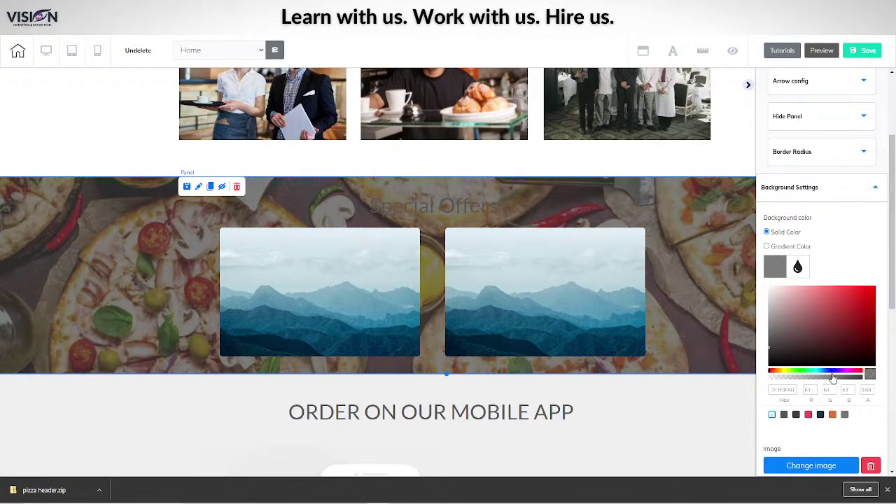
# Change the text colour of the whole Special Offers heading to white
pyautogui.click(424, 207)
pyautogui.doubleClick(371, 206)
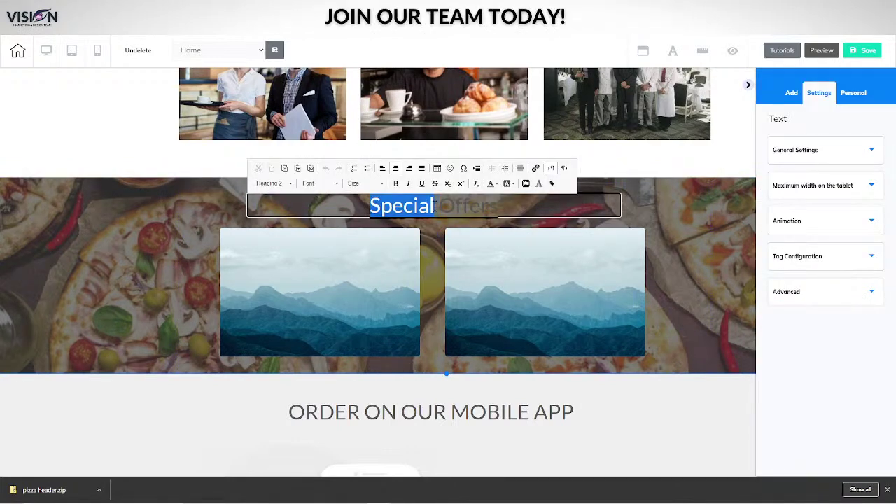
pyautogui.moveTo(434, 206); pyautogui.dragTo(499, 206)
pyautogui.click(492, 184)
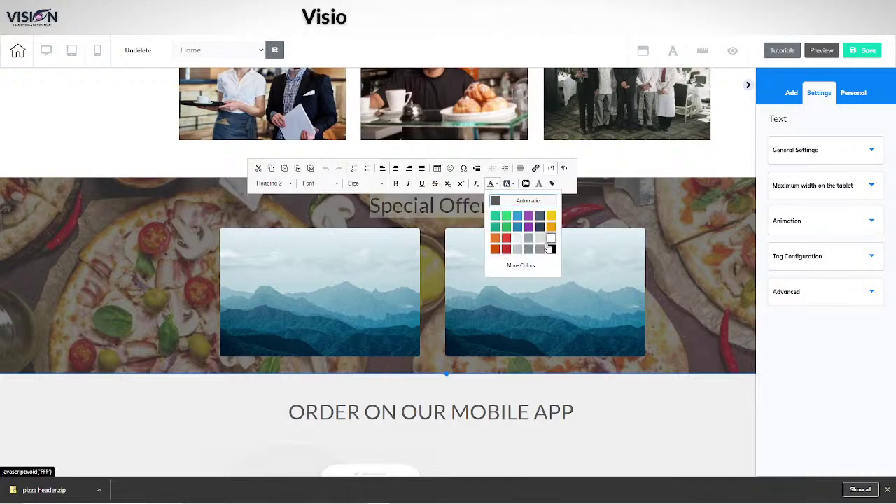
pyautogui.click(551, 242)
# Add a black text shadow with a blur of 2 to the Special Offers heading
pyautogui.click(552, 183)
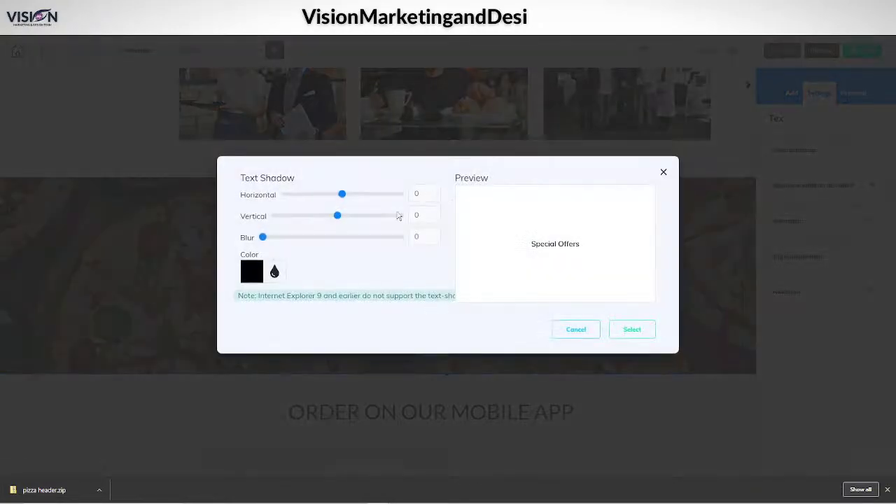
pyautogui.click(434, 235)
pyautogui.click(434, 235)
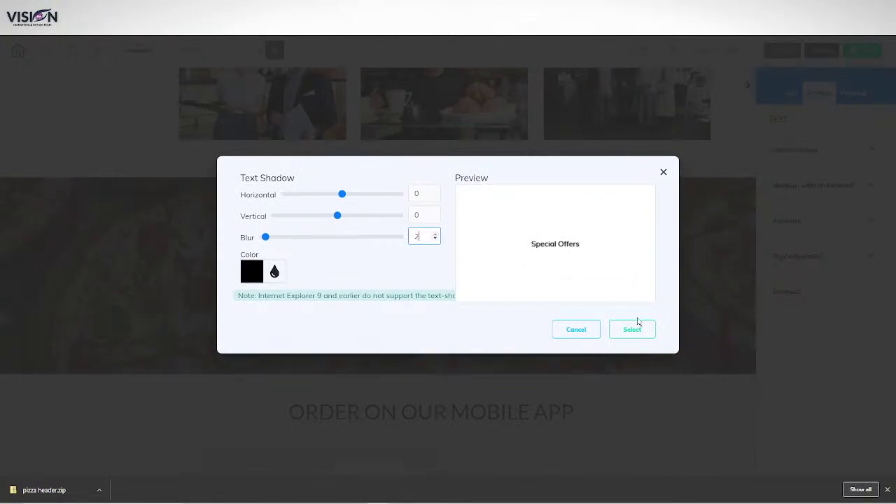
pyautogui.click(633, 326)
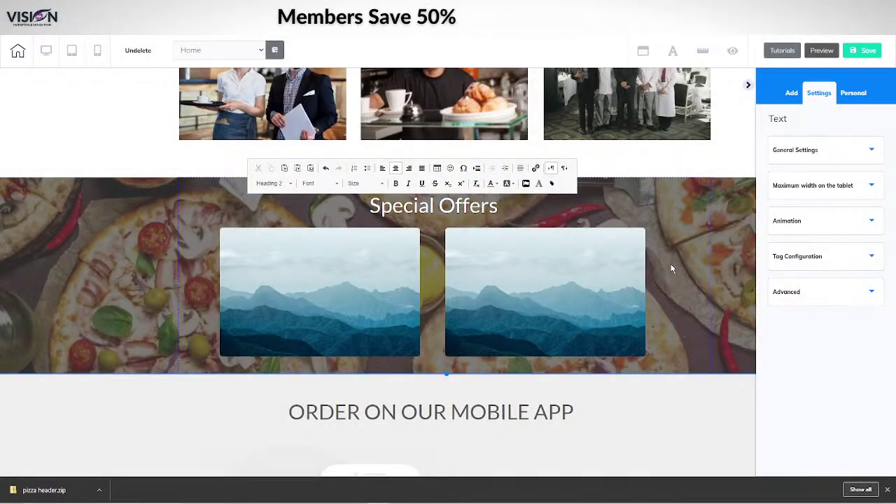
# Try a lighter grey and a red background colour with an alpha of 0.64 on the Special Offers panel
pyautogui.click(678, 268)
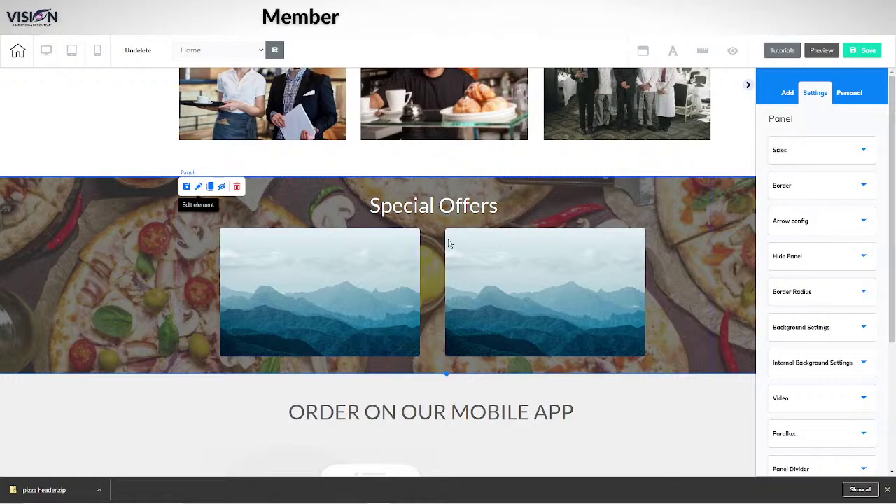
pyautogui.click(814, 332)
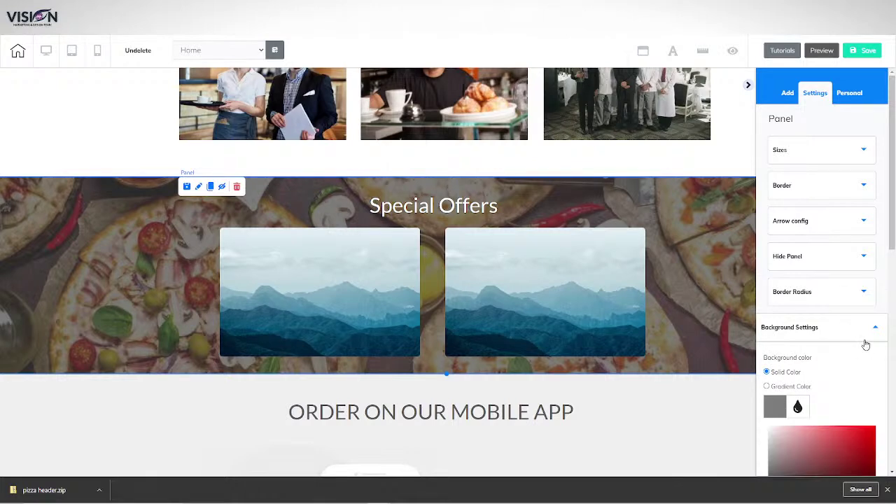
pyautogui.scroll(-2, 865, 345)
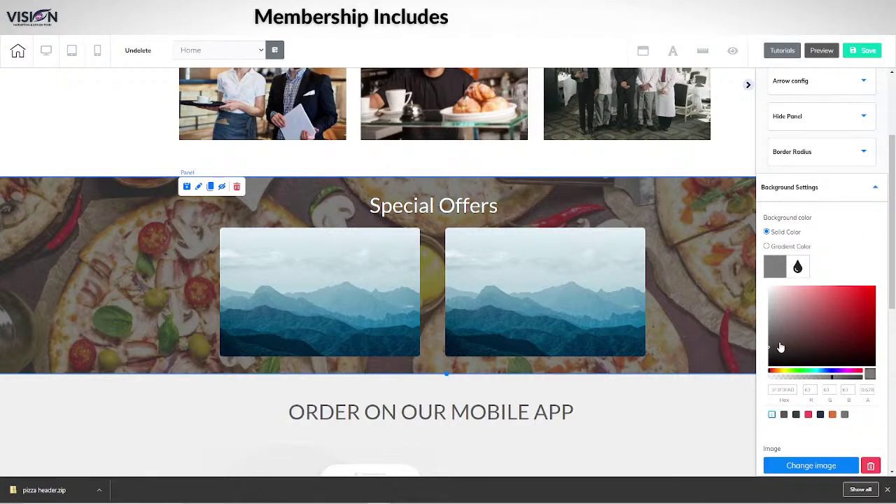
pyautogui.moveTo(768, 350); pyautogui.dragTo(759, 332)
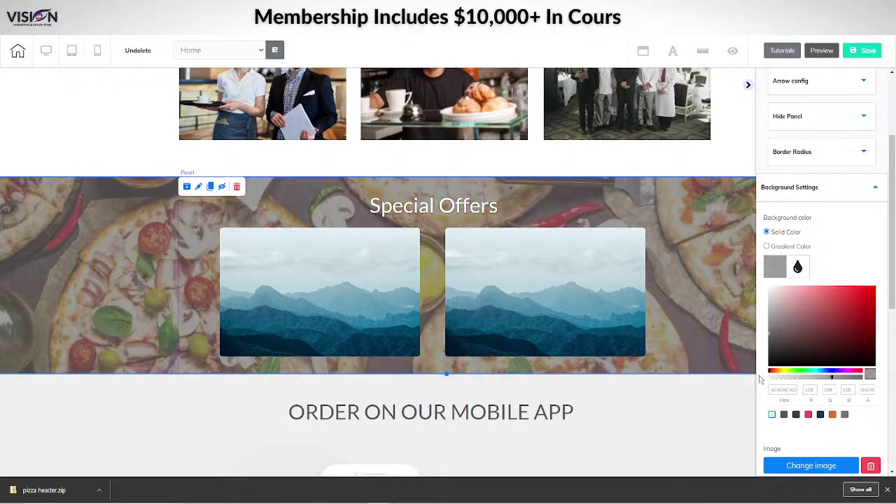
pyautogui.click(808, 416)
pyautogui.moveTo(800, 380); pyautogui.dragTo(830, 386)
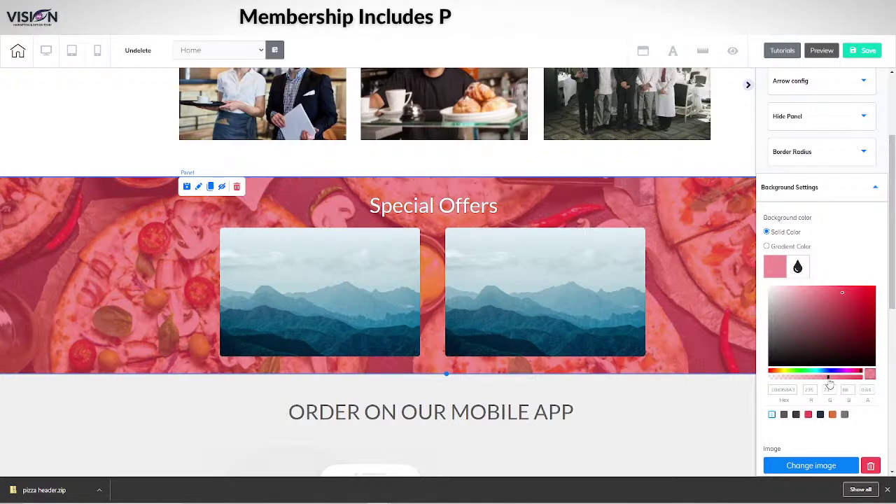
# Set the Special Offers panel's background colour to dark blue (RGB 30, 52, 70) with an alpha of 0.46
pyautogui.click(820, 415)
pyautogui.moveTo(808, 385); pyautogui.dragTo(801, 379)
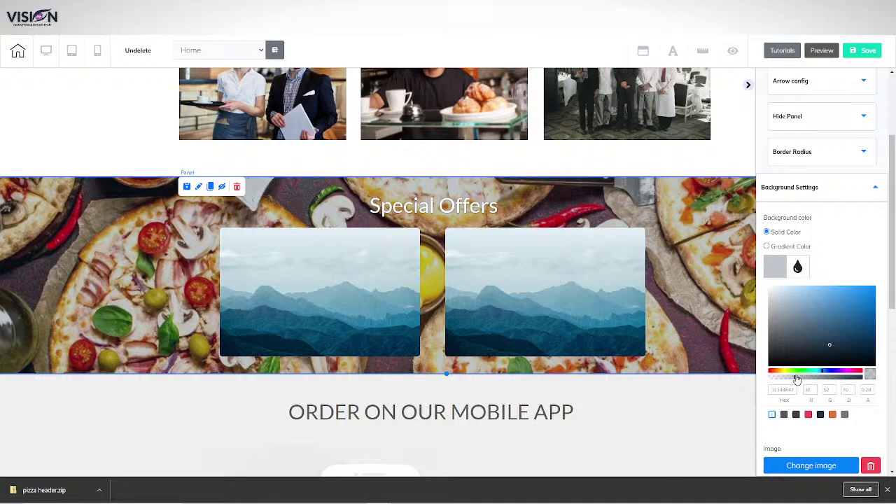
pyautogui.moveTo(797, 379); pyautogui.dragTo(809, 378)
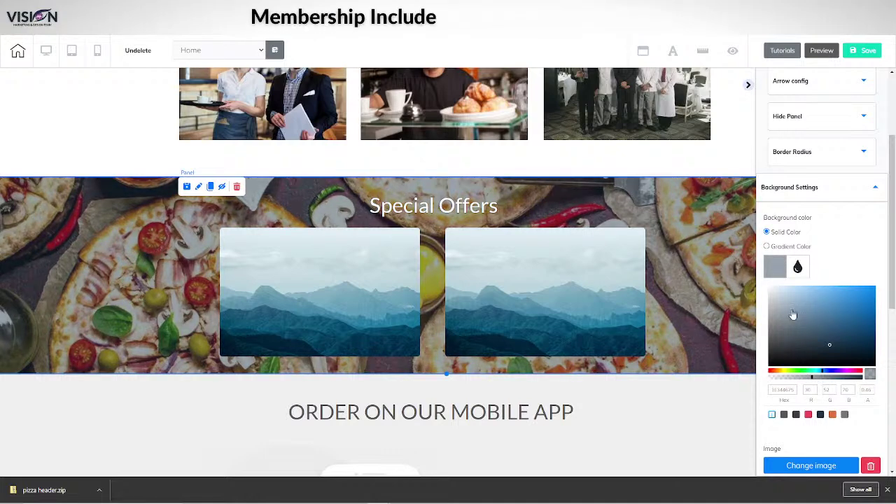
# Save and publish the website, and dismiss the publishing confirmation
pyautogui.click(868, 55)
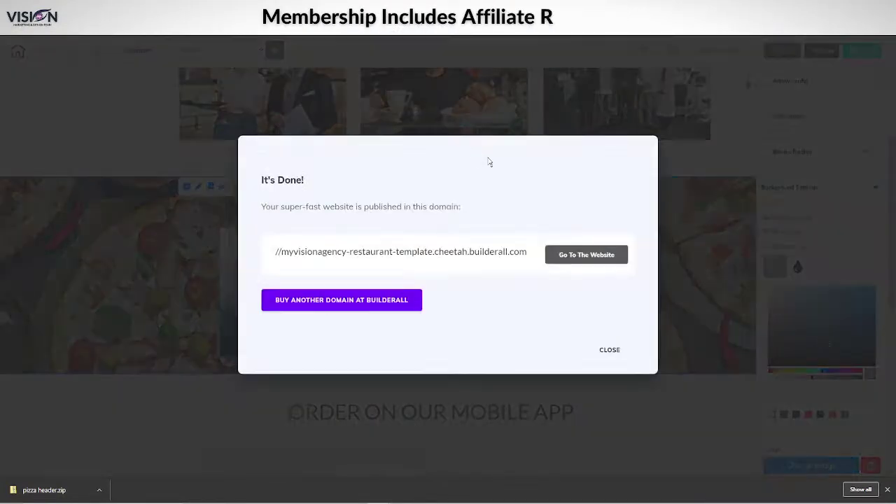
pyautogui.click(610, 350)
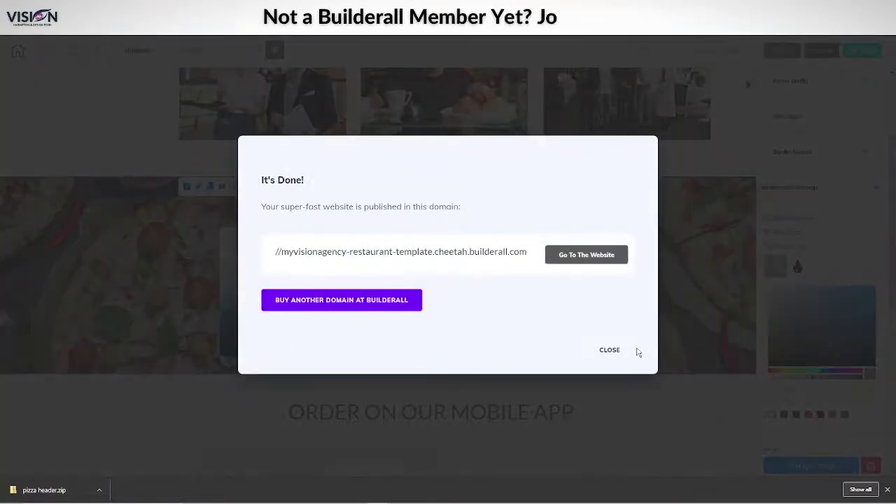
pyautogui.click(634, 351)
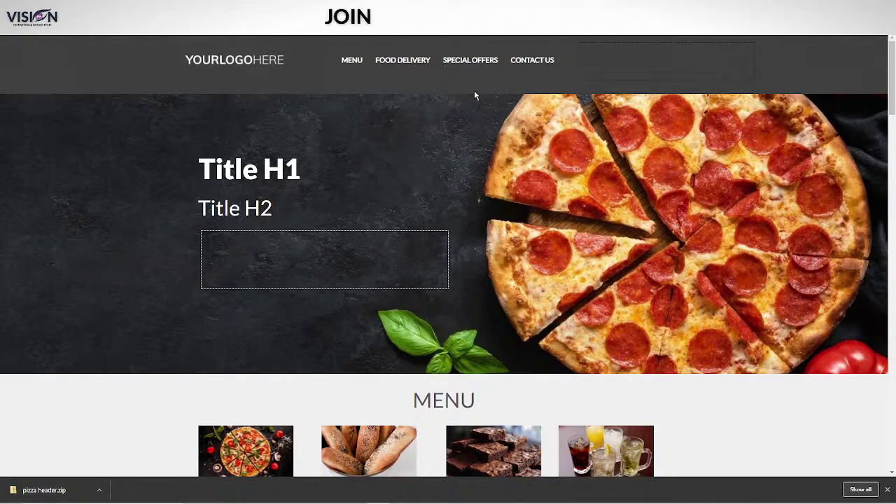
# Examine the restaurant page outside the editor, checking how the pizza background behind Special Offers looks between the neighbouring sections
pyautogui.scroll(-15, 809, 342)
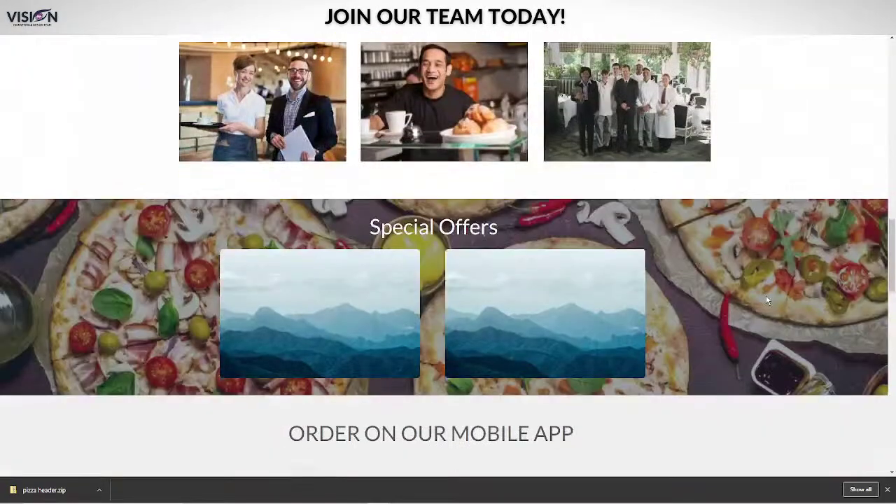
pyautogui.scroll(-5, 768, 301)
pyautogui.scroll(10, 700, 308)
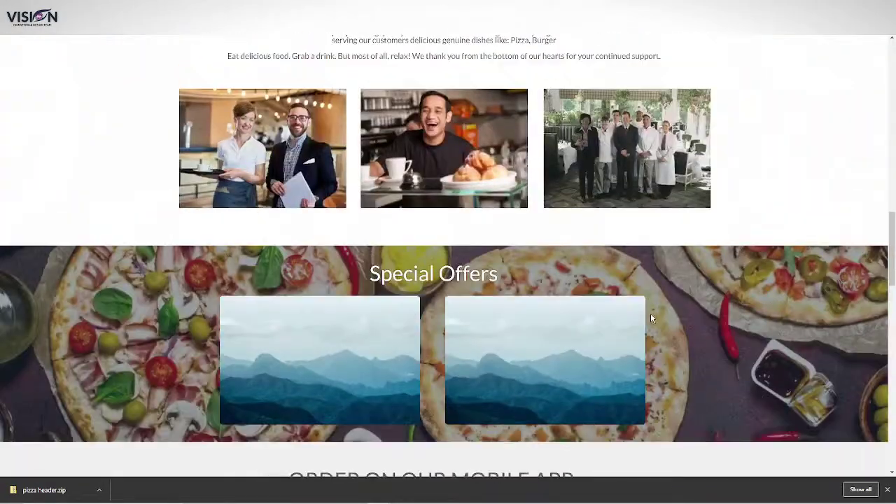
pyautogui.scroll(-3, 684, 317)
pyautogui.scroll(4, 684, 317)
pyautogui.scroll(-15, 691, 316)
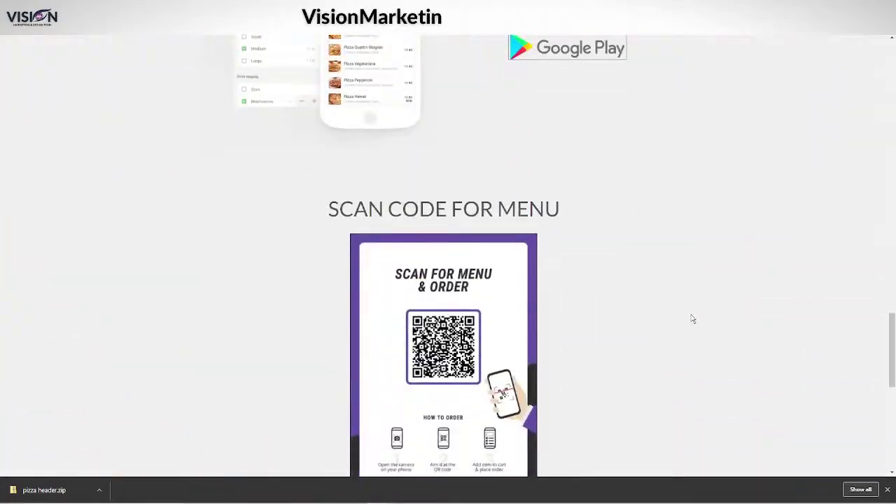
pyautogui.scroll(5, 691, 319)
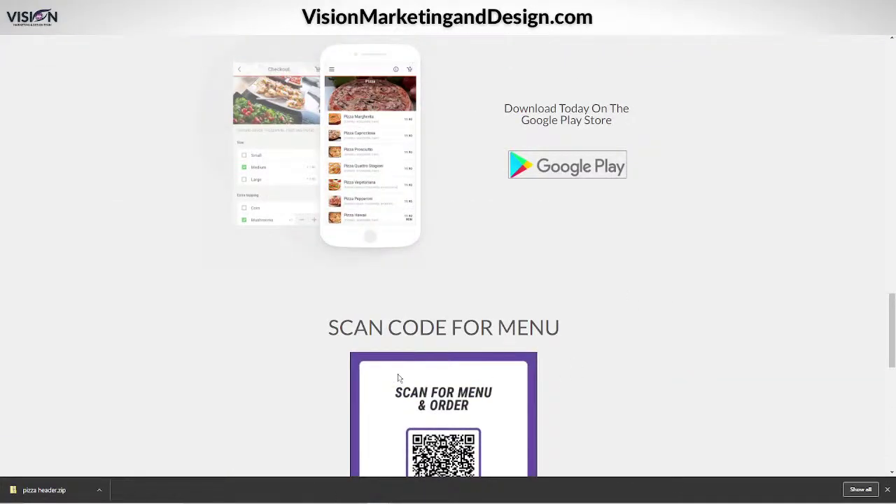
pyautogui.scroll(7, 700, 394)
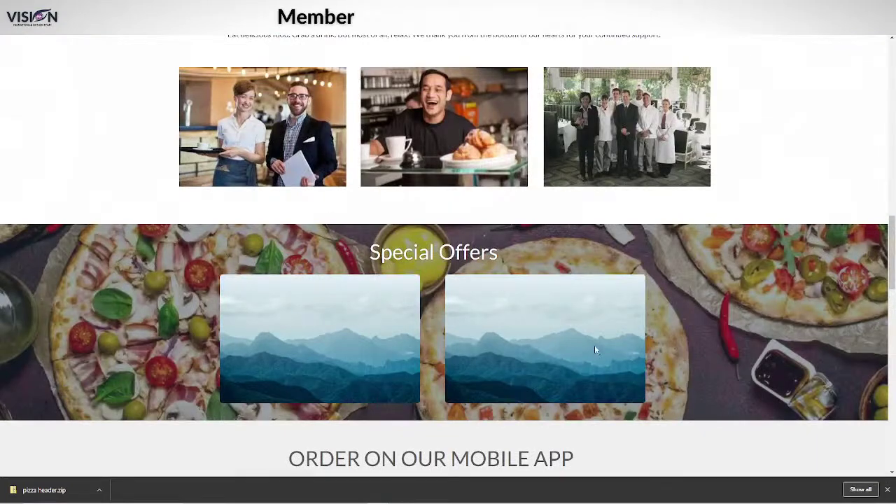
pyautogui.scroll(5, 766, 410)
pyautogui.scroll(-8, 760, 340)
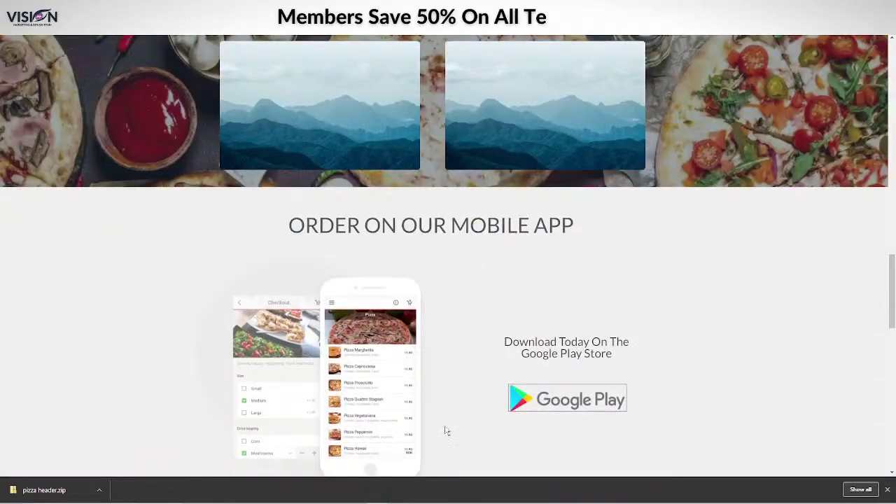
pyautogui.scroll(-8, 446, 431)
pyautogui.scroll(8, 728, 318)
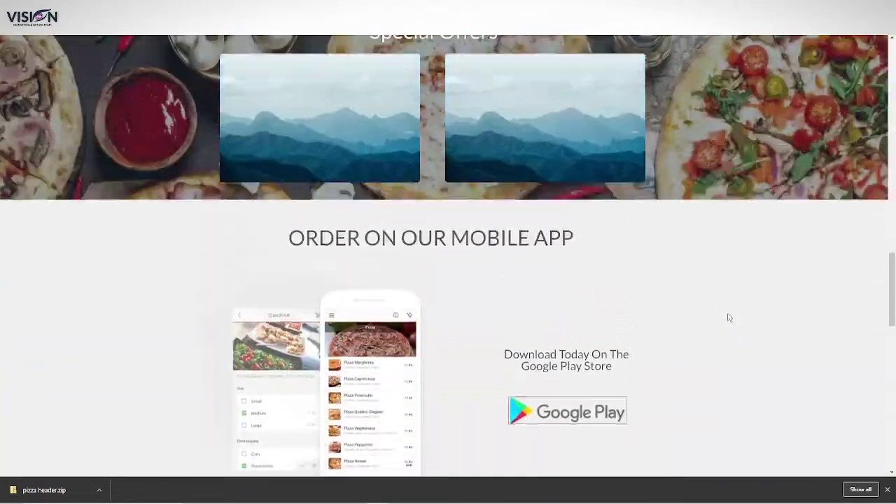
pyautogui.scroll(8, 724, 316)
pyautogui.scroll(-10, 715, 318)
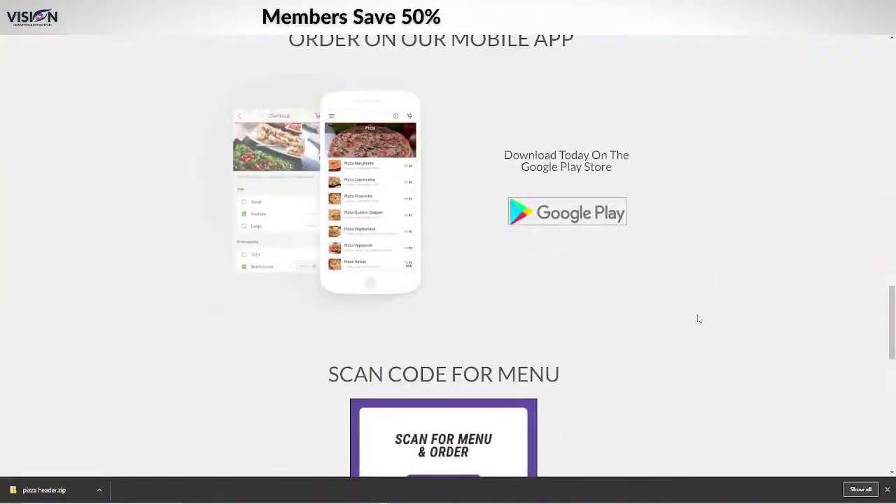
pyautogui.scroll(-2, 693, 319)
pyautogui.scroll(3, 557, 315)
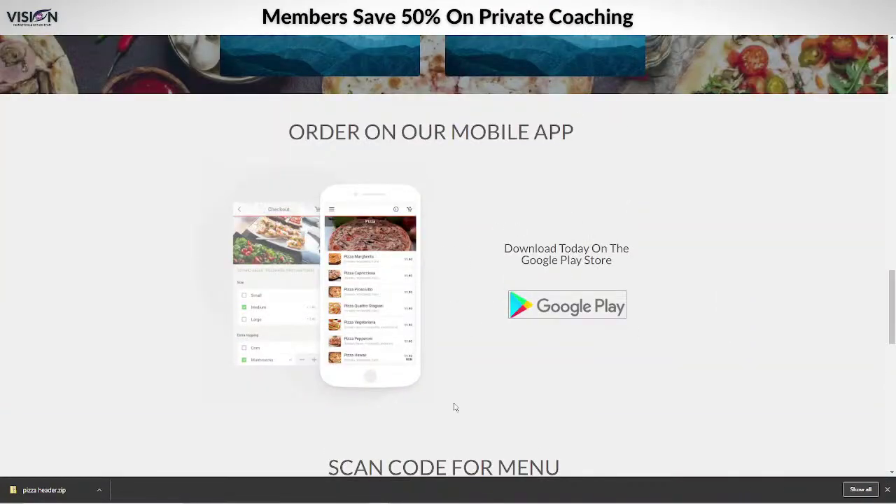
pyautogui.scroll(-8, 630, 343)
pyautogui.scroll(9, 621, 314)
pyautogui.scroll(-5, 620, 315)
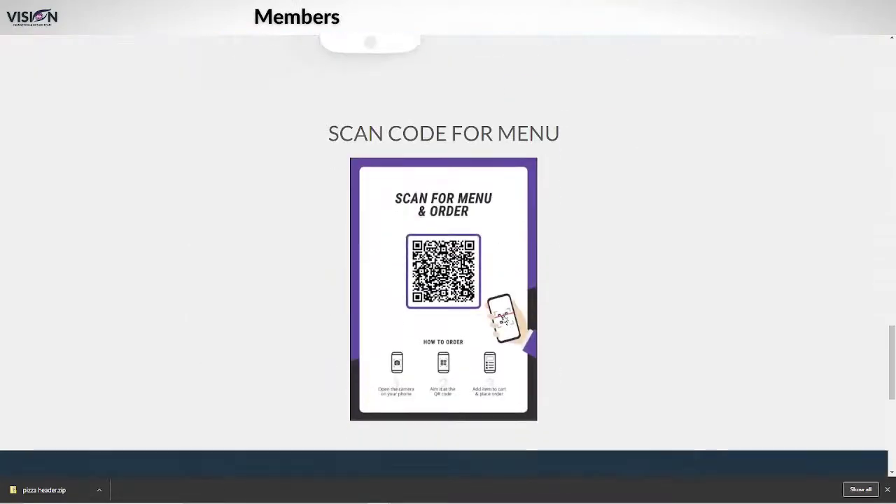
pyautogui.scroll(-2, 592, 322)
pyautogui.scroll(12, 592, 322)
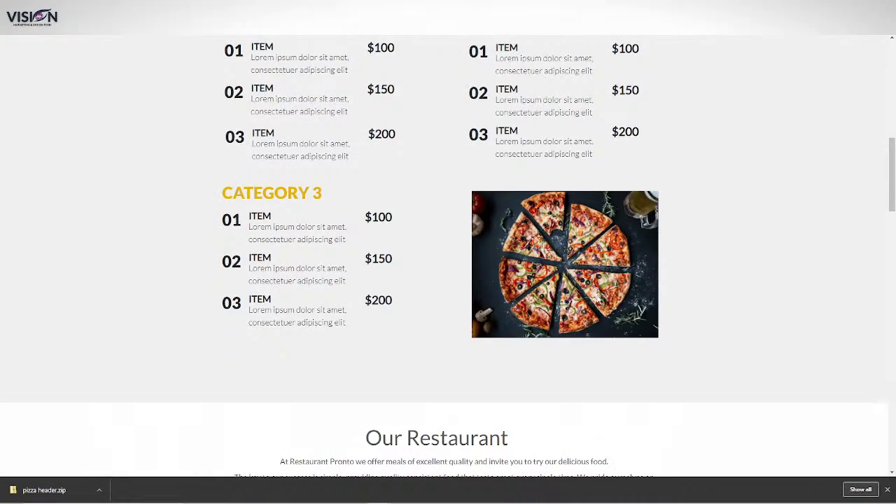
pyautogui.scroll(5, 374, 250)
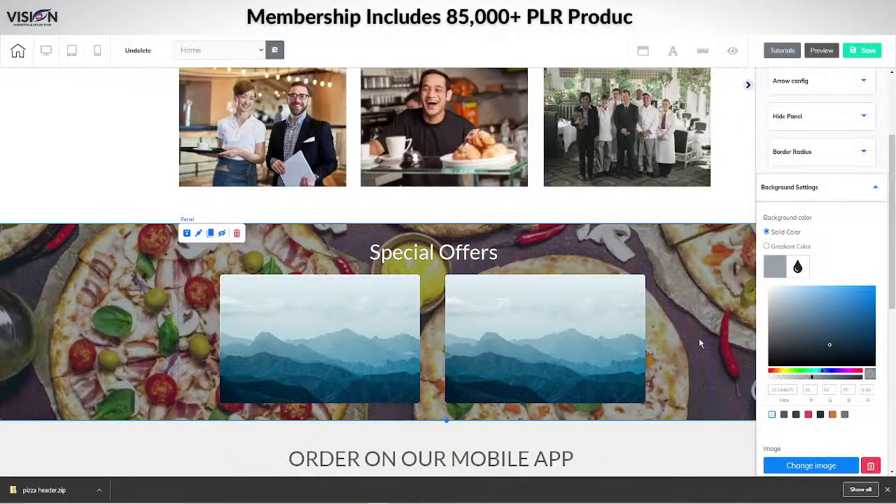
# Review the page's sections in the editor and the header menu entries on the published site
pyautogui.scroll(-1, 699, 338)
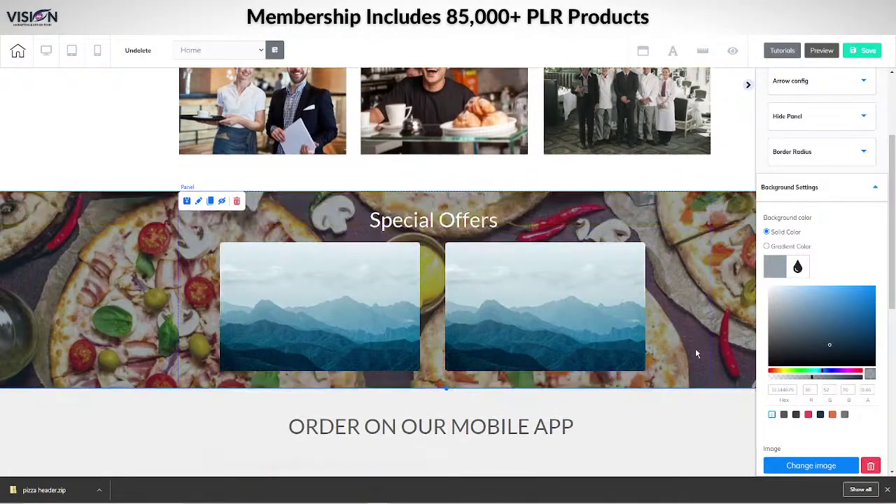
pyautogui.scroll(-6, 695, 348)
pyautogui.scroll(2, 689, 347)
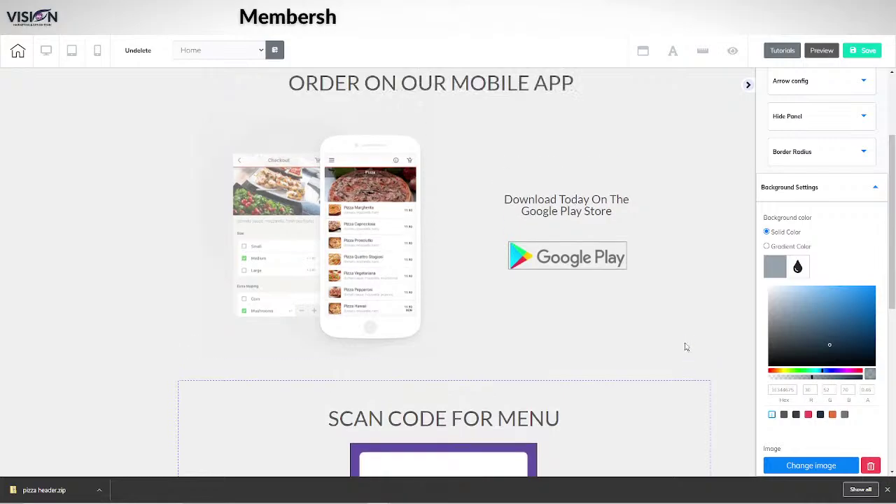
pyautogui.scroll(15, 686, 346)
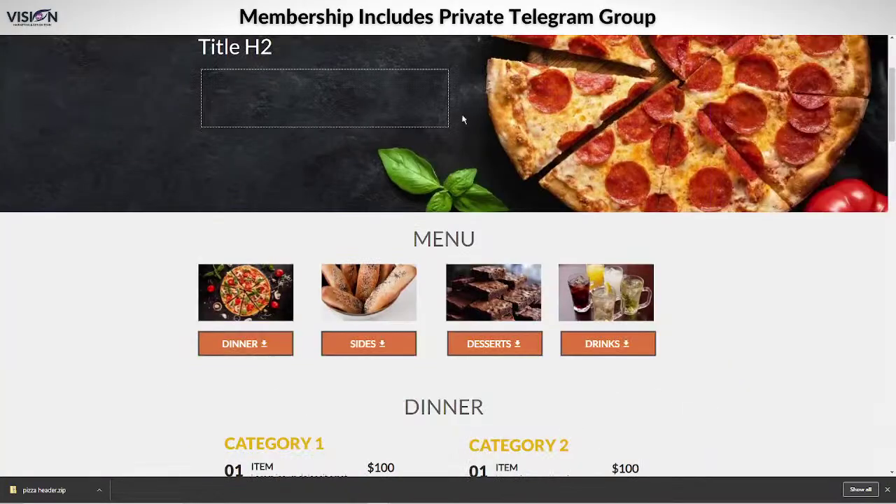
pyautogui.scroll(3, 469, 154)
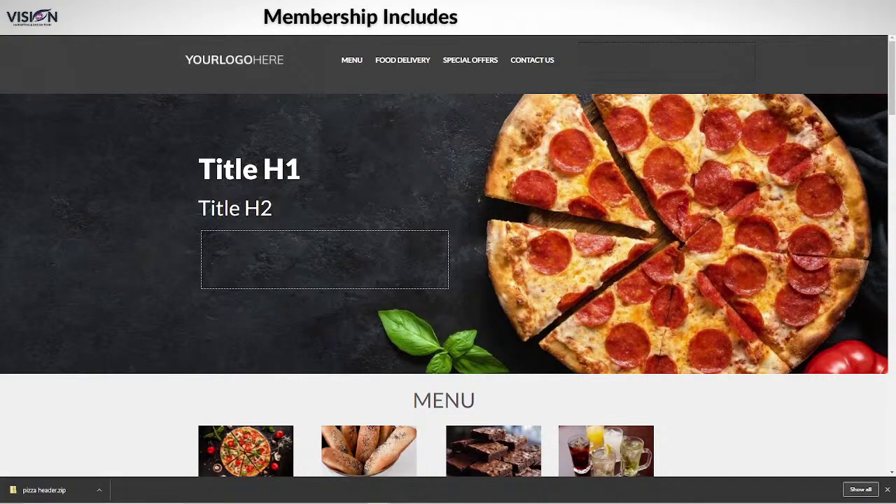
pyautogui.scroll(-3, 478, 385)
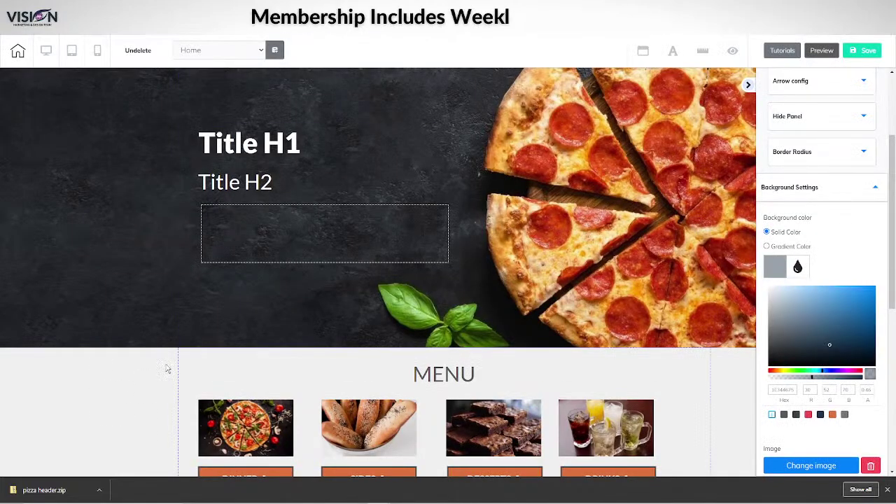
# Activate a named anchor on the panel that holds the MENU section
pyautogui.click(168, 368)
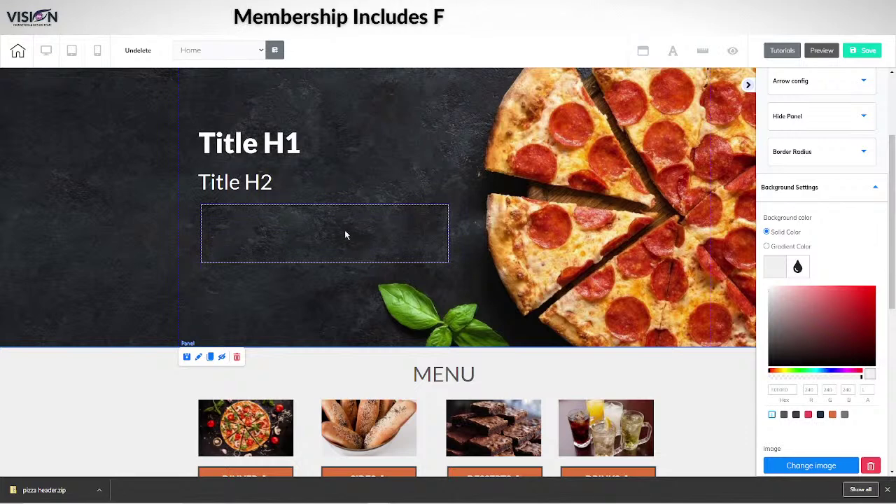
pyautogui.scroll(-2, 706, 428)
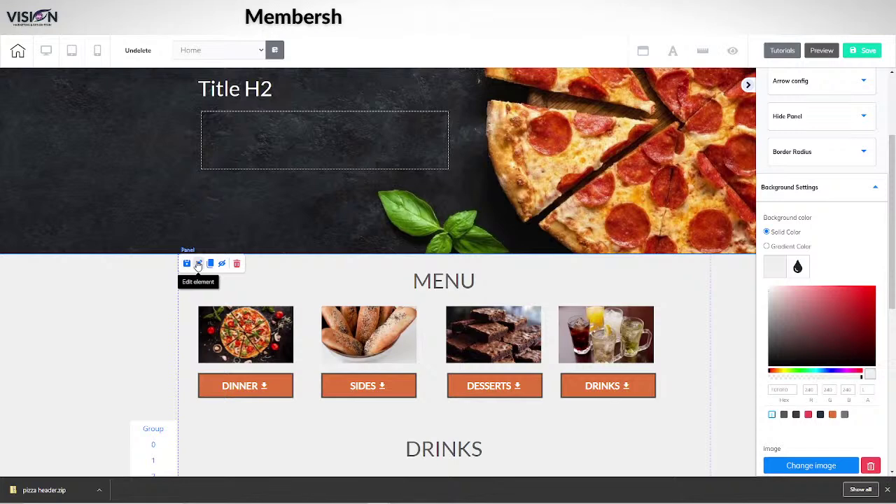
pyautogui.scroll(-3, 691, 363)
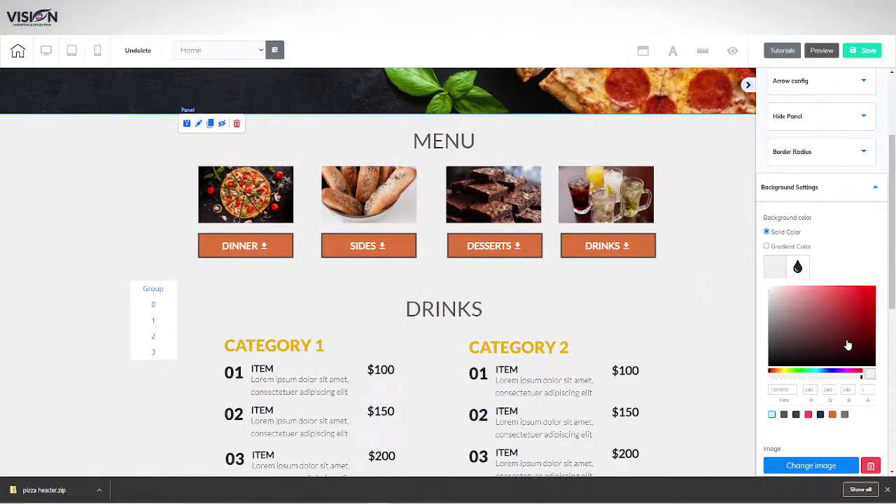
pyautogui.scroll(-5, 792, 236)
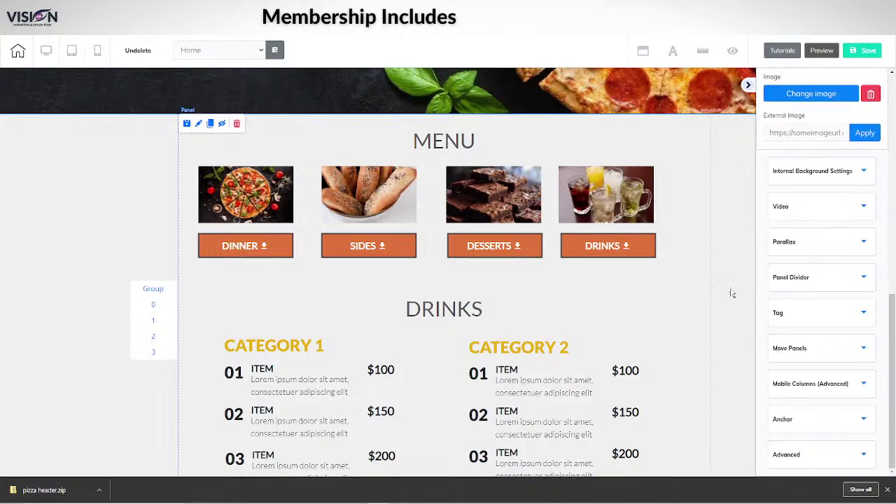
pyautogui.click(795, 423)
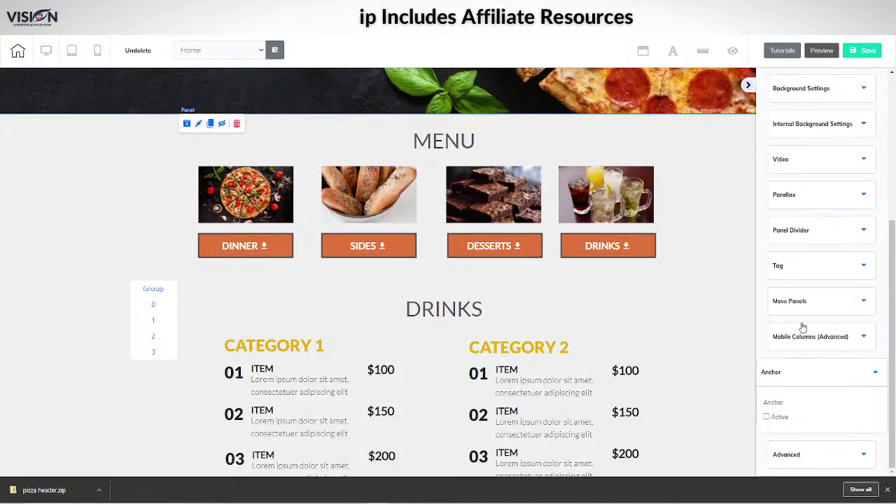
pyautogui.click(767, 417)
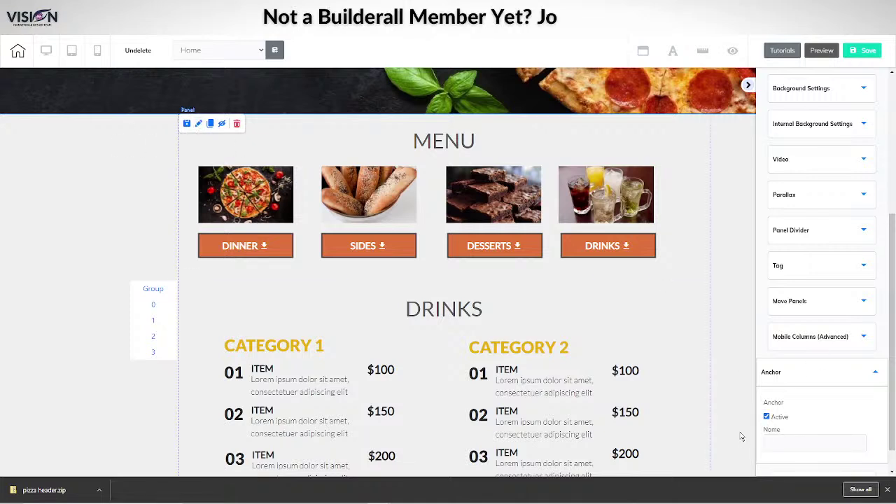
pyautogui.click(782, 443)
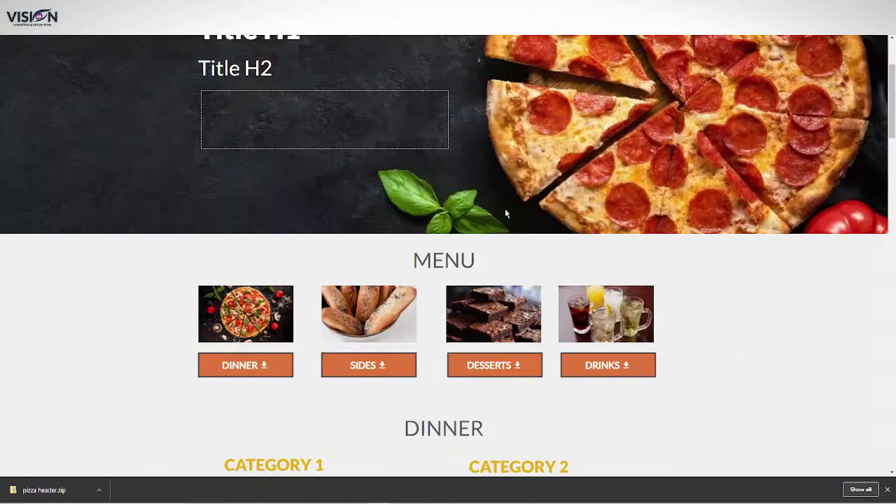
# Activate an anchor on the DELIVERY LOCATIONS panel and name it Delivery
pyautogui.scroll(3, 497, 182)
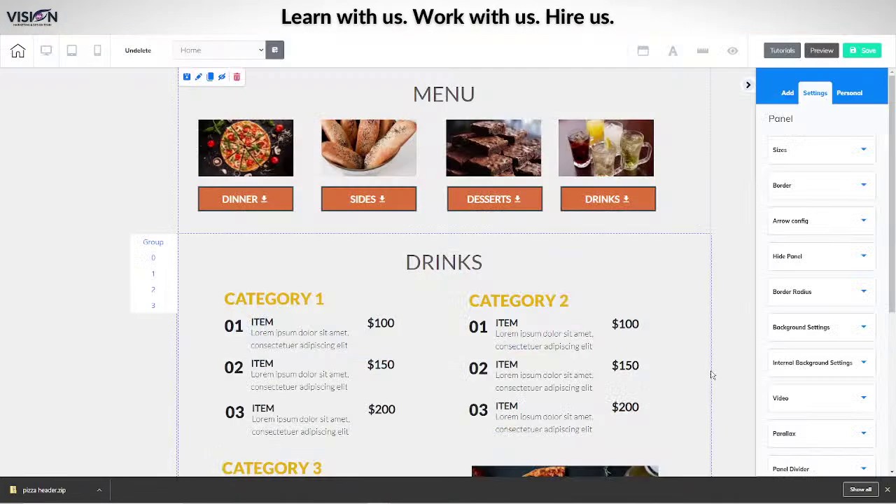
pyautogui.scroll(-5, 708, 373)
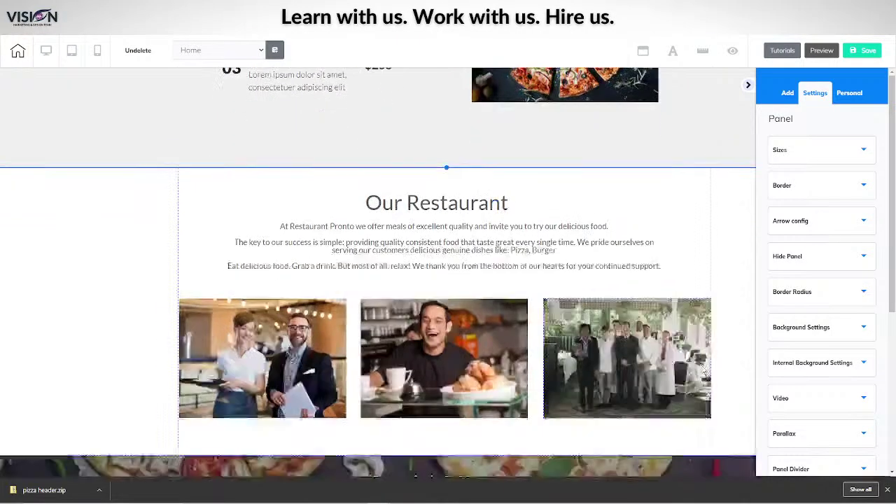
pyautogui.scroll(-15, 703, 371)
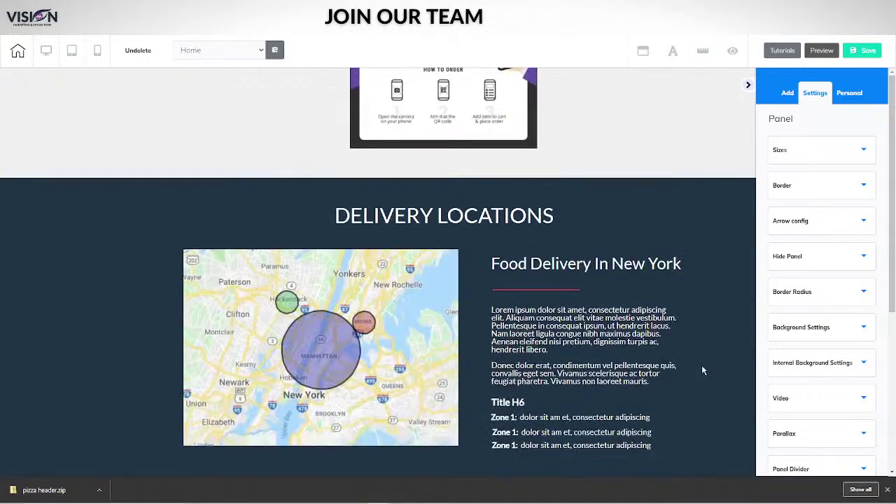
pyautogui.click(193, 198)
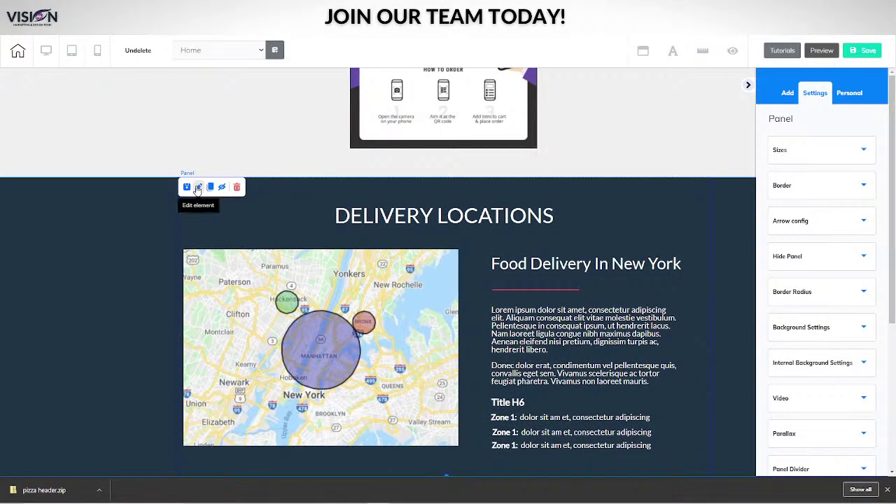
pyautogui.scroll(-3, 821, 432)
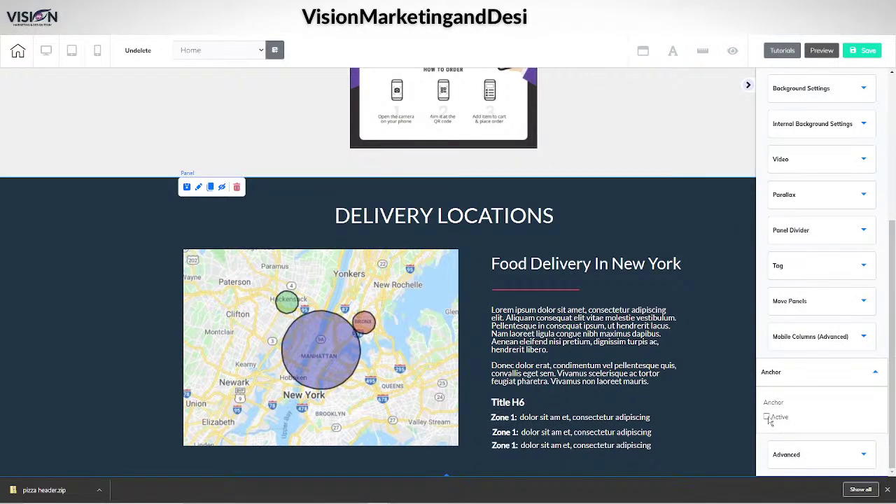
pyautogui.click(769, 419)
pyautogui.scroll(-1, 791, 426)
pyautogui.click(784, 414)
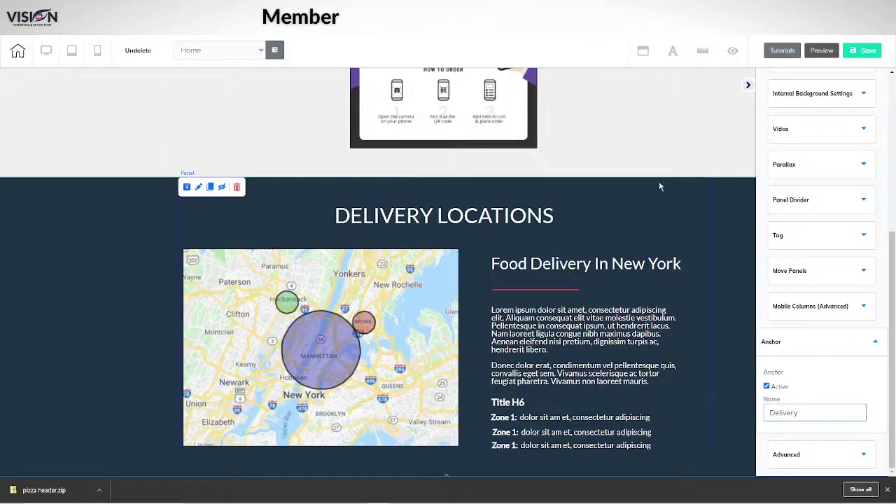
# Activate an anchor on the Special Offers panel and name it specialoffers
pyautogui.scroll(15, 704, 301)
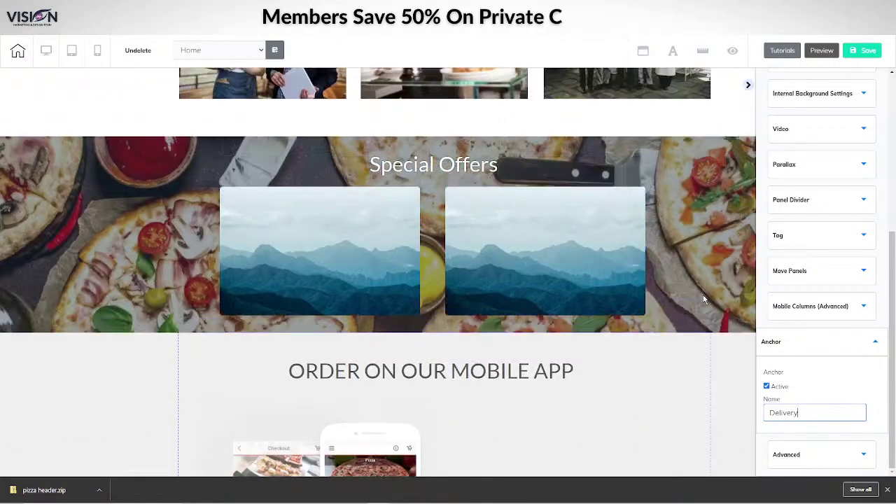
pyautogui.scroll(2, 703, 300)
pyautogui.click(173, 263)
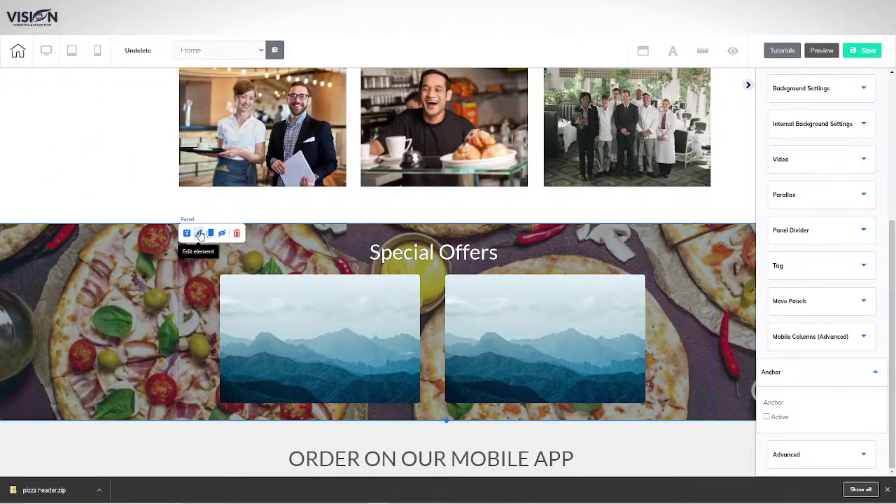
pyautogui.click(766, 417)
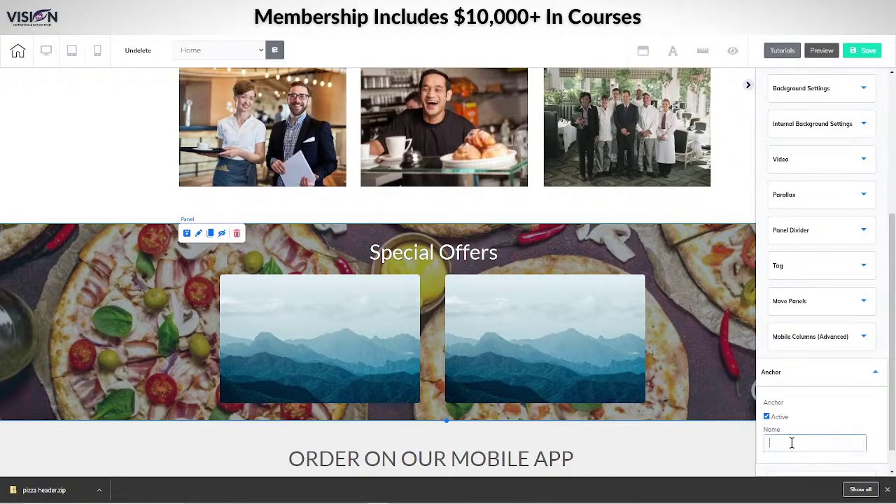
pyautogui.write('specia')
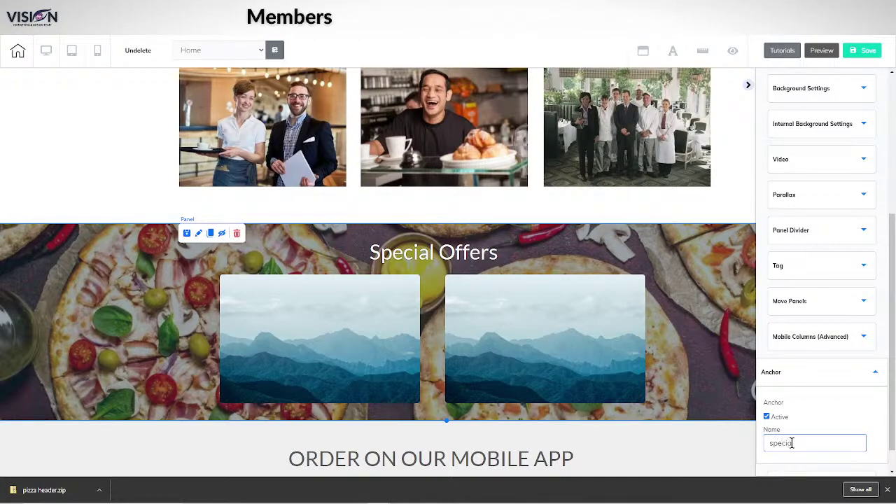
pyautogui.press('BackSpace')
pyautogui.press('BackSpace')
pyautogui.press('BackSpace')
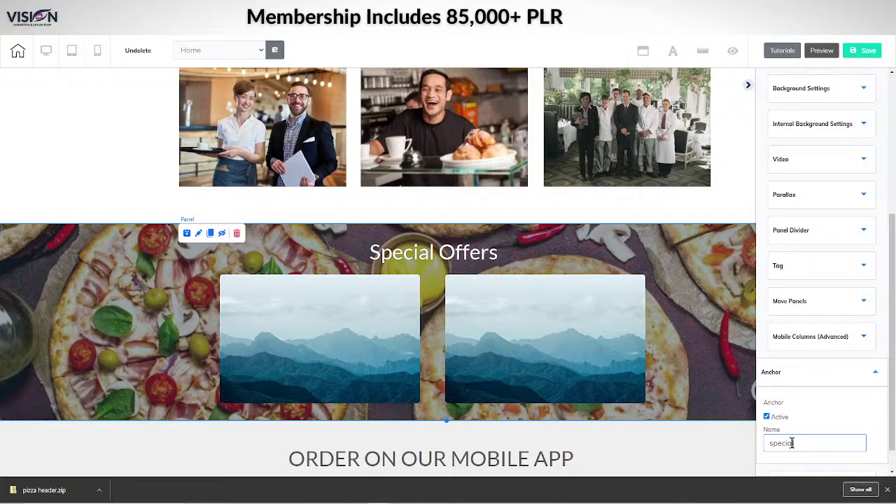
pyautogui.write('offers')
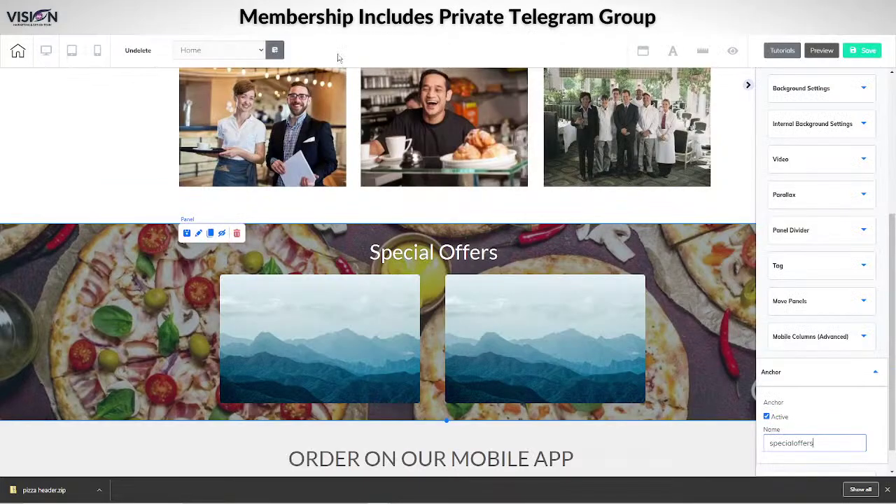
# Save the page with its new anchors, publish the site and dismiss the publishing confirmation
pyautogui.scroll(-3, 697, 347)
pyautogui.scroll(-12, 697, 347)
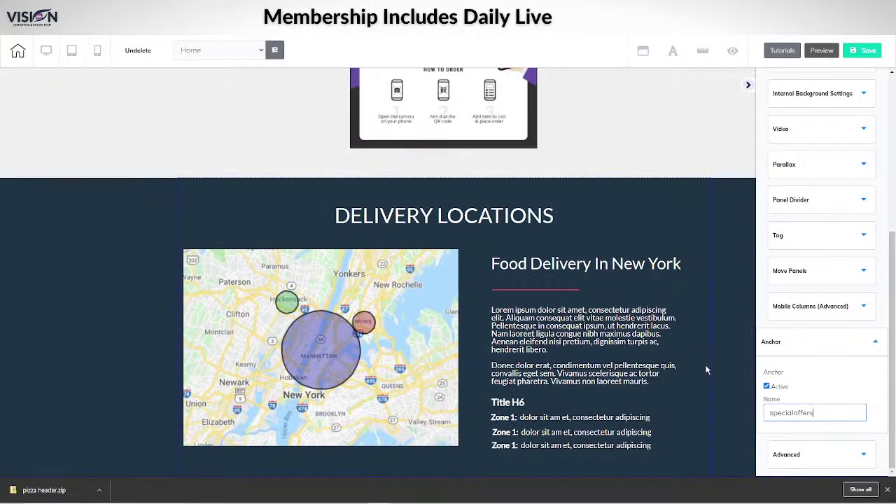
pyautogui.scroll(15, 700, 364)
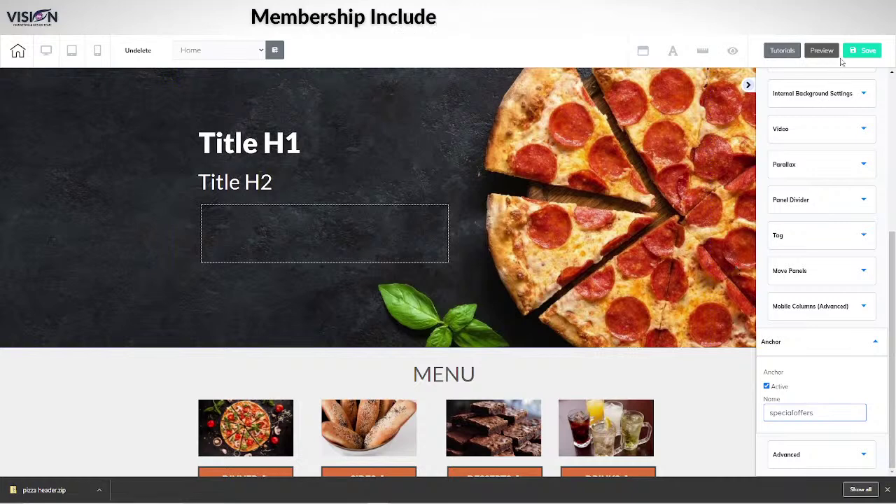
pyautogui.click(862, 50)
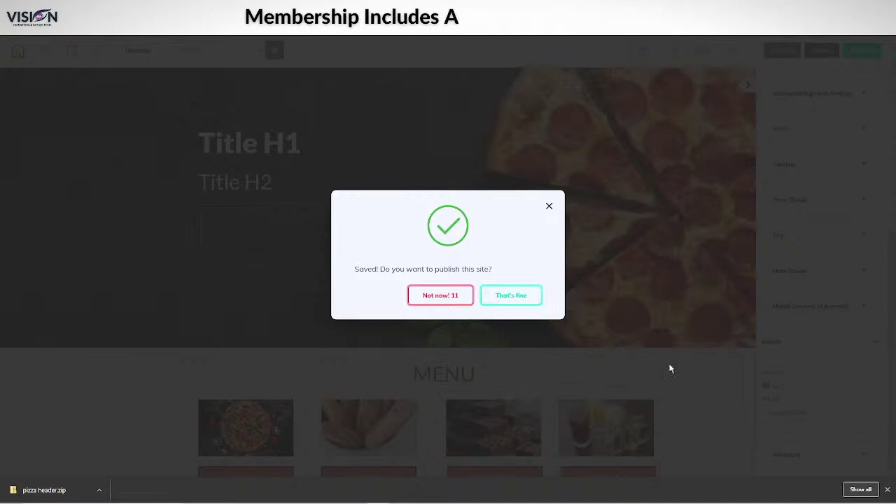
pyautogui.click(509, 296)
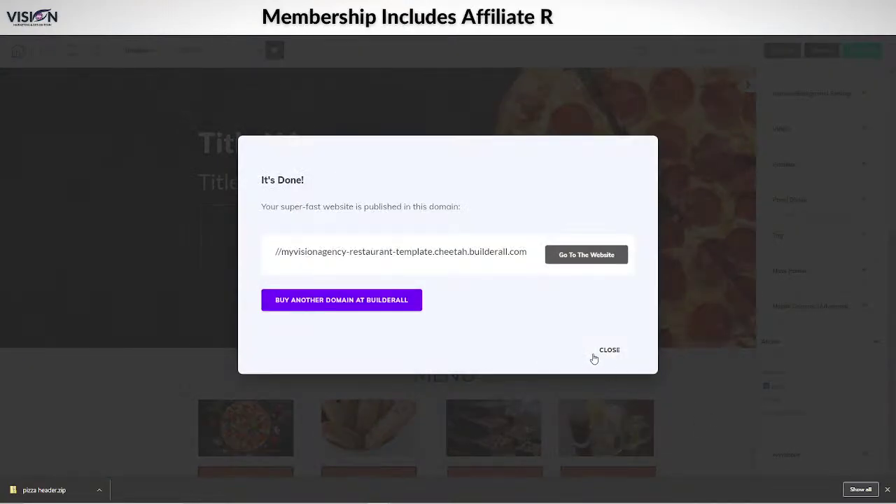
pyautogui.click(608, 350)
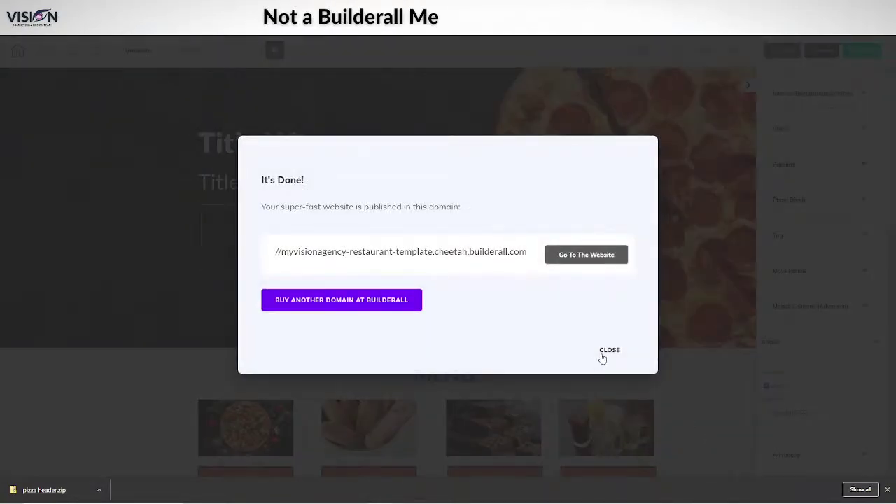
pyautogui.click(604, 352)
# Look over the page down to the DELIVERY LOCATIONS panel and browse the elements available to add
pyautogui.scroll(-15, 704, 436)
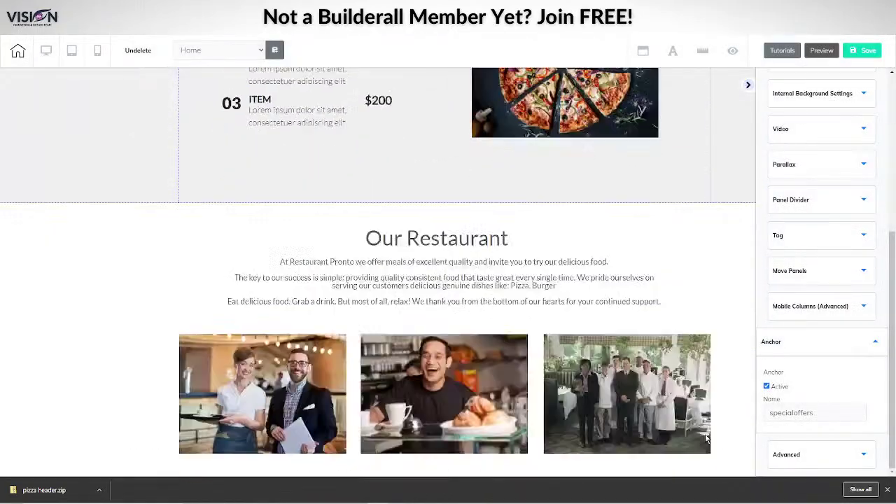
pyautogui.scroll(-10, 706, 439)
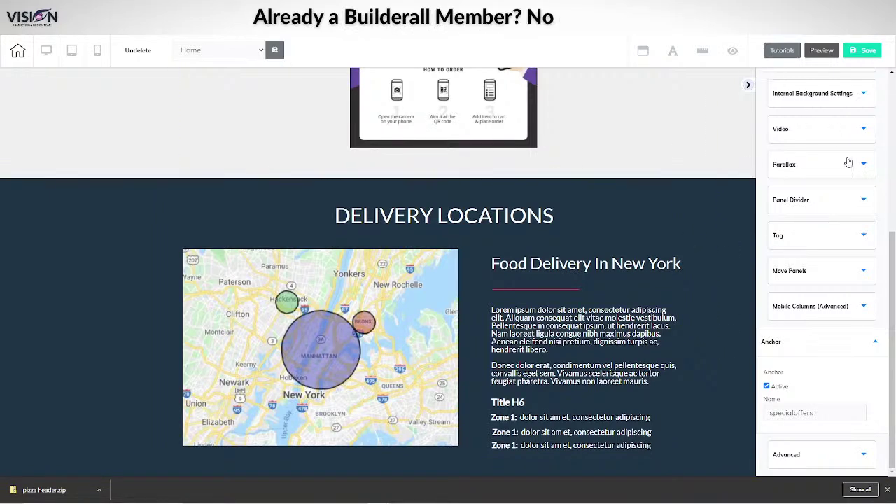
pyautogui.scroll(5, 835, 205)
pyautogui.click(790, 94)
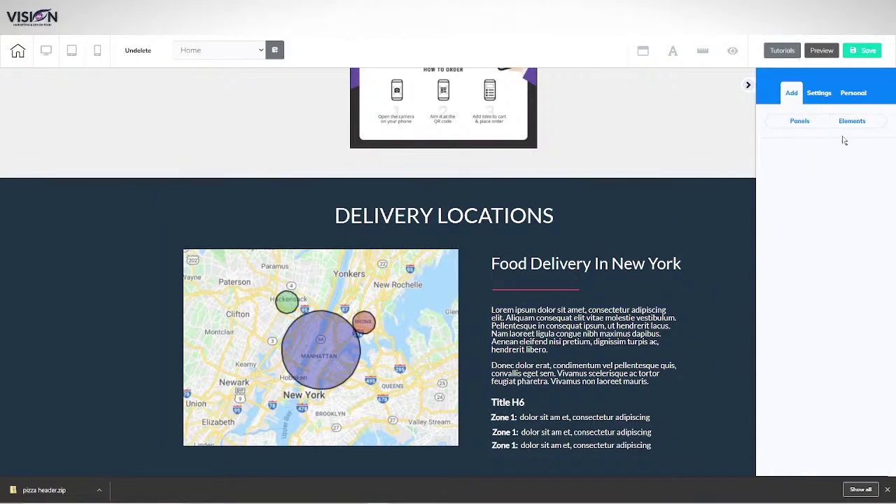
pyautogui.click(852, 120)
pyautogui.click(779, 154)
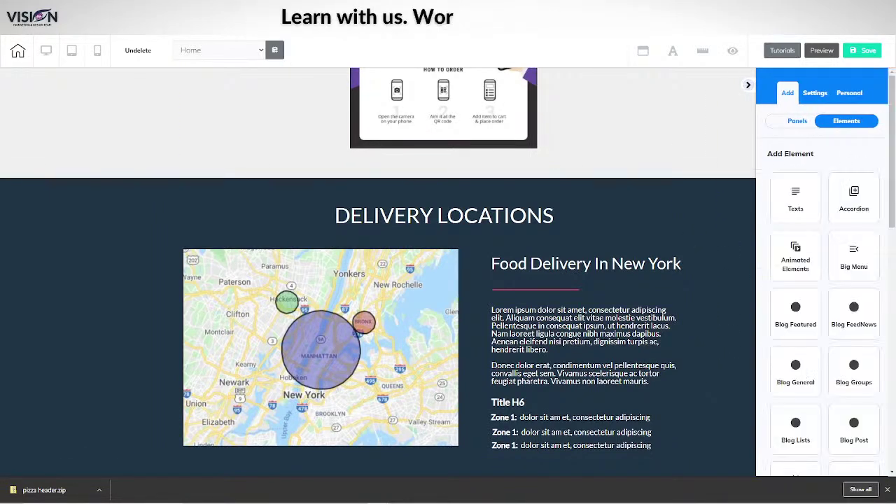
pyautogui.scroll(-8, 831, 316)
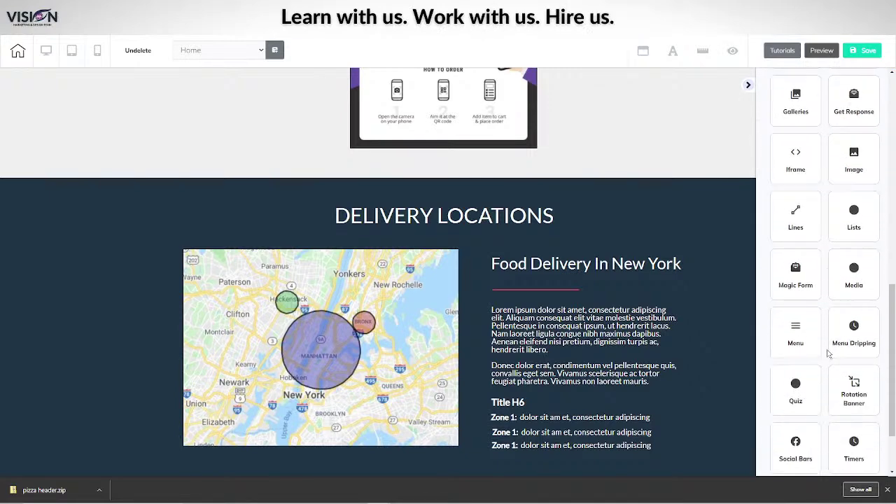
pyautogui.scroll(4, 819, 356)
pyautogui.scroll(4, 816, 358)
# Add the ready-made Contacts - 10 panel with its contact form below the DELIVERY LOCATIONS panel
pyautogui.click(793, 119)
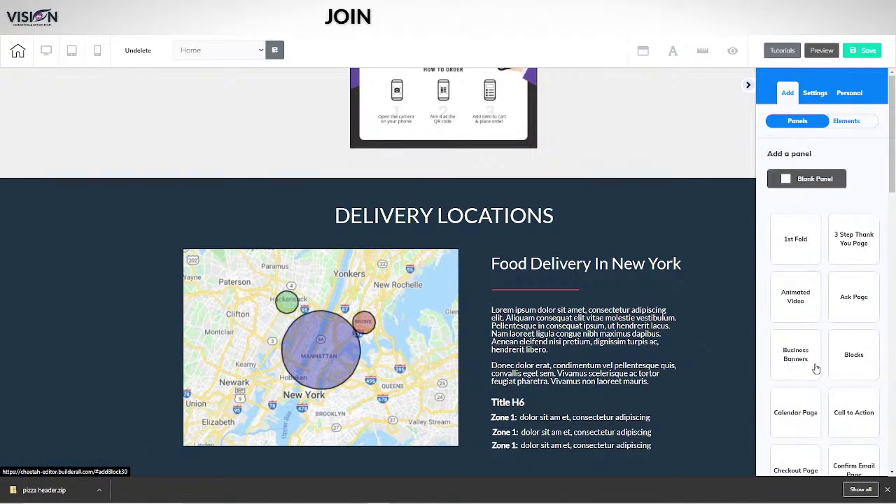
pyautogui.scroll(-2, 810, 353)
pyautogui.scroll(-1, 811, 354)
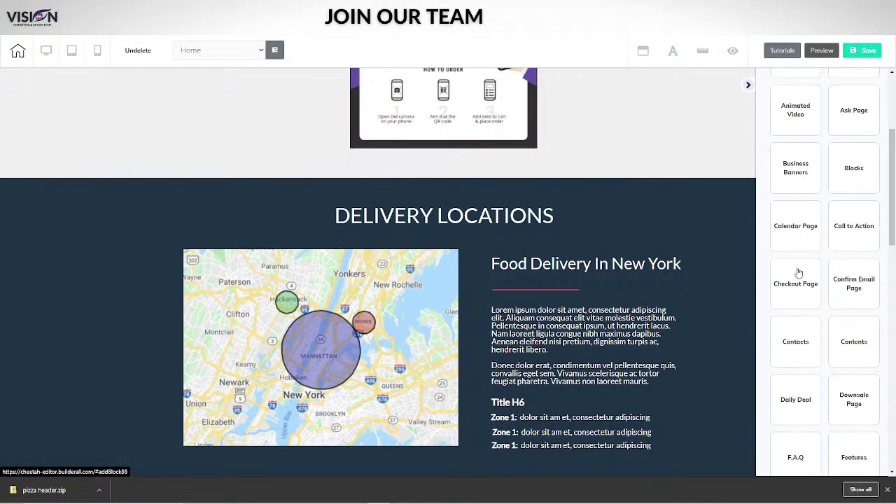
pyautogui.click(797, 342)
pyautogui.scroll(-3, 764, 294)
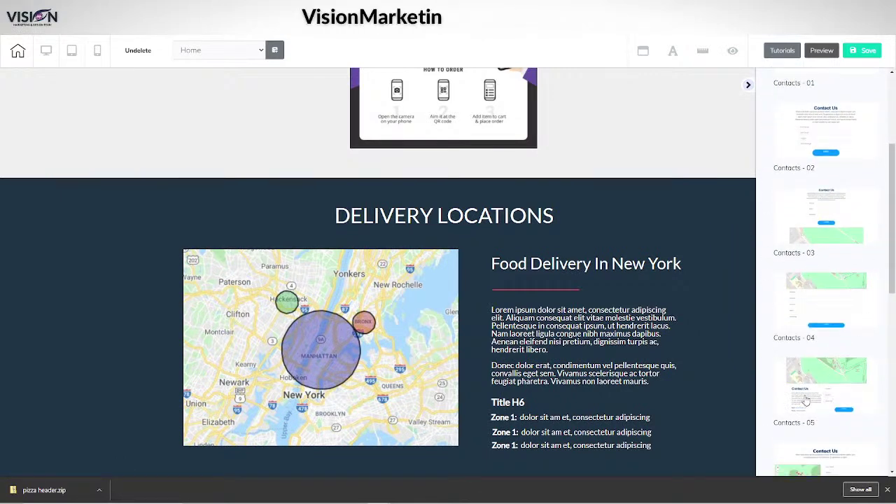
pyautogui.scroll(-4, 805, 399)
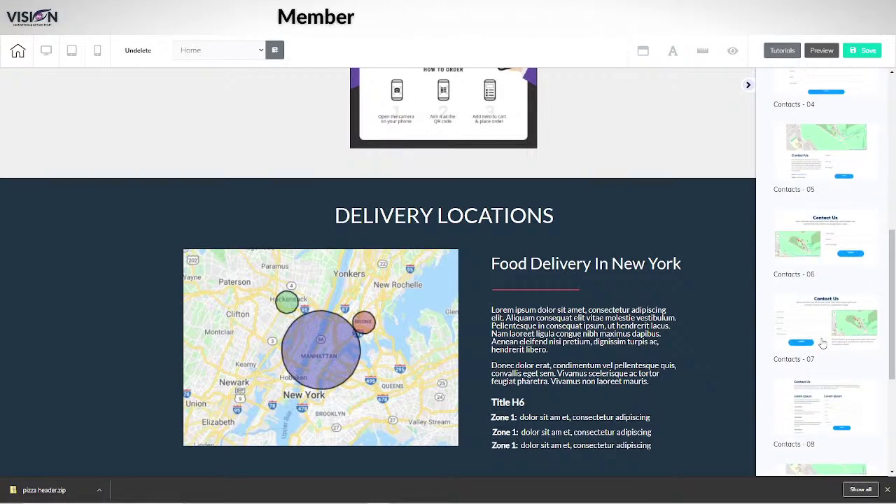
pyautogui.scroll(-3, 823, 343)
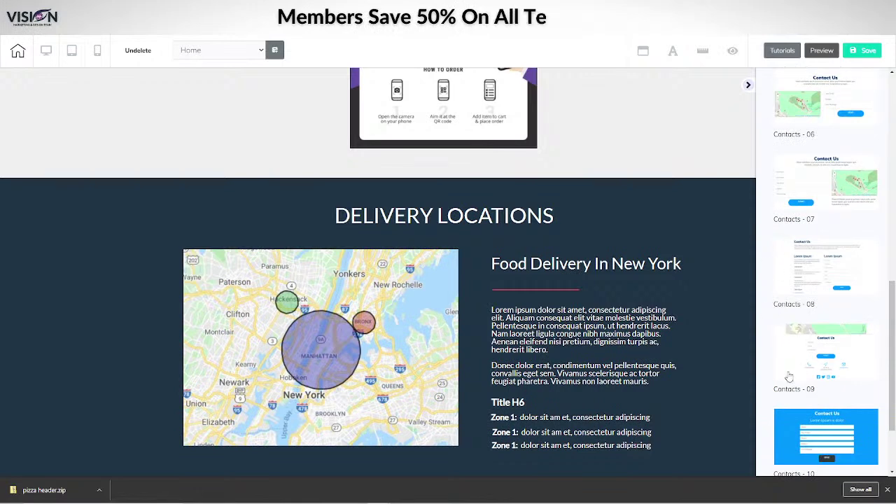
pyautogui.scroll(-2, 789, 378)
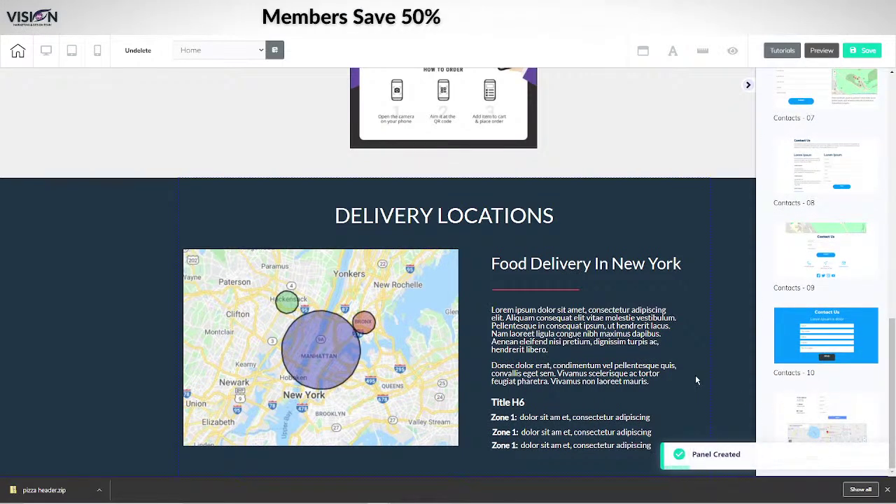
# Make the solid background color of the Contact Us panel fully transparent, with an alpha of 0
pyautogui.scroll(-5, 699, 373)
pyautogui.click(192, 173)
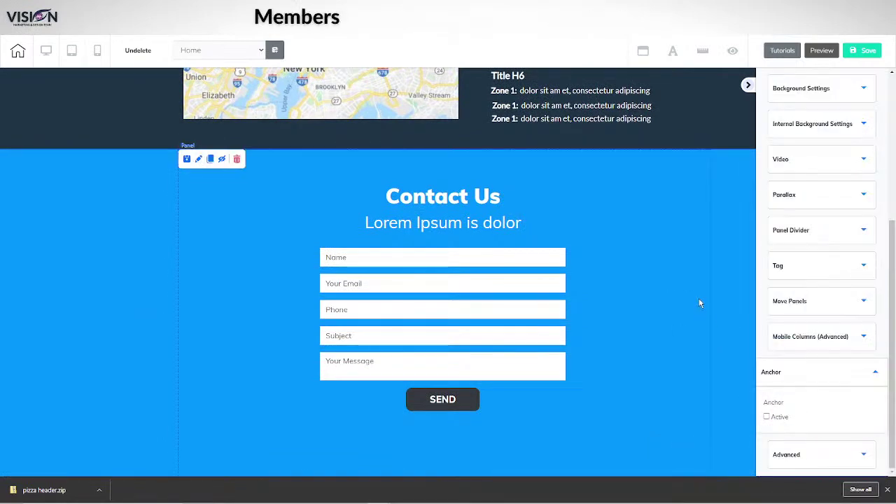
pyautogui.scroll(4, 840, 249)
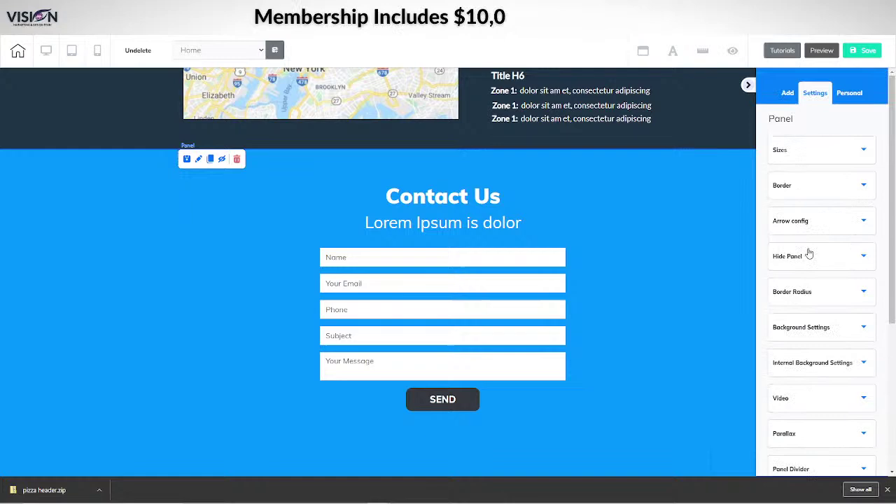
pyautogui.click(797, 334)
pyautogui.scroll(-4, 814, 335)
pyautogui.click(790, 332)
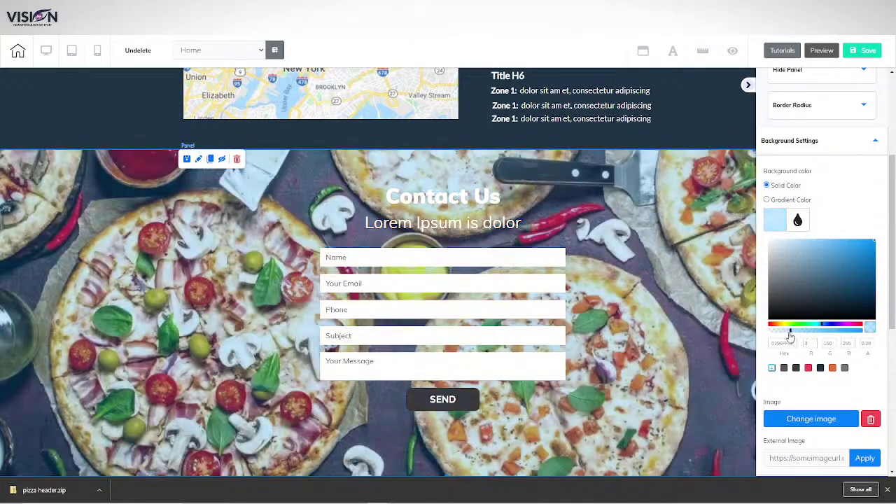
pyautogui.moveTo(790, 334); pyautogui.dragTo(765, 339)
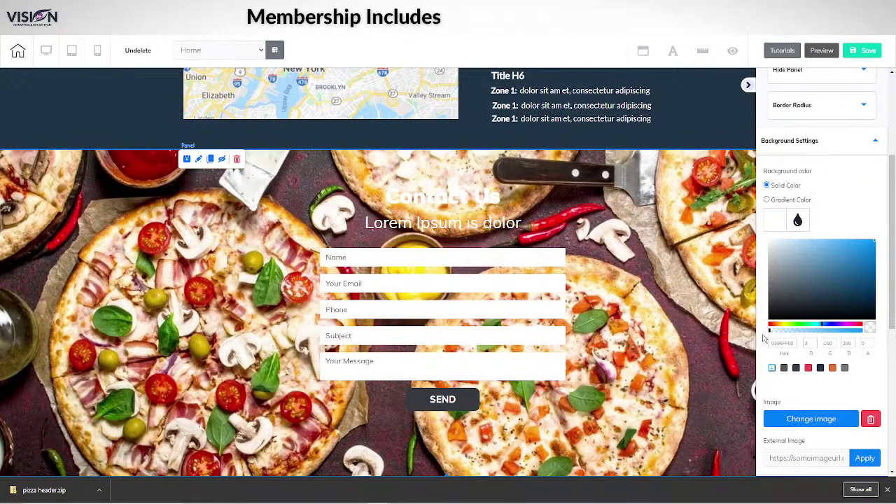
# Set the Contact Us title to the Heading 2 style and try to change its font
pyautogui.scroll(8, 665, 329)
pyautogui.scroll(-5, 690, 316)
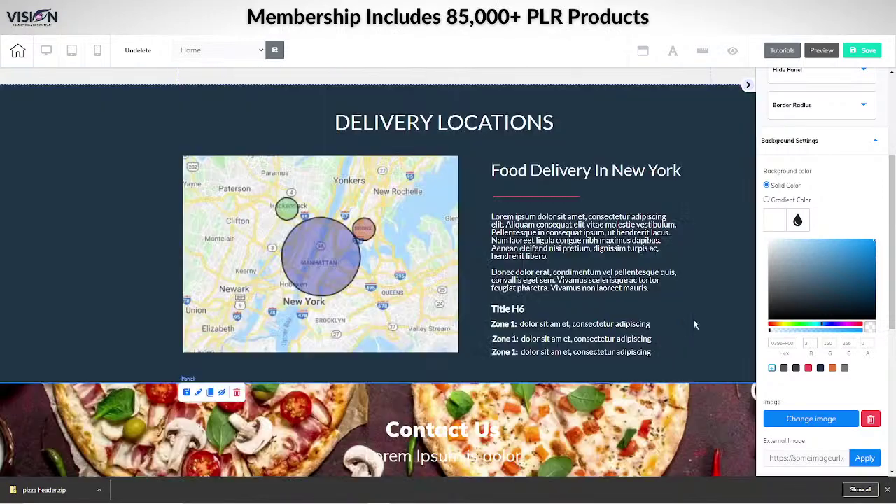
pyautogui.scroll(-3, 695, 324)
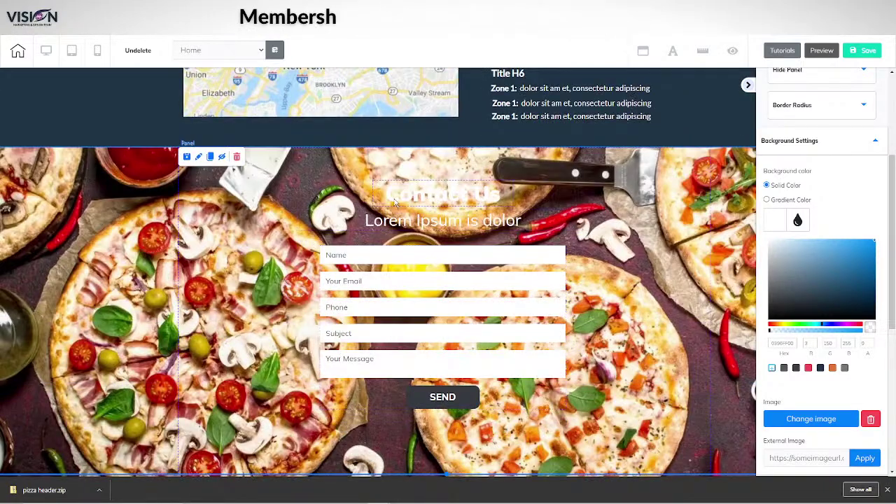
pyautogui.click(380, 195)
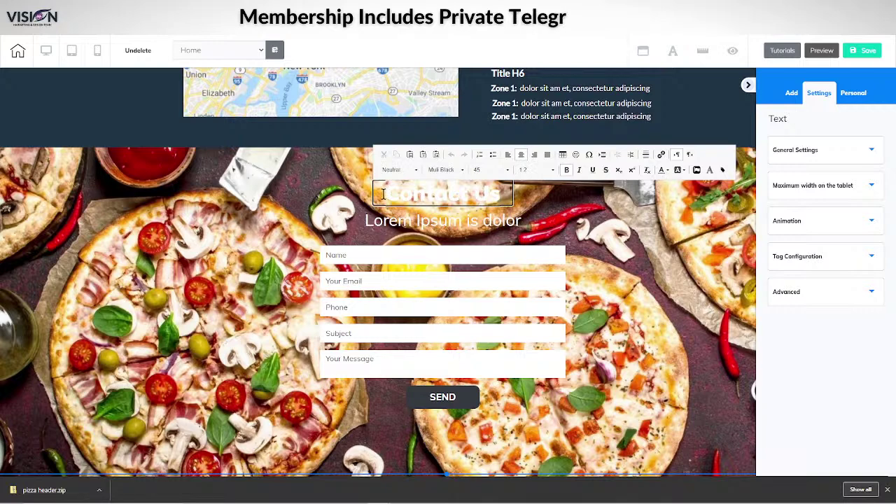
pyautogui.moveTo(383, 195); pyautogui.dragTo(502, 196)
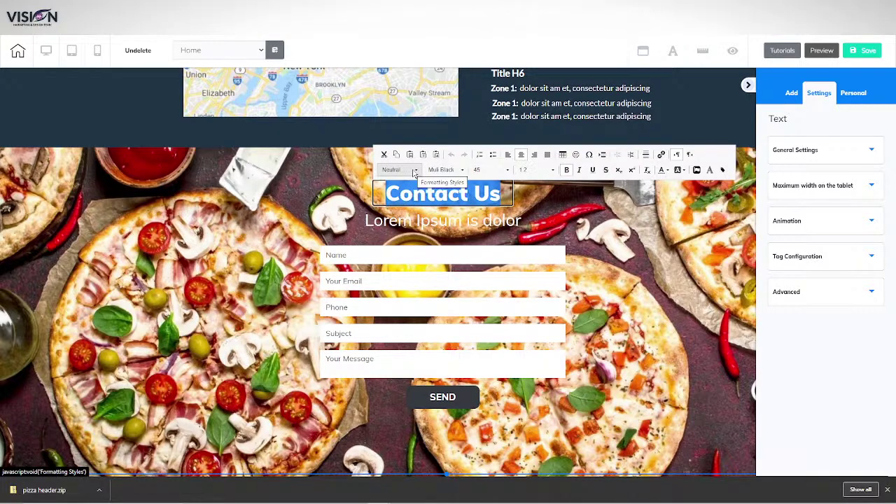
pyautogui.click(415, 171)
pyautogui.scroll(-3, 415, 223)
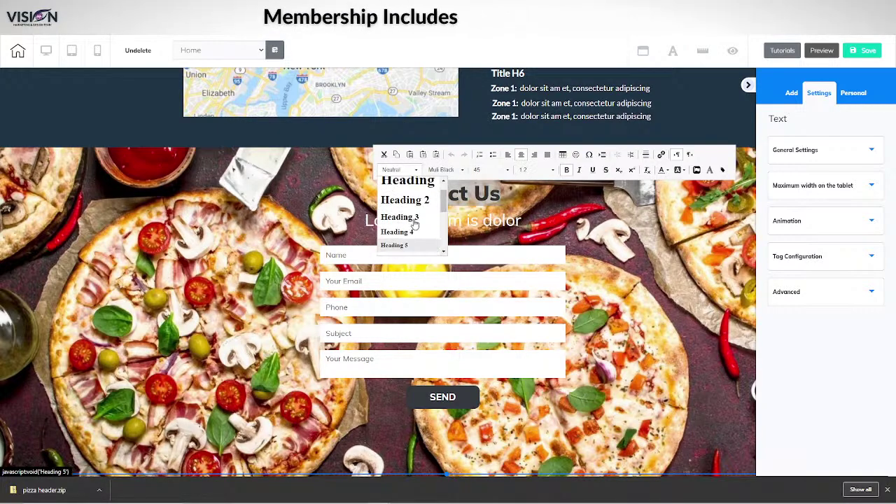
pyautogui.click(414, 201)
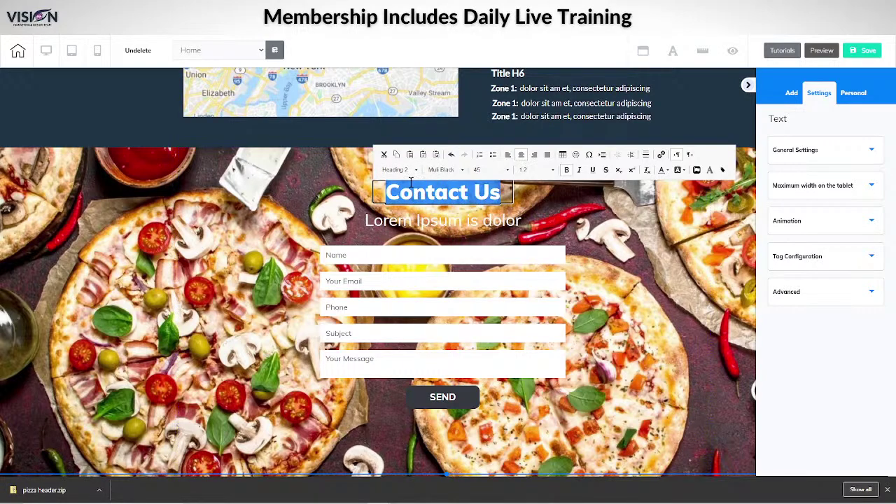
pyautogui.click(448, 169)
pyautogui.click(445, 216)
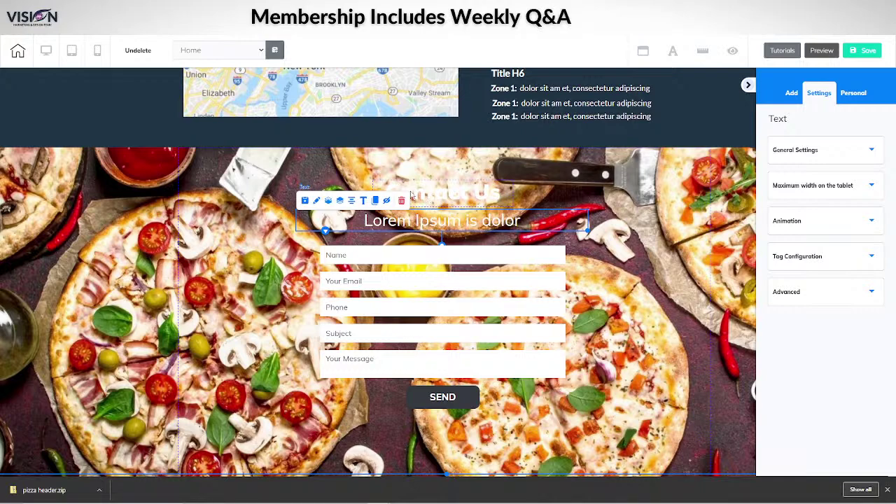
# Reapply Heading 2 to the word Contact in the title and set its font to Lato Black
pyautogui.doubleClick(435, 194)
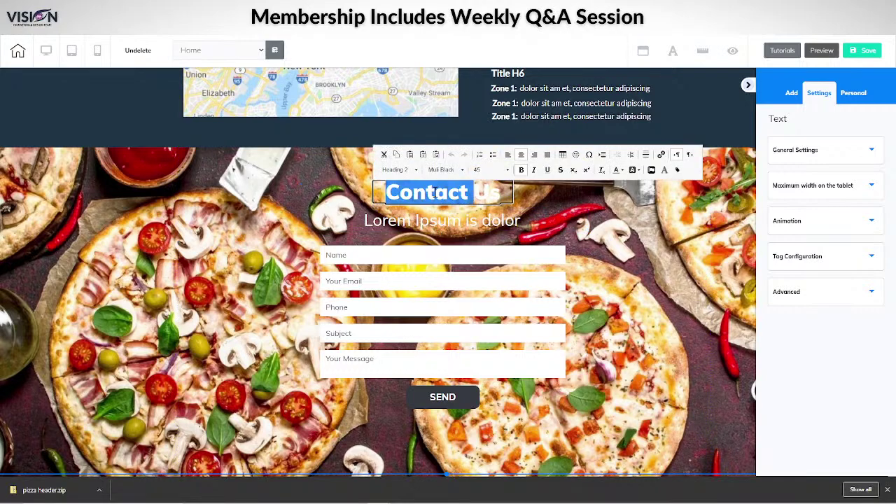
pyautogui.click(397, 170)
pyautogui.click(403, 202)
pyautogui.click(441, 169)
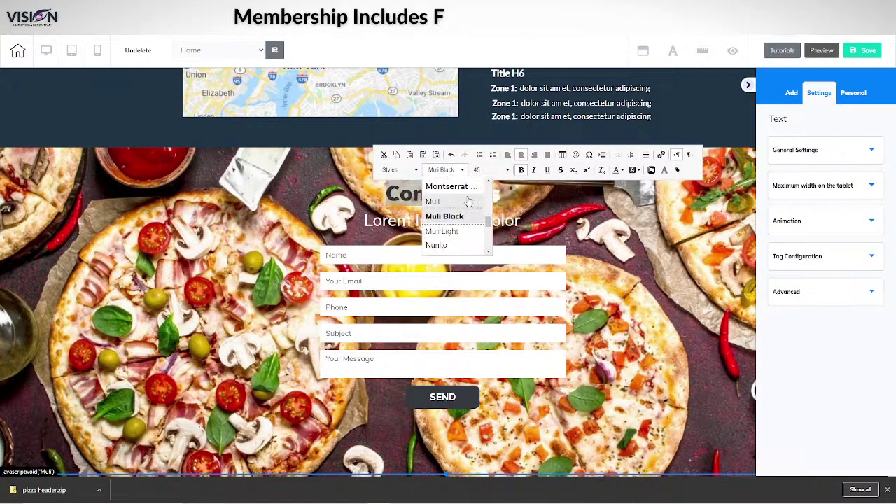
pyautogui.click(395, 170)
pyautogui.click(403, 219)
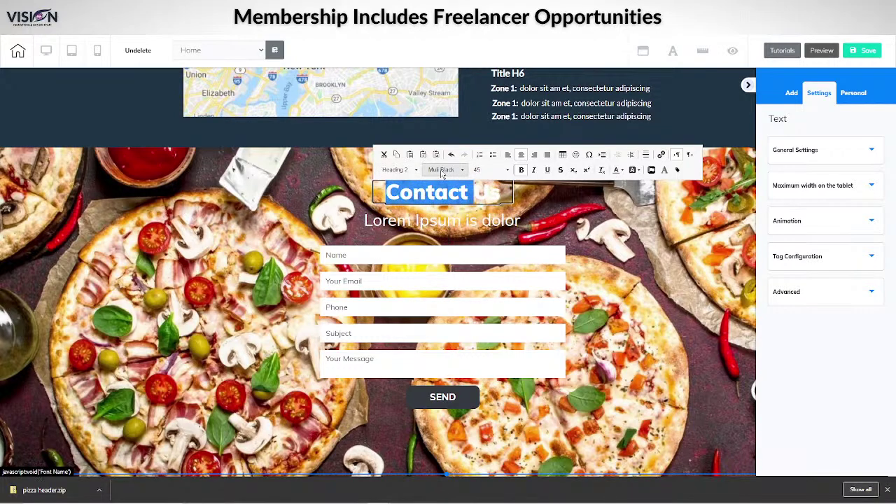
pyautogui.click(441, 169)
pyautogui.scroll(4, 455, 224)
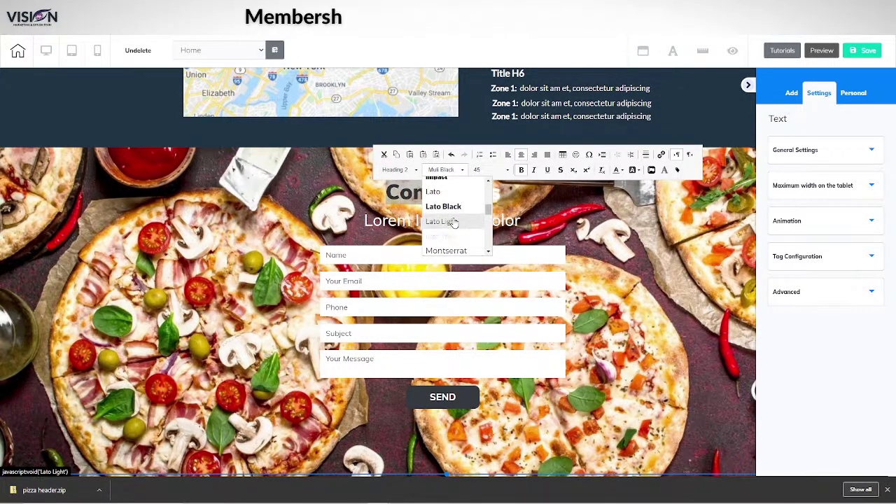
pyautogui.click(445, 253)
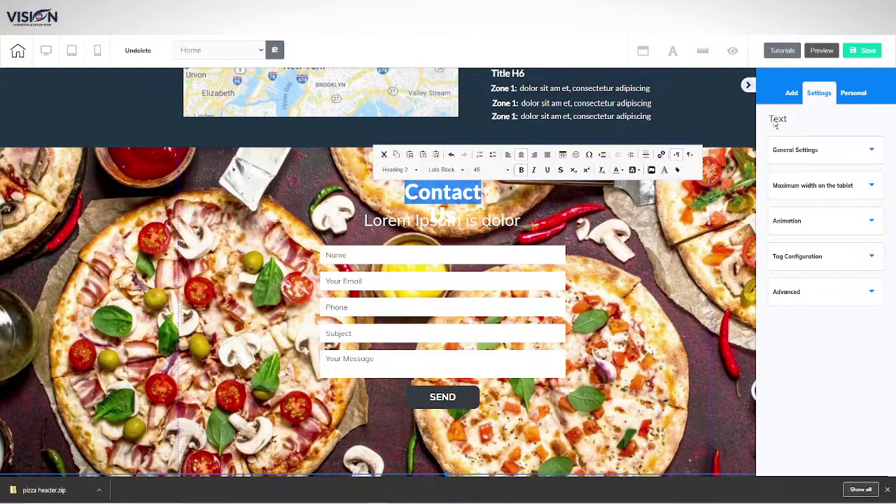
# Delete the Contact Us title from the contact form panel
pyautogui.click(424, 200)
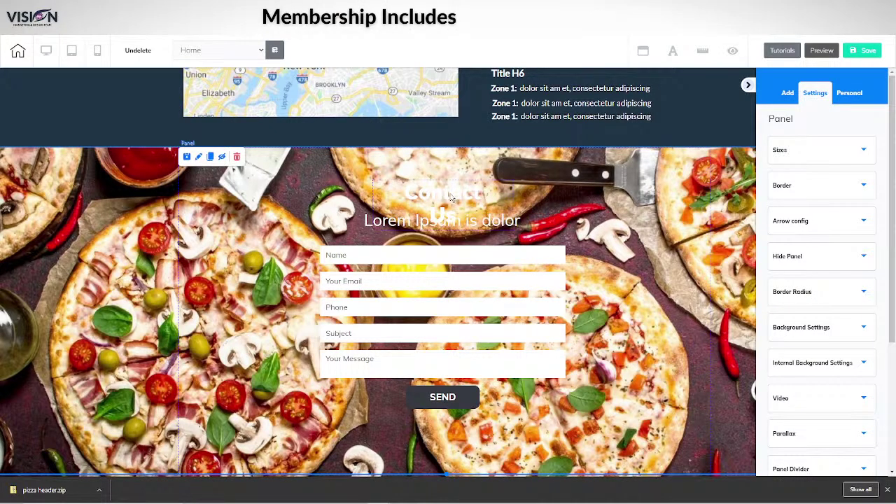
pyautogui.moveTo(452, 197); pyautogui.dragTo(497, 180)
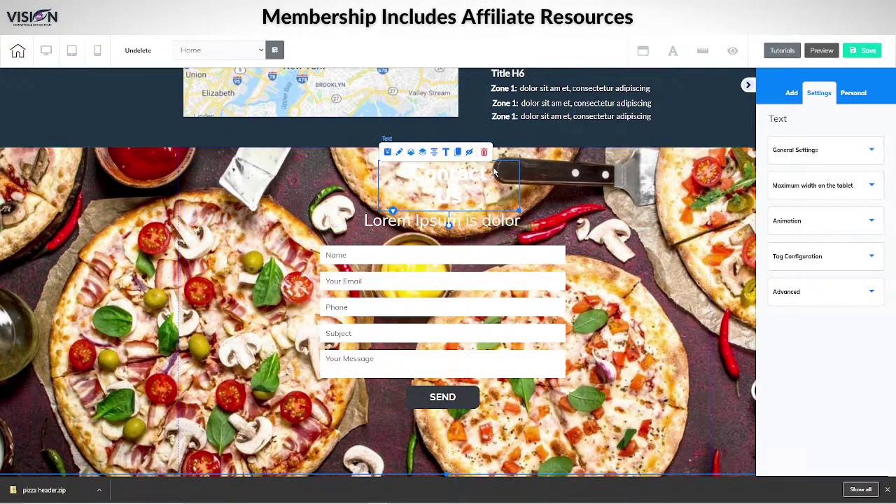
pyautogui.click(484, 152)
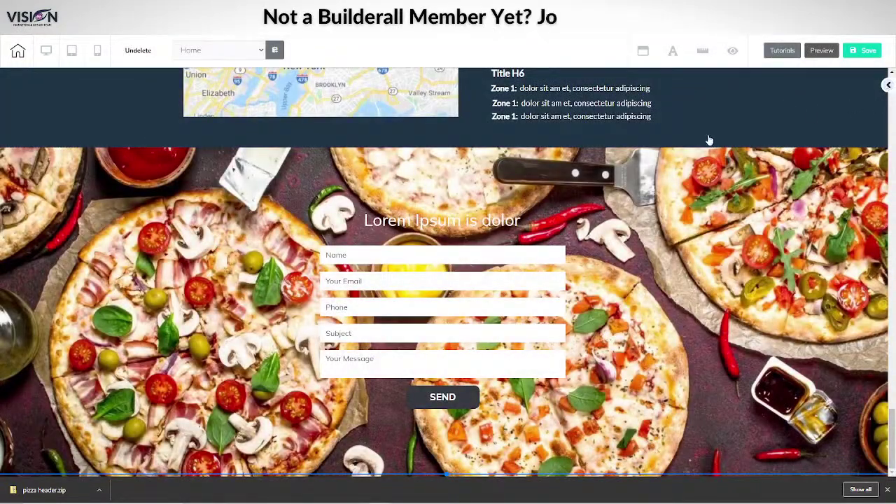
# Add a Title H2 text element above the "Lorem Ipsum is dolor" line in the contact form panel
pyautogui.click(888, 85)
pyautogui.click(794, 211)
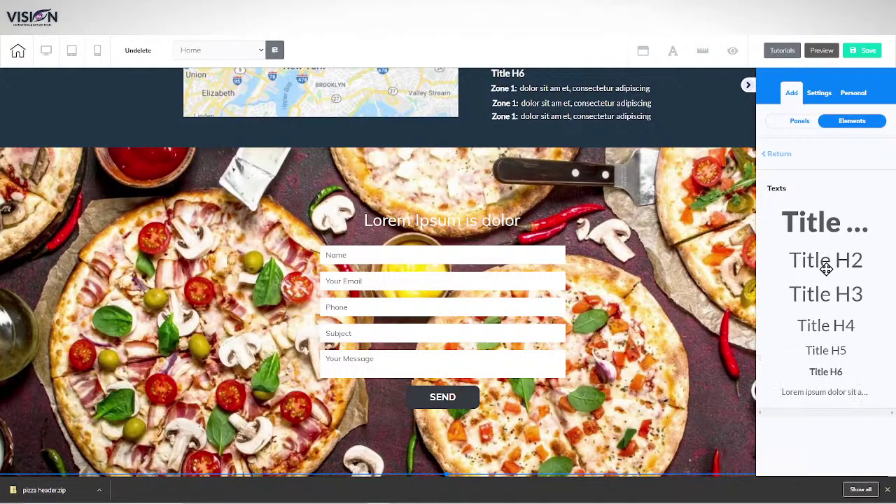
pyautogui.moveTo(829, 260); pyautogui.dragTo(416, 201)
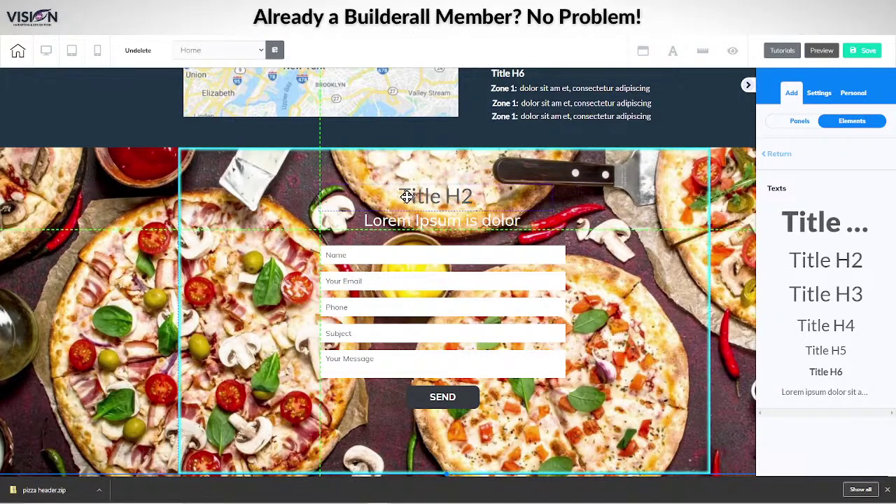
# Replace the "Title H2" placeholder text in the contact form panel with CONTACT US
pyautogui.click(400, 199)
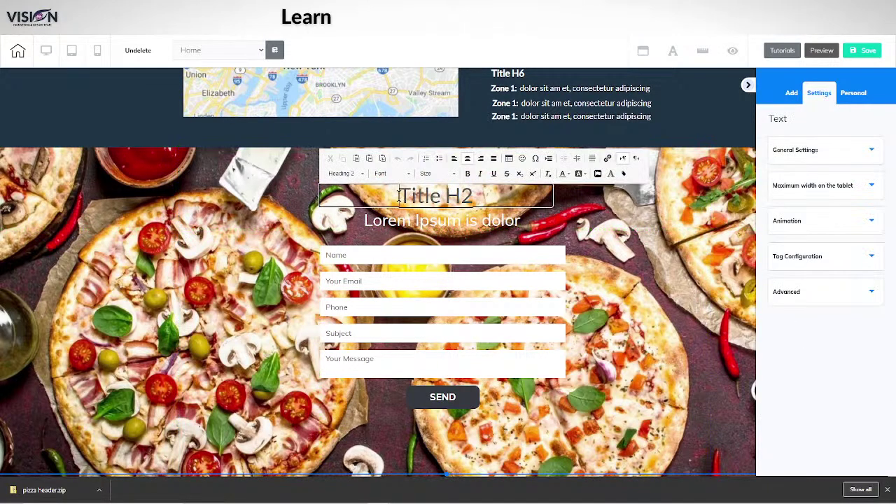
pyautogui.click(465, 224)
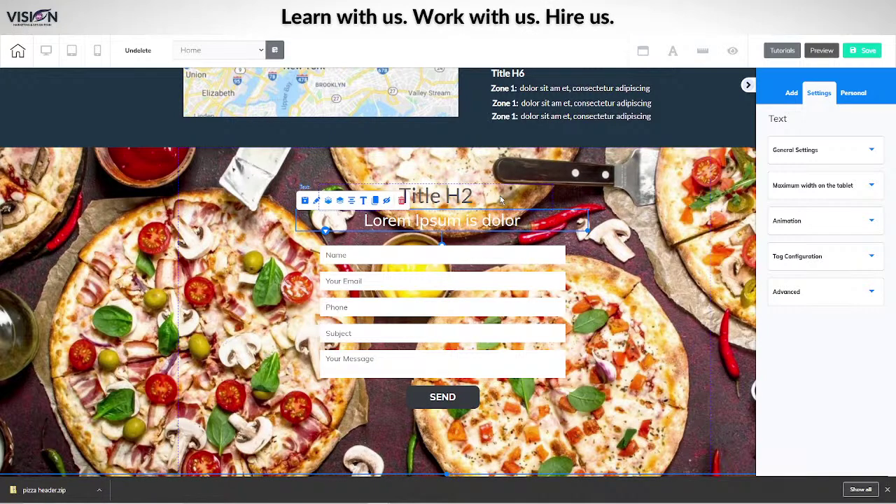
pyautogui.moveTo(475, 197); pyautogui.dragTo(393, 197)
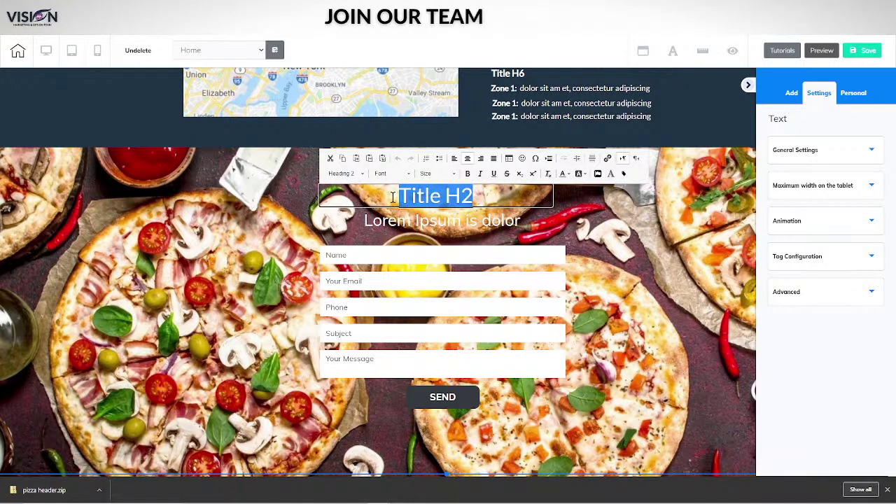
pyautogui.write('CONTACT US')
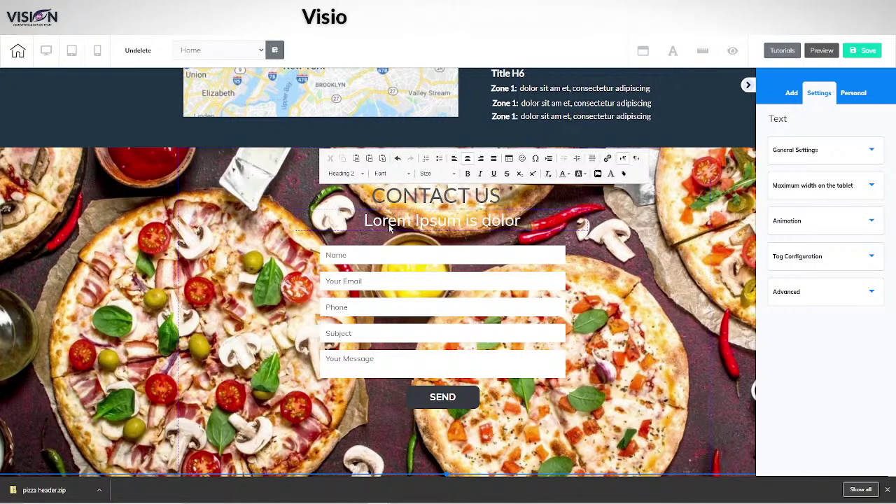
# Delete the "Lorem Ipsum is dolor" text line beneath the CONTACT US title
pyautogui.click(391, 228)
pyautogui.moveTo(405, 209); pyautogui.dragTo(396, 226)
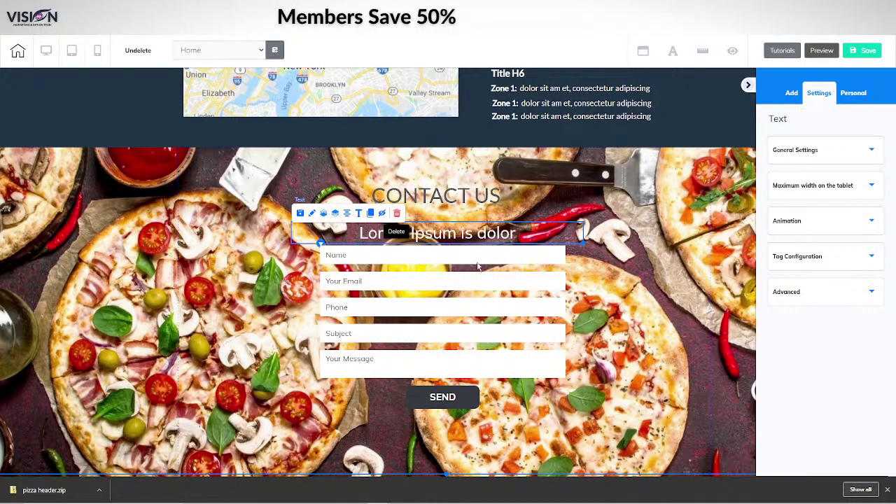
pyautogui.click(397, 213)
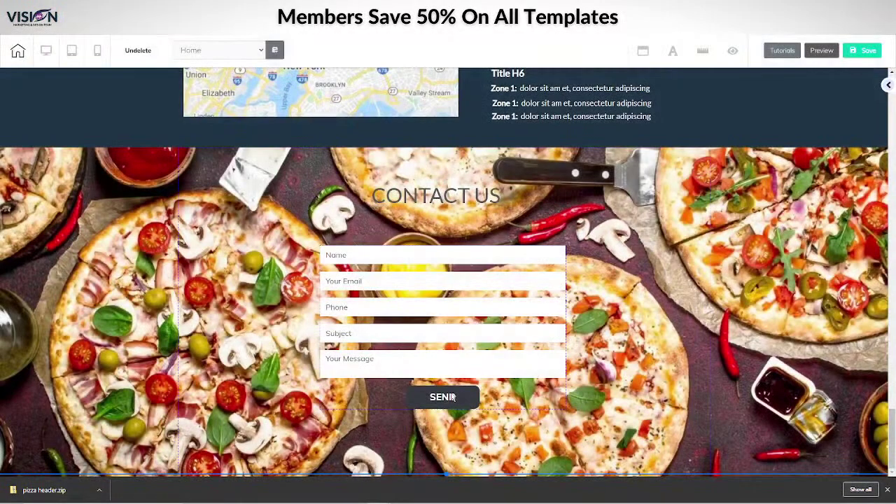
# In the contact form's size settings, set the SEND button's width to 100
pyautogui.click(416, 382)
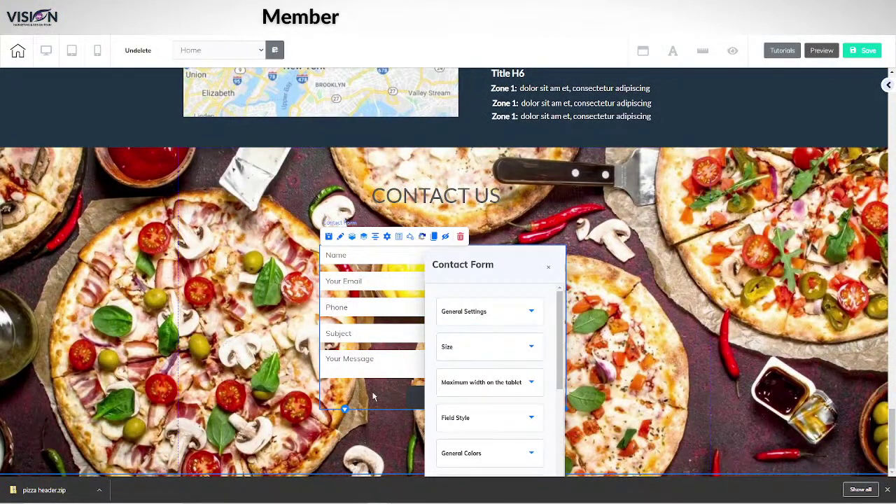
pyautogui.moveTo(508, 278); pyautogui.dragTo(805, 126)
pyautogui.click(782, 181)
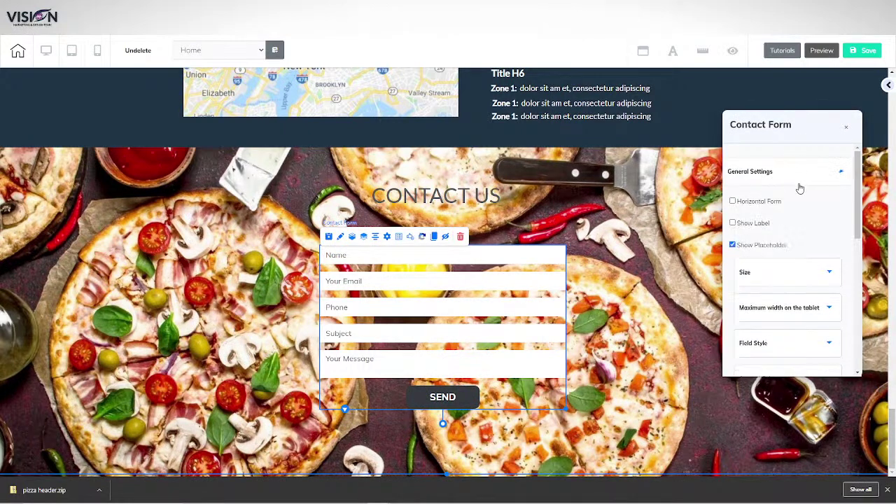
pyautogui.click(784, 283)
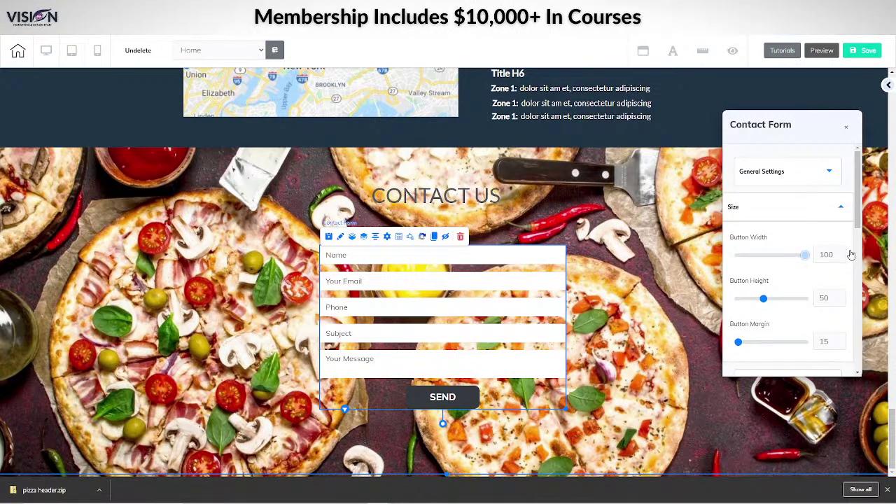
pyautogui.moveTo(851, 254); pyautogui.dragTo(851, 255)
# Set all four round border corner values of the contact form to 0
pyautogui.scroll(-4, 776, 336)
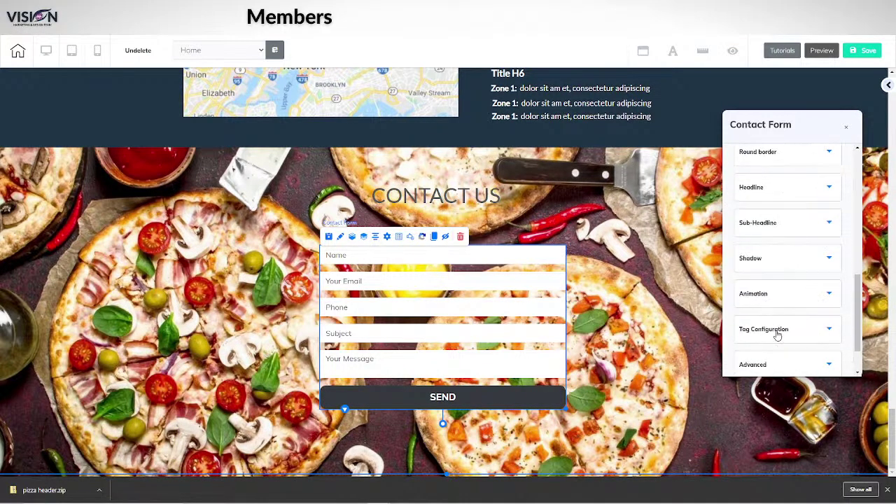
pyautogui.scroll(2, 770, 283)
pyautogui.click(776, 246)
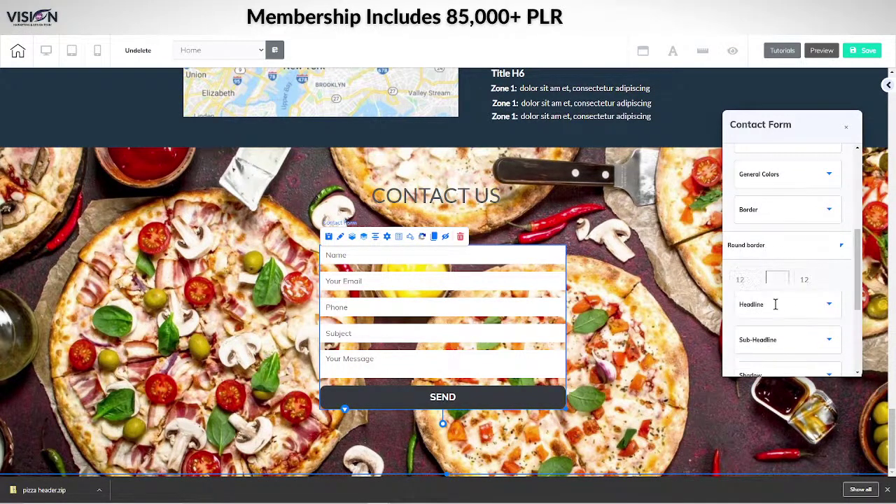
pyautogui.write('0')
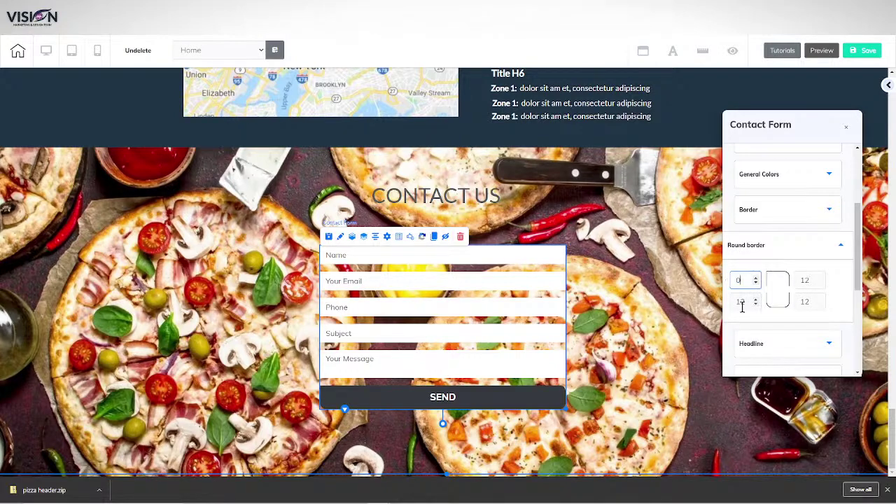
pyautogui.doubleClick(745, 301)
pyautogui.write('0')
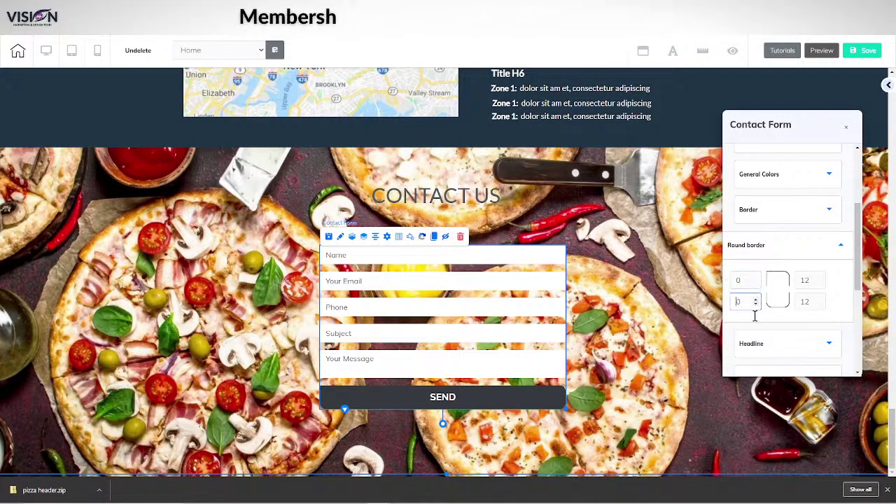
pyautogui.doubleClick(812, 280)
pyautogui.write('0')
pyautogui.doubleClick(805, 301)
pyautogui.write('0')
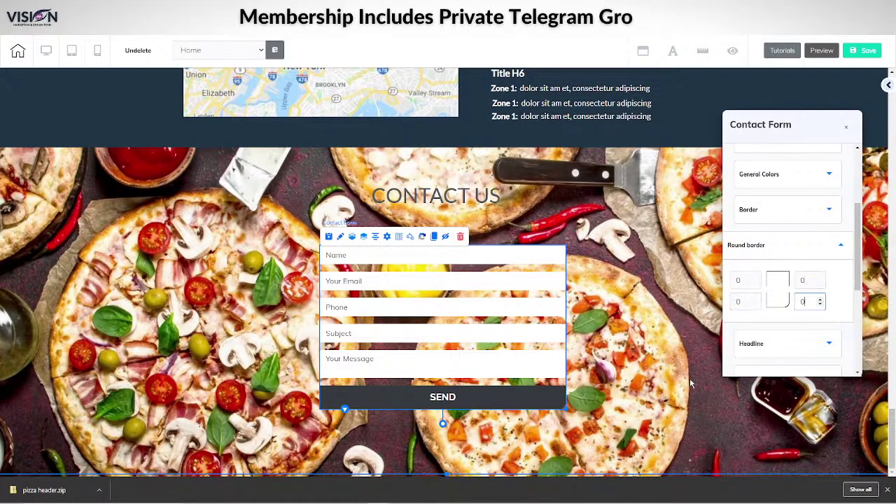
# Move the contact form up closer to the CONTACT US title and centre it horizontally in the panel
pyautogui.click(602, 408)
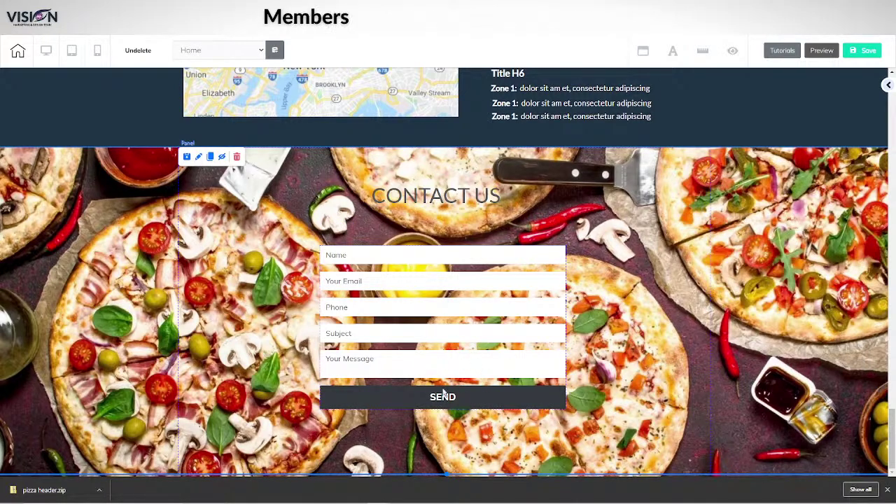
pyautogui.moveTo(449, 371); pyautogui.dragTo(444, 352)
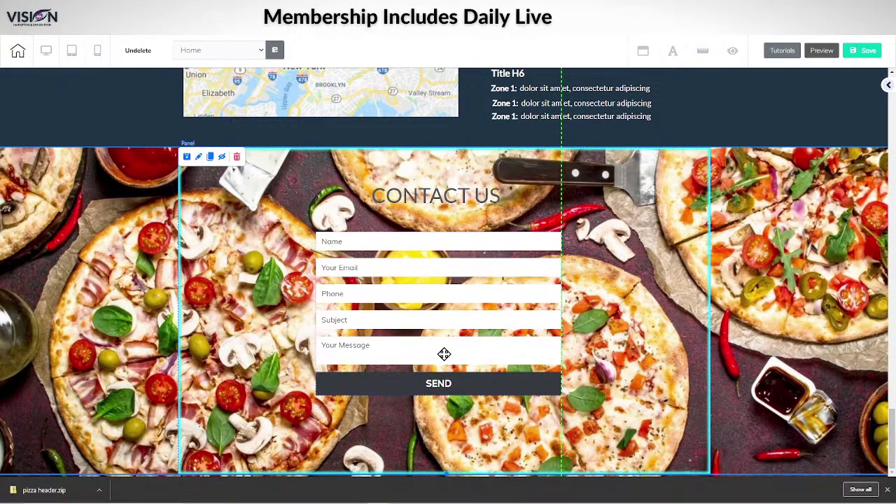
pyautogui.click(371, 223)
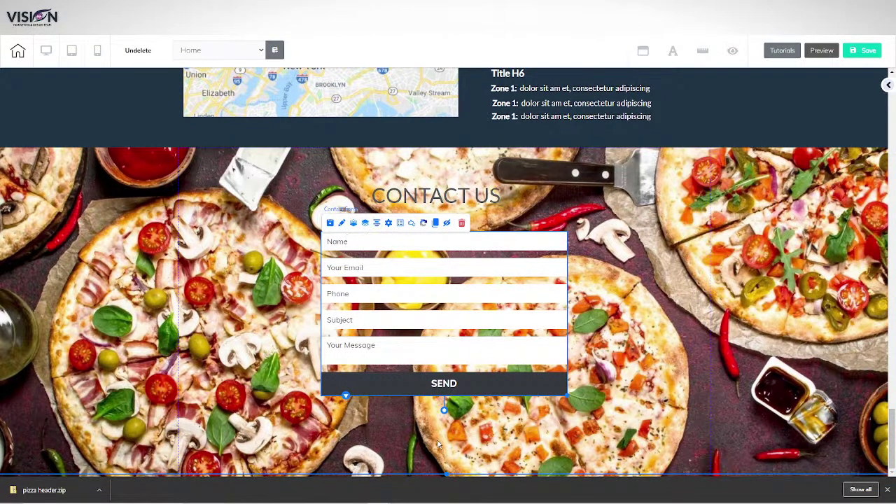
# Activate an anchor on the contact form panel and name it "contact"
pyautogui.click(201, 208)
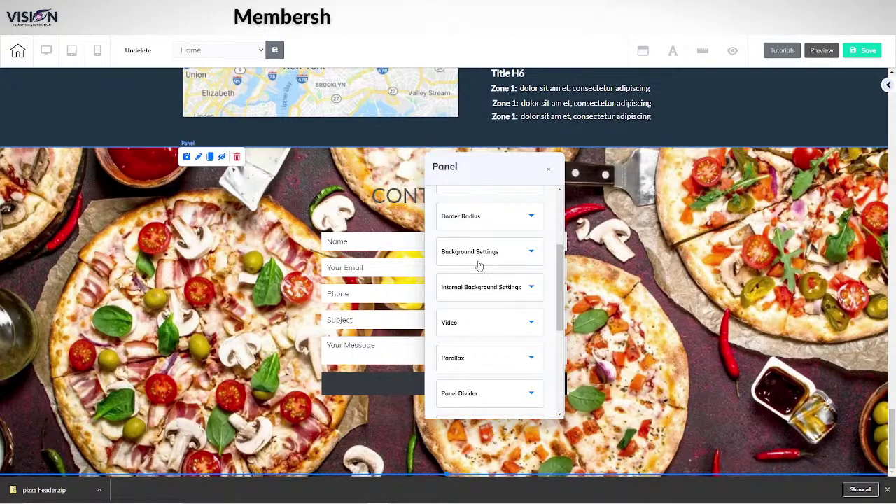
pyautogui.scroll(-5, 468, 358)
pyautogui.click(469, 321)
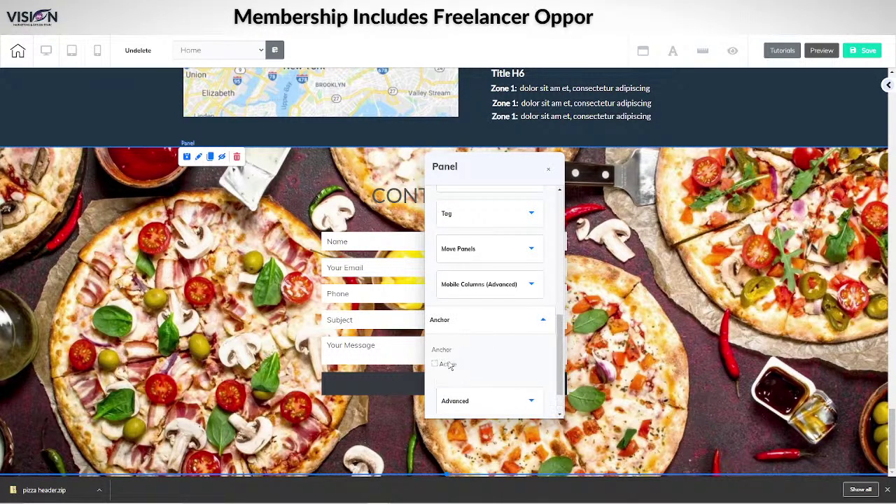
pyautogui.click(435, 364)
pyautogui.click(483, 390)
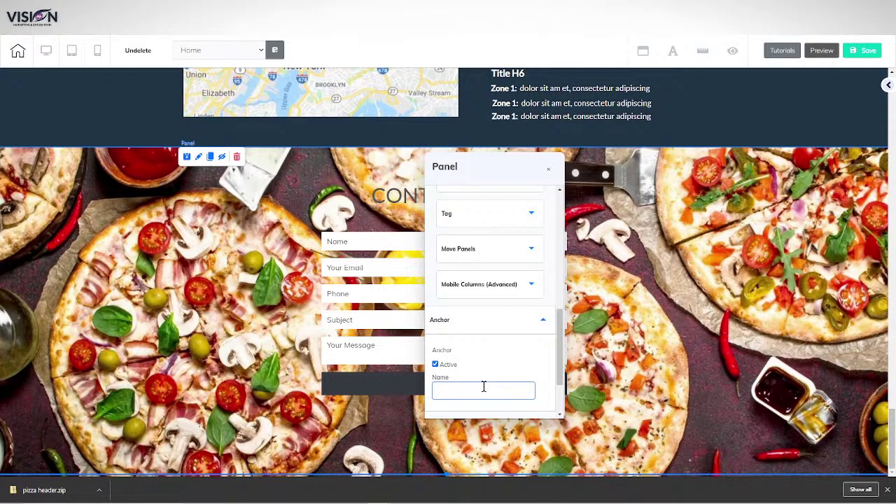
pyautogui.write('contact')
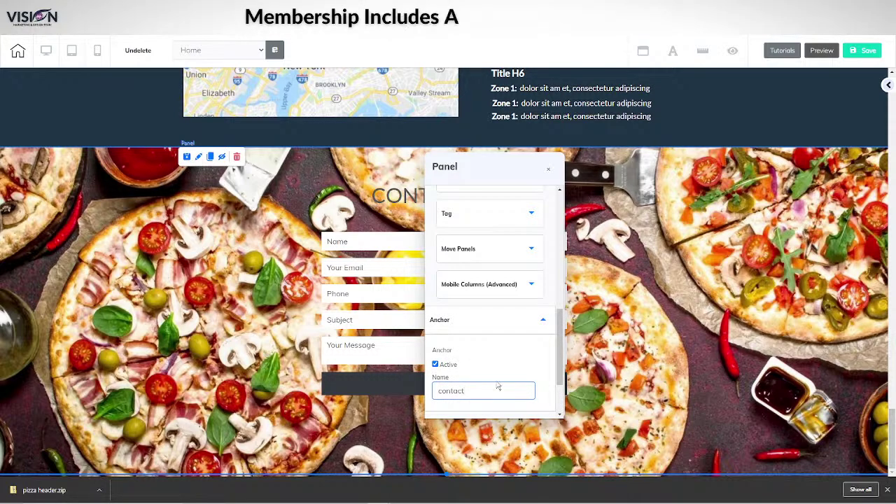
pyautogui.click(548, 169)
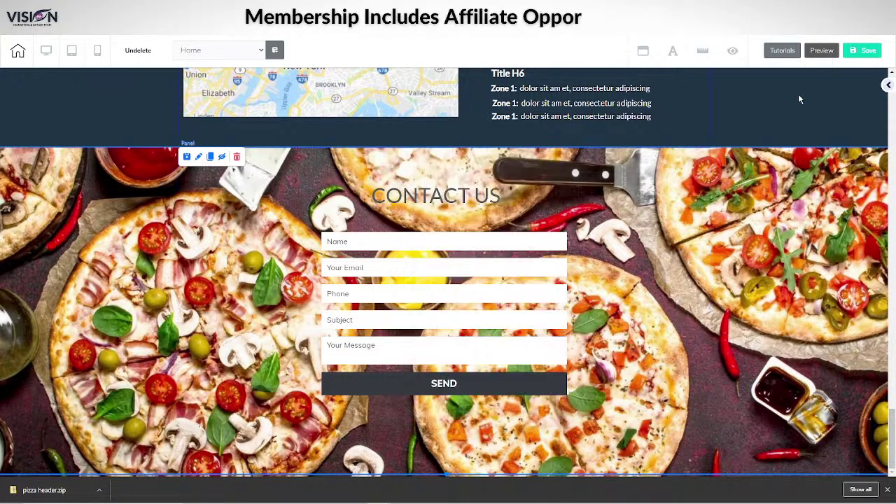
# Save and publish the website, and exit the page editor with the changes saved
pyautogui.click(867, 51)
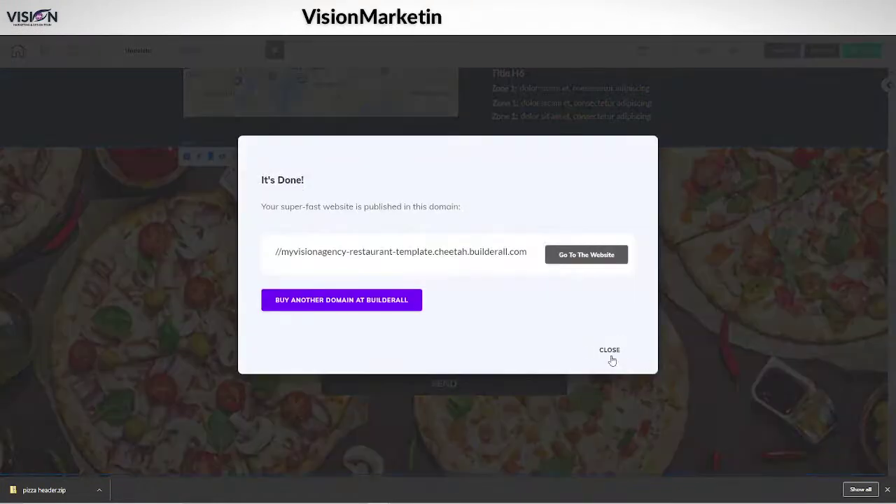
pyautogui.click(610, 350)
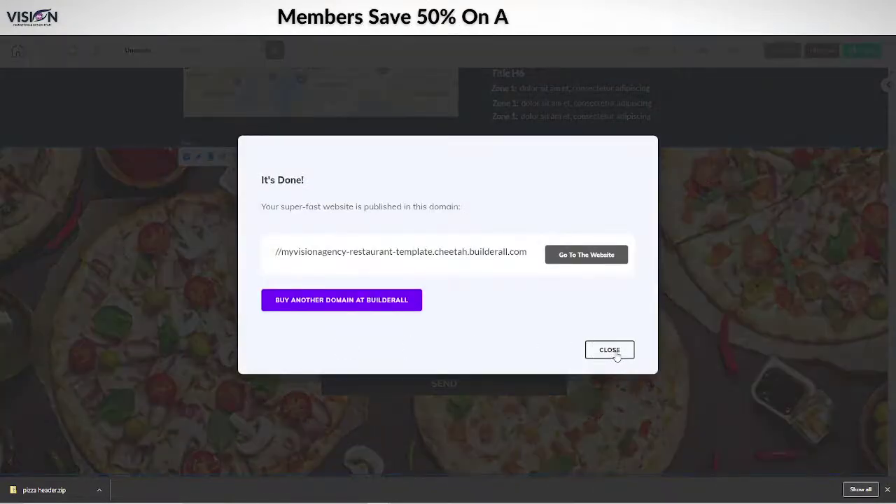
pyautogui.click(609, 350)
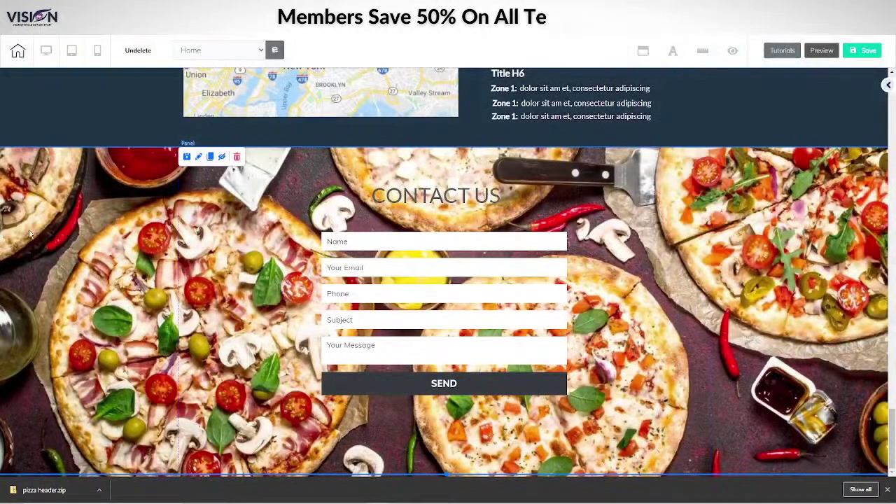
pyautogui.click(17, 52)
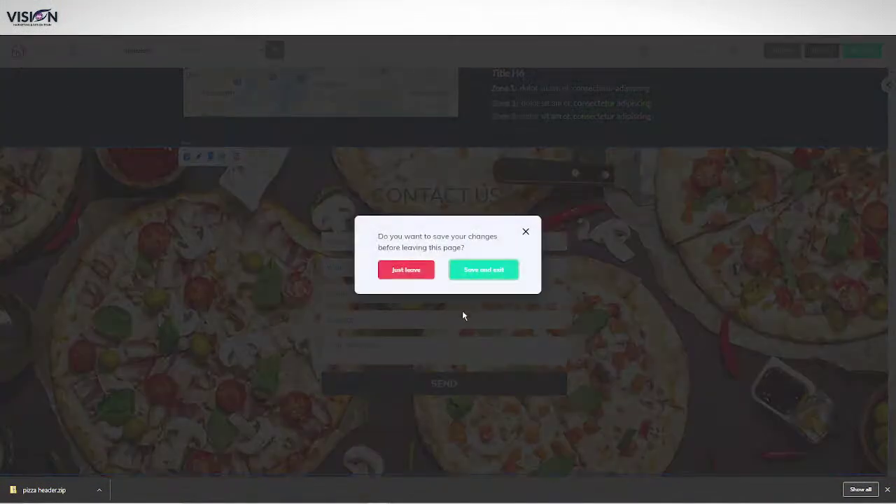
pyautogui.click(485, 271)
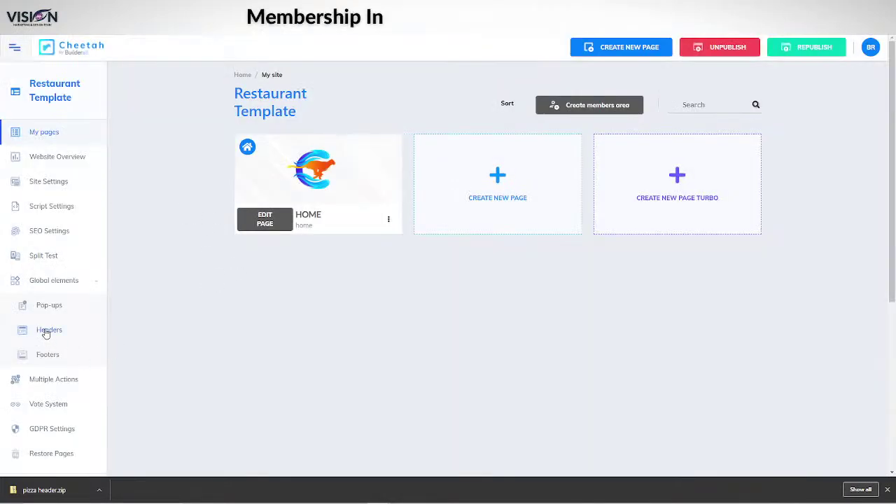
# Open the site's Main header for editing and bring up the item settings of its navigation menu
pyautogui.click(46, 331)
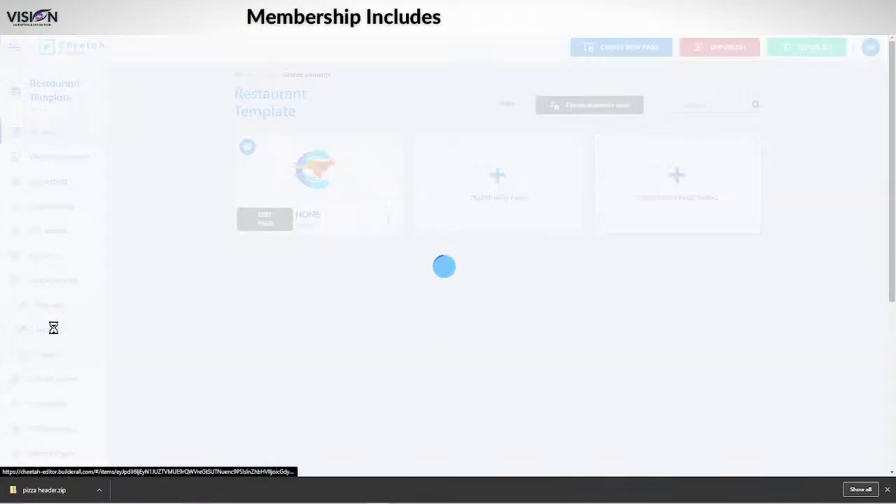
pyautogui.click(362, 154)
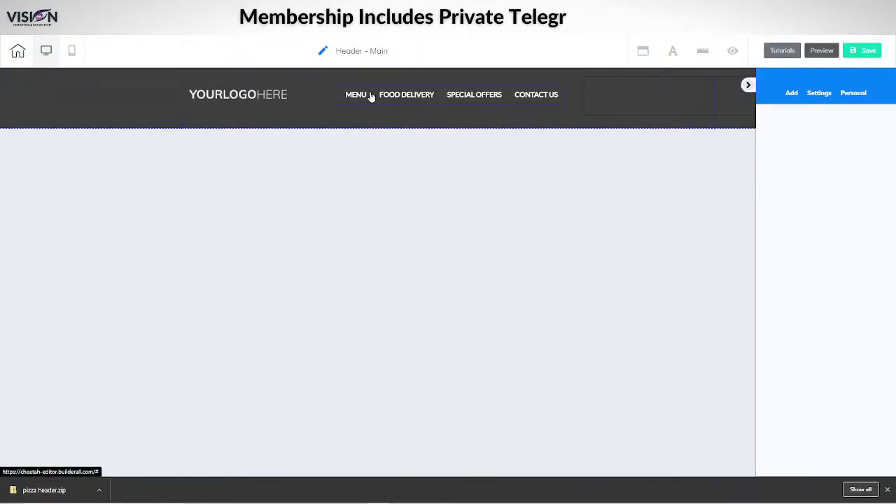
pyautogui.click(372, 96)
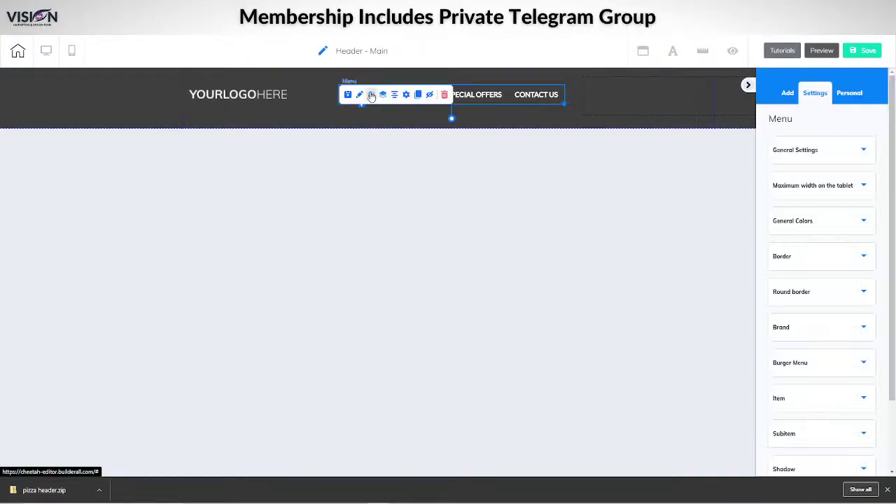
pyautogui.click(406, 96)
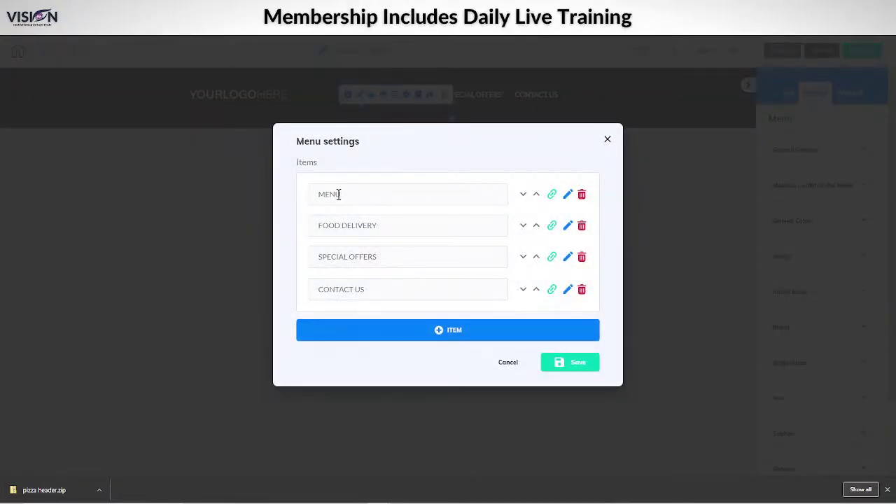
# Link the MENU item to the Home page anchor named Menu
pyautogui.click(552, 195)
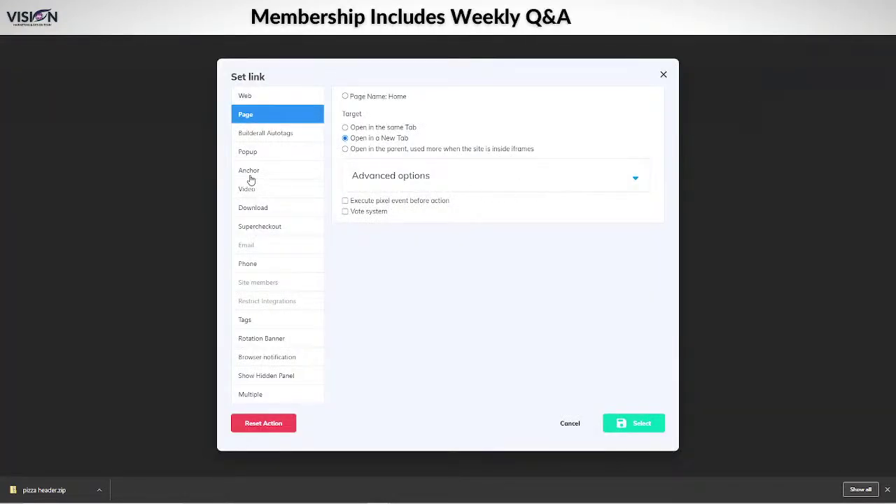
pyautogui.click(250, 173)
pyautogui.click(347, 97)
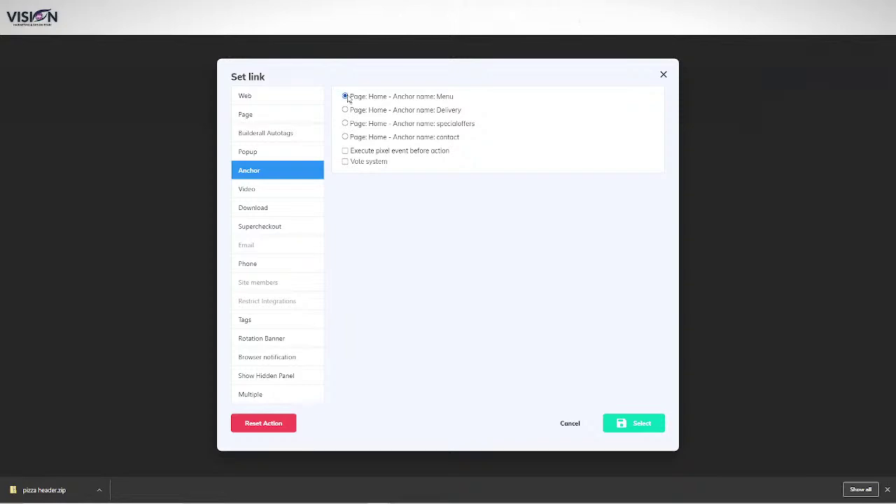
pyautogui.click(616, 424)
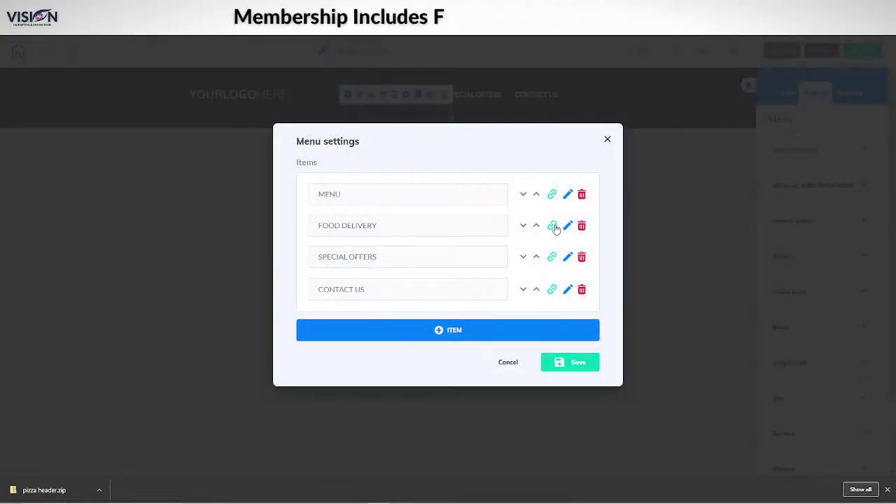
# Link the FOOD DELIVERY item to the Home page anchor Delivery and the SPECIAL OFFERS item to the anchor specialoffers
pyautogui.click(552, 225)
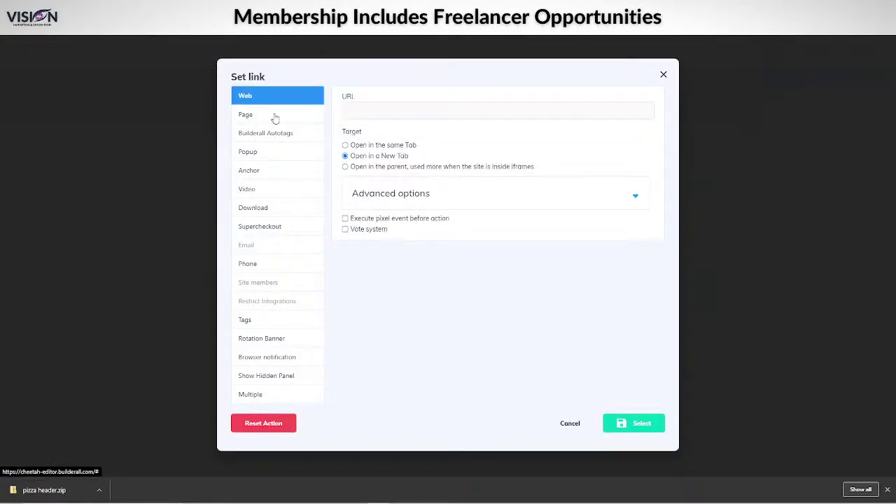
pyautogui.click(260, 170)
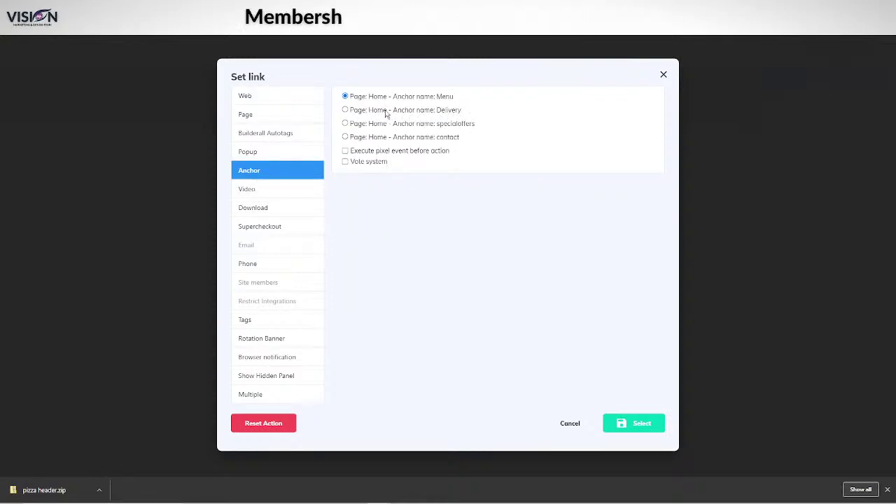
pyautogui.click(633, 425)
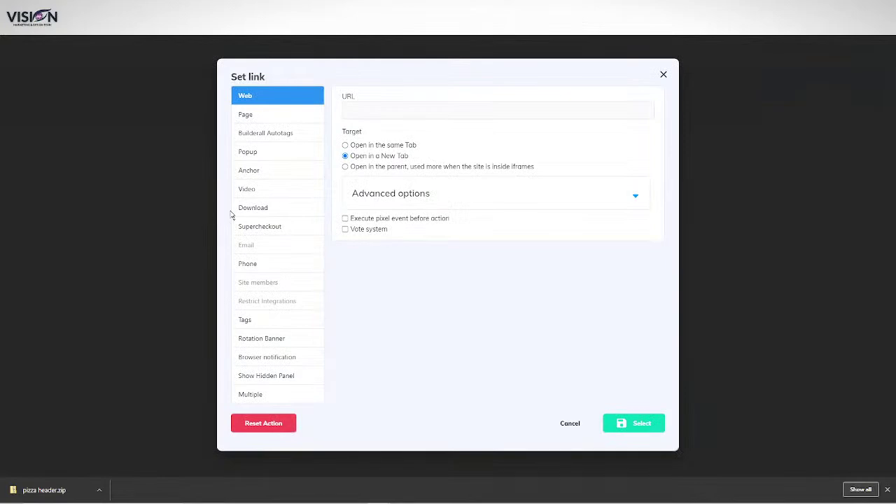
pyautogui.click(259, 172)
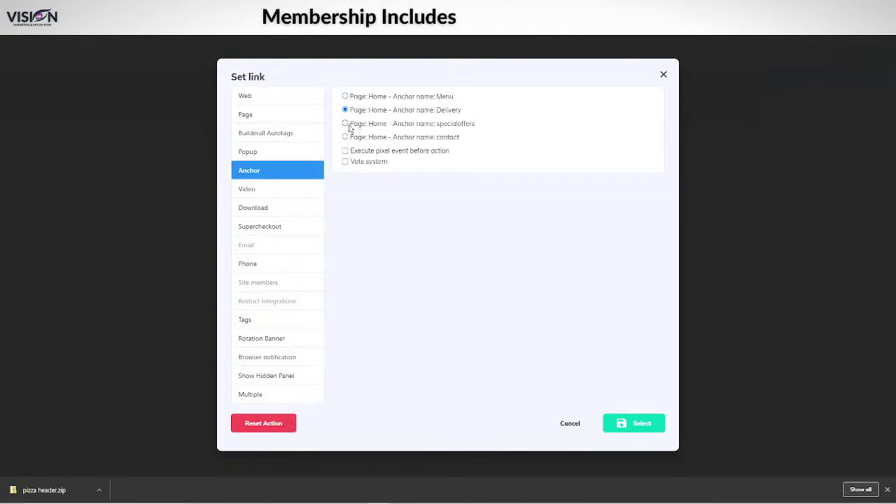
pyautogui.click(632, 427)
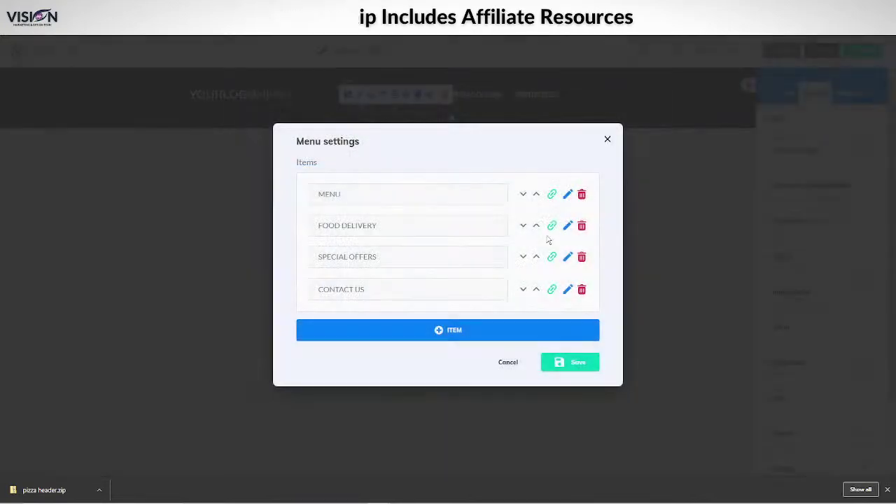
# Link the CONTACT US item to the Home page anchor named contact and save the menu settings
pyautogui.click(553, 290)
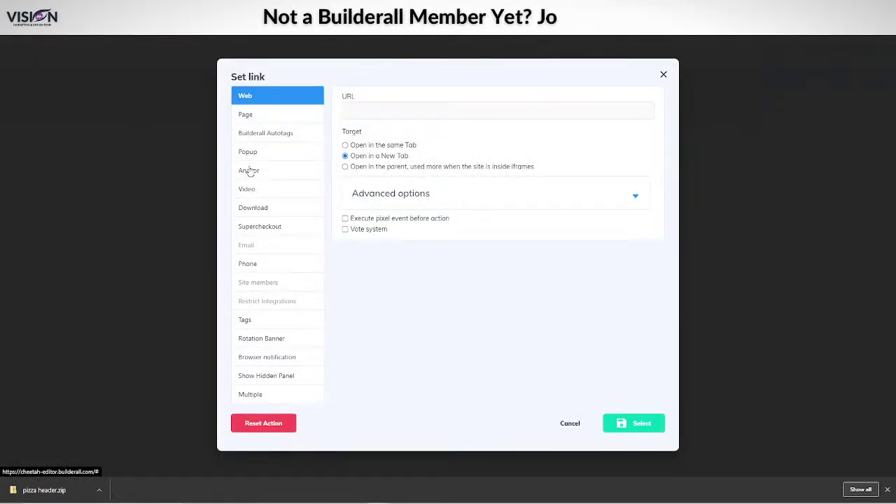
pyautogui.click(250, 172)
pyautogui.click(361, 137)
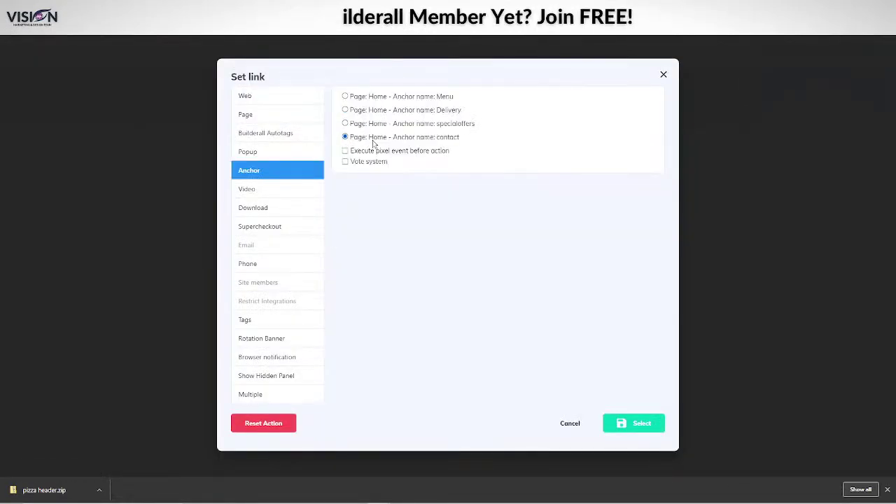
pyautogui.click(630, 415)
pyautogui.click(597, 370)
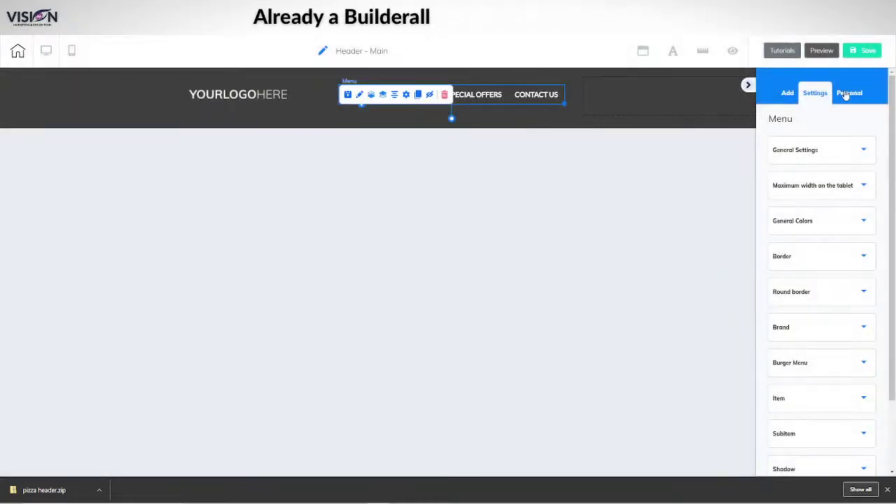
# Save the edited Main header, return to the site's page list and republish the site
pyautogui.click(865, 51)
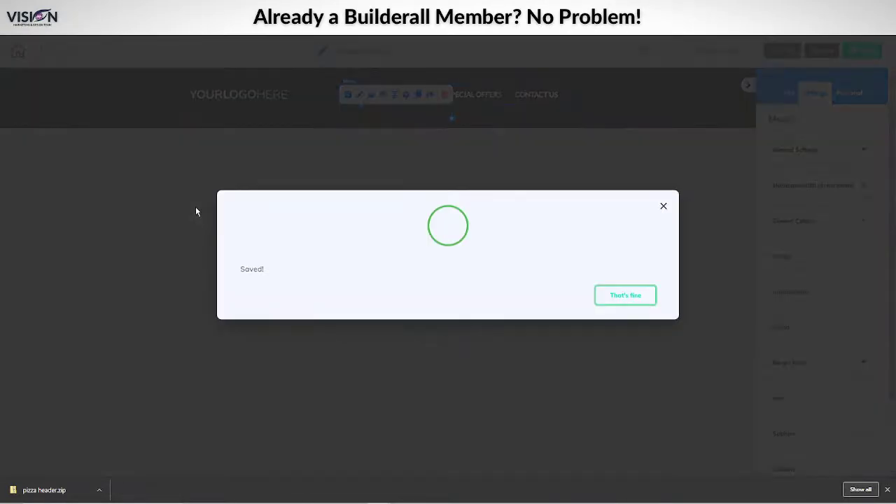
pyautogui.click(623, 296)
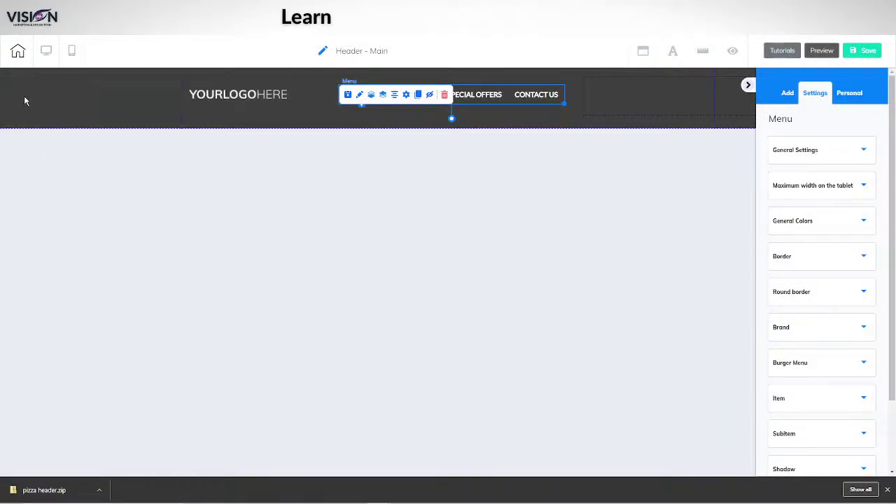
pyautogui.click(17, 52)
pyautogui.click(477, 272)
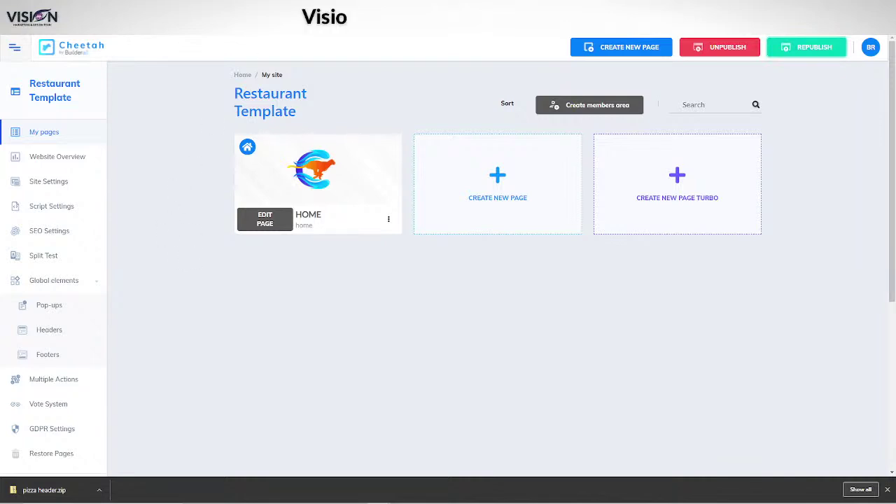
# Open the live Home page and test the MENU, FOOD DELIVERY, SPECIAL OFFERS and CONTACT US links in its header
pyautogui.click(389, 219)
pyautogui.click(359, 280)
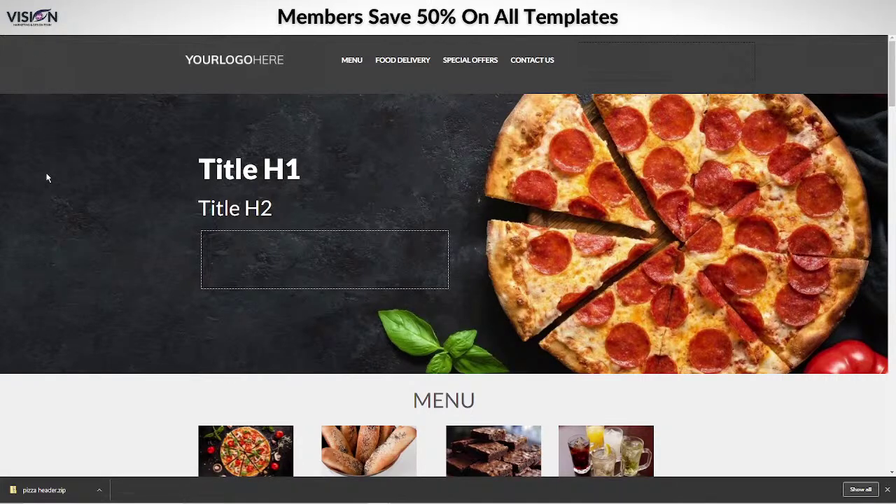
pyautogui.click(352, 64)
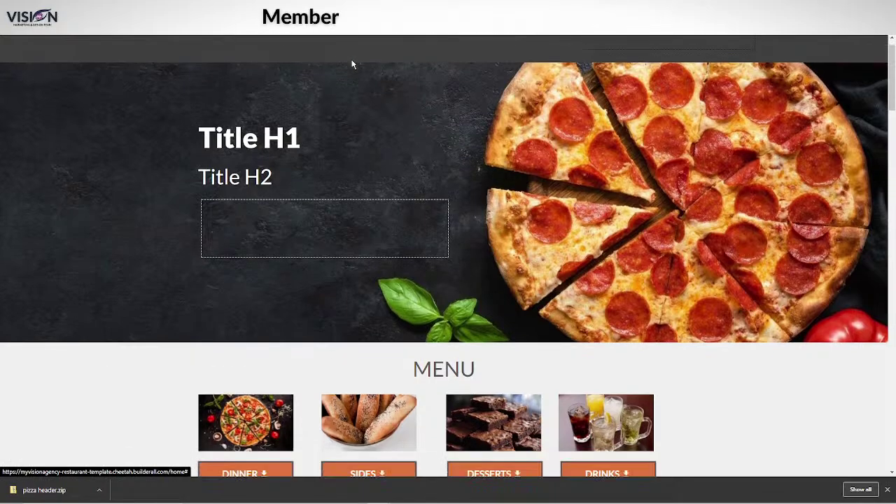
pyautogui.scroll(5, 422, 102)
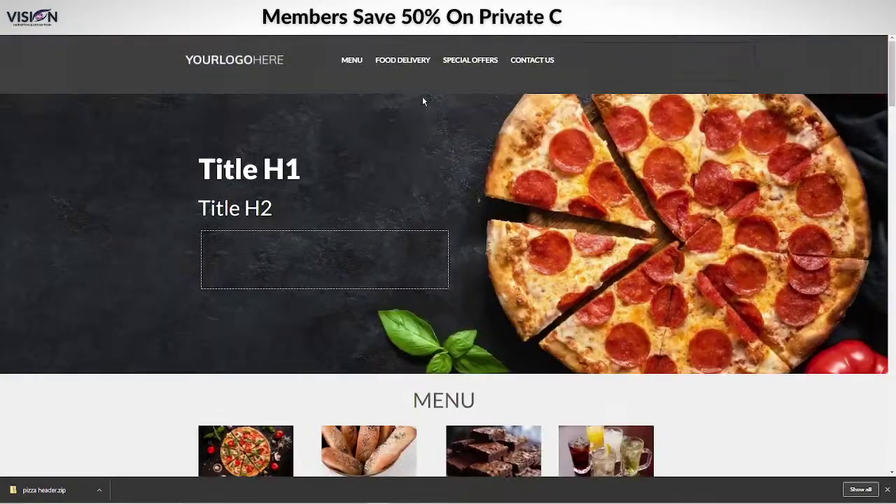
pyautogui.click(403, 63)
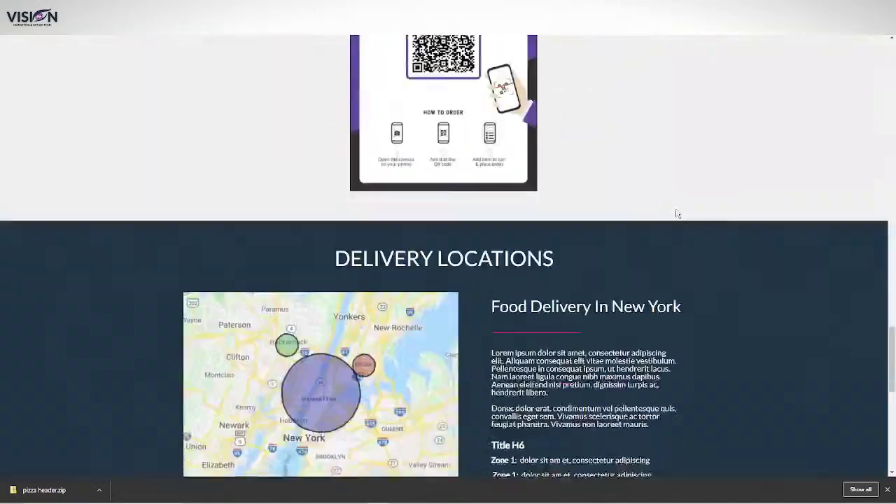
pyautogui.scroll(10, 577, 165)
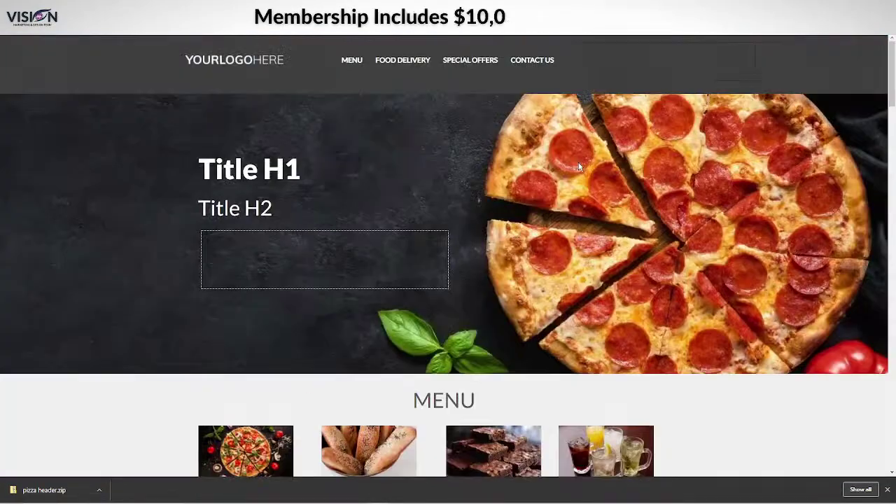
pyautogui.click(470, 61)
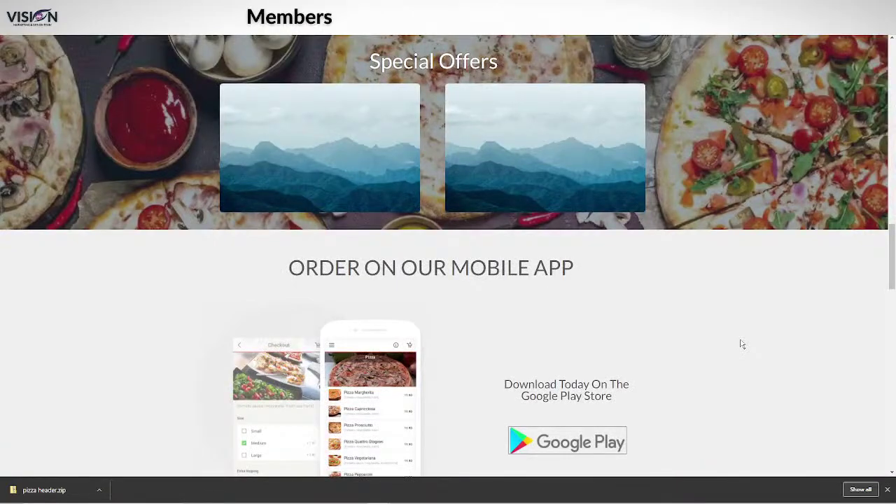
pyautogui.scroll(10, 742, 344)
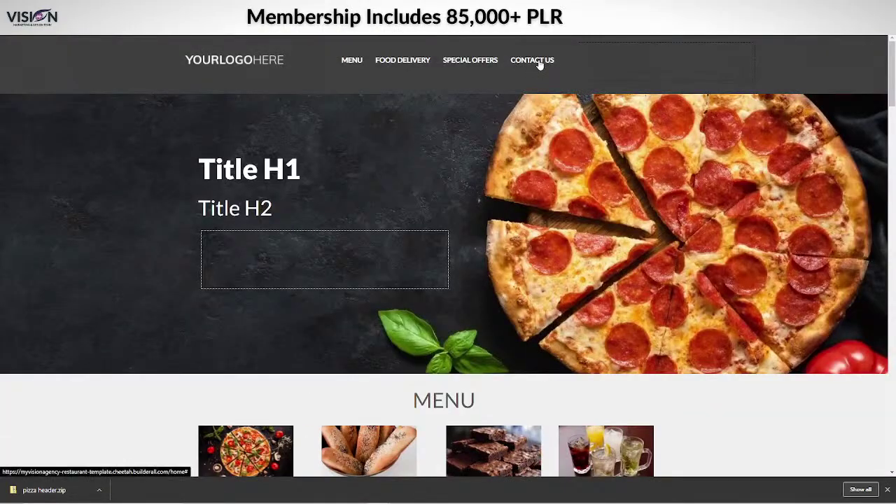
pyautogui.click(532, 61)
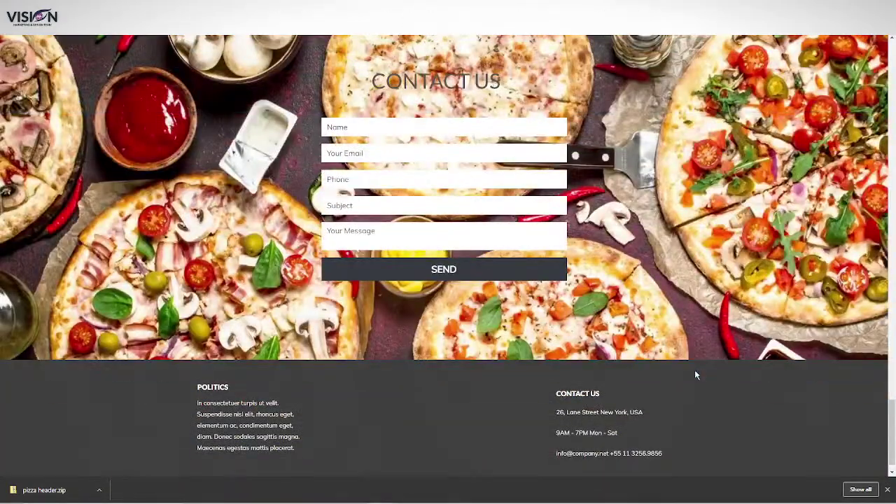
pyautogui.scroll(15, 695, 375)
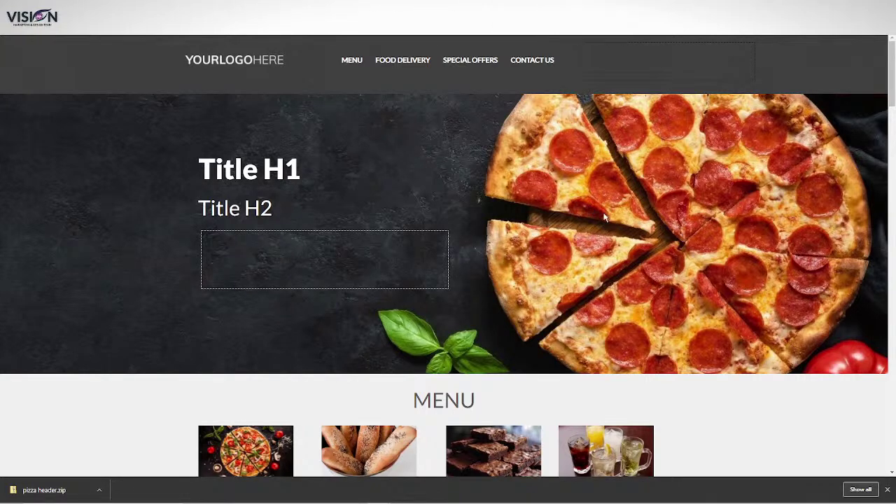
pyautogui.scroll(-1, 581, 273)
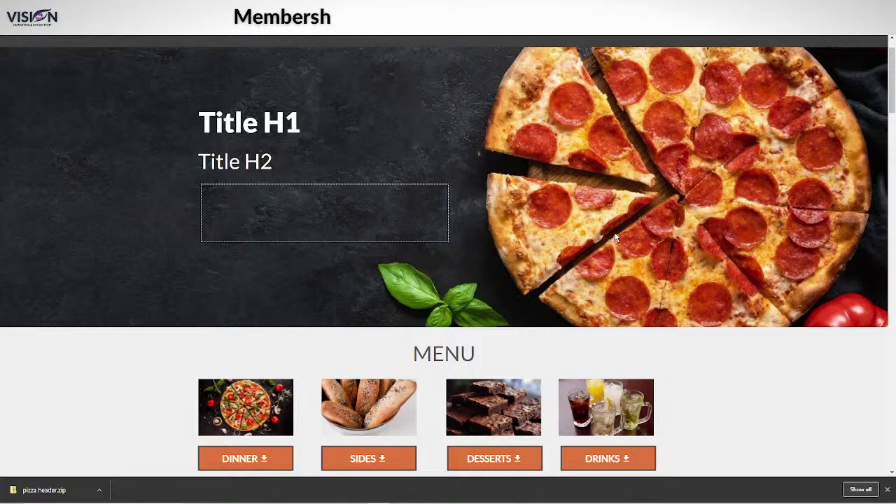
pyautogui.scroll(-2, 709, 400)
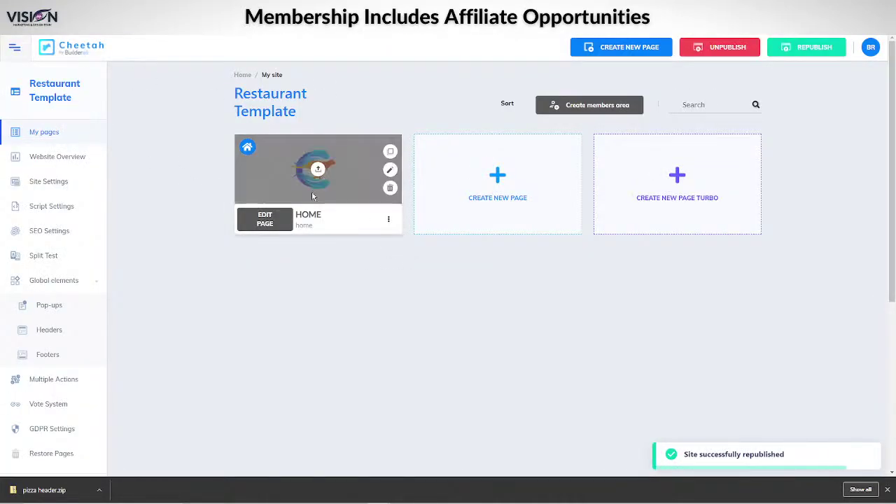
# In the site settings, change the title to "Pizza Restaurant Template" and the address URL to "pizza-restaurant-template"
pyautogui.click(47, 181)
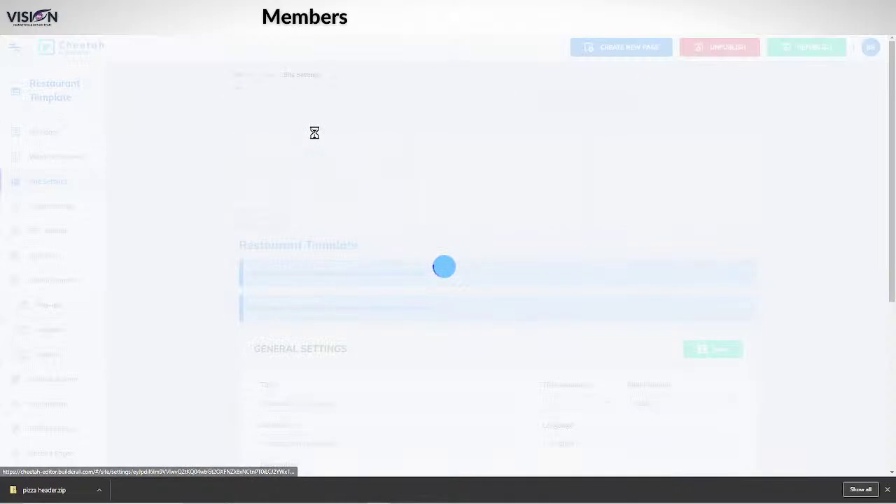
pyautogui.click(265, 253)
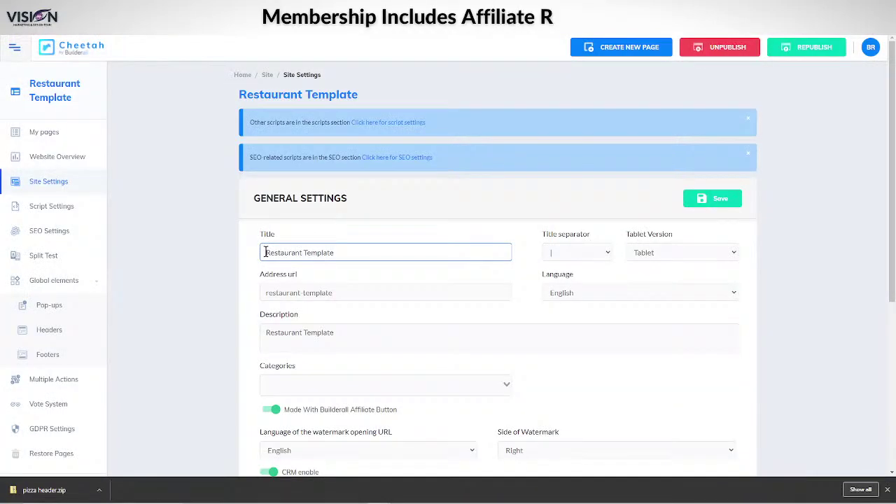
pyautogui.write('Pizza')
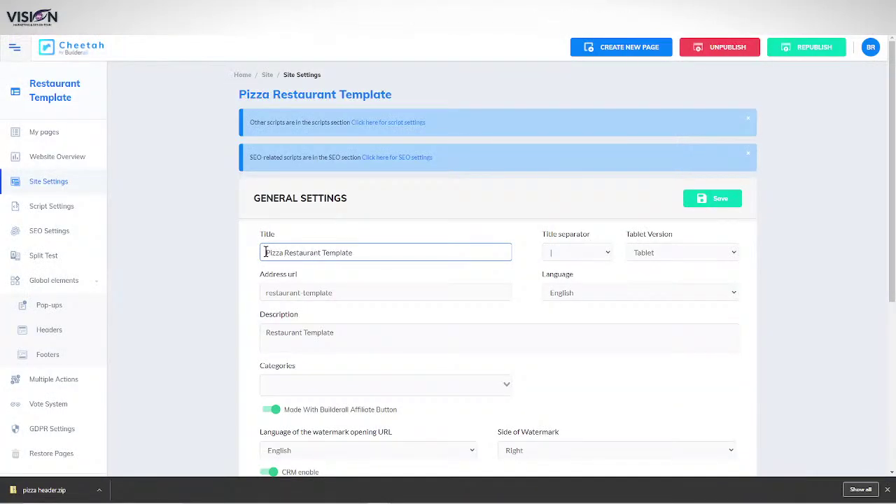
pyautogui.click(264, 292)
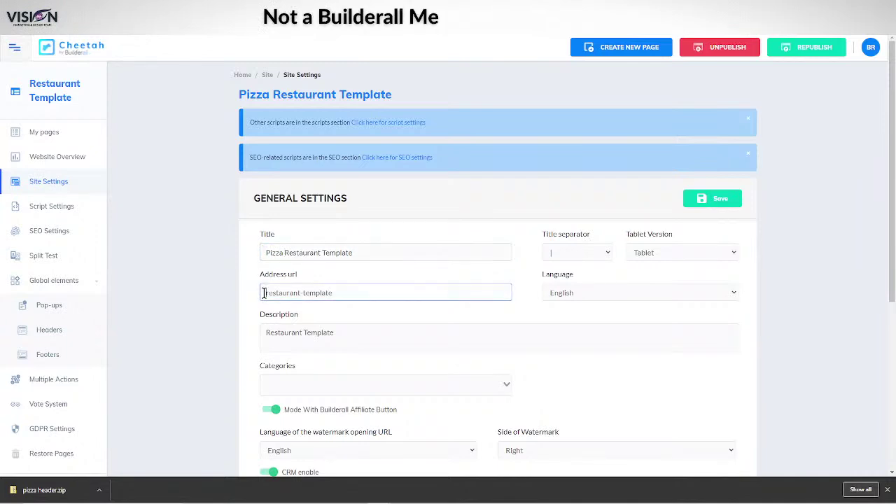
pyautogui.write('pizza')
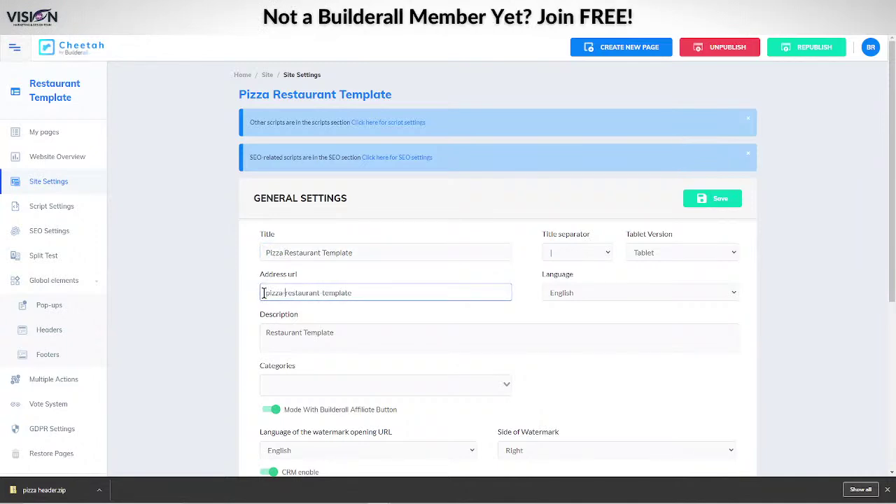
pyautogui.write('-')
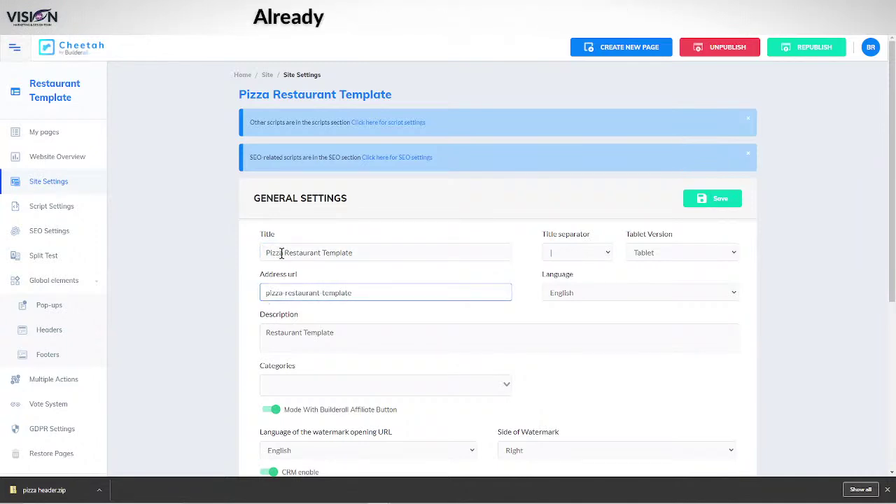
# Add the title's word "Pizza" to the start of the site description and save the general settings
pyautogui.moveTo(283, 252); pyautogui.dragTo(264, 252)
pyautogui.hotkey('ctrl', 'c')
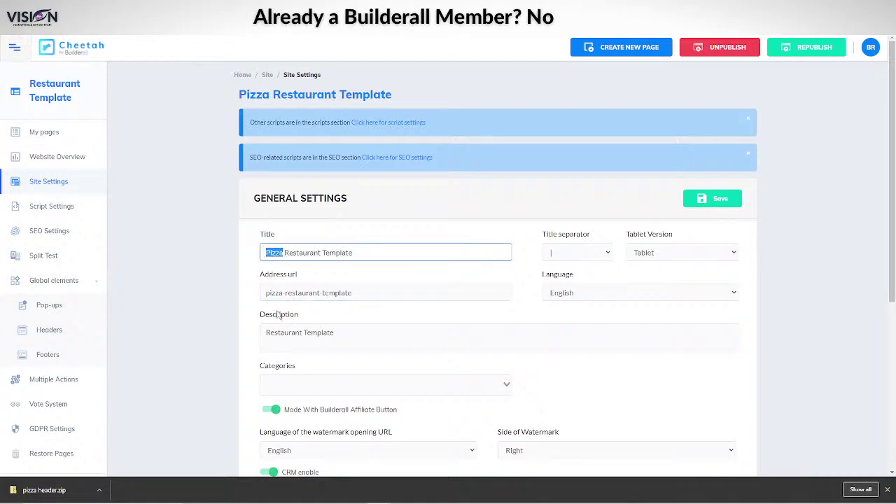
pyautogui.click(266, 332)
pyautogui.hotkey('ctrl', 'v')
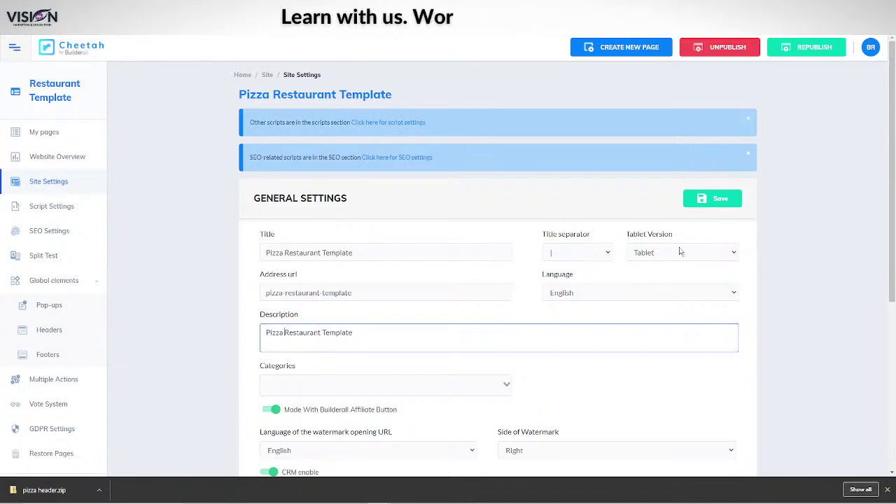
pyautogui.click(712, 198)
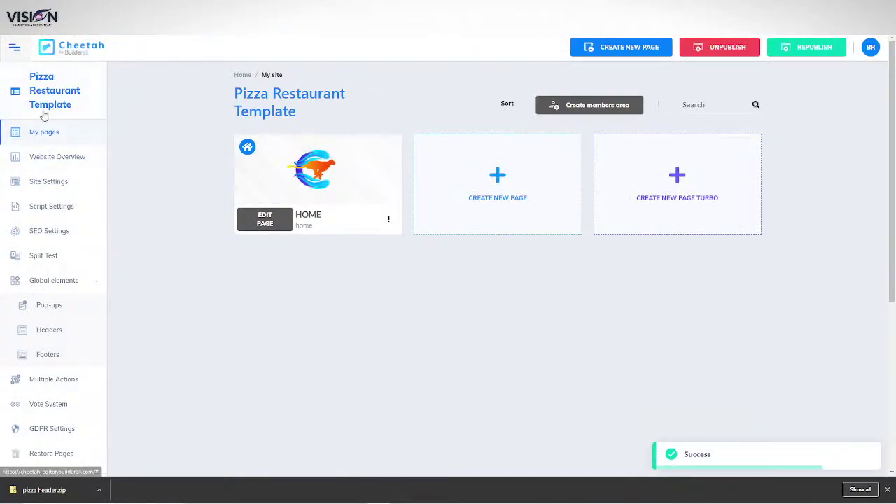
# Return to the list of all websites and start a new site category named "Restaurant Templates"
pyautogui.click(71, 52)
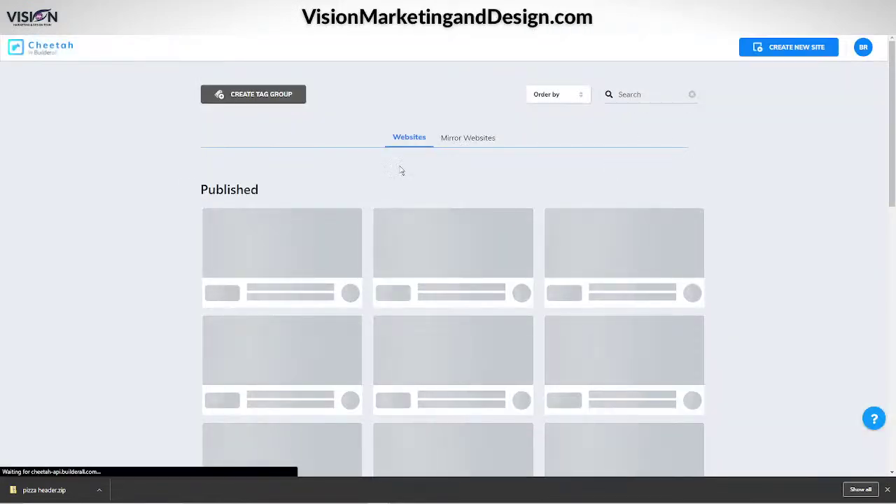
pyautogui.click(494, 94)
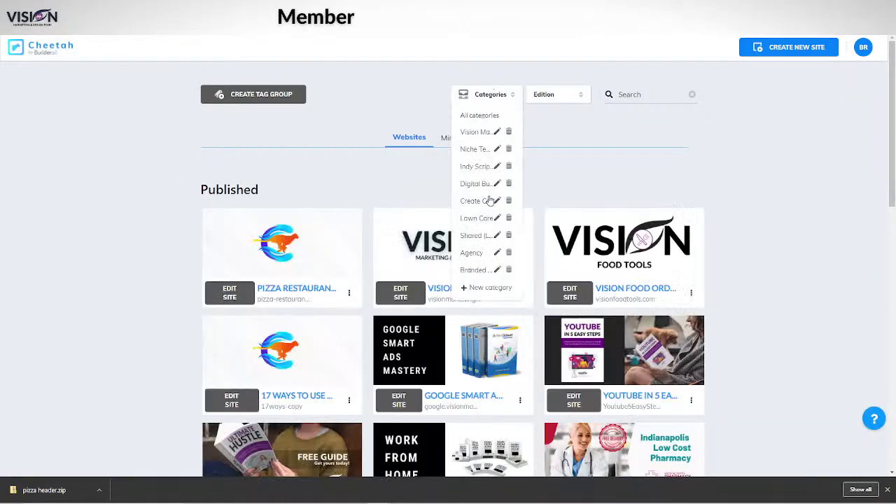
pyautogui.click(480, 288)
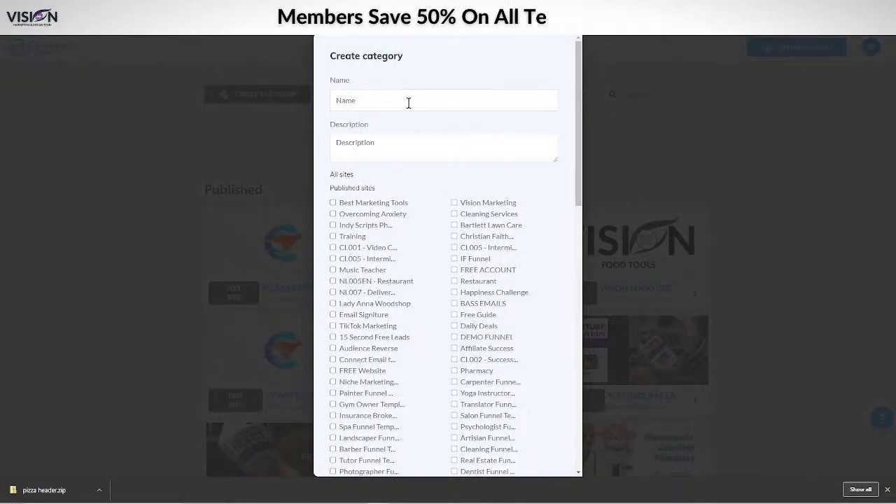
pyautogui.click(409, 103)
pyautogui.write('Restaurant Tem')
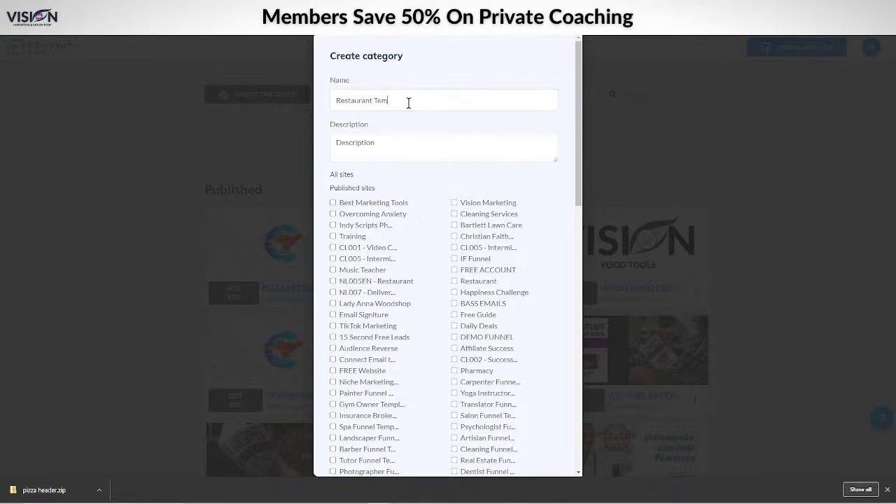
pyautogui.write('plates')
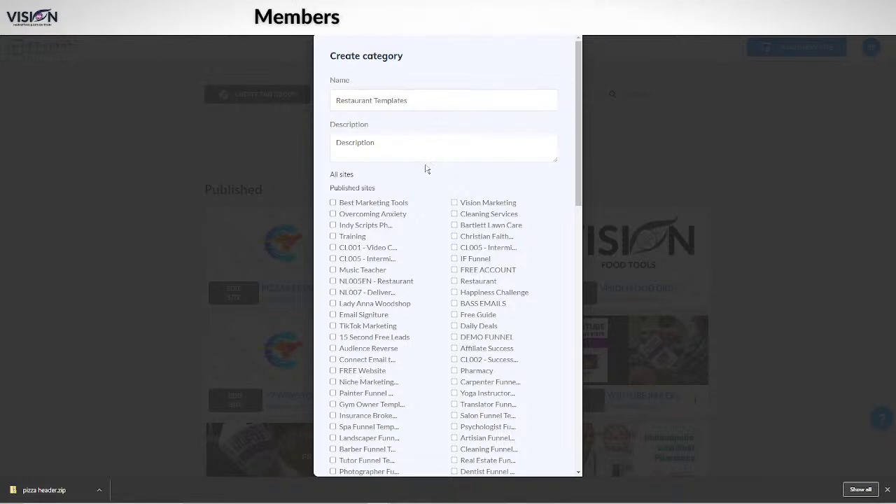
# Include the published Pizza Restaurant Template site in the new category and save the category
pyautogui.scroll(-6, 424, 168)
pyautogui.scroll(-5, 406, 193)
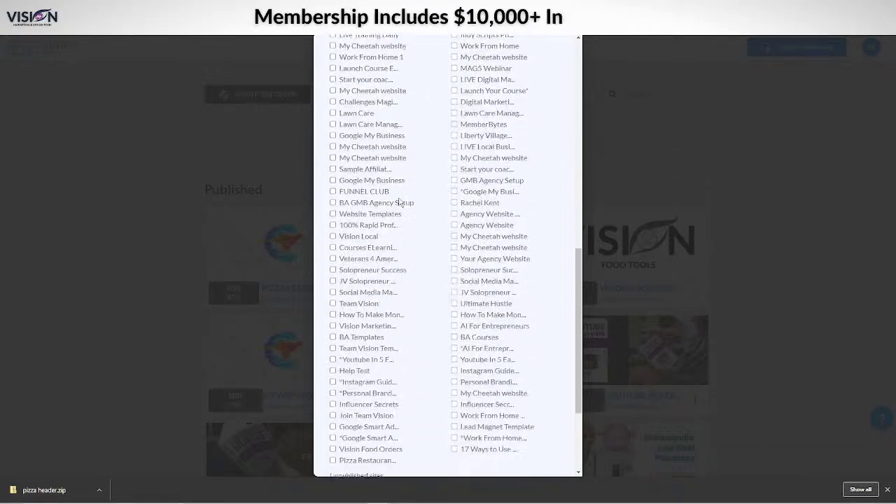
pyautogui.click(333, 312)
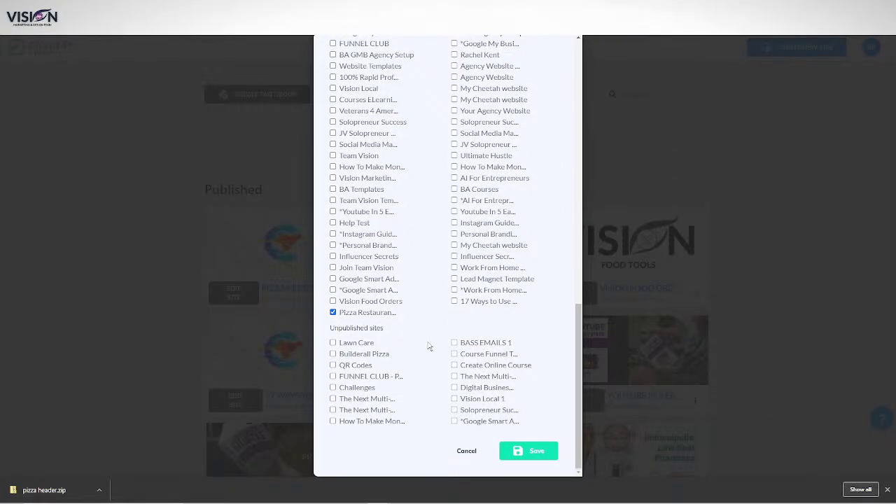
pyautogui.scroll(11, 392, 280)
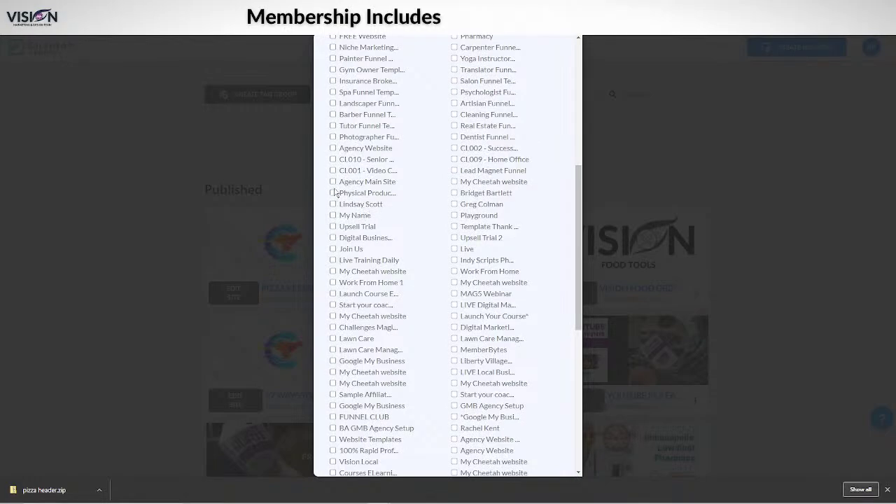
pyautogui.scroll(-11, 371, 177)
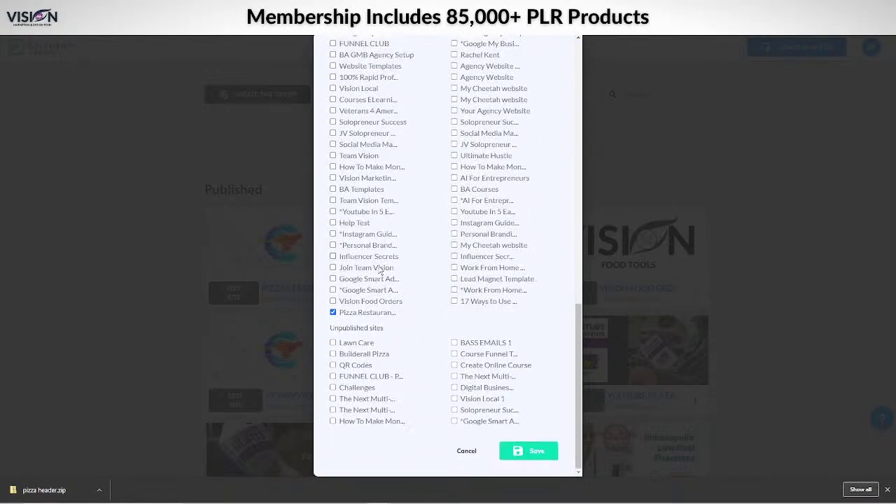
pyautogui.scroll(10, 450, 335)
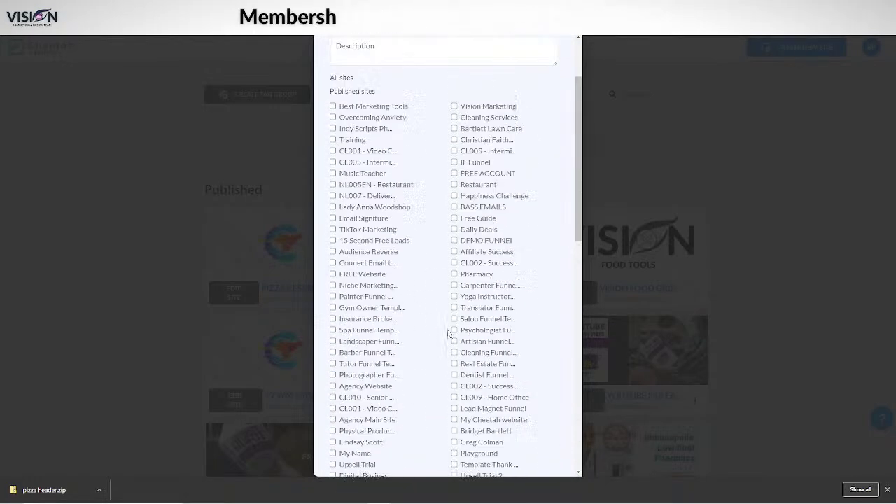
pyautogui.scroll(-8, 518, 392)
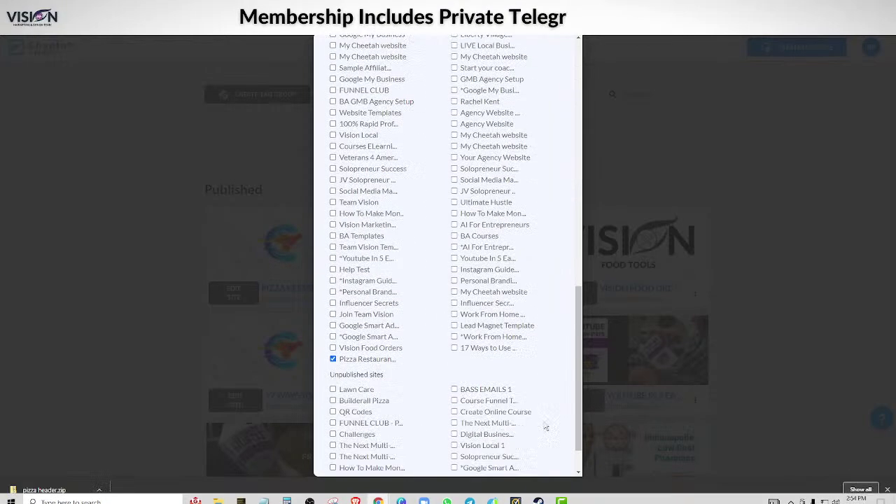
pyautogui.scroll(-2, 461, 395)
pyautogui.click(530, 451)
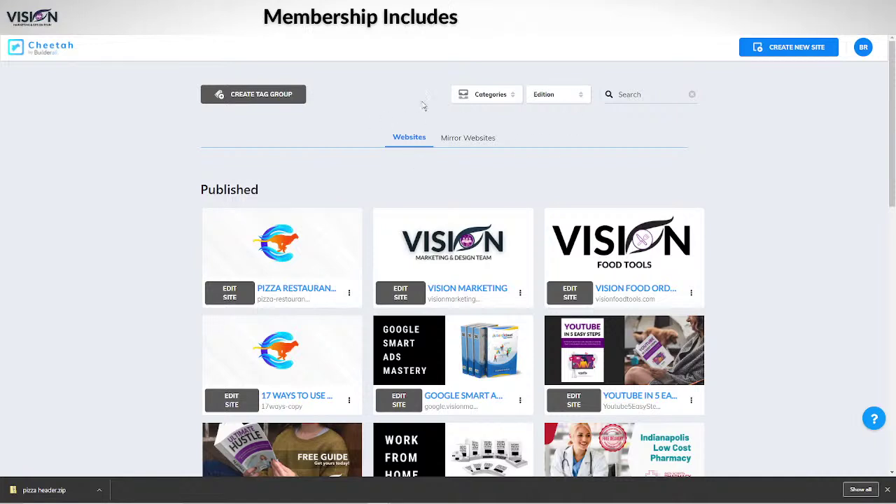
# Filter the websites by the Restaurant Templates category and duplicate the Pizza Restaurant Template site
pyautogui.click(471, 99)
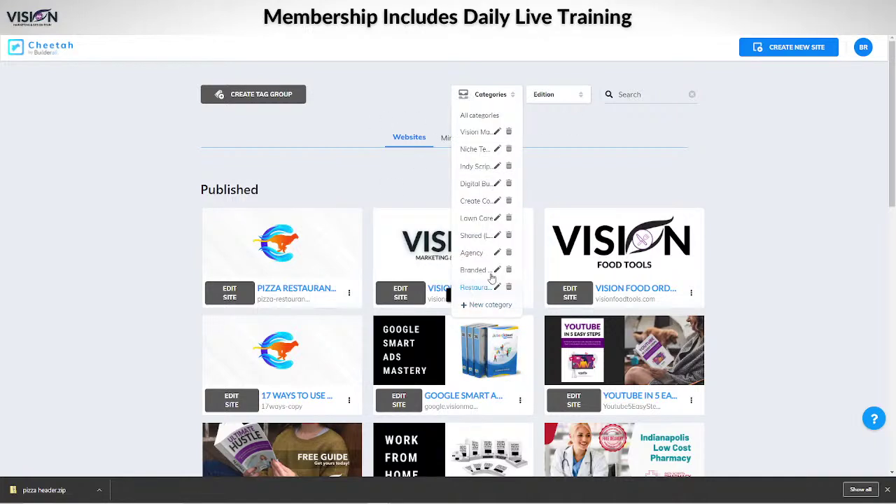
pyautogui.click(757, 178)
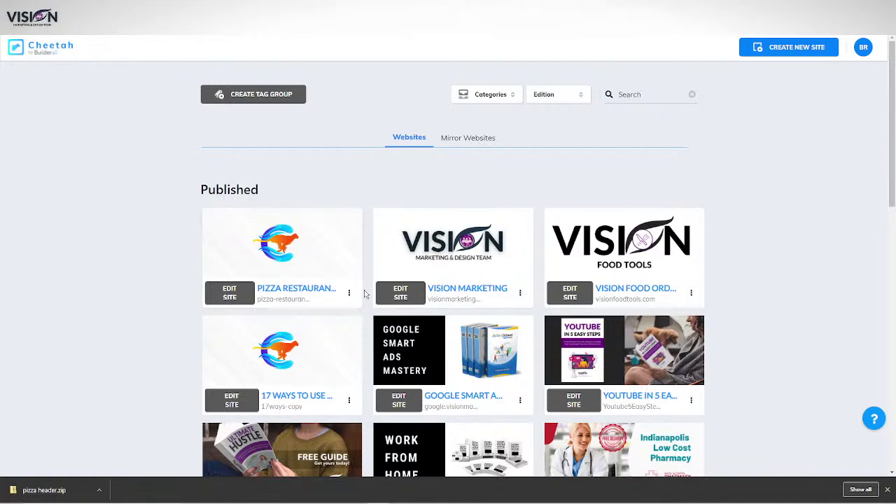
pyautogui.click(495, 97)
pyautogui.click(480, 287)
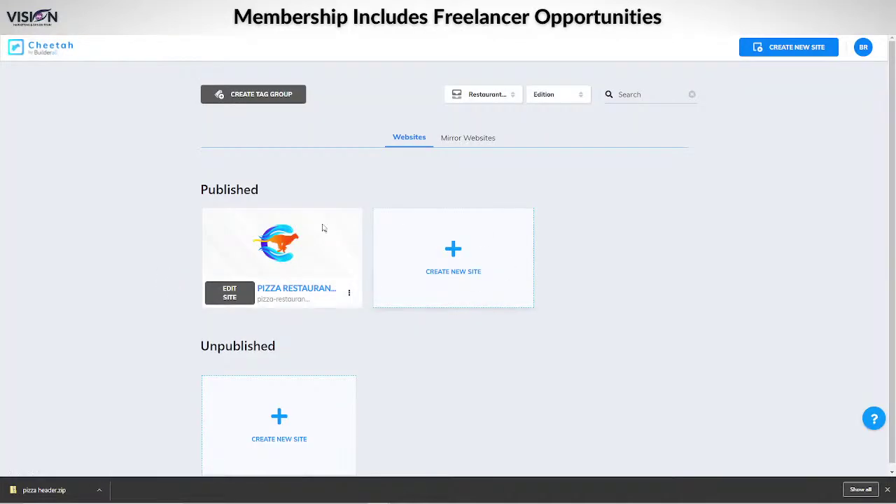
pyautogui.click(349, 294)
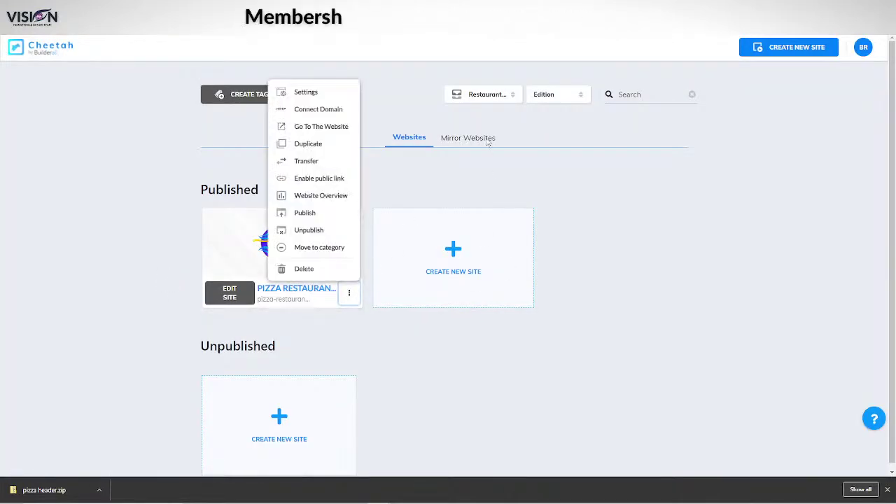
pyautogui.click(310, 146)
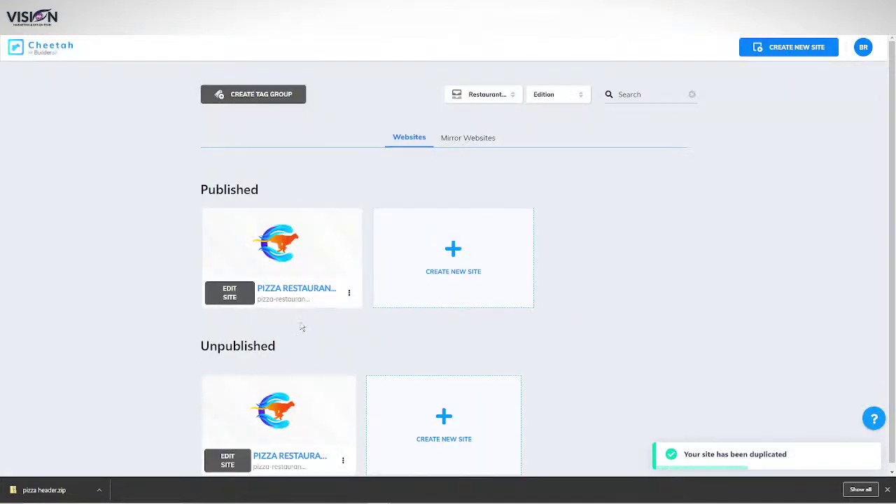
# Open the settings of the unpublished site copy and change its title to "Chinese Restaurant Template"
pyautogui.scroll(-1, 98, 460)
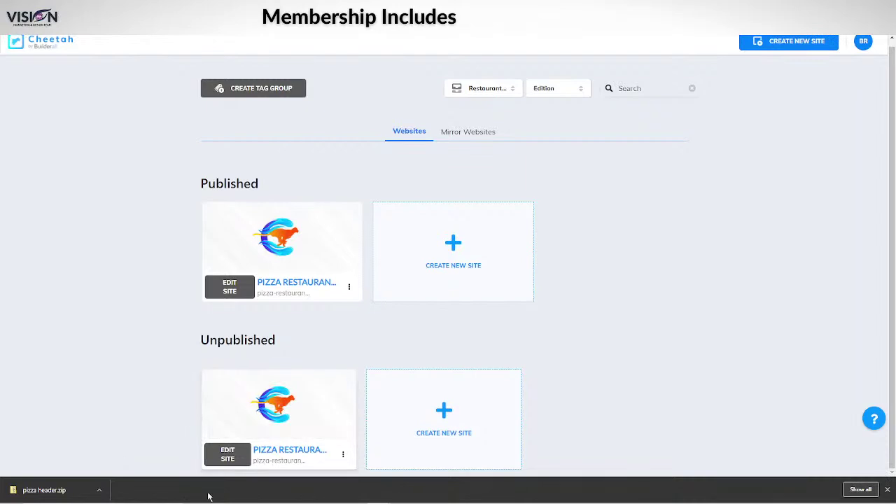
pyautogui.click(343, 456)
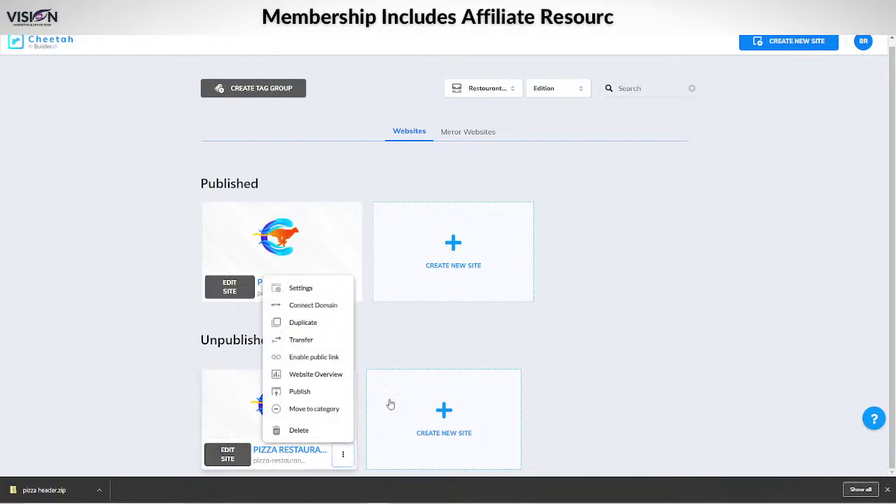
pyautogui.click(300, 288)
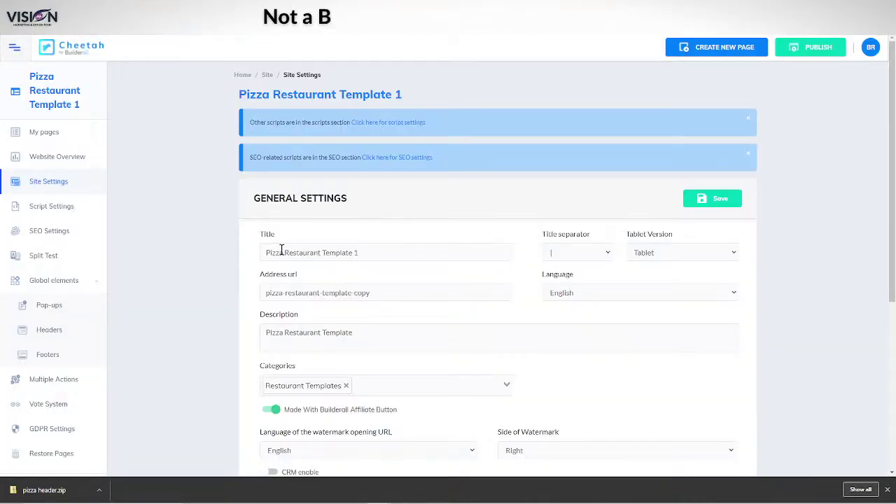
pyautogui.click(274, 252)
pyautogui.doubleClick(274, 252)
pyautogui.write('Chone')
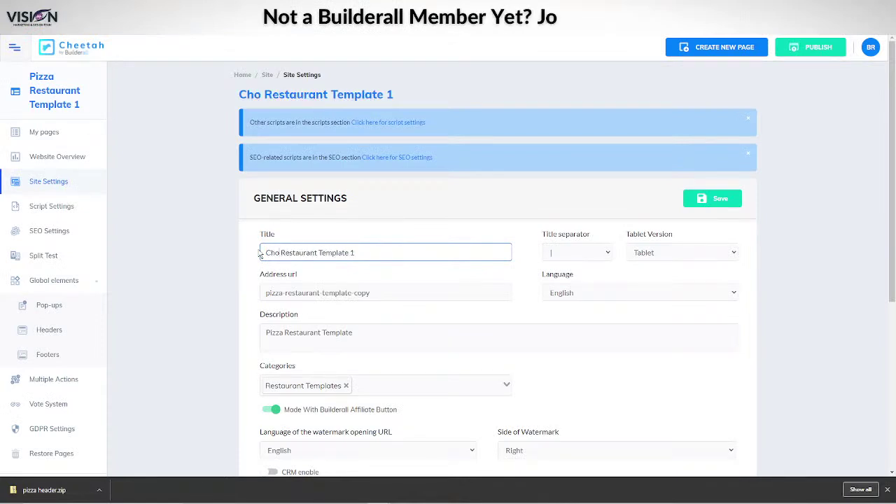
pyautogui.press('BackSpace')
pyautogui.press('BackSpace')
pyautogui.press('BackSpace')
pyautogui.write('in')
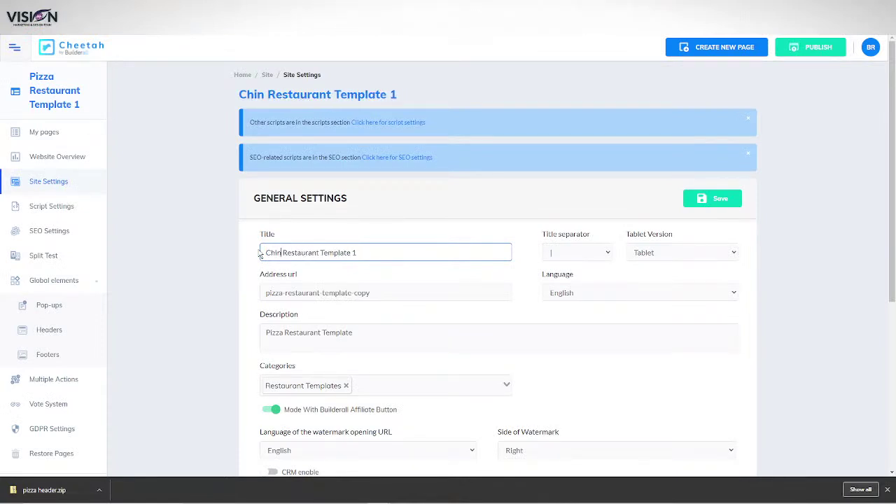
pyautogui.write('ese')
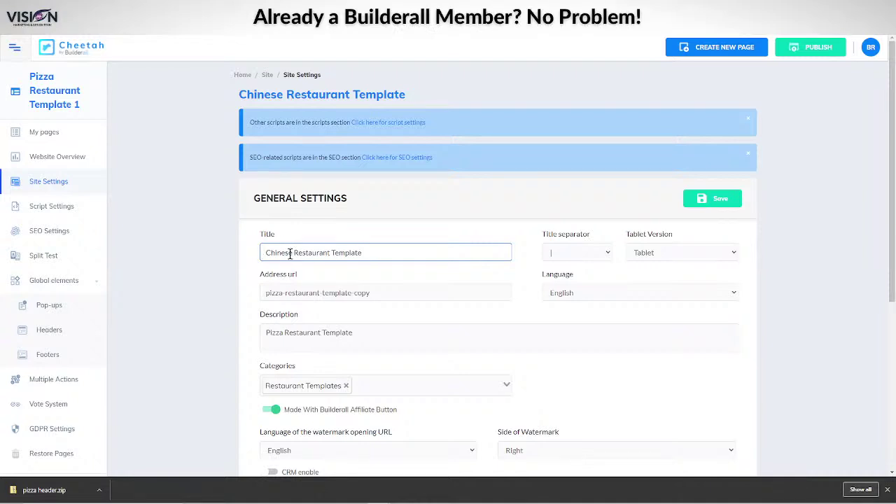
# Change the site copy's address URL to "chinese-restaurant-template"
pyautogui.moveTo(264, 252); pyautogui.dragTo(430, 253)
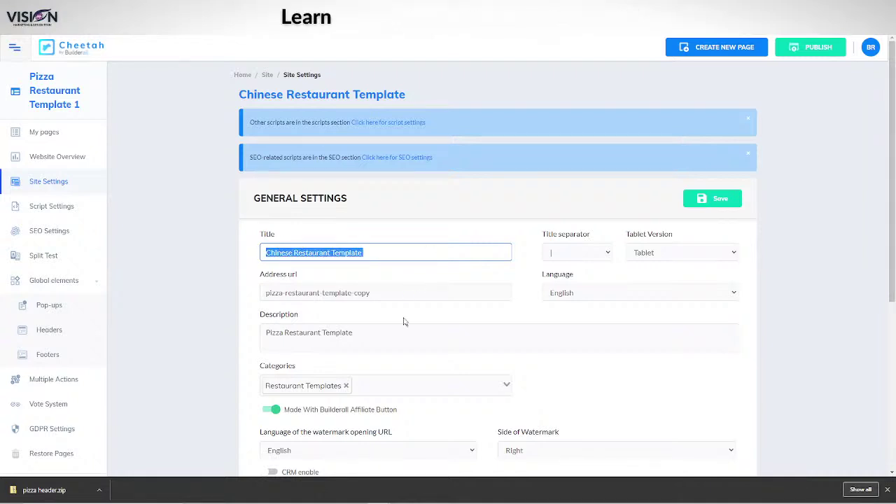
pyautogui.click(282, 294)
pyautogui.moveTo(282, 294); pyautogui.dragTo(262, 294)
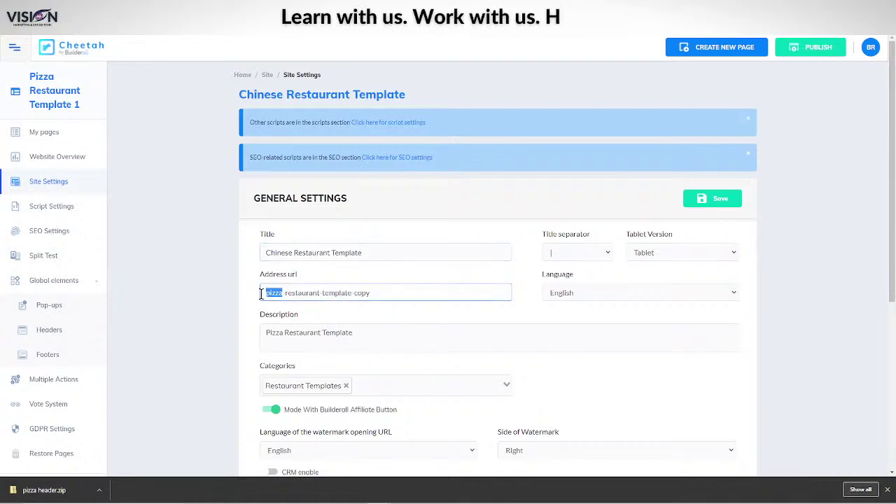
pyautogui.write('chine')
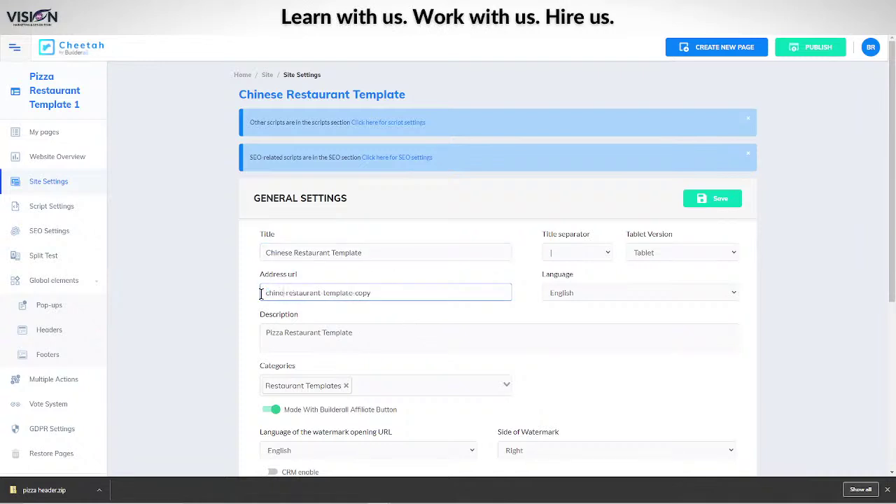
pyautogui.write('se')
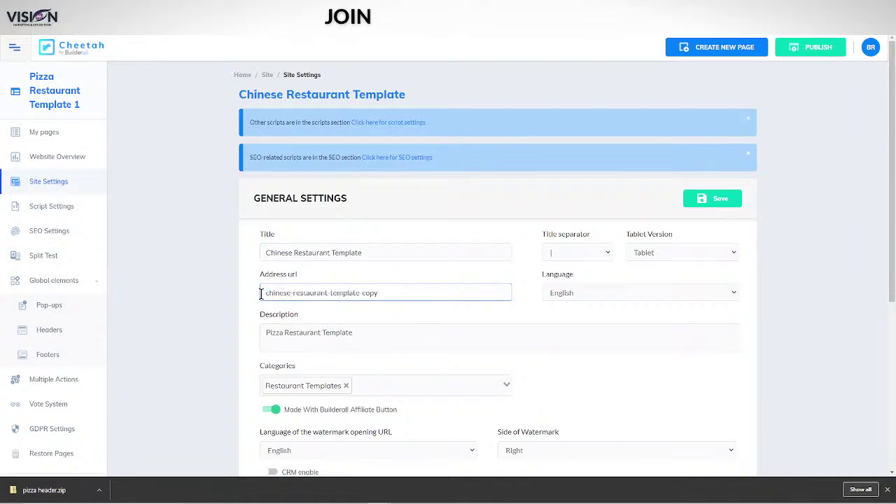
pyautogui.click(382, 290)
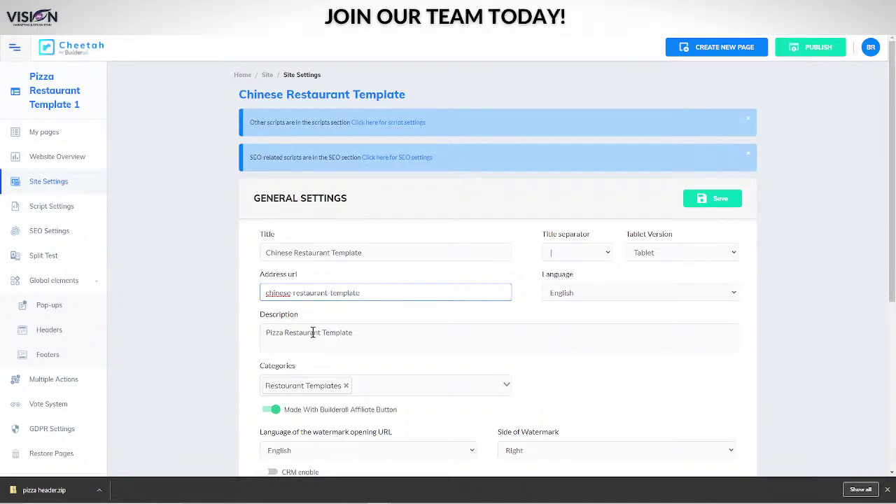
# Replace the site description with the copied title text "Chinese Restaurant Template"
pyautogui.moveTo(371, 251); pyautogui.dragTo(238, 260)
pyautogui.hotkey('ctrl', 'c')
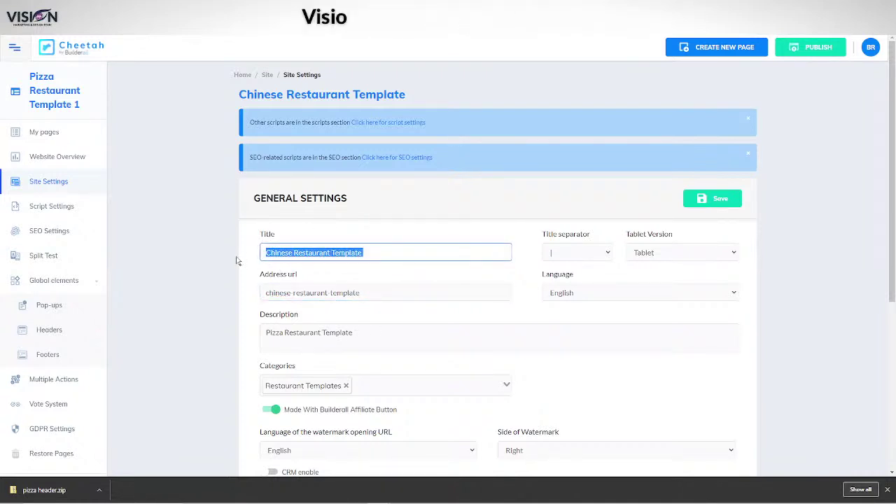
pyautogui.moveTo(388, 329); pyautogui.dragTo(263, 334)
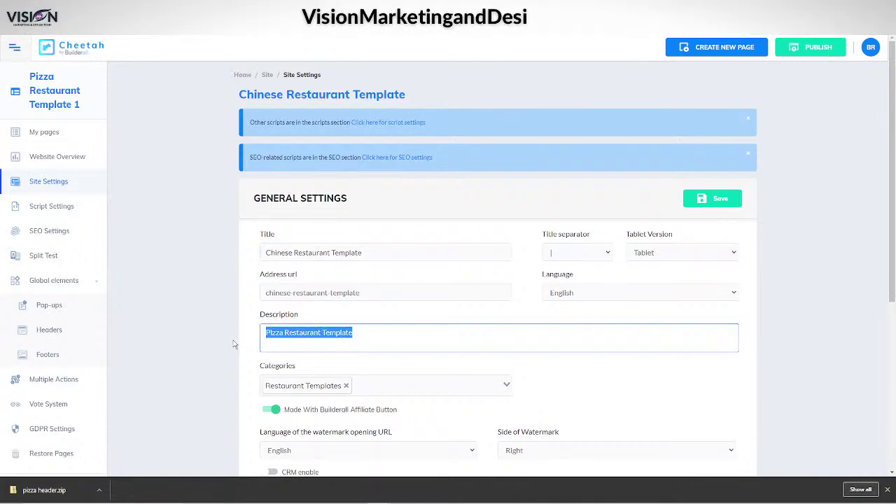
pyautogui.hotkey('ctrl', 'v')
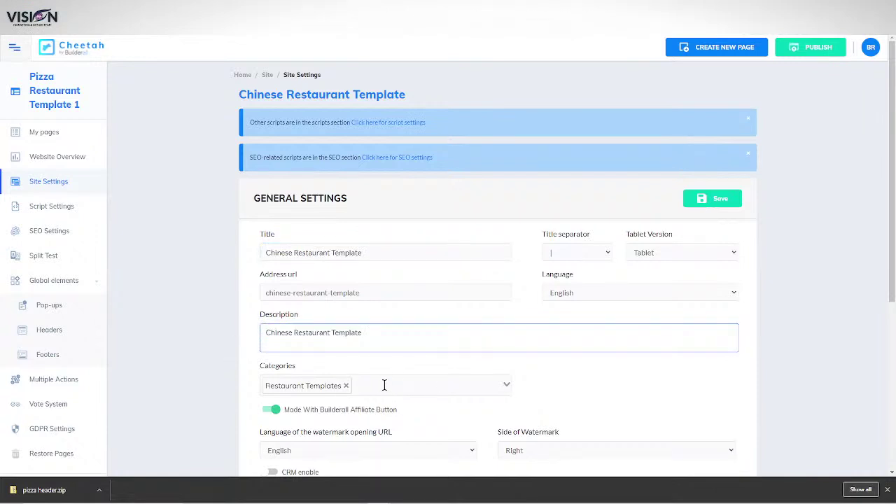
# Save the general settings and open the Chinese Restaurant Template's Home page for editing
pyautogui.scroll(-3, 386, 376)
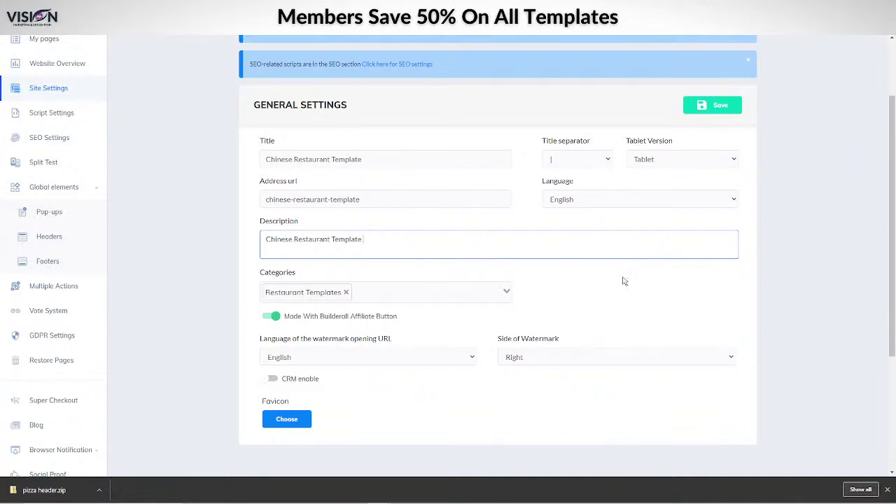
pyautogui.click(717, 107)
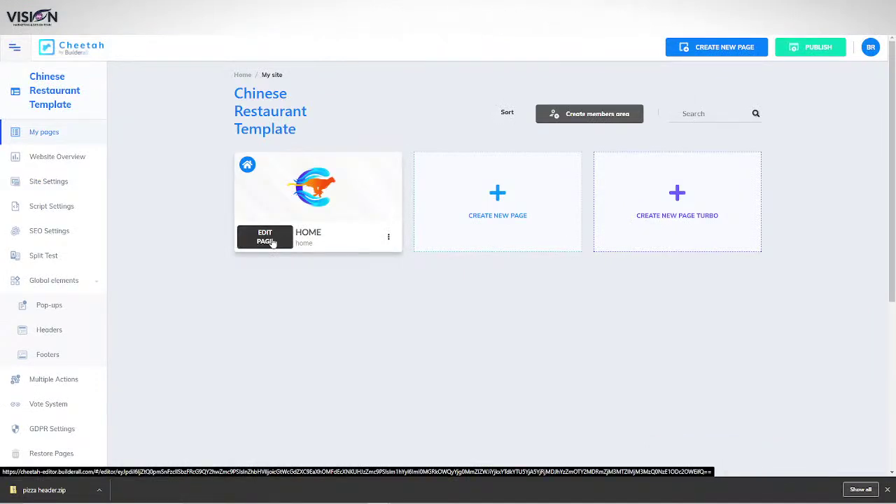
pyautogui.click(273, 242)
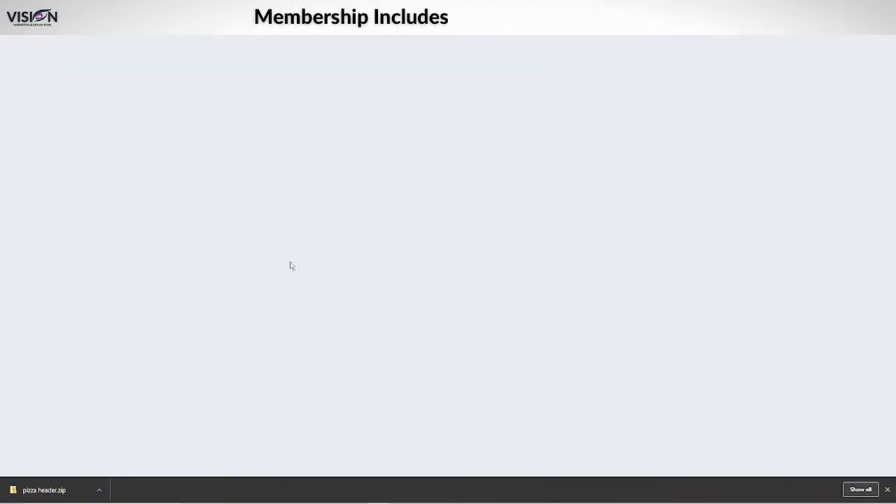